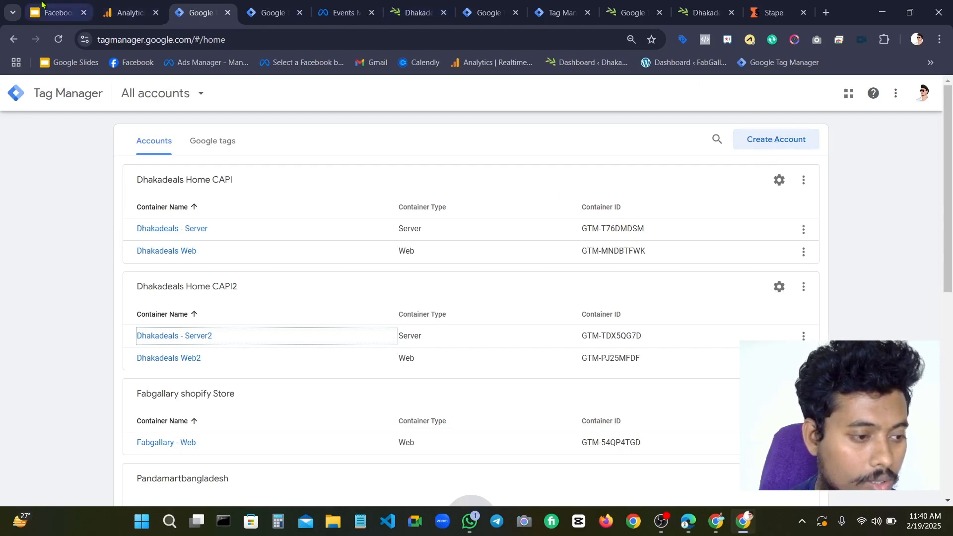
Switch to the Facebook Conversion API slides and highlight the fresh Gmail and GTM account requirements
click(55, 12)
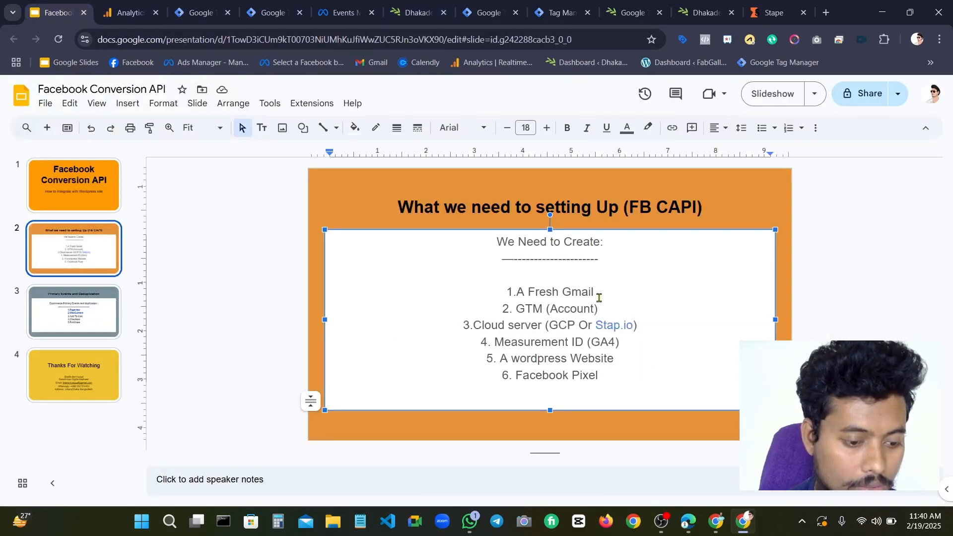
drag(599, 297, 528, 280)
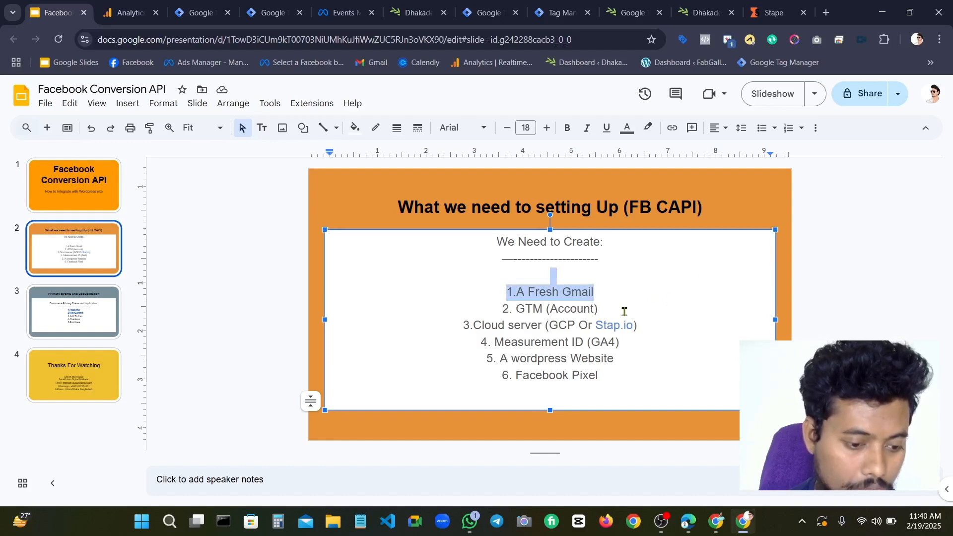
drag(611, 311, 516, 308)
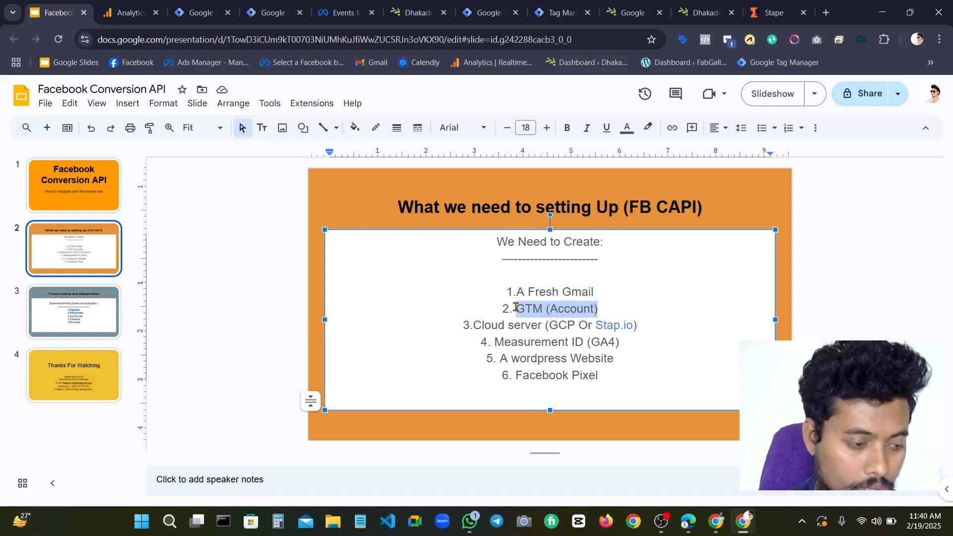
Check the Tag Manager account list, and highlight the domain name in the Dhakadeals website's address
click(216, 7)
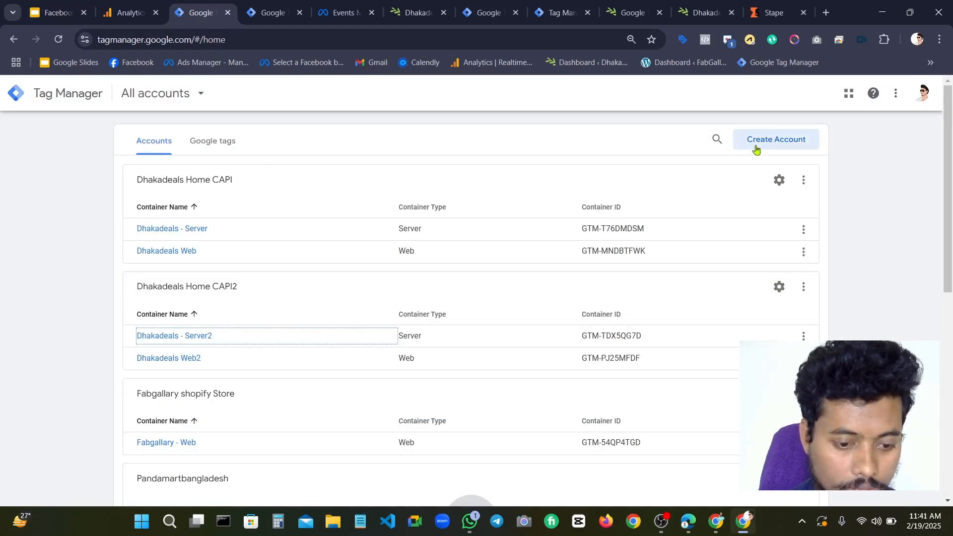
click(703, 12)
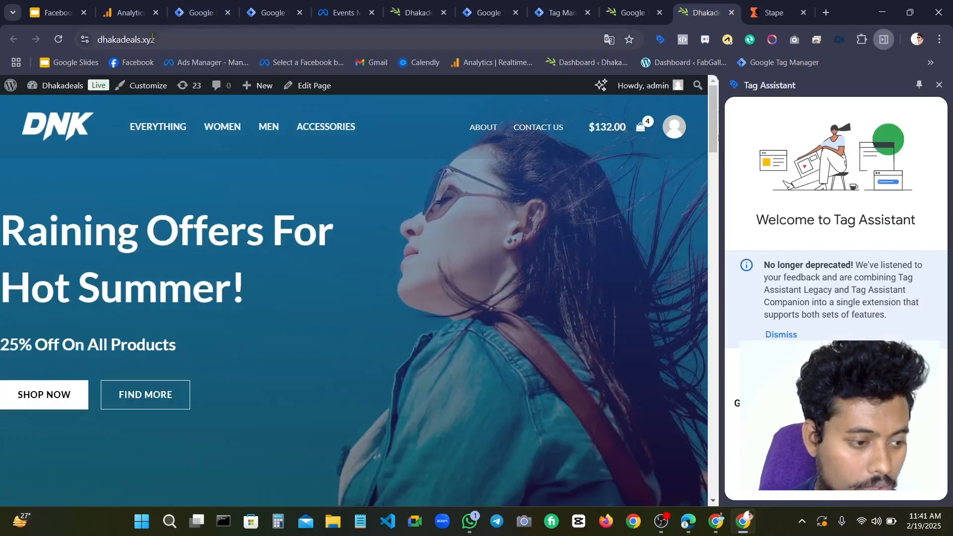
click(142, 41)
double_click(142, 42)
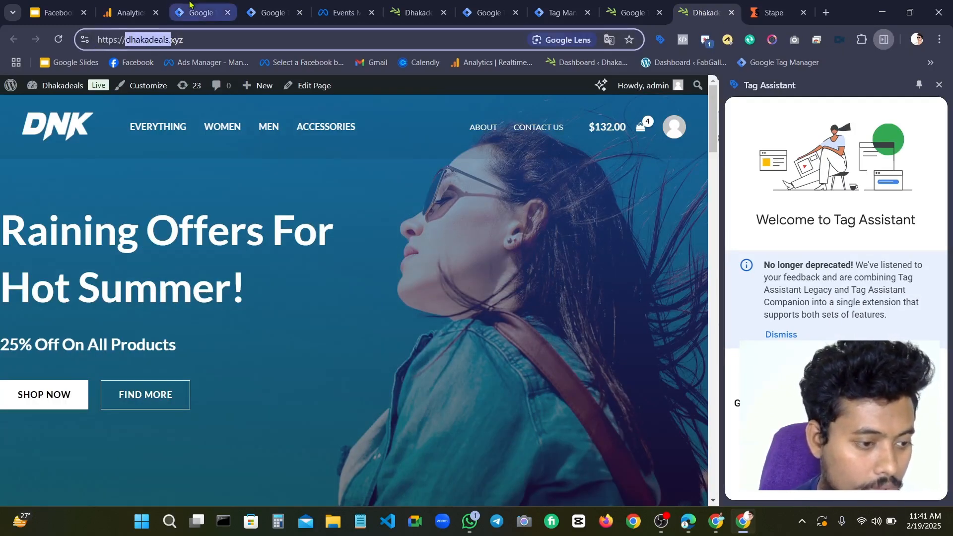
Start a new Tag Manager account named "Dhakadeals CAPI" and enable sharing data anonymously with Google and others
click(201, 13)
click(762, 139)
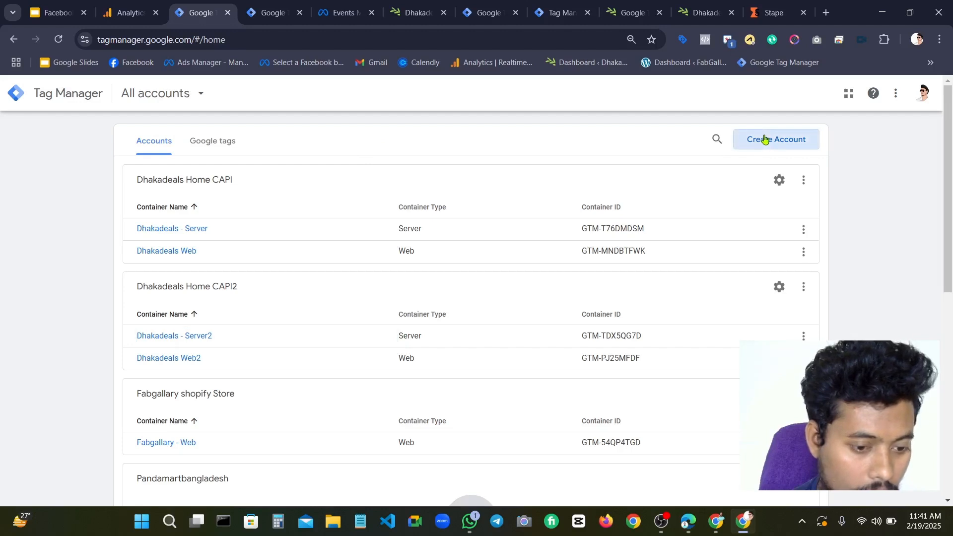
click(215, 253)
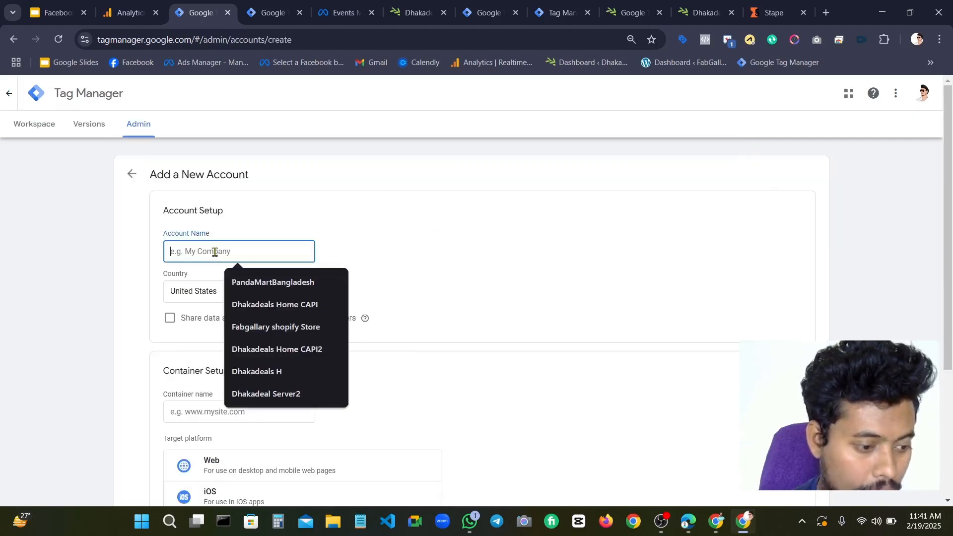
click(245, 304)
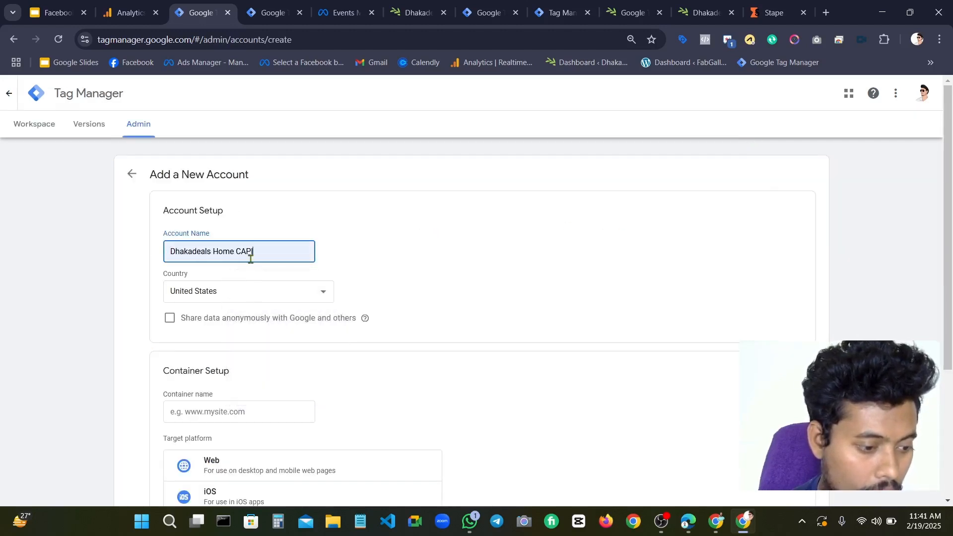
click(243, 251)
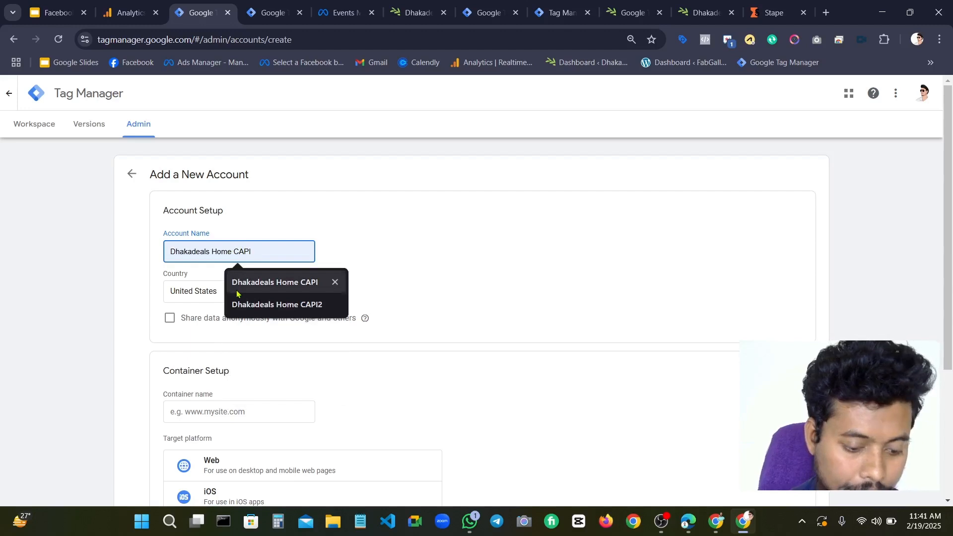
key(BackSpace)
key(BackSpace)
key(BackSpace)
key(BackSpace)
key(BackSpace)
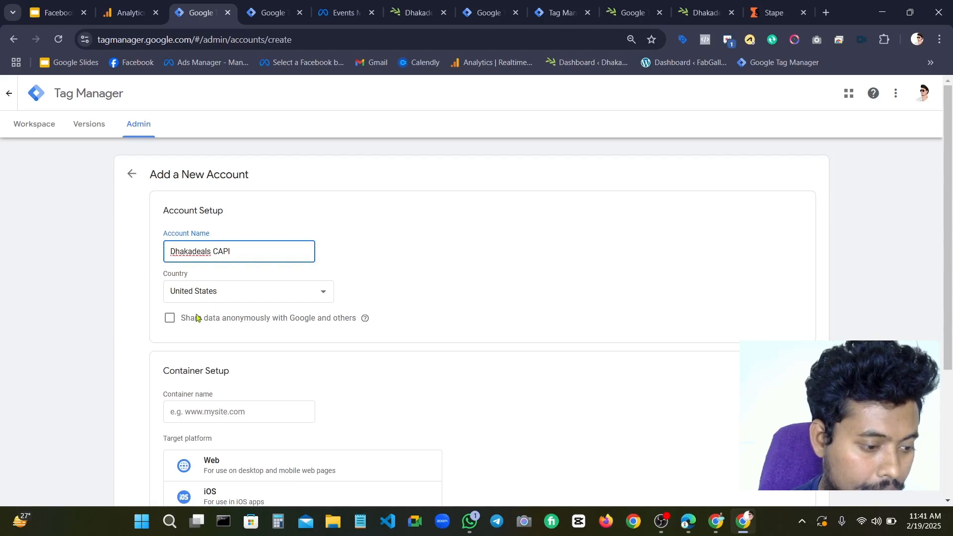
click(171, 322)
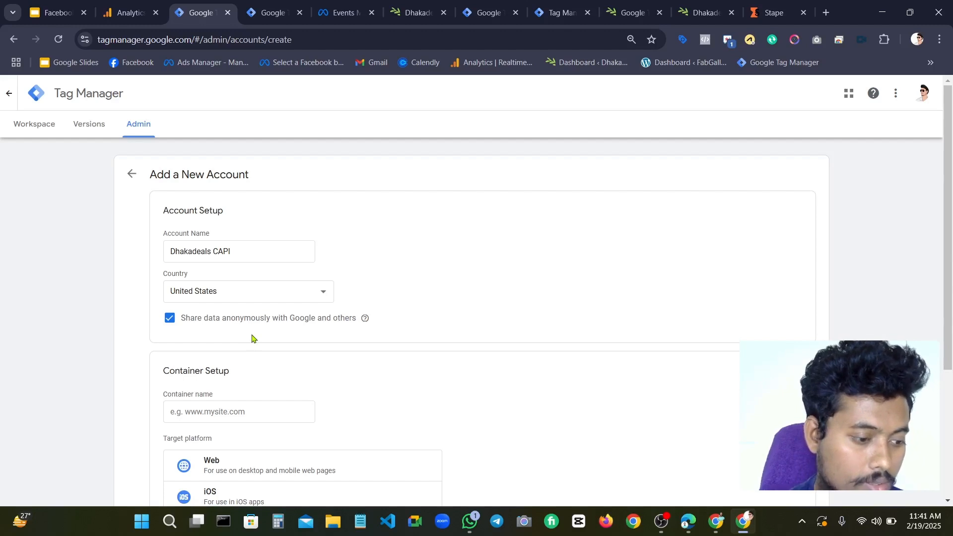
Name the new account's container "Dhakadeals - WEB"
scroll(252, 339, down, 3)
click(226, 247)
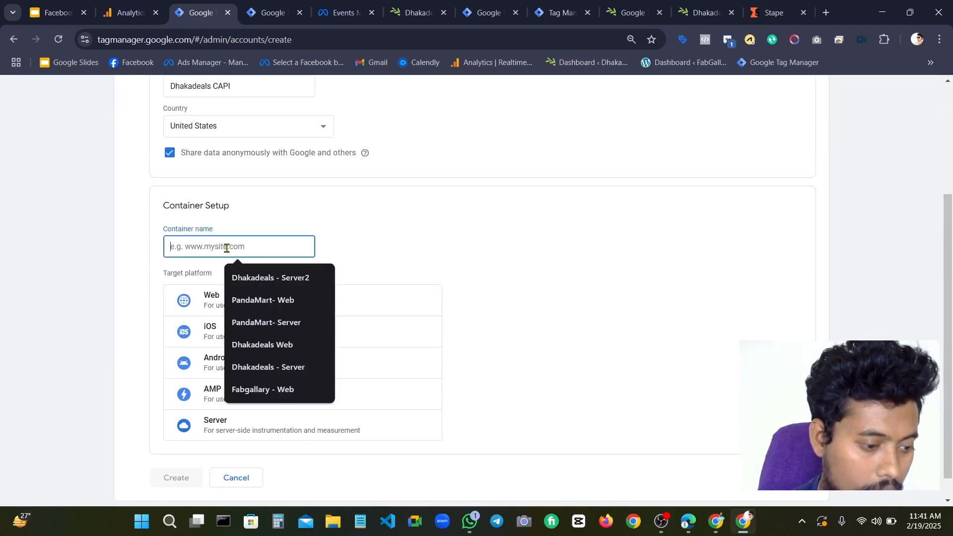
click(249, 270)
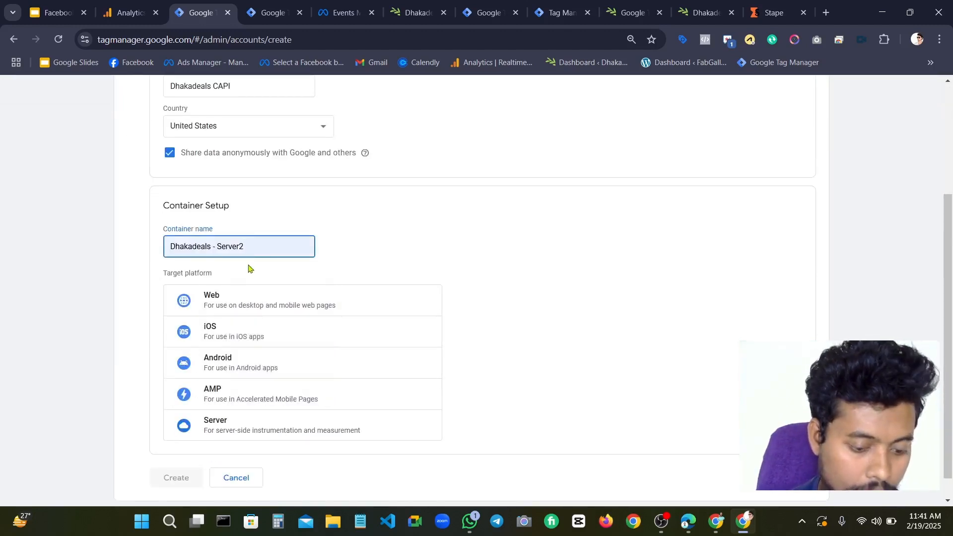
key(BackSpace)
key(BackSpace)
key(BackSpace)
key(BackSpace)
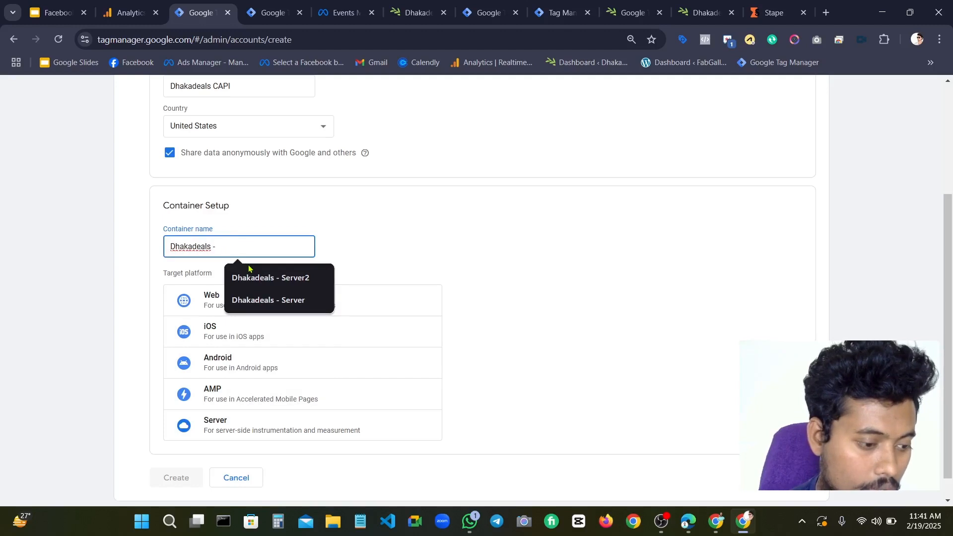
text(We)
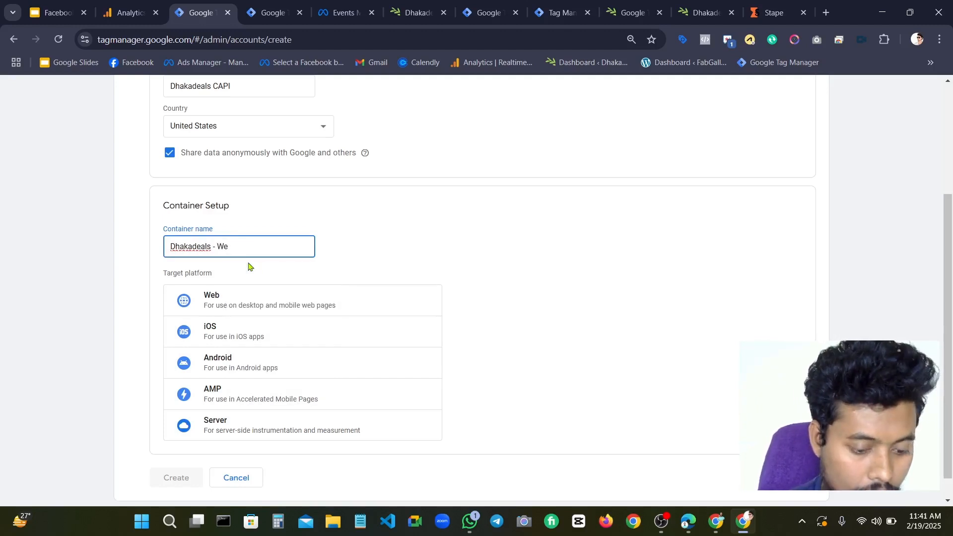
key(BackSpace)
text(W)
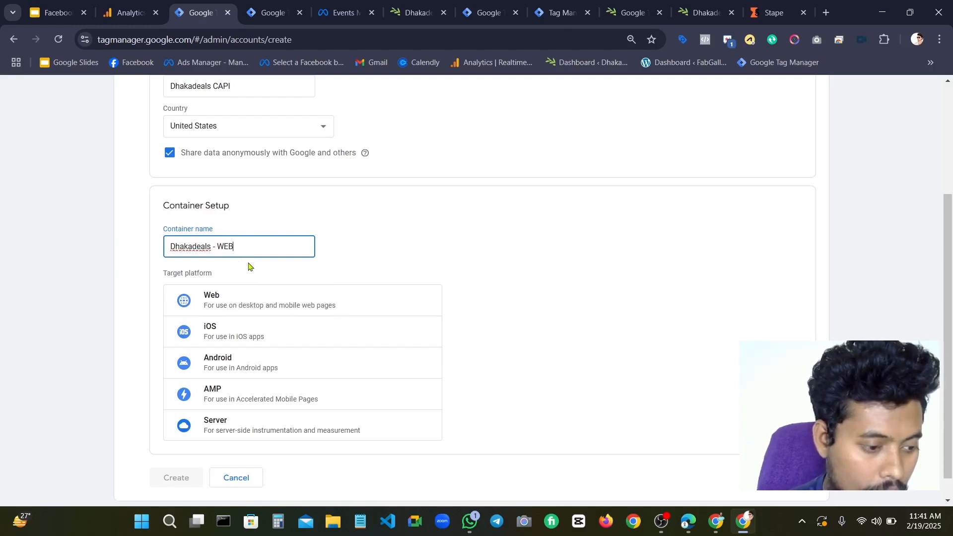
click(347, 270)
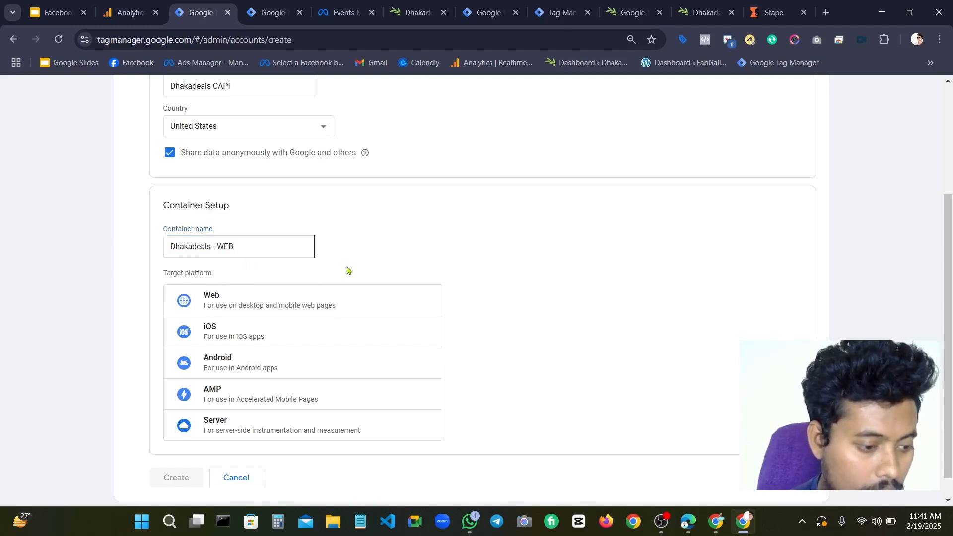
Set the container's target platform to Web and submit the new account for creation
click(298, 309)
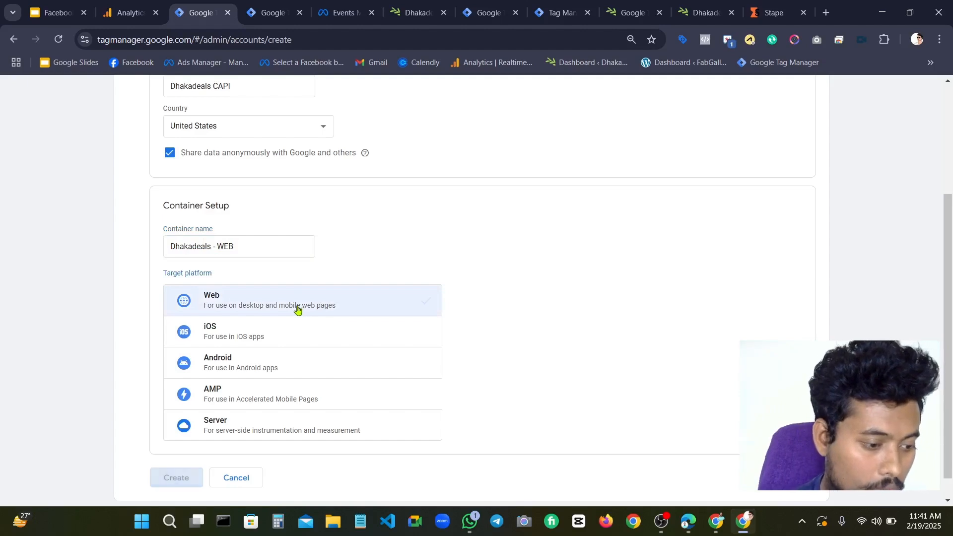
scroll(502, 273, up, 3)
scroll(503, 273, down, 4)
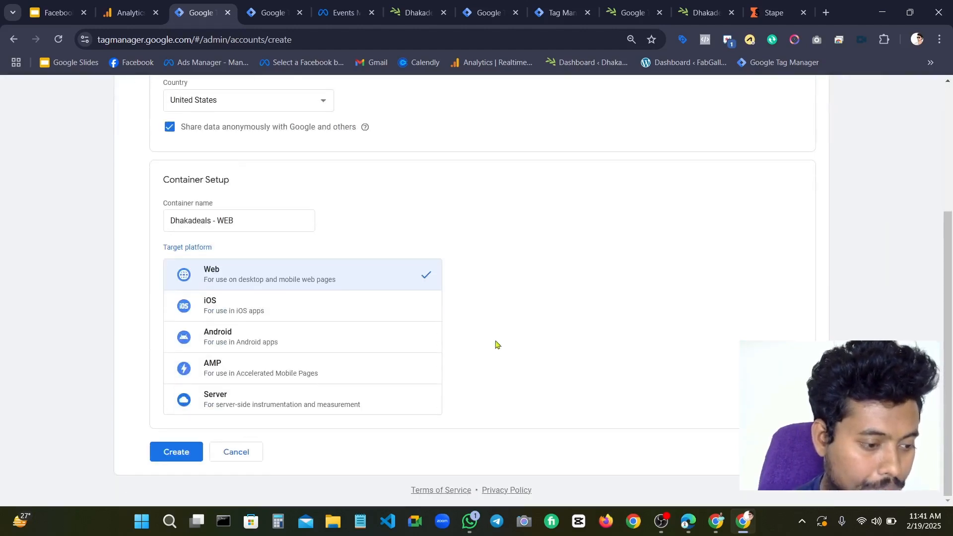
click(180, 452)
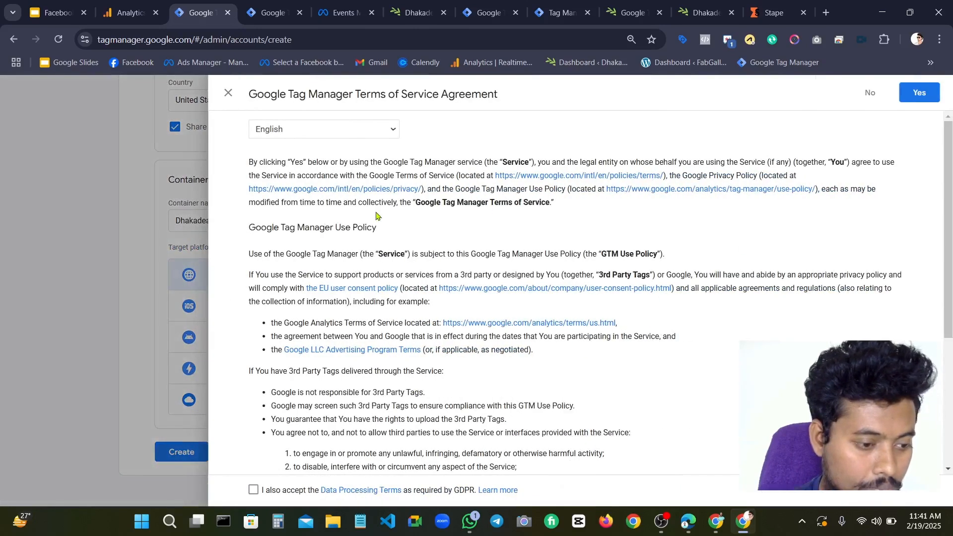
Read through the Tag Manager Terms of Service, accept the Data Processing Terms and agree to the agreement
scroll(432, 155, down, 4)
scroll(544, 220, up, 4)
scroll(544, 219, down, 4)
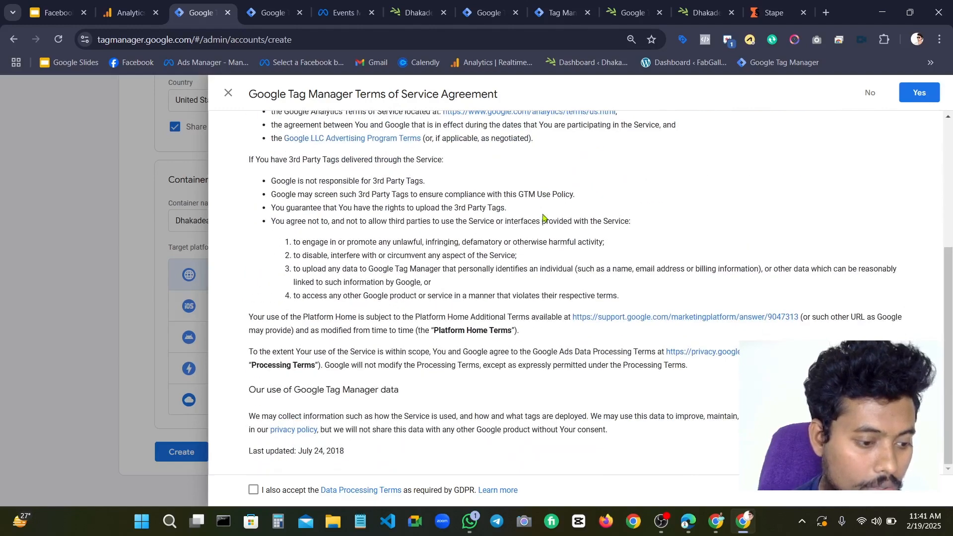
scroll(638, 236, up, 4)
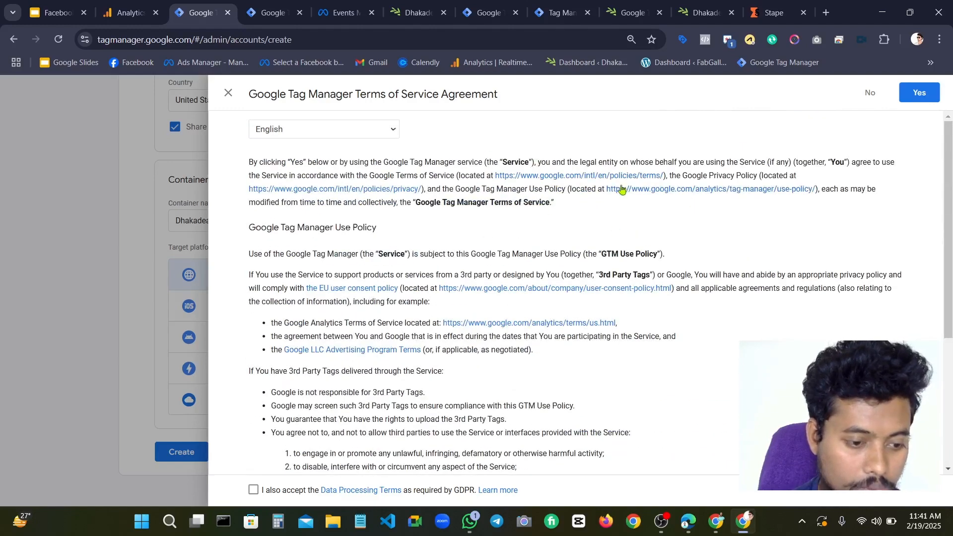
scroll(621, 194, down, 4)
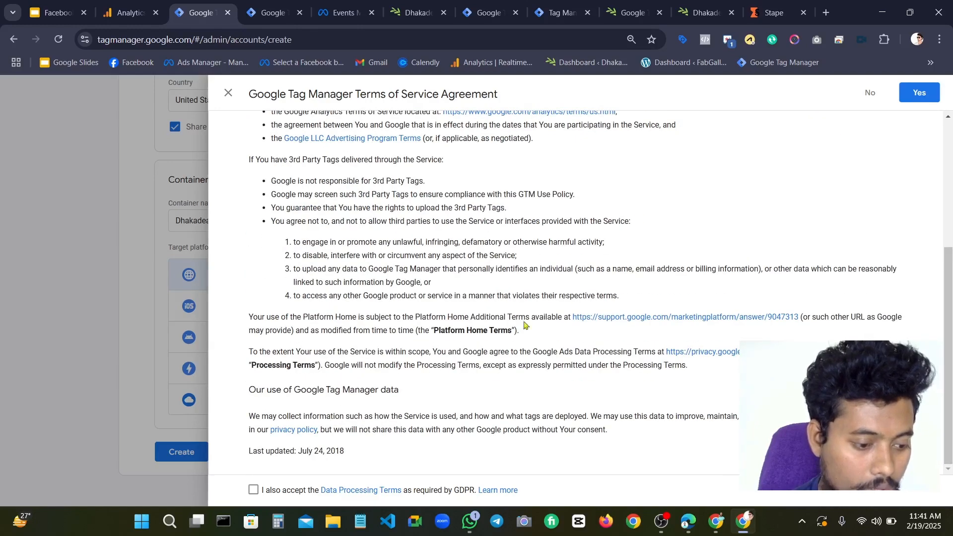
scroll(574, 386, up, 4)
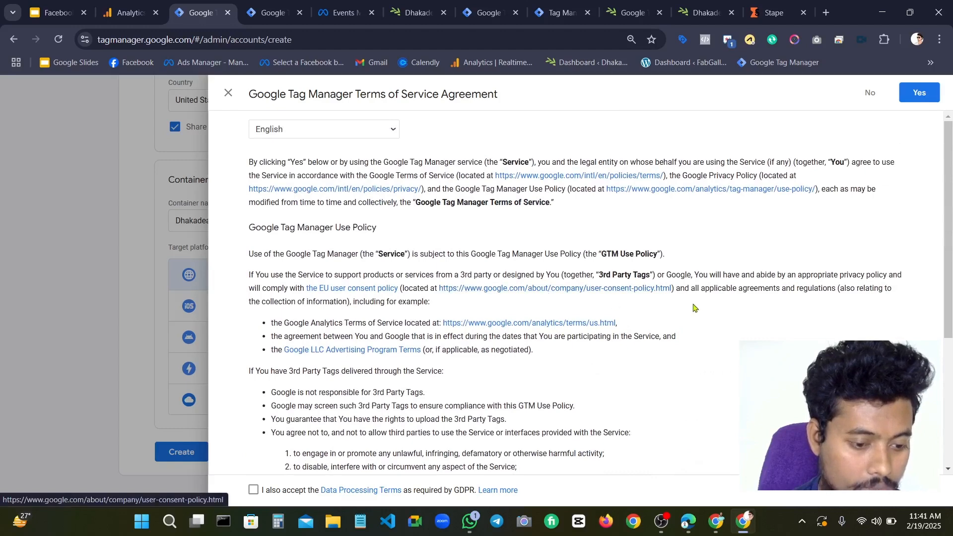
scroll(683, 305, down, 4)
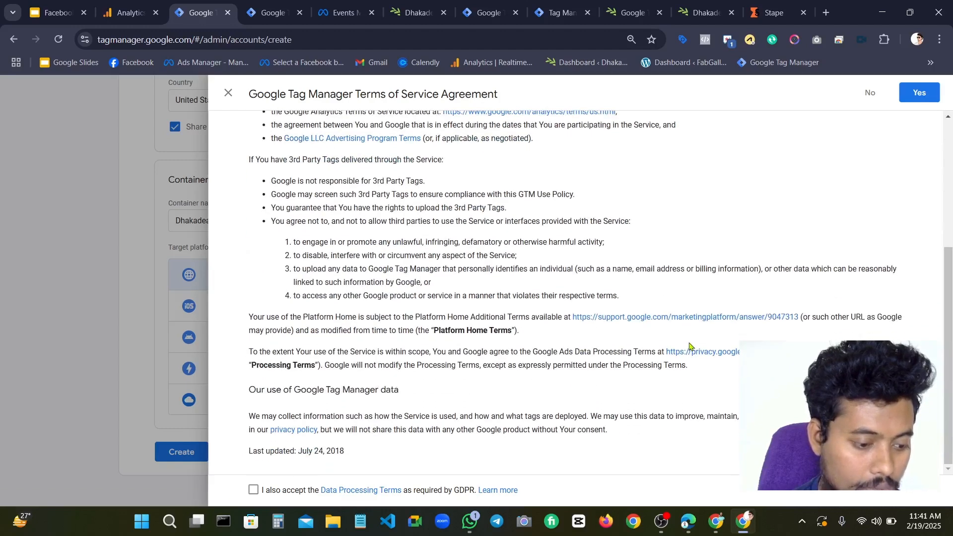
click(254, 491)
click(920, 93)
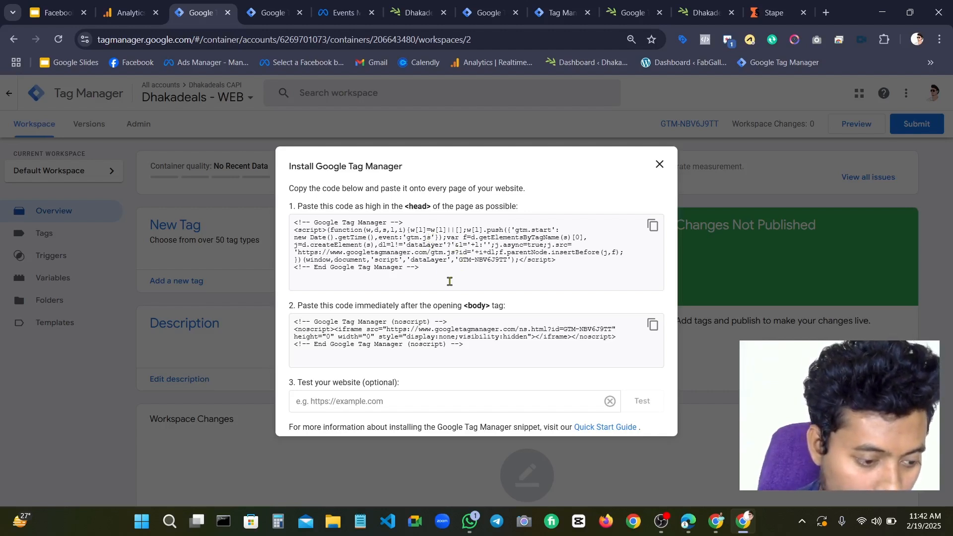
Examine the head installation snippet and highlight the container ID inside it
drag(449, 282, 276, 230)
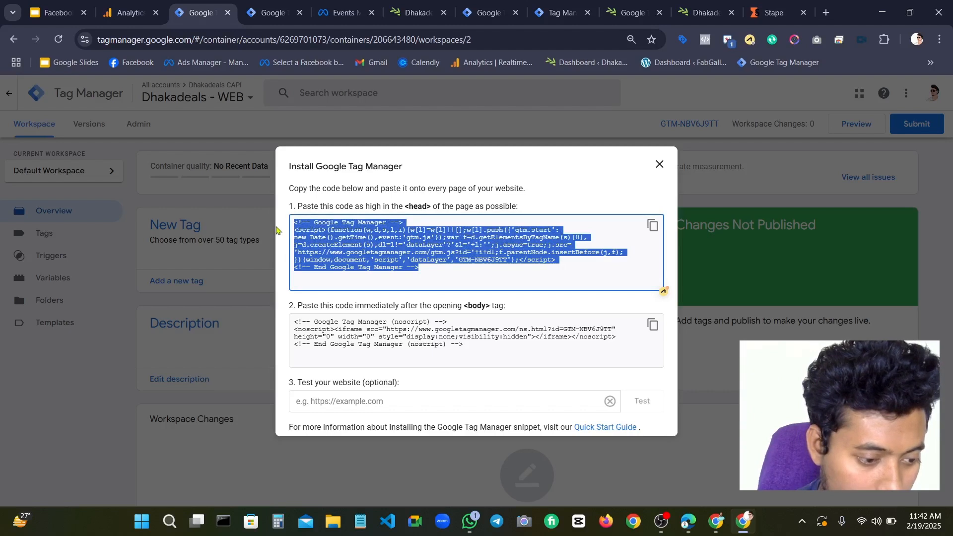
click(430, 267)
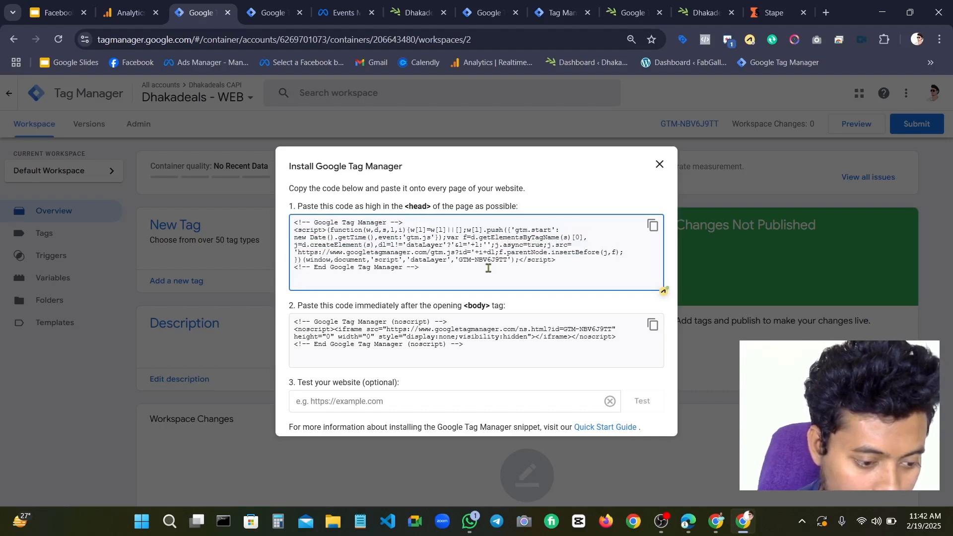
drag(457, 259, 503, 262)
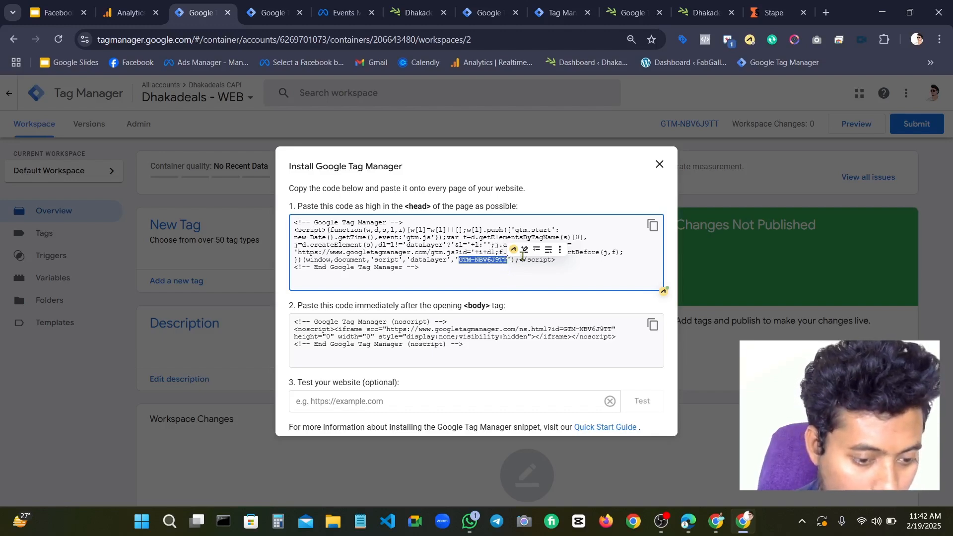
Close the installation instructions, reopen them through the workspace's container ID and close them again
click(659, 165)
click(680, 130)
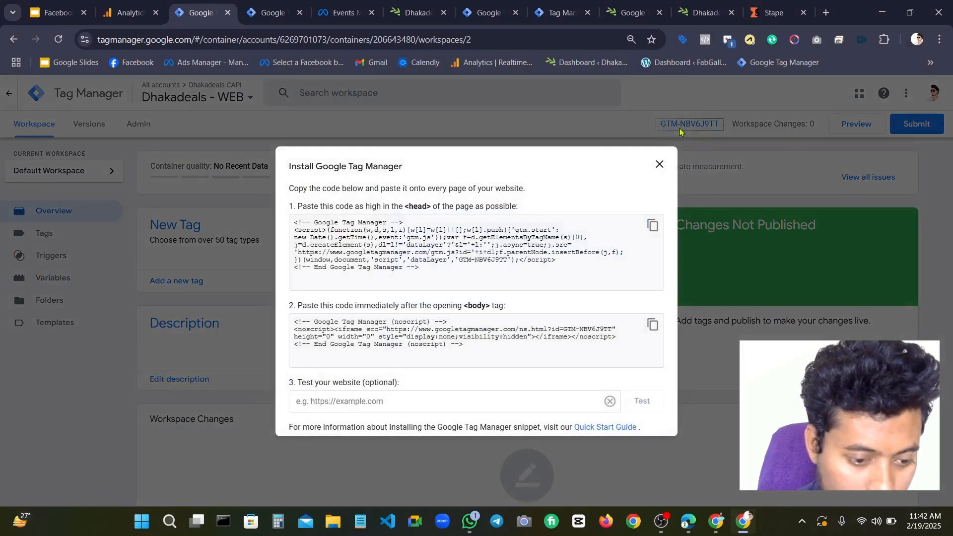
click(659, 164)
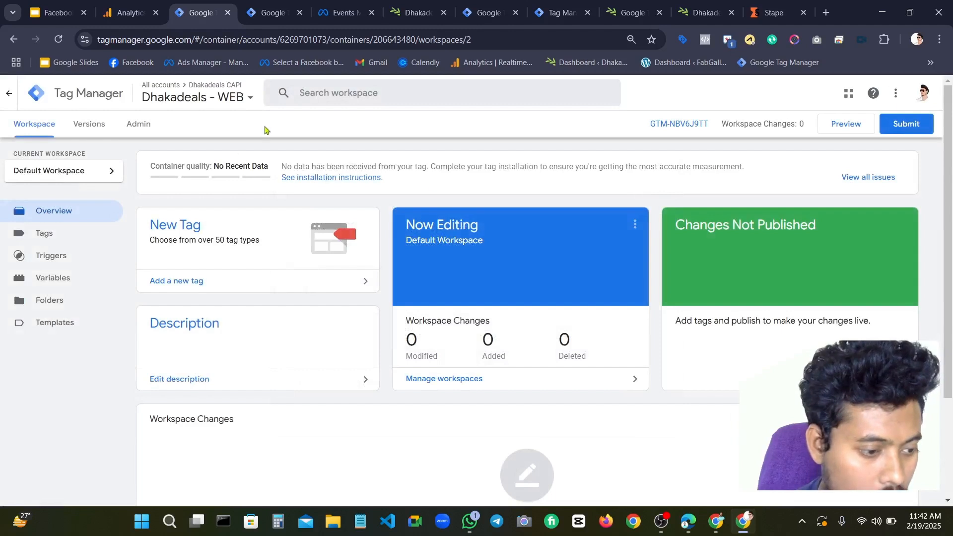
Find the Dhakadeals CAPI account in the full accounts list and open its Dhakadeals - WEB container
click(208, 102)
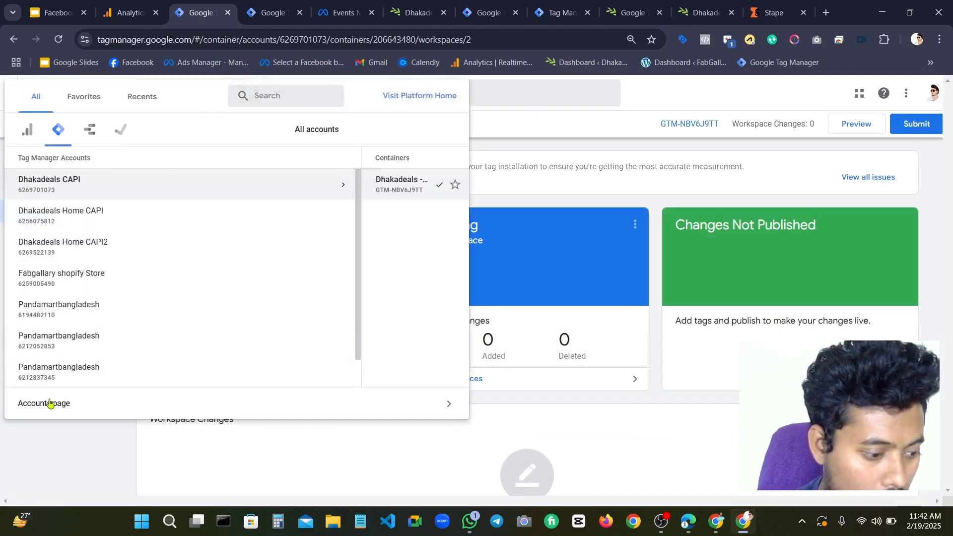
click(49, 400)
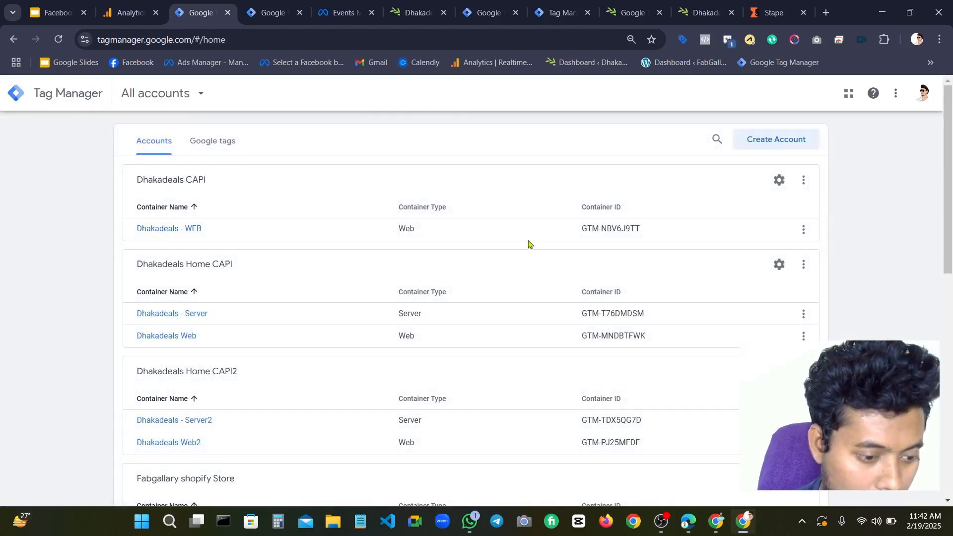
click(190, 235)
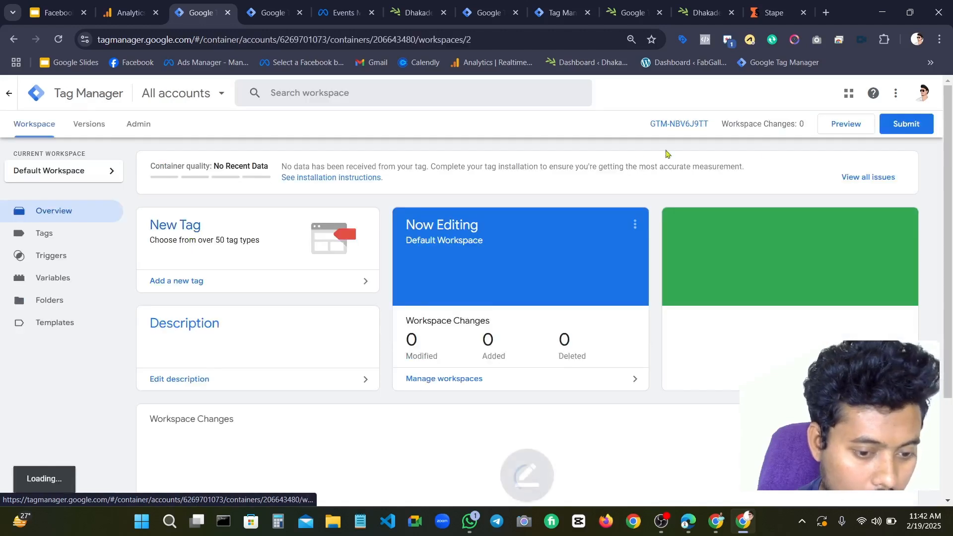
Switch to the Dhakadeals WordPress admin and open the page for adding a new plugin
key(ctrl+Tab)
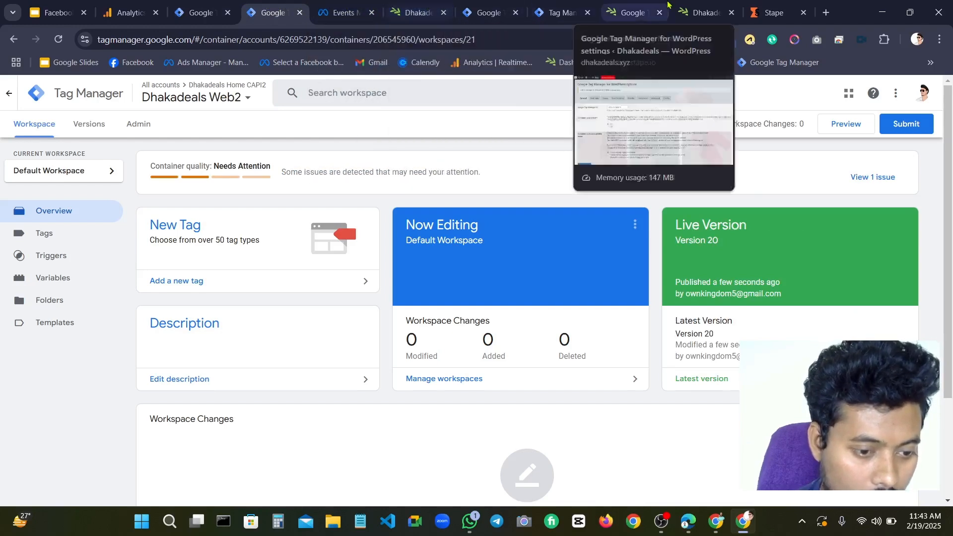
click(648, 5)
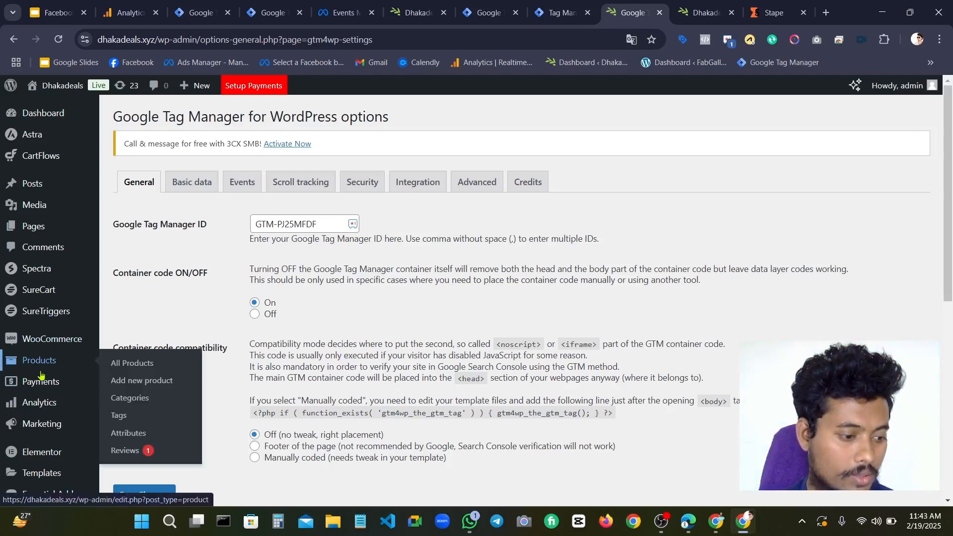
mouse_move(57, 365)
scroll(54, 342, down, 5)
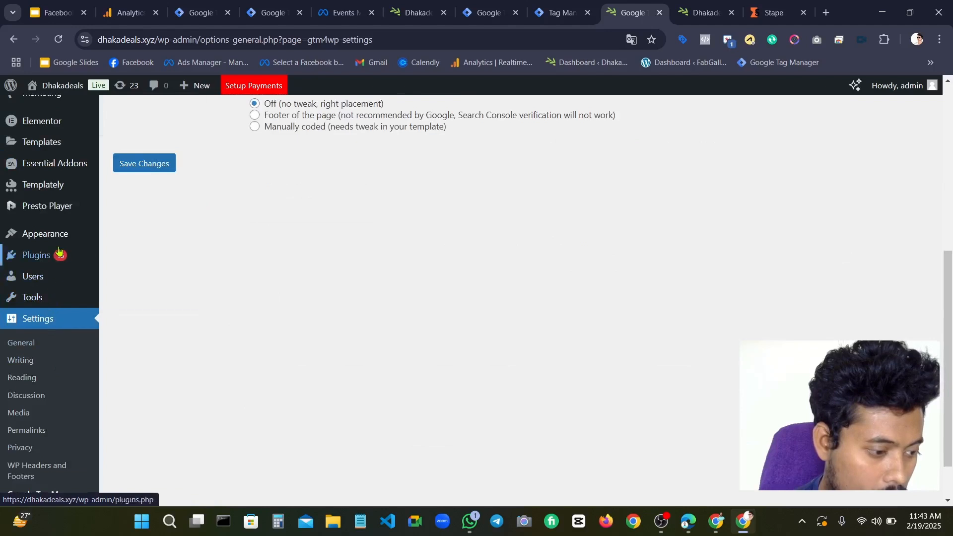
mouse_move(45, 255)
click(122, 262)
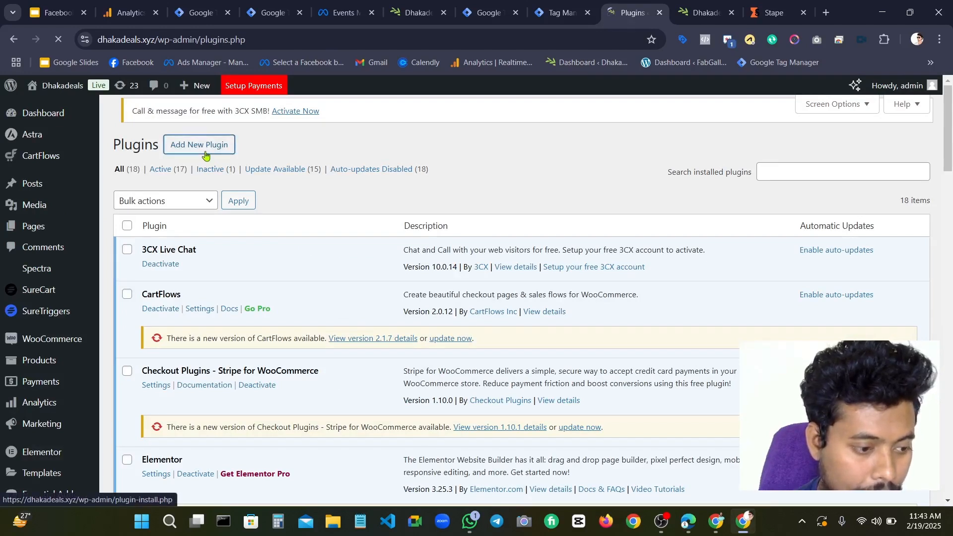
click(205, 155)
Search the WordPress plugin directory for gtm4wp
click(795, 188)
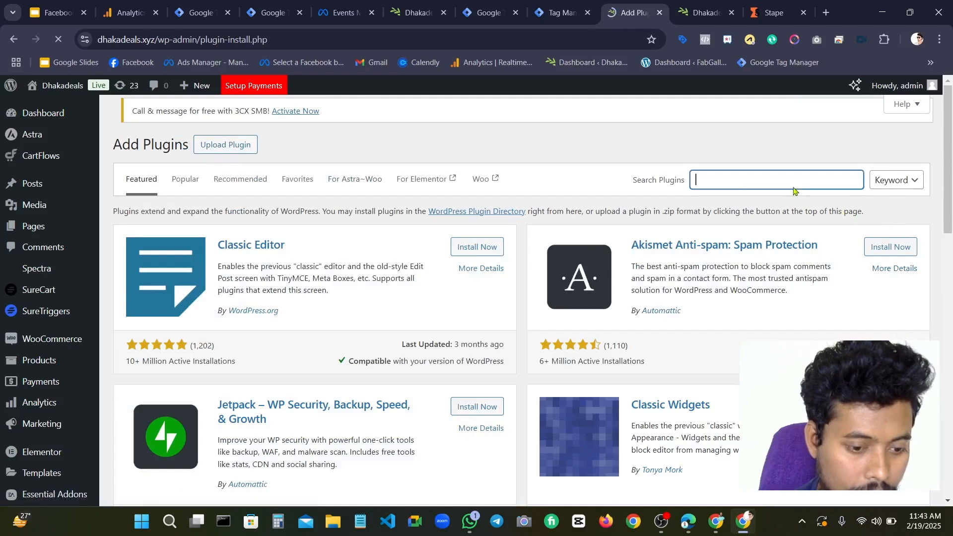
click(777, 227)
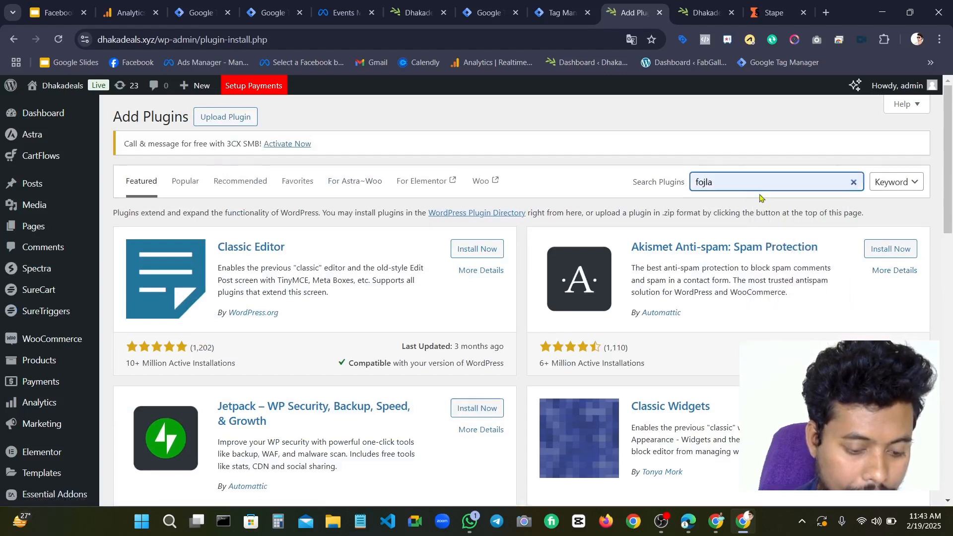
key(BackSpace)
key(BackSpace)
key(BackSpace)
text(gtm)
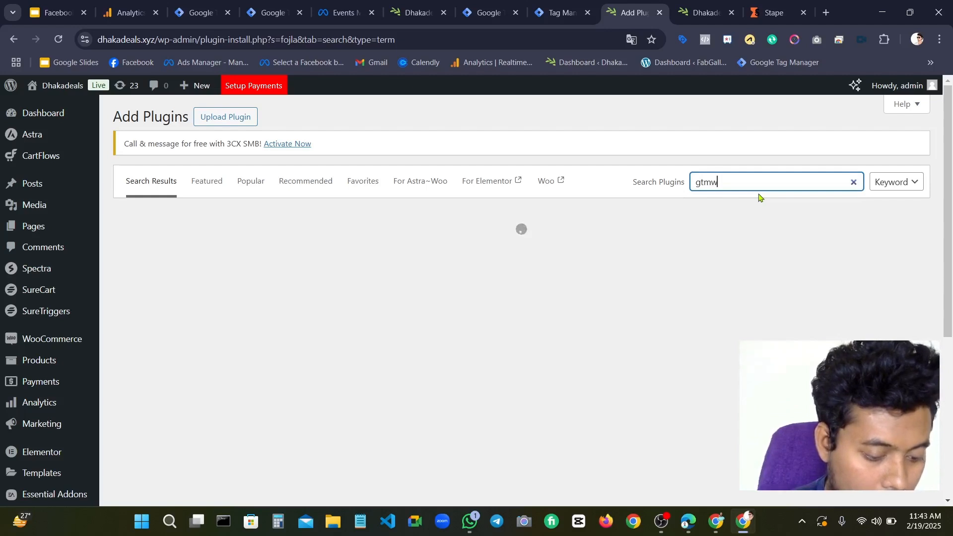
text(4wp)
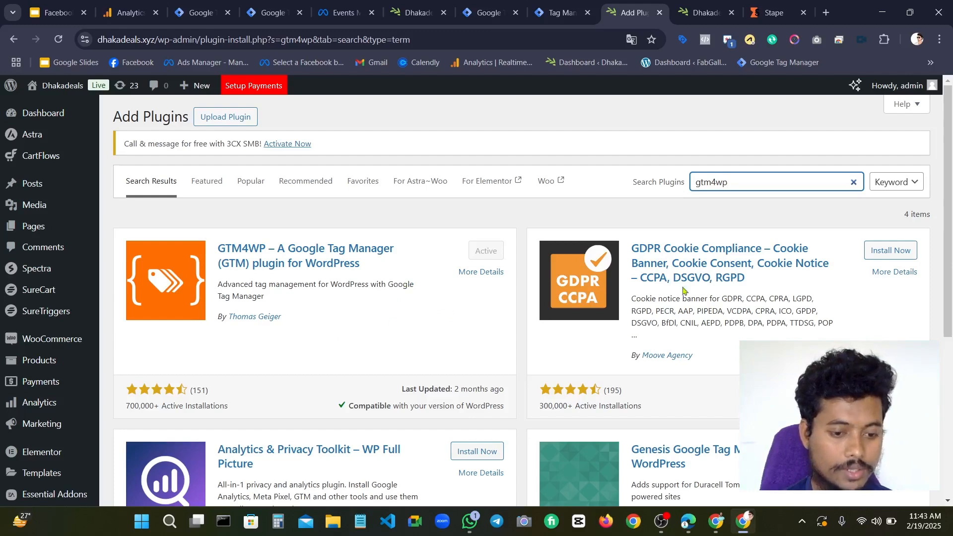
Clear the plugin search and open the settings of GTM4WP from the installed plugins list
click(854, 182)
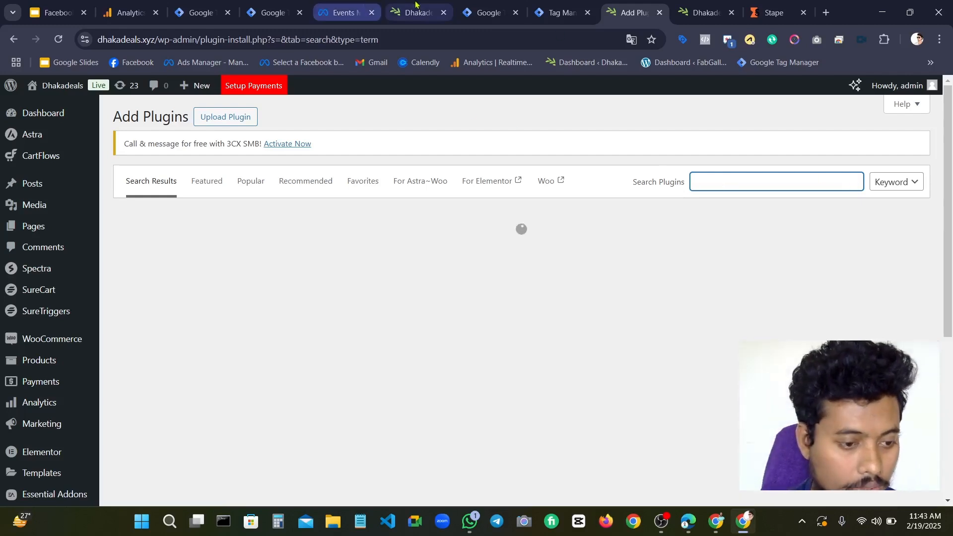
click(422, 7)
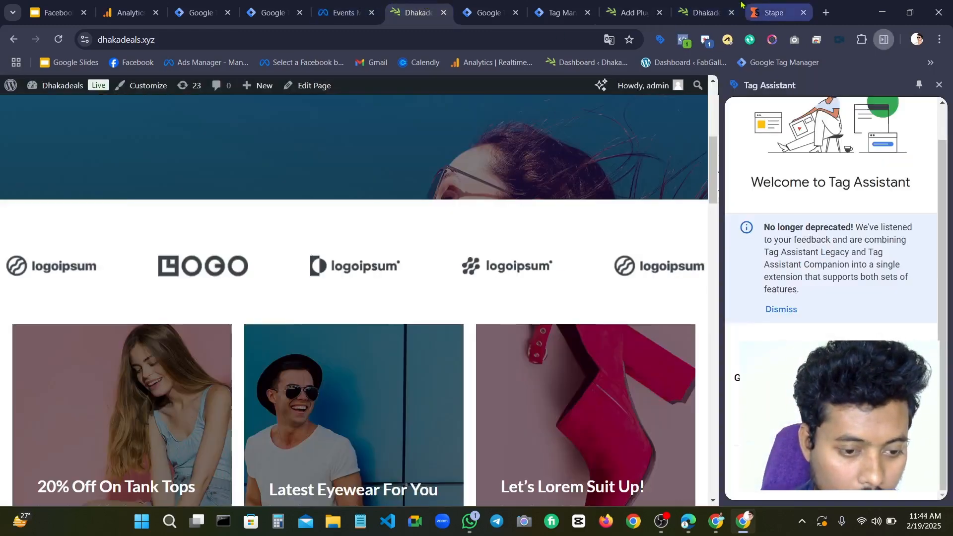
click(702, 12)
click(633, 12)
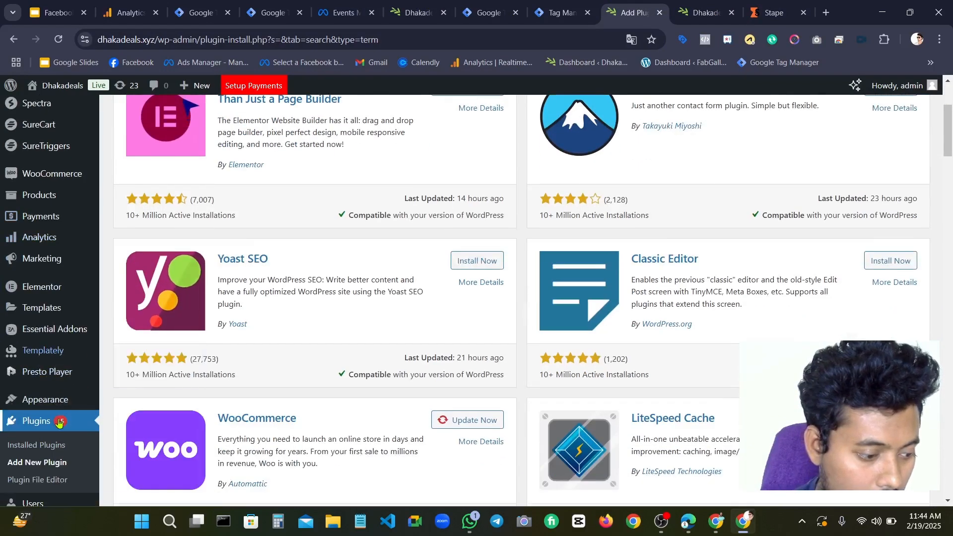
click(44, 447)
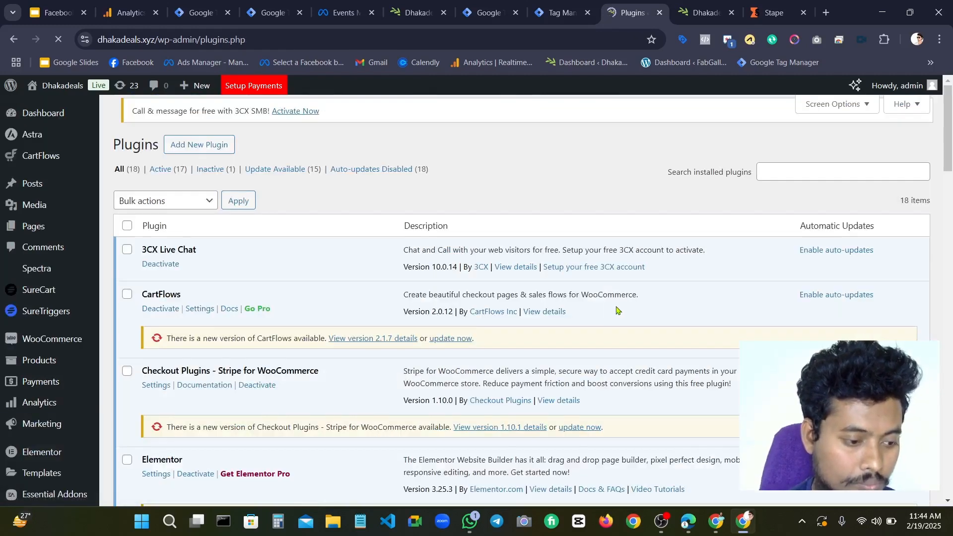
scroll(546, 323, down, 10)
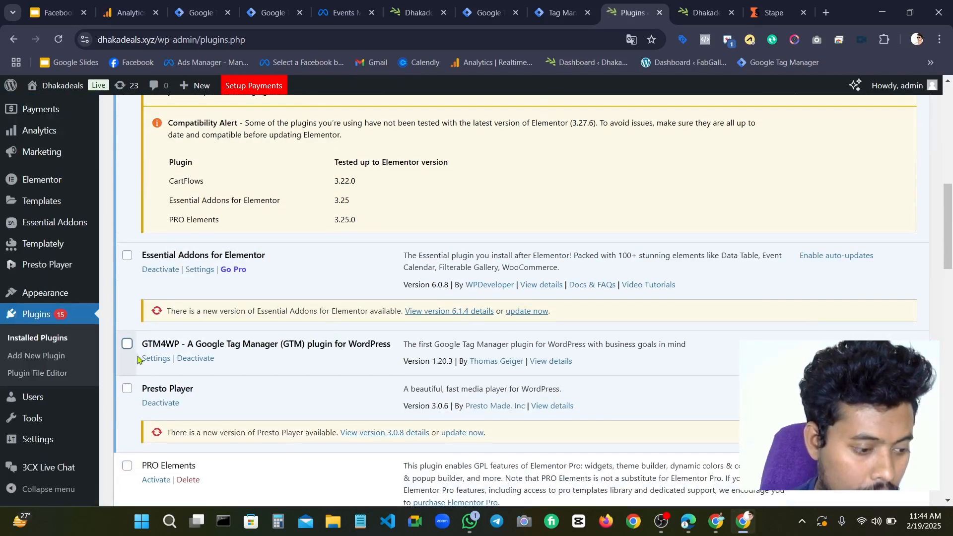
click(154, 357)
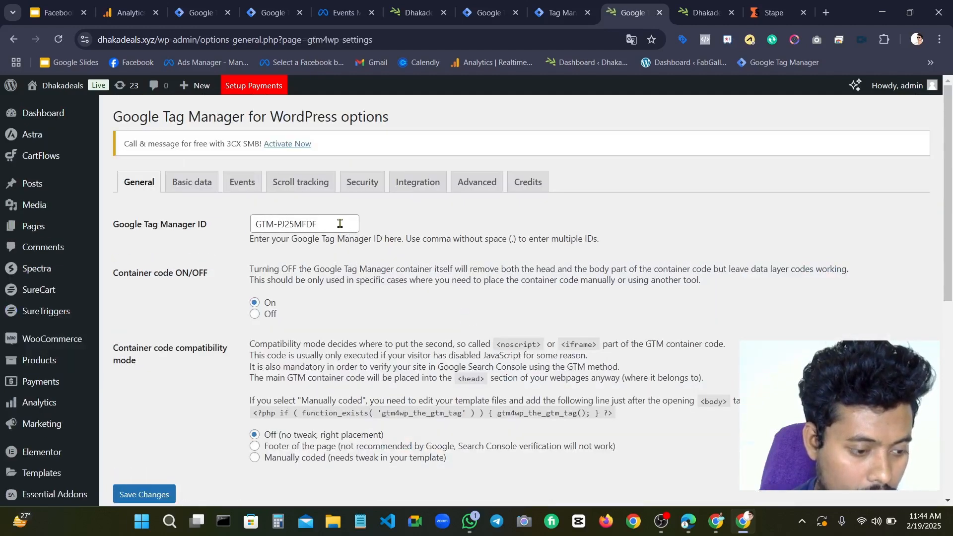
Replace the Google Tag Manager ID in the plugin's general options with GTM-NBV6J9TT
drag(341, 224, 259, 223)
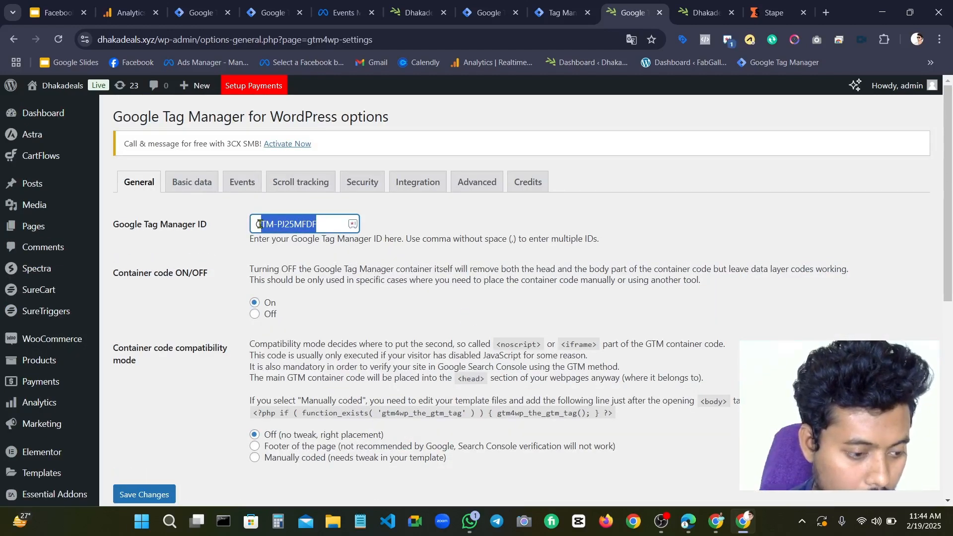
text(GTM-NBV6J9TT)
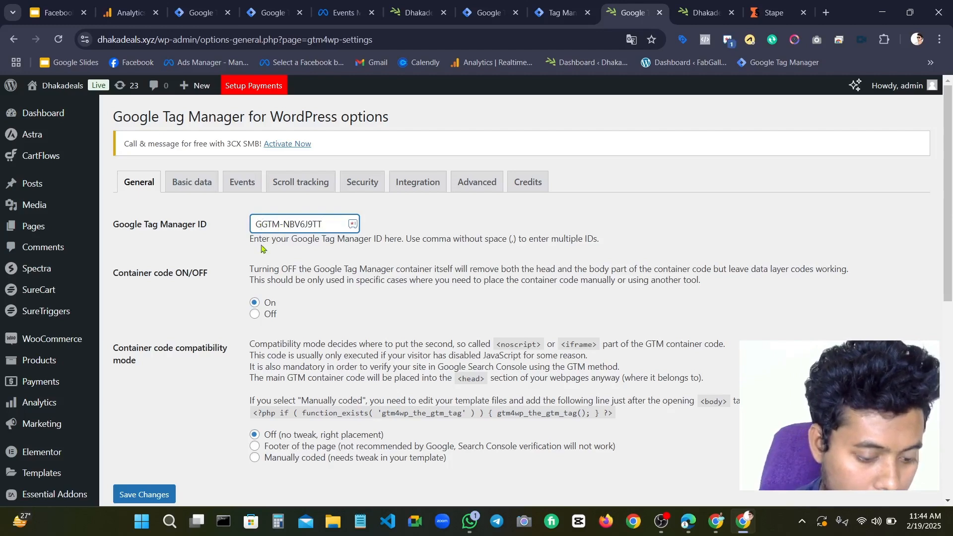
key(BackSpace)
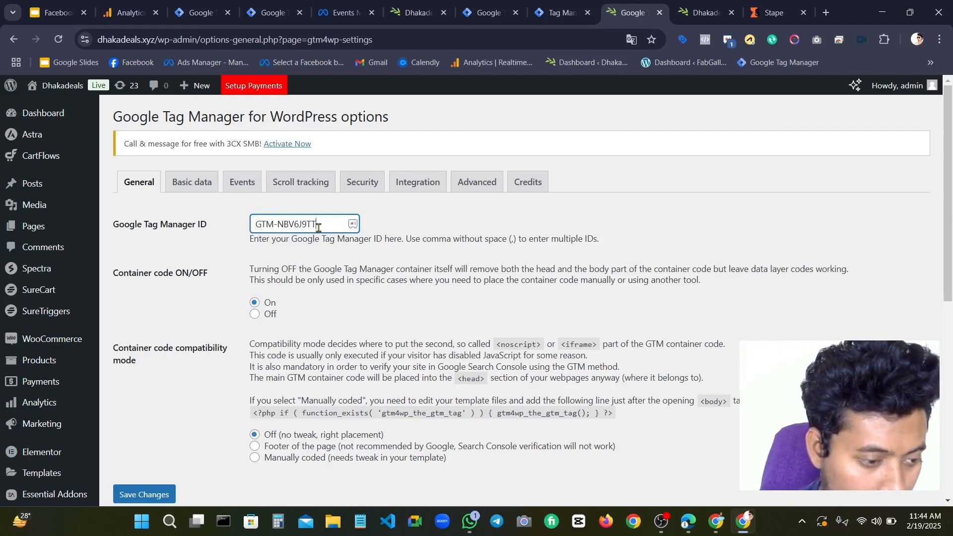
Compare the entered ID with the container ID of the Dhakadeals - WEB workspace in Tag Manager and return to the plugin options
click(272, 11)
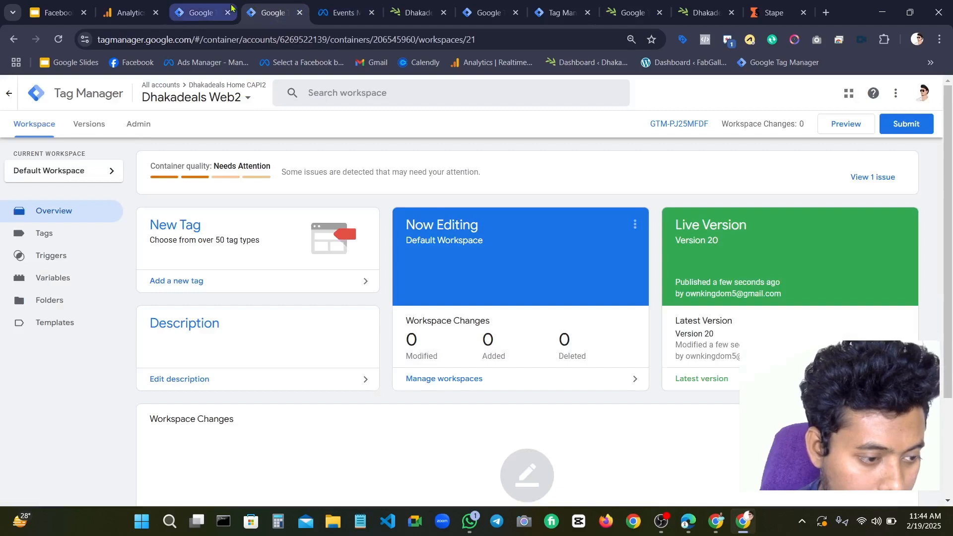
click(232, 8)
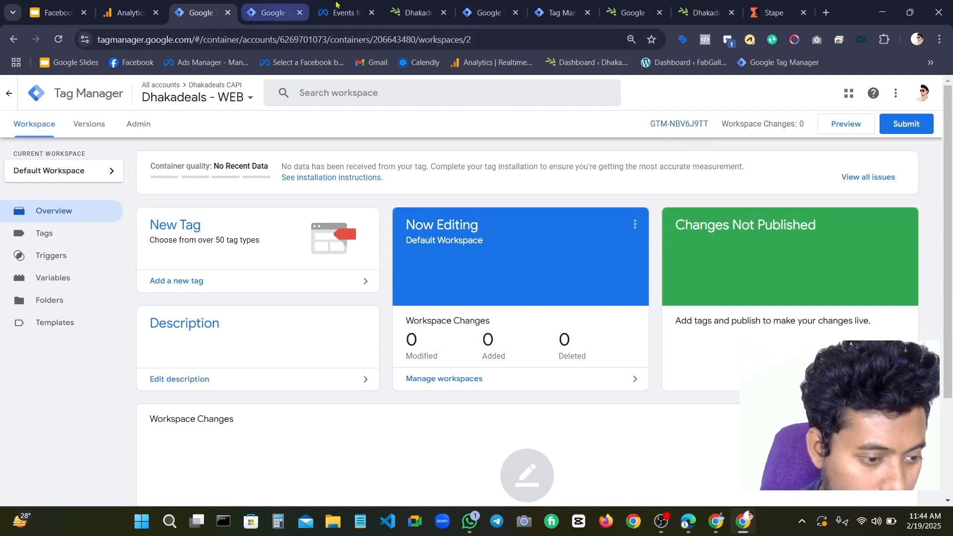
click(631, 12)
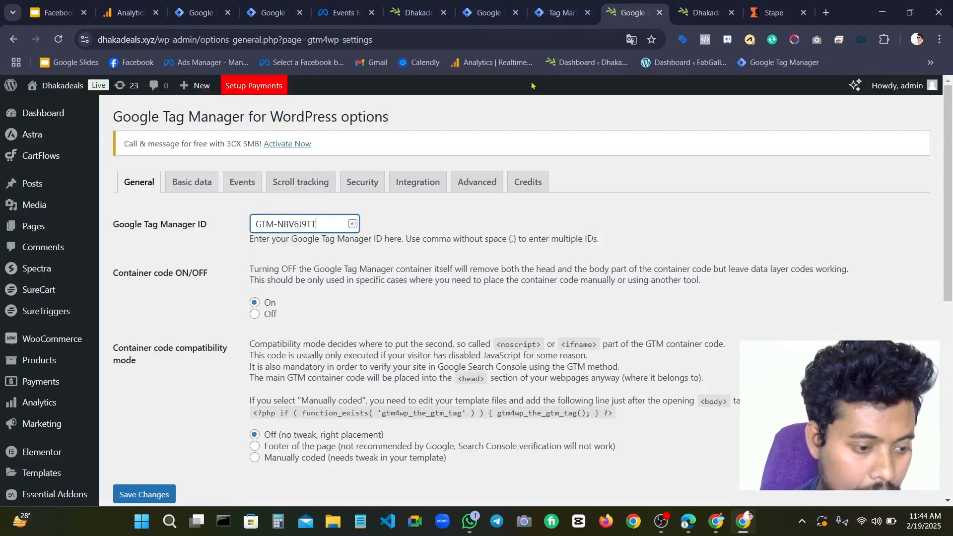
click(322, 224)
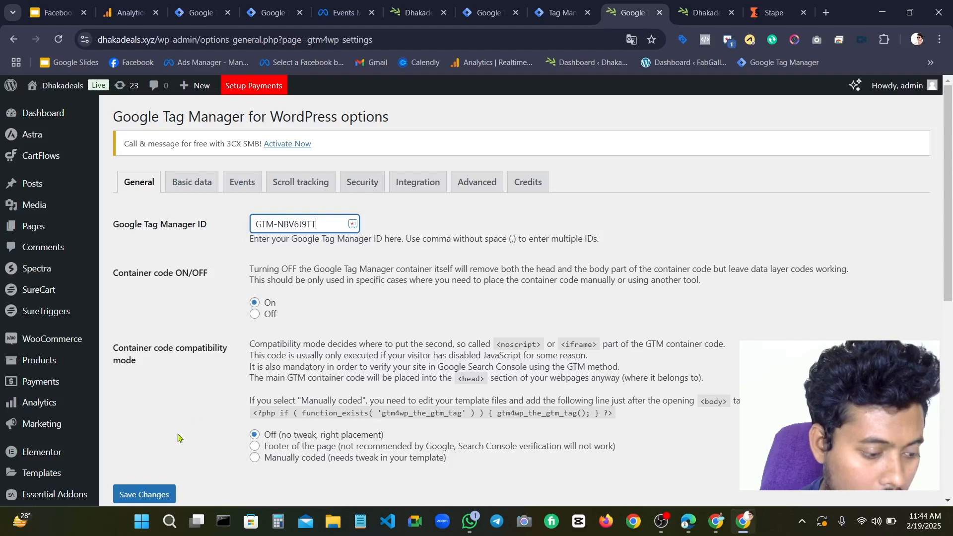
Save the GTM4WP settings and review the container code and compatibility mode options
click(152, 496)
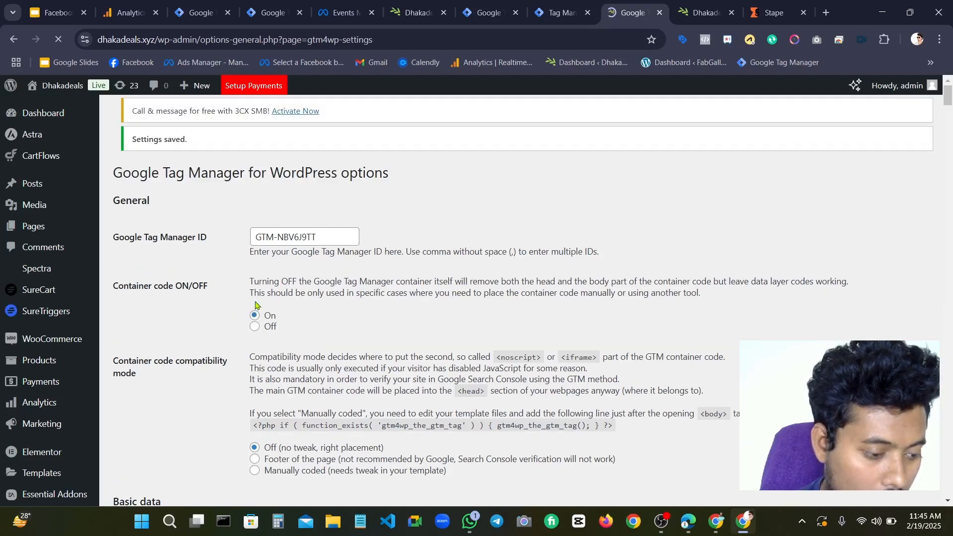
scroll(262, 223, down, 3)
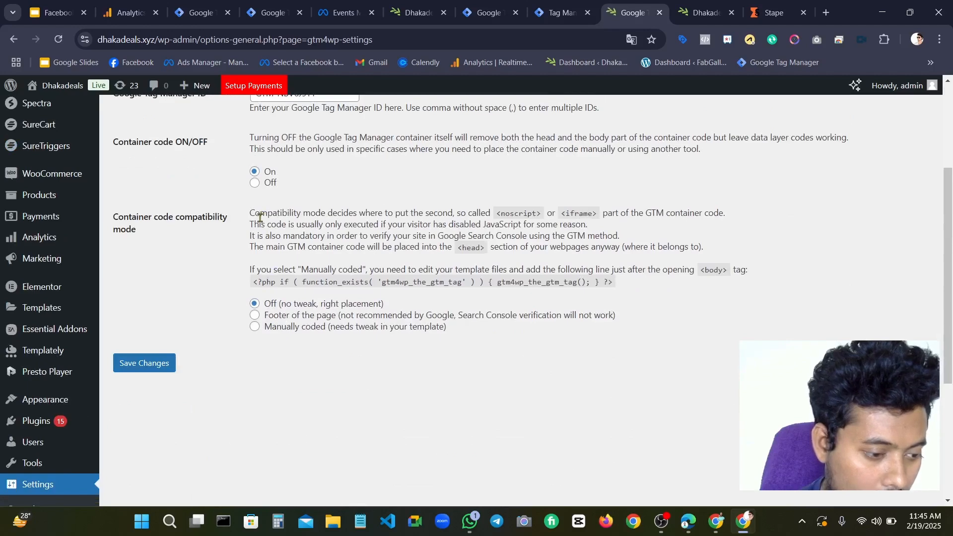
click(154, 364)
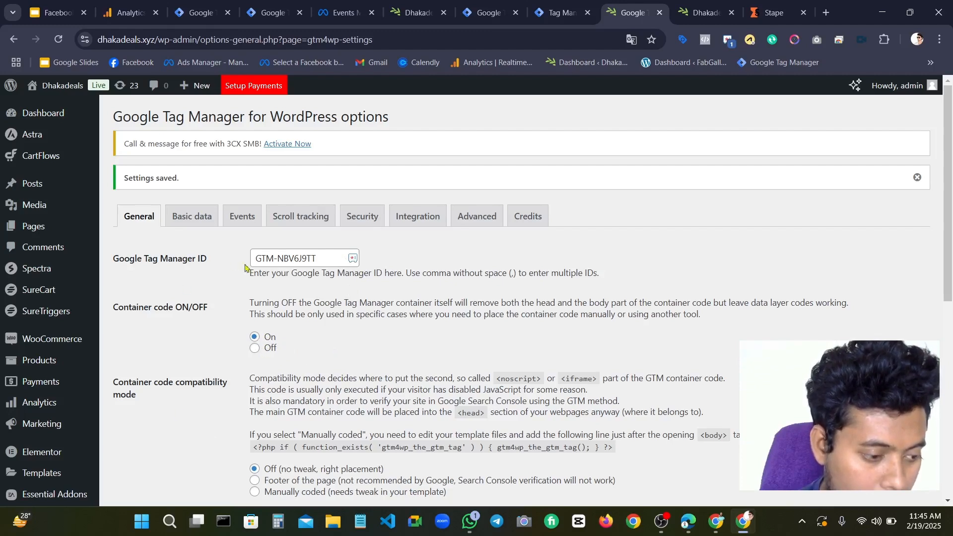
scroll(298, 283, down, 4)
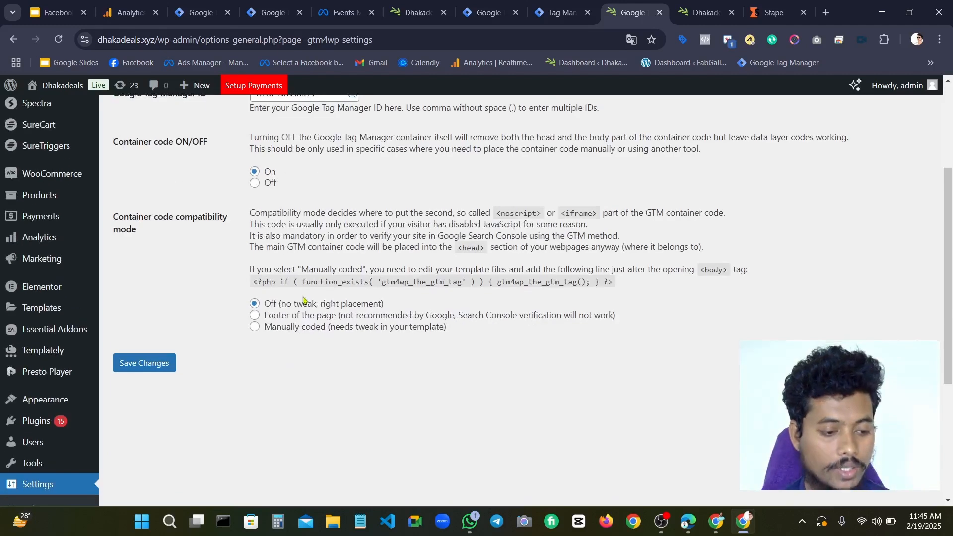
scroll(303, 297, up, 4)
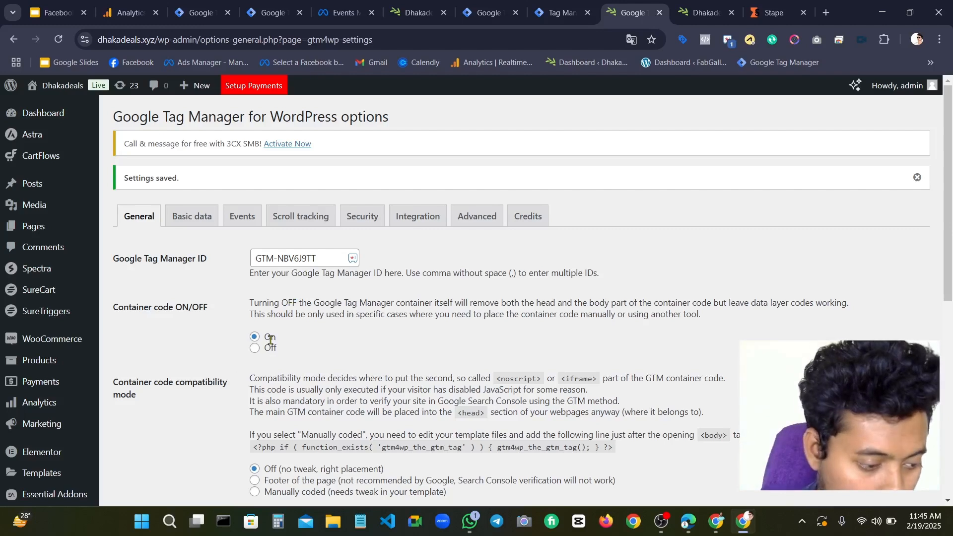
scroll(230, 399, down, 3)
scroll(236, 349, up, 3)
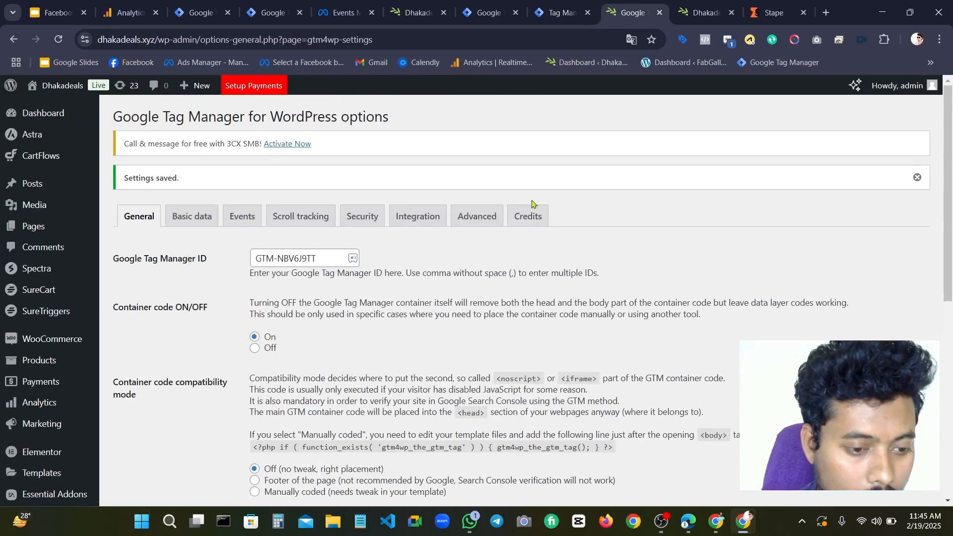
Reload the Dhakadeals storefront and return to the Dhakadeals - WEB workspace in Tag Manager
click(704, 13)
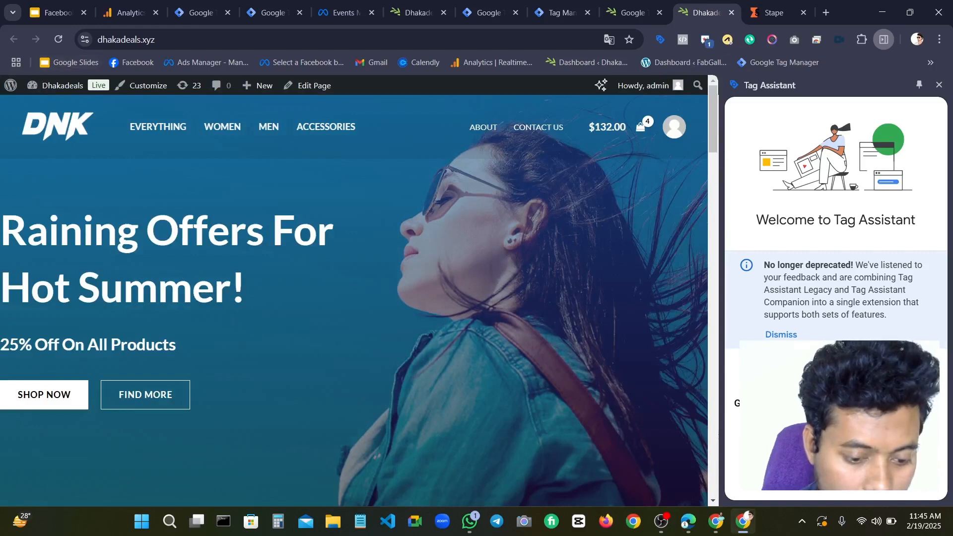
click(58, 39)
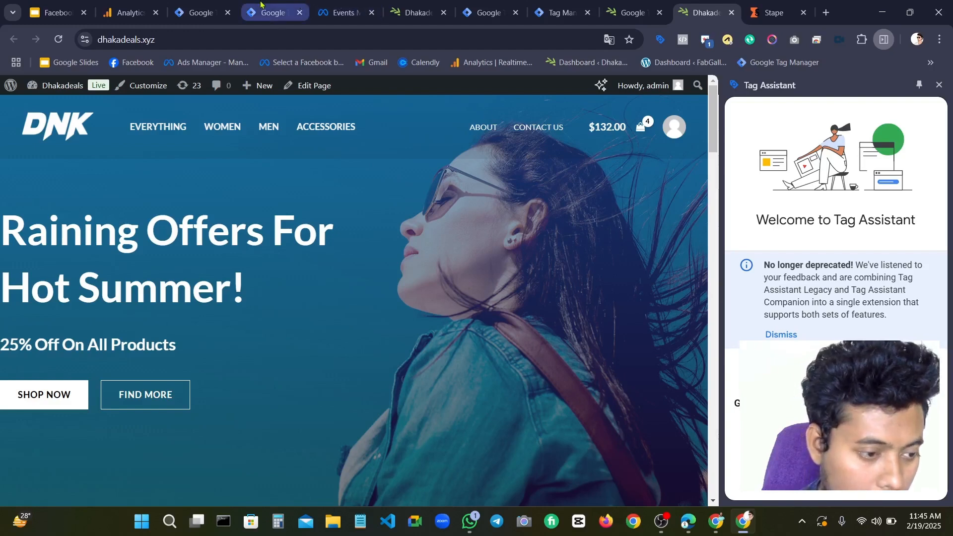
click(198, 13)
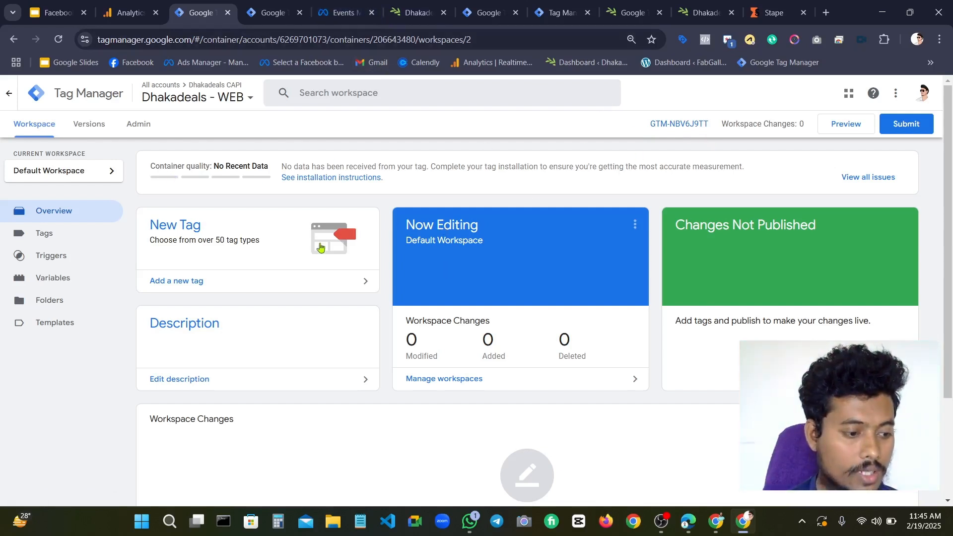
Switch to Google Analytics, check the property selection and reopen the Dhakdeals Web stream details to find the measurement ID
click(144, 10)
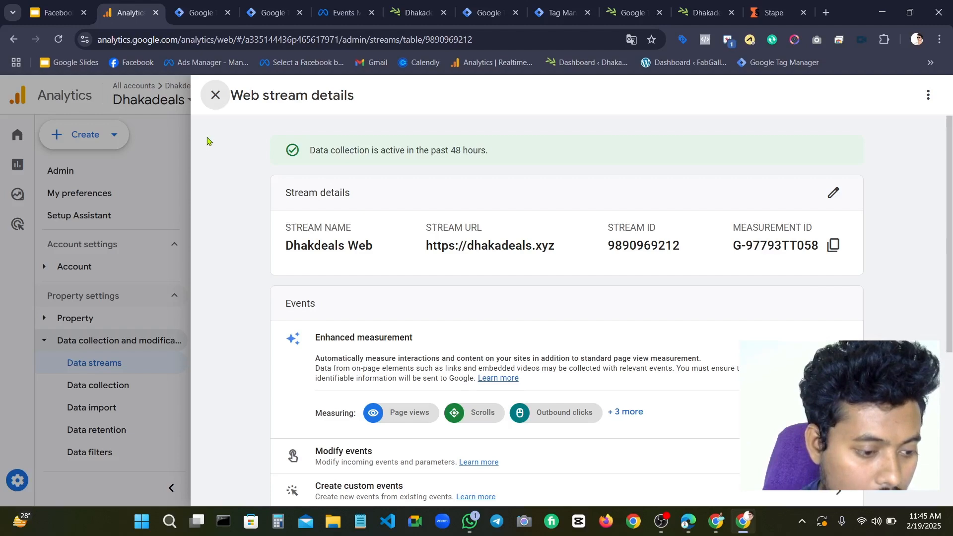
click(215, 95)
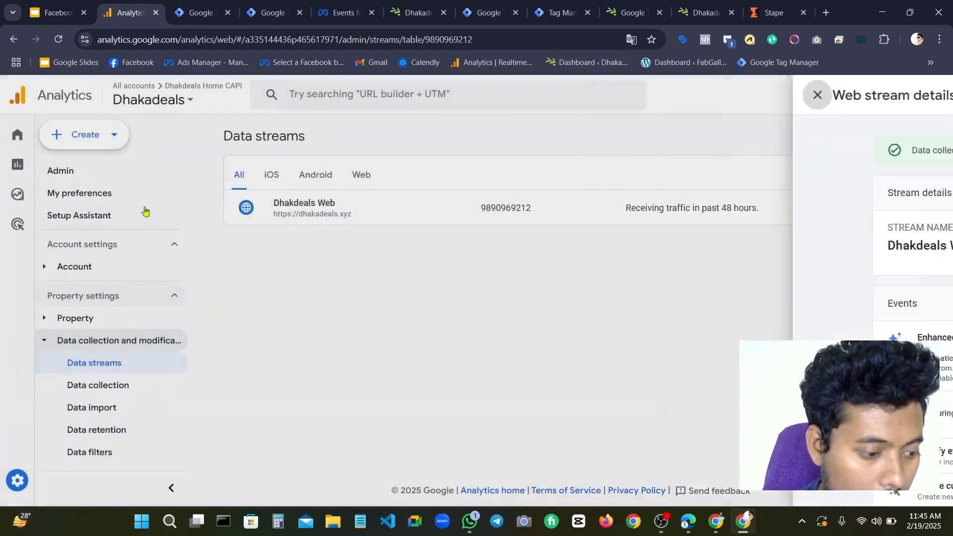
click(71, 374)
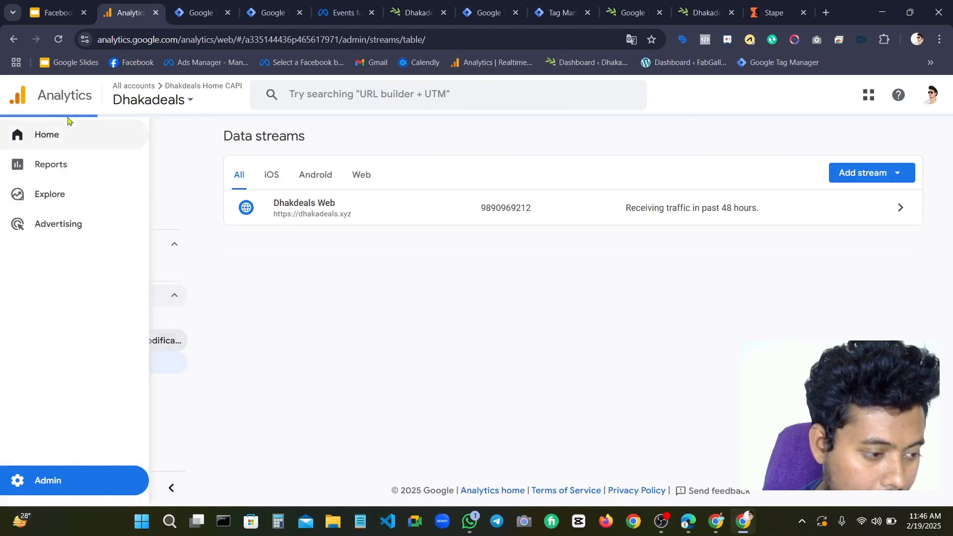
click(157, 99)
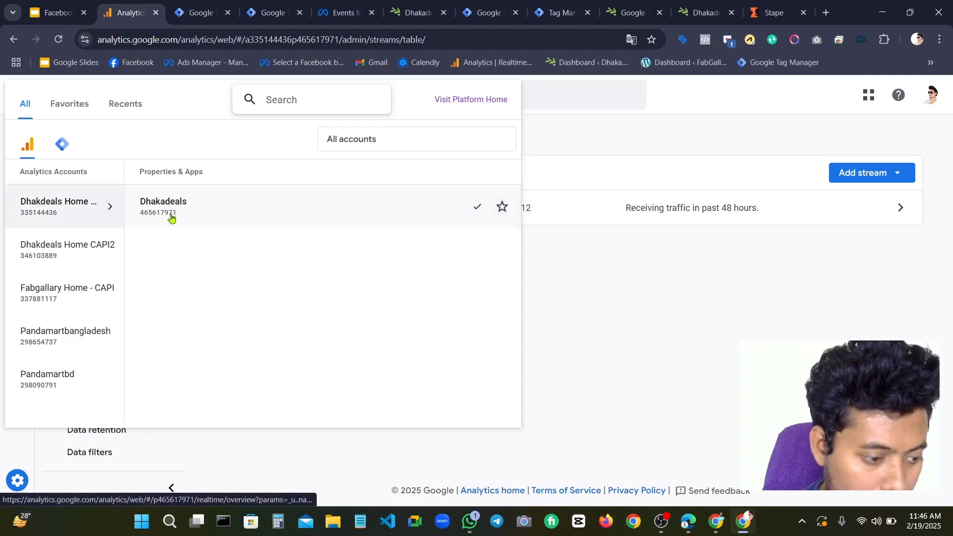
click(645, 297)
click(314, 217)
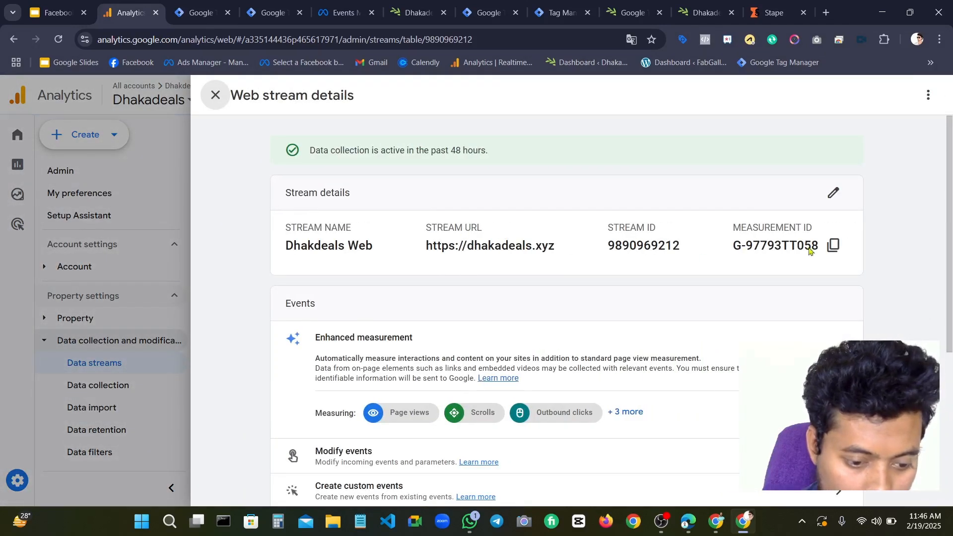
Copy the measurement ID of the Dhakdeals Web stream and return to the Dhakadeals - WEB workspace in Tag Manager
click(833, 246)
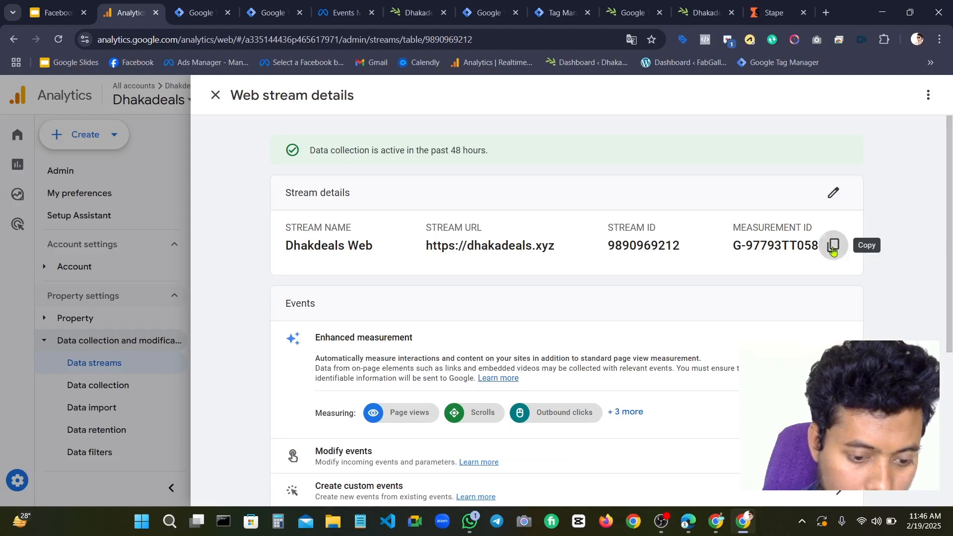
click(832, 246)
click(343, 7)
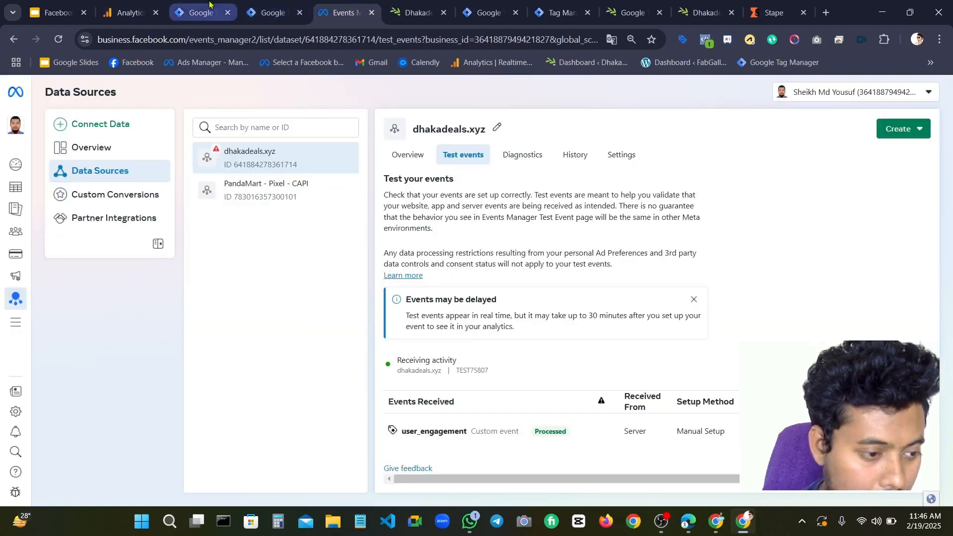
click(198, 10)
click(113, 6)
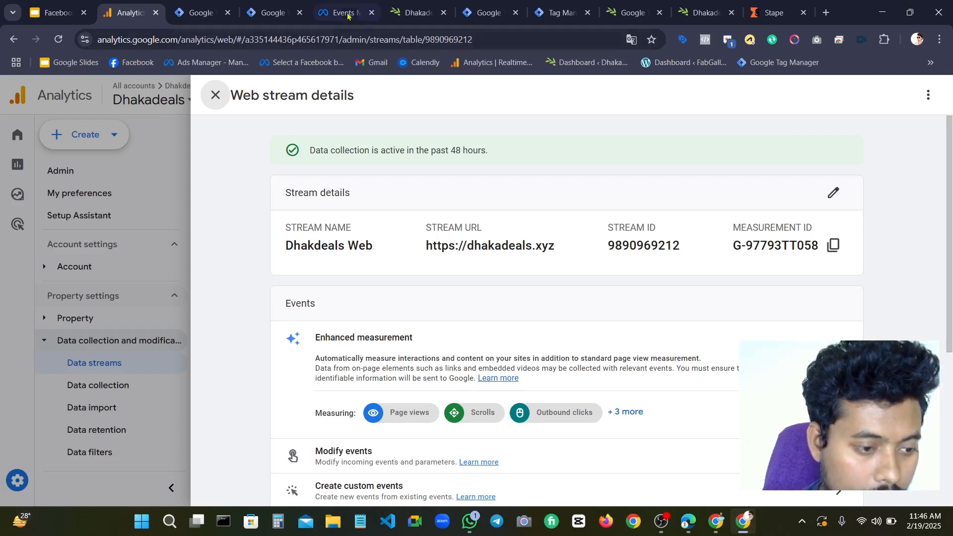
click(330, 13)
key(ctrl+shift+Tab)
key(ctrl+shift+Tab)
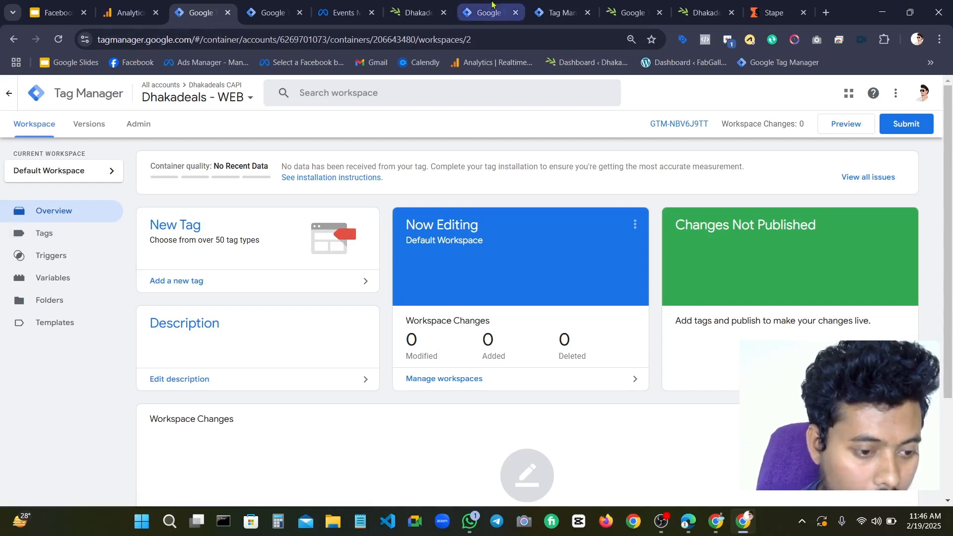
Switch to Meta Events Manager, open the settings of the dhakadeals.xyz dataset and copy its dataset ID
click(342, 11)
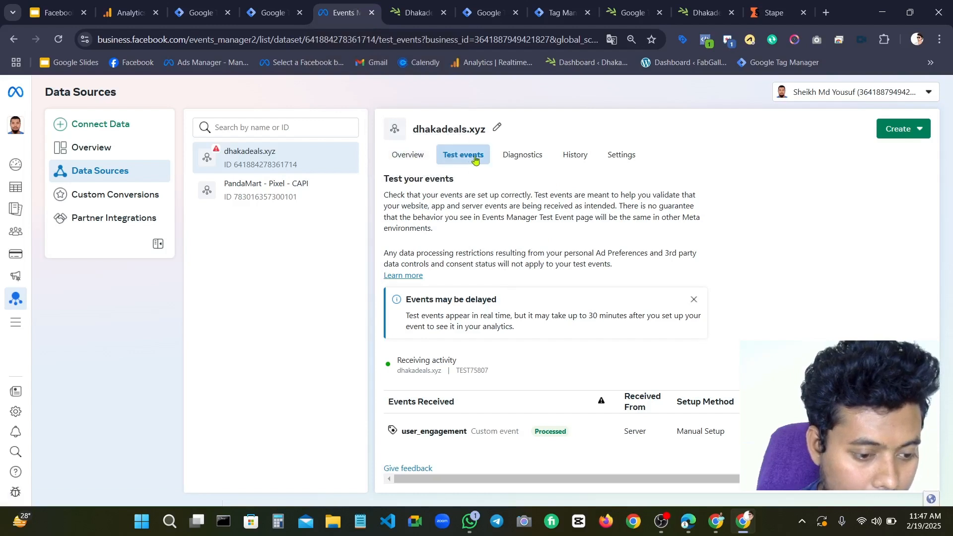
click(612, 159)
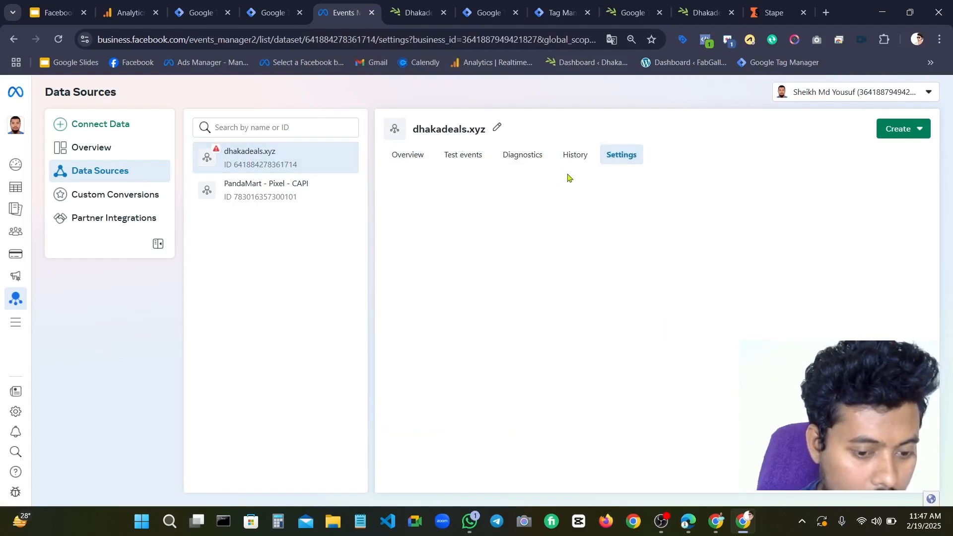
click(436, 290)
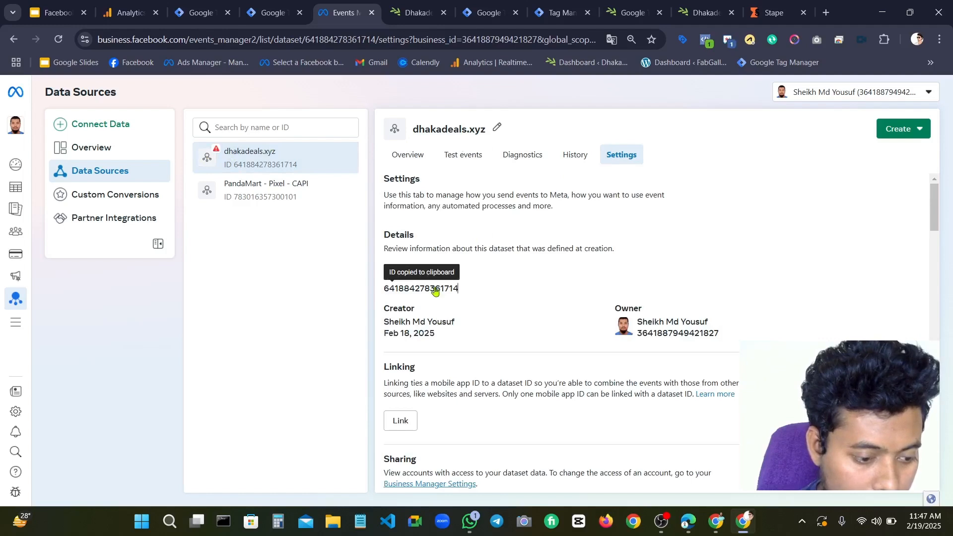
Switch to the Dhakadeals storefront and reload it to check the site's pixel
click(666, 4)
click(702, 12)
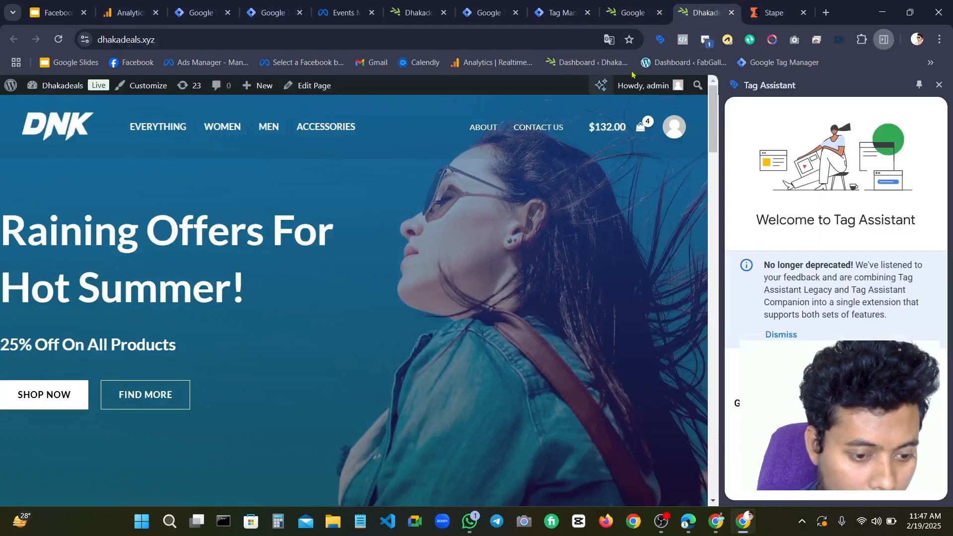
click(629, 13)
click(702, 12)
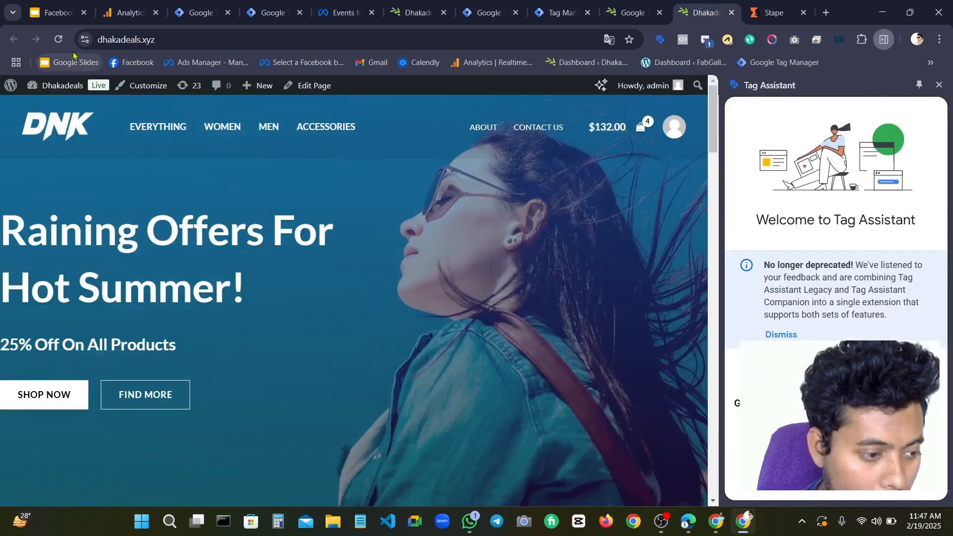
click(58, 39)
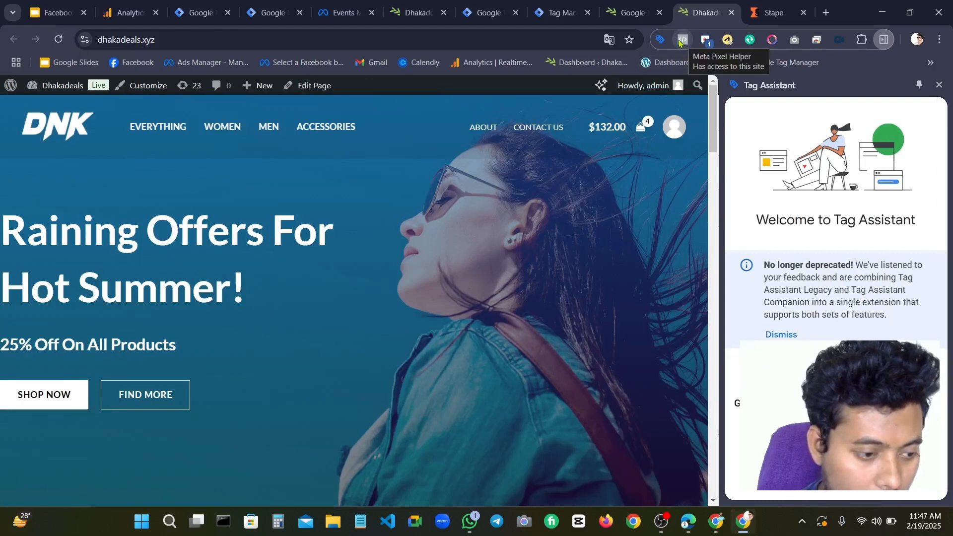
Copy the dhakadeals.xyz dataset ID again in Events Manager and review the cookie usage and automatic advanced matching settings
click(335, 10)
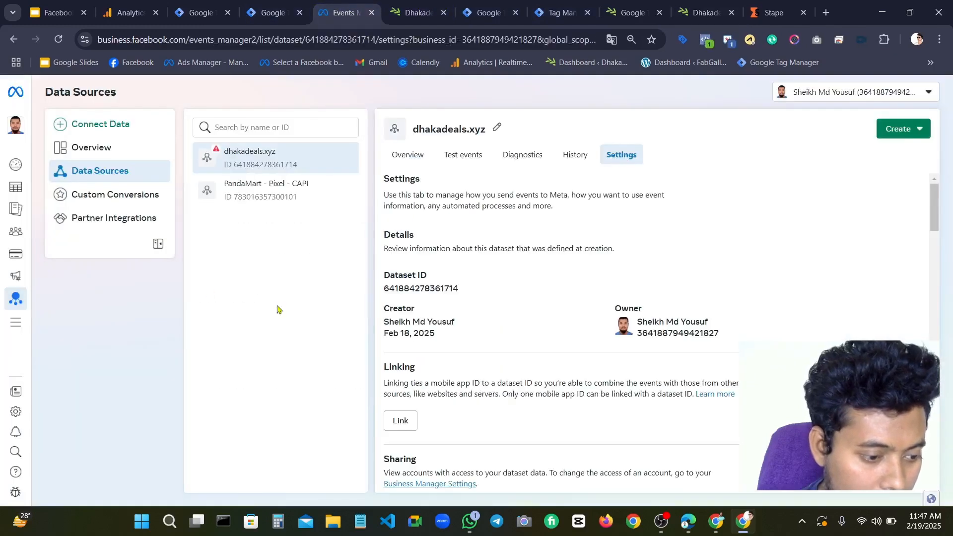
click(454, 288)
scroll(459, 290, down, 3)
scroll(459, 289, down, 10)
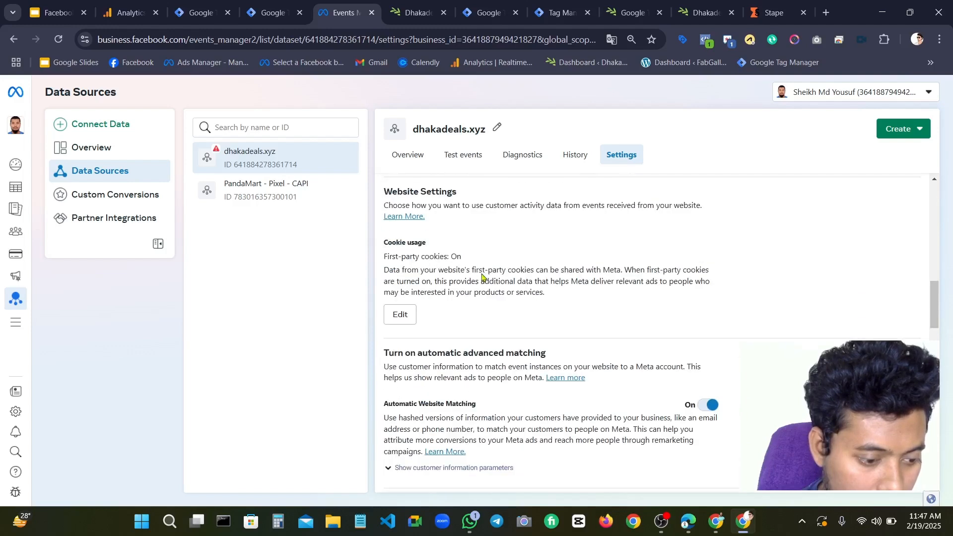
scroll(484, 274, down, 3)
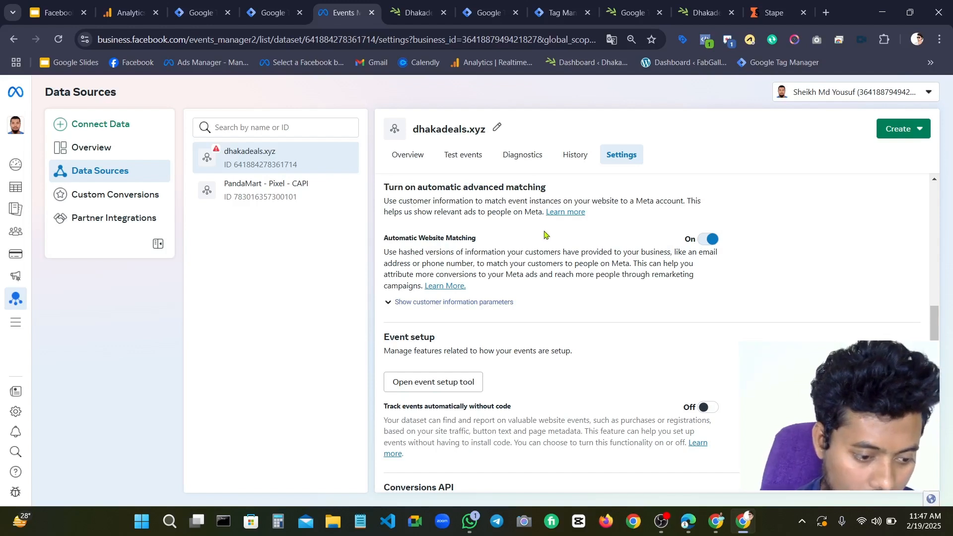
scroll(548, 233, up, 3)
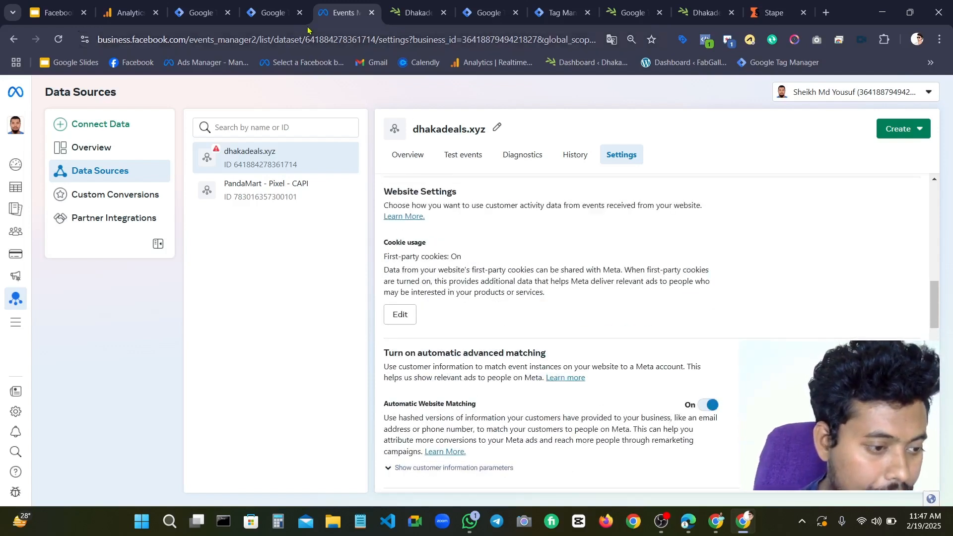
Switch to the Dhakadeals Web2 workspace in Tag Manager and examine its tags, its templates and the Facebook Pixel template
click(290, 11)
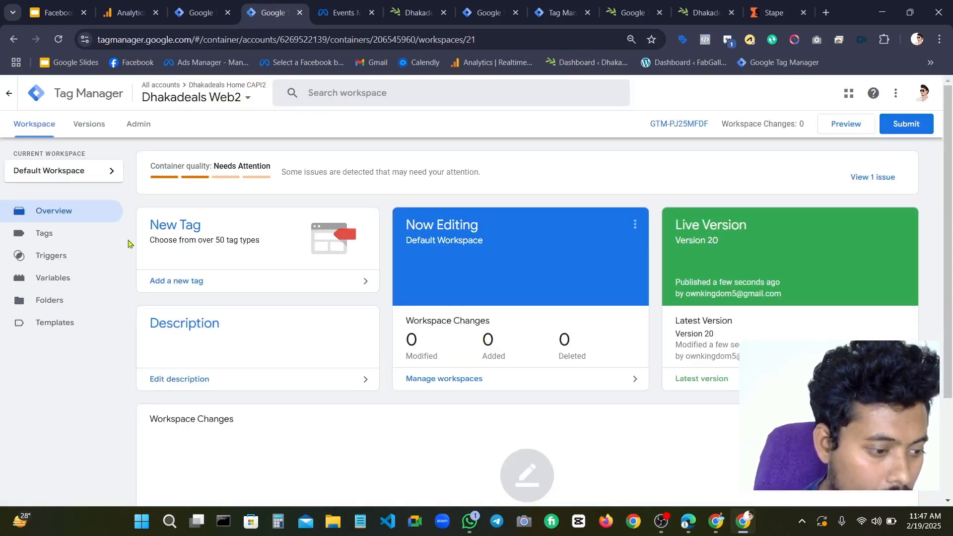
click(89, 232)
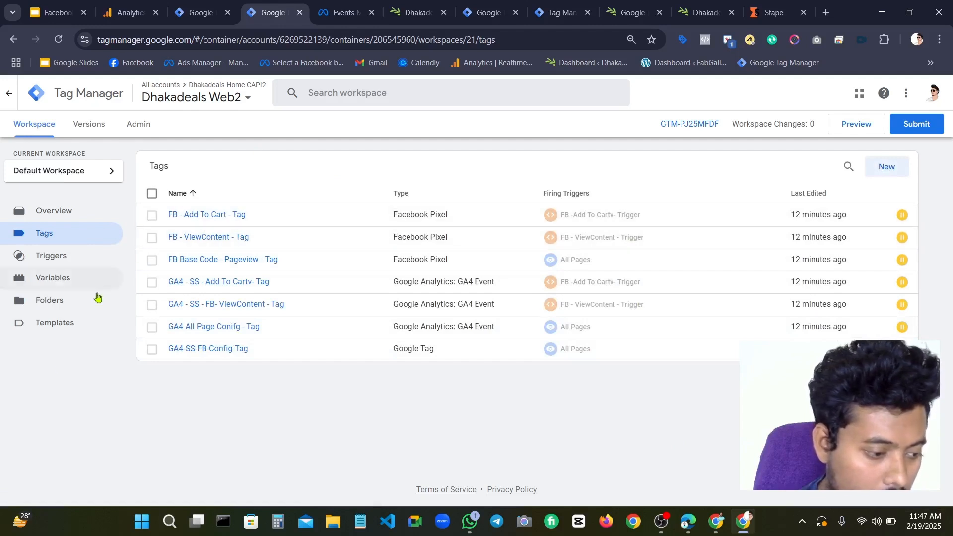
click(67, 330)
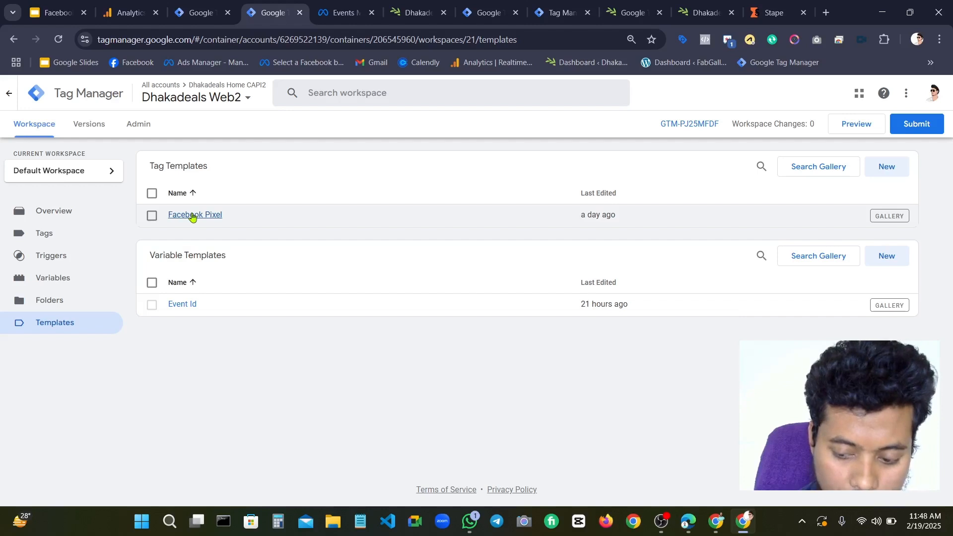
click(192, 216)
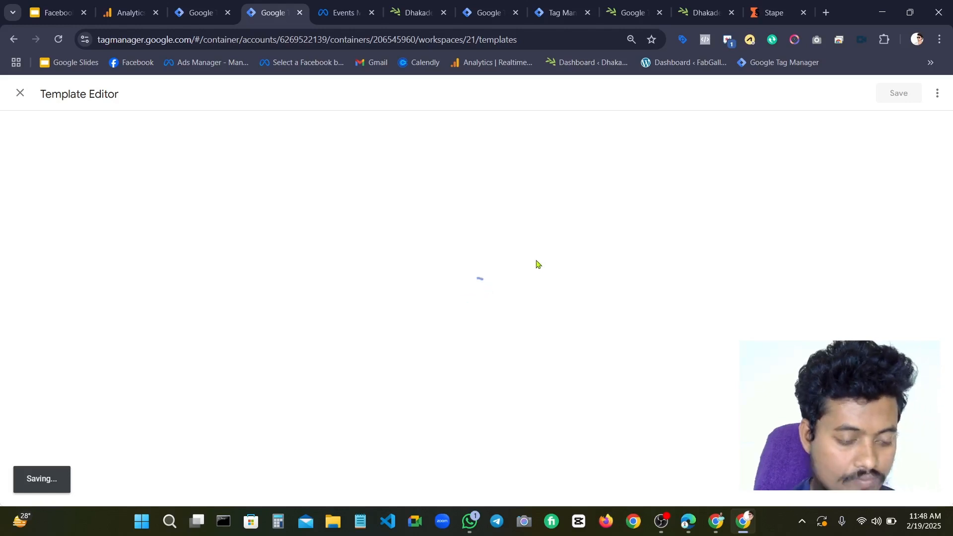
click(21, 94)
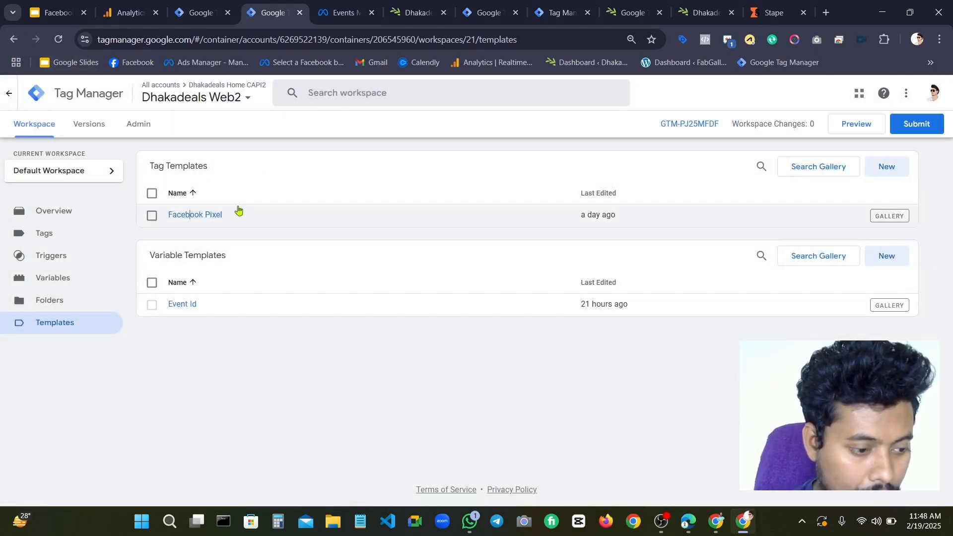
click(201, 216)
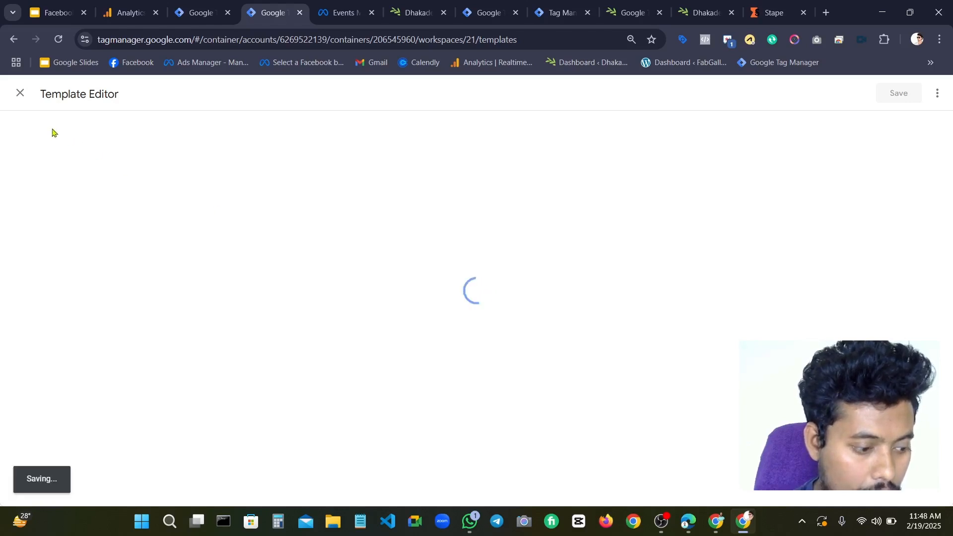
click(19, 94)
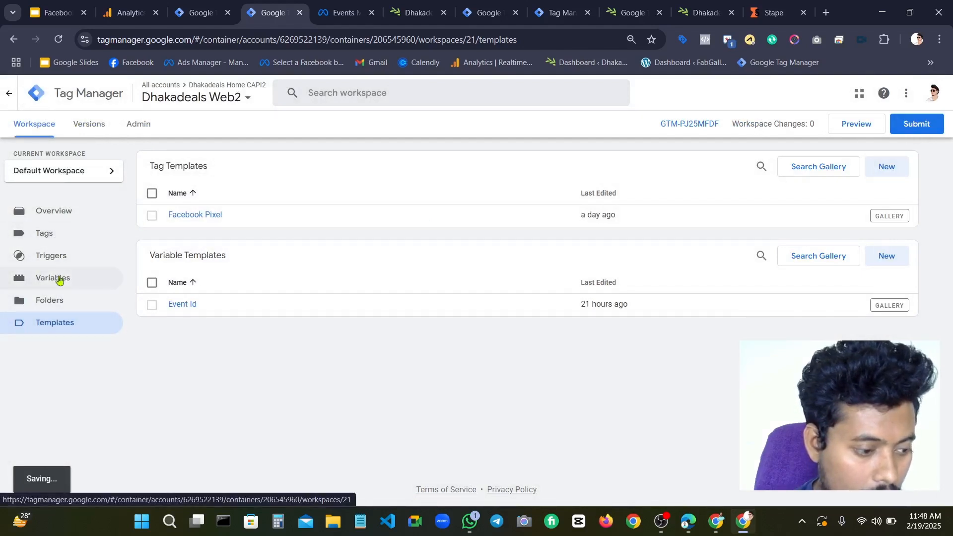
Start a new tag in Dhakadeals Web2 with the Facebook Pixel tag type and keep its configuration open
click(68, 245)
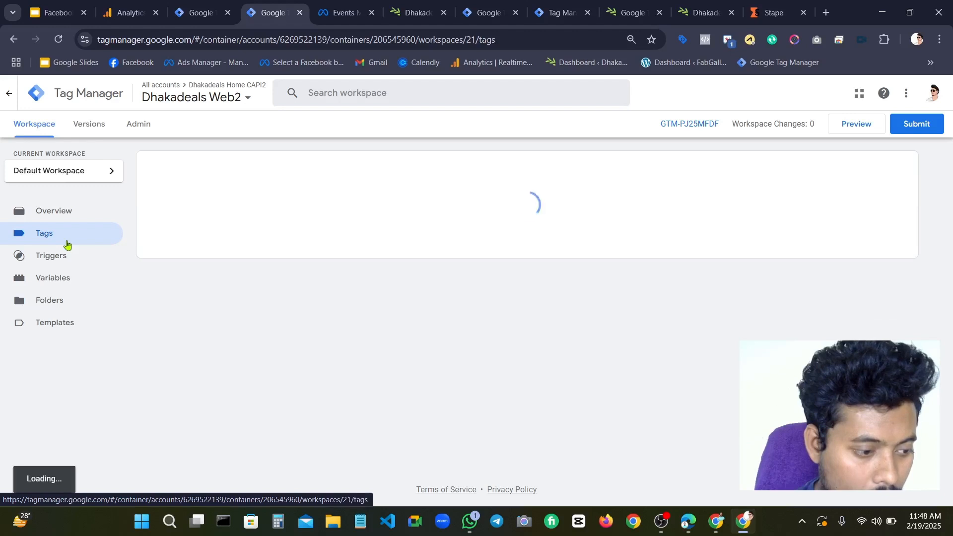
click(886, 167)
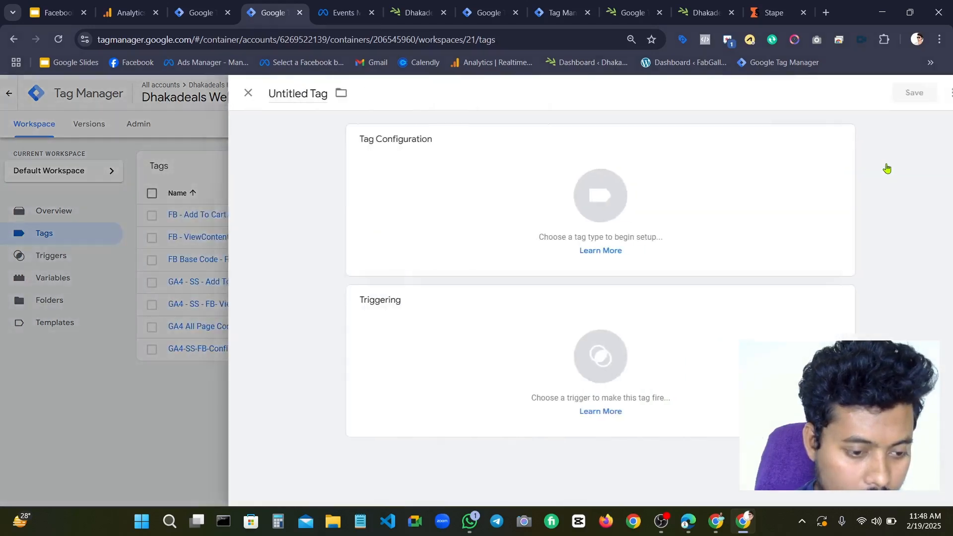
click(483, 187)
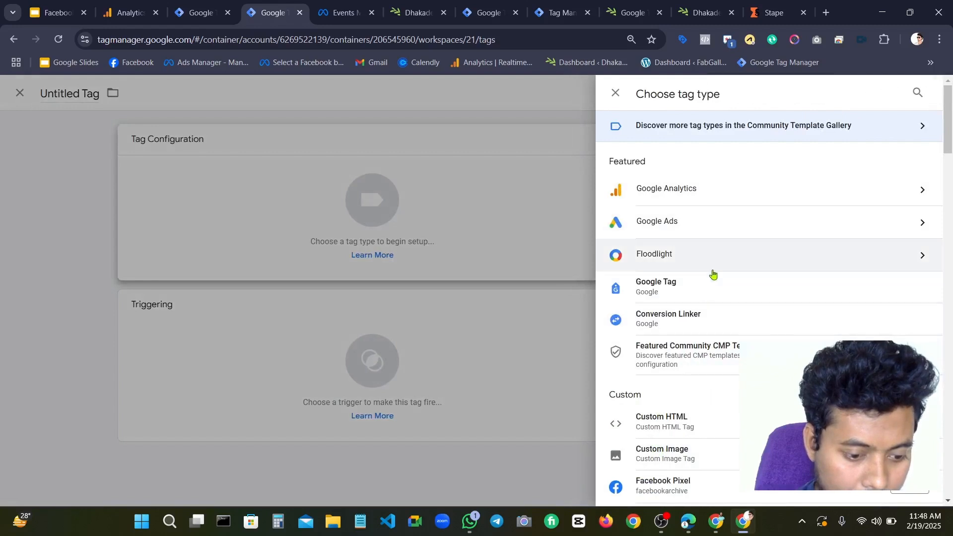
scroll(712, 298, down, 3)
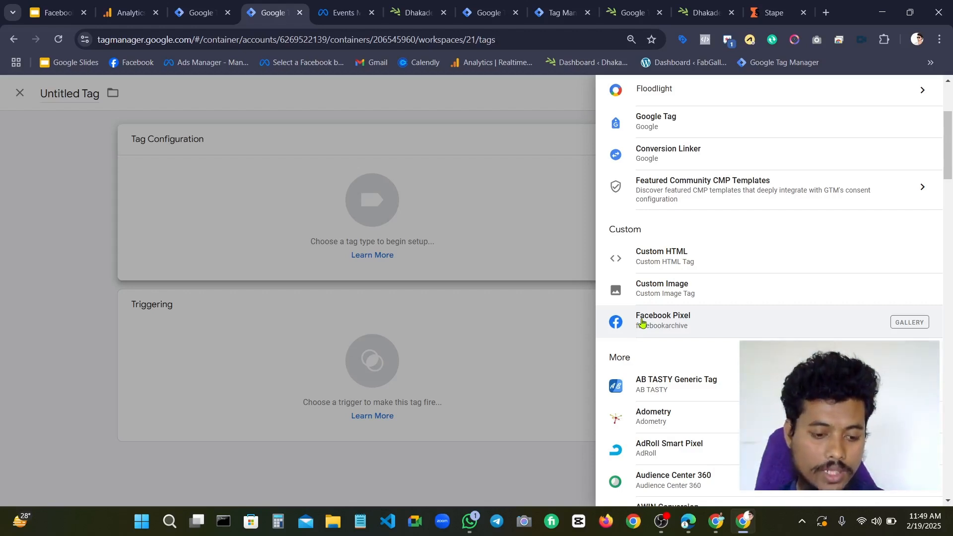
click(682, 323)
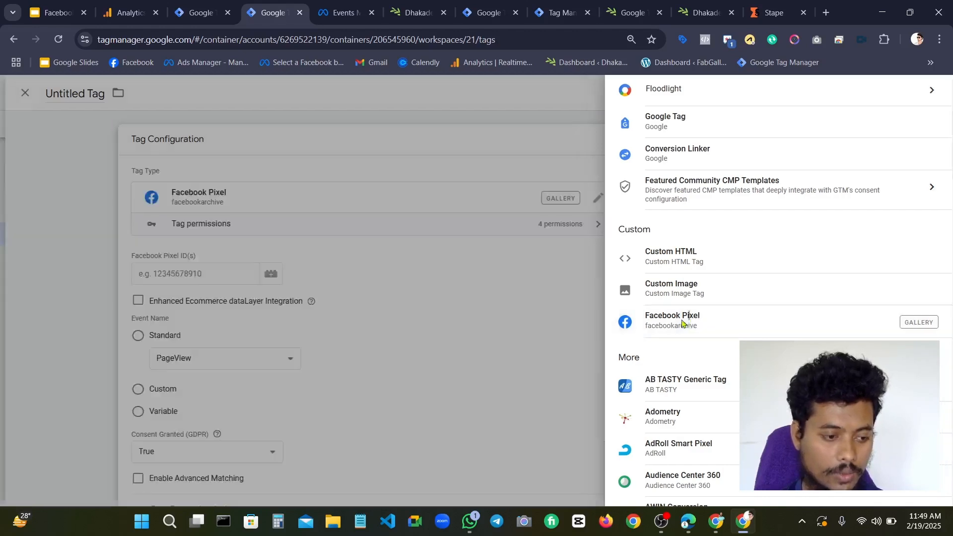
click(414, 275)
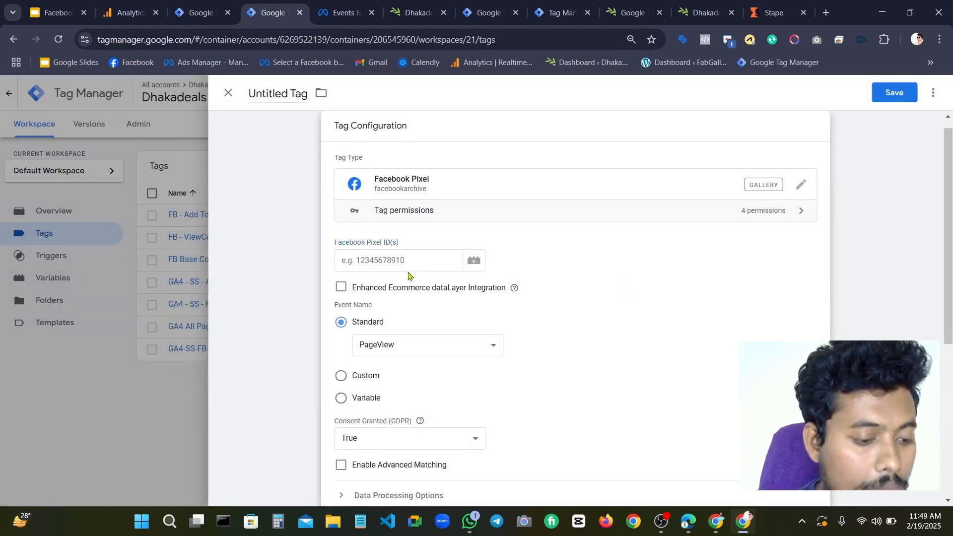
click(408, 269)
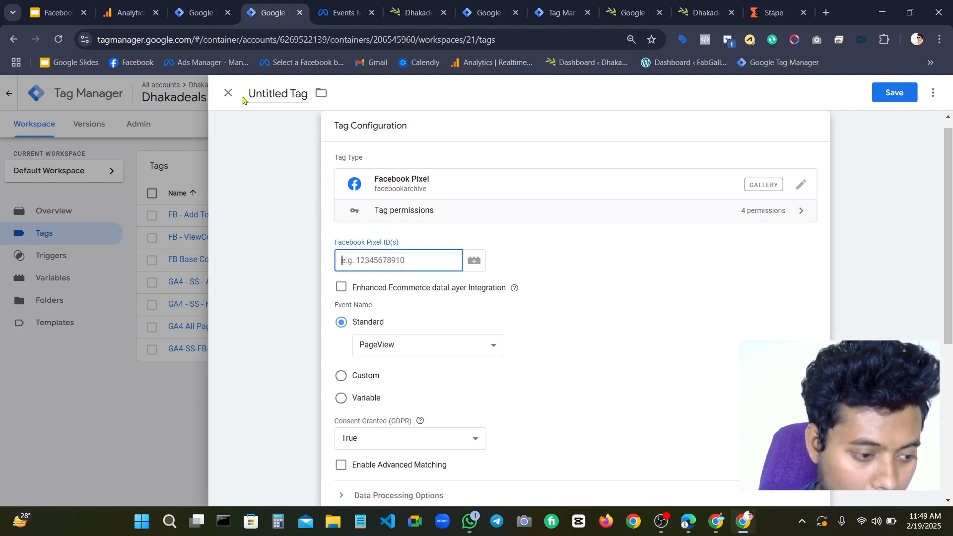
click(228, 93)
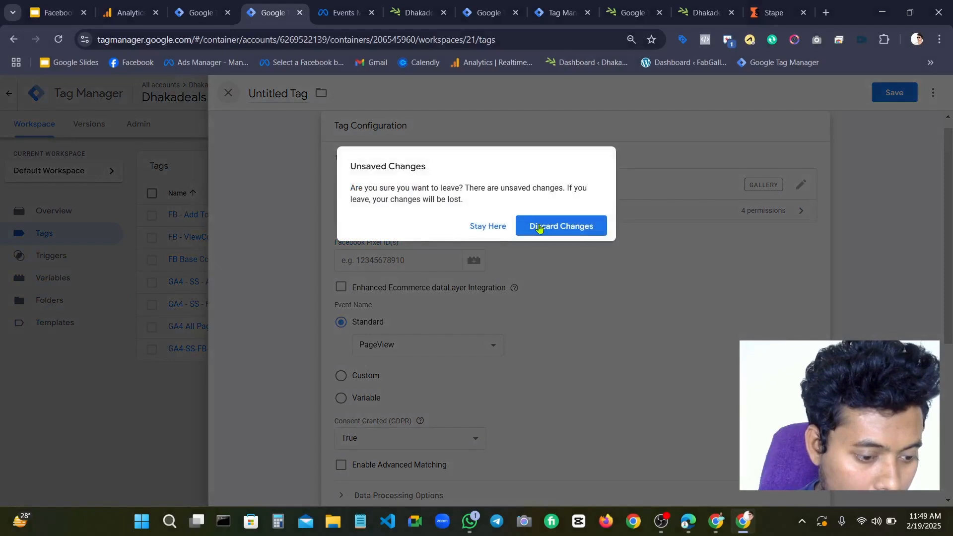
click(488, 227)
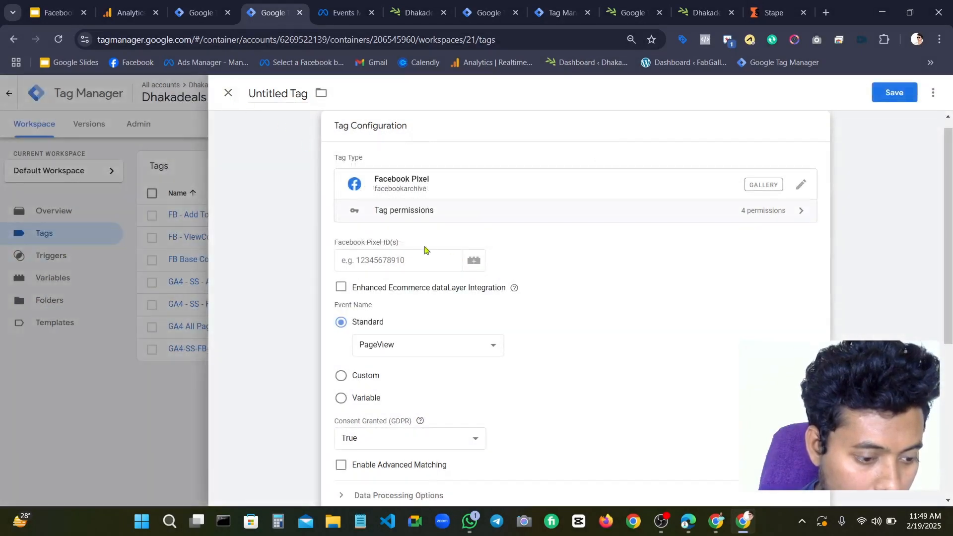
click(474, 260)
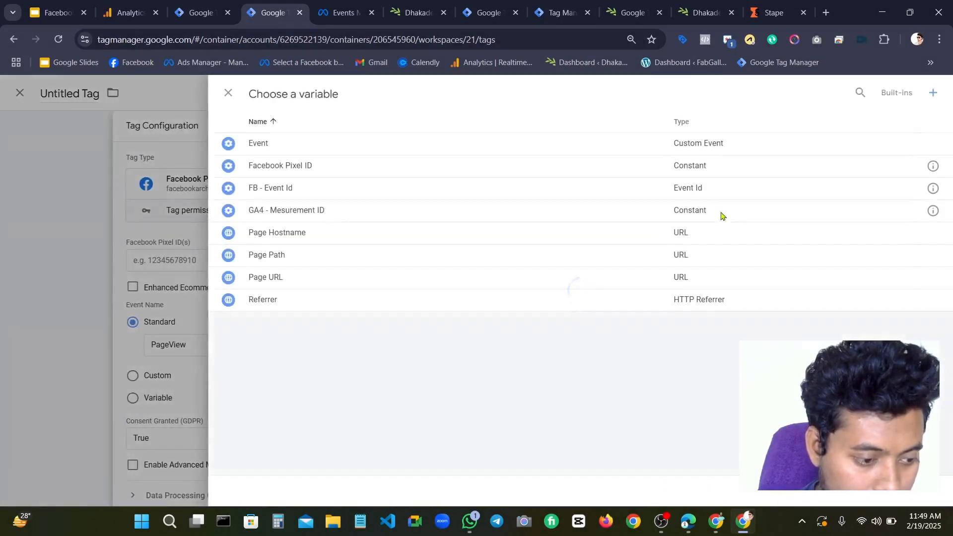
click(933, 93)
click(569, 190)
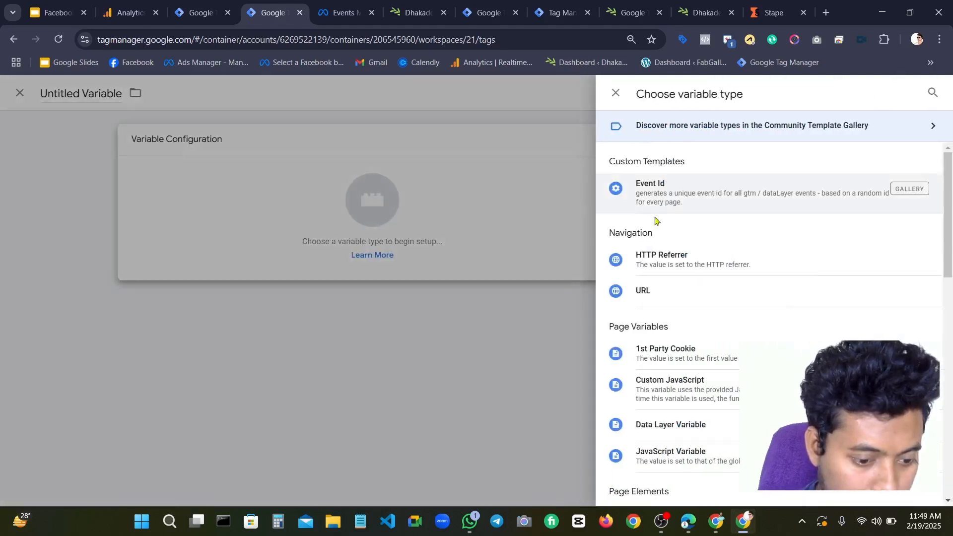
scroll(704, 315, down, 4)
scroll(681, 341, down, 6)
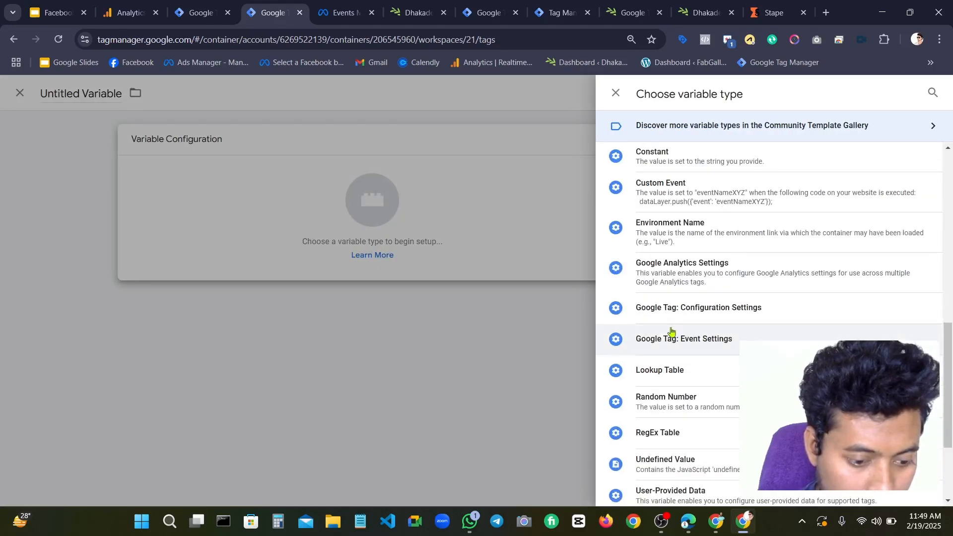
click(657, 158)
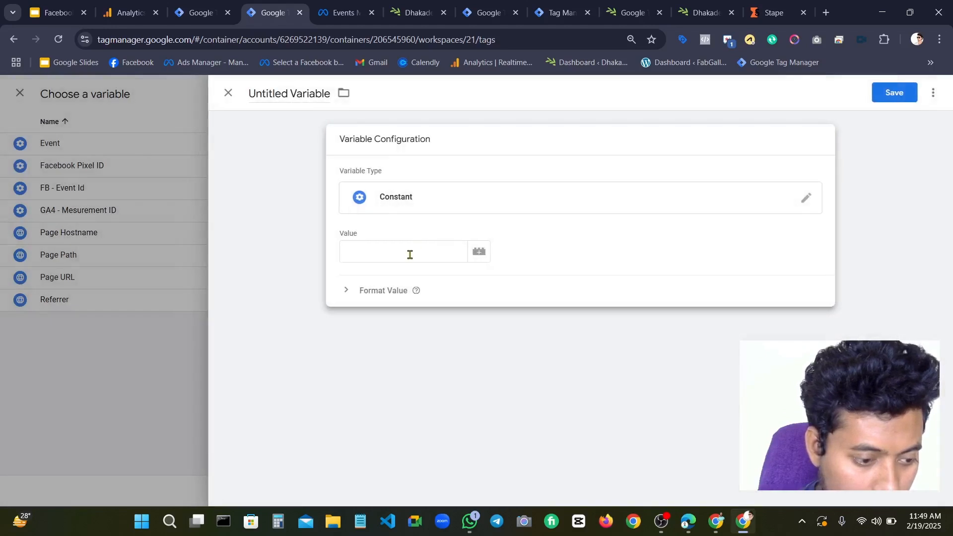
click(410, 254)
key(ctrl+v)
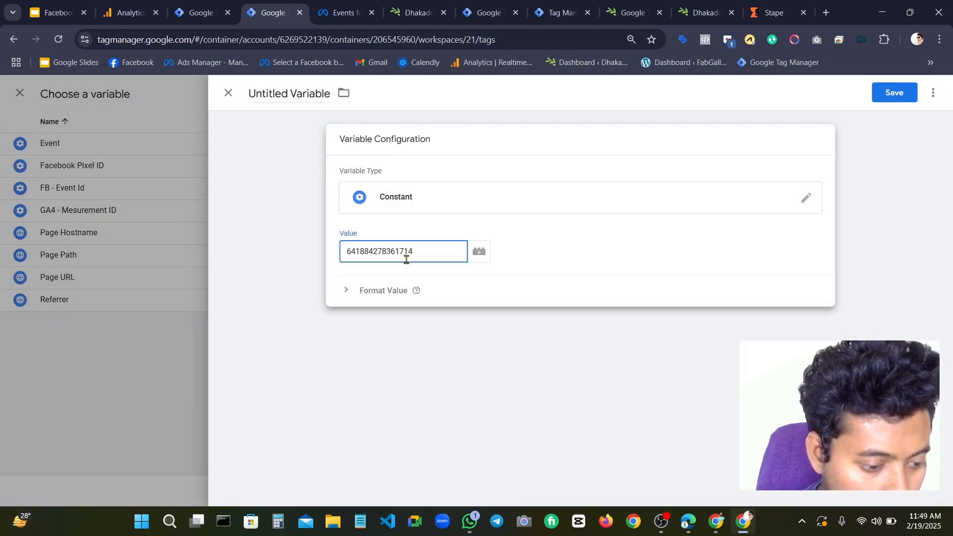
Check the dhakadeals.xyz dataset settings in Events Manager and the Dhakadeals storefront, and return to the unsaved variable in Tag Manager
click(342, 13)
scroll(479, 264, up, 10)
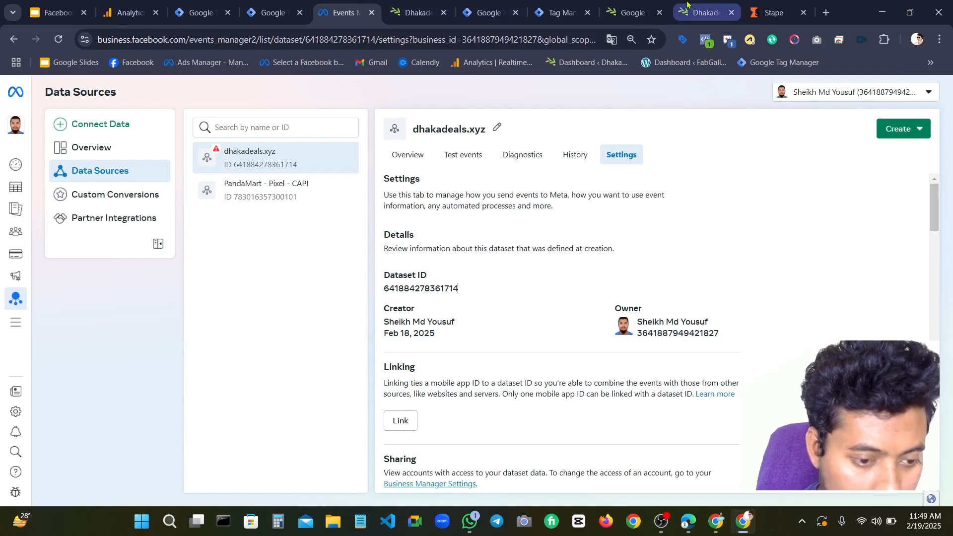
click(633, 12)
click(705, 12)
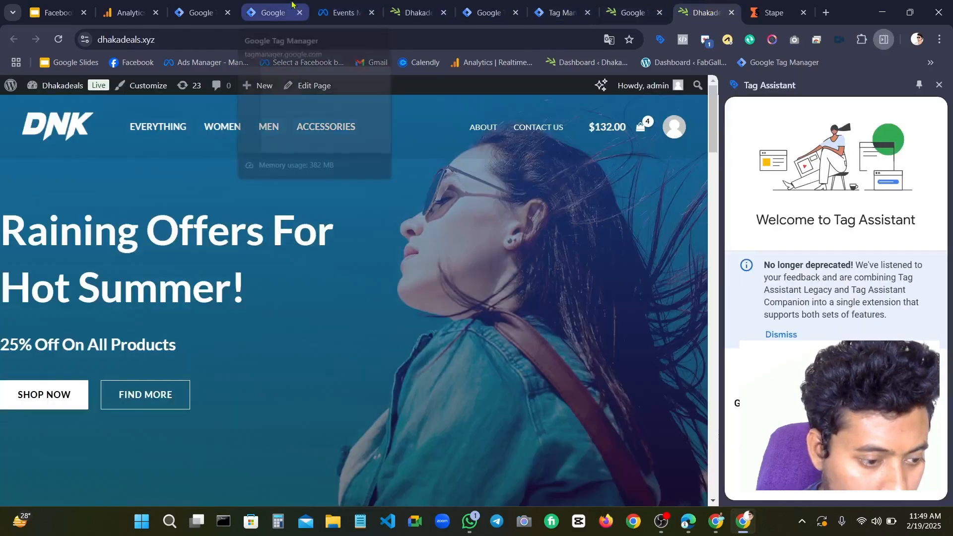
click(270, 12)
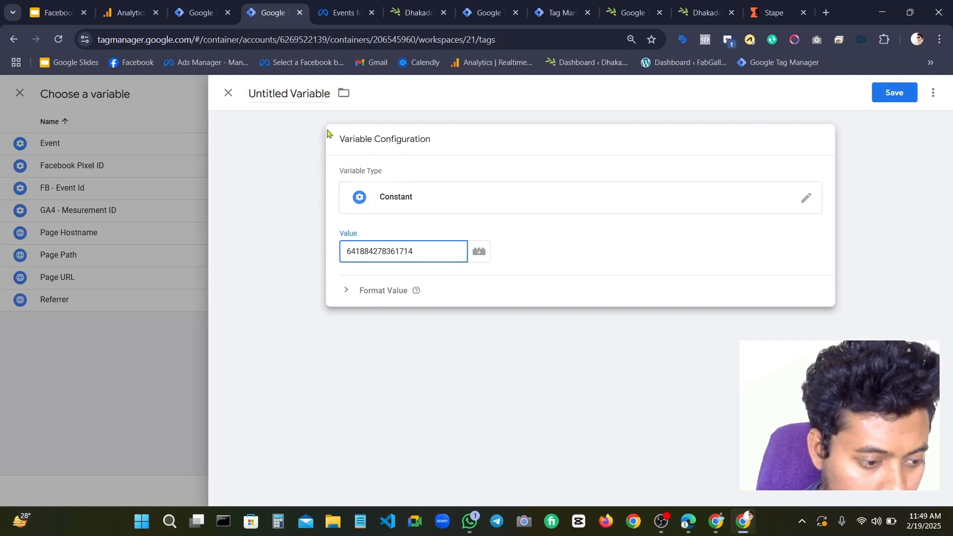
Name the new Constant variable "FB - Pixel - ID" and save it
click(328, 96)
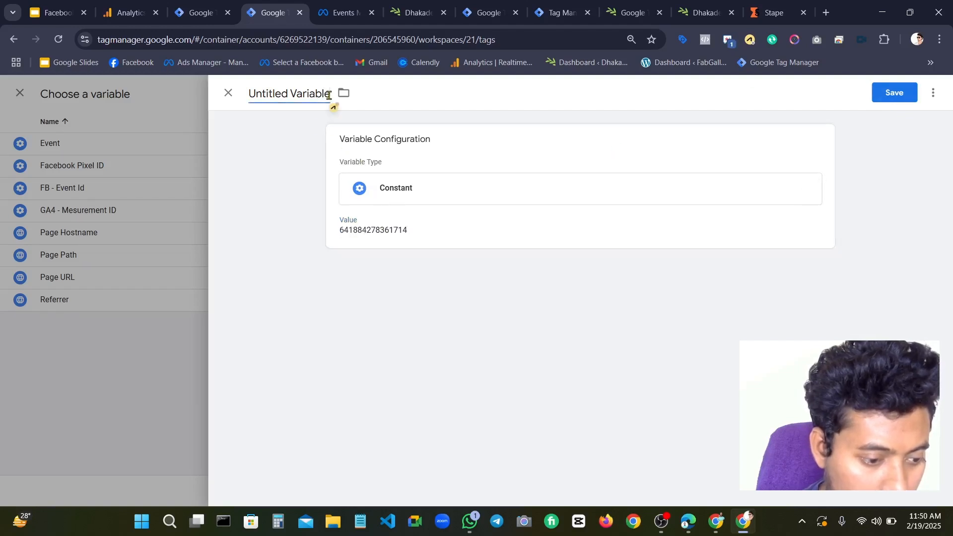
key(BackSpace)
key(BackSpace)
key(BackSpace)
key(BackSpace)
key(BackSpace)
key(BackSpace)
key(BackSpace)
key(BackSpace)
key(BackSpace)
key(BackSpace)
key(BackSpace)
key(BackSpace)
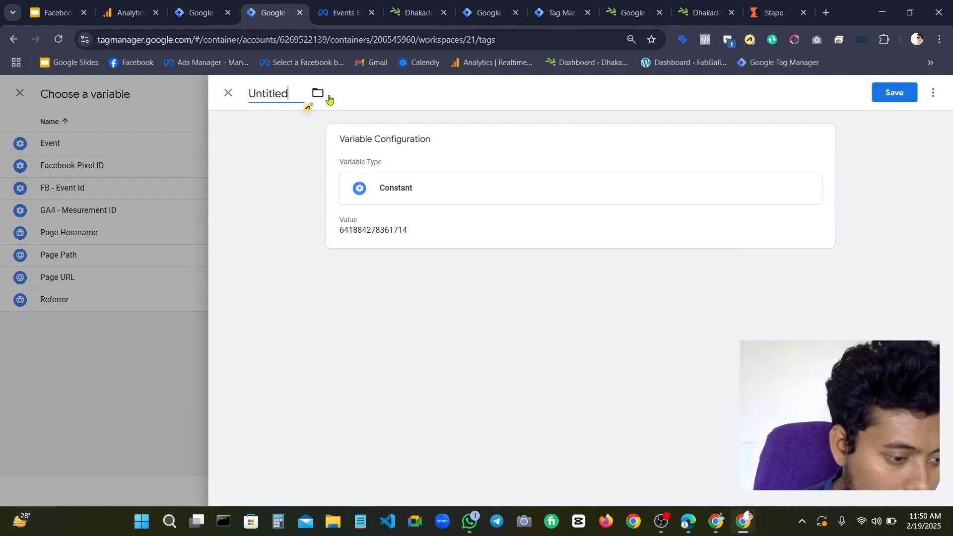
key(BackSpace)
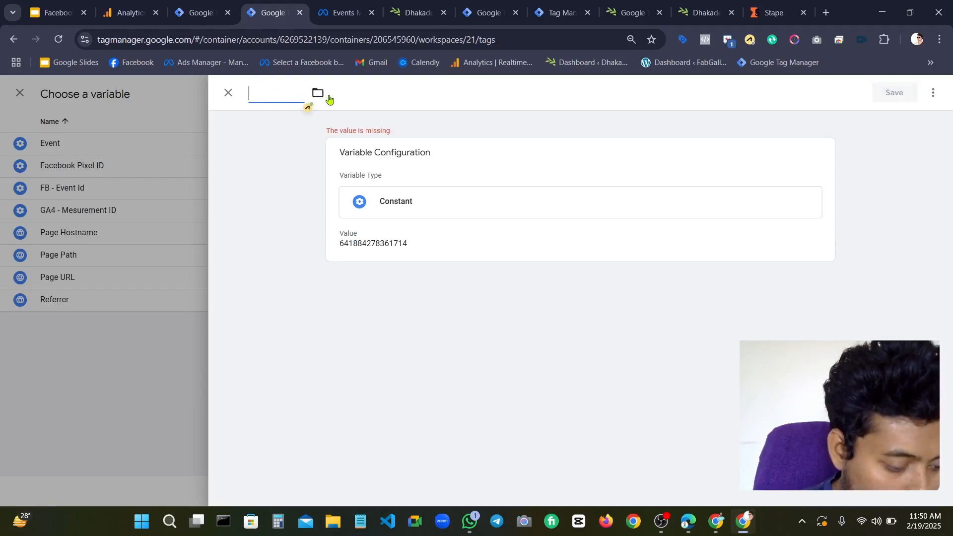
text(FB )
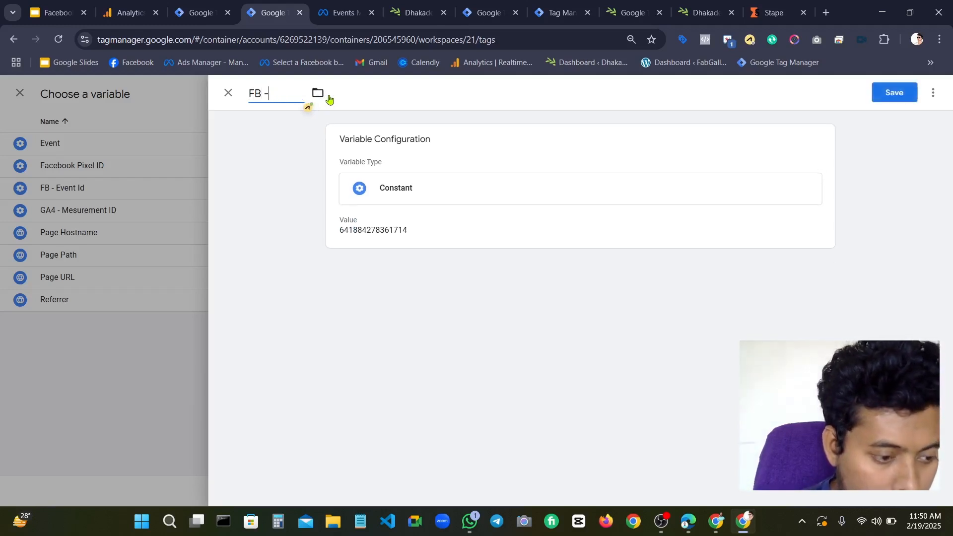
text(- Pixek)
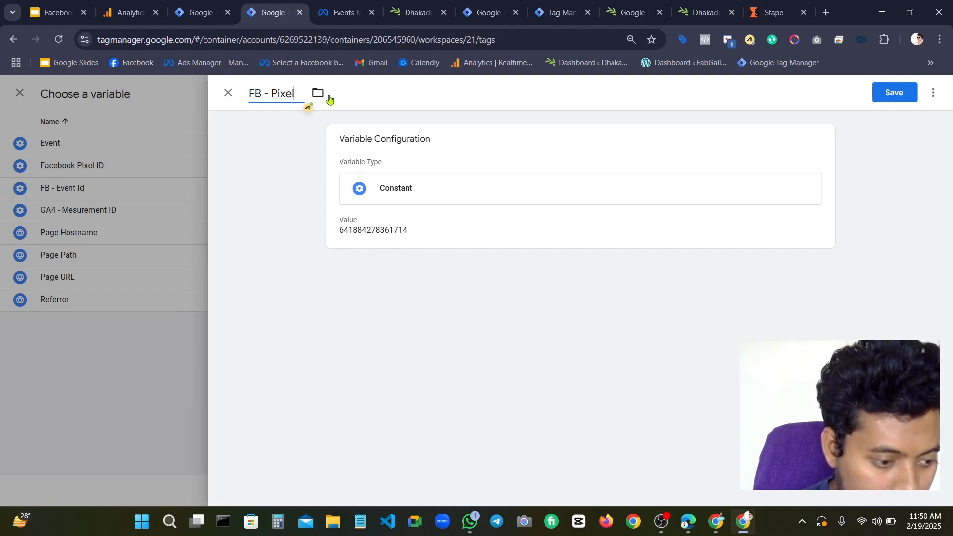
text(D)
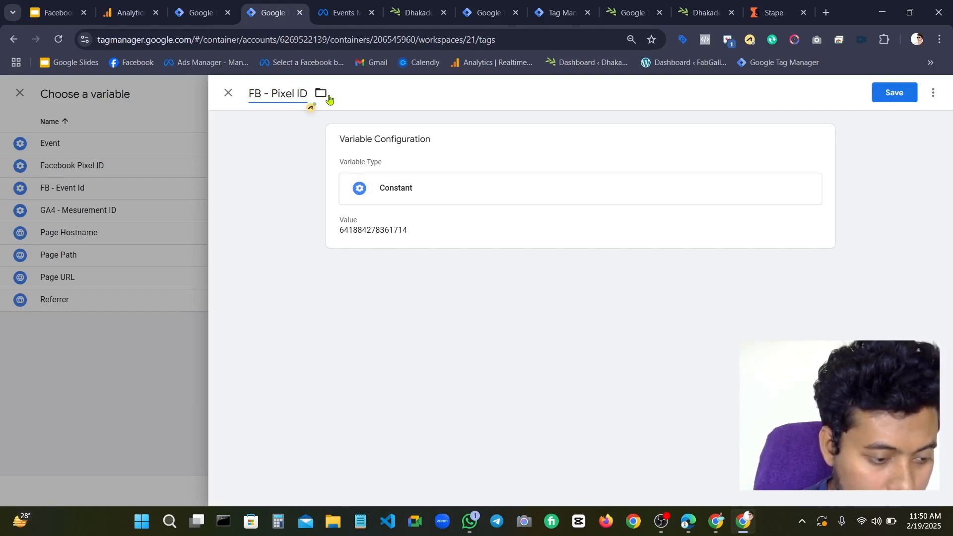
key(Left)
key(Left)
text(-)
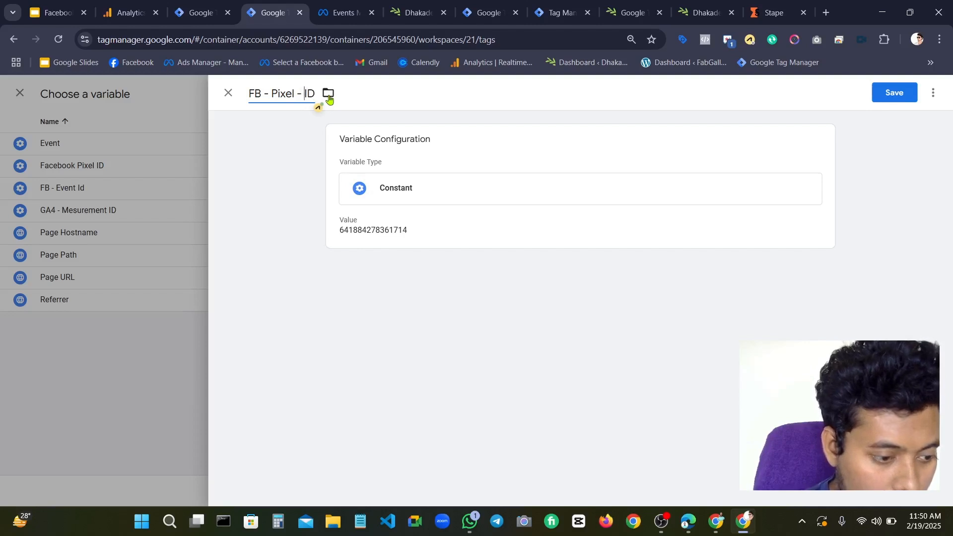
click(396, 101)
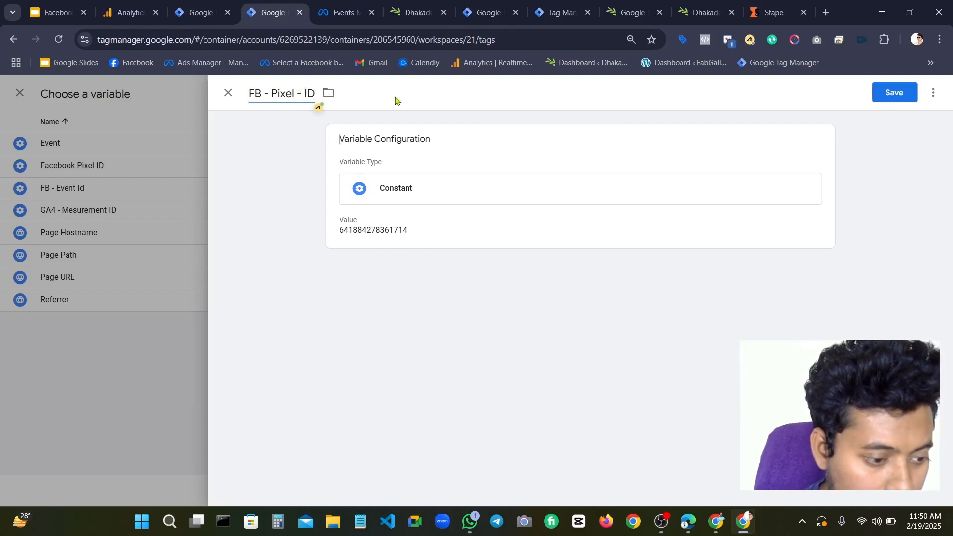
click(885, 94)
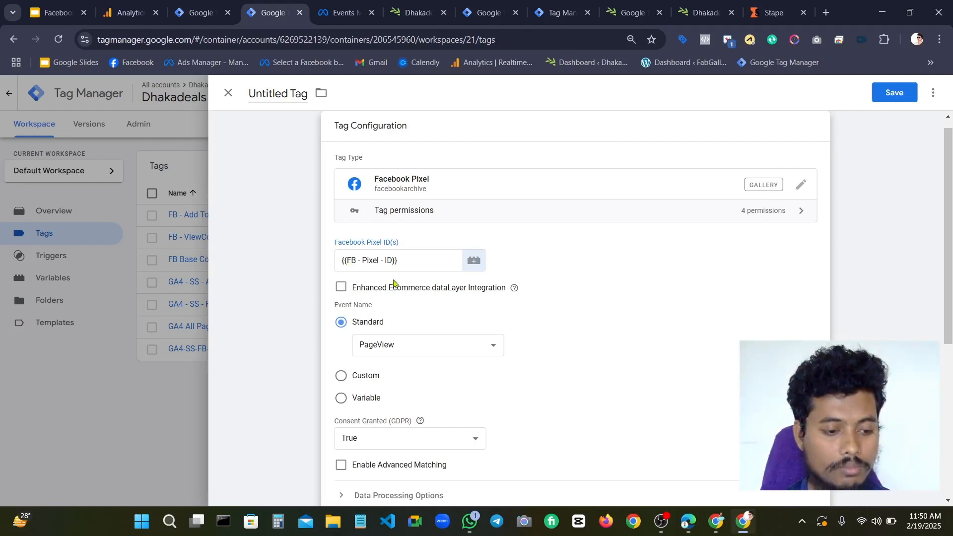
Replace the variable in the tag's Facebook Pixel ID field with {{Facebook Pixel ID}}
click(424, 263)
key(BackSpace)
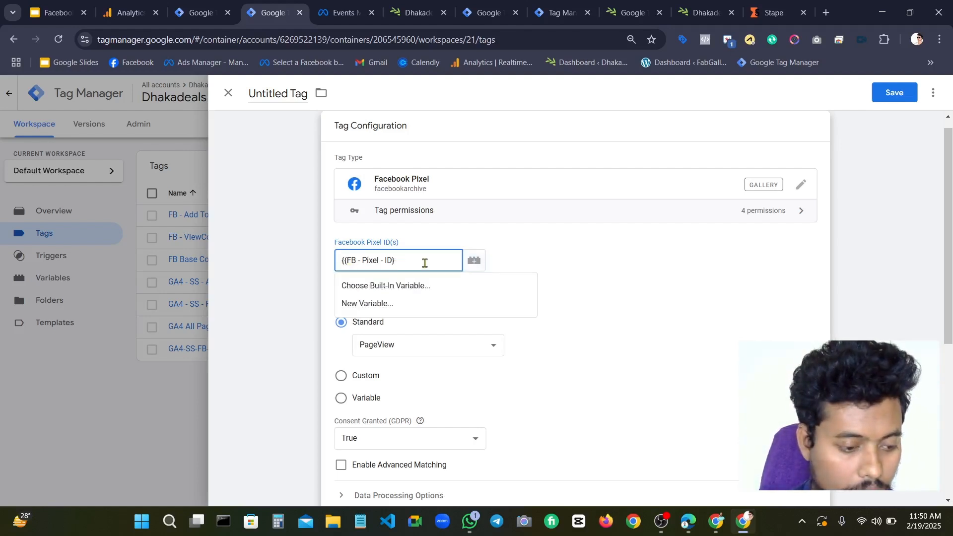
key(BackSpace)
key(BackSpace)
key(BackSpace)
key(BackSpace)
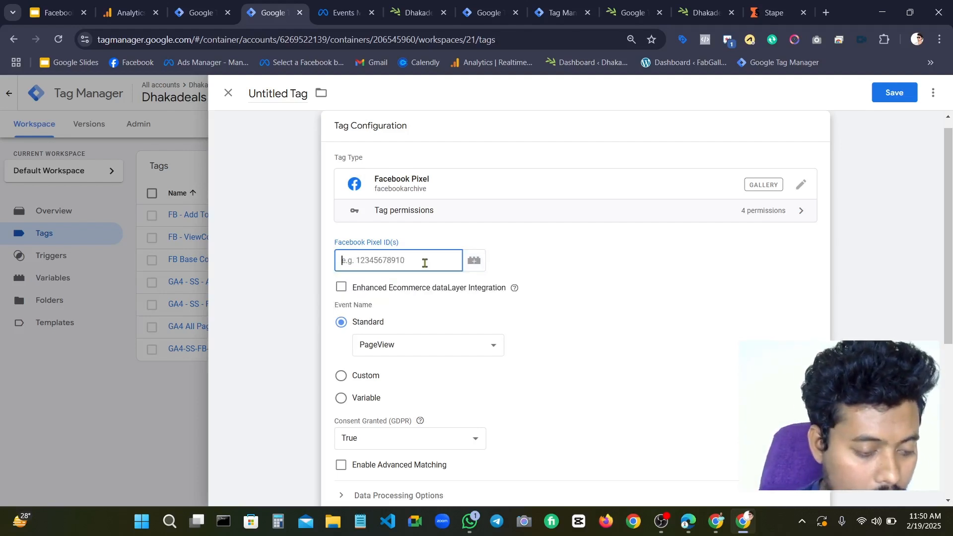
text({{)
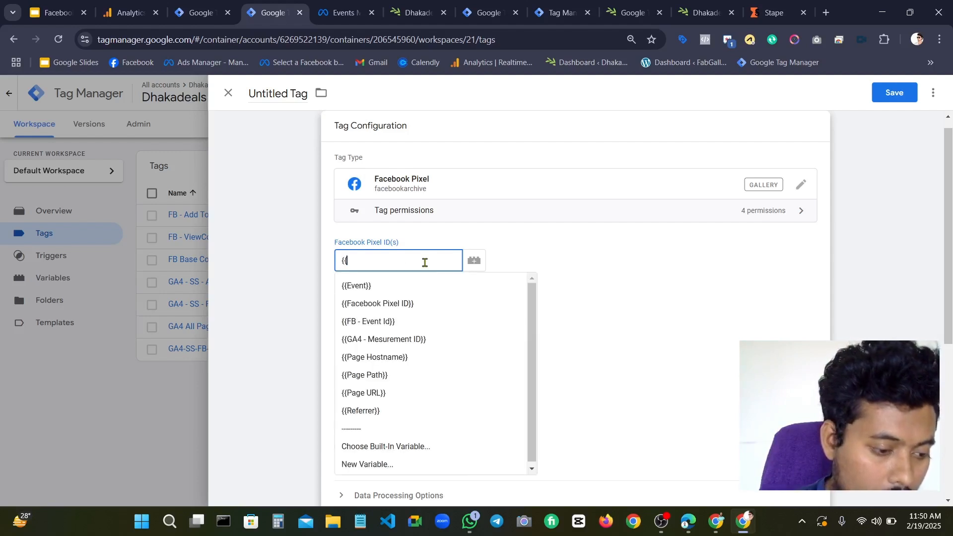
text(fb)
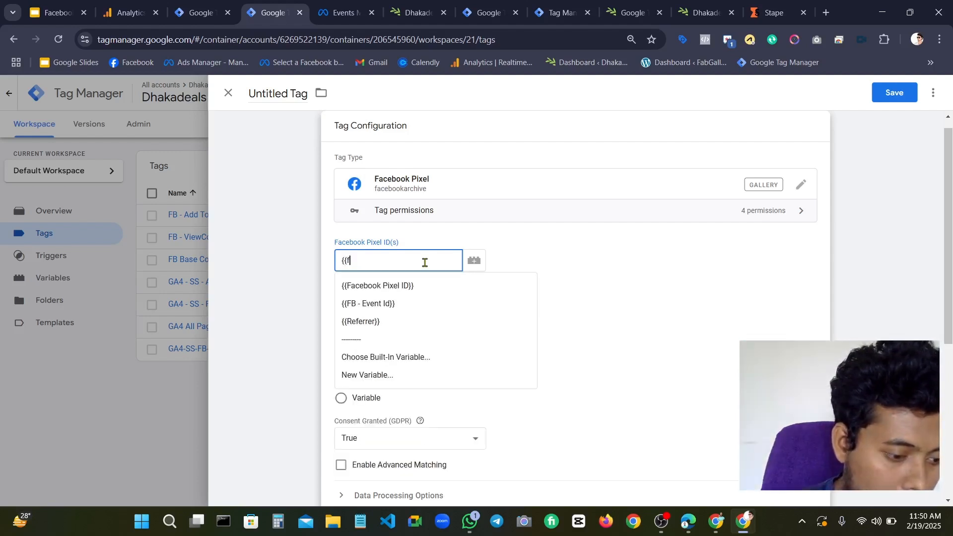
click(418, 293)
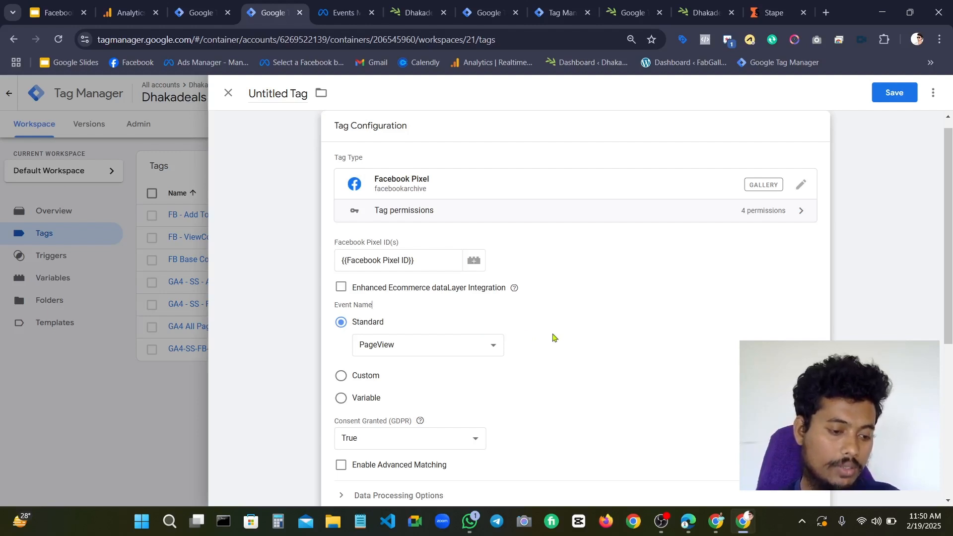
Choose PageView as the tag's standard event name and review the remaining tag configuration
click(396, 343)
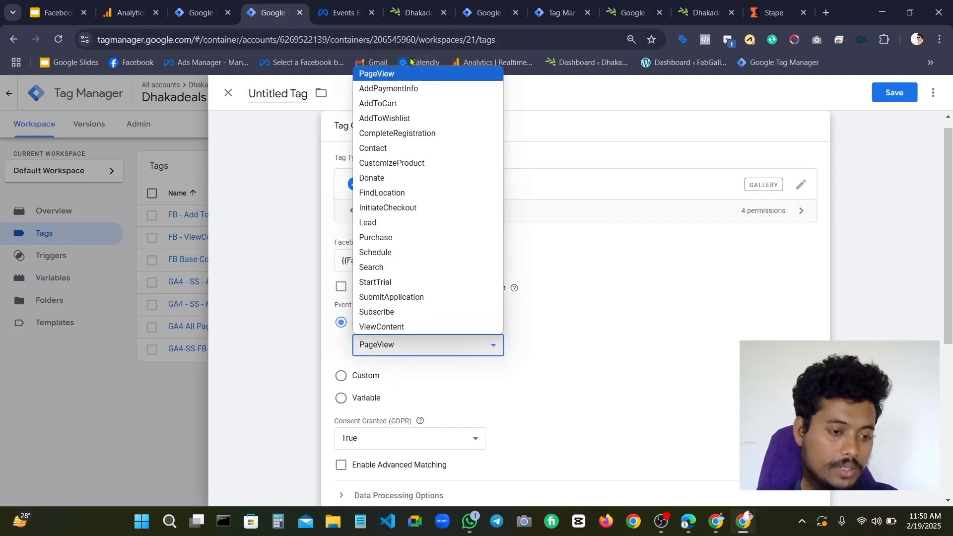
click(394, 80)
scroll(400, 294, down, 5)
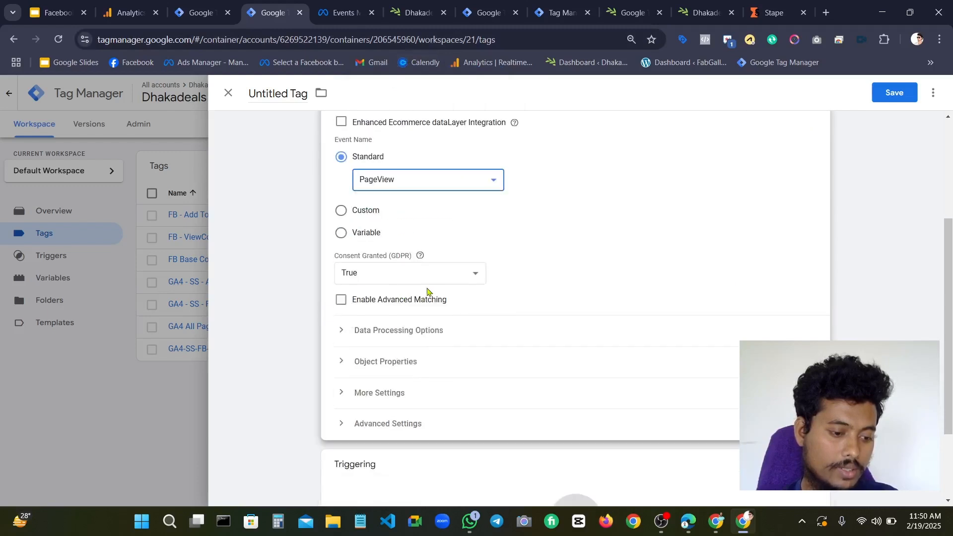
scroll(522, 309, up, 5)
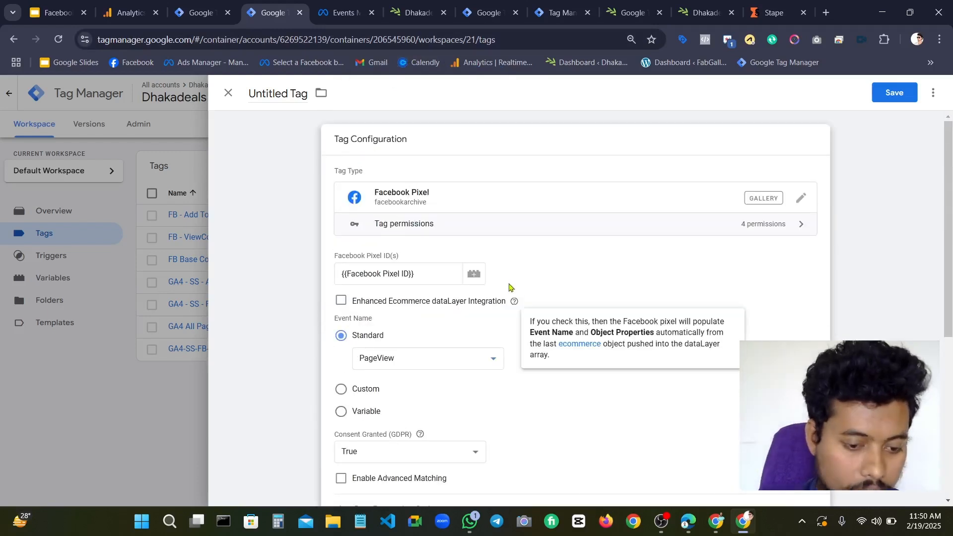
Name the Facebook Pixel tag "FB - Base Code Allpages -Tag"
click(290, 94)
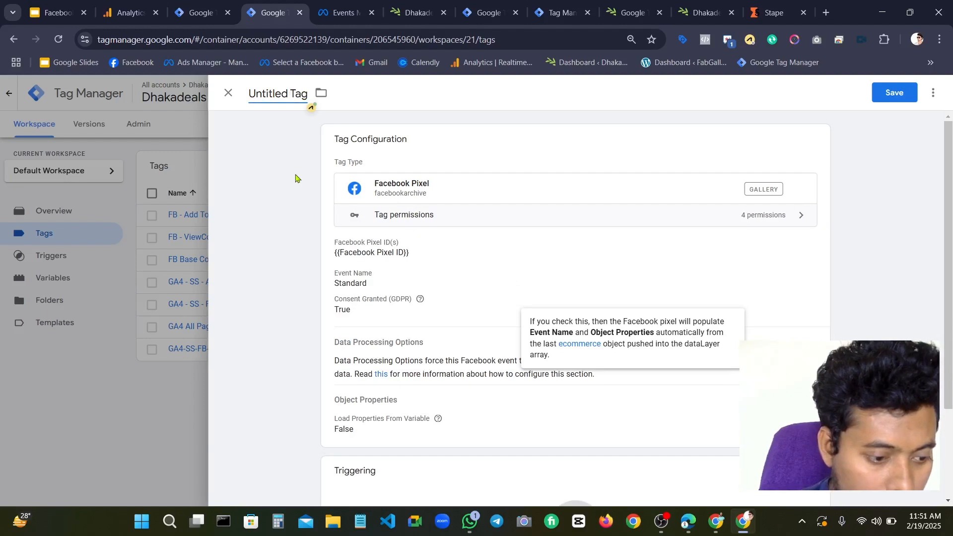
key(BackSpace)
key(BackSpace)
key(BackSpace)
key(BackSpace)
key(BackSpace)
key(BackSpace)
key(BackSpace)
key(BackSpace)
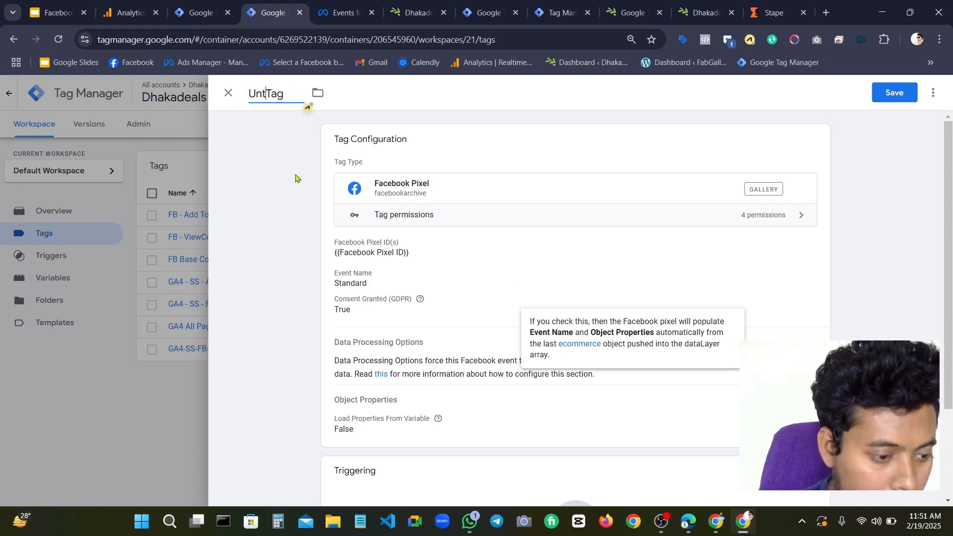
text(F)
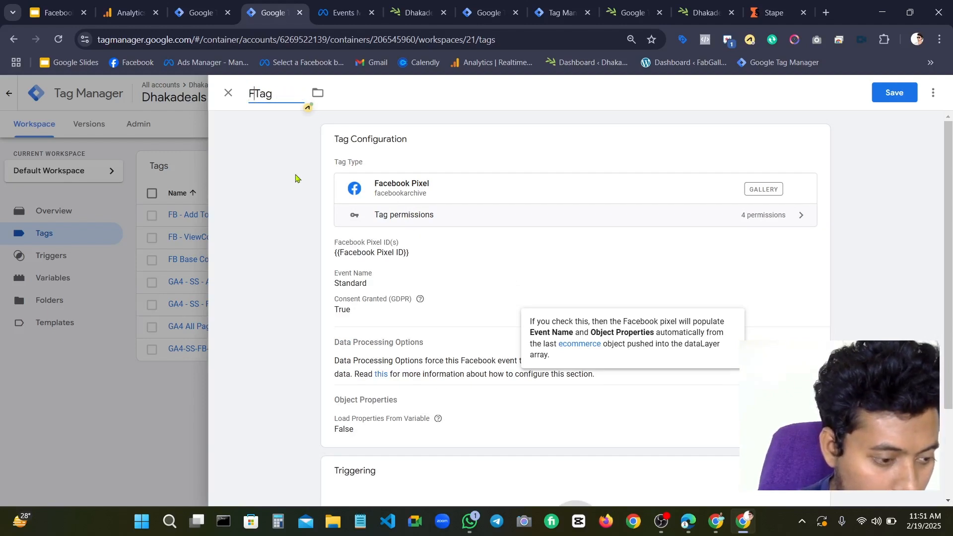
text(B)
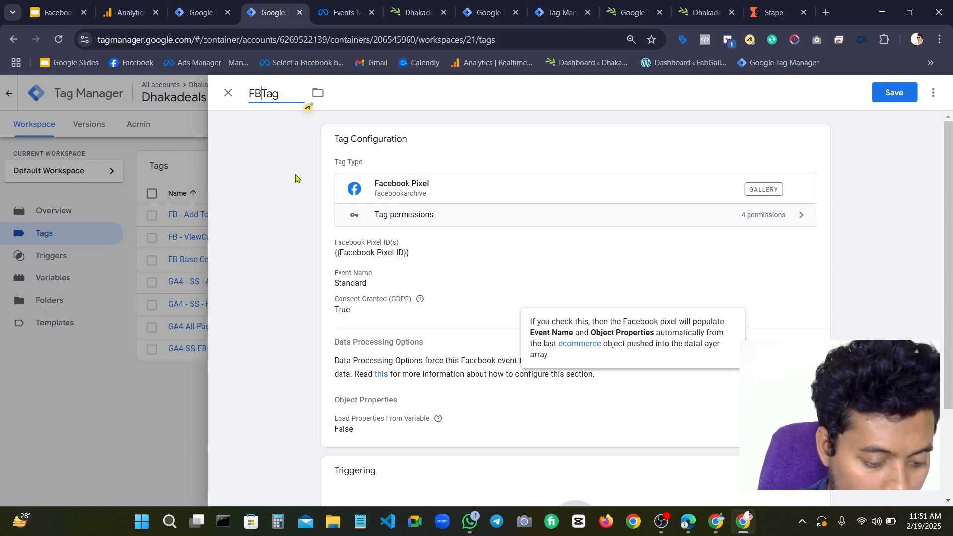
text( -)
key(BackSpace)
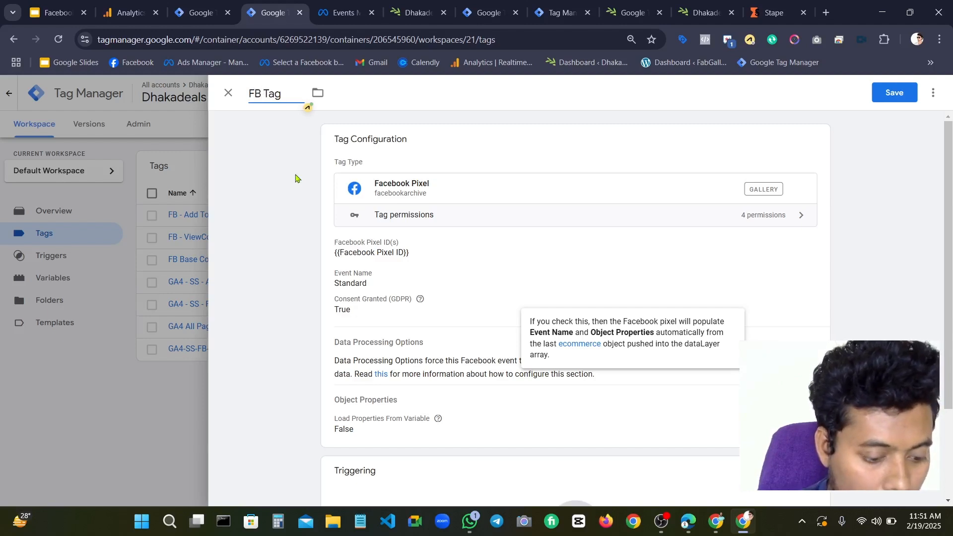
text(-)
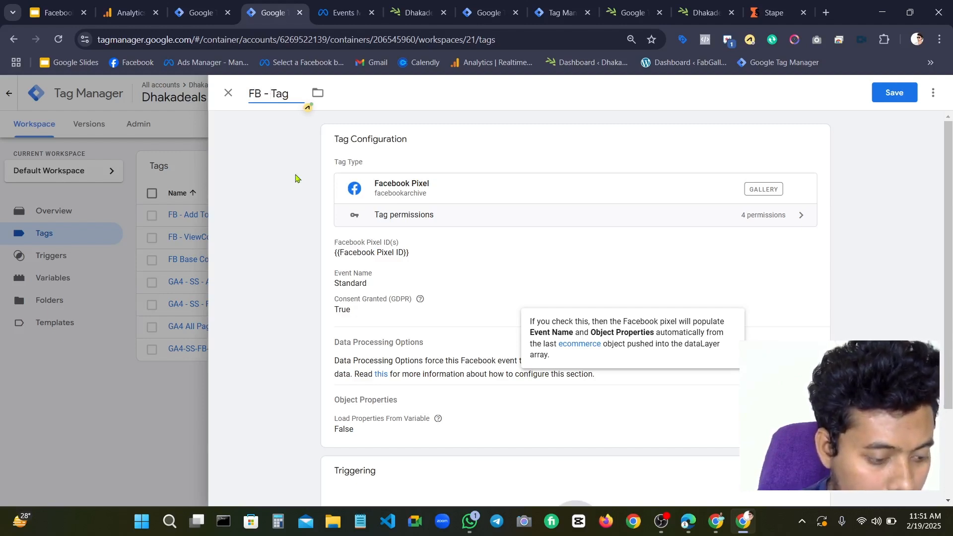
text( Basecod)
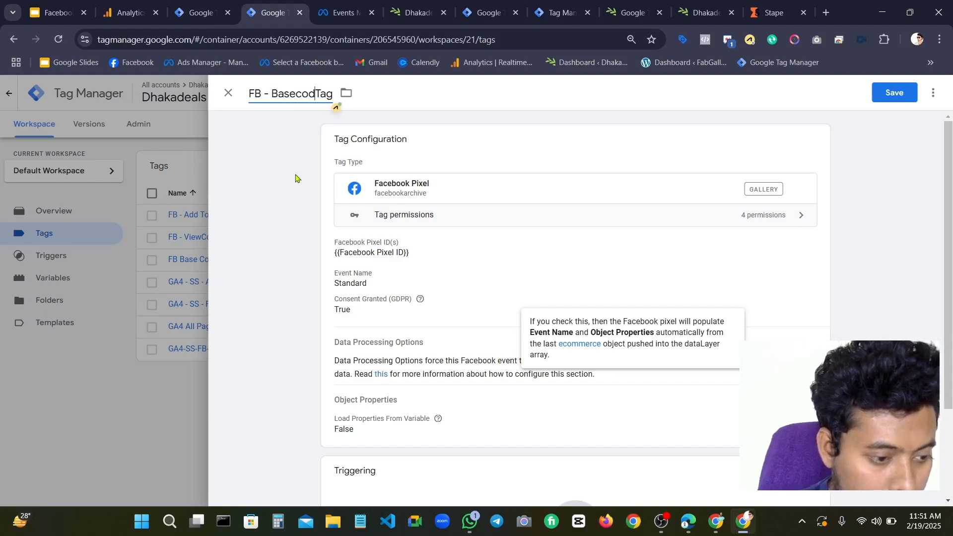
key(BackSpace)
key(BackSpace)
key(BackSpace)
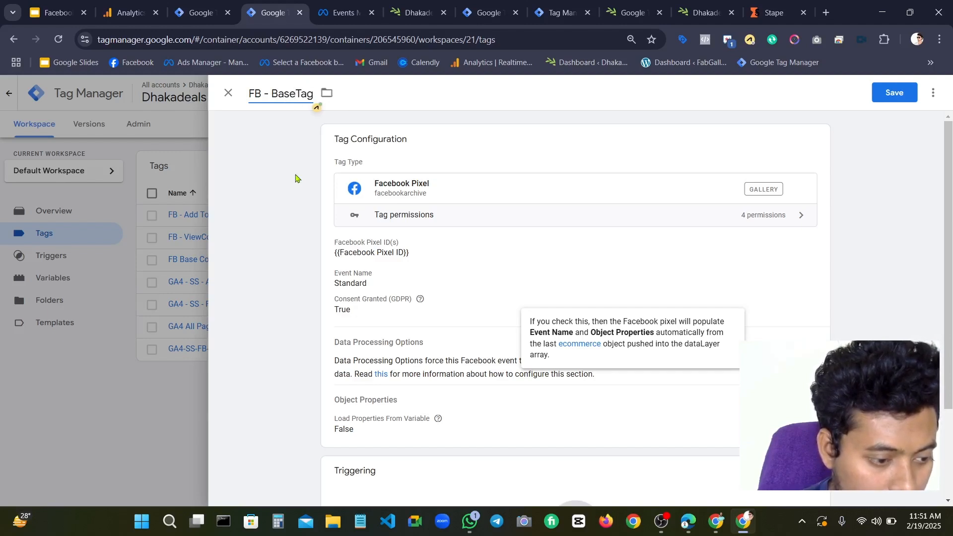
text(Code )
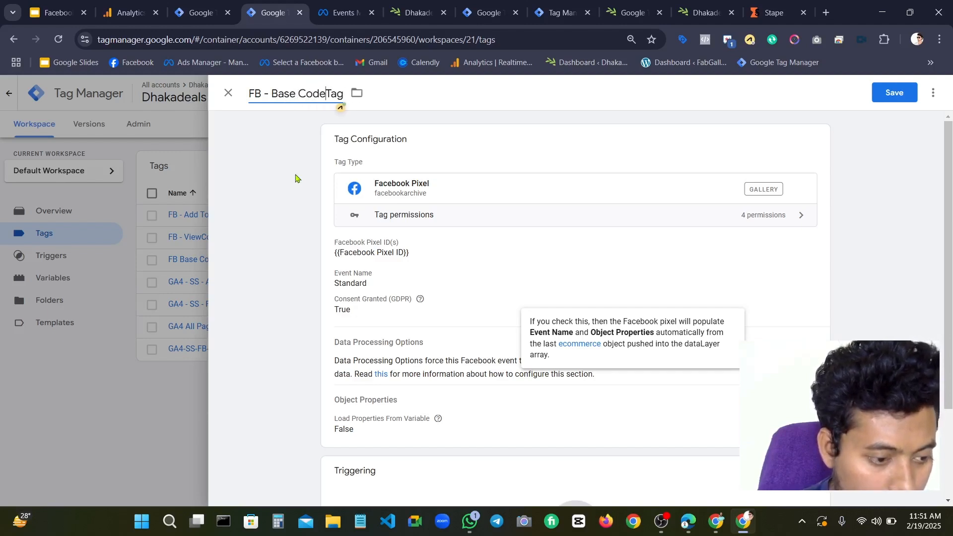
text(All)
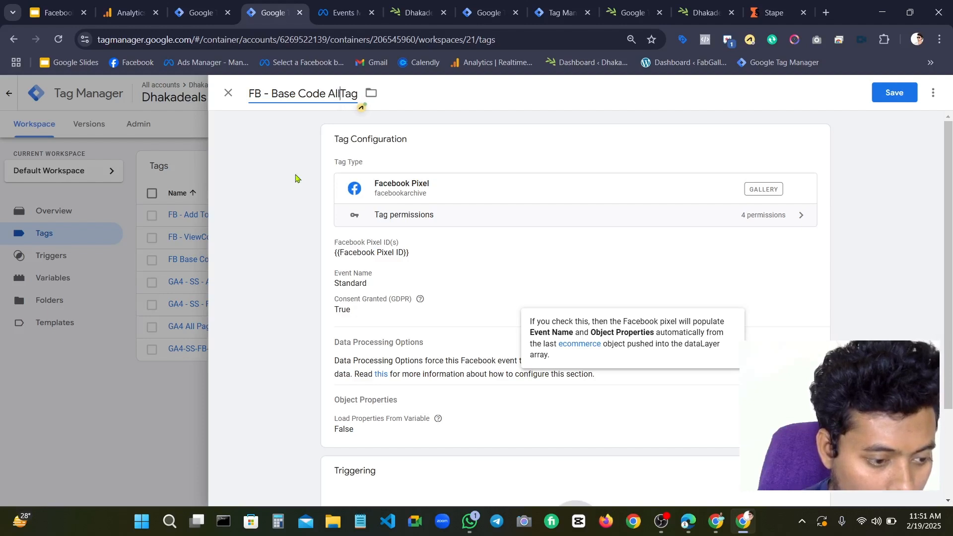
text(pages)
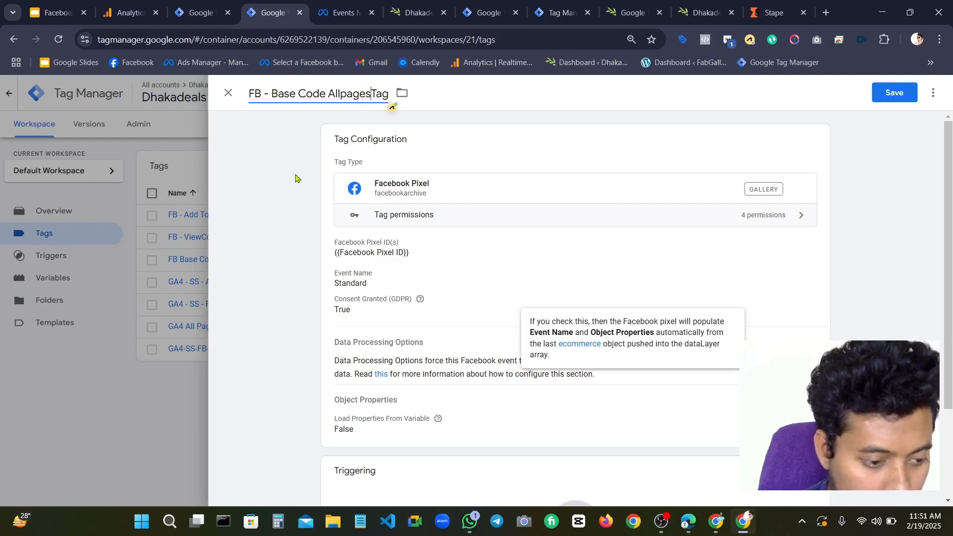
text( -)
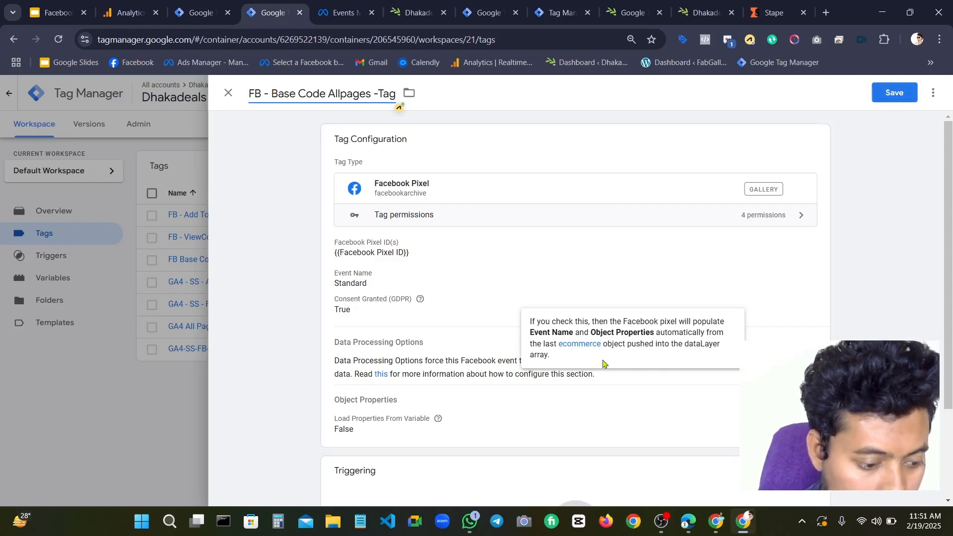
Add the All Pages trigger to the Facebook Pixel tag and save the tag
scroll(546, 392, down, 3)
click(558, 379)
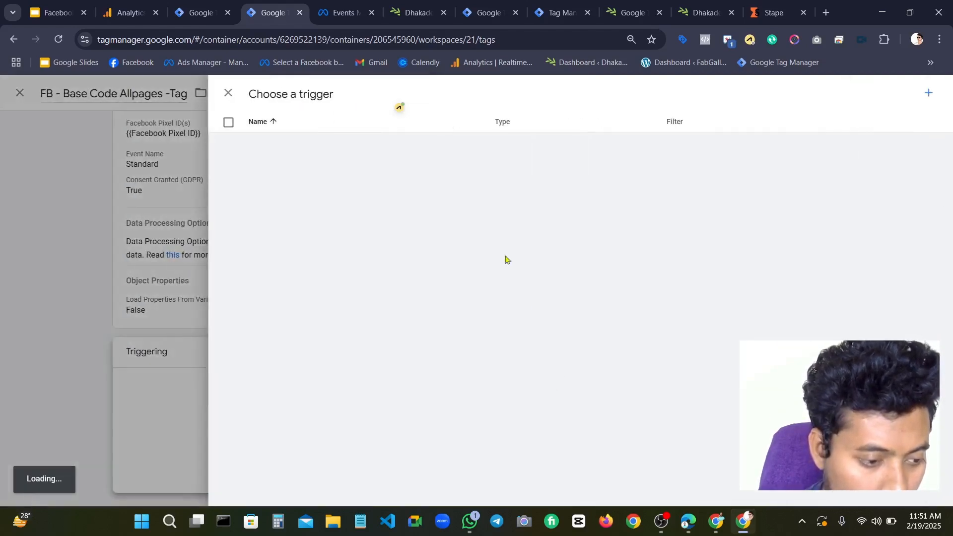
click(303, 142)
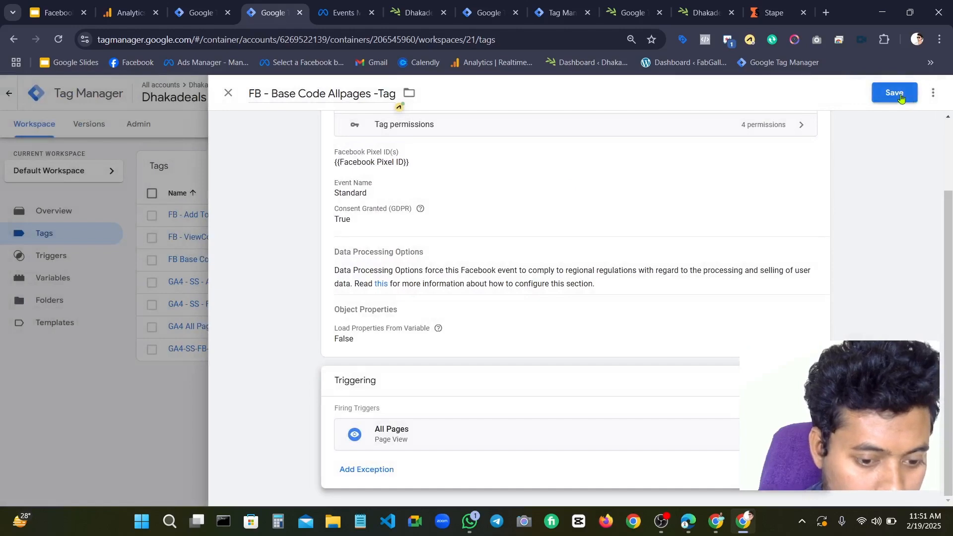
click(895, 93)
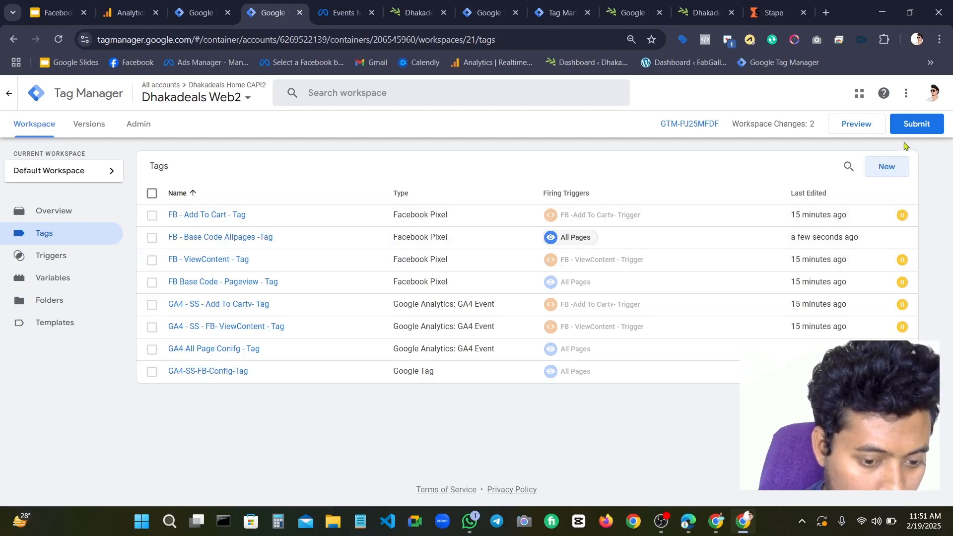
Publish the container's workspace changes without a version name or description, and return to the workspace's tag list
click(915, 130)
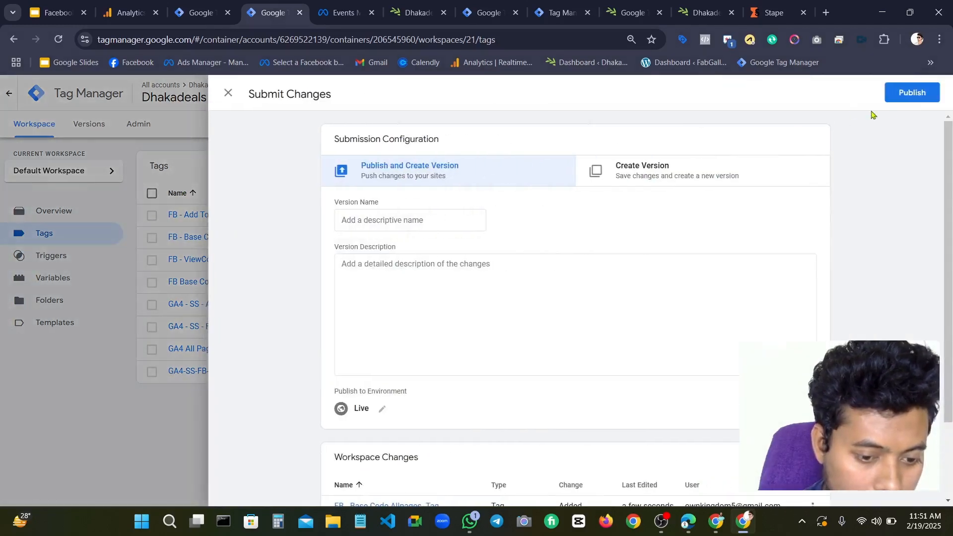
click(906, 85)
click(614, 419)
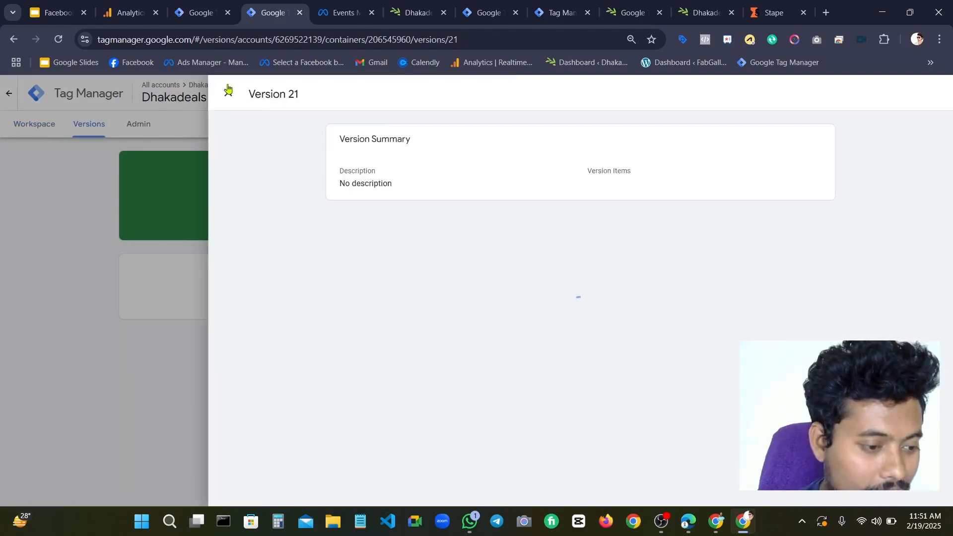
click(227, 94)
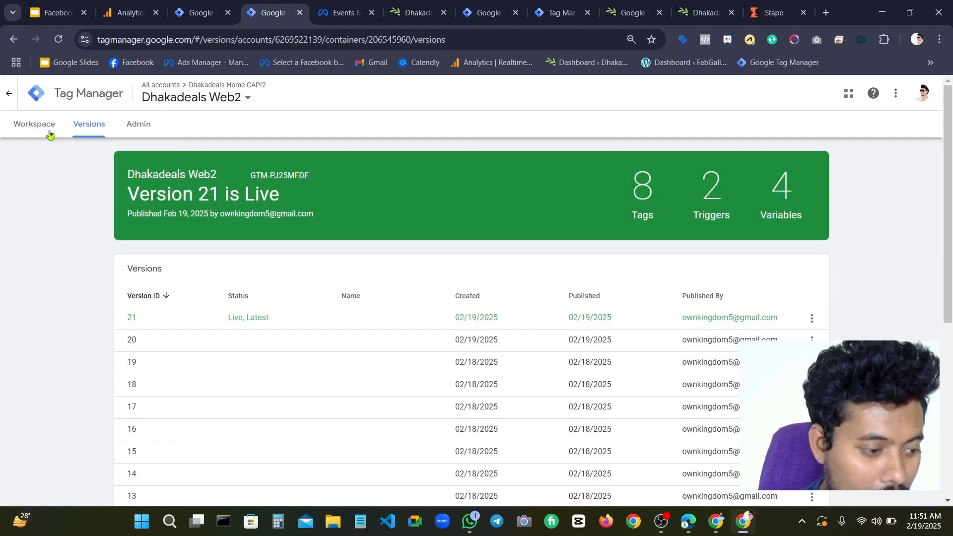
click(49, 131)
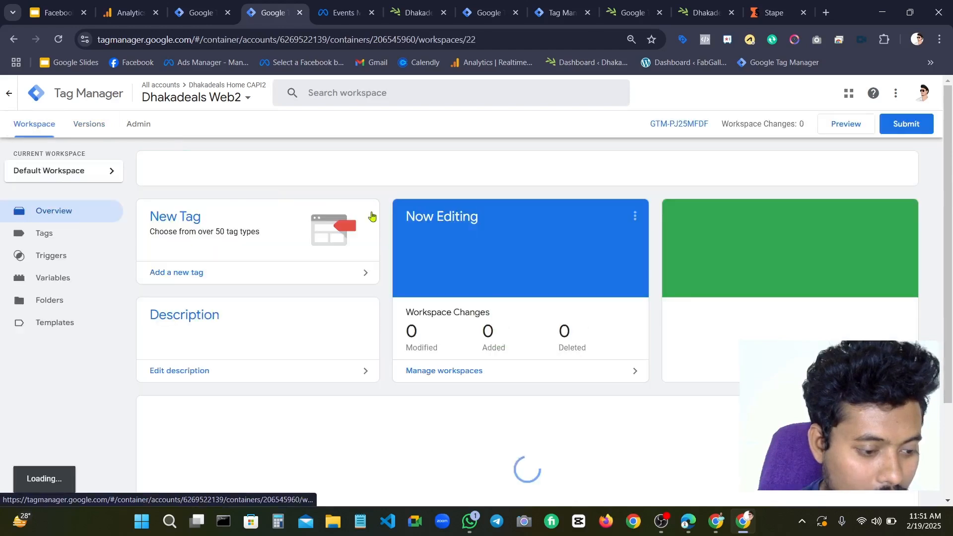
click(57, 233)
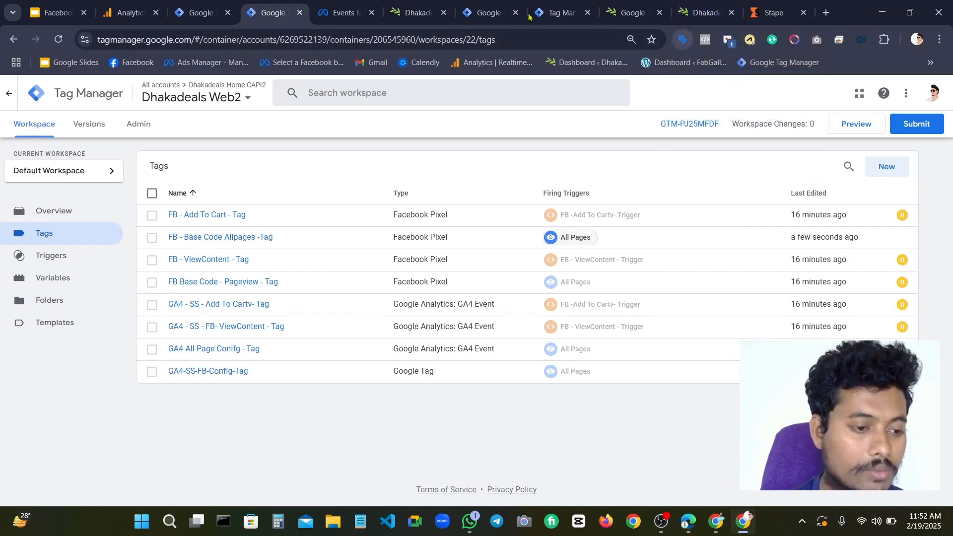
Check the dhakadeals.xyz storefront for an installed pixel with Meta Pixel Helper, reloading the page before and after
click(359, 5)
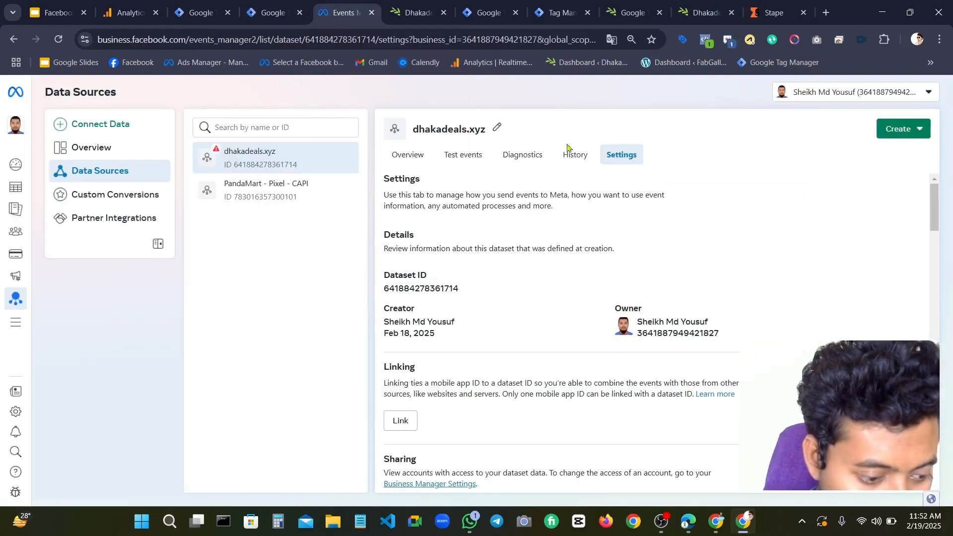
scroll(556, 209, down, 3)
scroll(555, 209, up, 3)
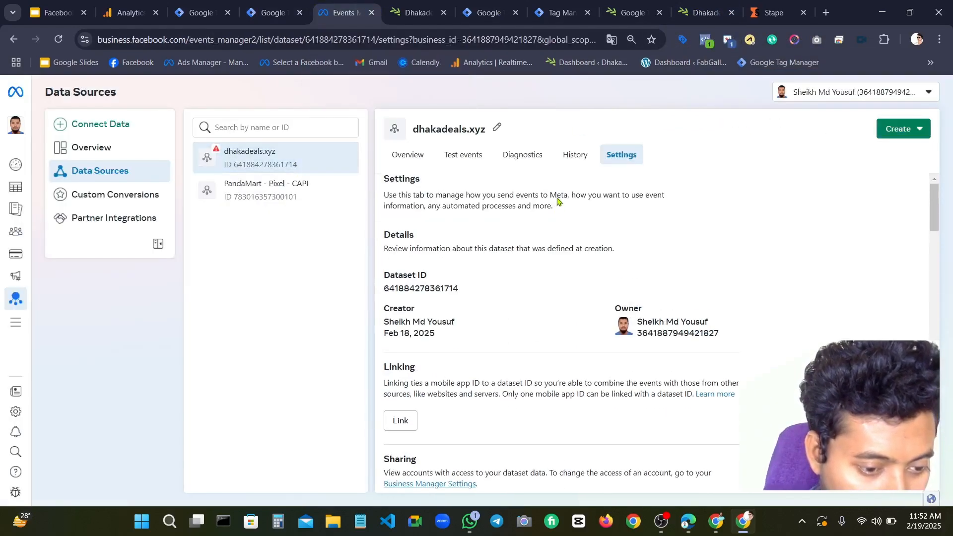
click(705, 13)
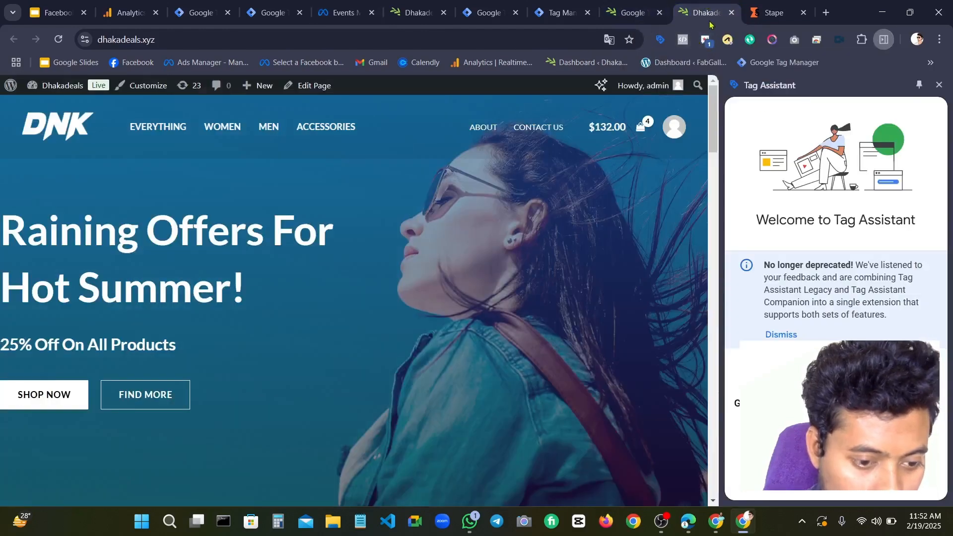
click(59, 40)
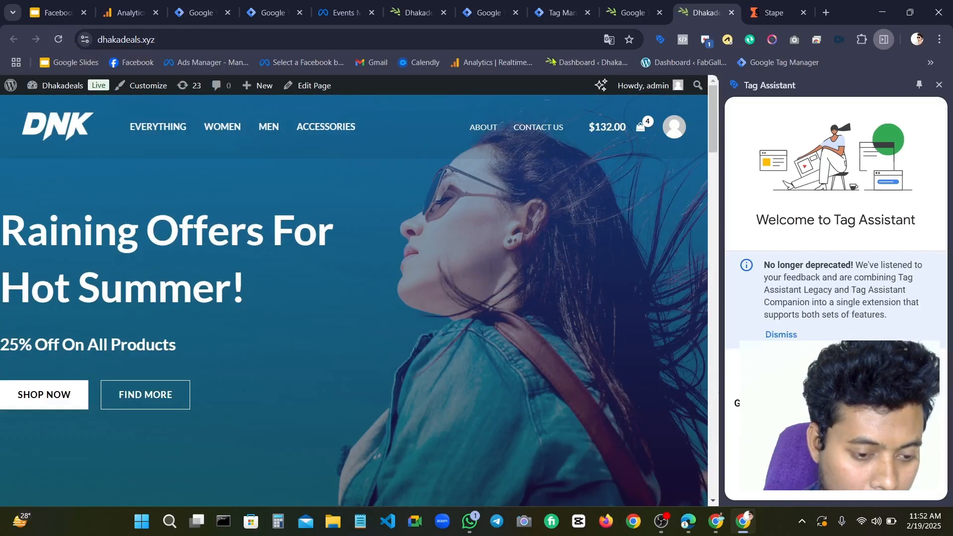
click(684, 44)
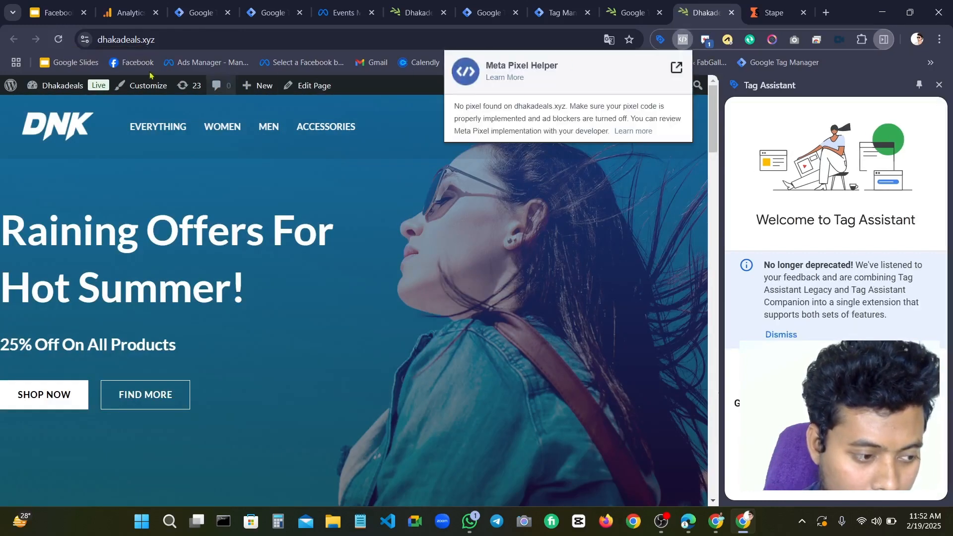
click(59, 41)
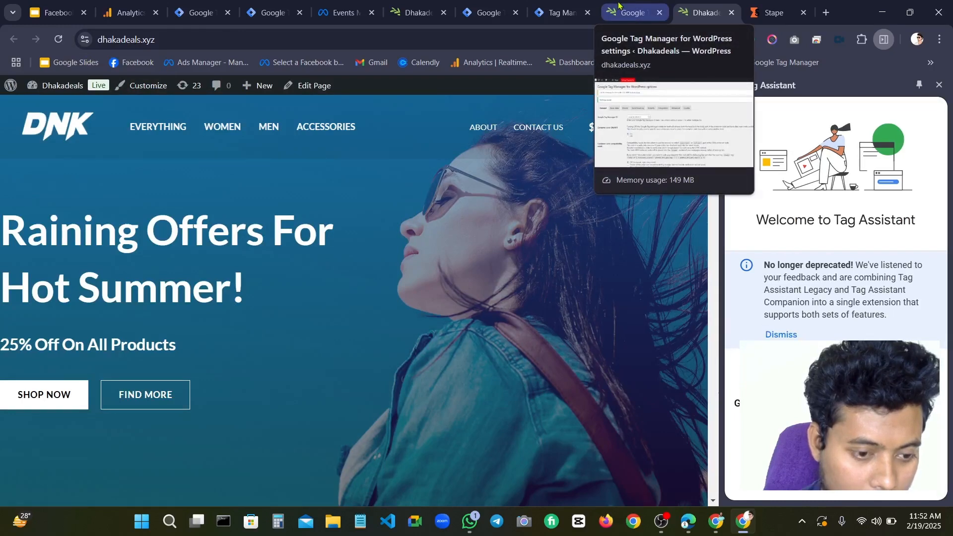
click(619, 6)
click(697, 7)
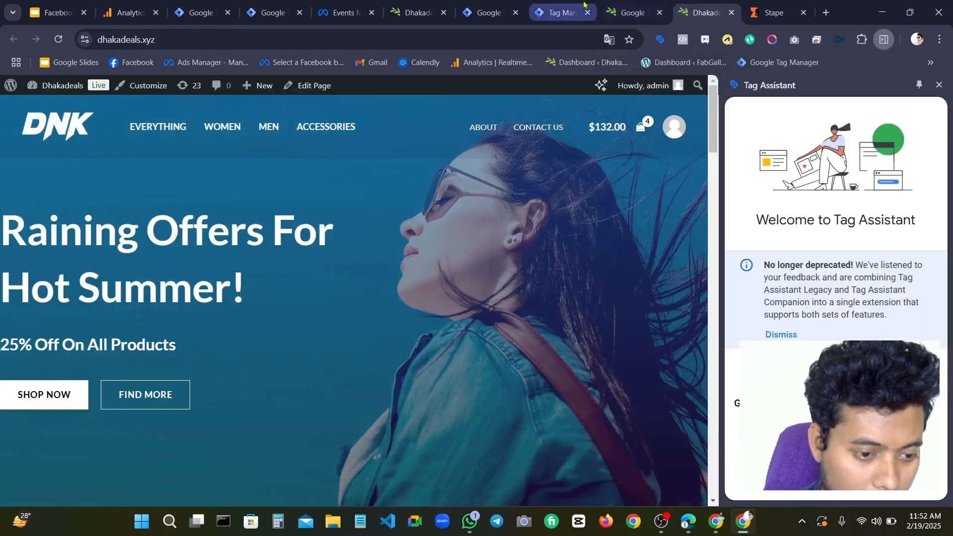
click(418, 13)
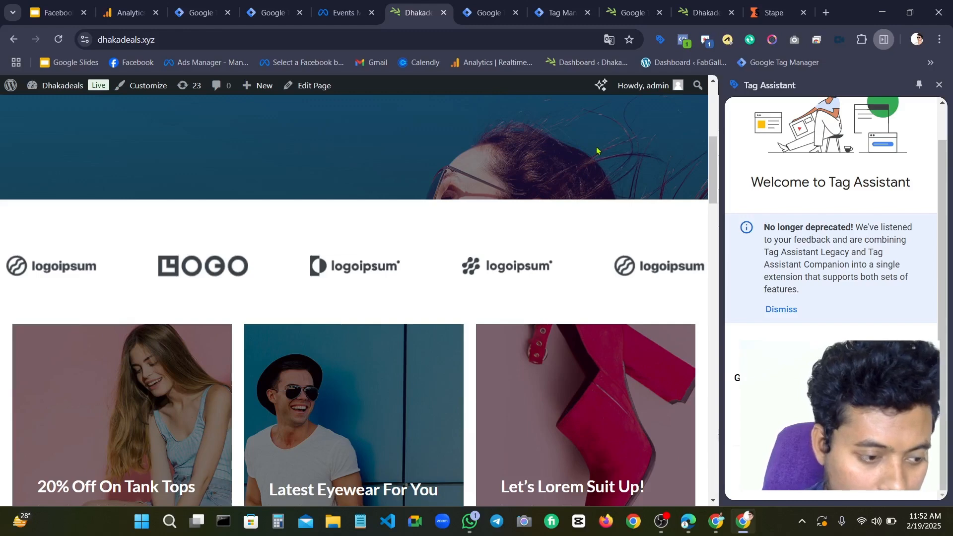
Open Test events for the dhakadeals.xyz dataset in Meta Events Manager and clear the recorded test activity
click(371, 11)
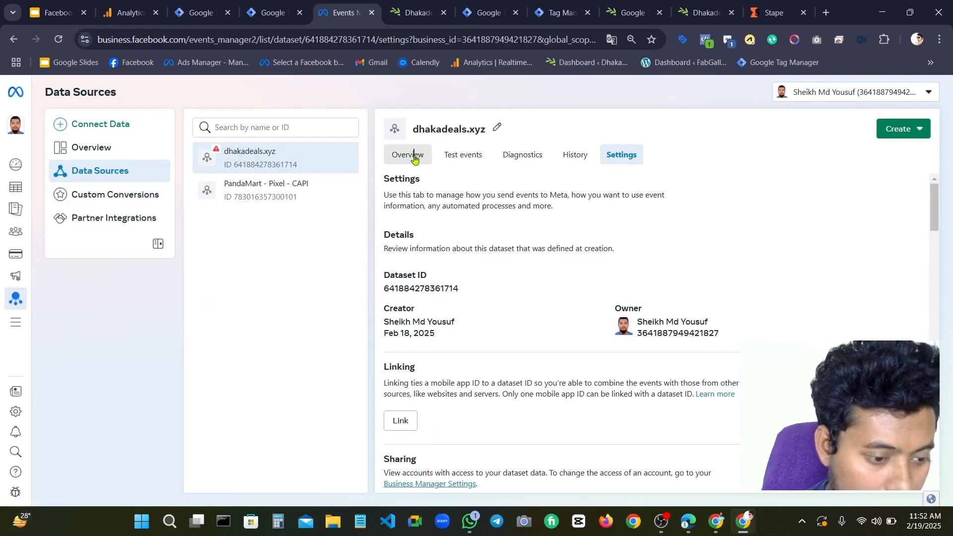
click(409, 155)
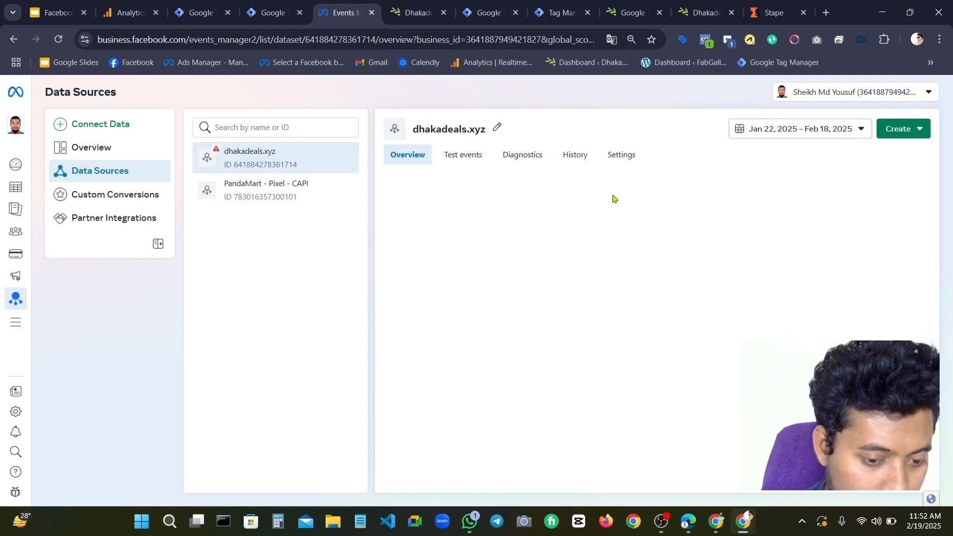
mouse_move(619, 201)
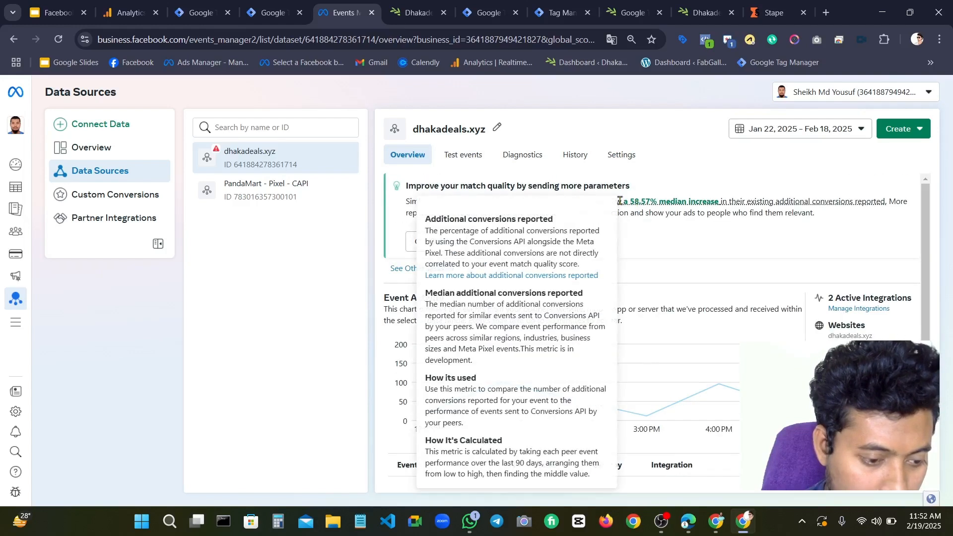
click(471, 160)
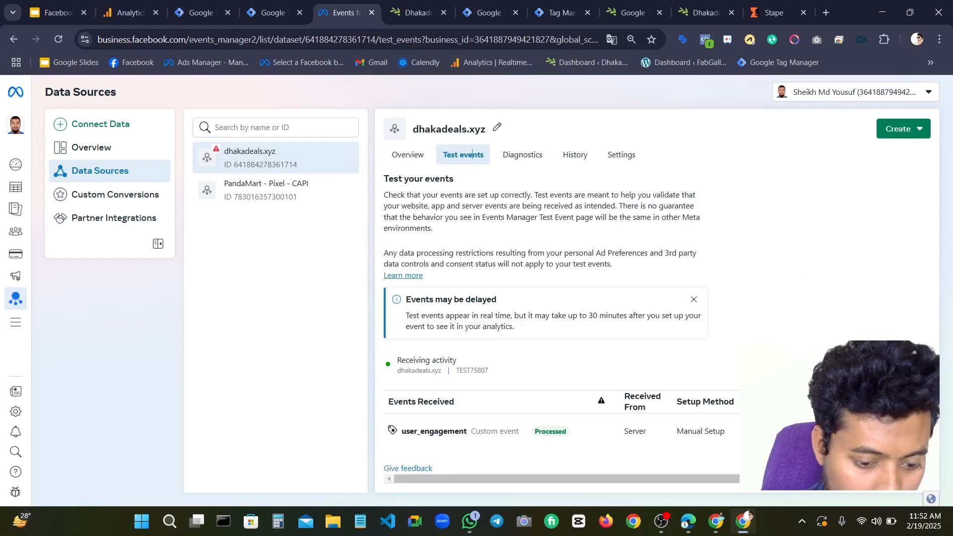
click(796, 336)
click(601, 270)
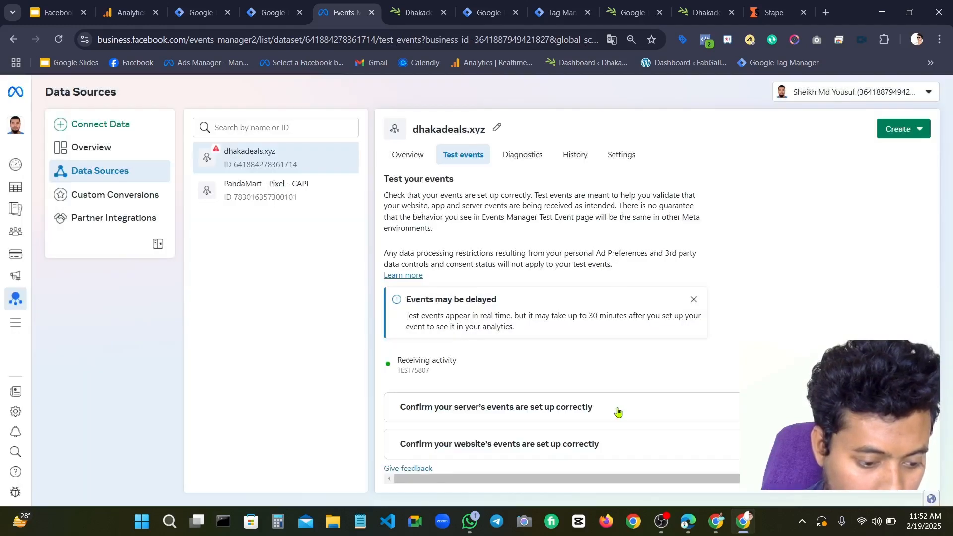
Enter dhakadeals.xyz as the URL for the website events test and launch the site from there
click(589, 442)
scroll(591, 422, down, 2)
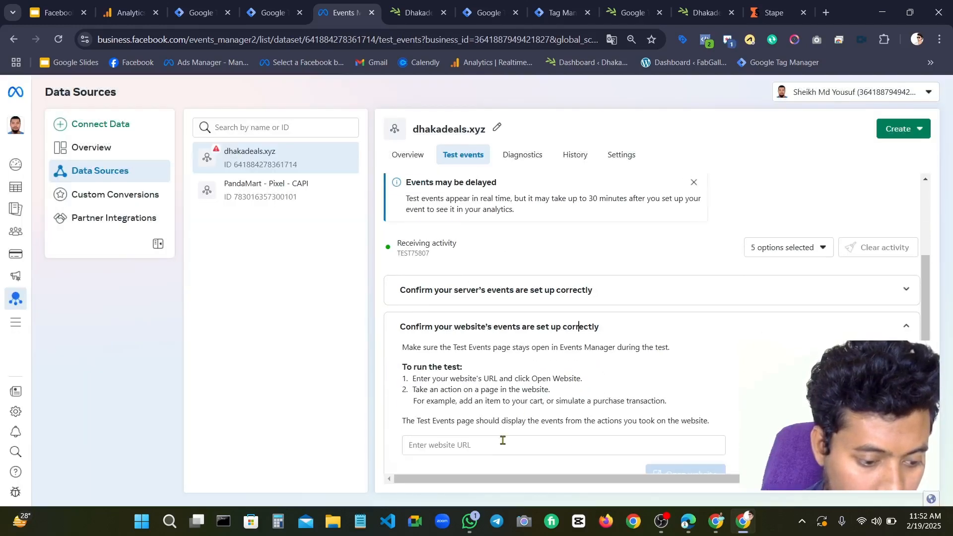
click(505, 443)
click(473, 361)
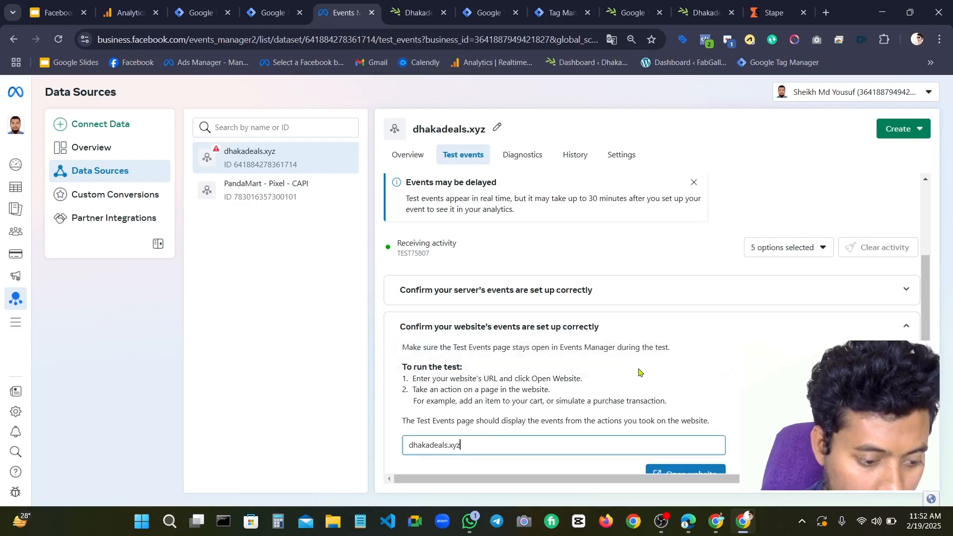
scroll(680, 428, down, 1)
click(680, 430)
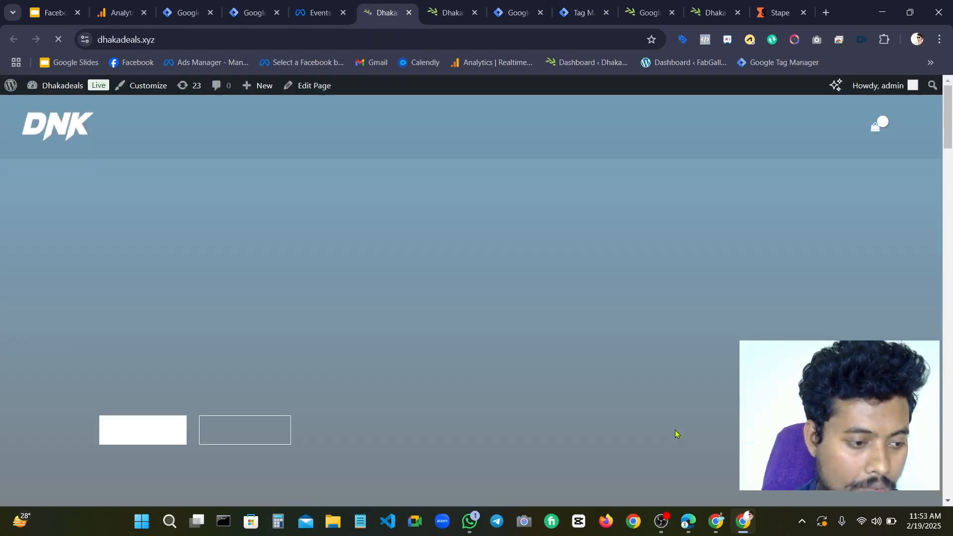
Look over the newly opened storefront page and check it for a pixel with Meta Pixel Helper
scroll(520, 341, down, 5)
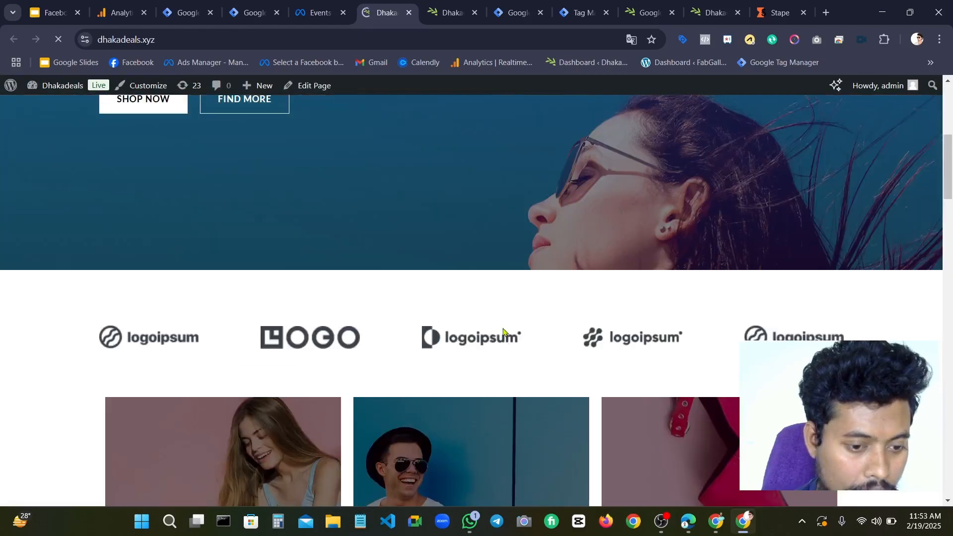
scroll(503, 329, up, 5)
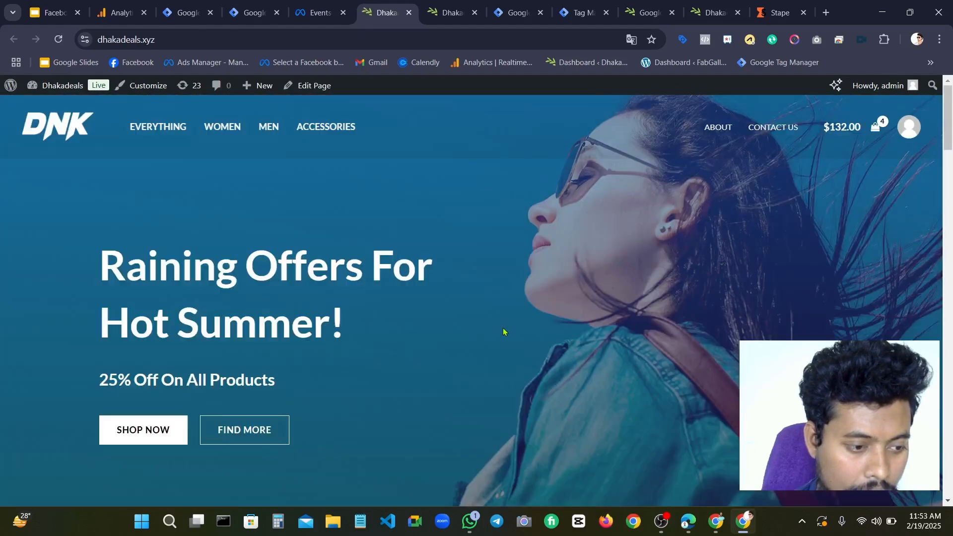
click(705, 39)
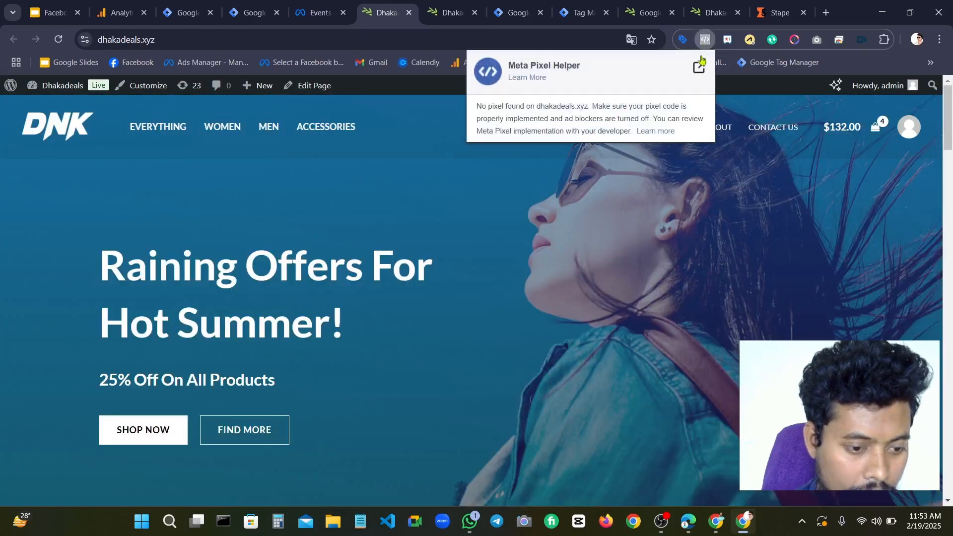
click(660, 187)
Review the configuration of "FB - Base Code Allpages -Tag" in Tag Manager and close it without changes
click(248, 12)
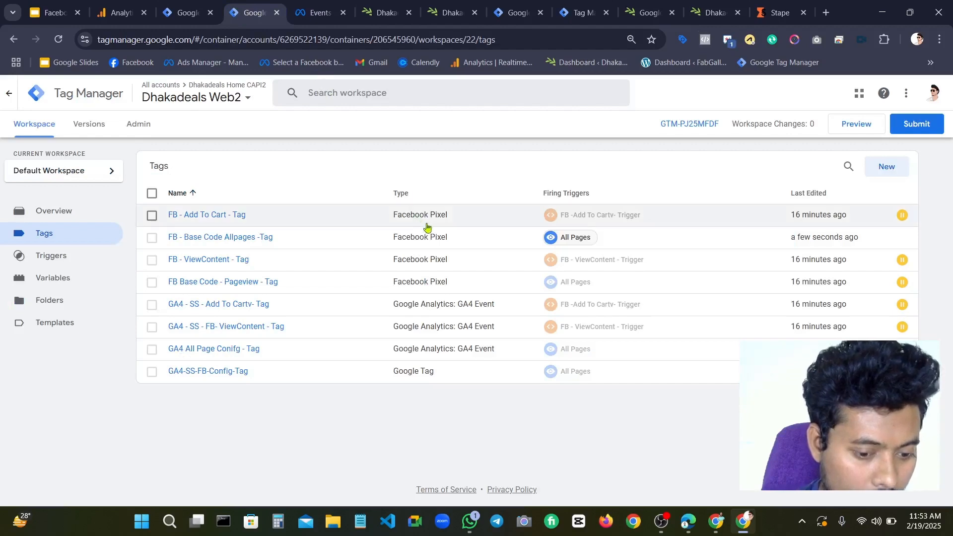
click(233, 241)
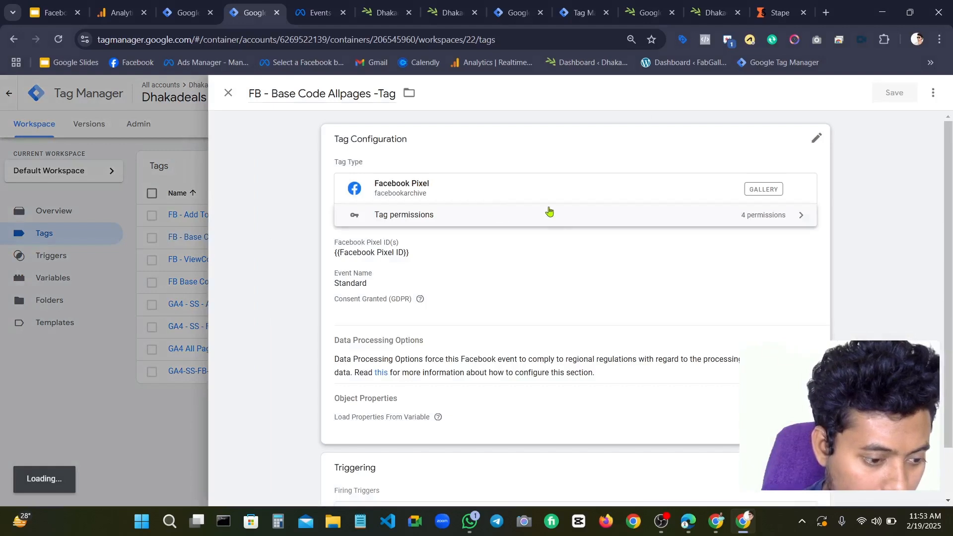
click(389, 259)
scroll(507, 317, down, 5)
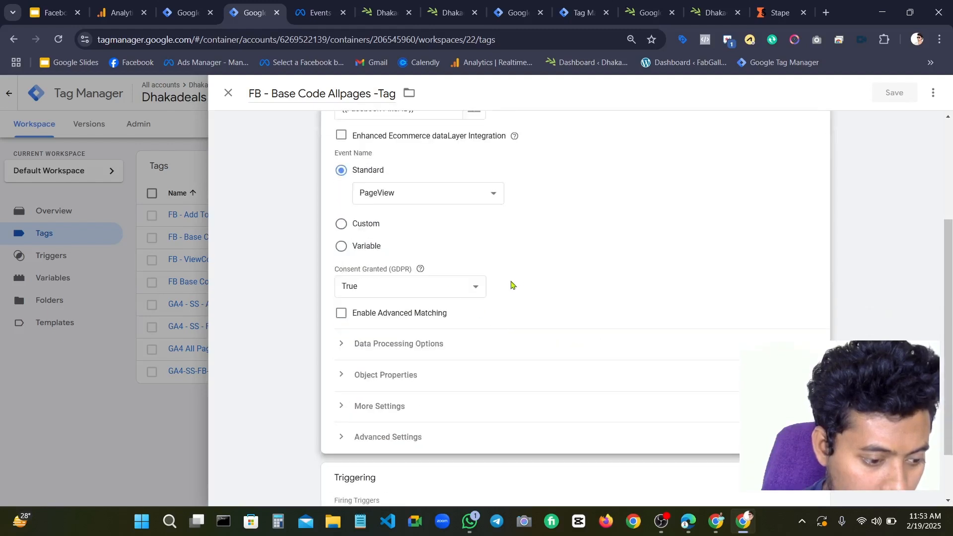
scroll(491, 293, up, 5)
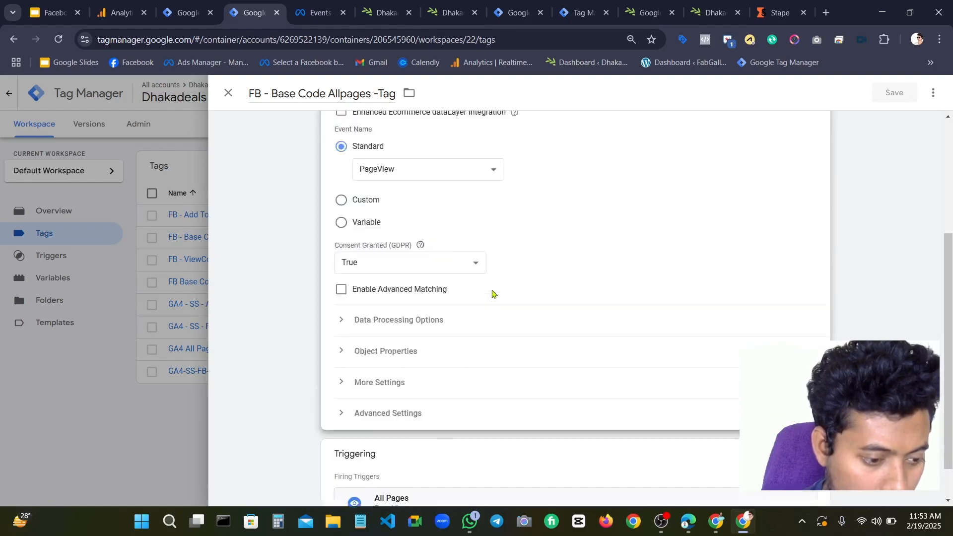
click(227, 95)
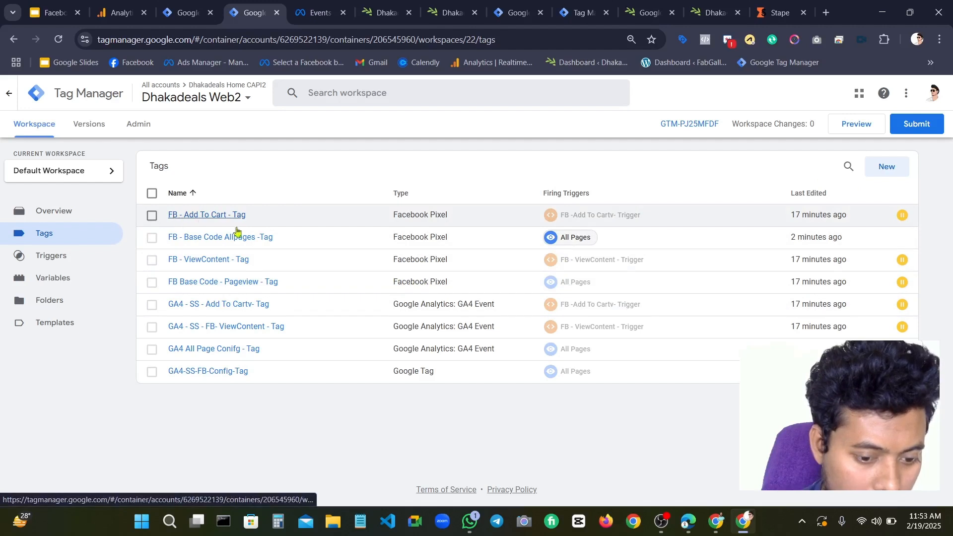
Delete every tag in the container except "FB - Base Code Allpages -Tag"
click(151, 194)
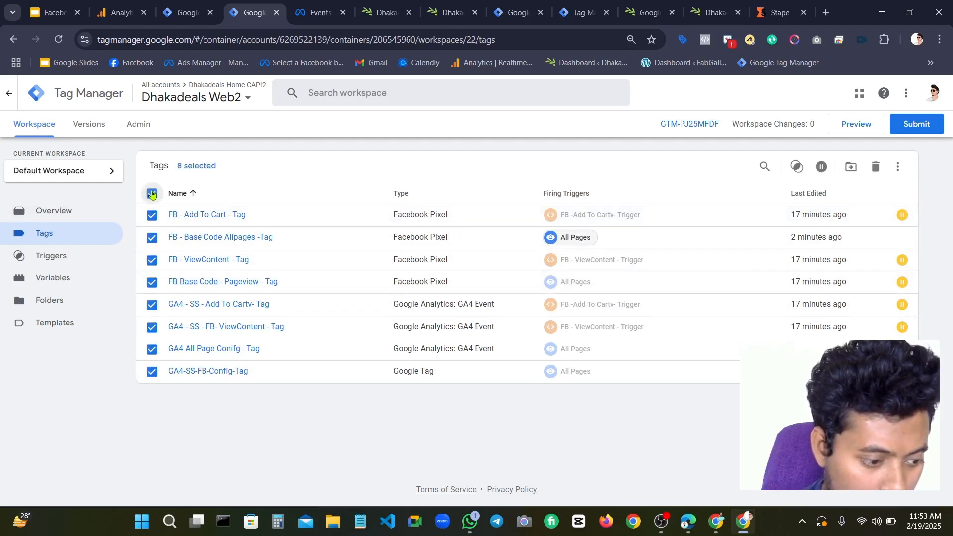
click(153, 238)
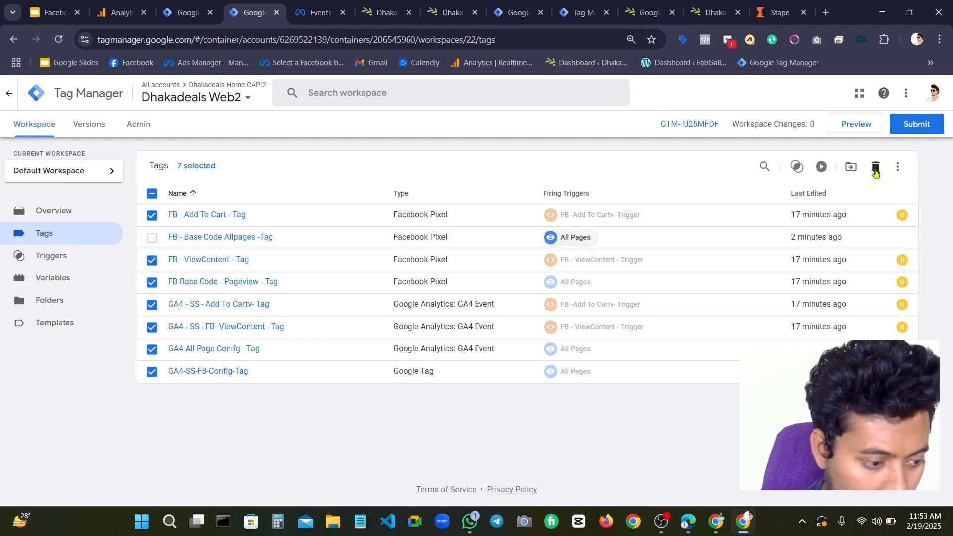
click(876, 168)
click(602, 226)
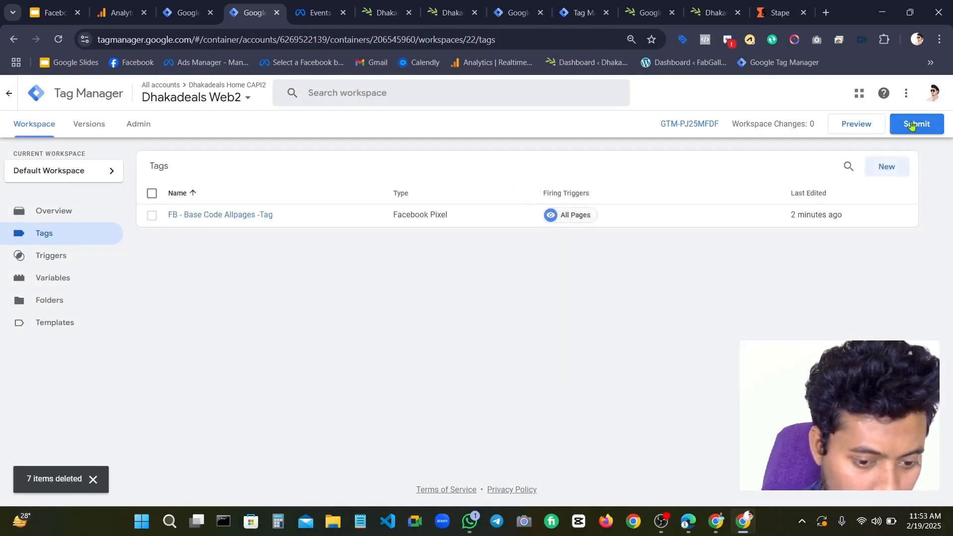
Publish the tag deletions without a version name or description, and go back to the workspace
click(912, 126)
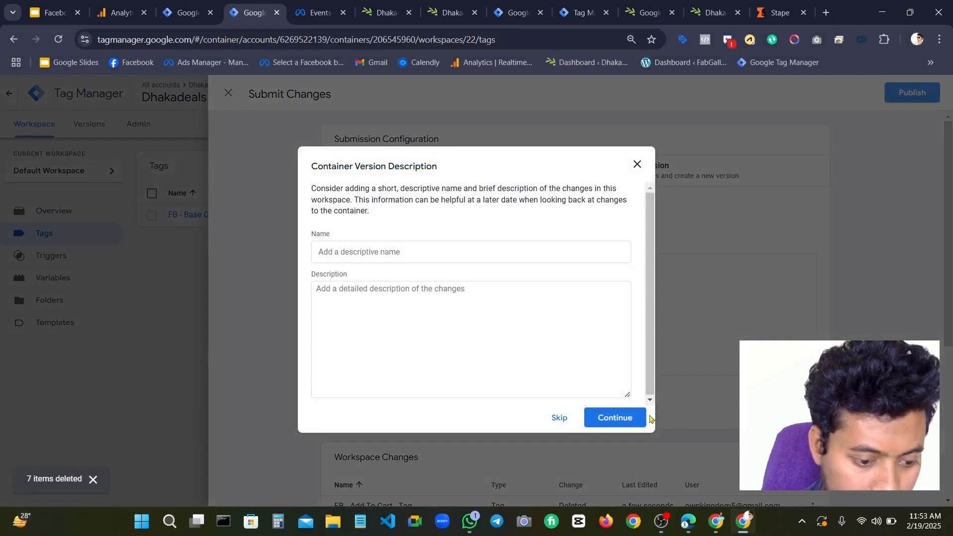
click(643, 418)
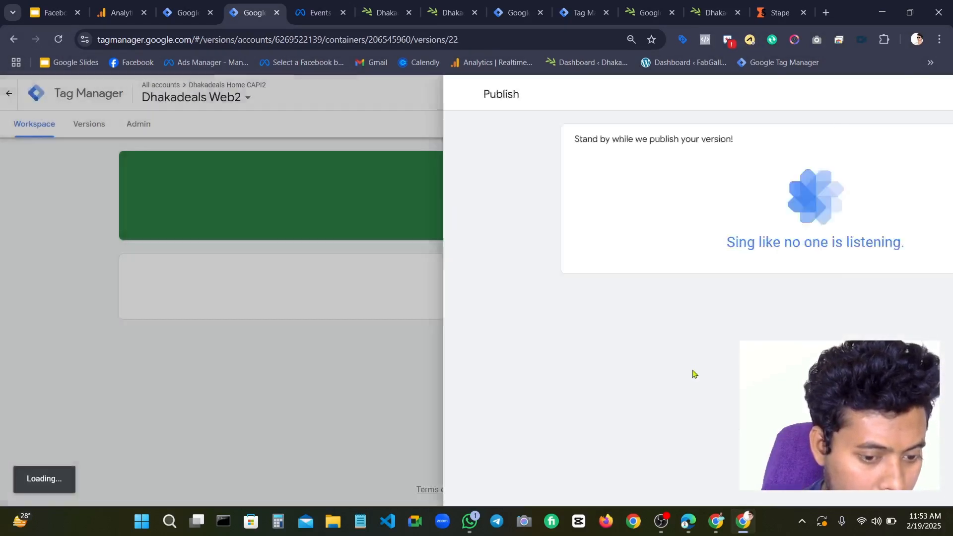
click(30, 125)
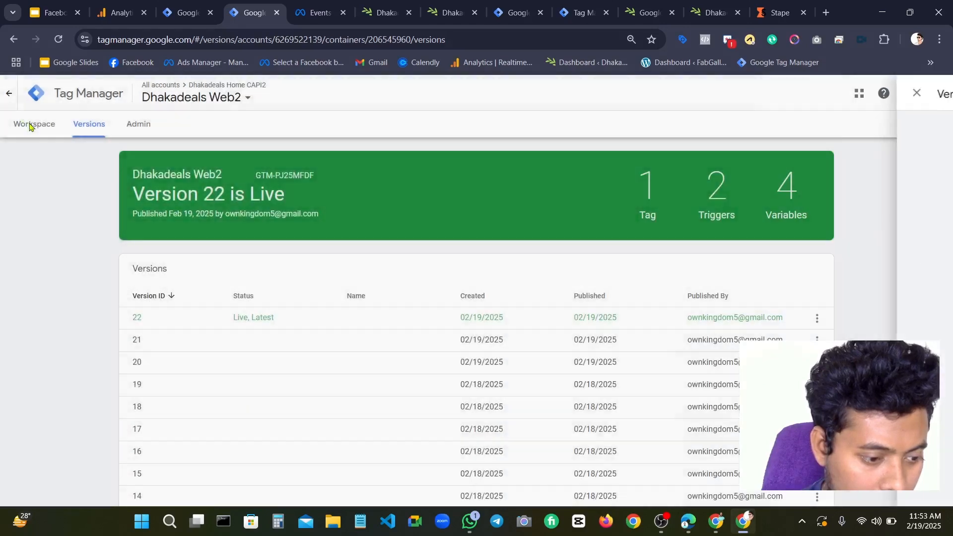
Reload the Dhakadeals Web2 workspace and the storefront page, and check the storefront for a pixel with Meta Pixel Helper
click(37, 127)
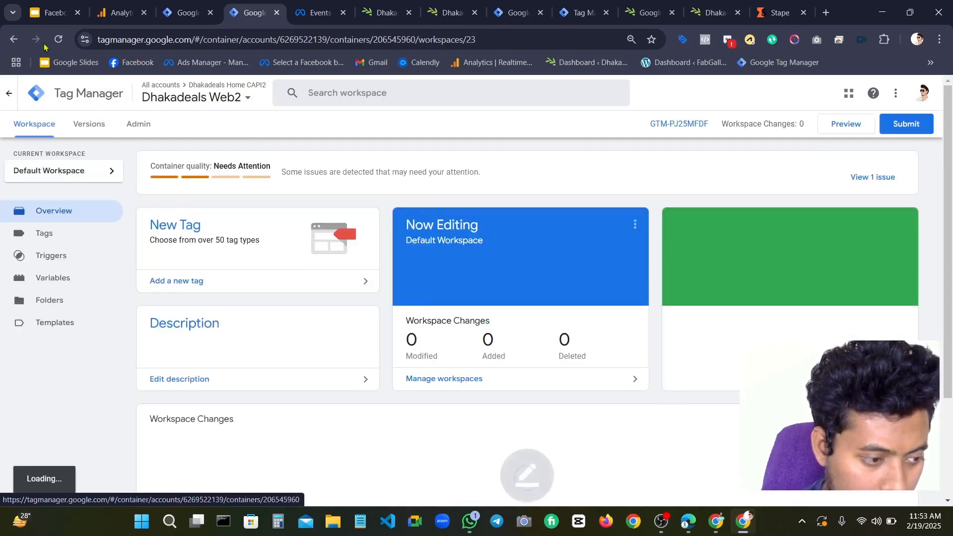
click(58, 39)
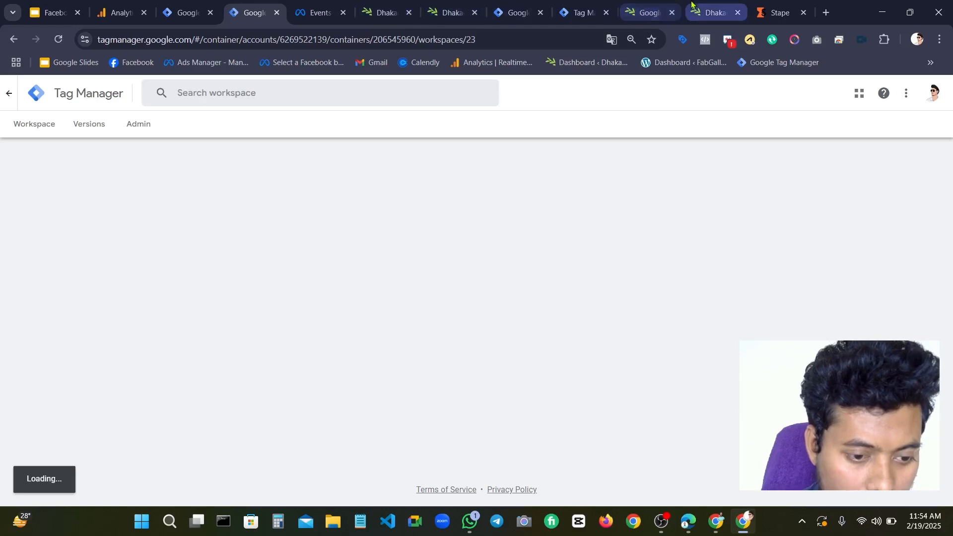
click(711, 12)
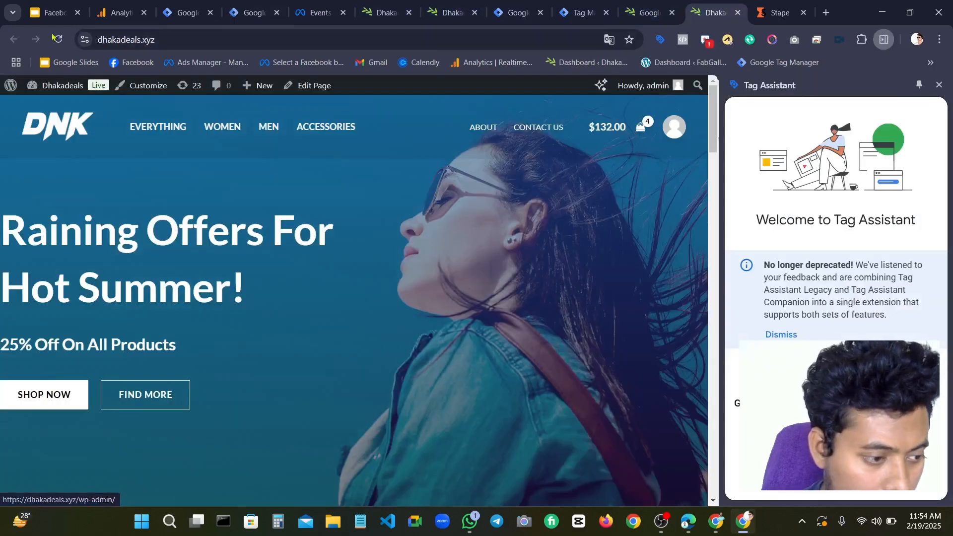
key(F5)
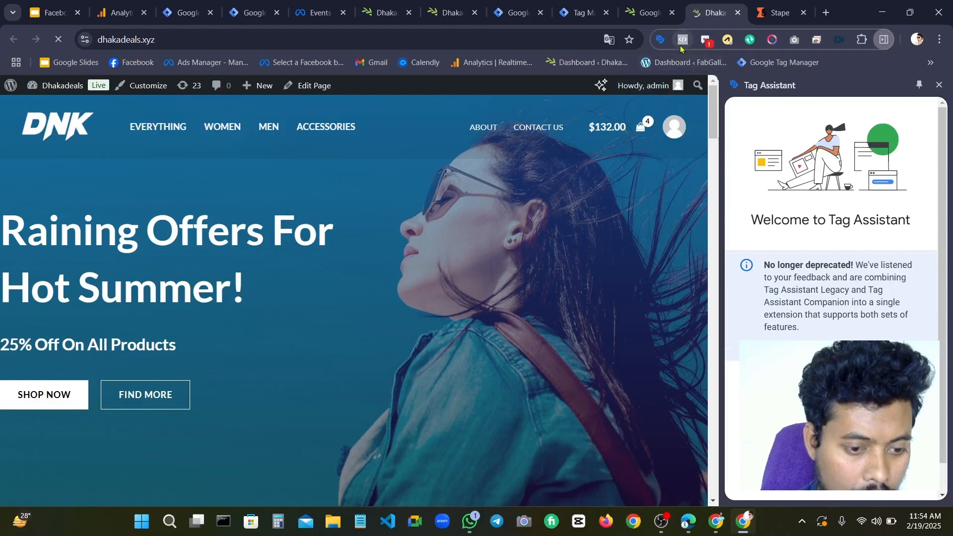
click(682, 44)
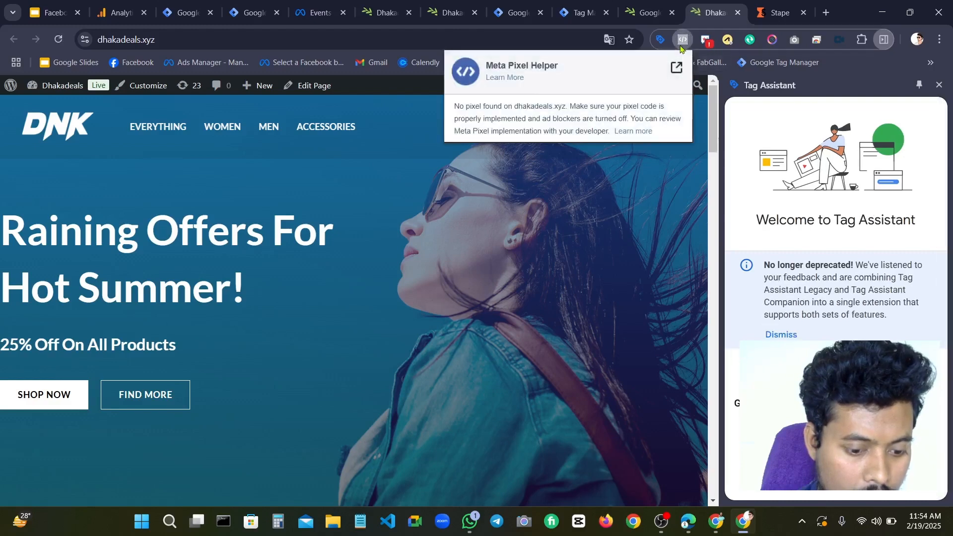
click(682, 42)
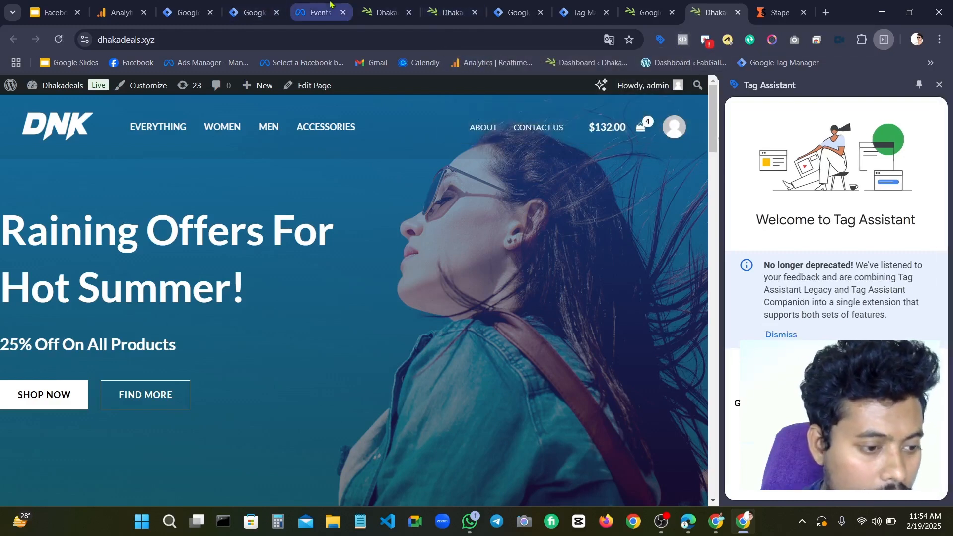
Switch to Meta Events Manager and copy the dataset ID from the settings of the dhakadeals.xyz dataset
click(317, 12)
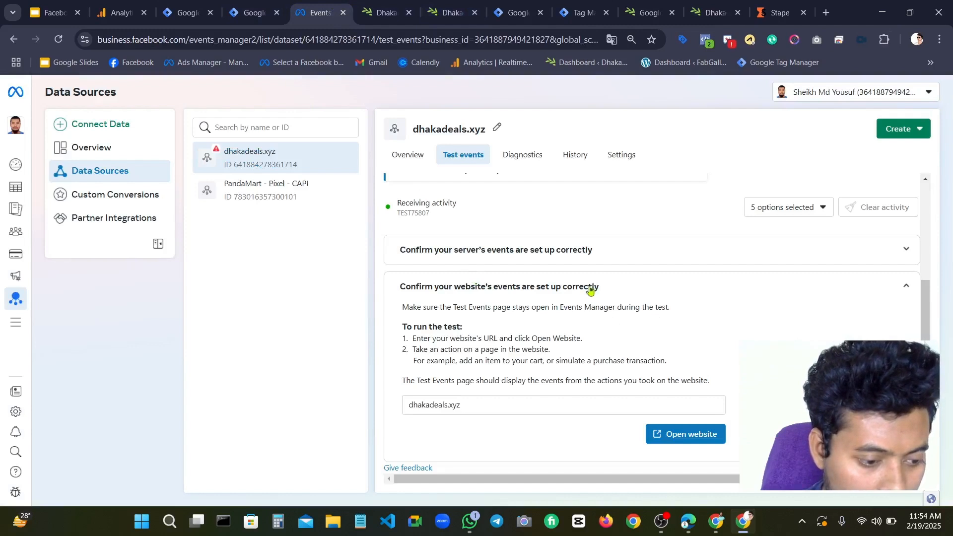
click(469, 410)
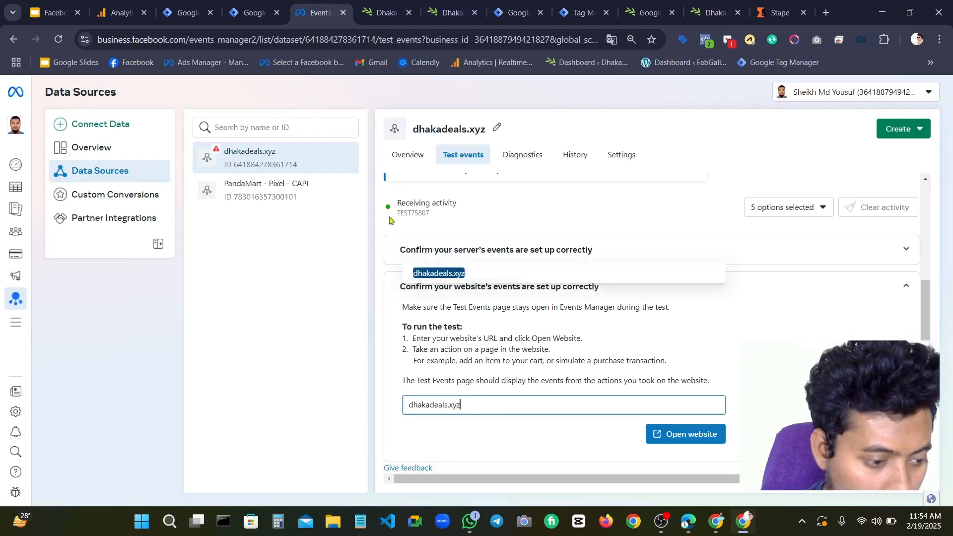
click(412, 155)
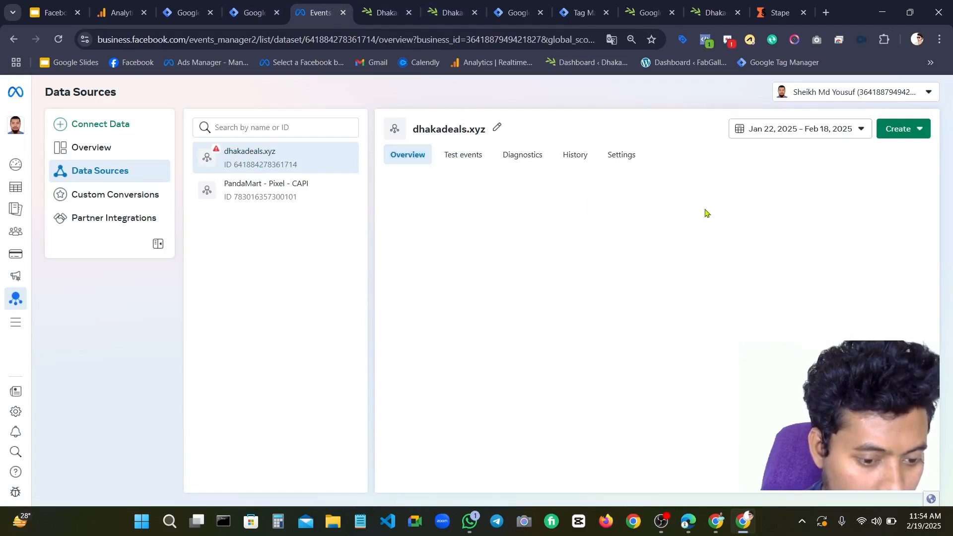
click(460, 154)
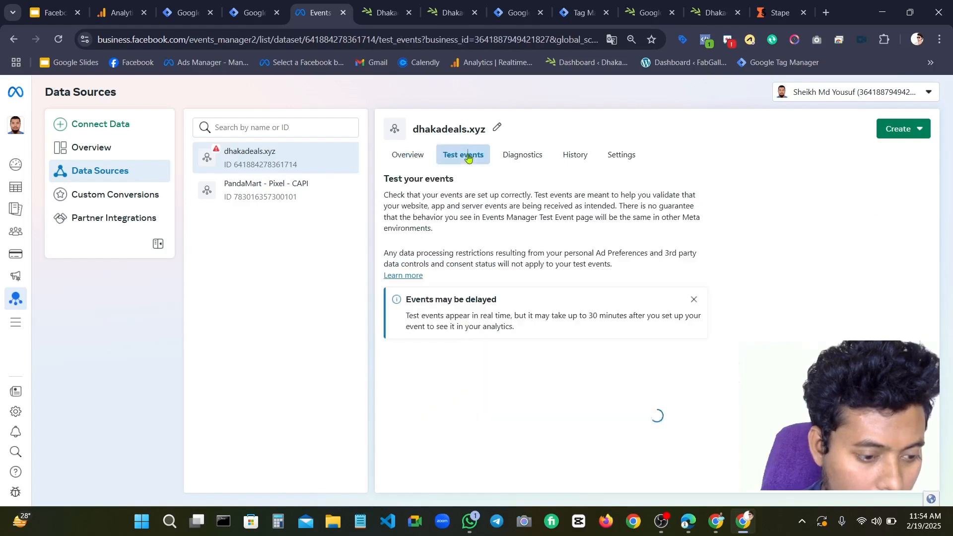
click(522, 155)
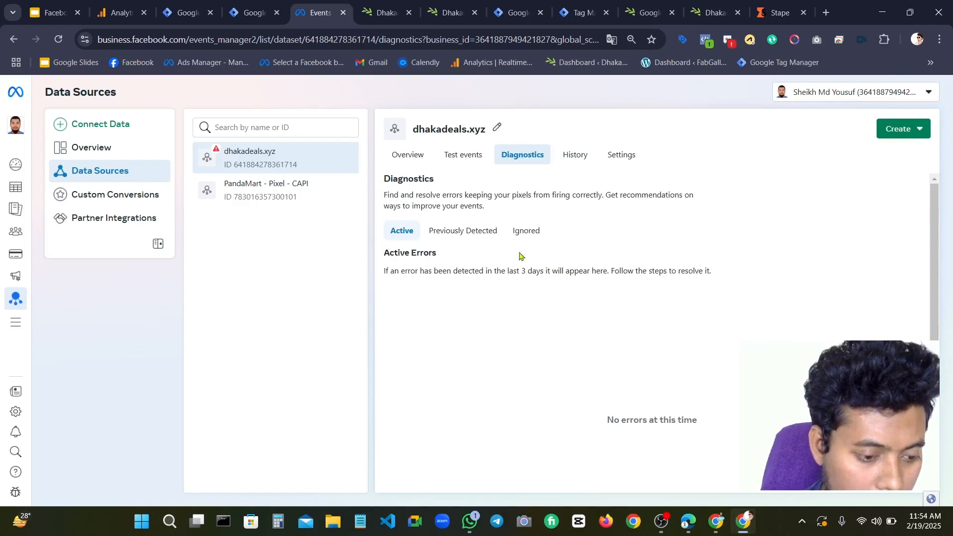
scroll(521, 256, down, 2)
scroll(519, 256, up, 2)
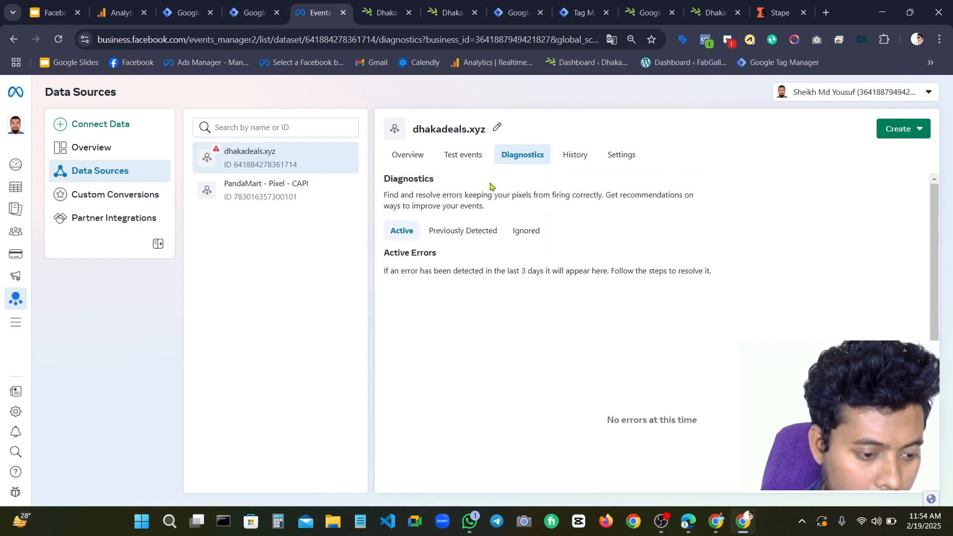
click(605, 159)
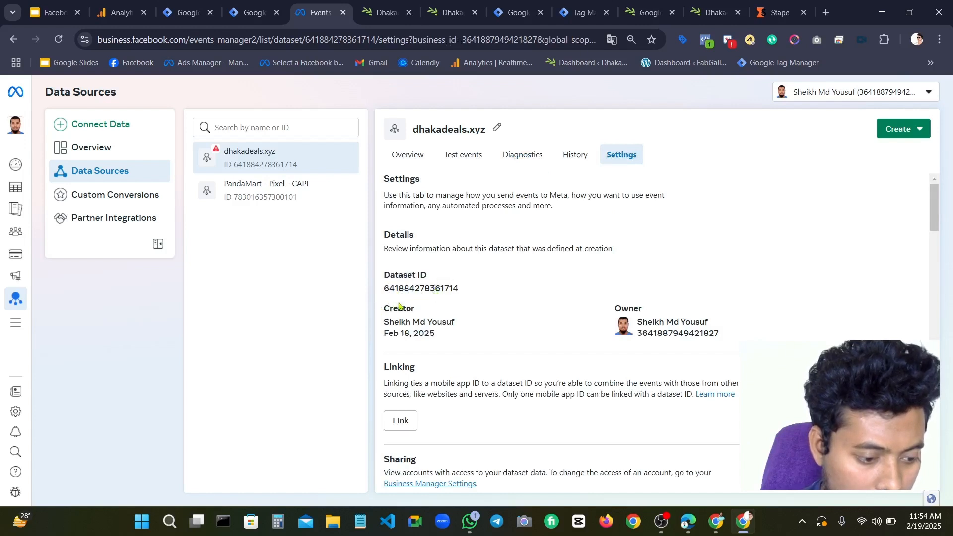
click(430, 289)
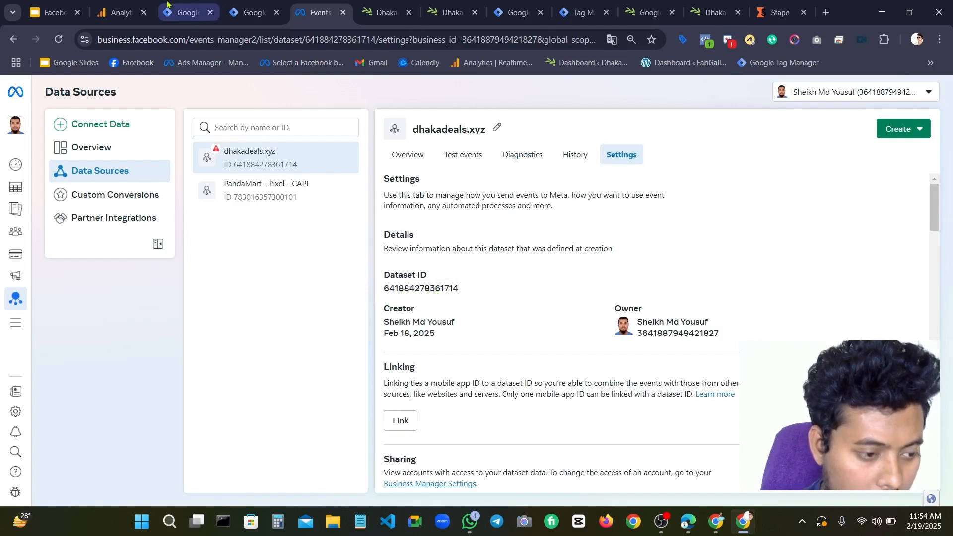
Switch to the Dhakadeals - WEB container in Google Tag Manager and open its variables
click(246, 6)
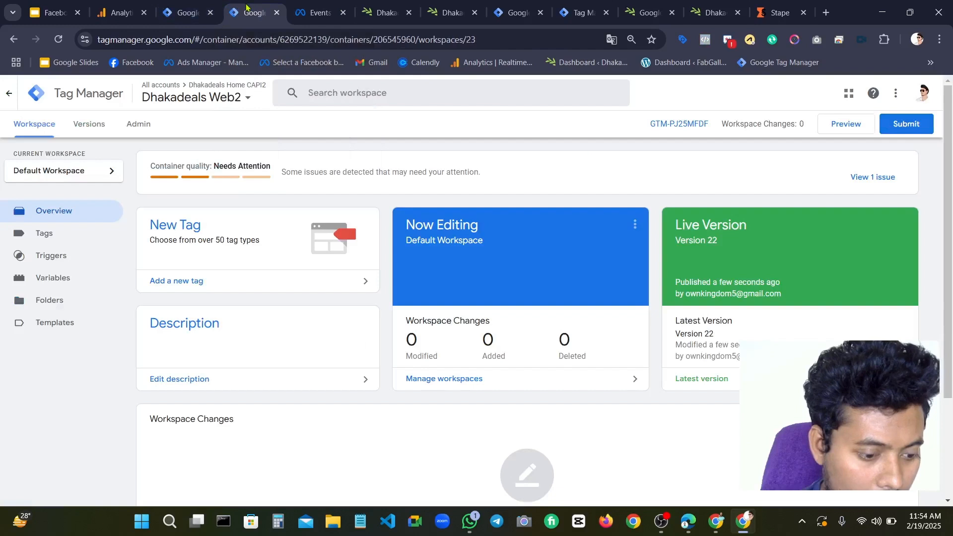
click(186, 11)
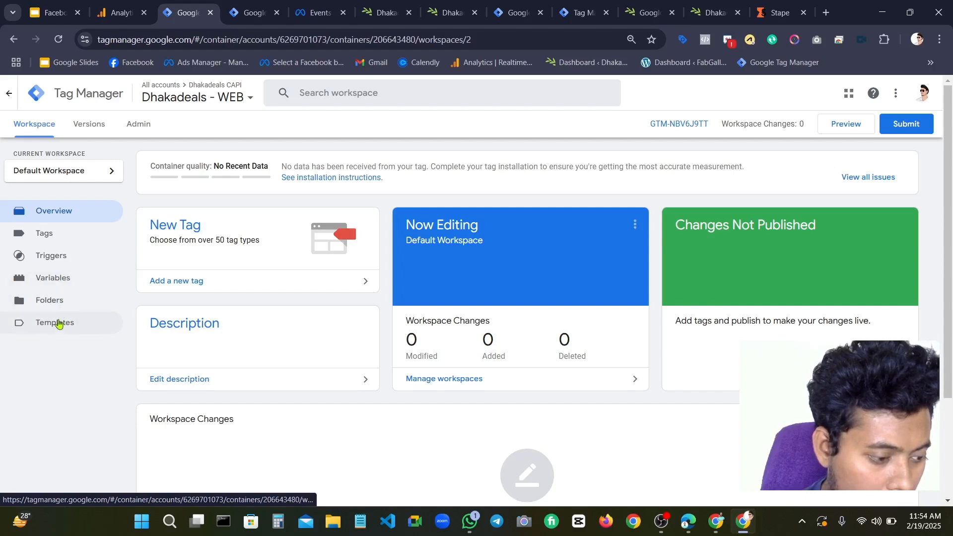
click(62, 281)
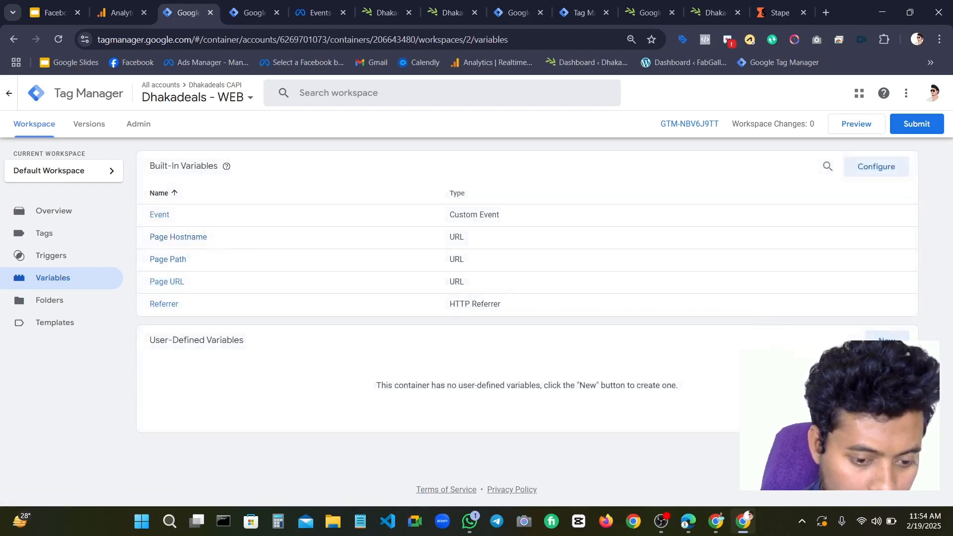
click(887, 341)
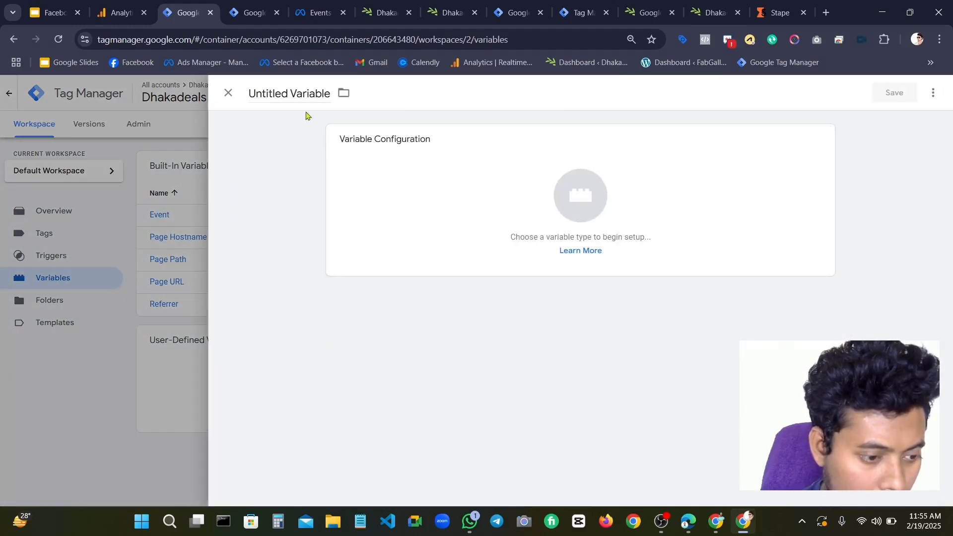
click(501, 192)
scroll(568, 266, down, 4)
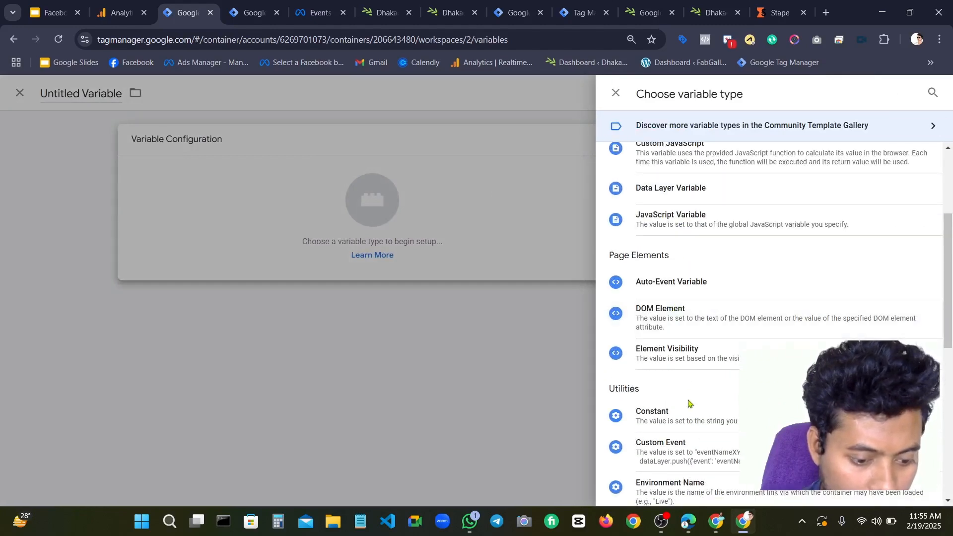
click(521, 167)
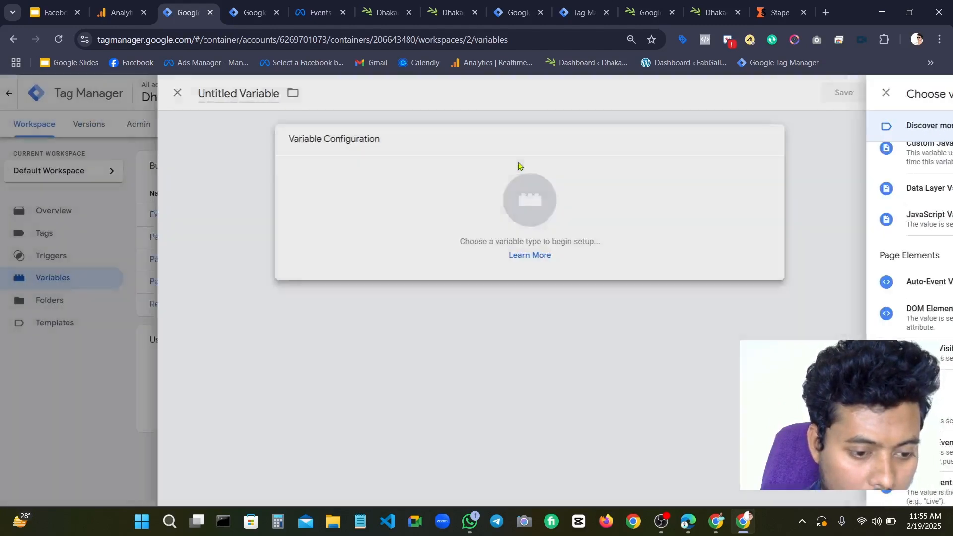
click(230, 94)
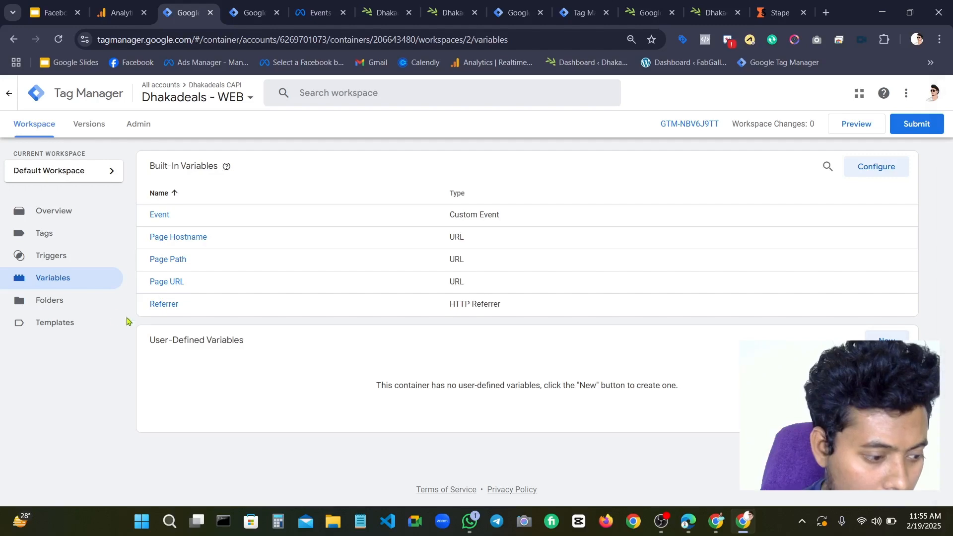
Create a user-defined variable of type Constant with the copied dataset ID as its value
click(887, 340)
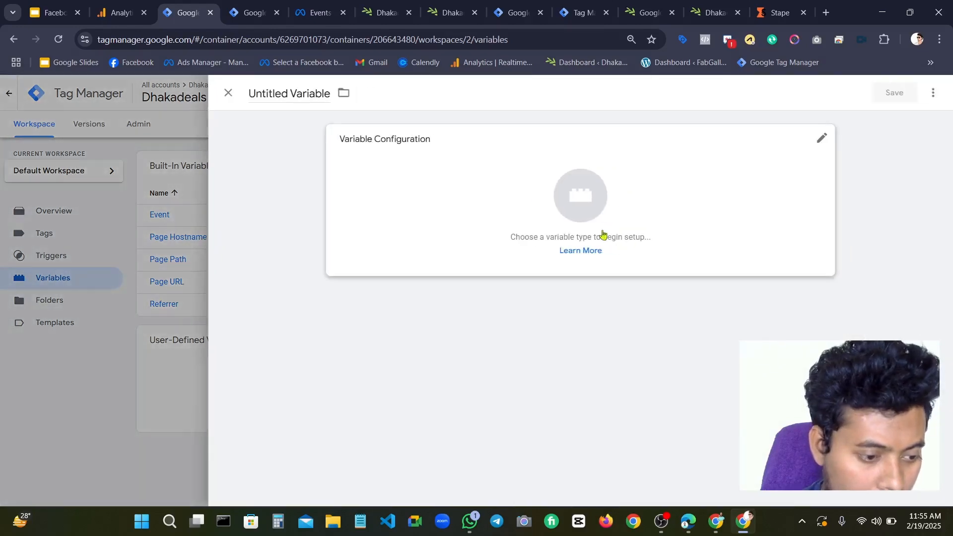
click(603, 233)
scroll(666, 302, down, 3)
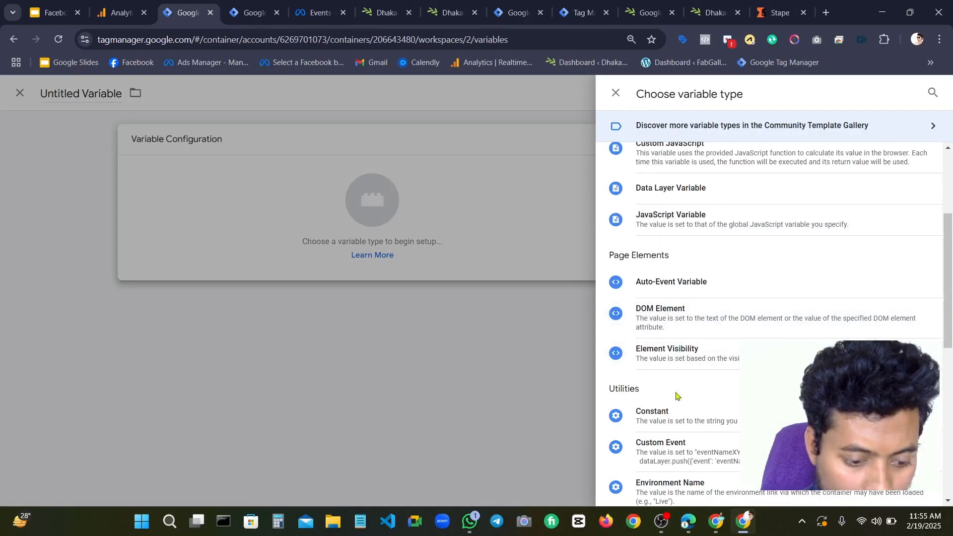
click(662, 417)
click(427, 253)
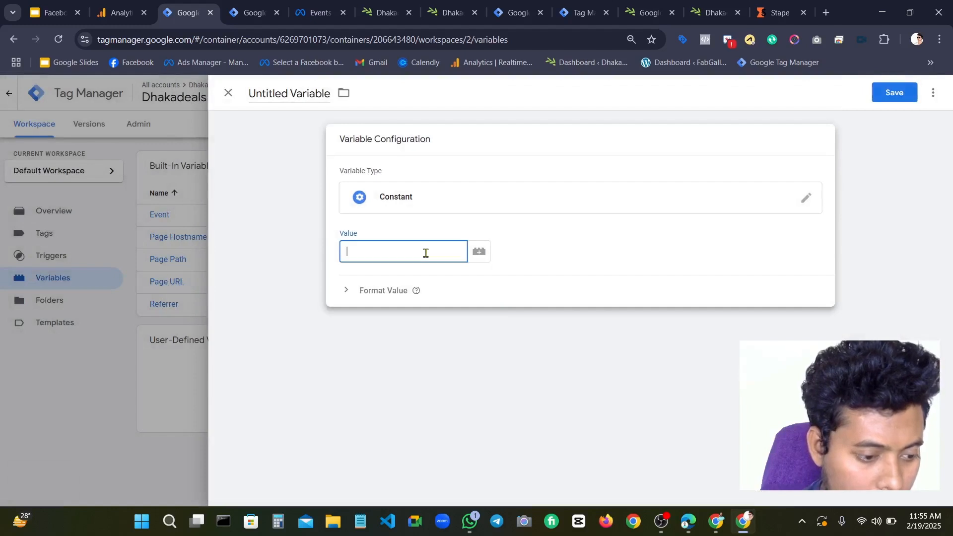
key(ctrl+v)
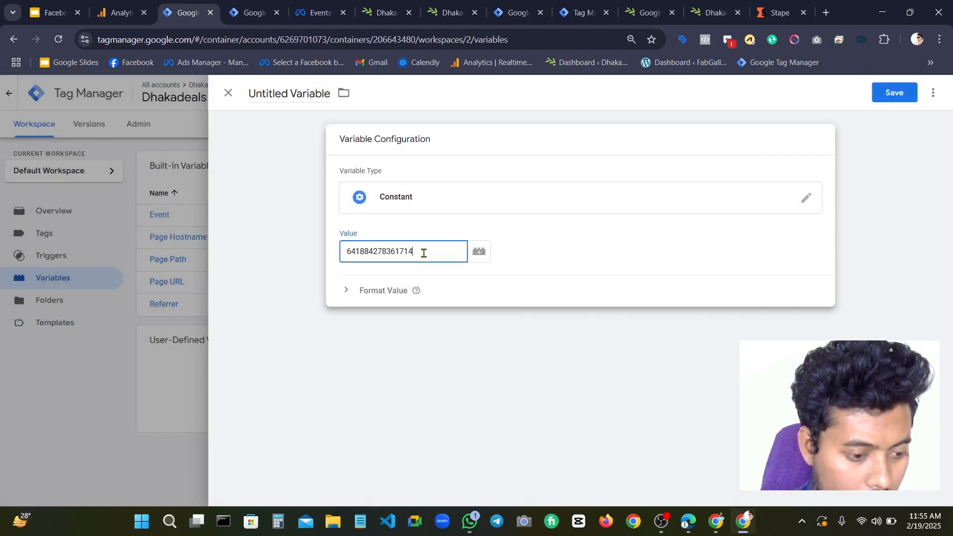
Name the new constant variable "FB - Pixel- ID" and save it
click(329, 102)
key(BackSpace)
key(BackSpace)
key(BackSpace)
key(BackSpace)
key(BackSpace)
key(BackSpace)
key(BackSpace)
key(BackSpace)
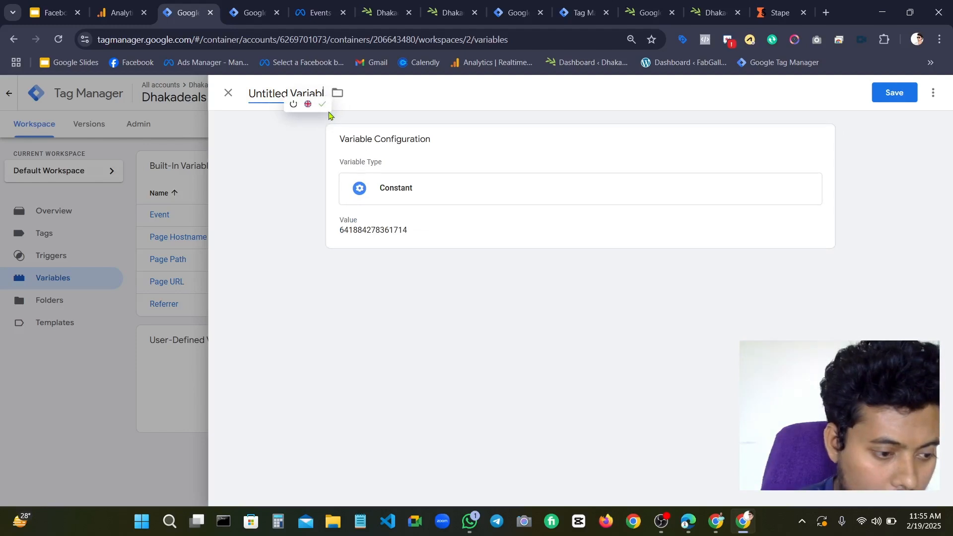
key(BackSpace)
key(BackSpace)
key(BackSpace)
key(BackSpace)
key(BackSpace)
key(BackSpace)
key(BackSpace)
key(BackSpace)
key(BackSpace)
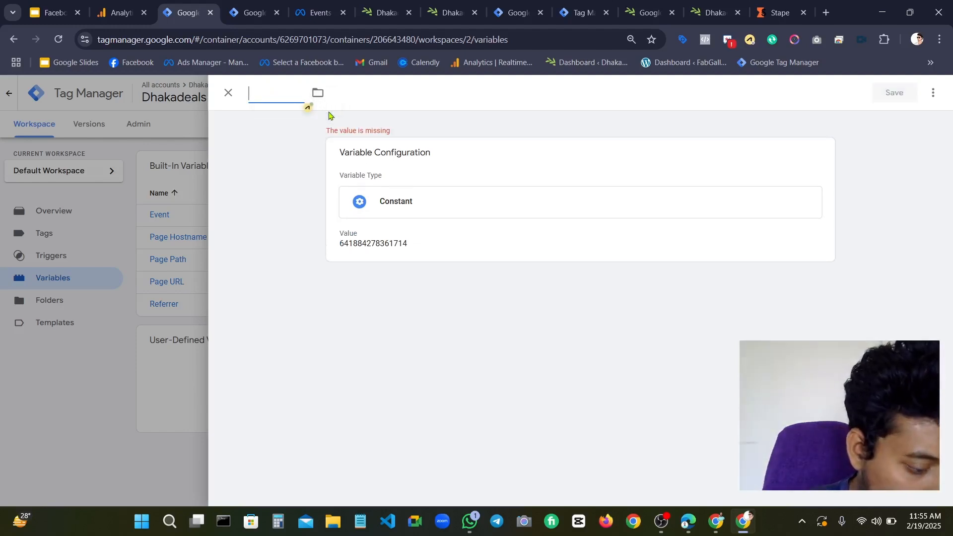
text(Fa)
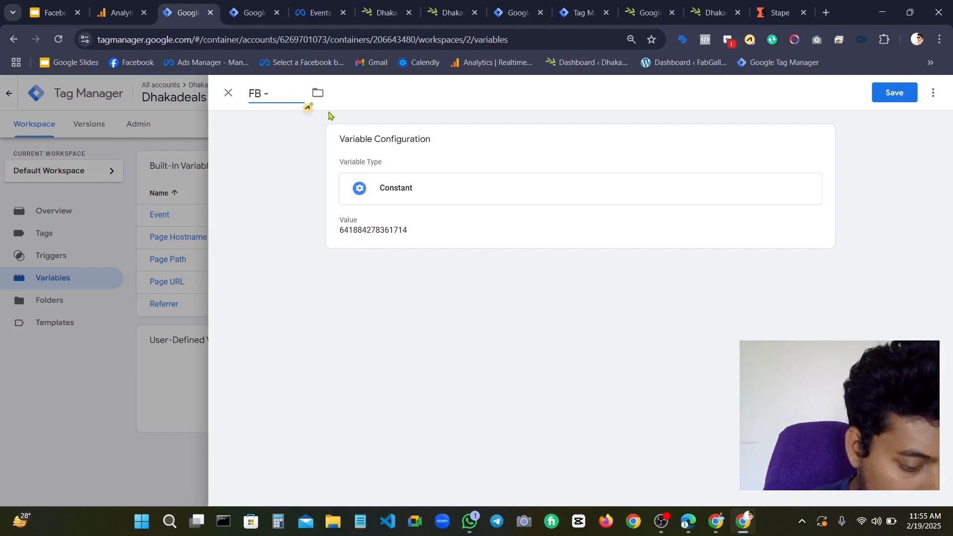
text(- Pixe)
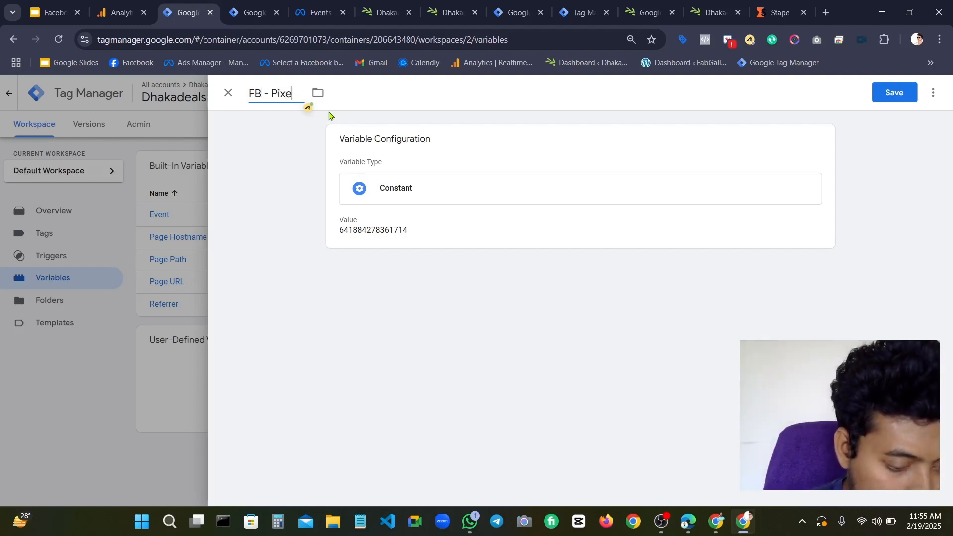
text(l- )
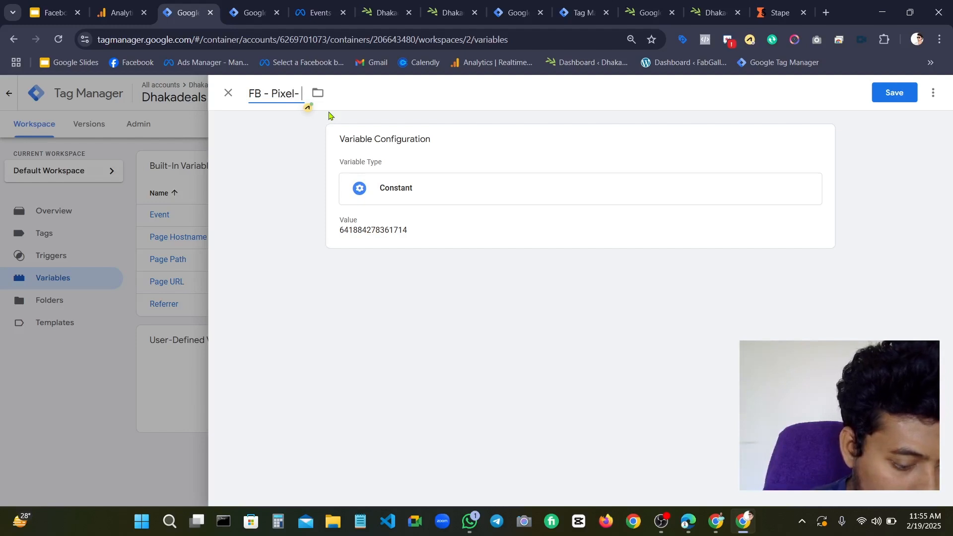
text(ID)
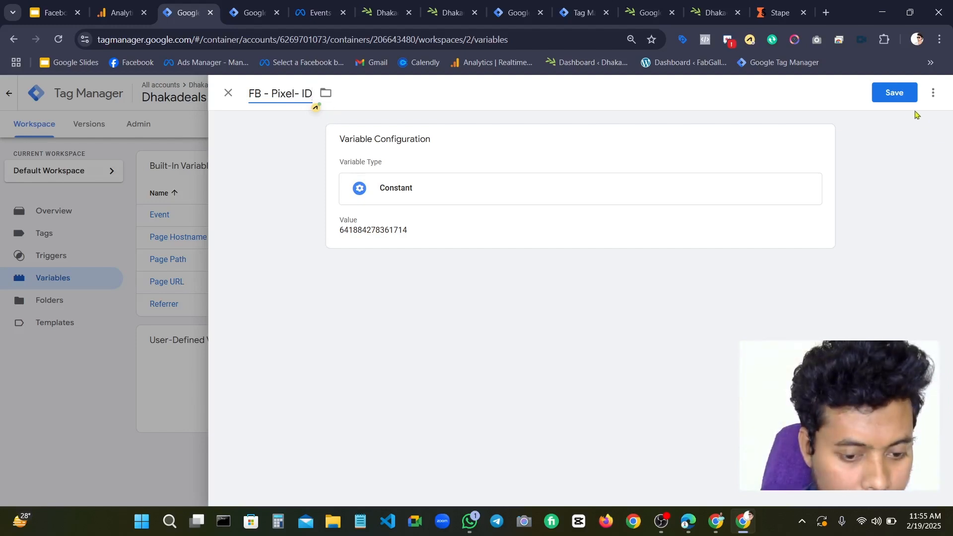
click(893, 96)
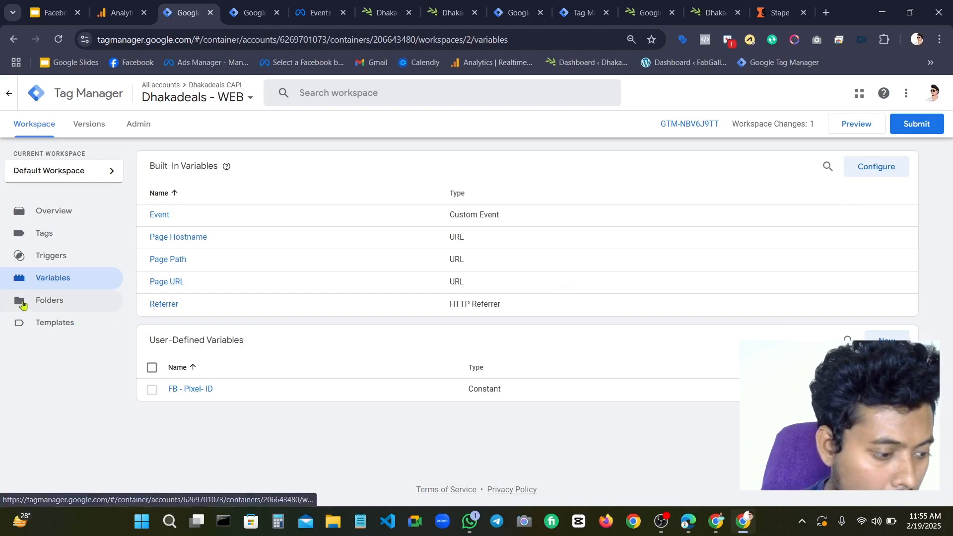
Open the community gallery for tag templates and search it for "Face"
click(62, 324)
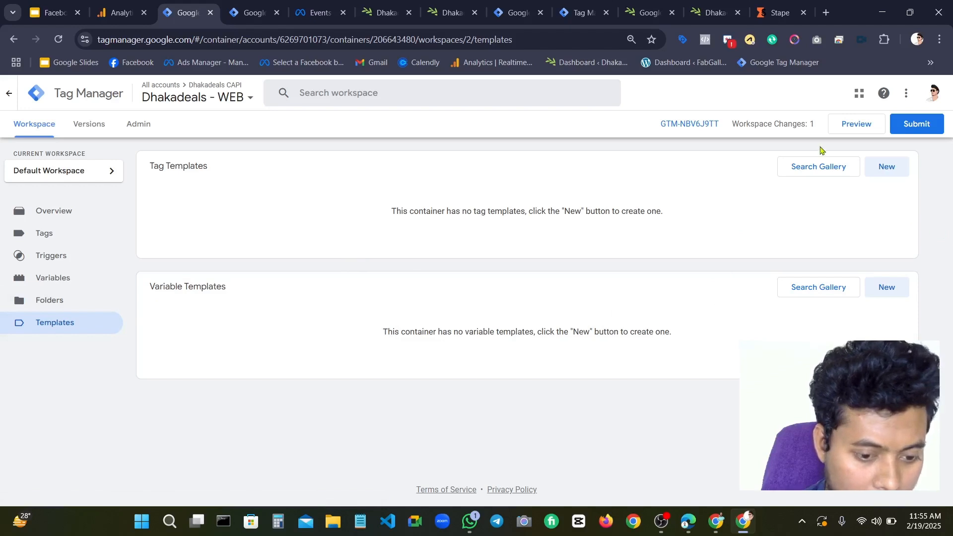
click(826, 175)
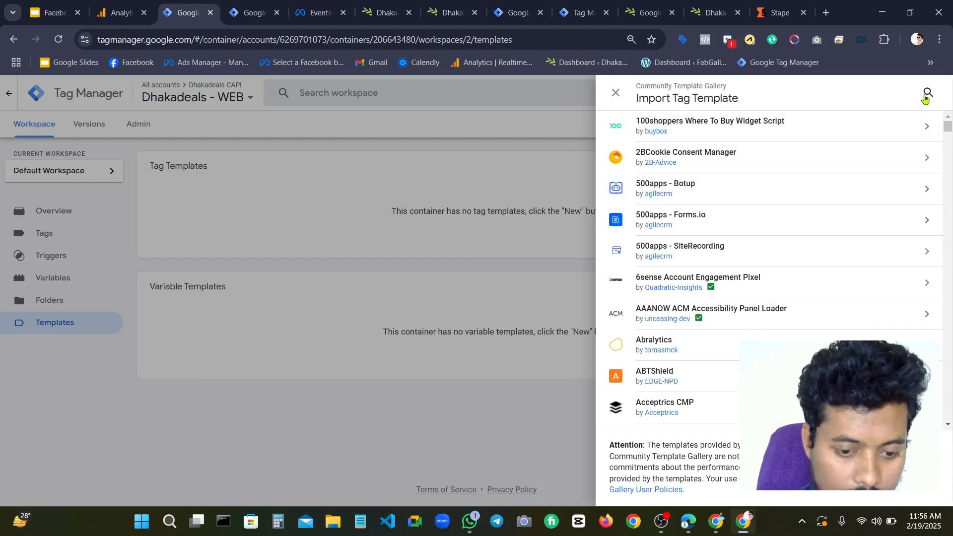
click(926, 95)
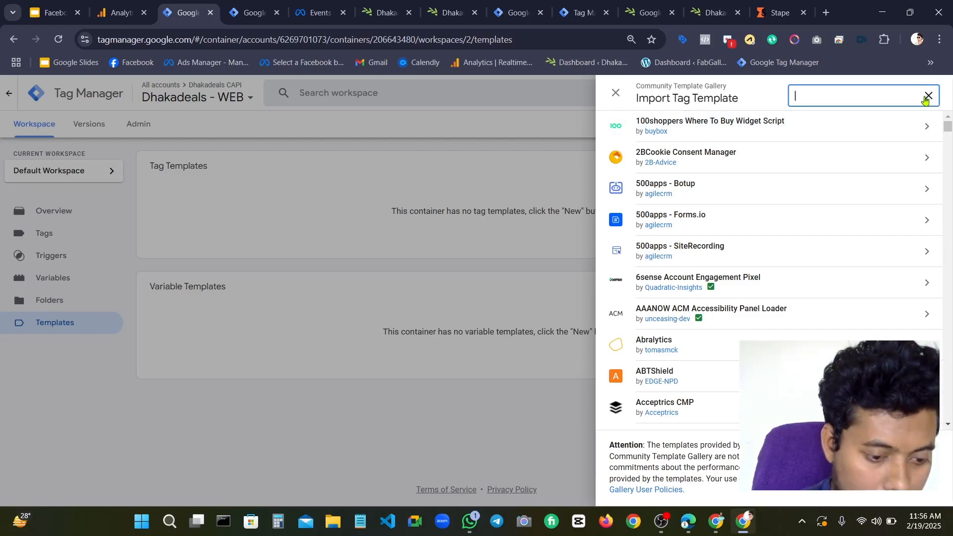
text(F)
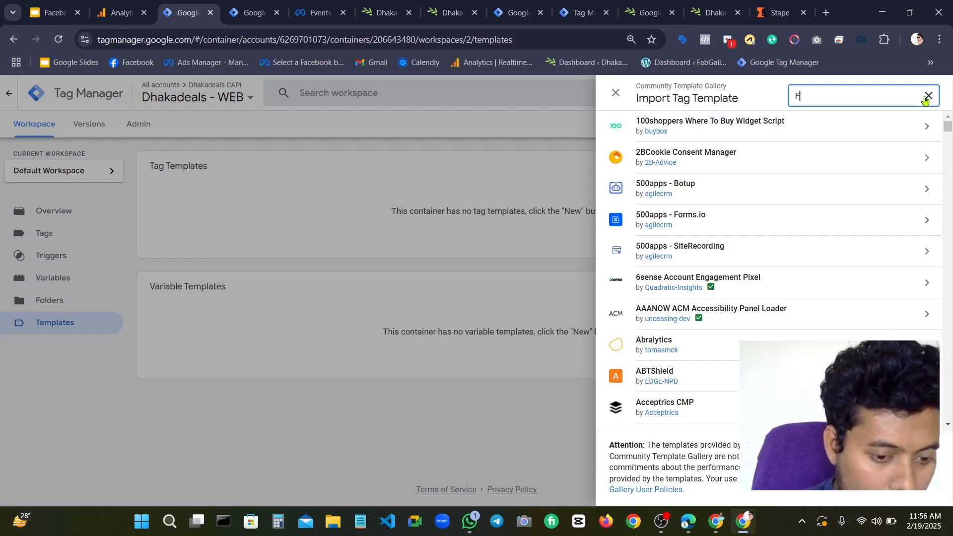
text(ace)
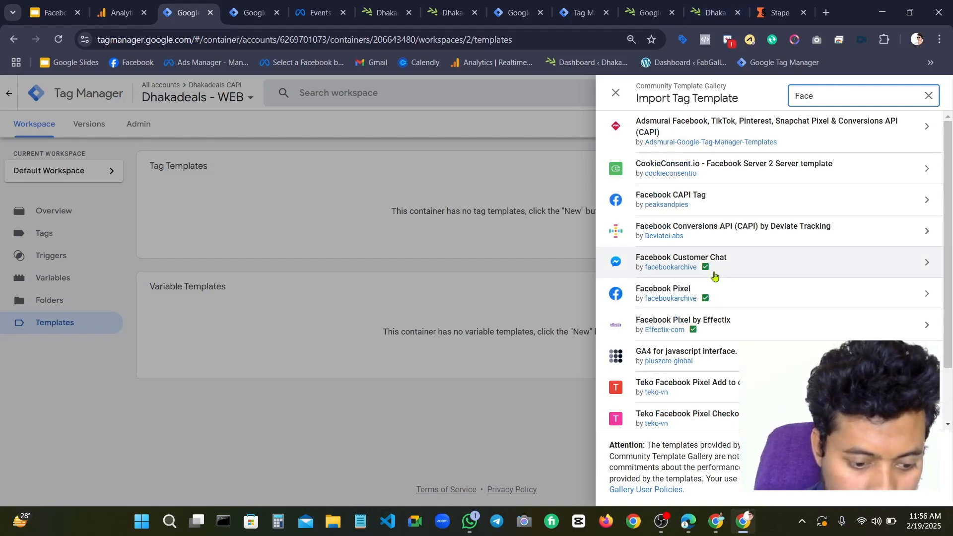
Add the Facebook Pixel template by facebookarchive to the workspace, accepting its permissions
mouse_move(705, 298)
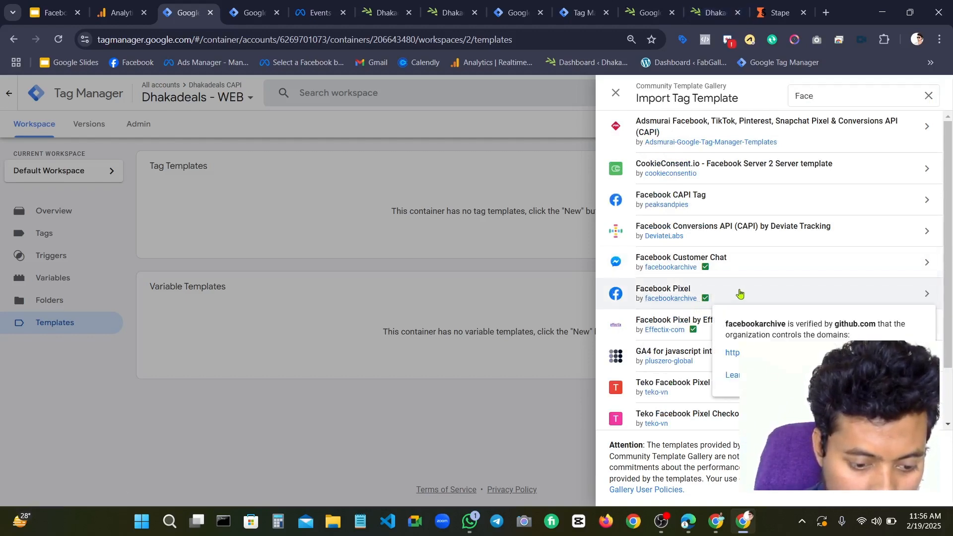
click(740, 294)
click(869, 92)
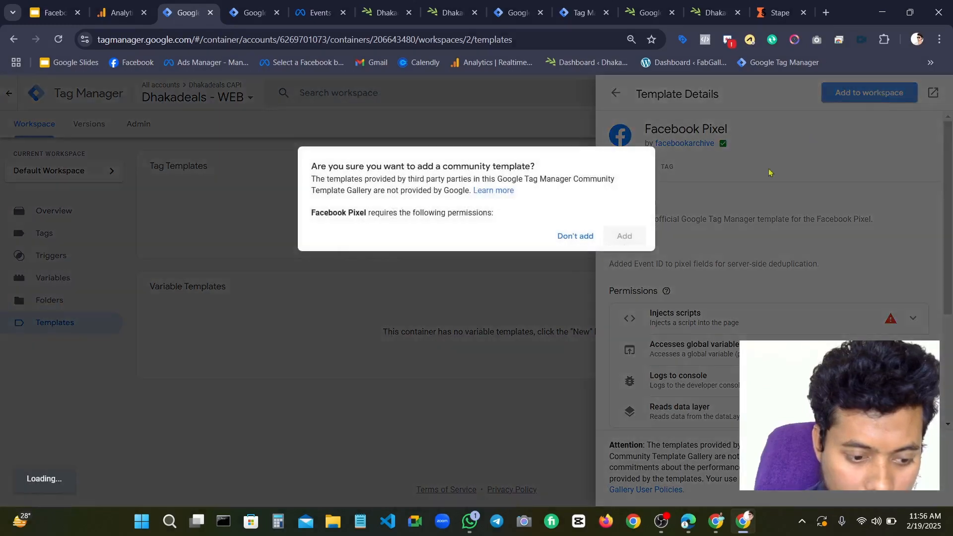
click(620, 359)
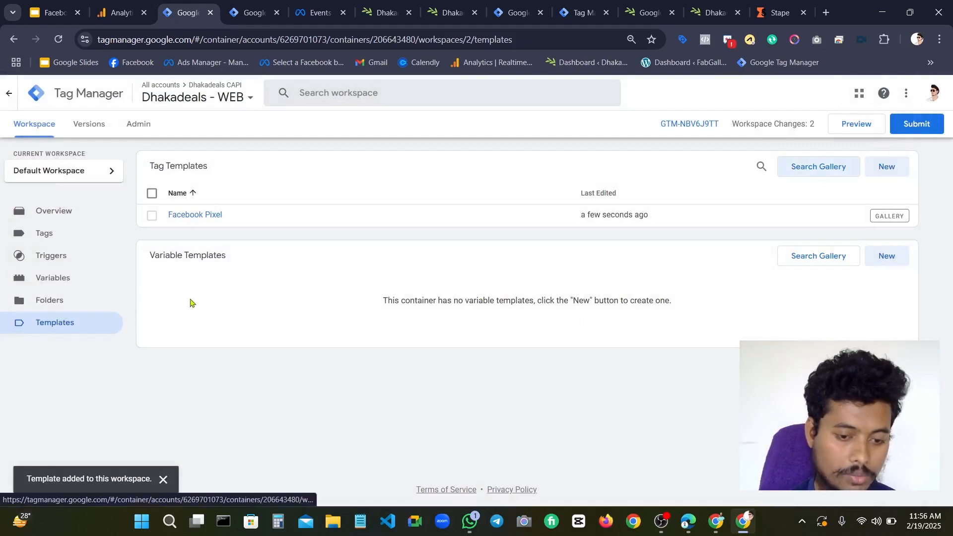
Create a new tag in the container using the Facebook Pixel tag type
click(71, 217)
click(66, 237)
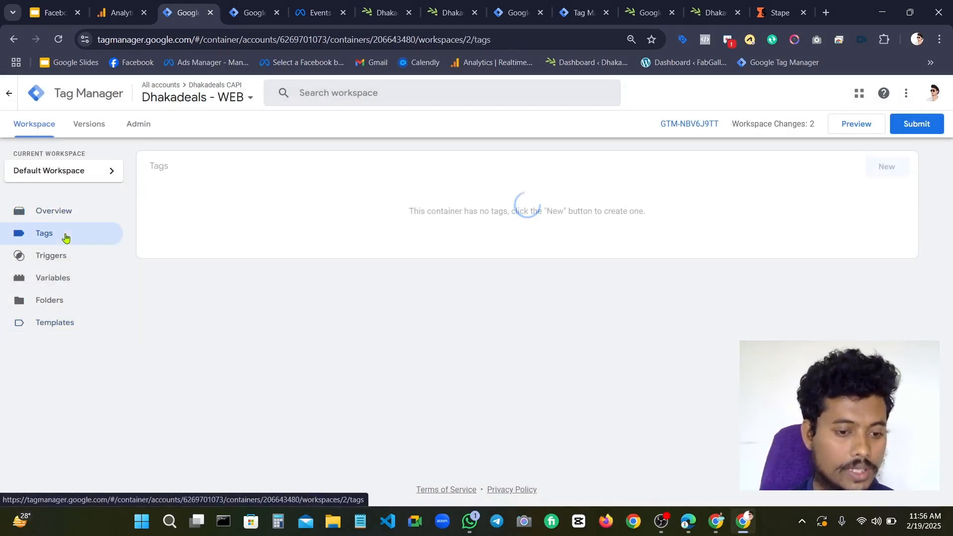
click(888, 168)
click(593, 195)
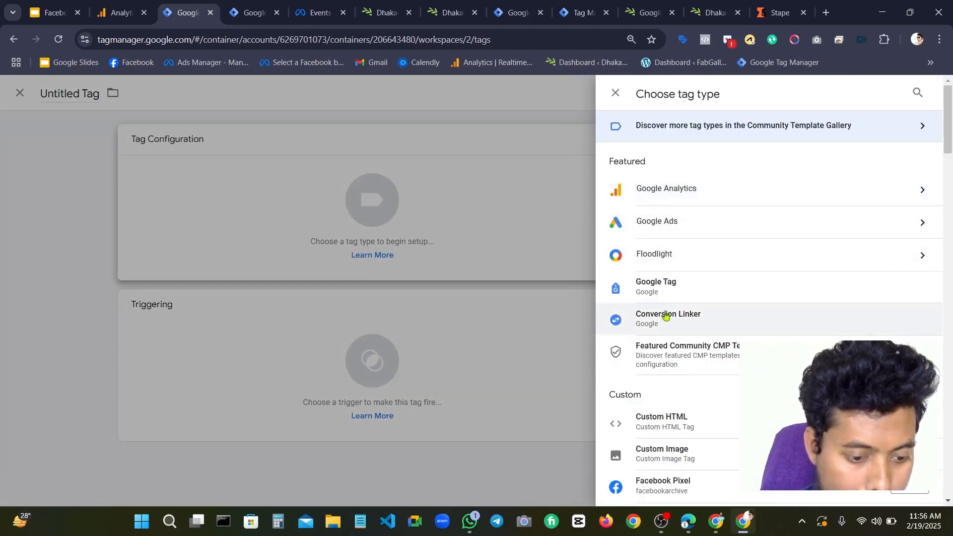
scroll(666, 407, down, 3)
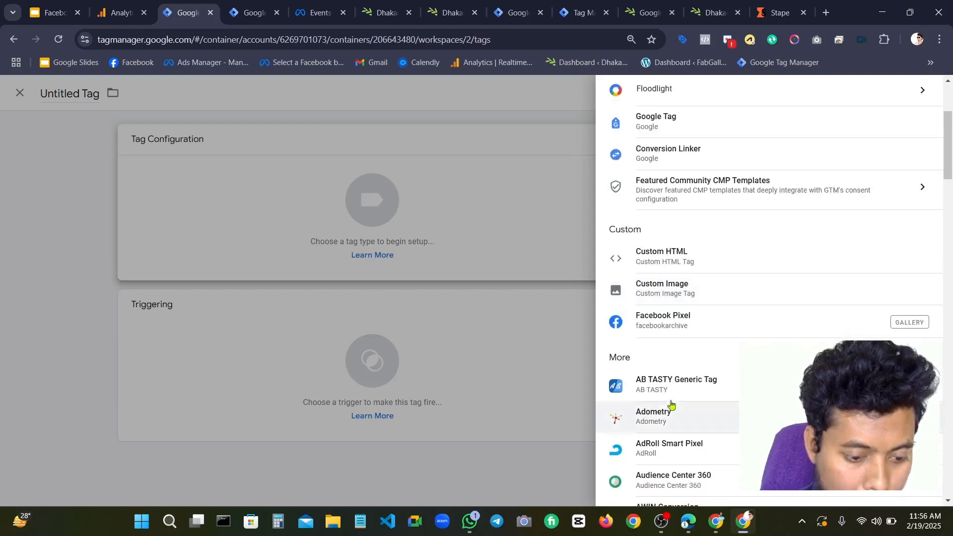
scroll(669, 233, up, 3)
scroll(725, 421, down, 3)
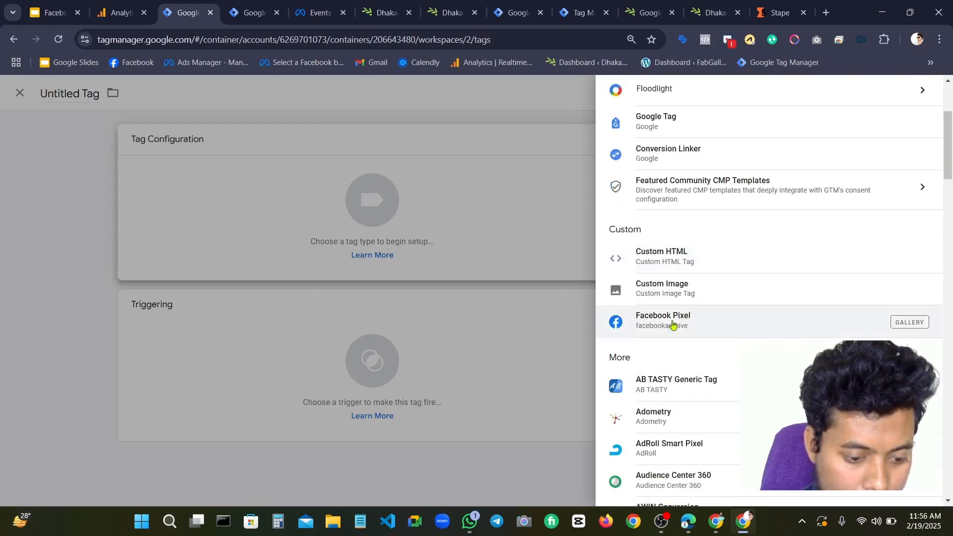
click(676, 325)
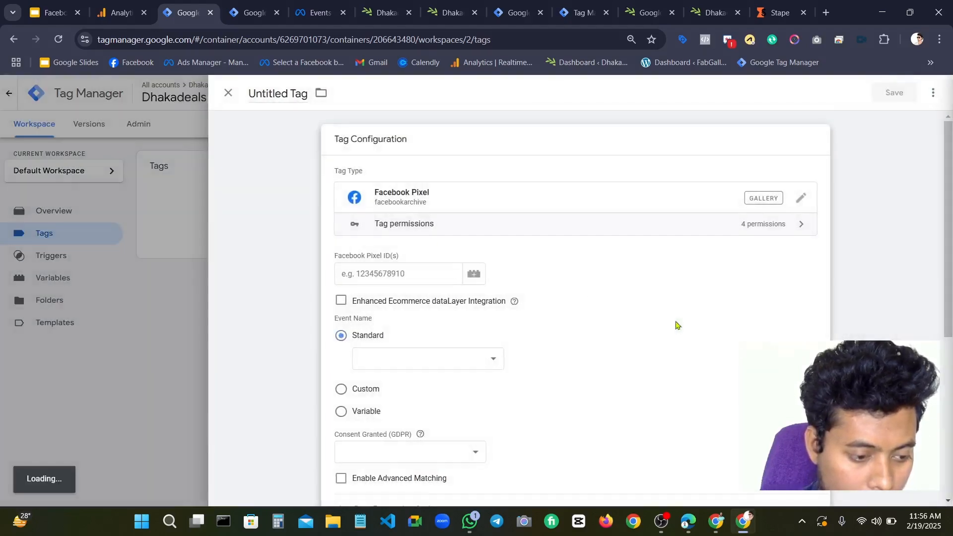
Set the tag's Facebook Pixel ID to the {{FB - Pixel- ID}} variable
click(397, 272)
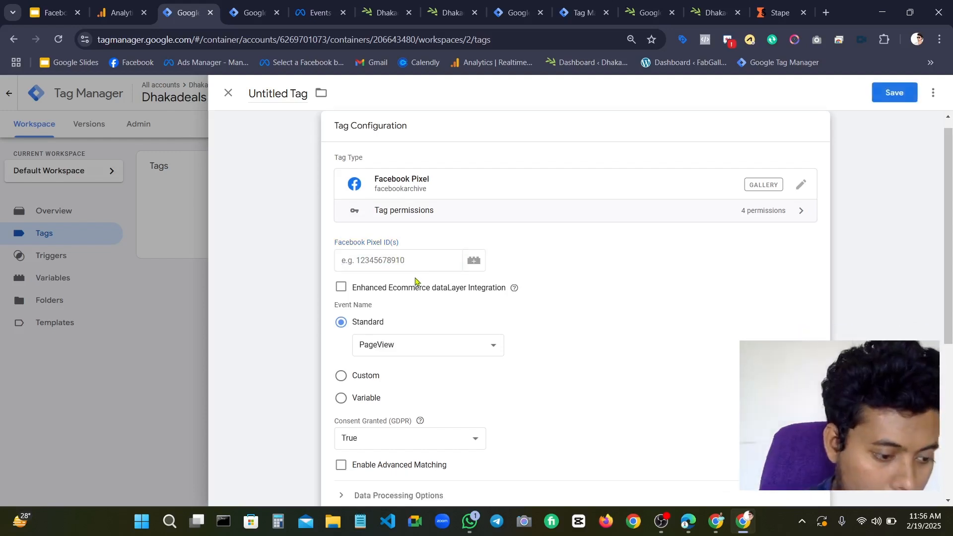
click(417, 263)
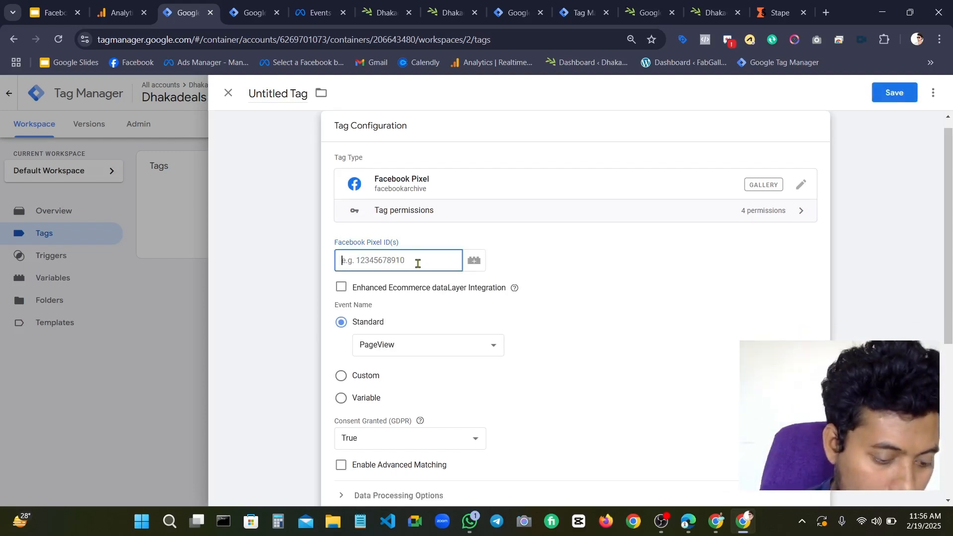
text({{)
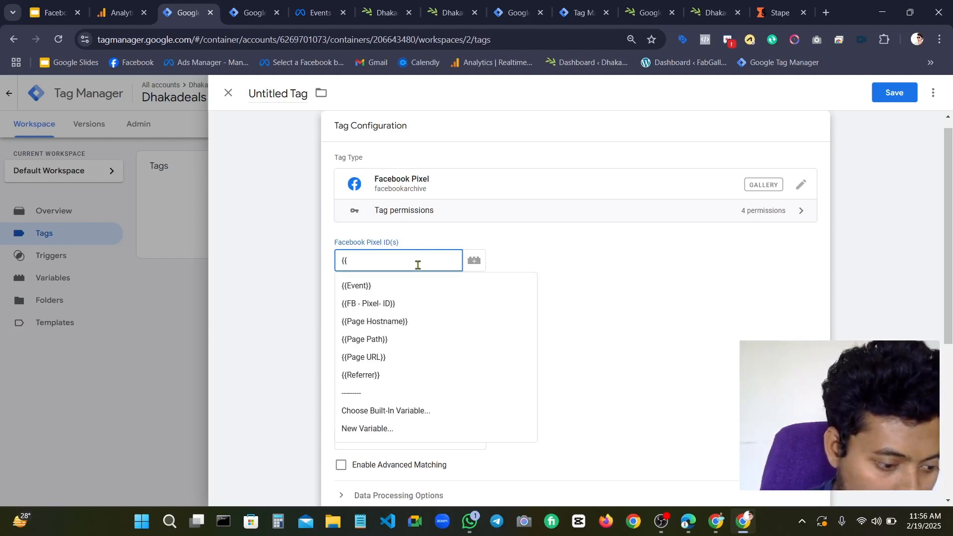
click(395, 304)
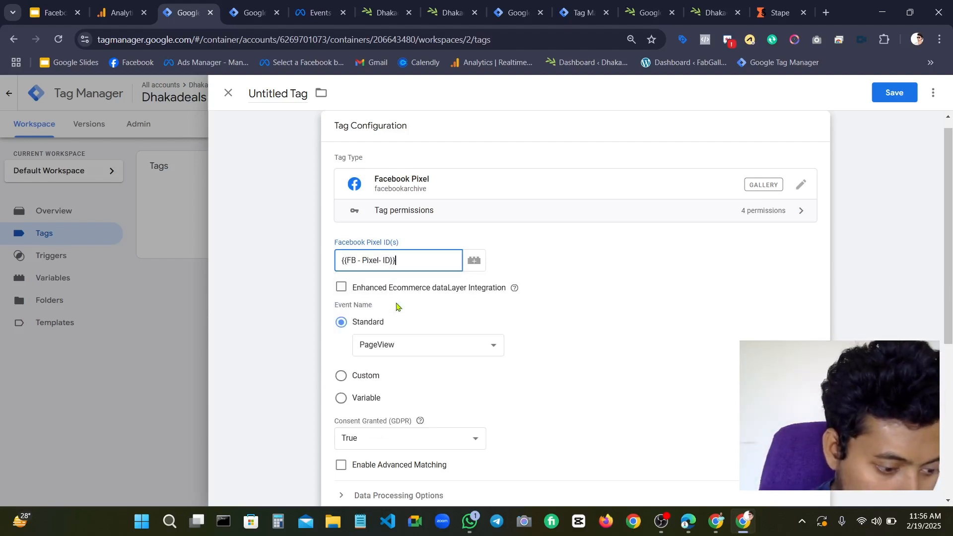
Assign the All Pages page view trigger to the Facebook Pixel tag
scroll(398, 345, down, 5)
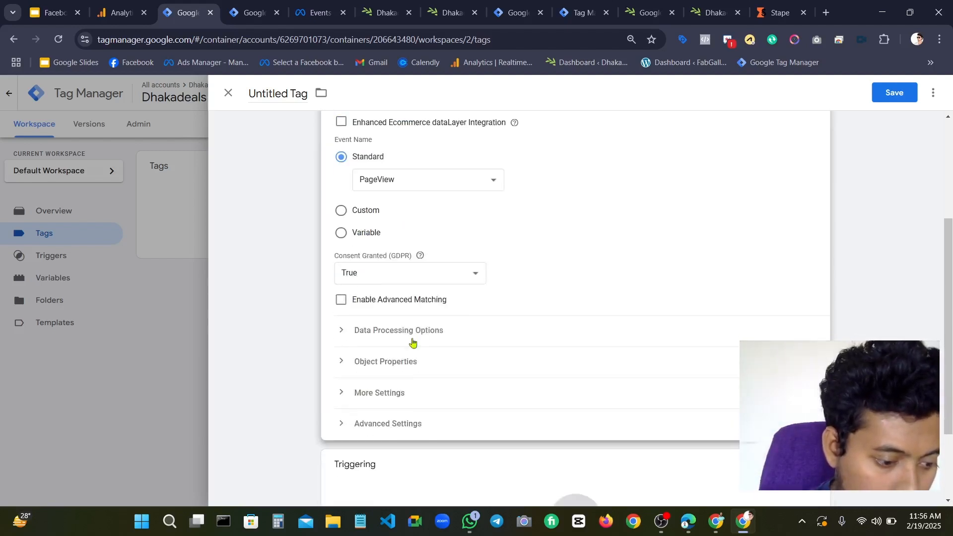
click(470, 389)
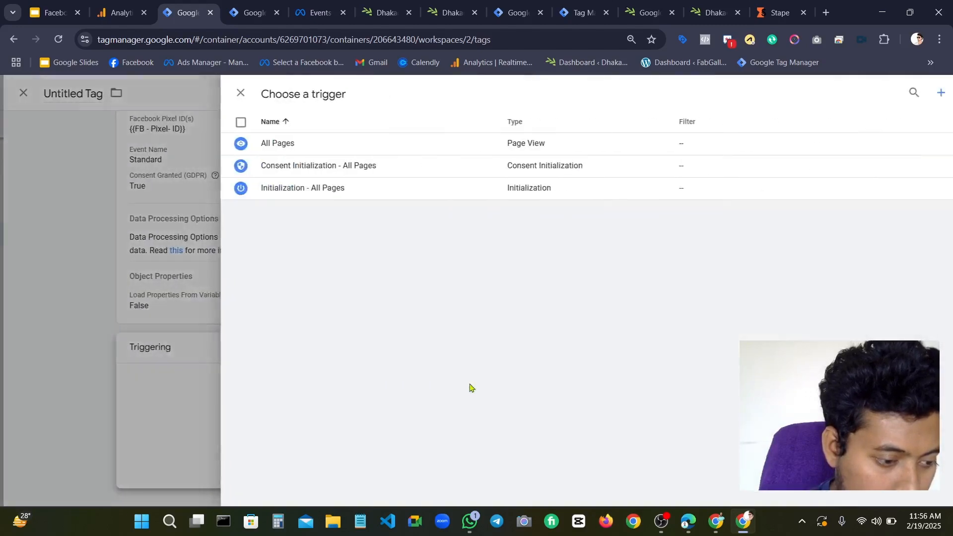
click(308, 204)
scroll(527, 298, up, 2)
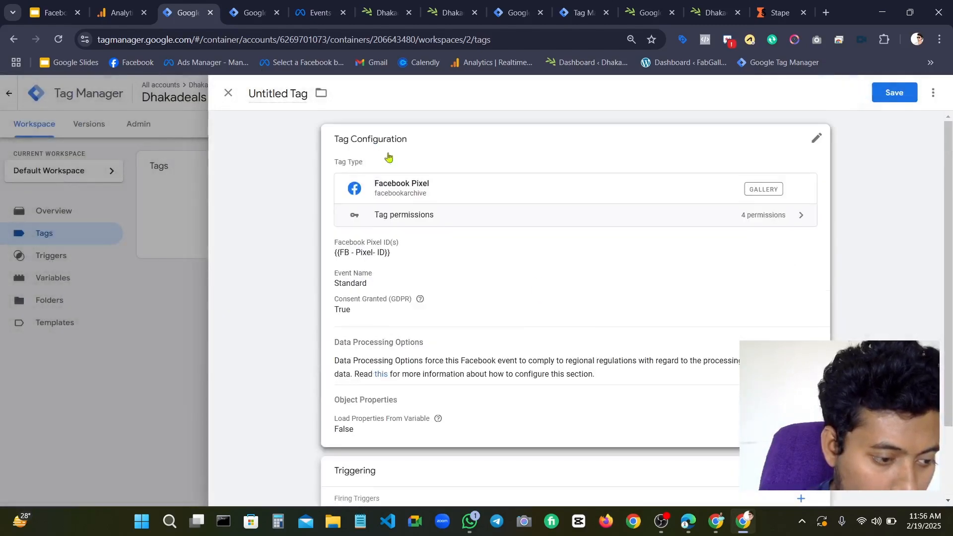
Name the tag "FB - Base Code All Pages - Tag" and save it
click(287, 97)
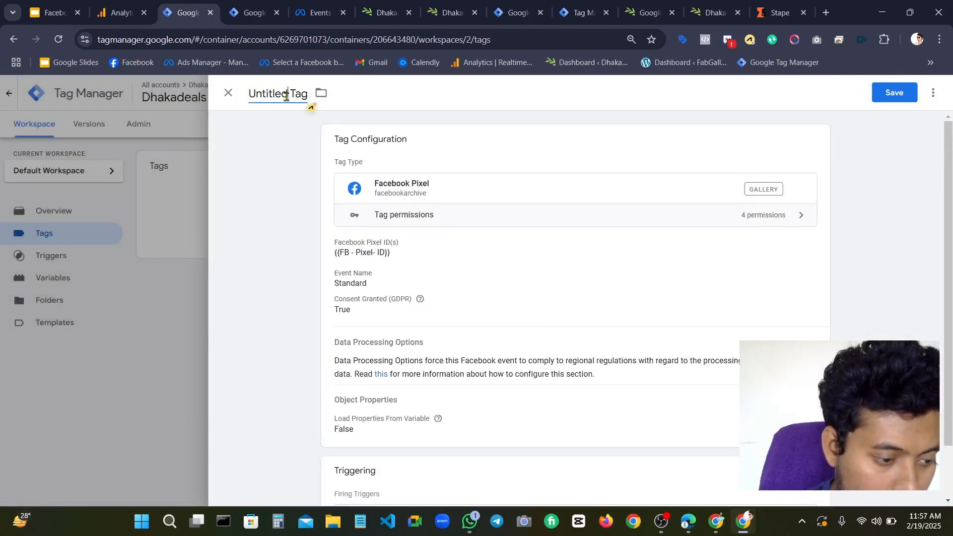
key(BackSpace)
key(BackSpace)
key(BackSpace)
key(BackSpace)
key(BackSpace)
key(BackSpace)
key(BackSpace)
key(BackSpace)
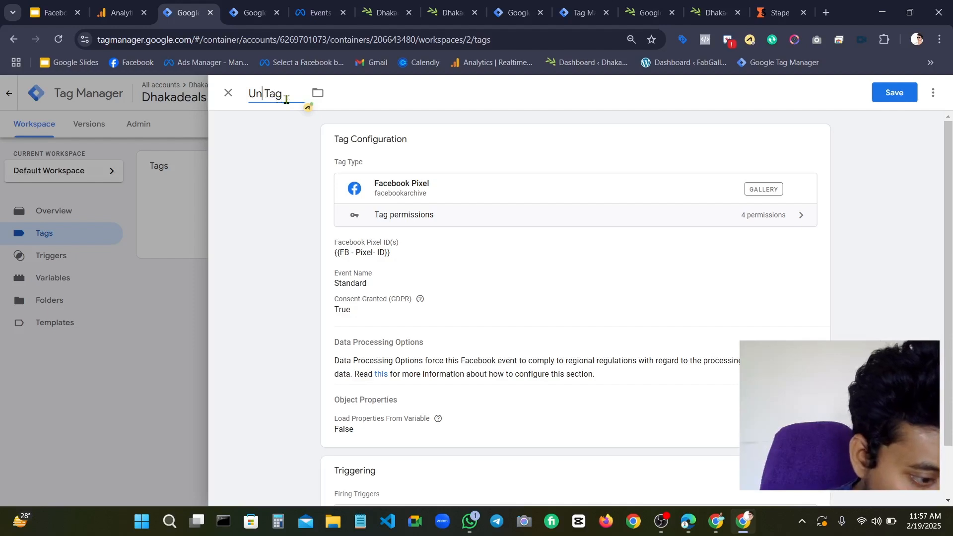
text(FB - )
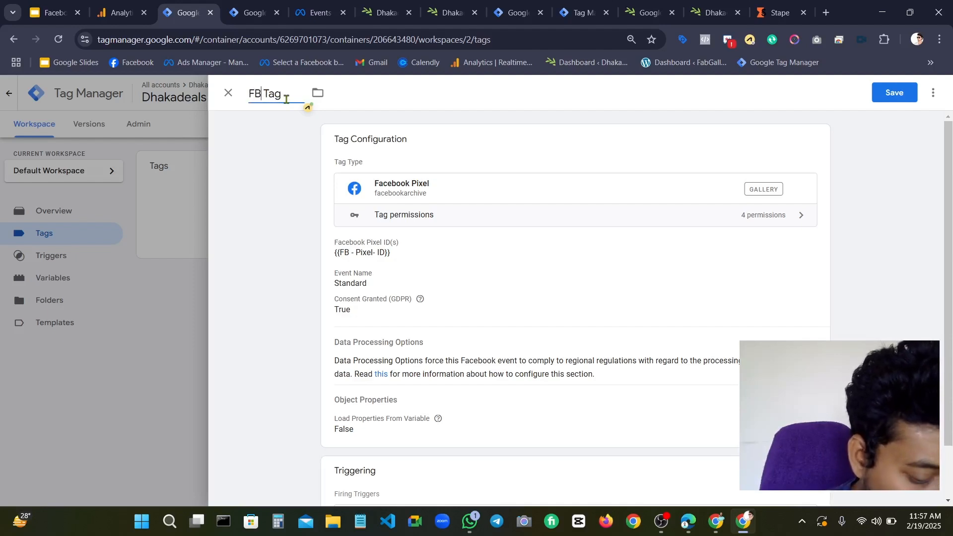
text(Base)
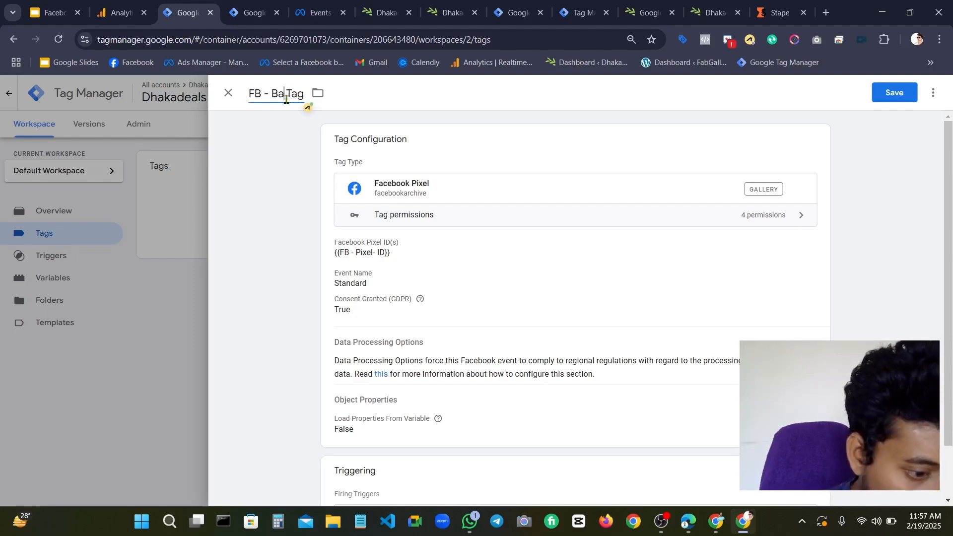
text( Code  )
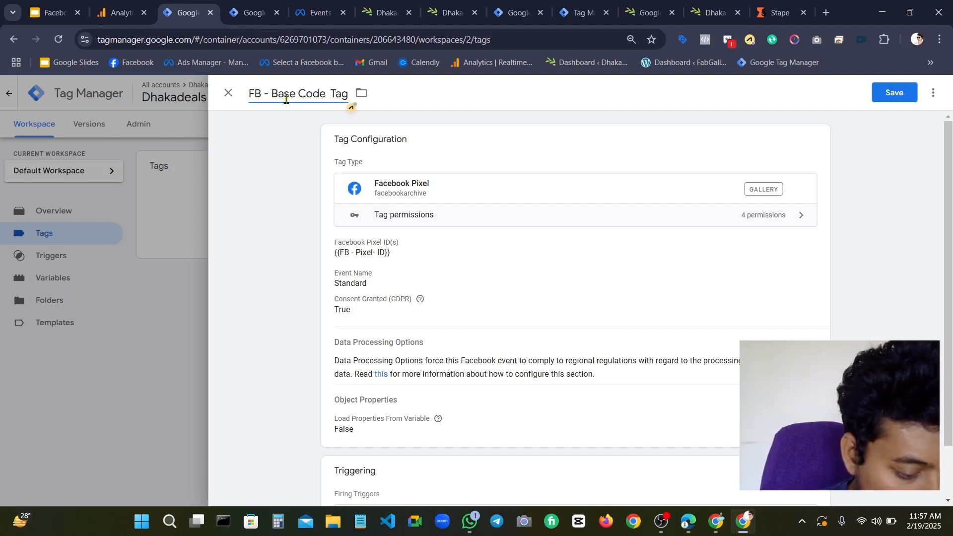
text(A)
text(ll Page)
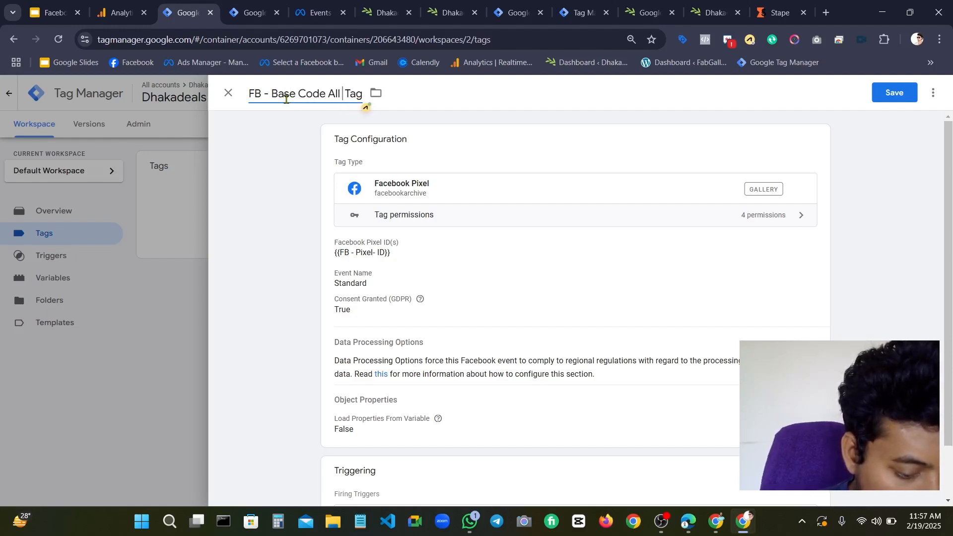
text(s)
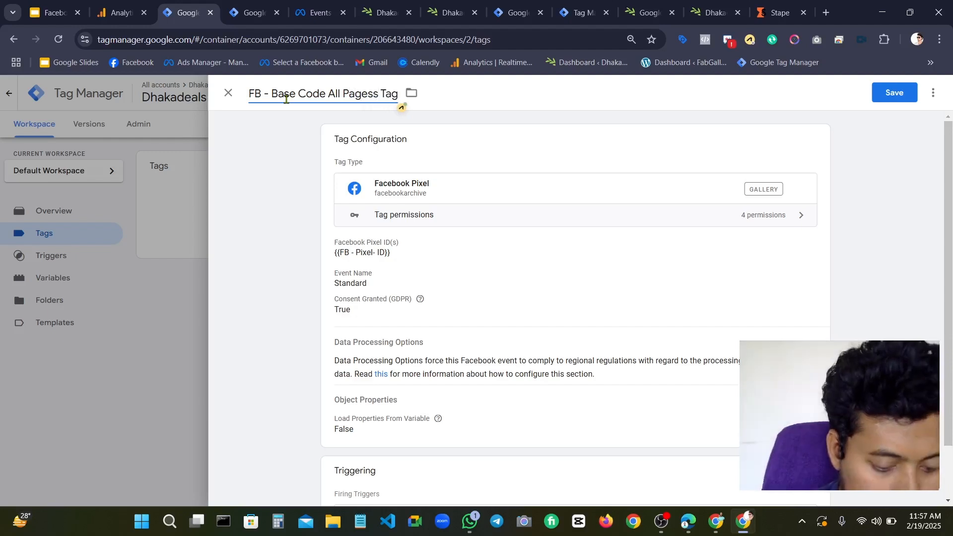
text( -)
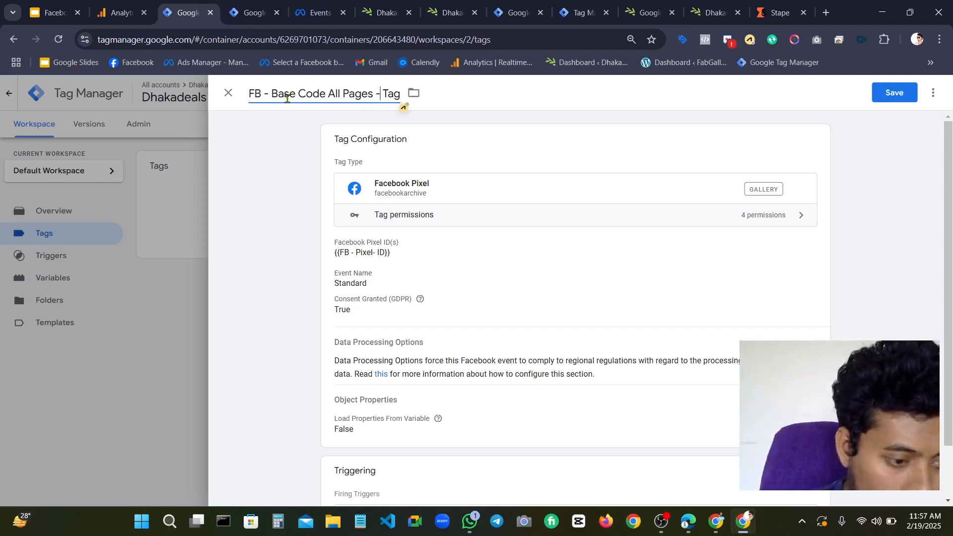
click(876, 100)
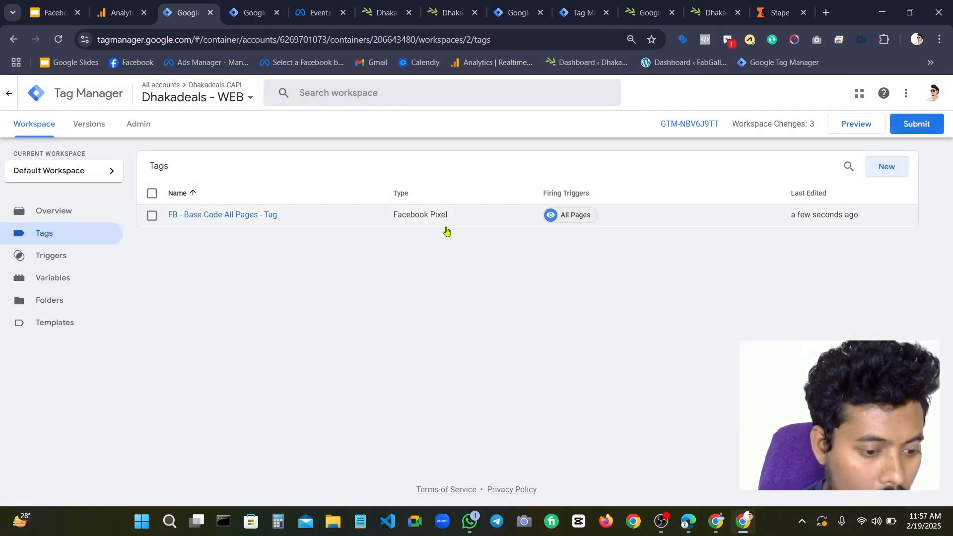
Publish the workspace changes without a version description, and return to the workspace's tag list
click(913, 124)
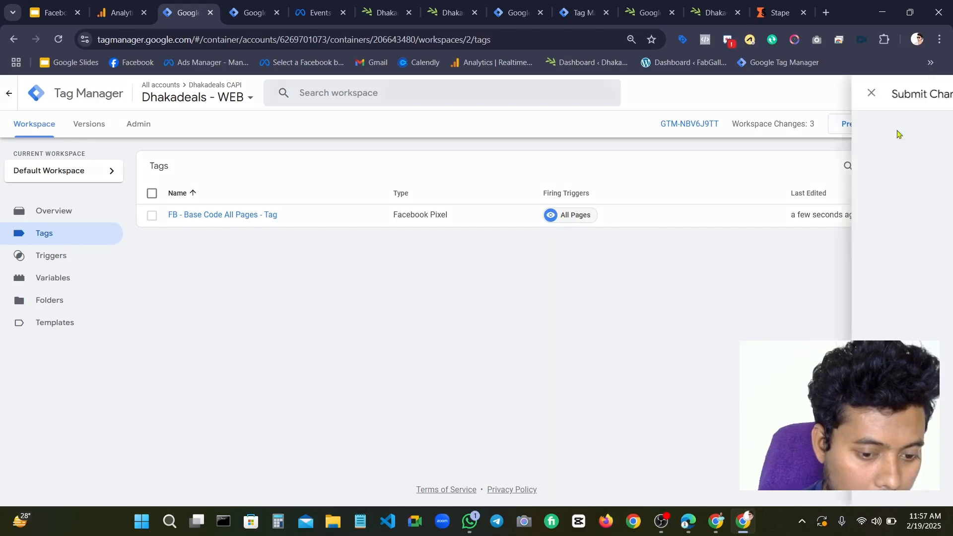
click(908, 101)
click(630, 419)
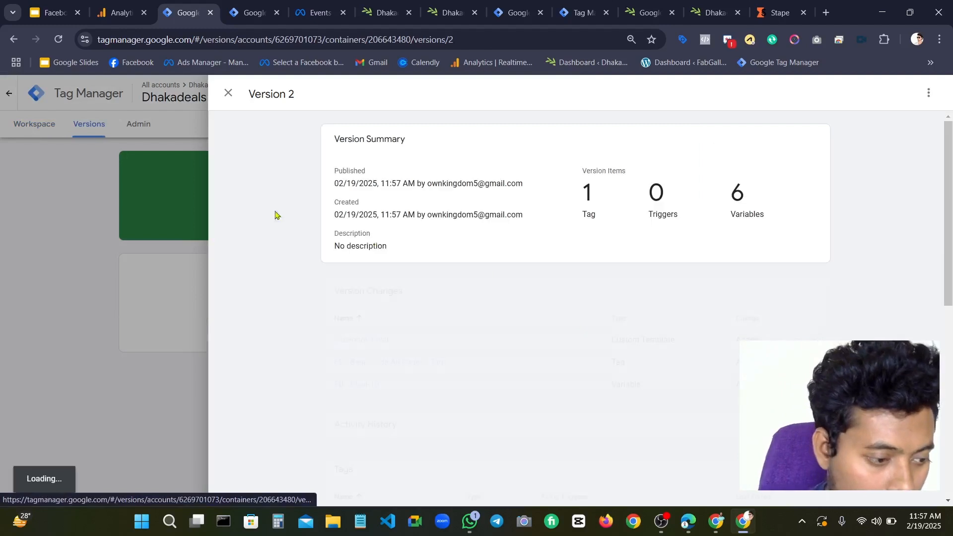
click(30, 125)
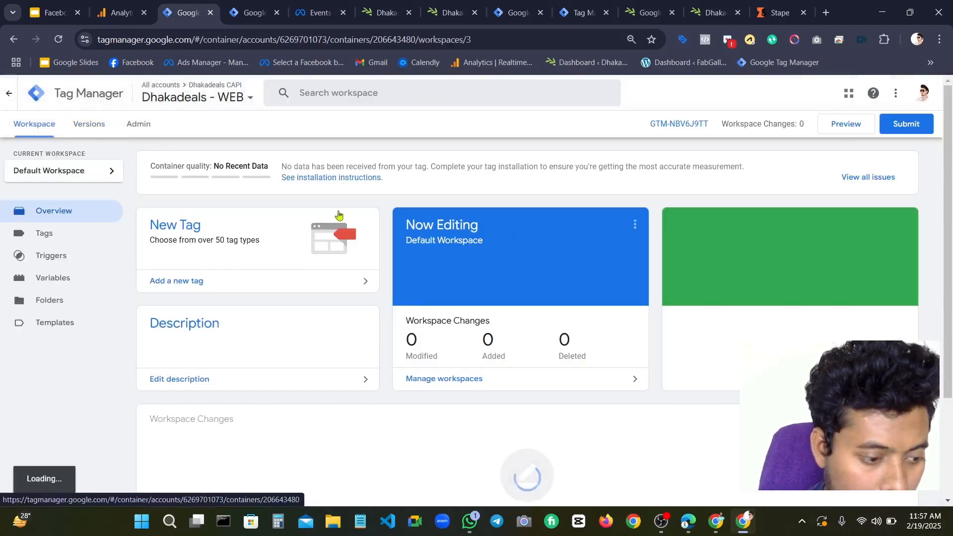
click(52, 243)
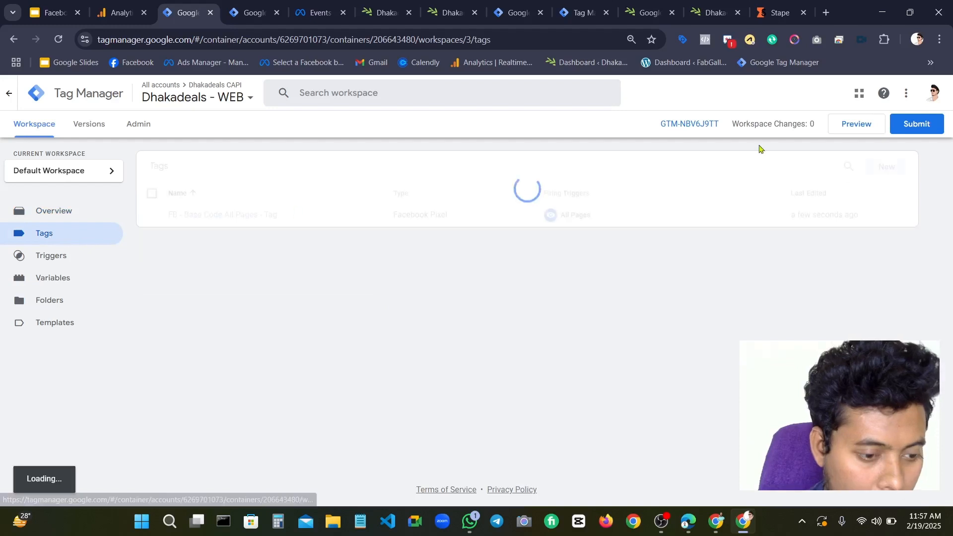
Switch to the dhakadeals.xyz storefront and reload its home page
click(694, 7)
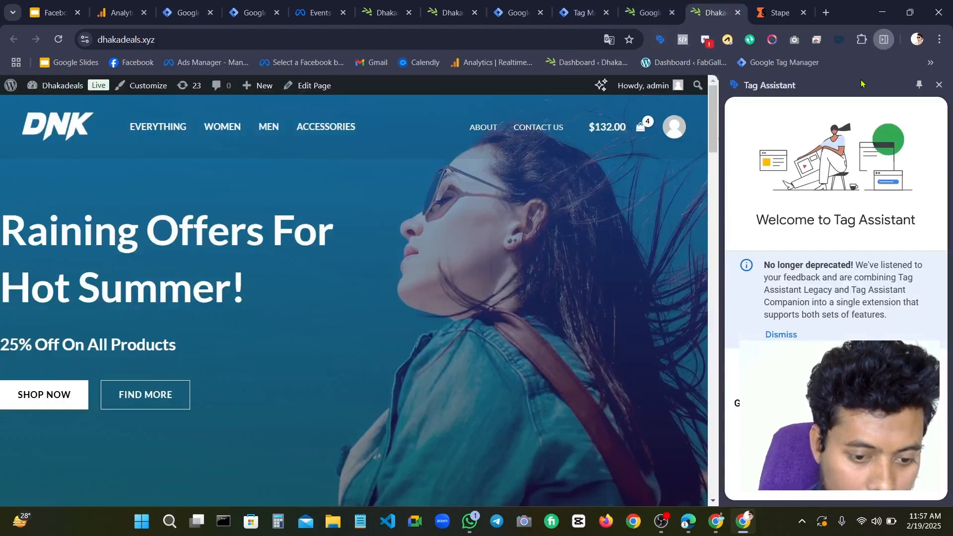
click(58, 39)
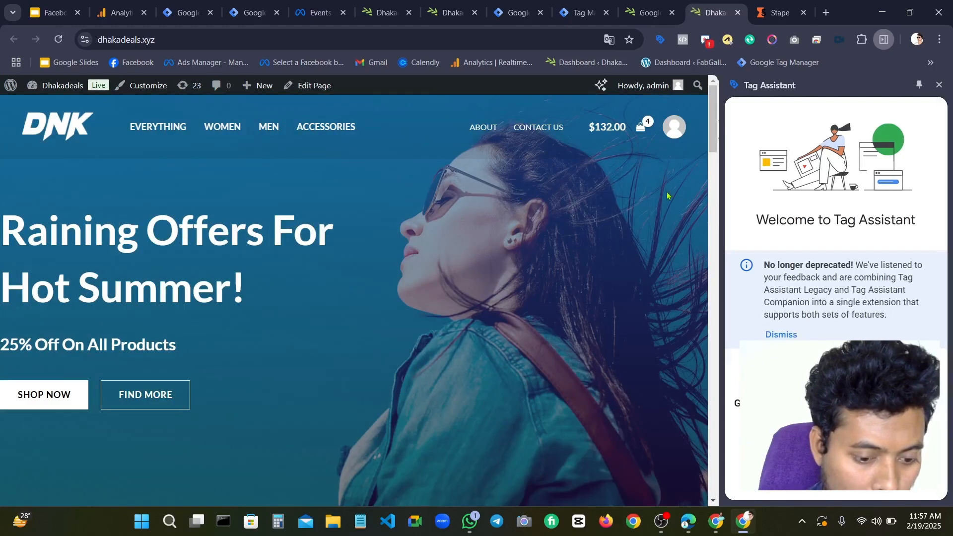
Check the storefront home page for a pixel with Meta Pixel Helper
click(682, 40)
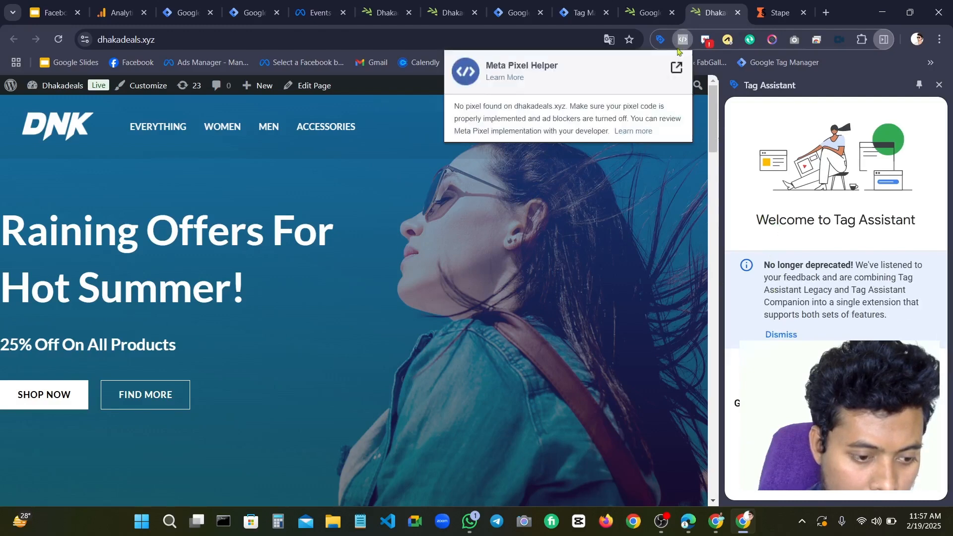
click(613, 211)
Close the Tag Manager preview pages and switch to the tag list of the Dhakadeals - WEB container
click(676, 5)
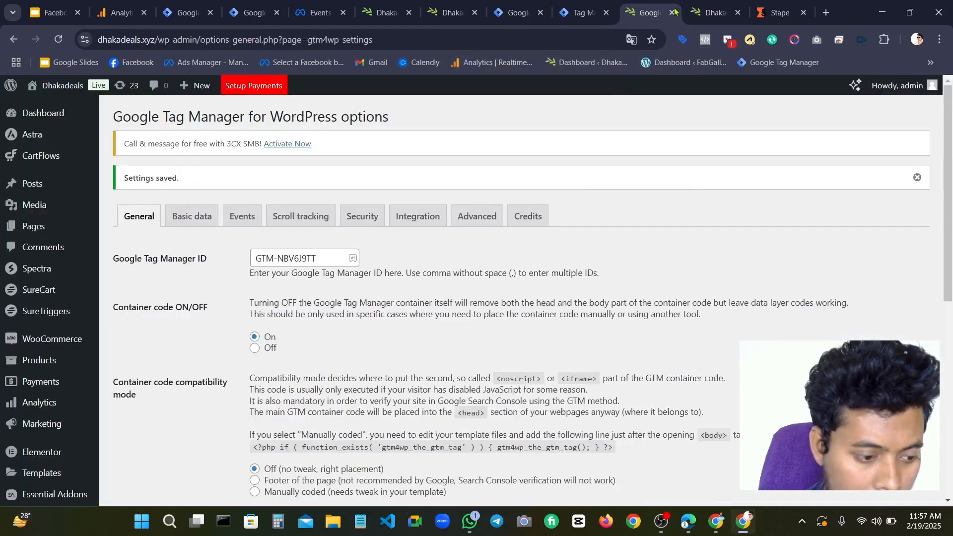
click(582, 9)
click(606, 12)
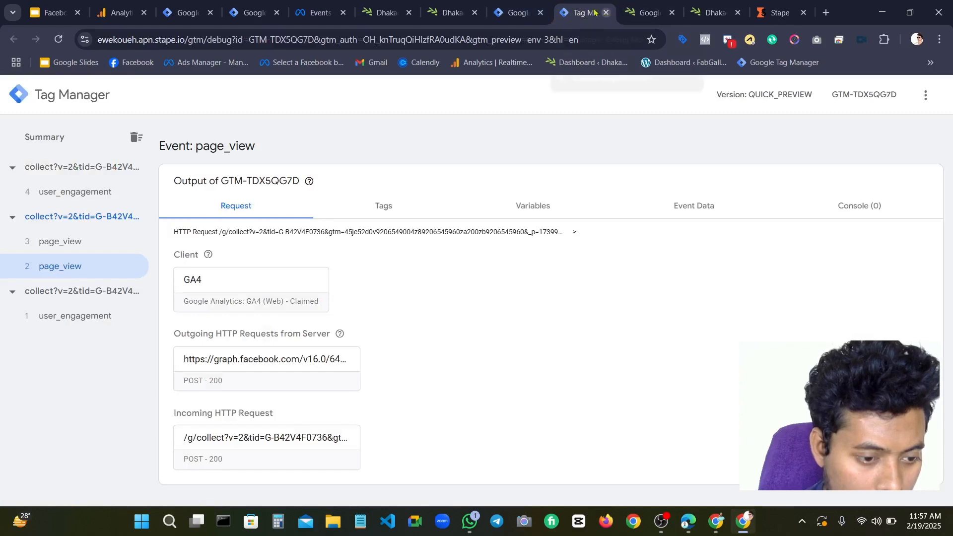
click(540, 15)
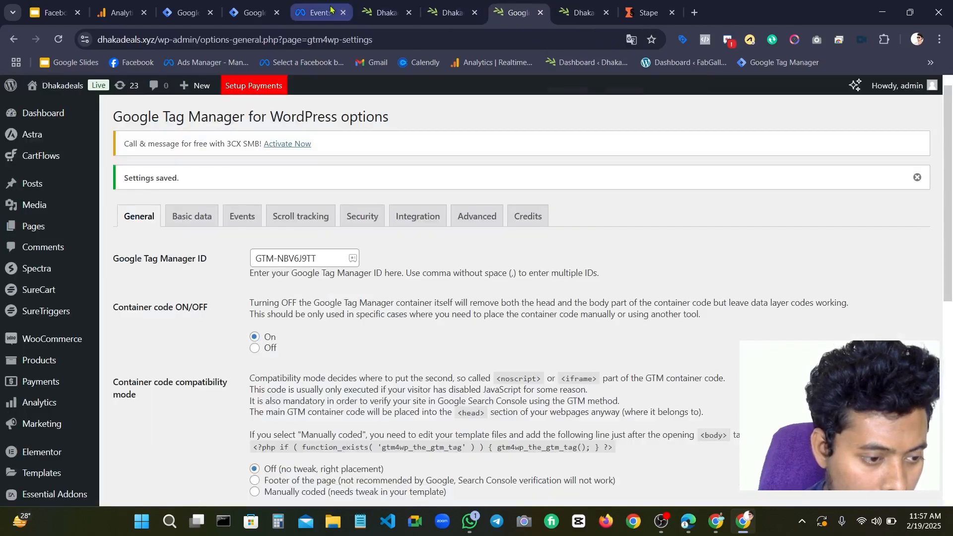
click(327, 13)
click(253, 13)
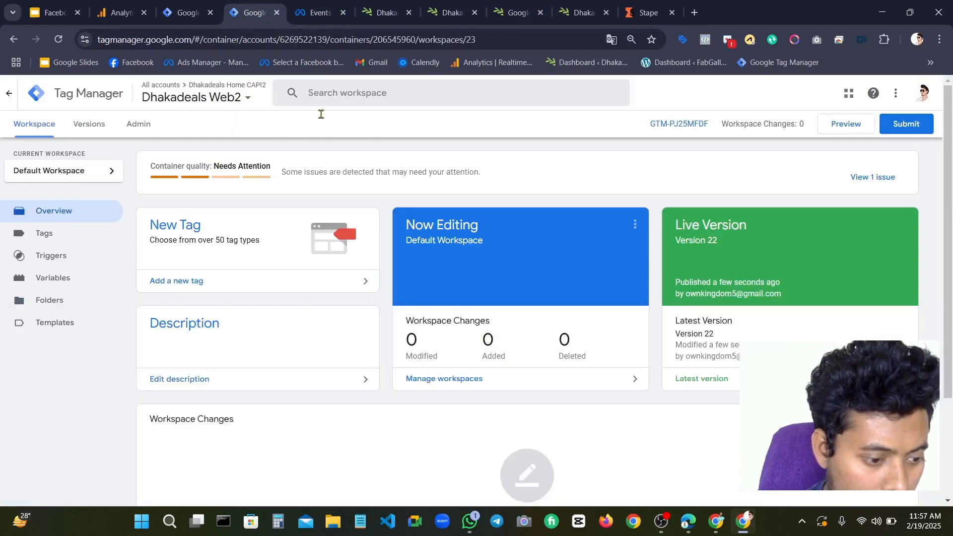
click(242, 4)
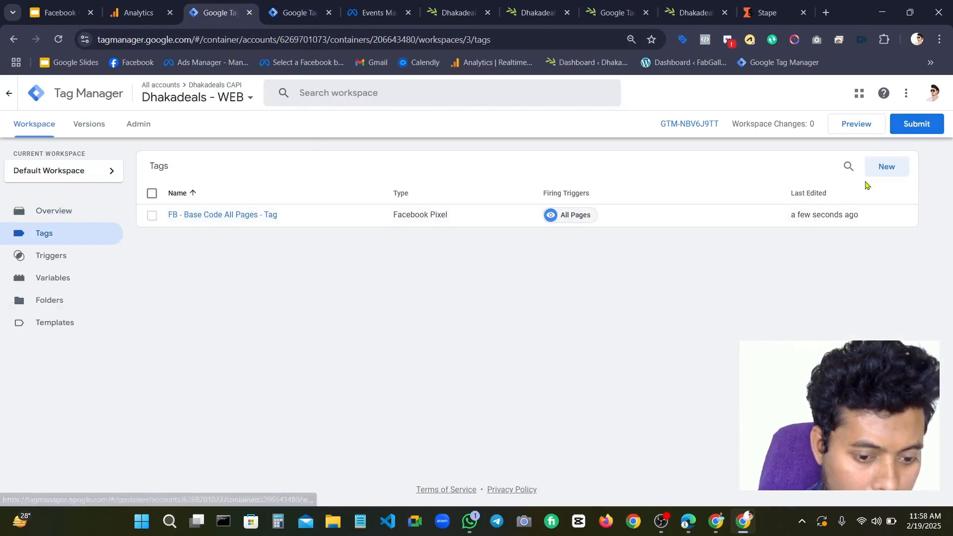
Review the configuration and firing trigger of the FB - Base Code All Pages - Tag, and return to the tag list
click(261, 225)
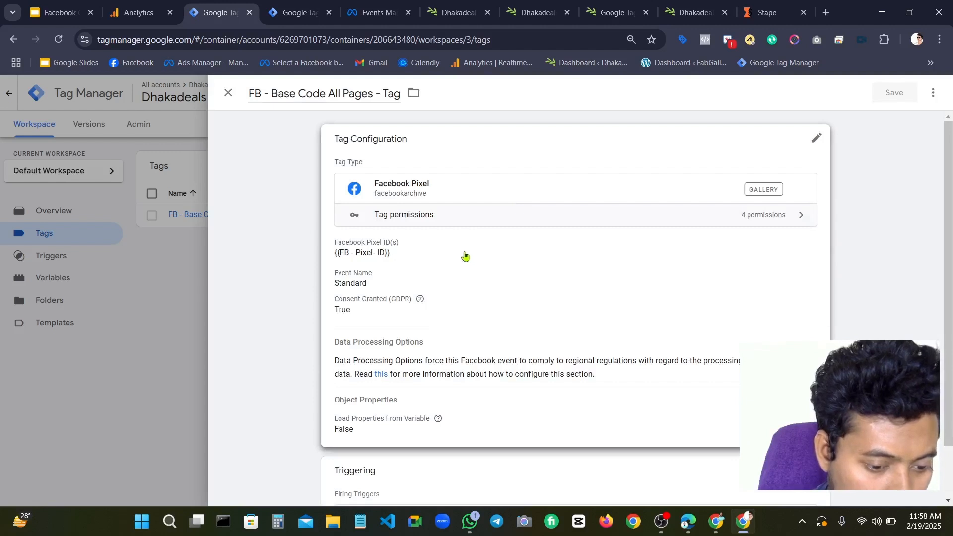
scroll(463, 256, down, 2)
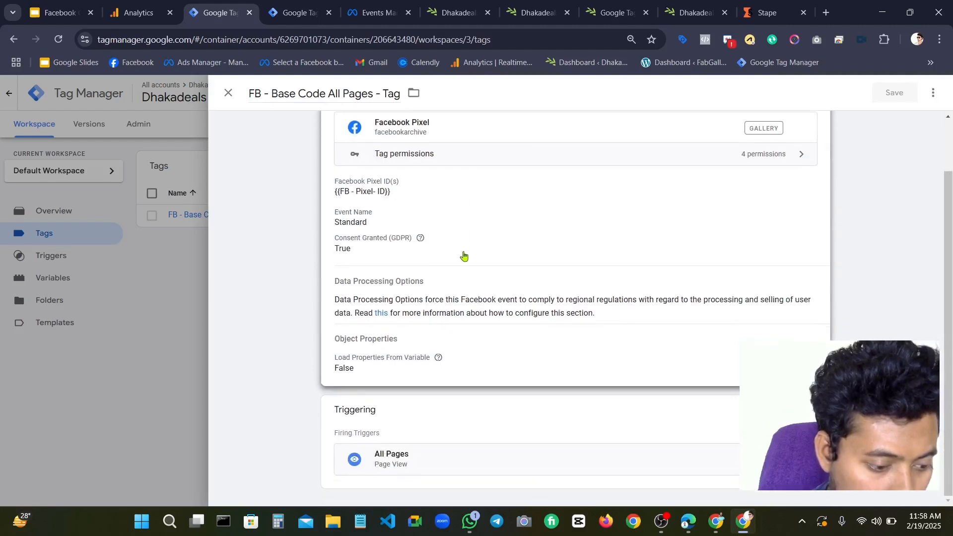
scroll(464, 256, up, 2)
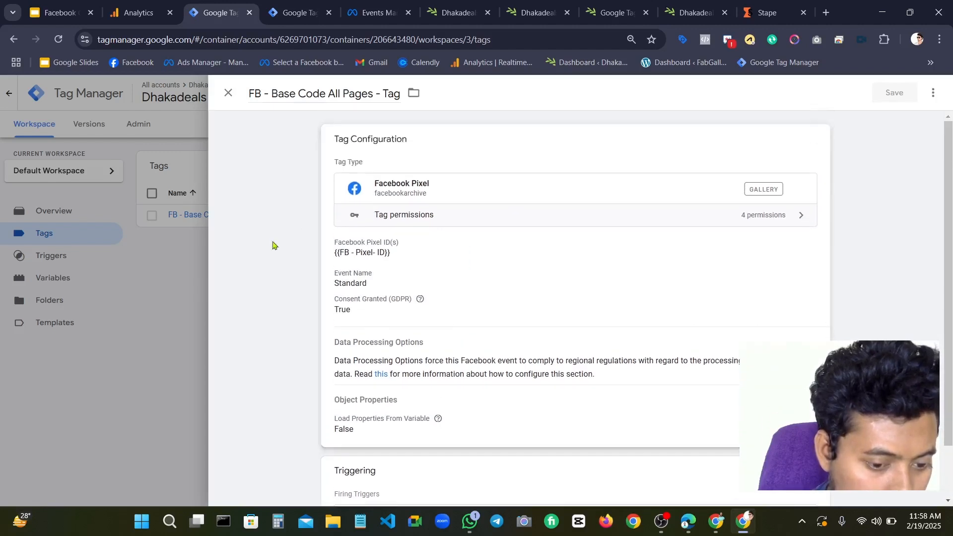
click(187, 267)
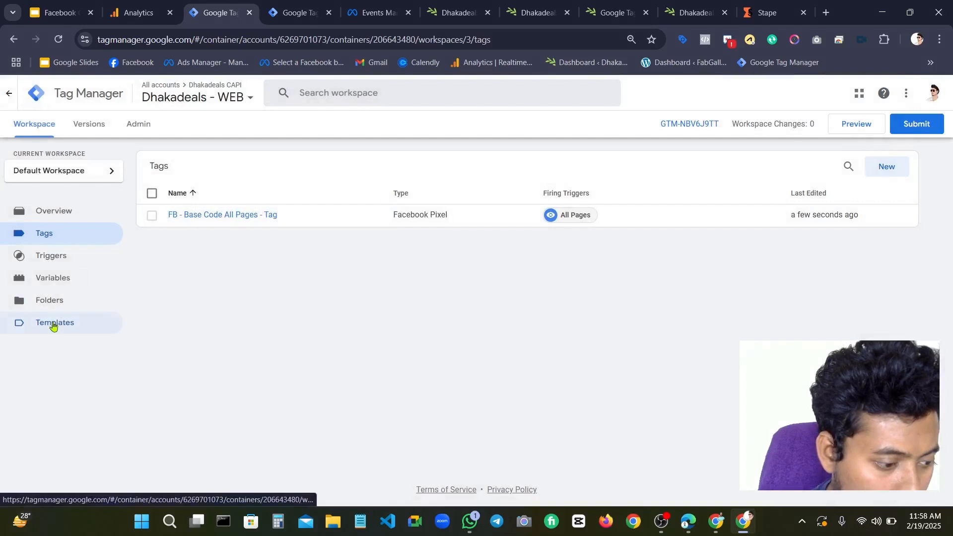
Inspect the container's Facebook Pixel template and the FB - Pixel- ID variable without changing either
click(53, 323)
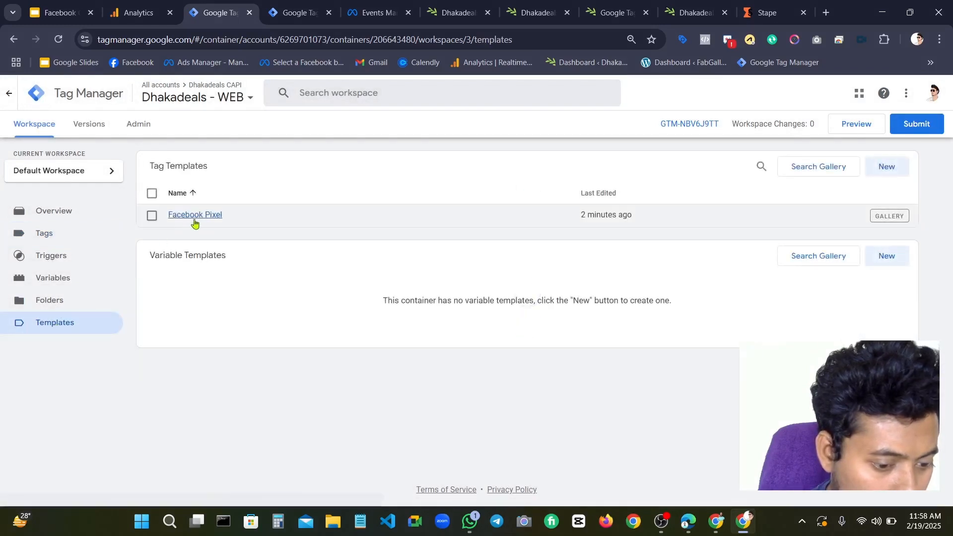
click(194, 217)
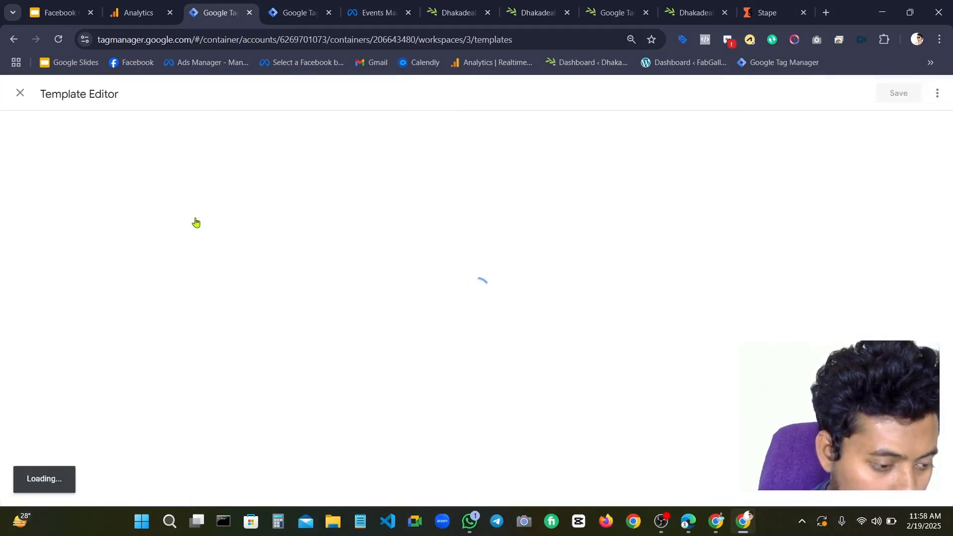
click(24, 100)
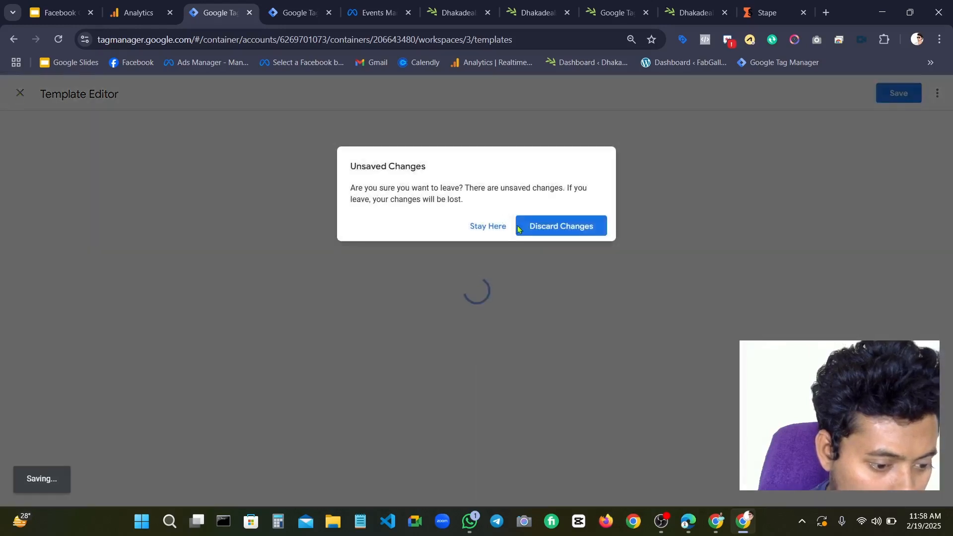
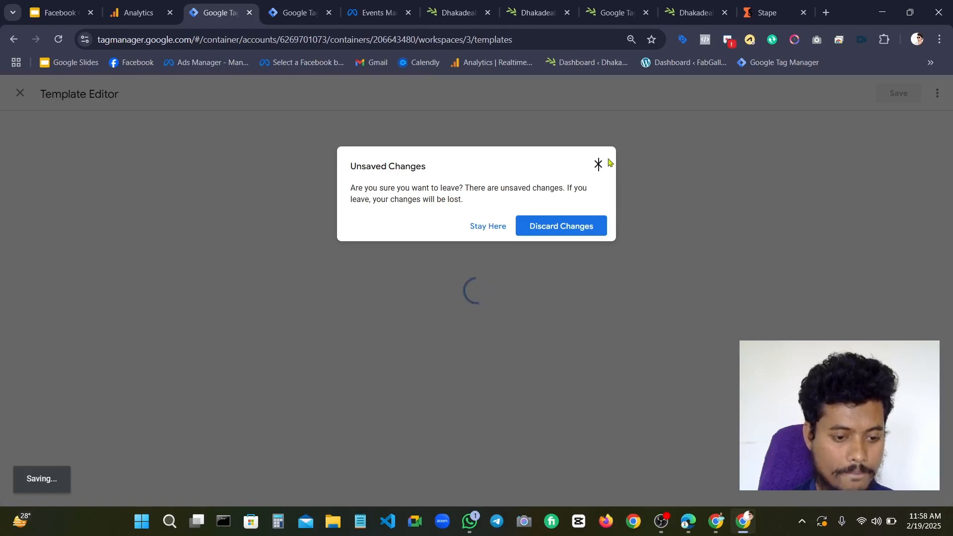
click(599, 165)
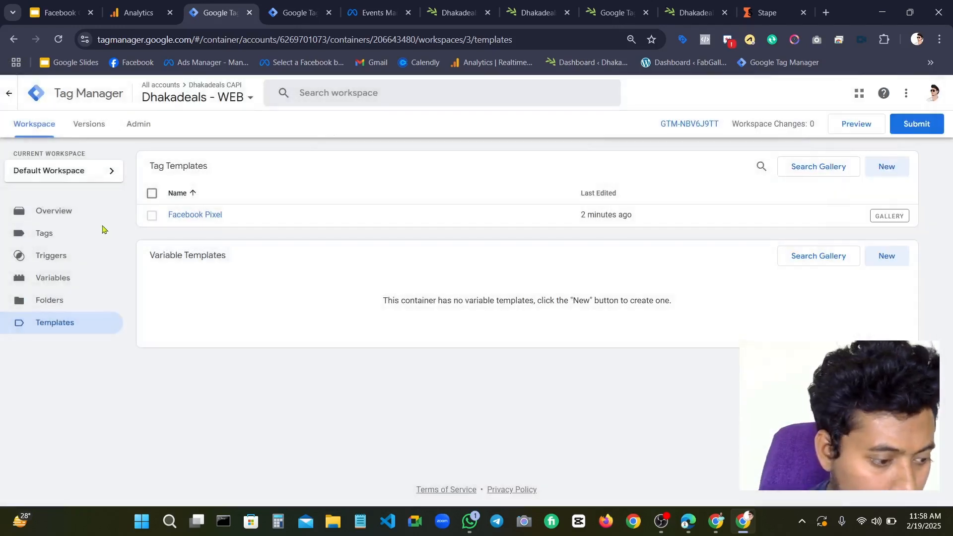
click(60, 277)
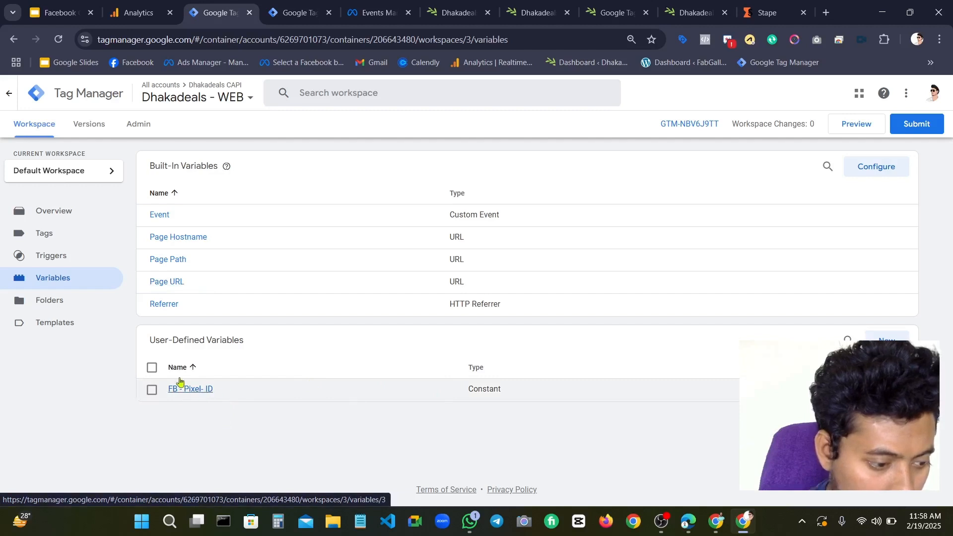
click(175, 389)
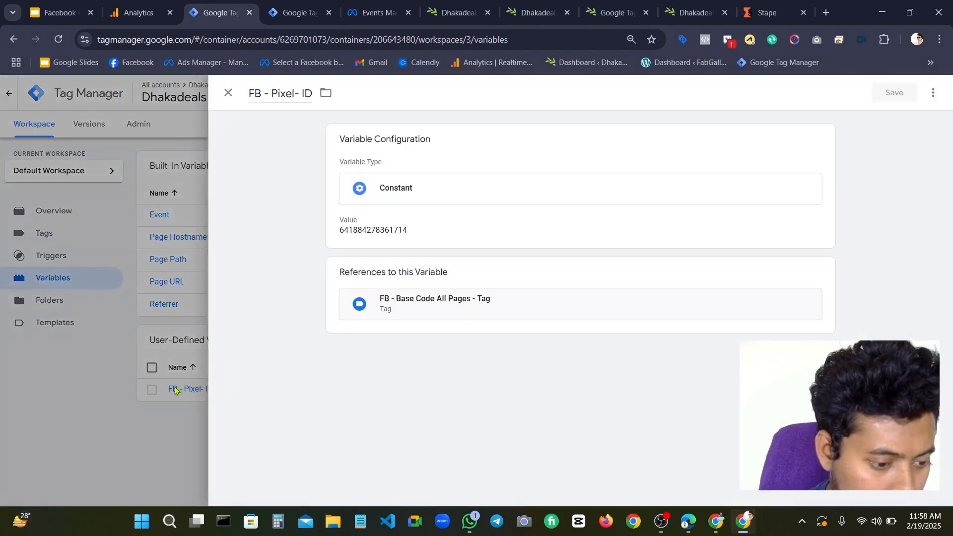
click(108, 397)
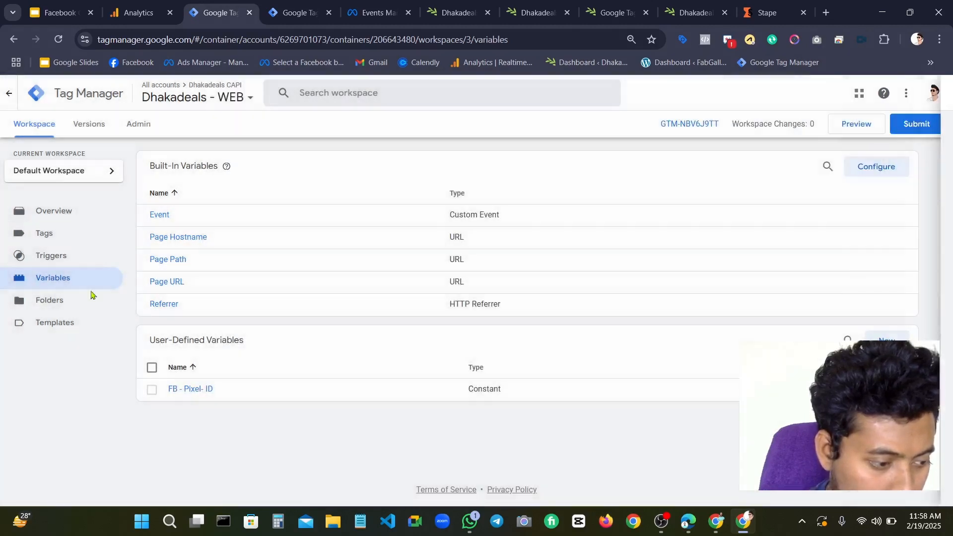
Start a new tag in the Dhakadeals - WEB container with Google Tag as its tag type
click(58, 240)
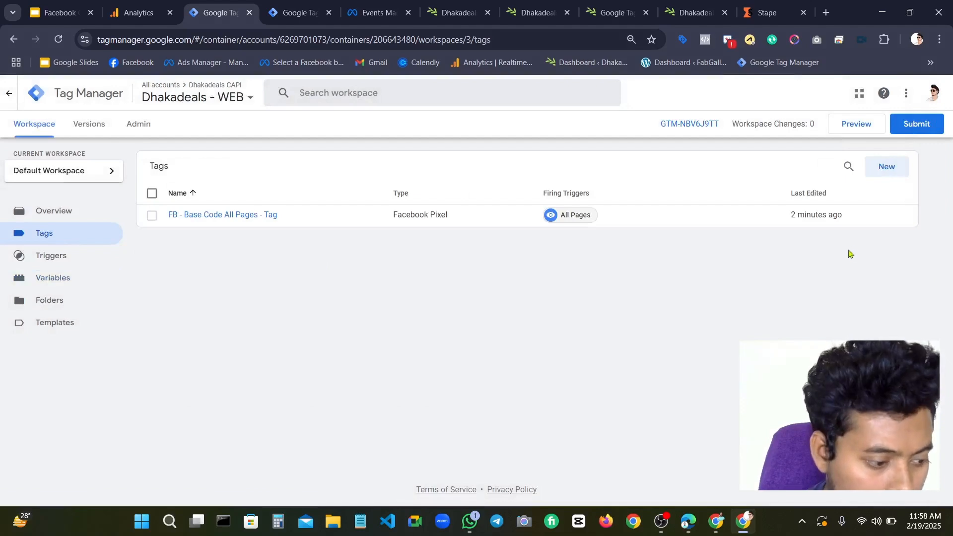
click(881, 165)
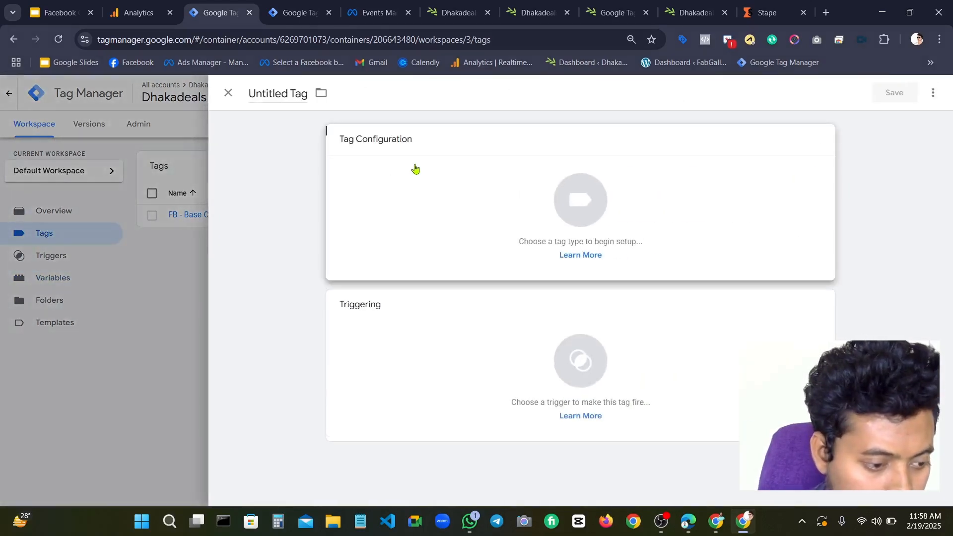
click(415, 169)
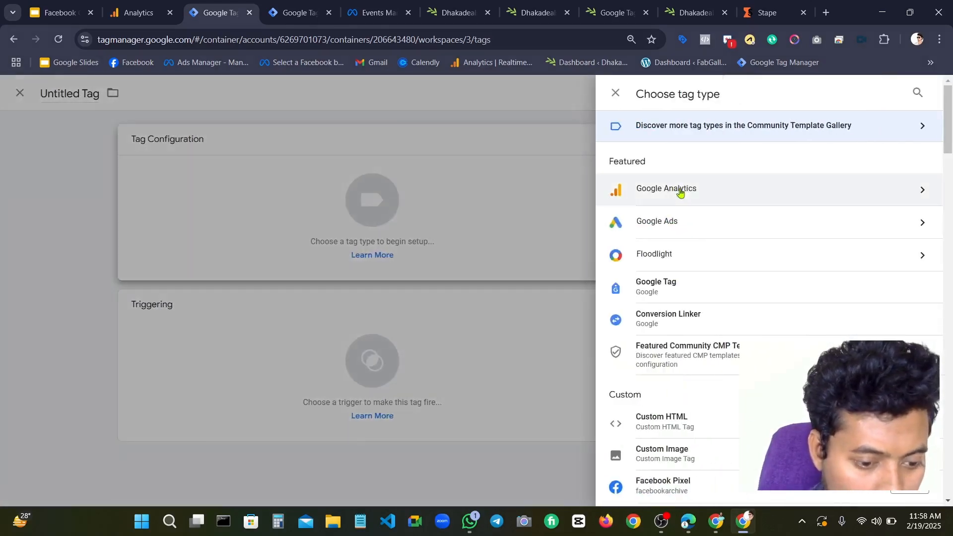
click(670, 289)
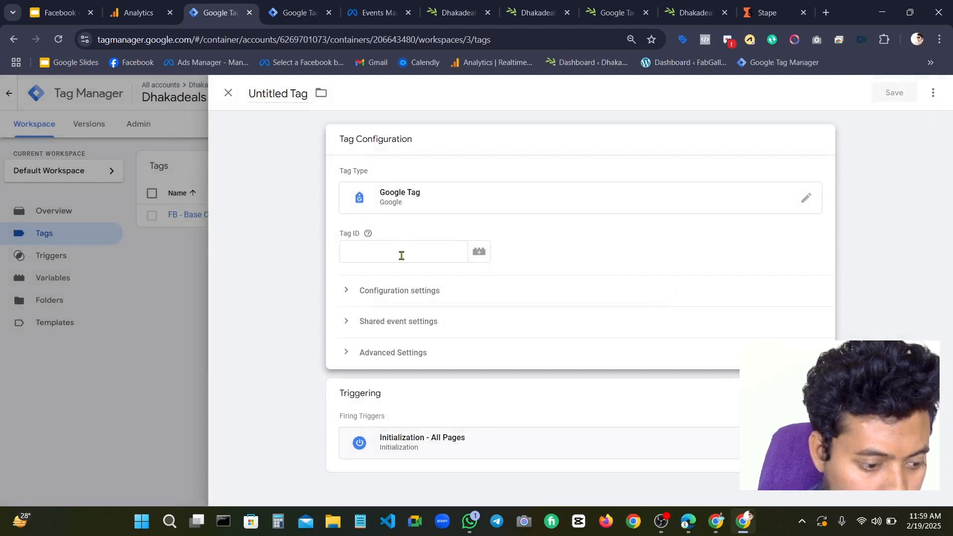
click(402, 256)
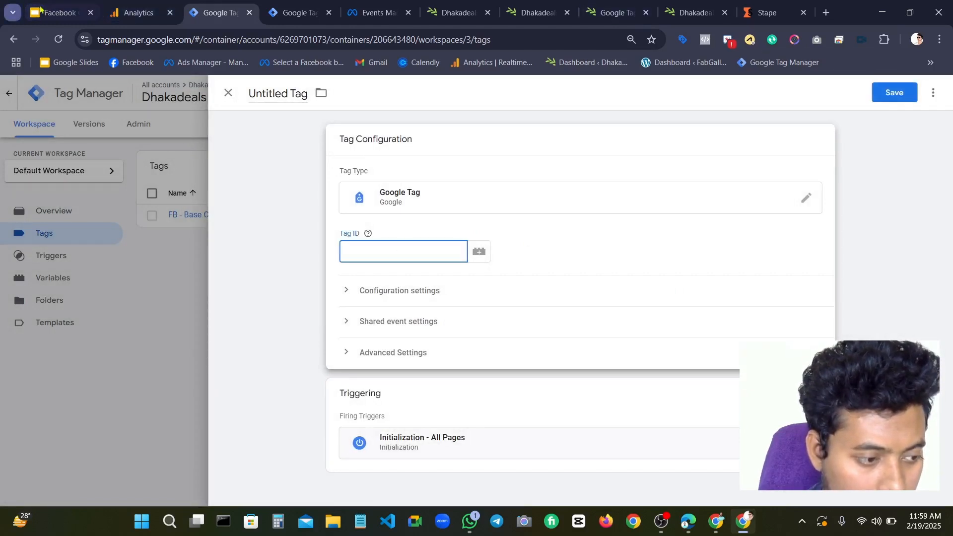
Highlight Measurement ID (GA4) on the setup slide, and copy the Dhakdeals Web stream's measurement ID from Google Analytics for the new tag
click(60, 13)
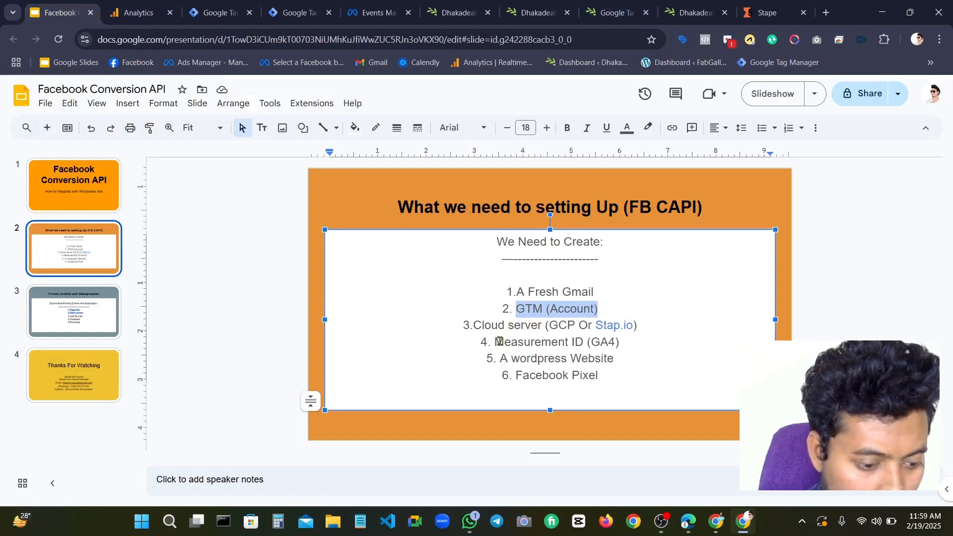
drag(497, 342, 618, 342)
click(141, 11)
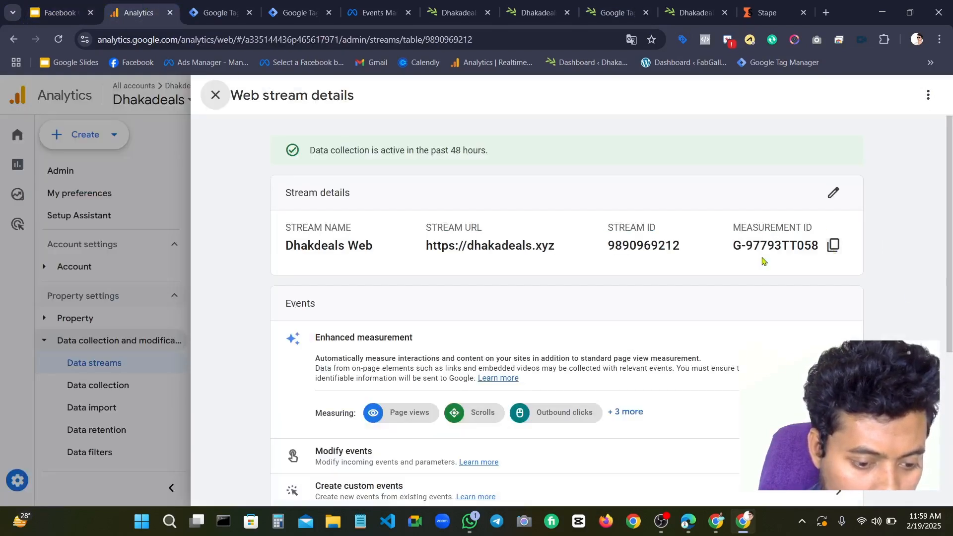
click(834, 246)
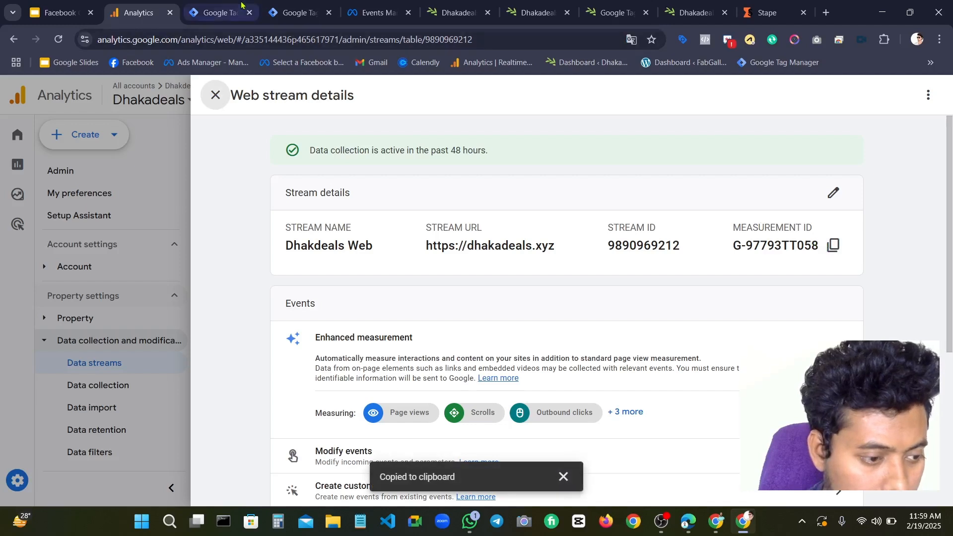
click(221, 12)
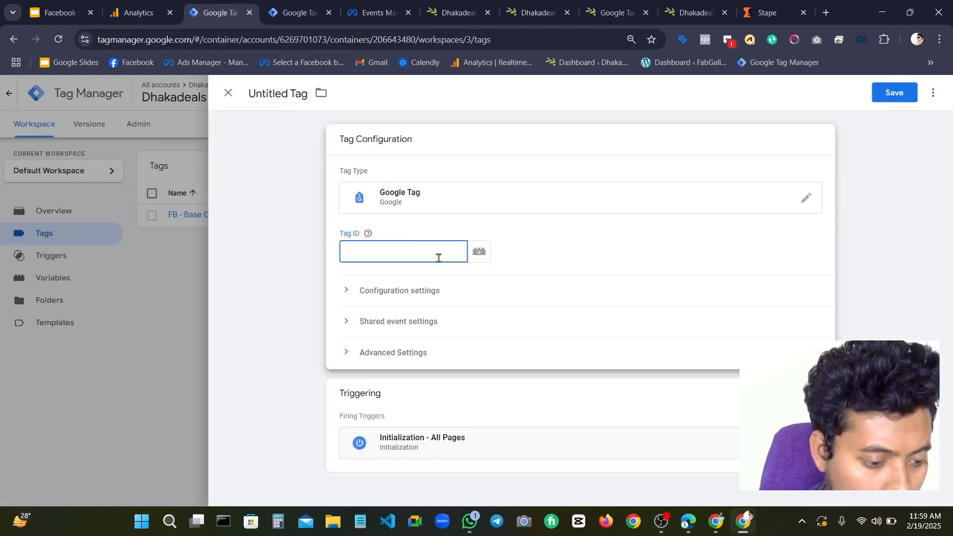
Create a new Constant variable for the Tag ID with the value G-97793TT058
click(479, 254)
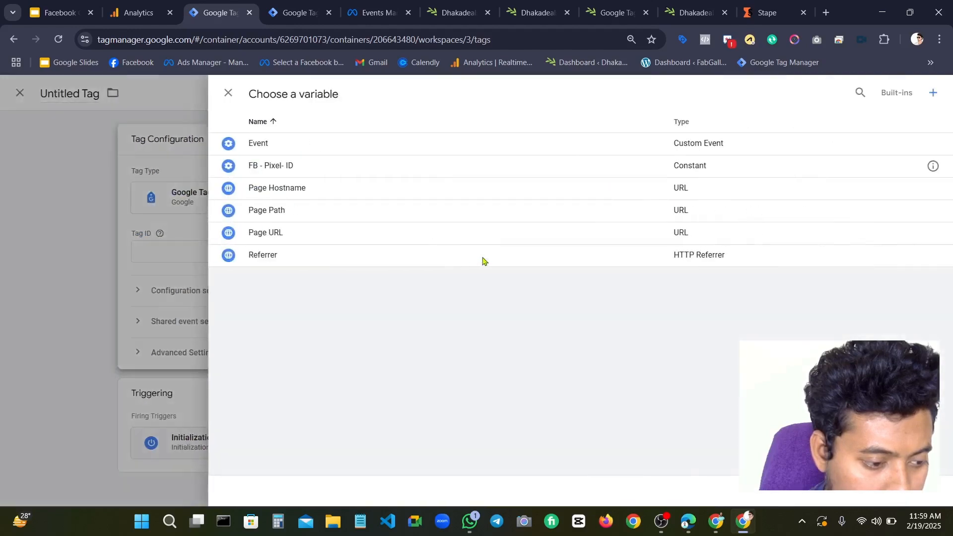
click(932, 95)
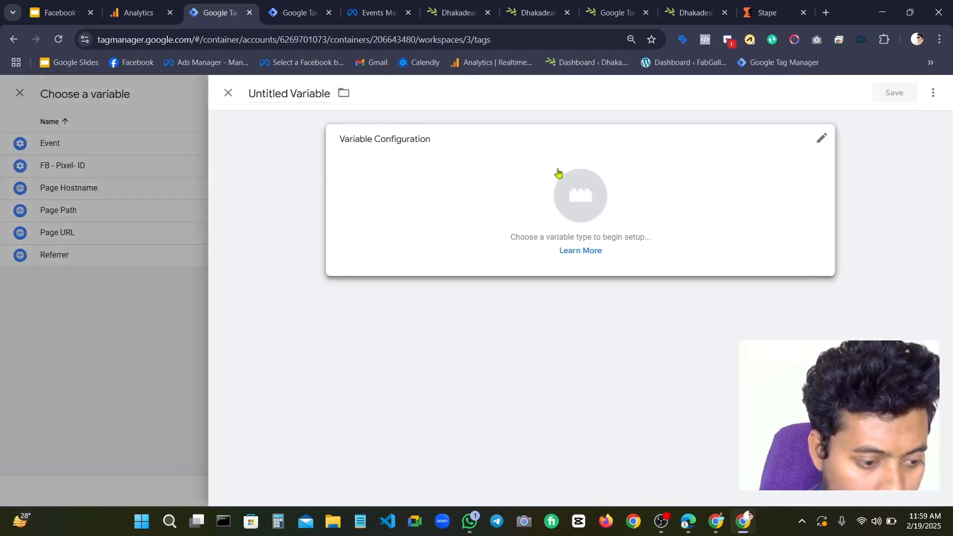
click(556, 175)
scroll(687, 310, down, 3)
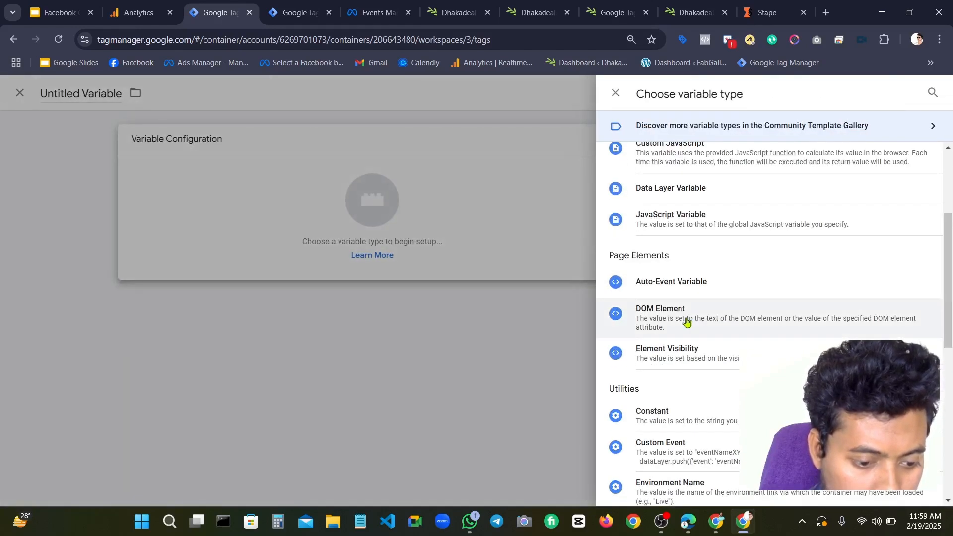
click(668, 412)
click(412, 250)
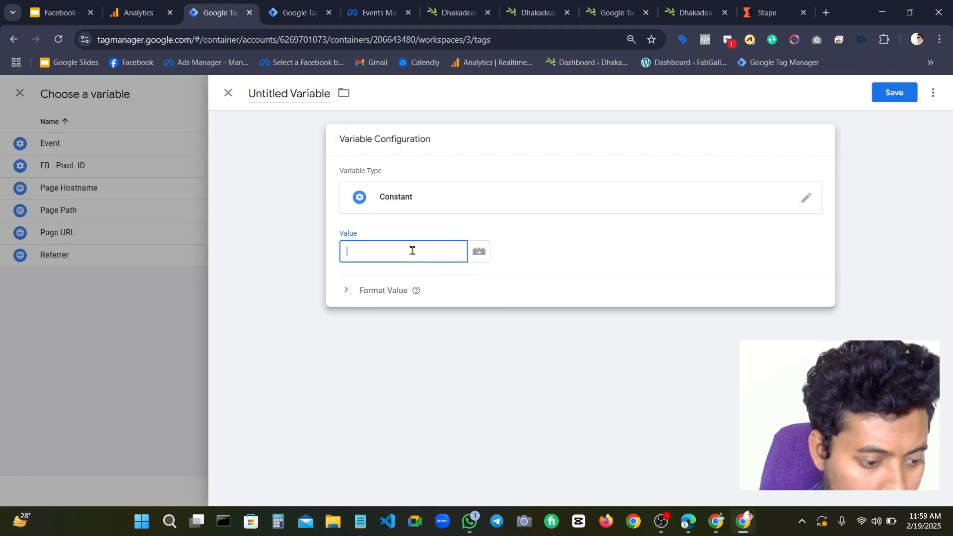
key(ctrl+v)
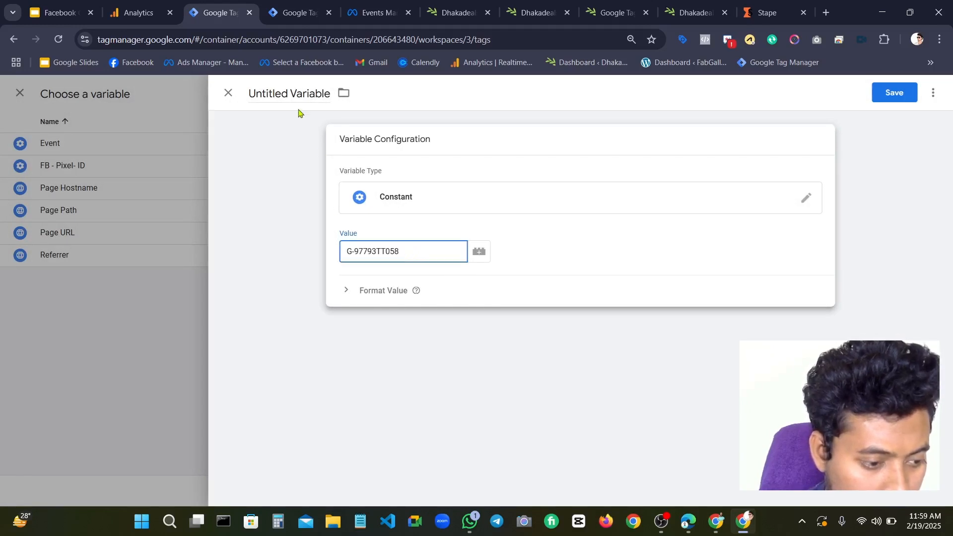
click(328, 93)
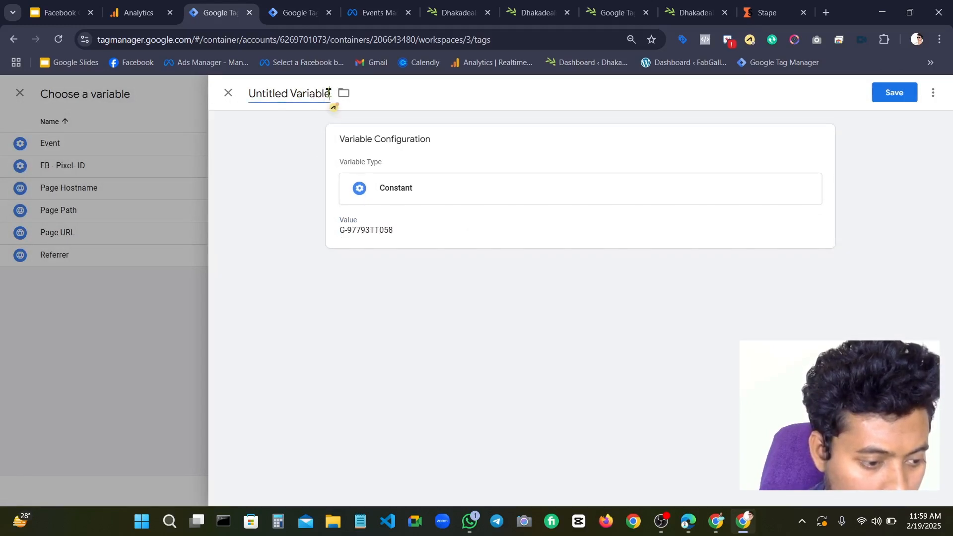
key(BackSpace)
key(BackSpace)
key(BackSpace)
key(BackSpace)
key(BackSpace)
key(BackSpace)
key(BackSpace)
key(BackSpace)
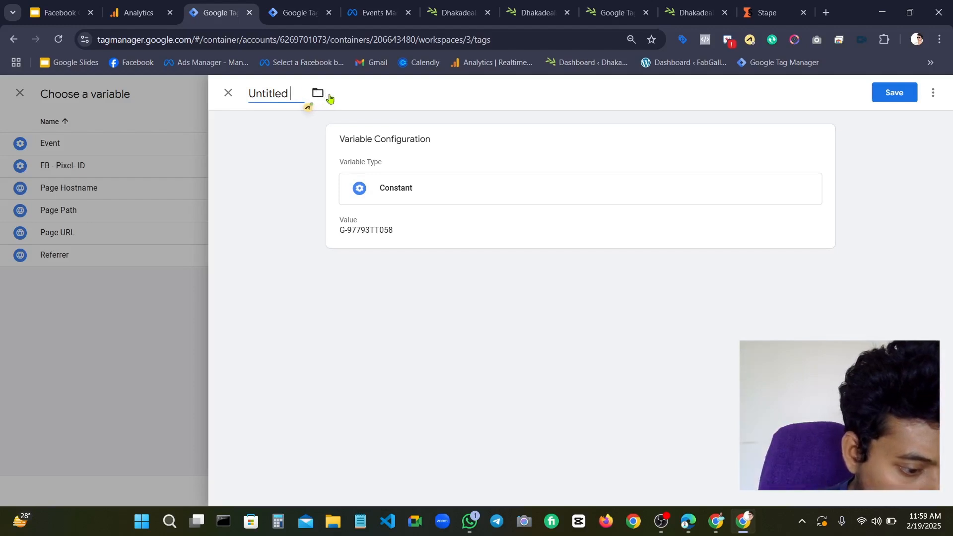
key(BackSpace)
key(BackSpace)
key(BackSpace)
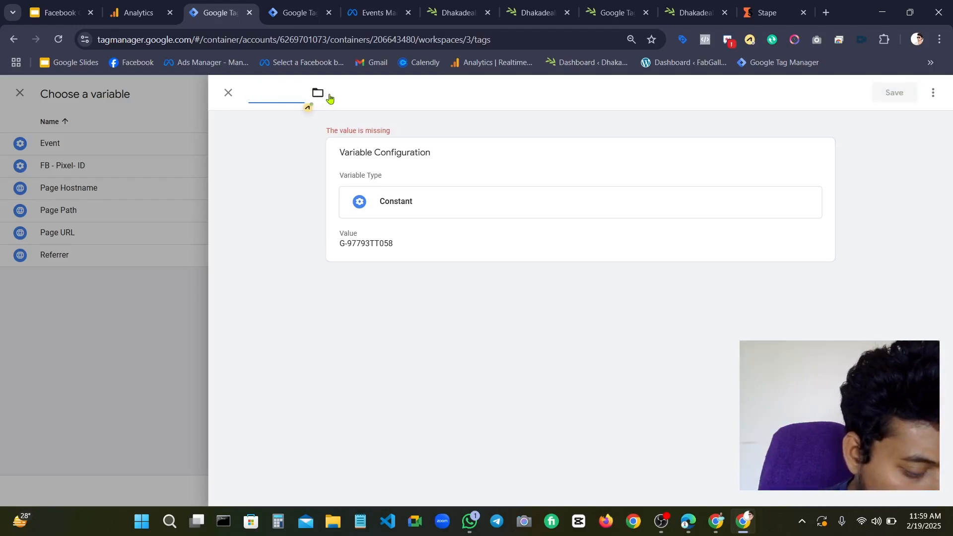
text(GA)
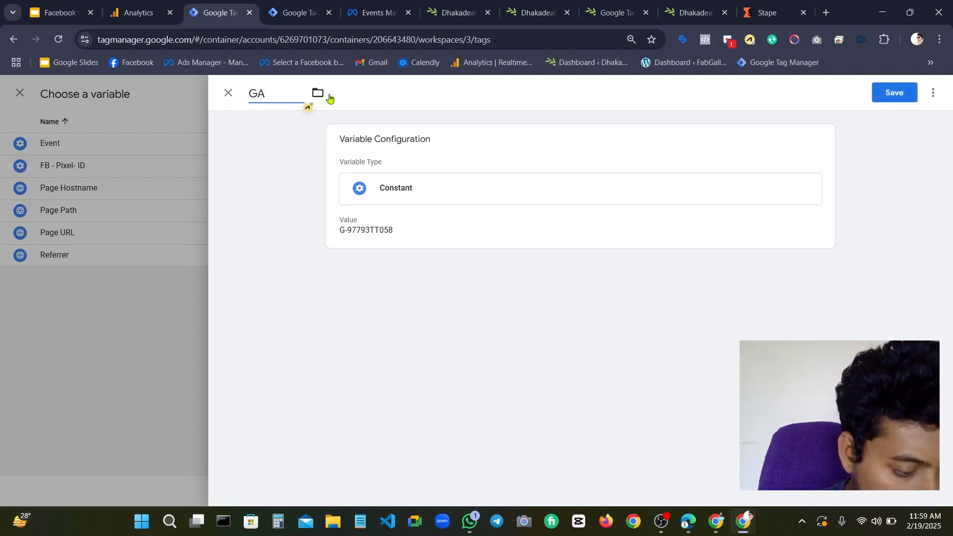
text($)
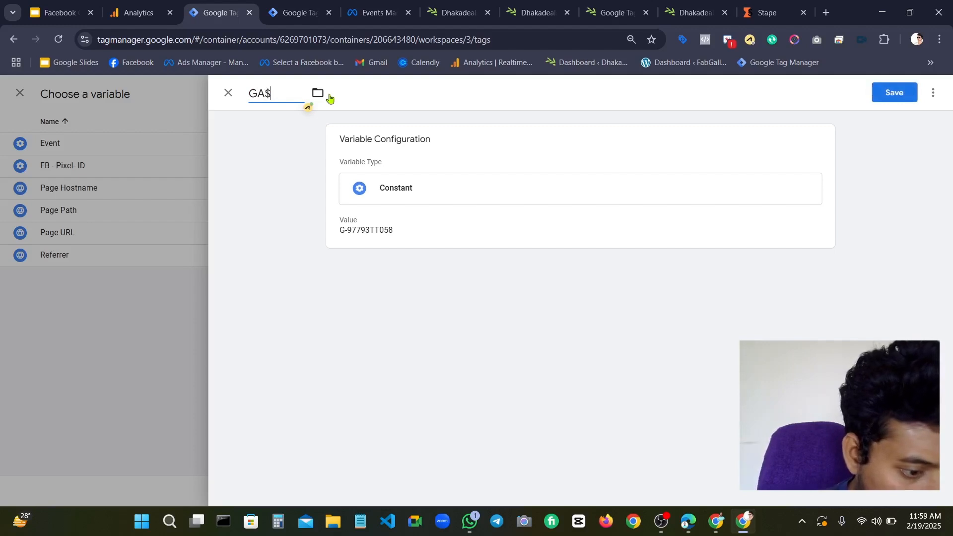
key(BackSpace)
text(4 - Bas)
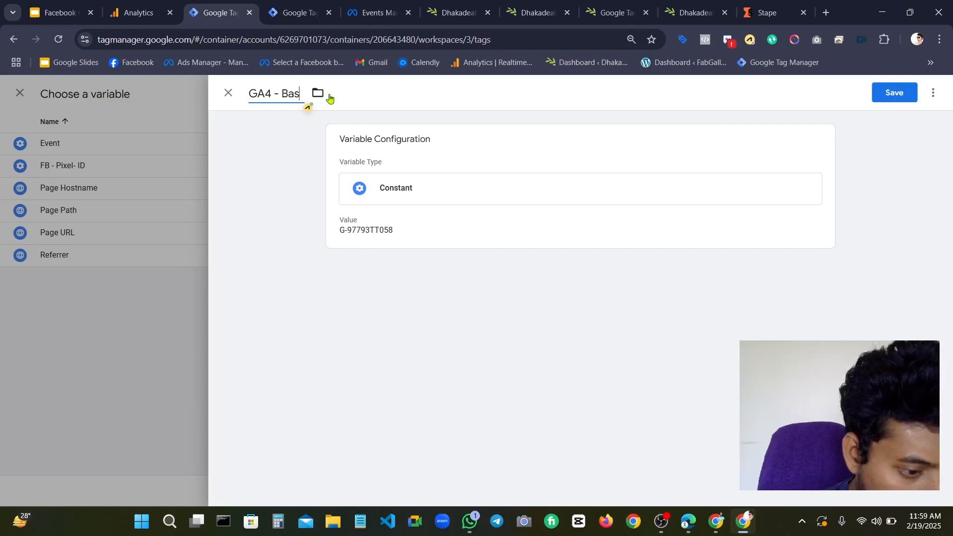
text(ecode)
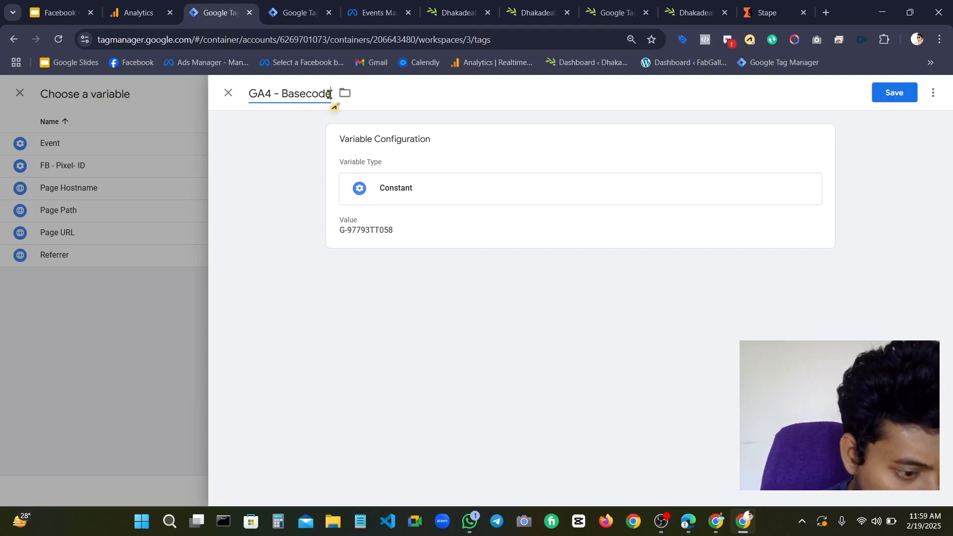
text( All)
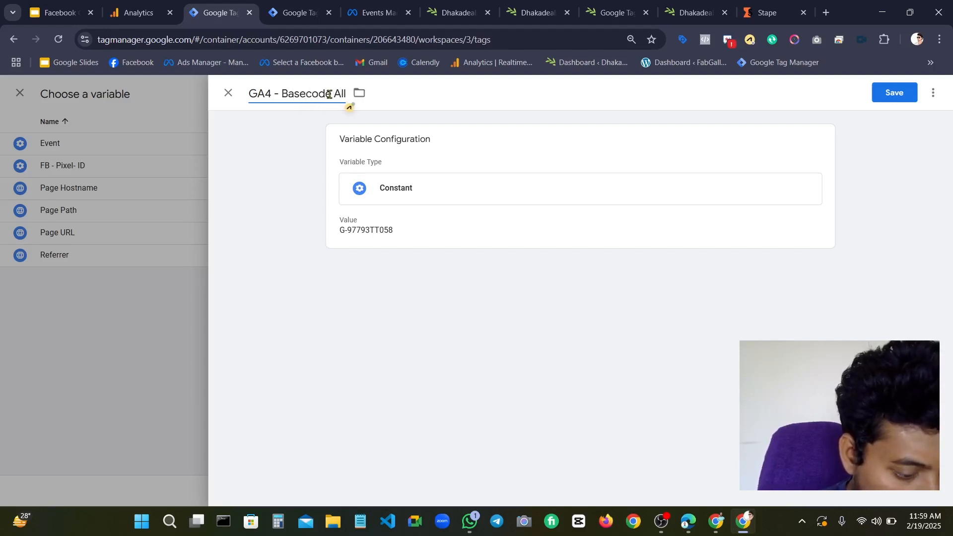
text( Pages)
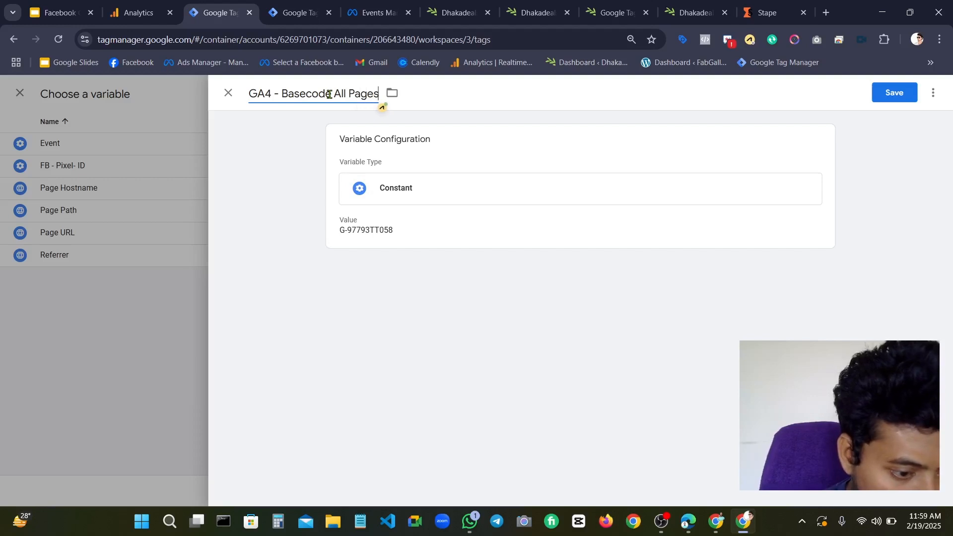
text( - Tag)
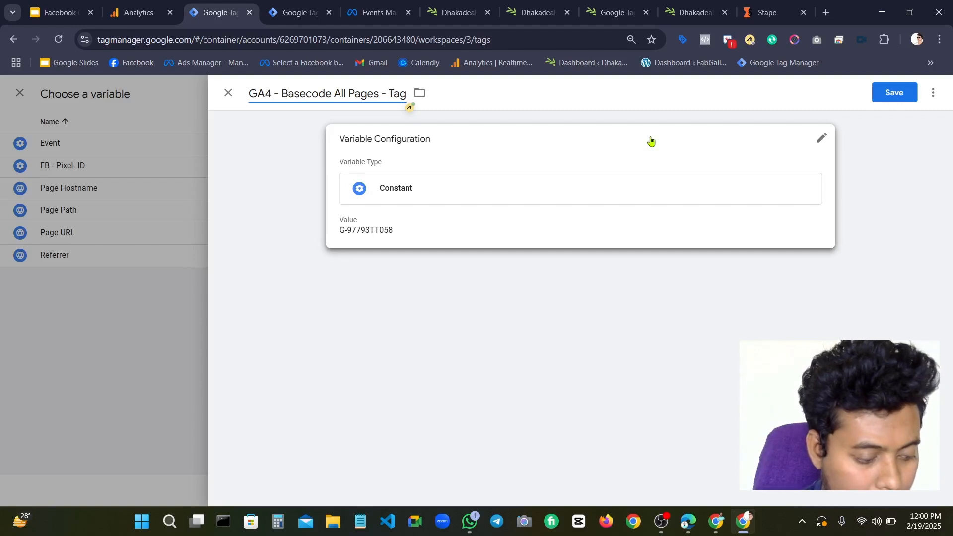
Name the new Constant variable GA4 - Mesurement ID and save it as the Google tag's Tag ID
key(ctrl+a)
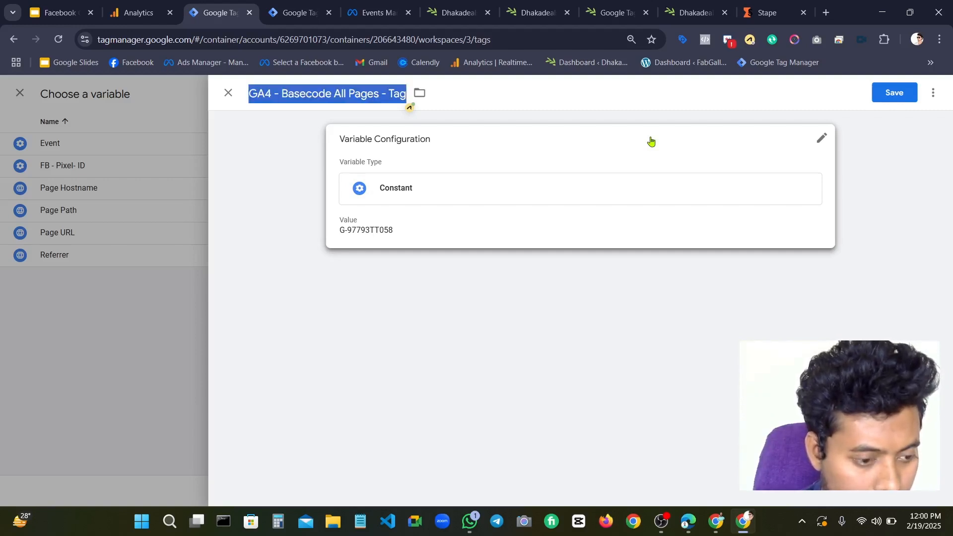
key(BackSpace)
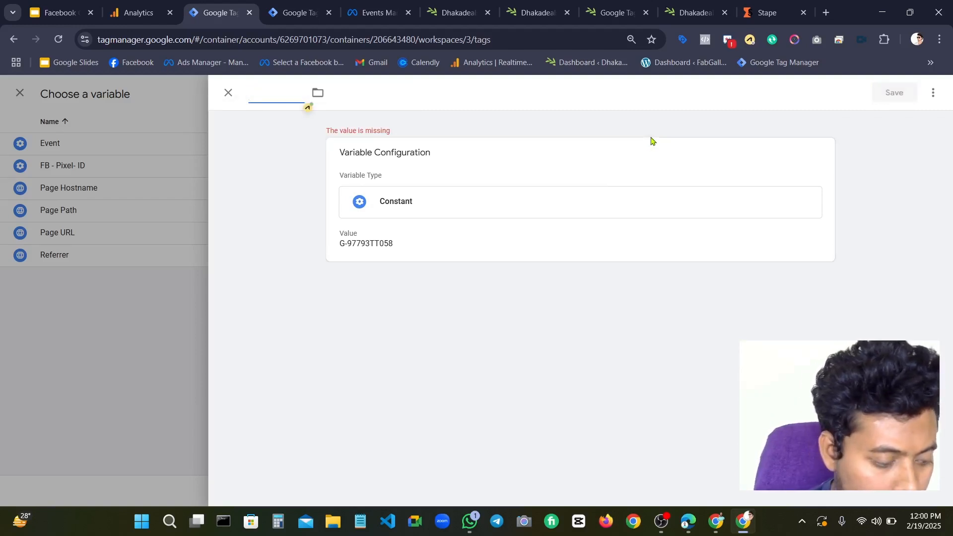
text(G)
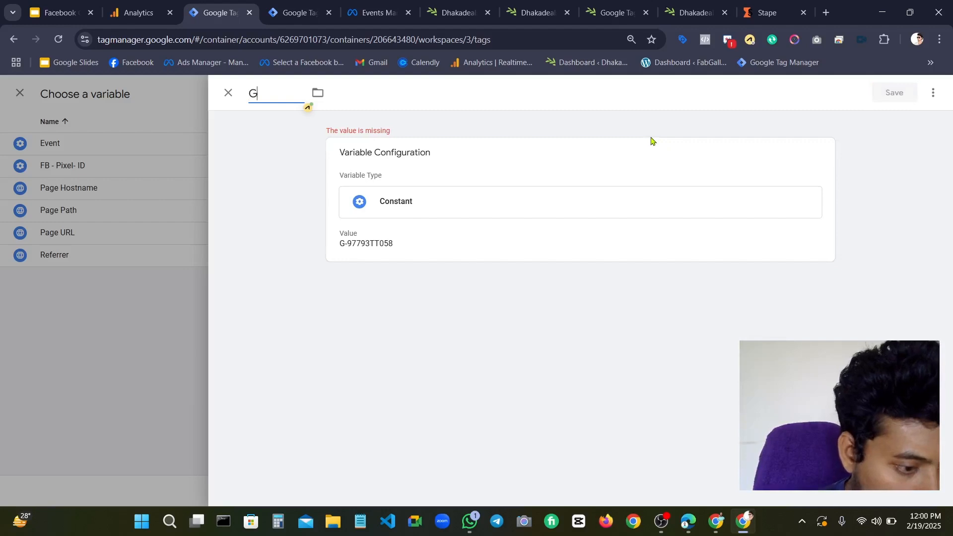
text(A4 )
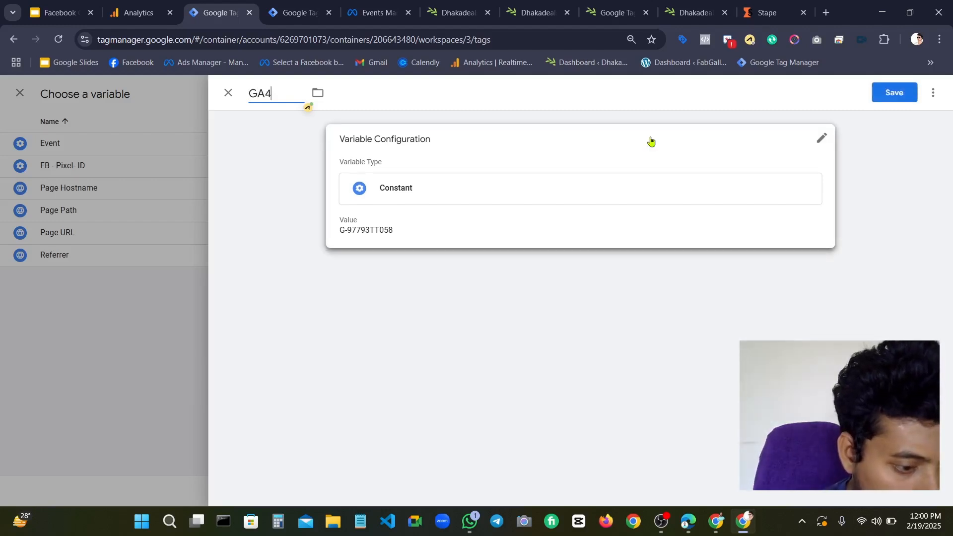
text(- Mes)
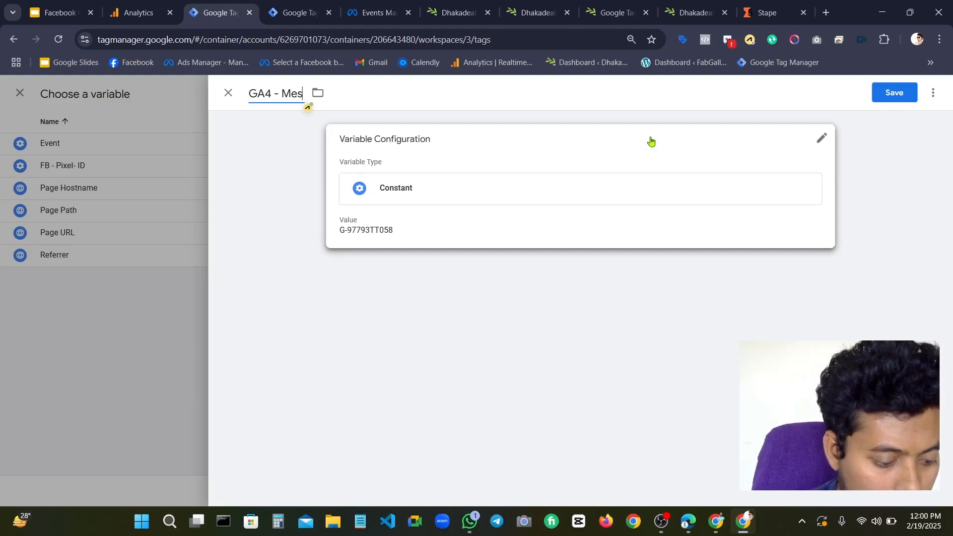
text(ureme)
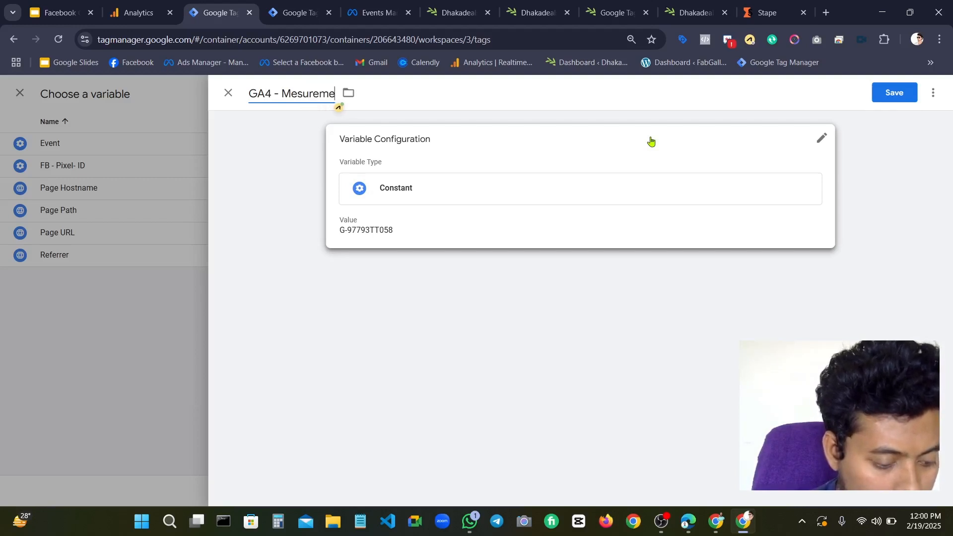
text(nt ID)
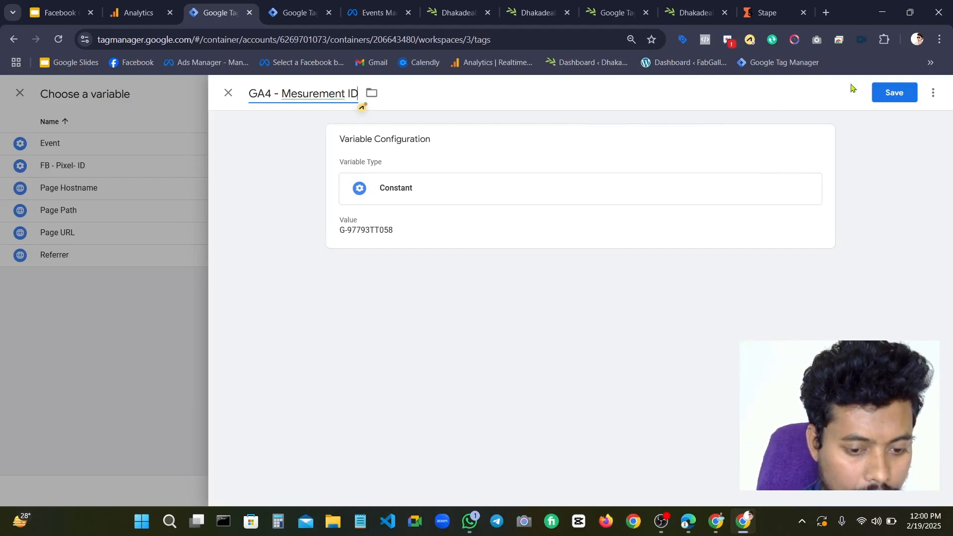
click(881, 95)
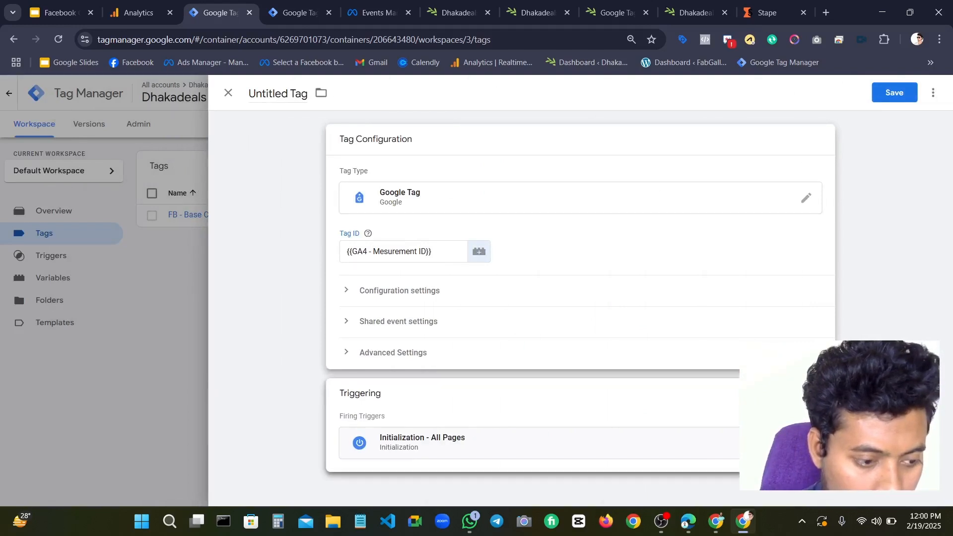
Replace the tag's Initialization - All Pages firing trigger with the All Pages page view trigger
click(552, 430)
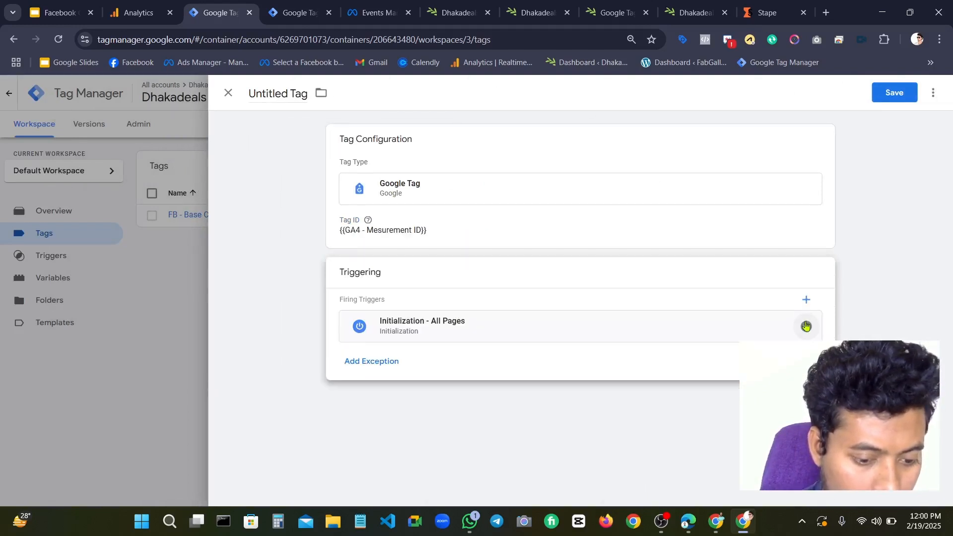
click(806, 326)
click(755, 333)
click(313, 143)
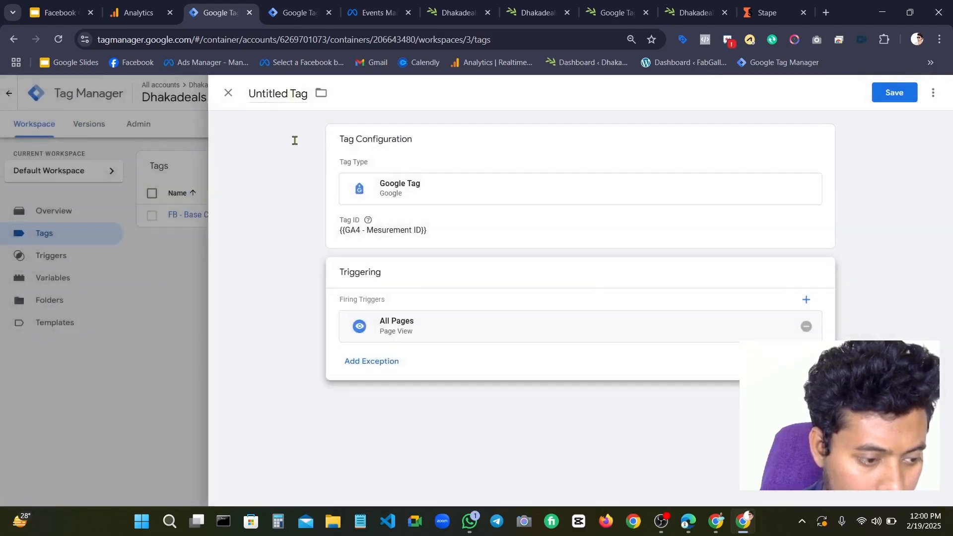
Name the untitled Google tag G - Tag All Pages
click(298, 153)
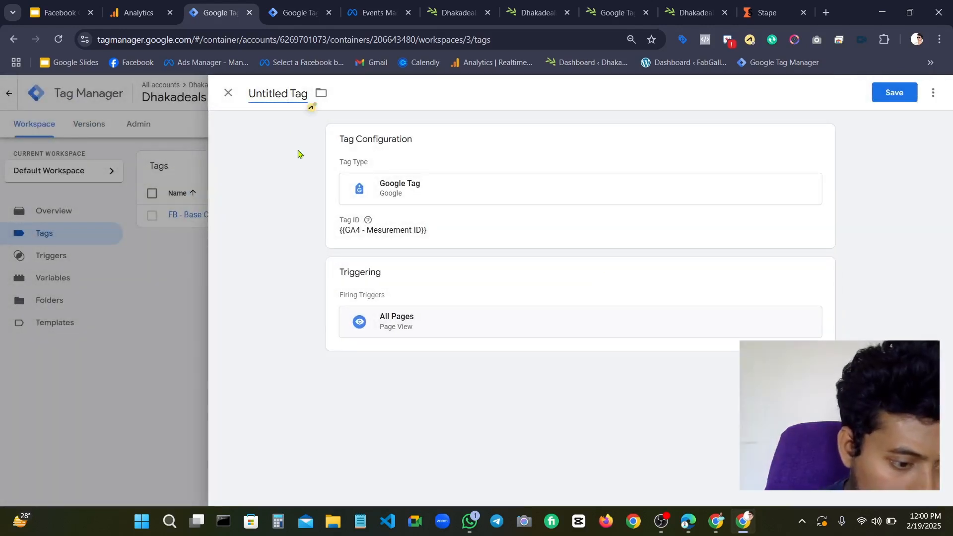
click(290, 94)
key(BackSpace)
key(BackSpace)
key(BackSpace)
key(BackSpace)
key(BackSpace)
key(BackSpace)
key(BackSpace)
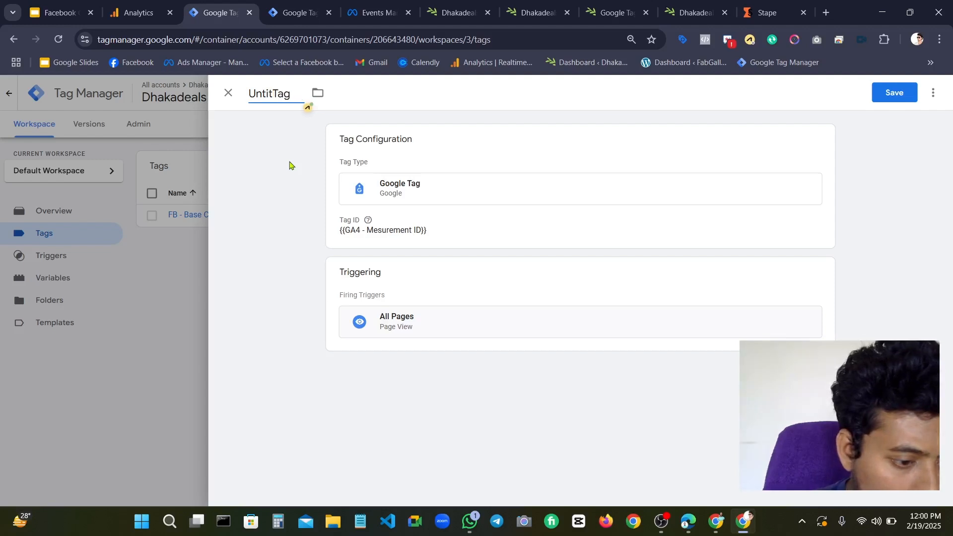
key(BackSpace)
key(BackSpace)
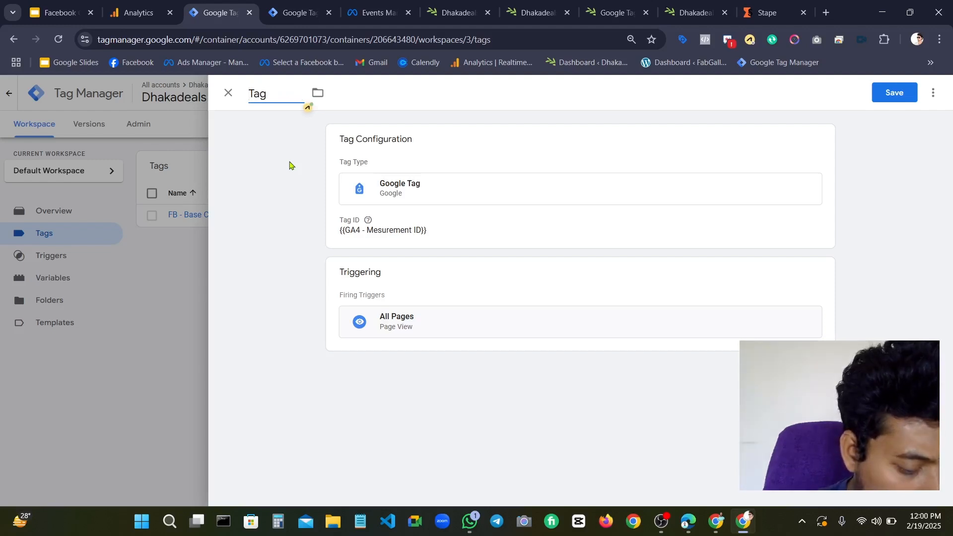
text(G)
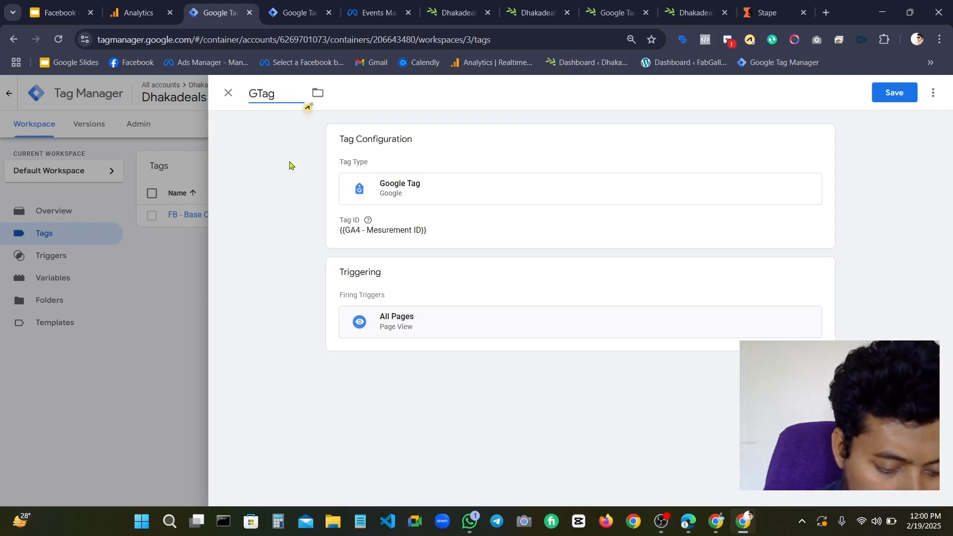
text( - A)
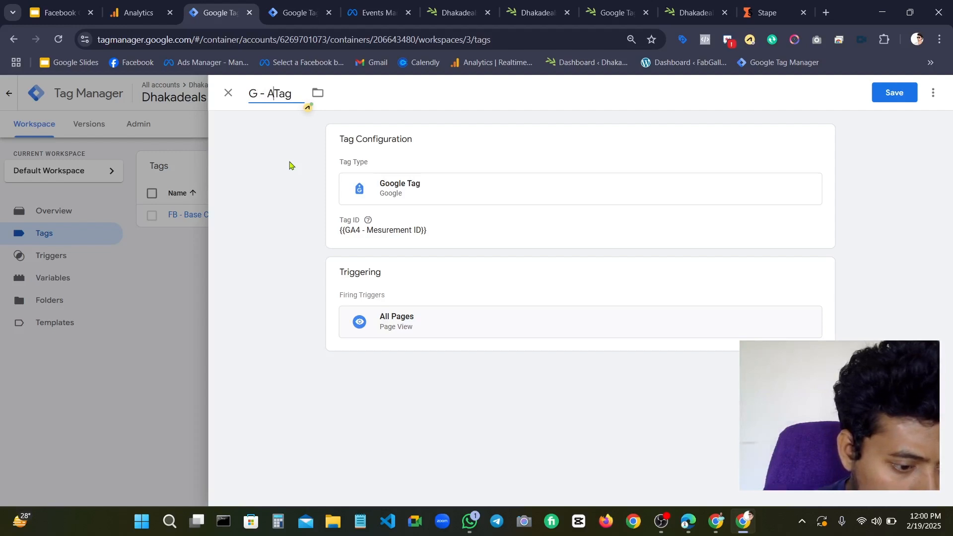
key(BackSpace)
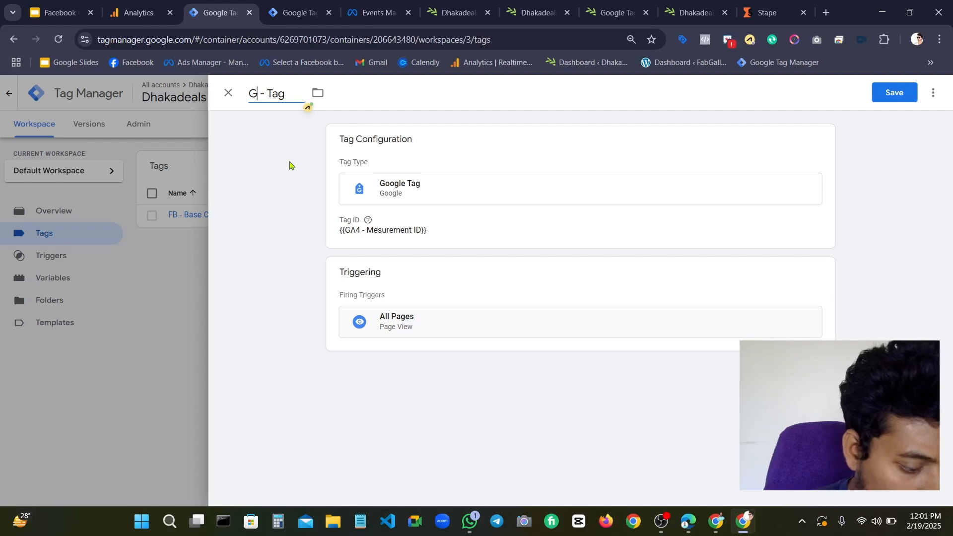
text(A)
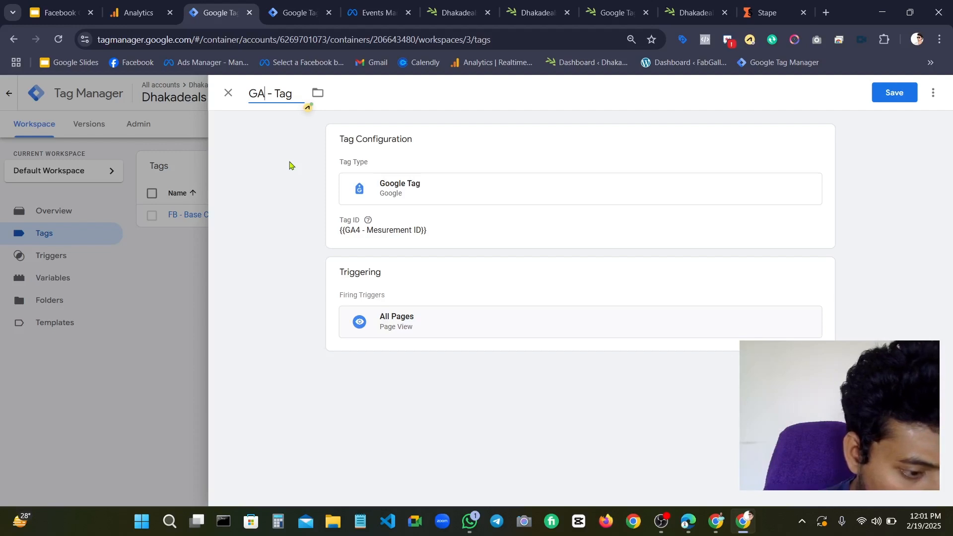
key(BackSpace)
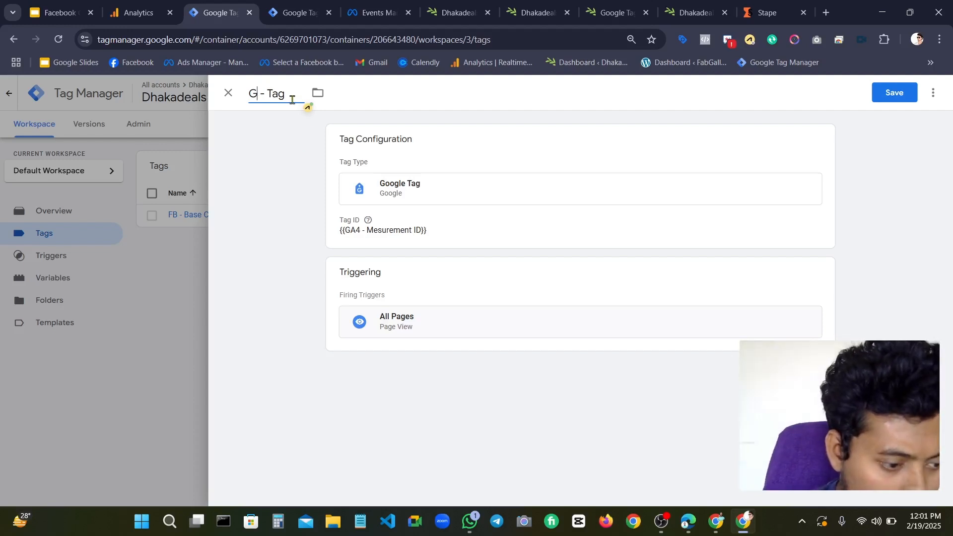
text(vAll)
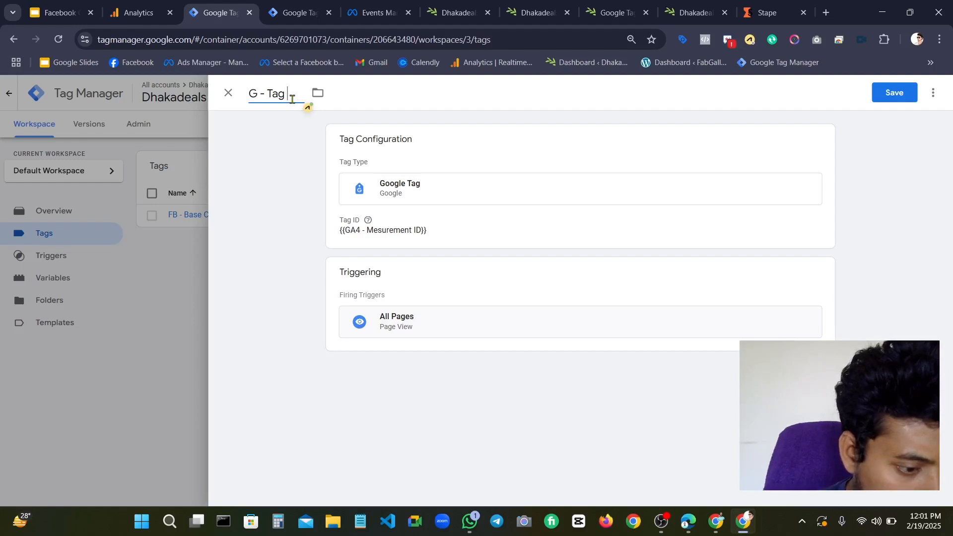
text(ll \p)
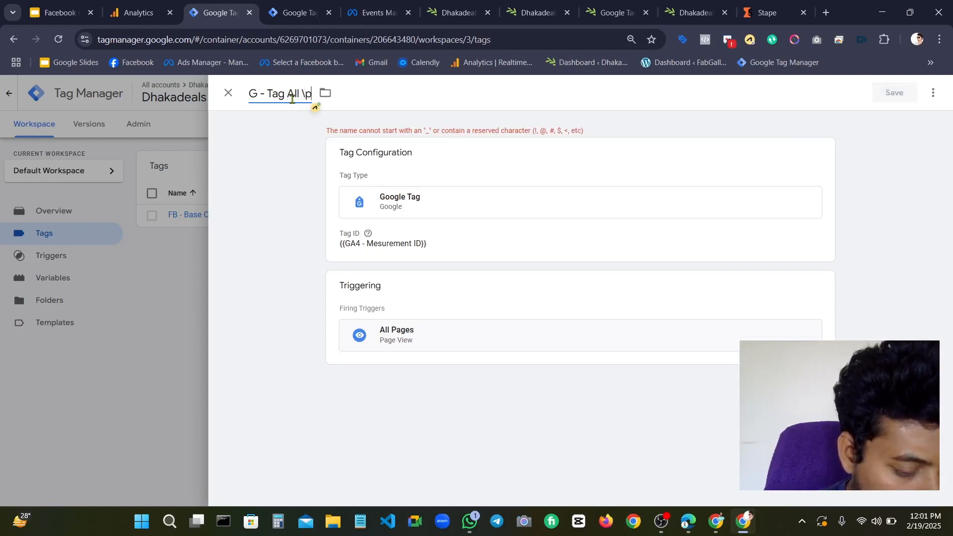
key(BackSpace)
key(BackSpace)
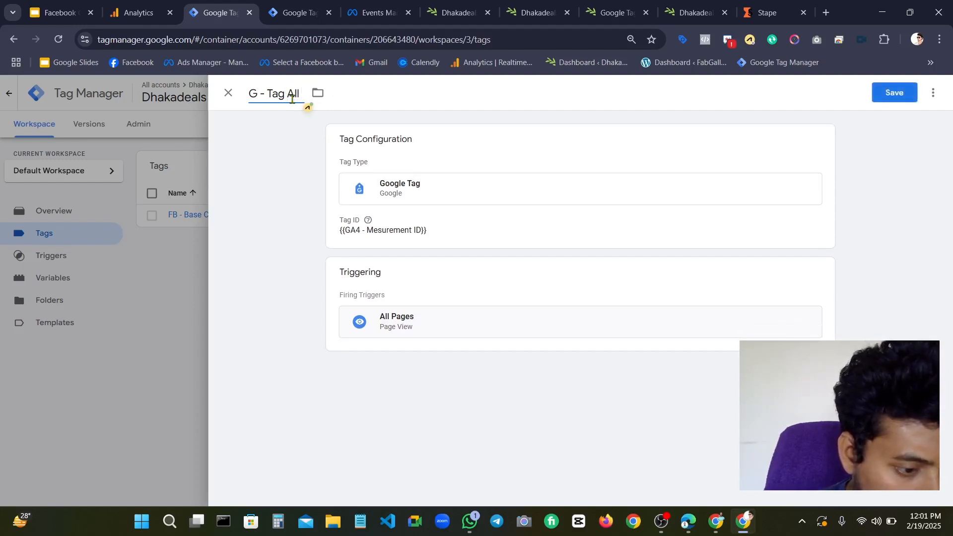
text(Pages)
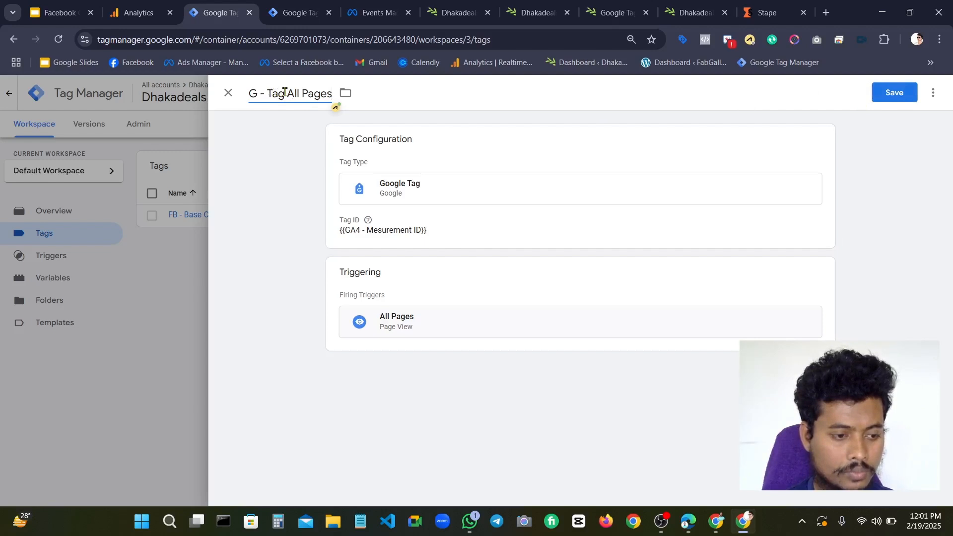
Replace the G - Tag prefix in the Google tag's name so that it reads GA4 - All Pages
click(286, 95)
key(BackSpace)
key(BackSpace)
key(BackSpace)
key(BackSpace)
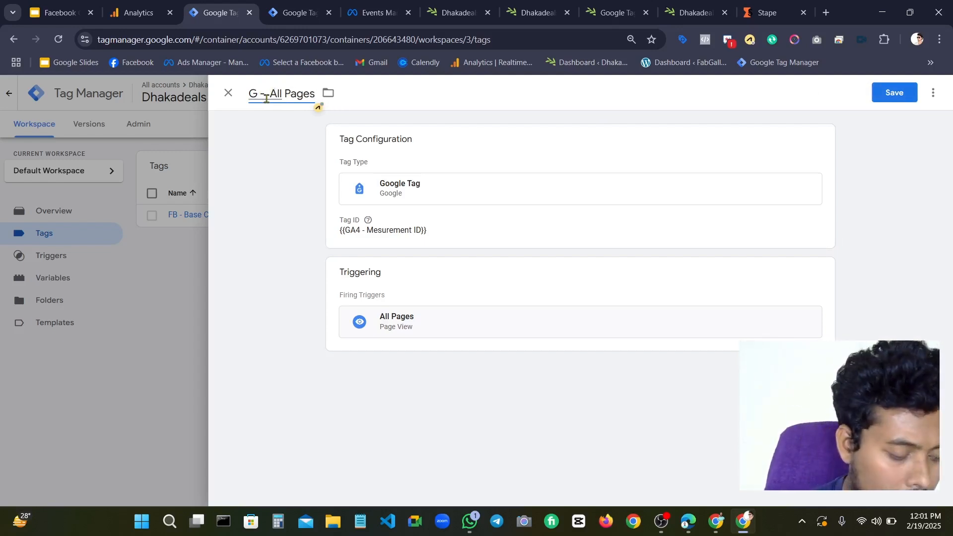
mouse_move(266, 98)
text($)
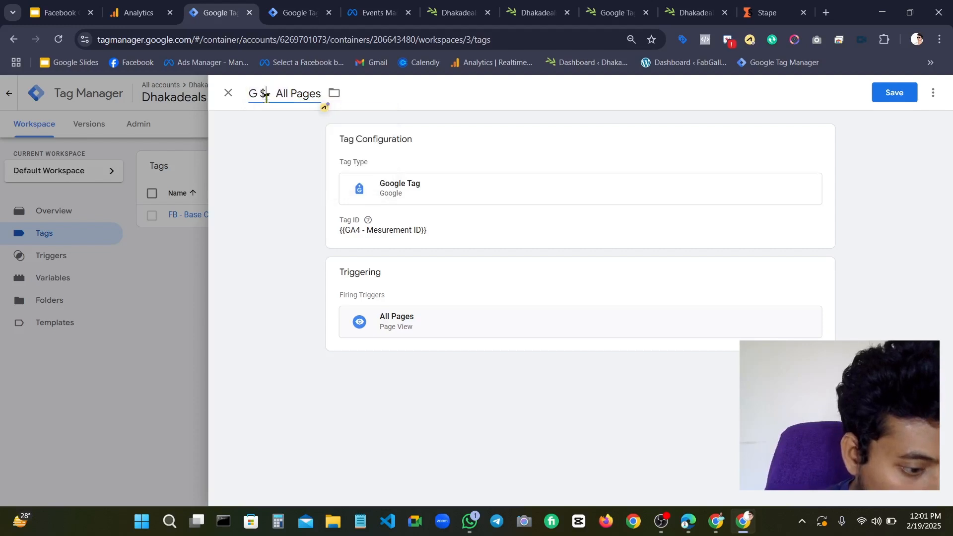
key(BackSpace)
text($)
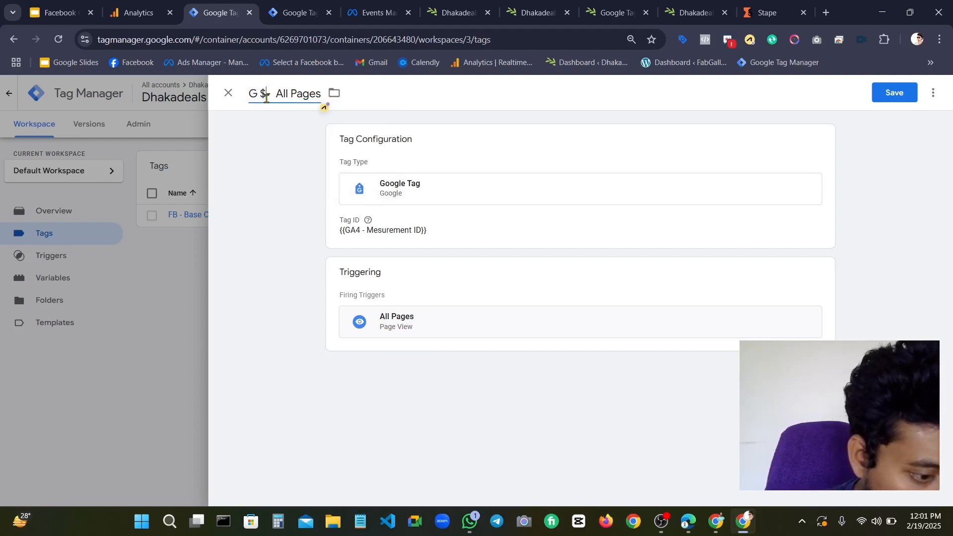
key(BackSpace)
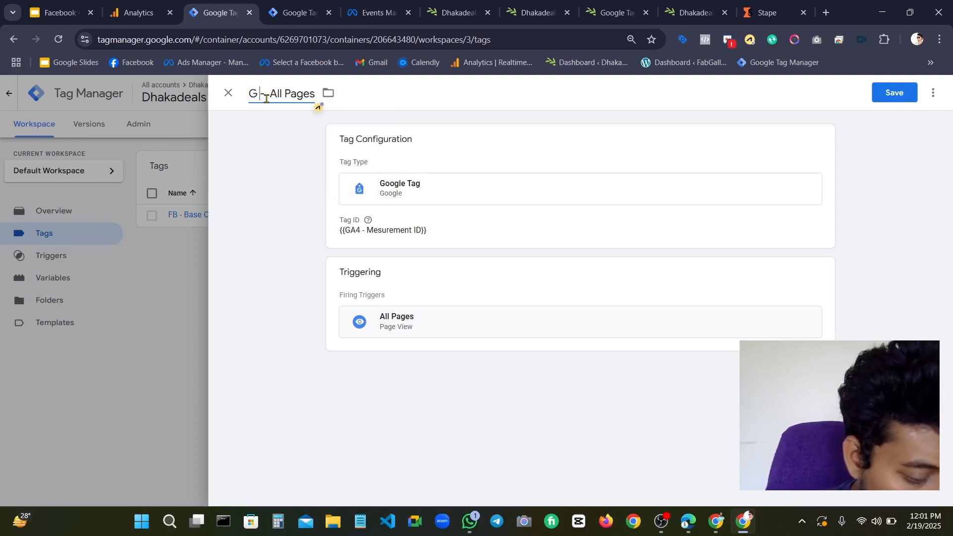
text($)
key(BackSpace)
key(BackSpace)
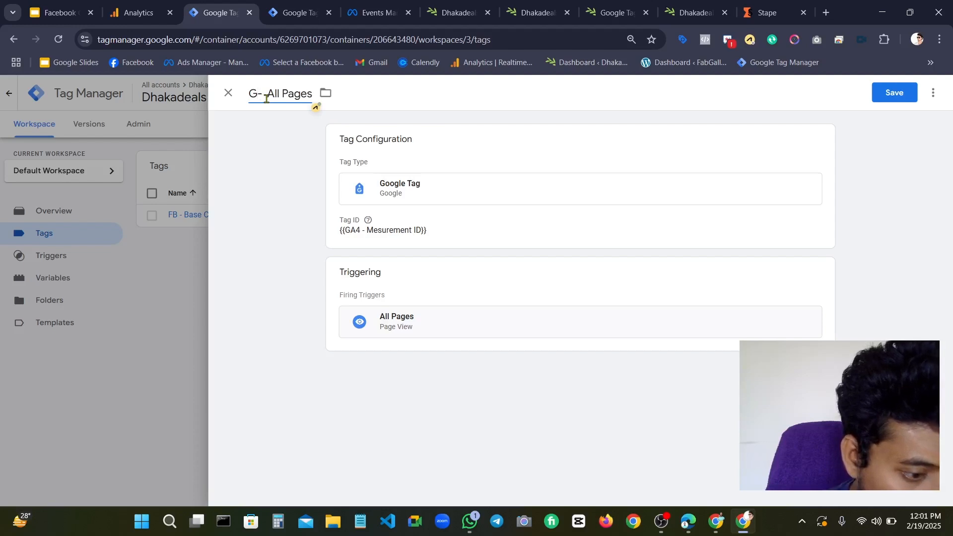
text(A4)
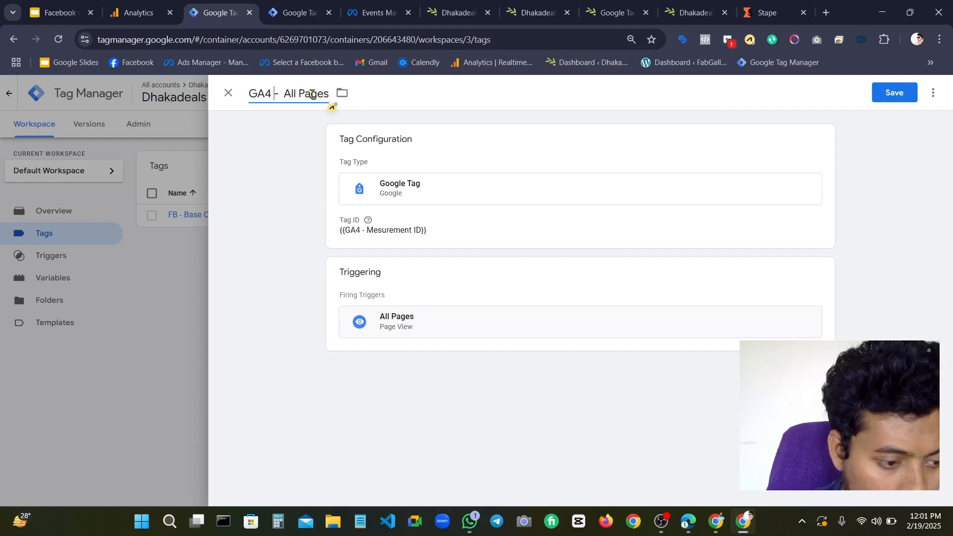
Append - Tag to the Google tag's name, making it GA4 - All Pages - Tag, and save the tag
click(342, 93)
click(312, 94)
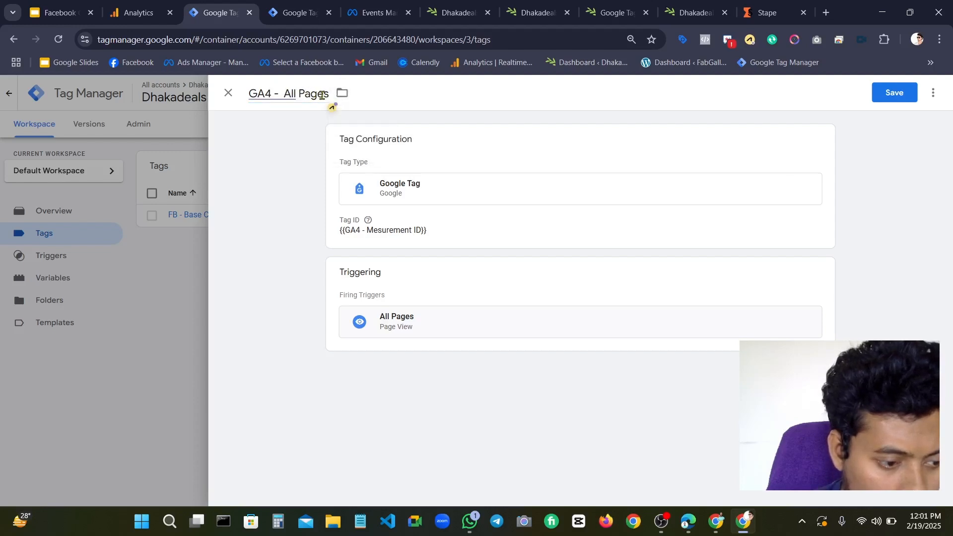
mouse_move(298, 97)
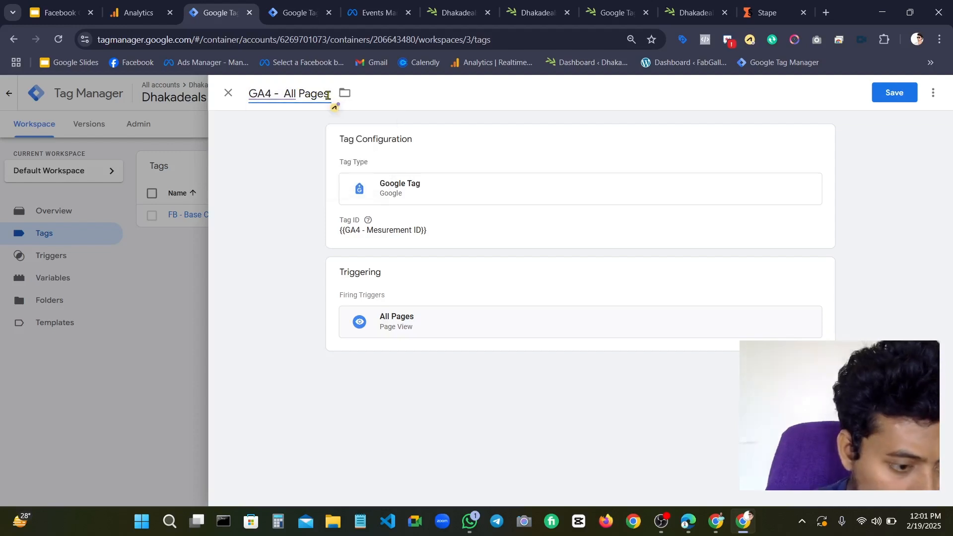
text(- Tag)
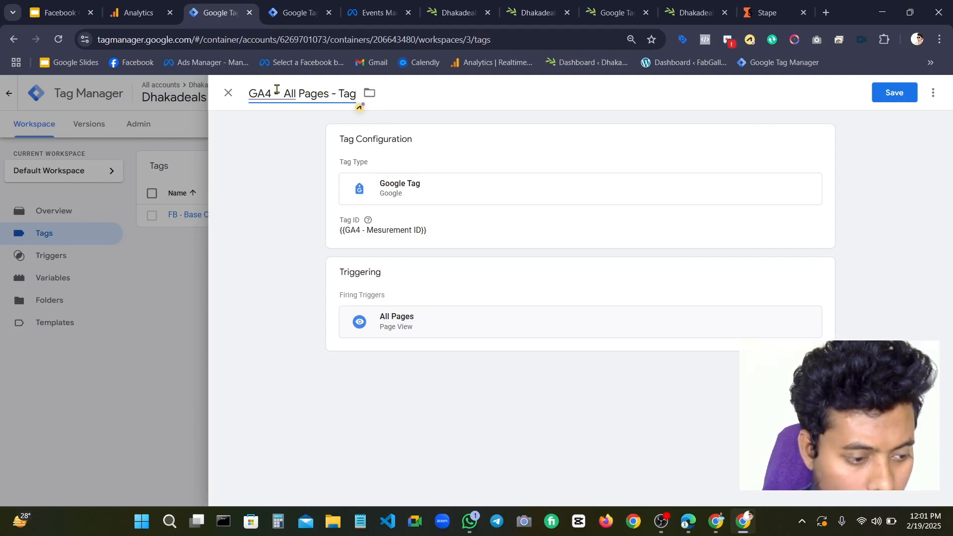
click(897, 96)
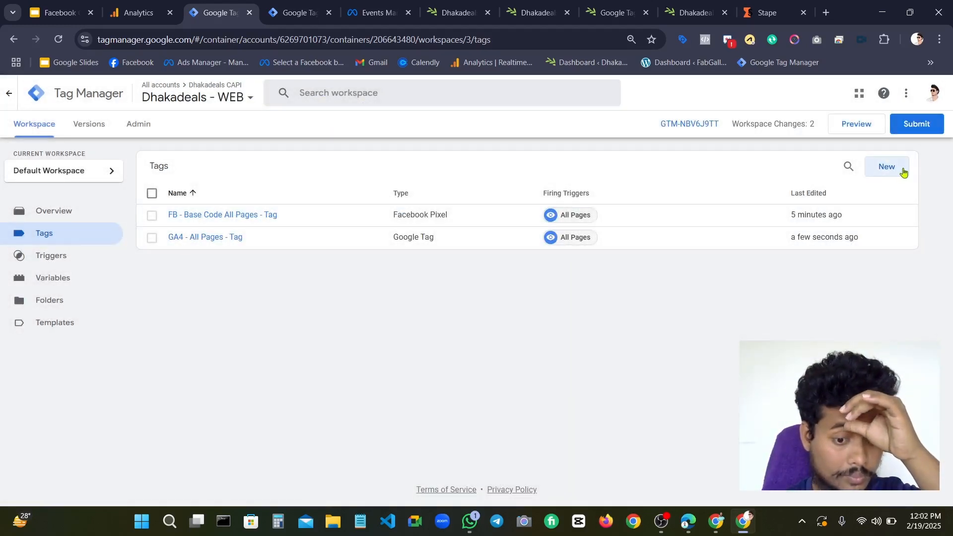
Publish the web container's changes to the Live environment without a version name or description, and return to the workspace overview
click(915, 122)
click(912, 93)
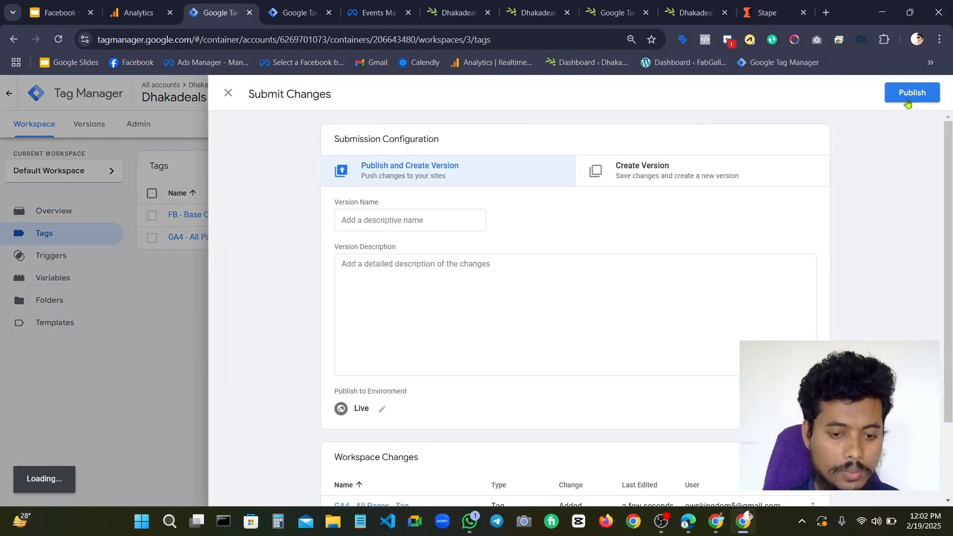
click(643, 424)
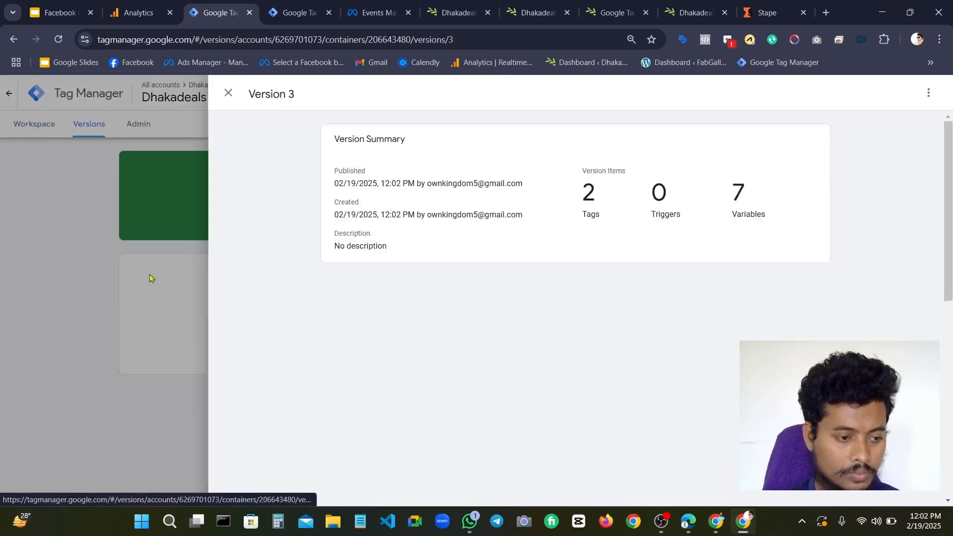
click(149, 276)
click(44, 124)
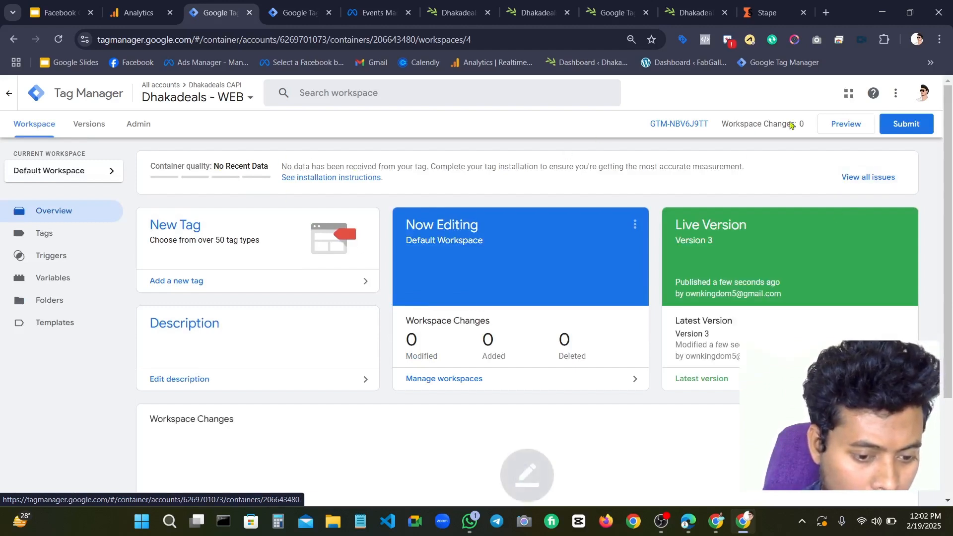
Check the Meta Pixel and its PageView event on the dhakadeals.xyz home page with Meta Pixel Helper
click(835, 126)
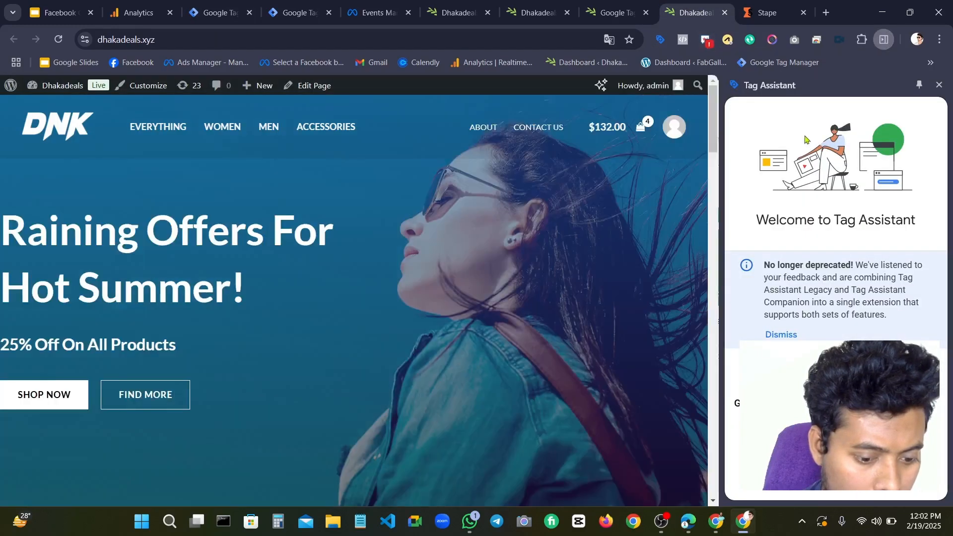
click(616, 13)
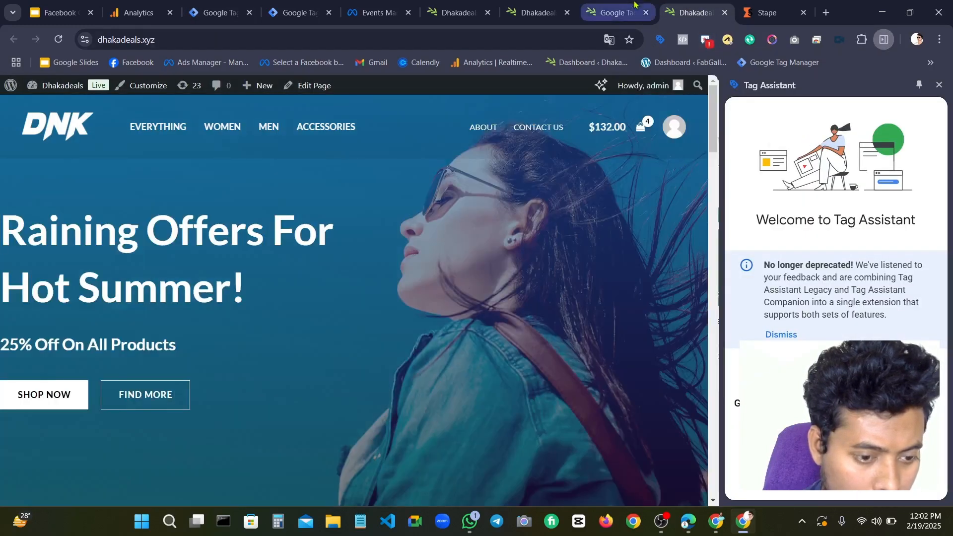
click(536, 13)
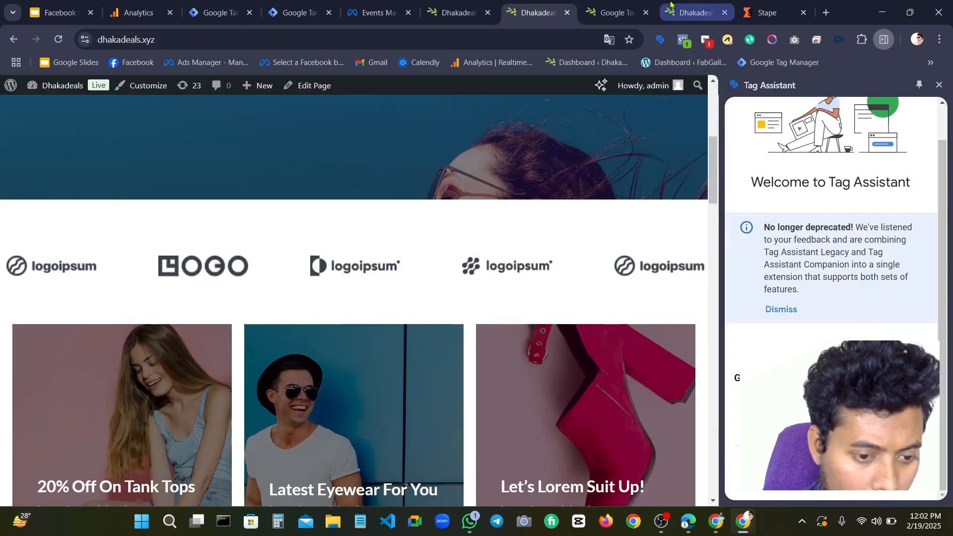
click(671, 6)
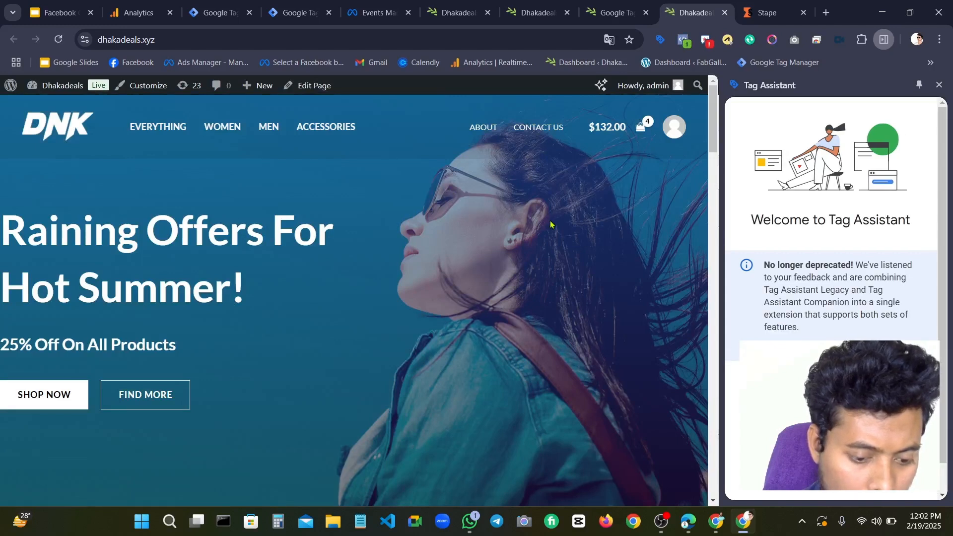
click(683, 40)
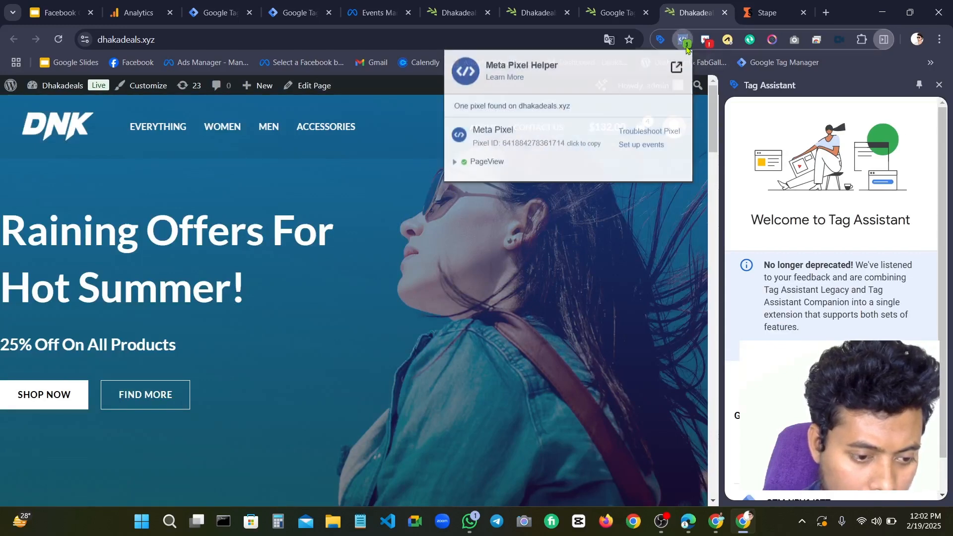
click(454, 164)
click(455, 165)
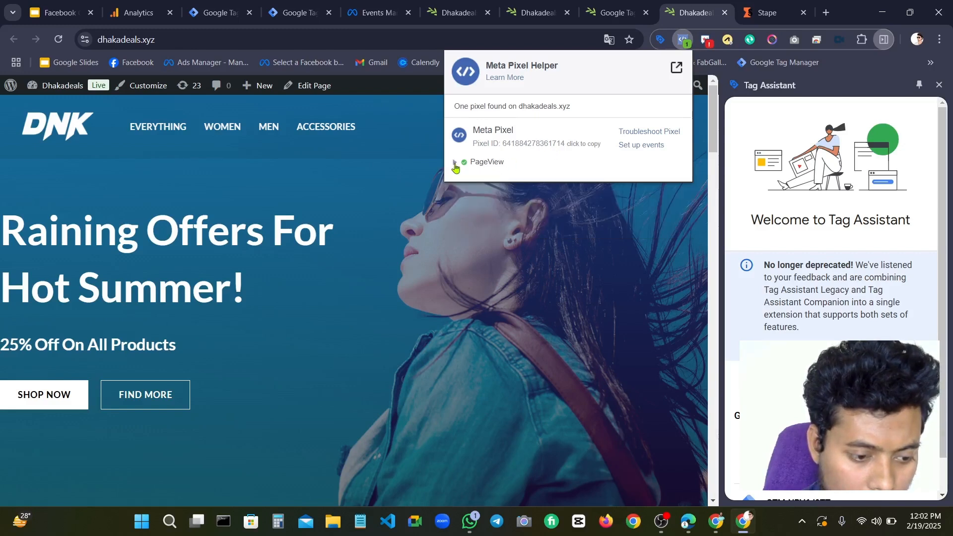
click(455, 165)
click(455, 165)
click(405, 169)
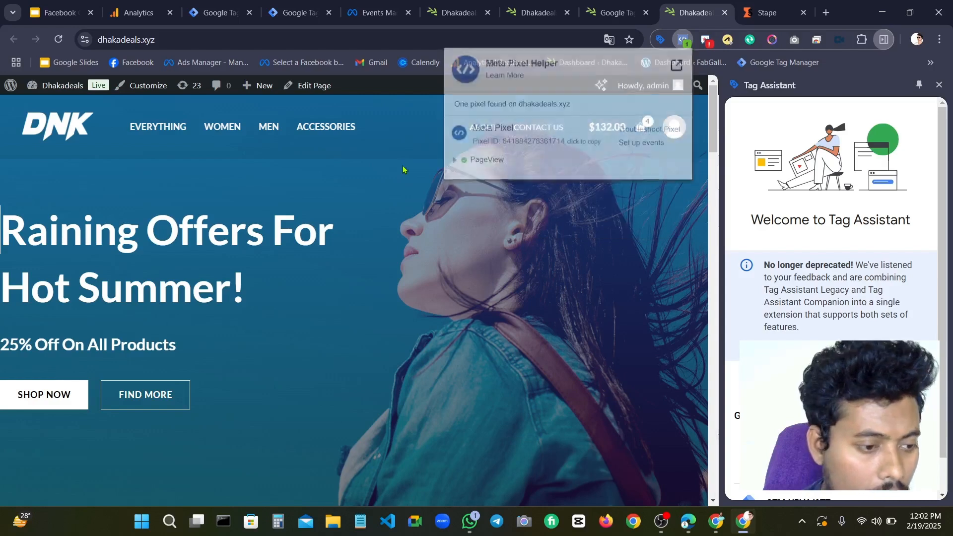
Return to the Dhakadeals - WEB container and review its tag list
click(303, 5)
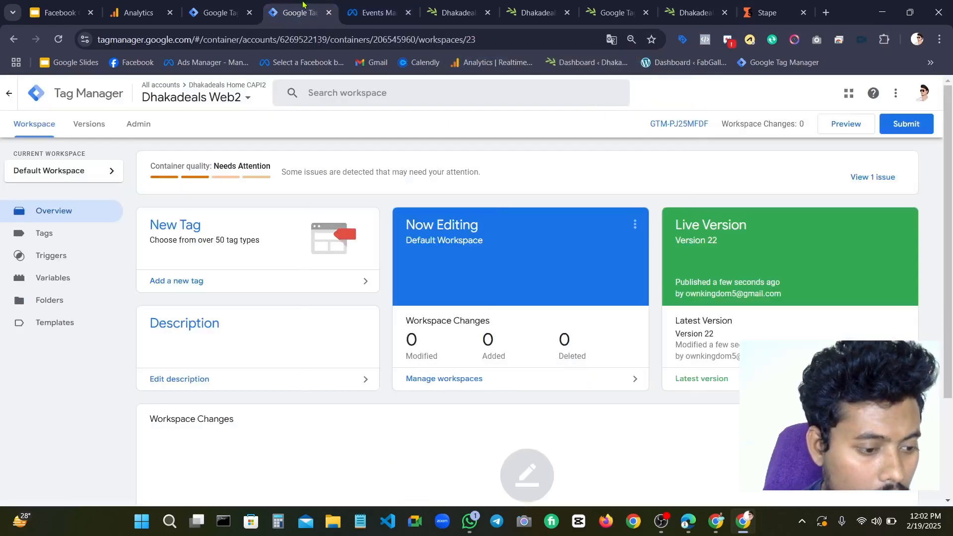
click(219, 12)
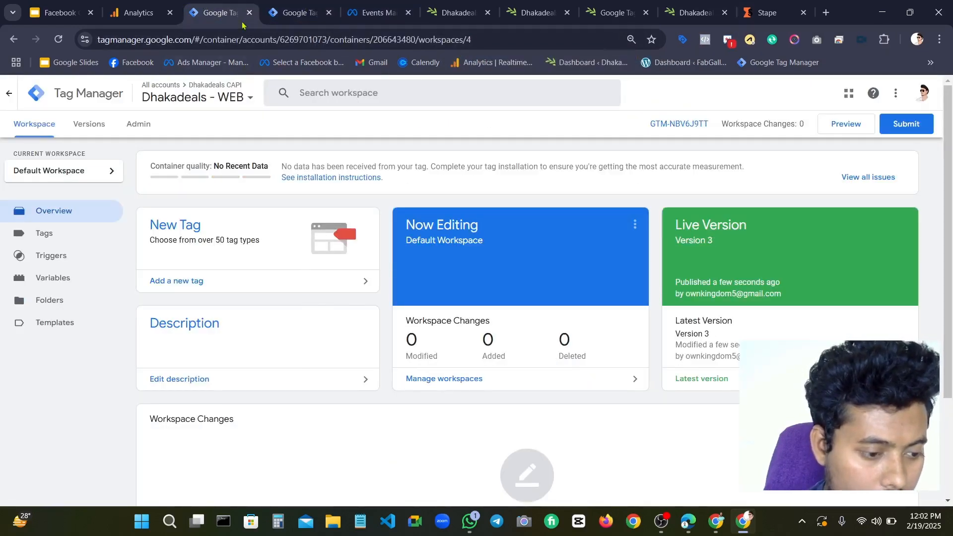
click(72, 235)
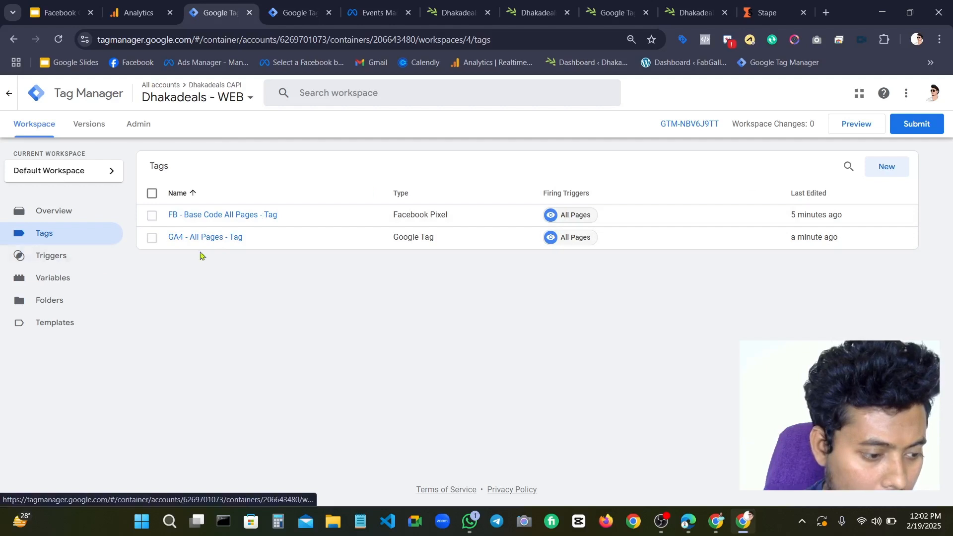
click(893, 166)
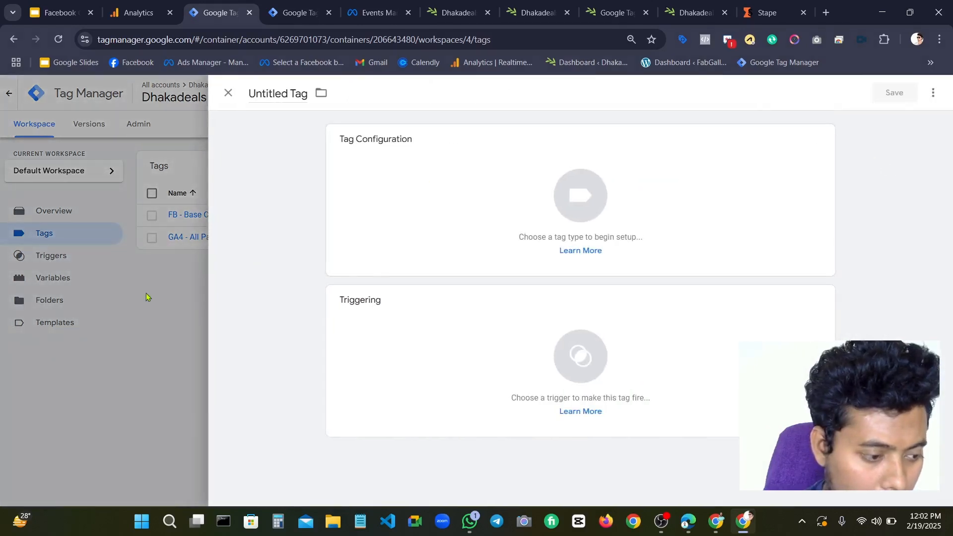
click(144, 295)
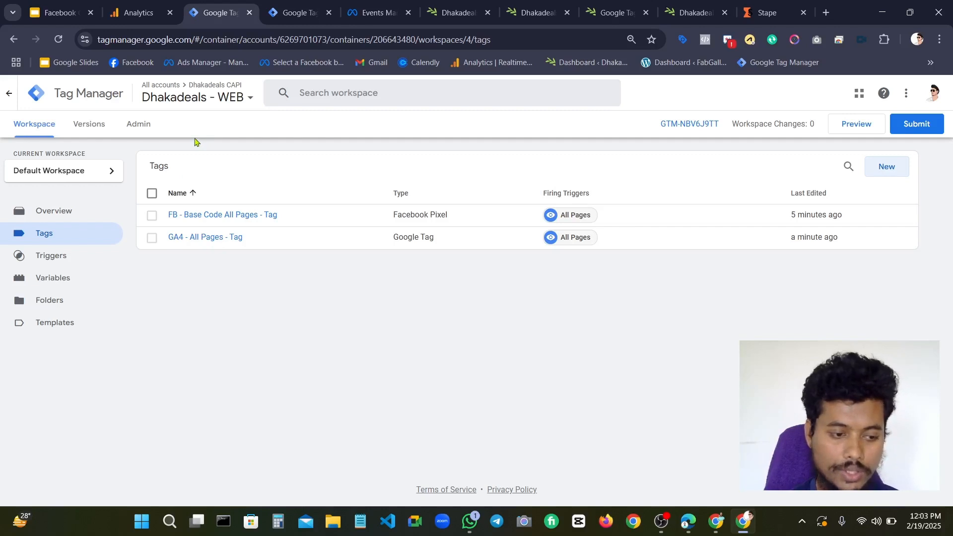
click(841, 127)
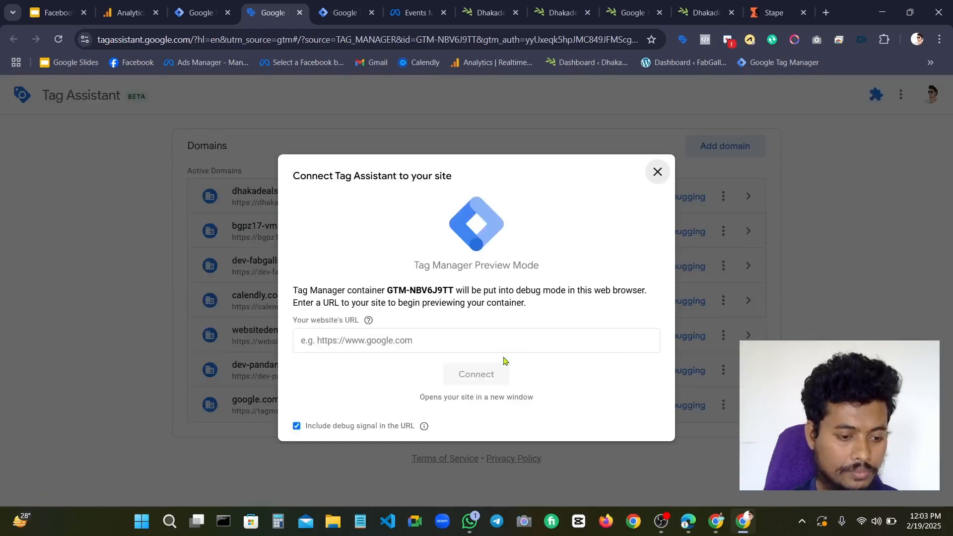
click(495, 350)
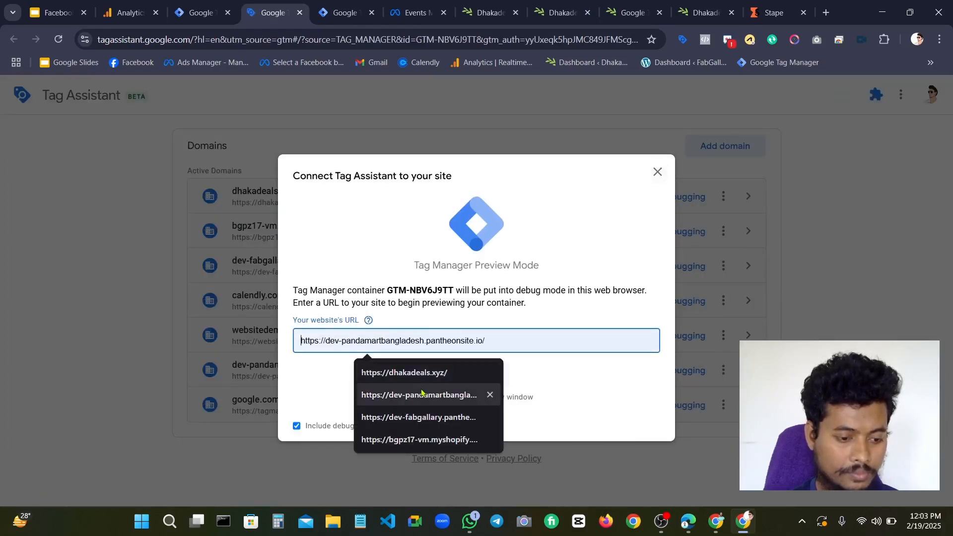
click(422, 374)
click(477, 374)
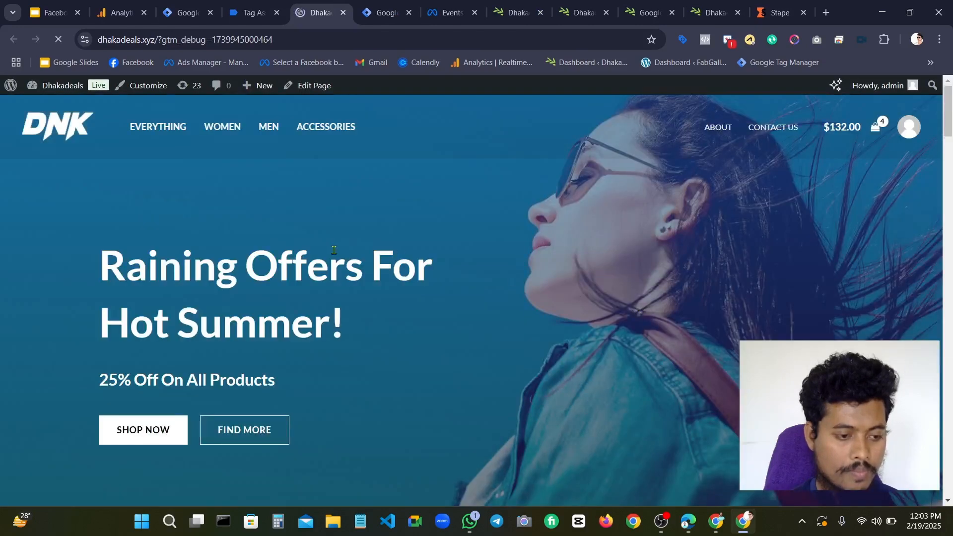
Look over the connected home page, and return to Tag Assistant to check which of the container's tags fired
scroll(727, 222, down, 3)
scroll(779, 236, up, 3)
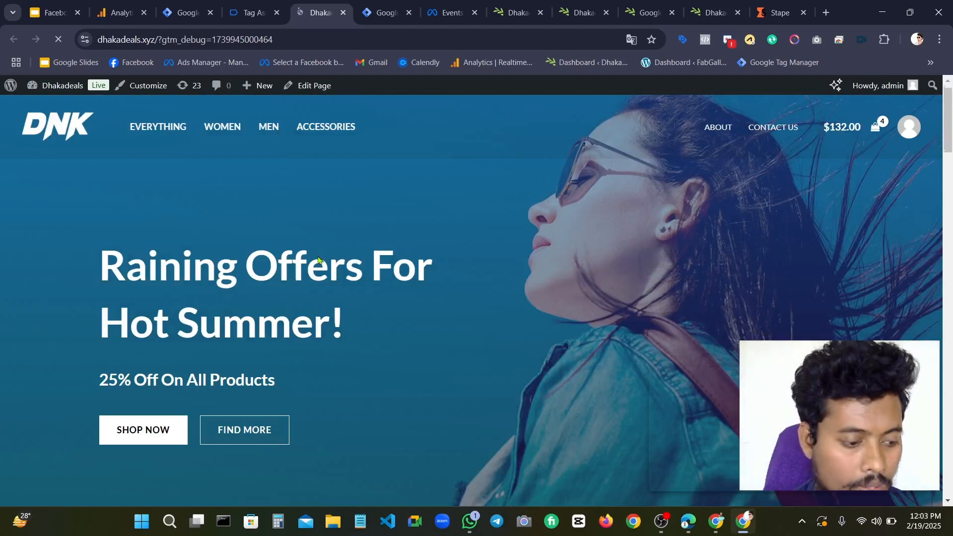
scroll(318, 260, down, 8)
scroll(336, 202, up, 10)
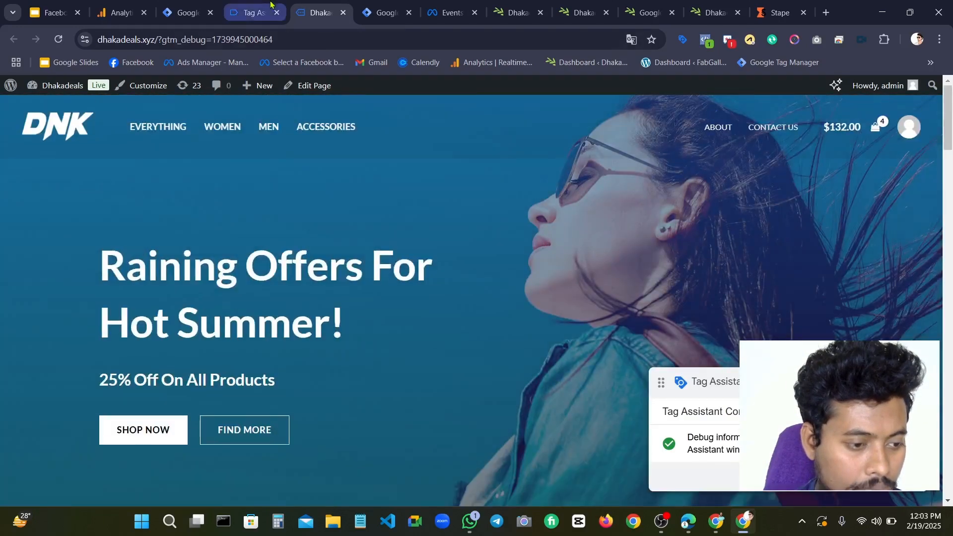
click(270, 4)
click(488, 311)
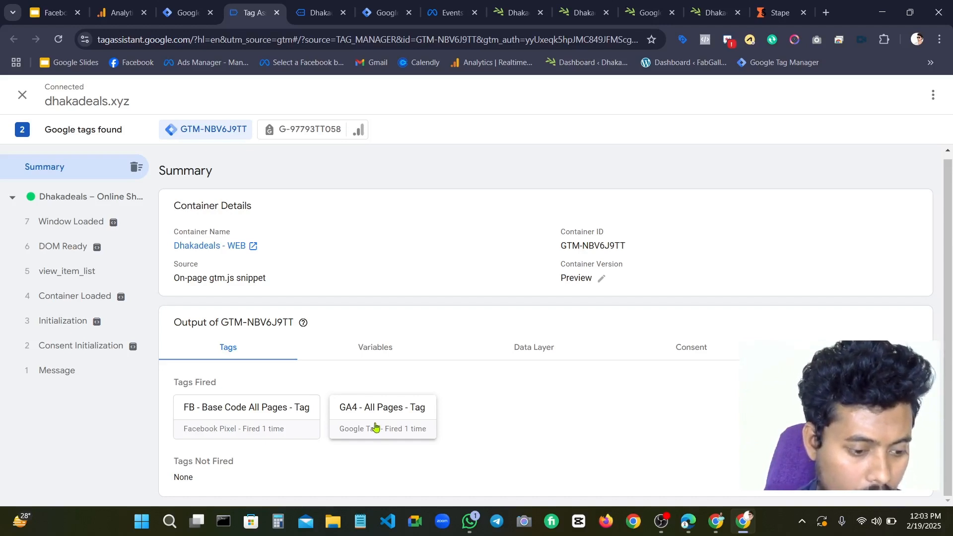
Examine the variables and current data layer values in the GTM-NBV6J9TT container summary
click(377, 352)
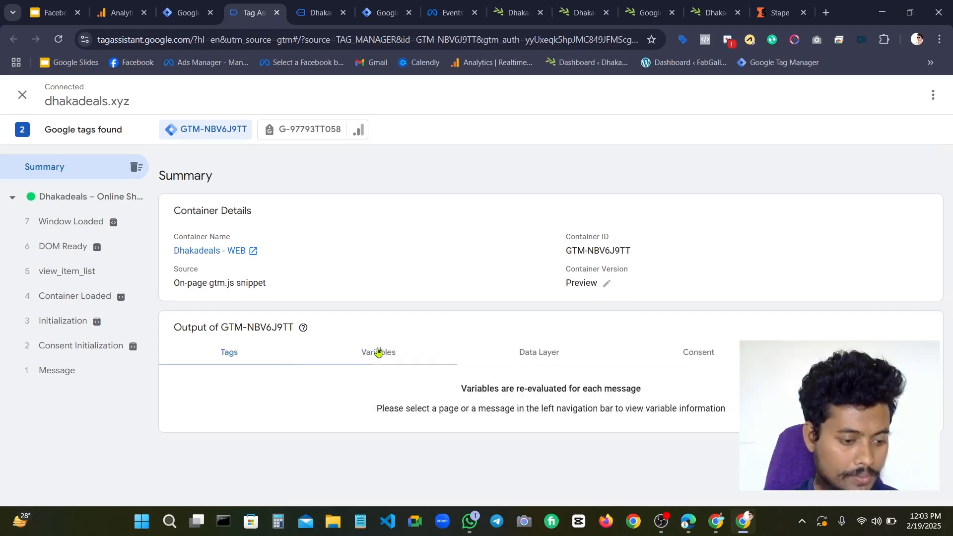
click(536, 354)
scroll(300, 298, down, 6)
scroll(255, 307, up, 6)
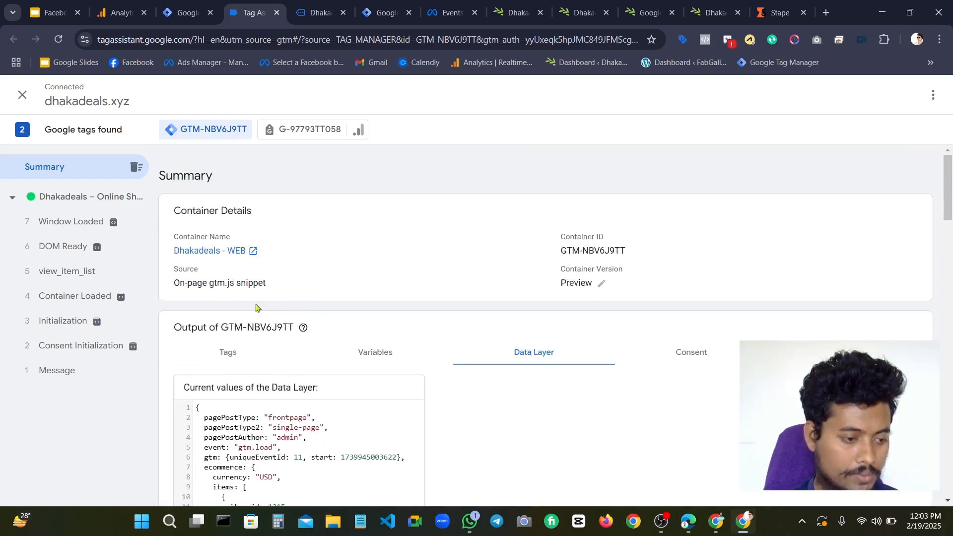
Switch to the Dhakadeals shop home page and open the DNK Black Shoes product page
click(337, 13)
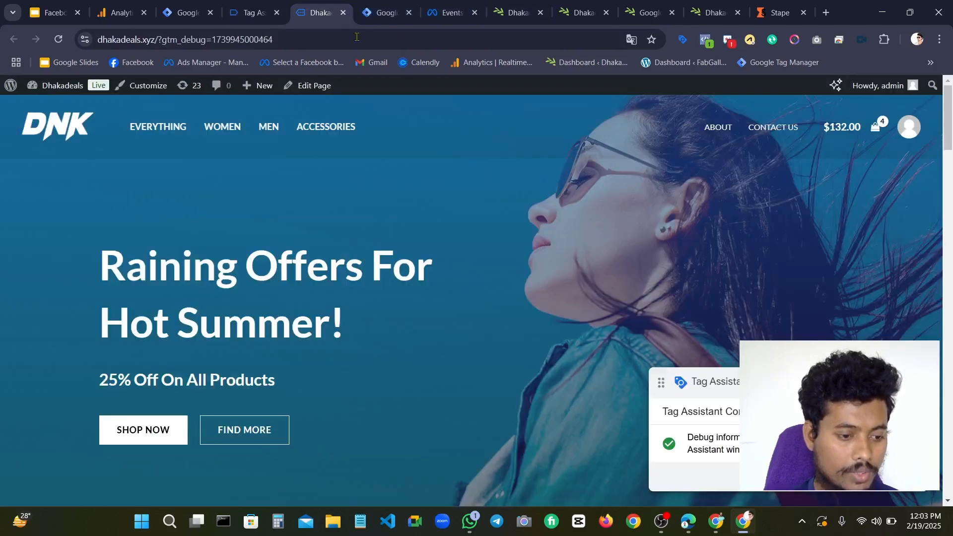
scroll(259, 249, down, 20)
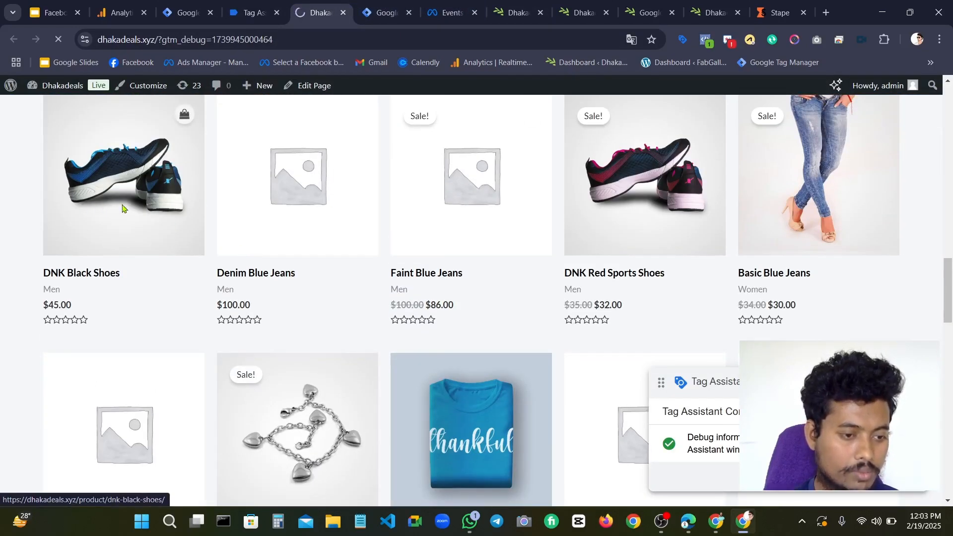
click(123, 208)
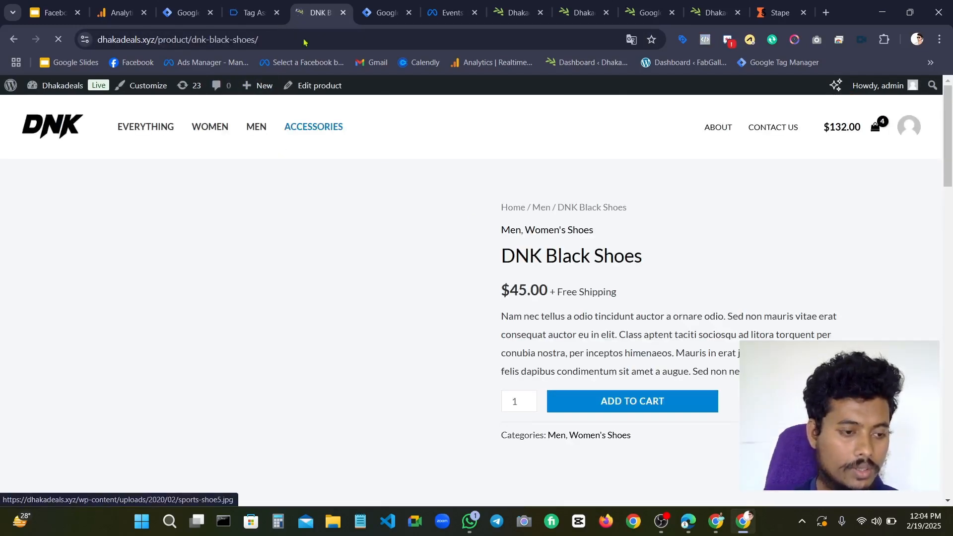
Return to Tag Assistant and compare the data layer summaries of G-97793TT058 and GTM-NBV6J9TT
click(252, 13)
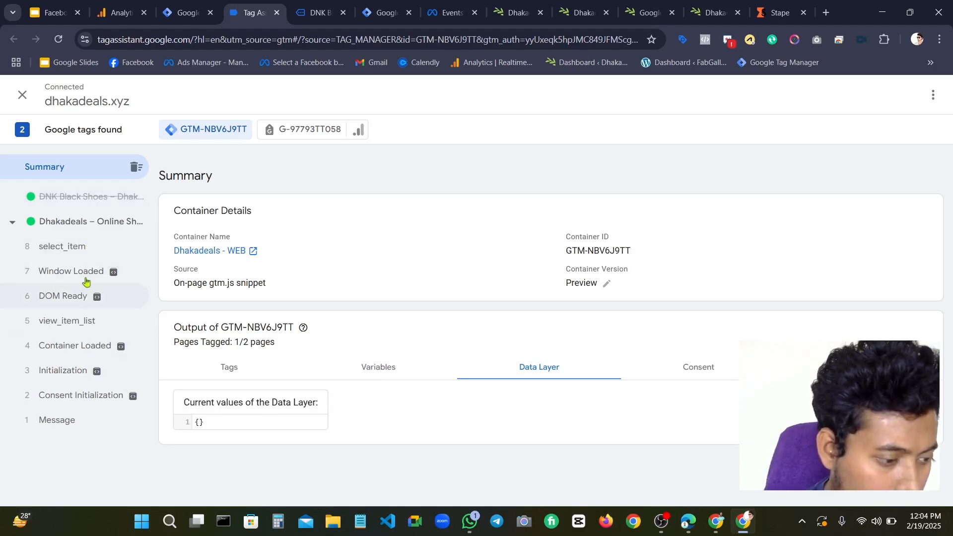
click(283, 135)
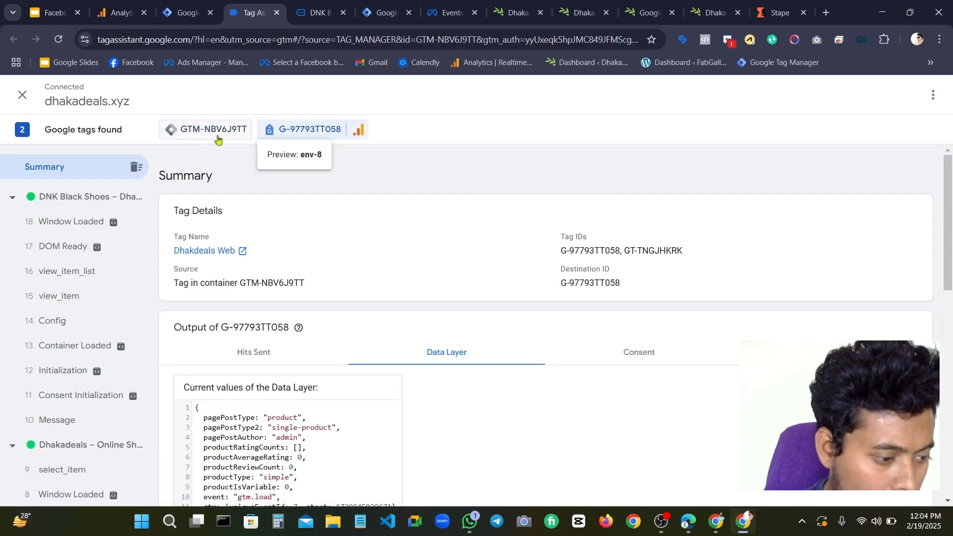
click(218, 138)
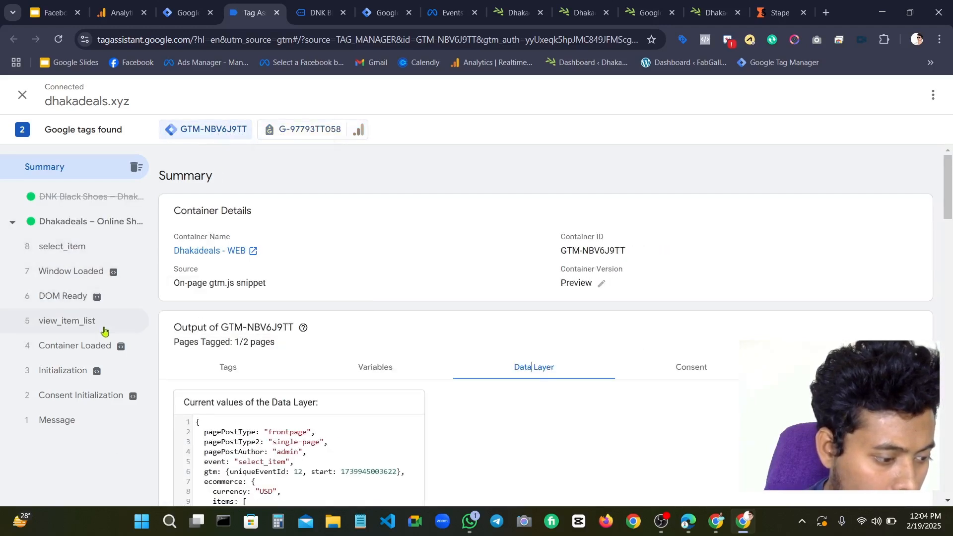
click(189, 11)
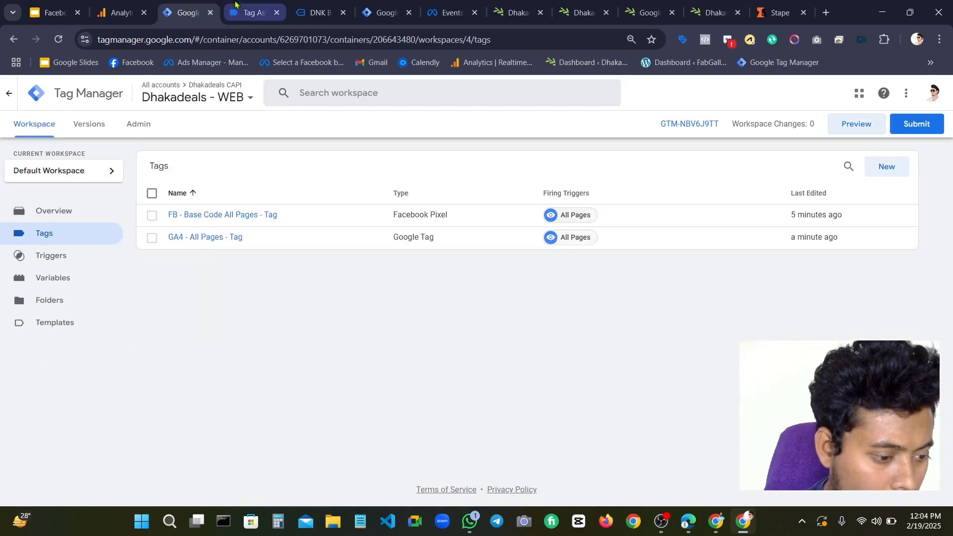
click(252, 13)
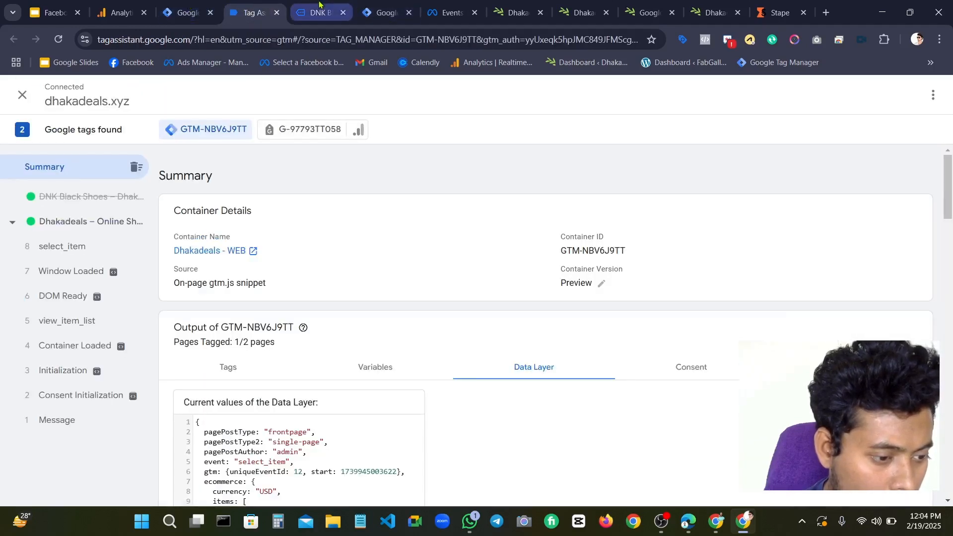
On the shop site, go to the full store listing and open the Blue Denim Shorts product
click(338, 8)
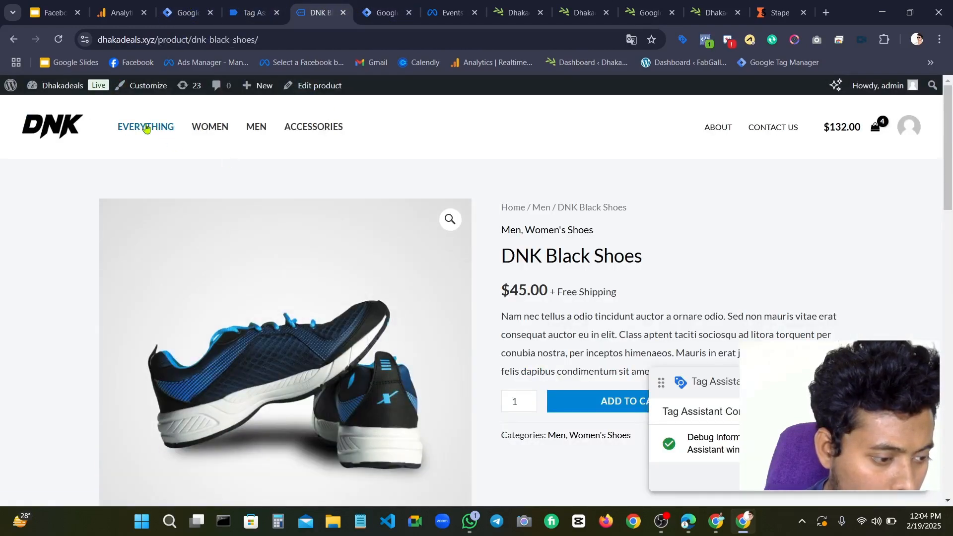
click(147, 128)
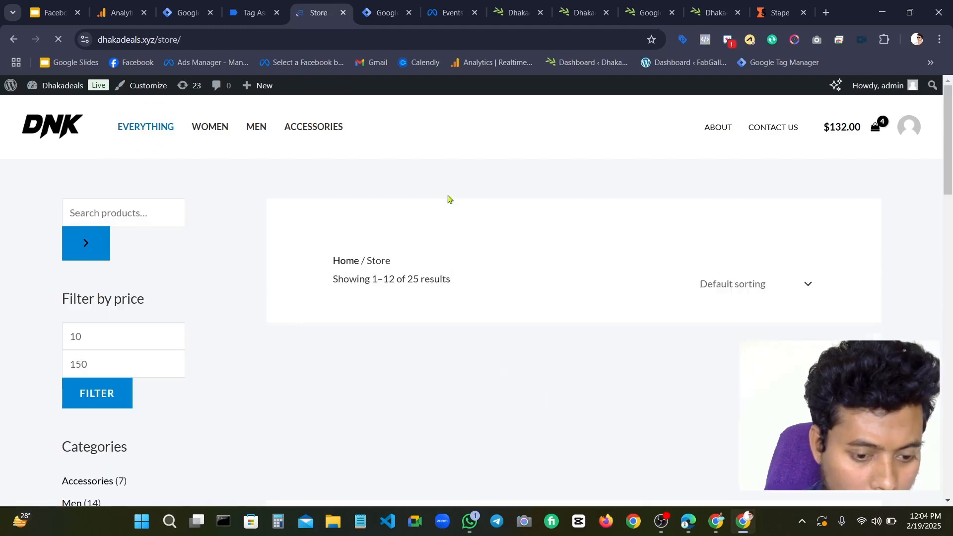
scroll(399, 237, down, 5)
scroll(396, 245, down, 1)
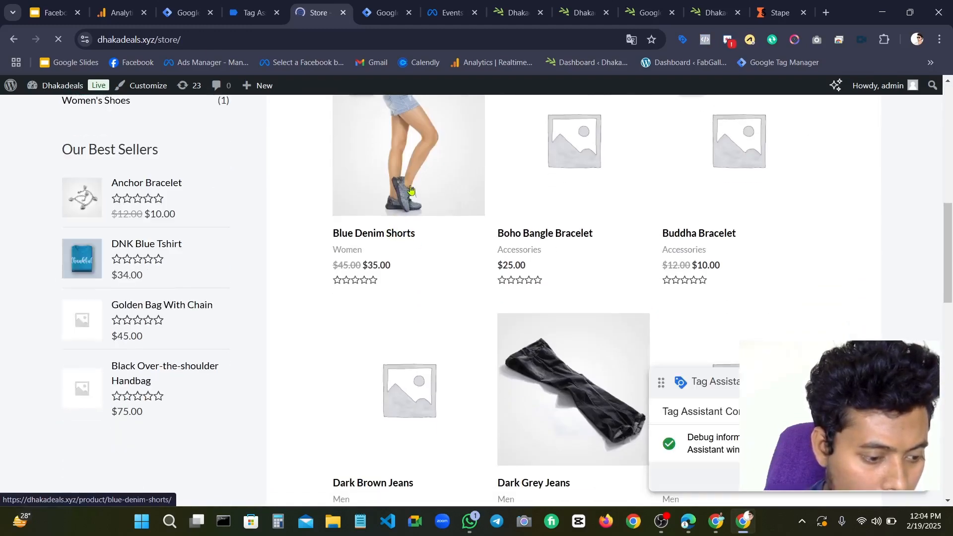
click(411, 189)
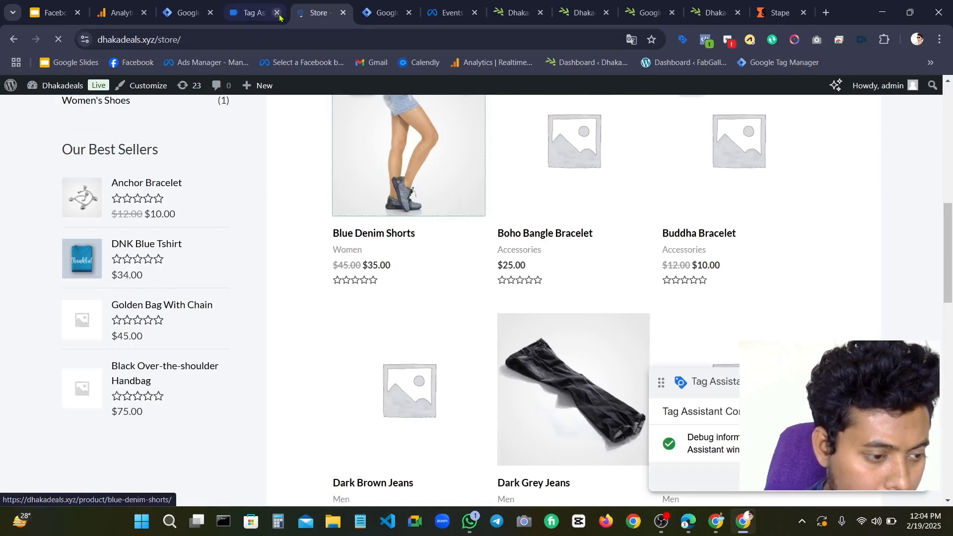
In Tag Assistant, open the view_item event of the Blue Denim Shorts page and select its event name in the API call
click(262, 5)
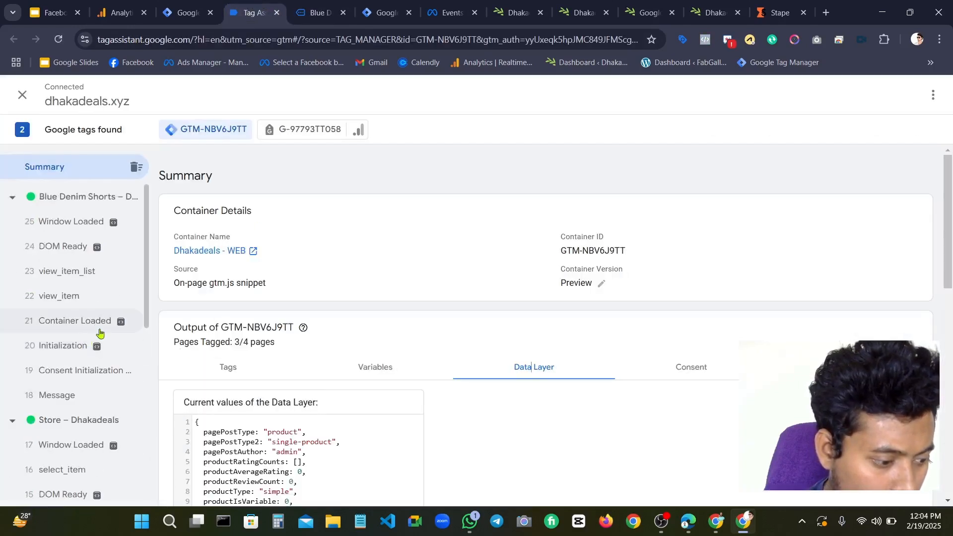
click(73, 303)
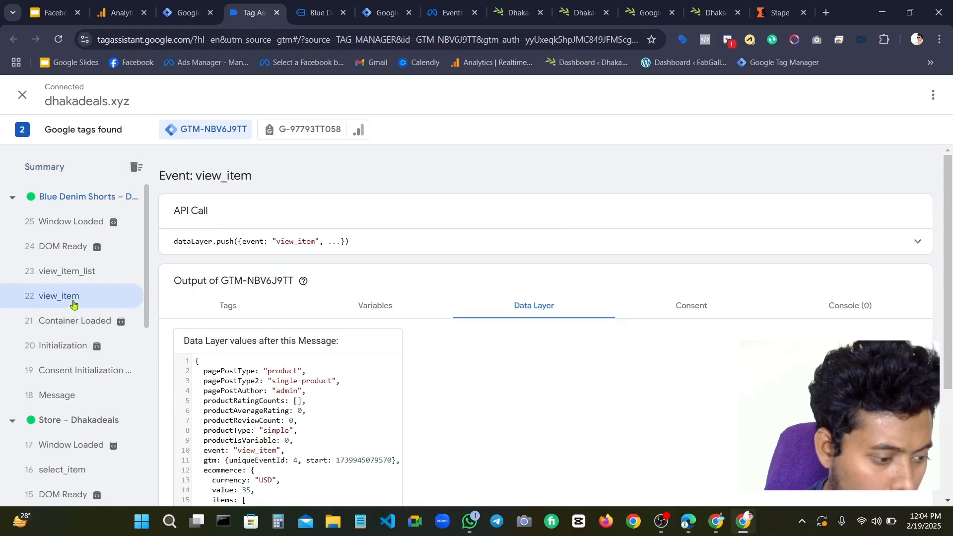
double_click(293, 240)
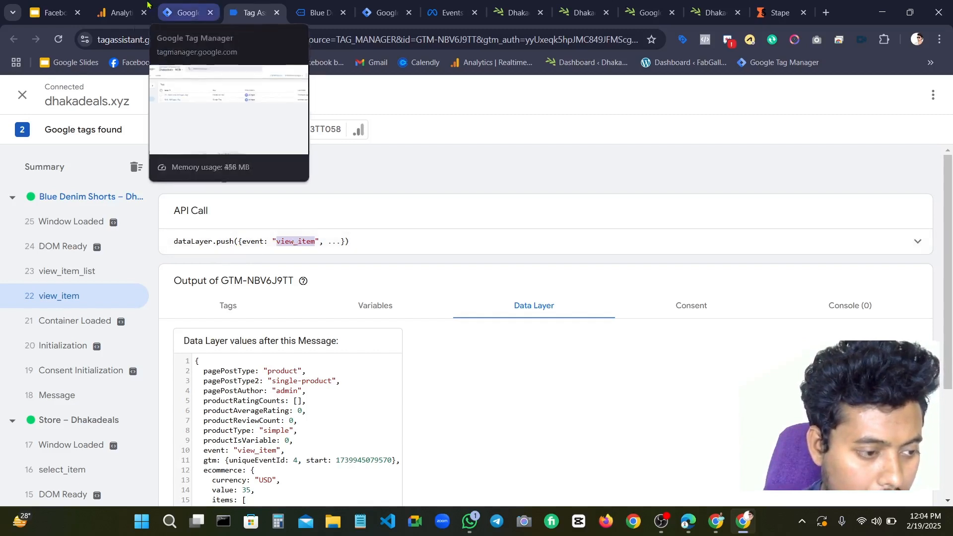
Switch to Tag Manager and create a new Custom Event trigger with view_item as its event name
click(193, 5)
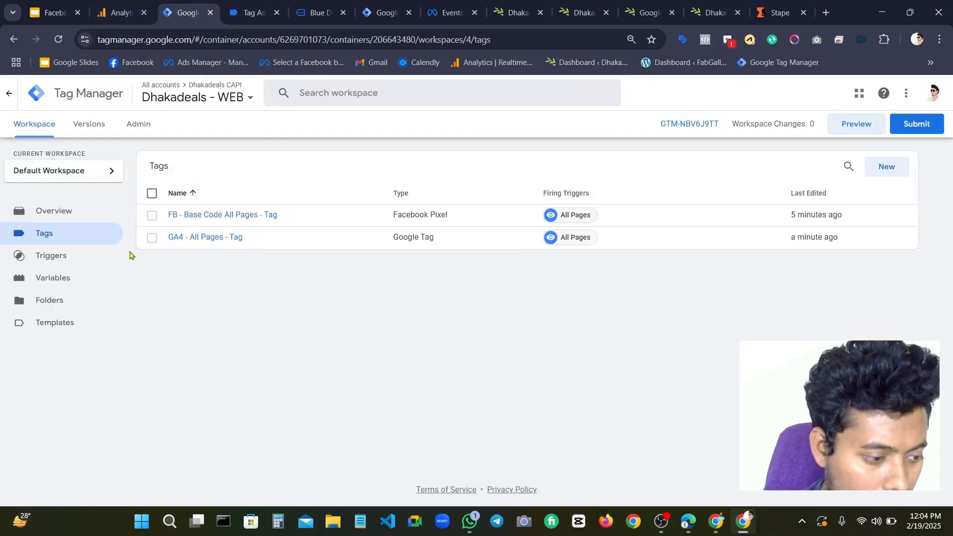
click(89, 263)
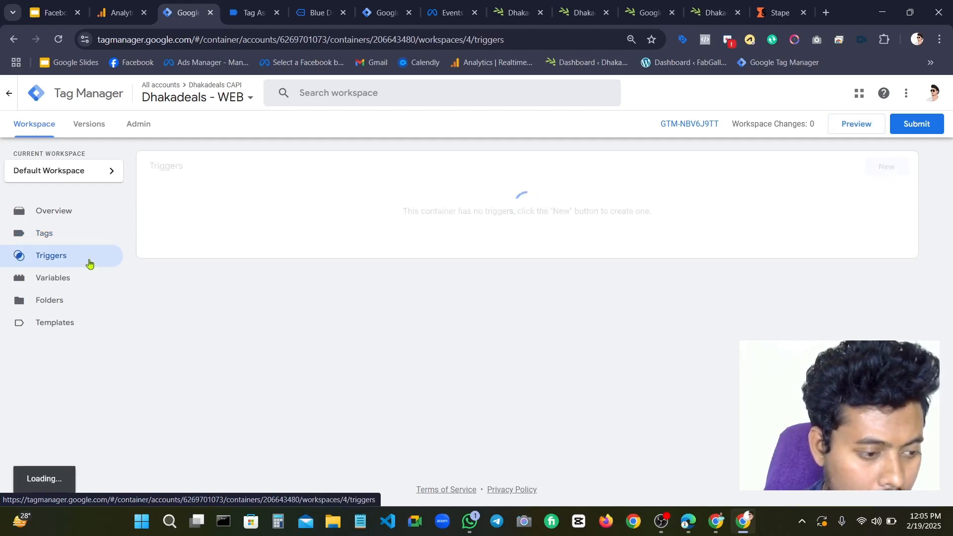
click(880, 167)
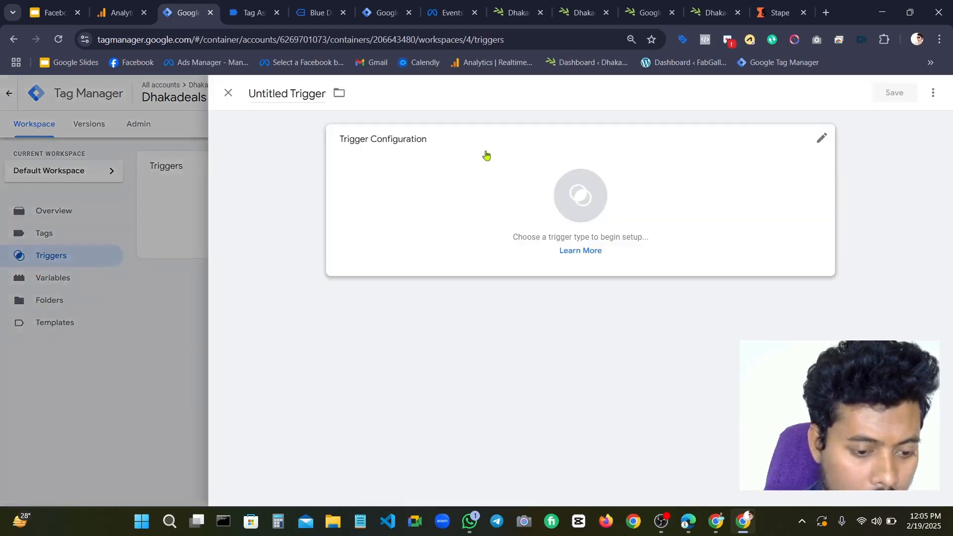
click(477, 182)
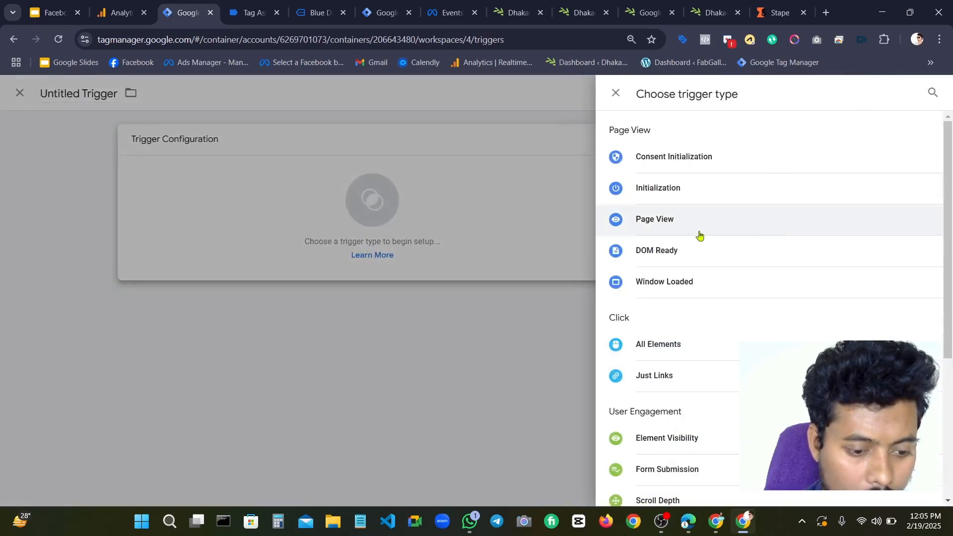
scroll(695, 278, down, 3)
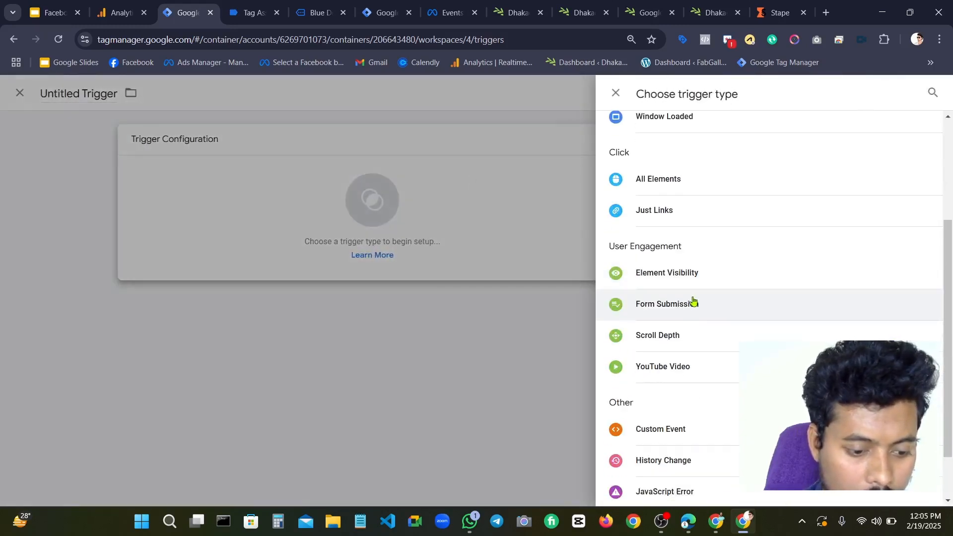
click(679, 428)
click(415, 251)
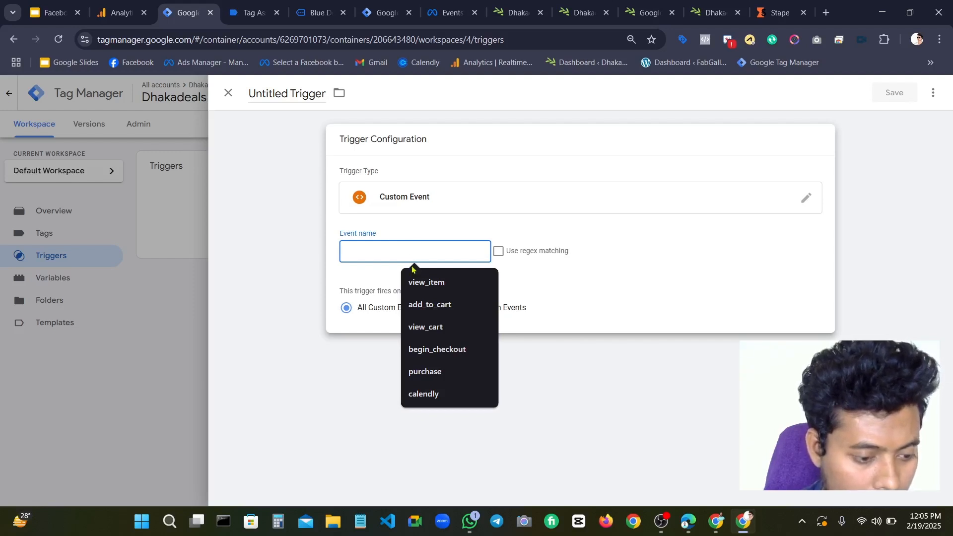
click(422, 282)
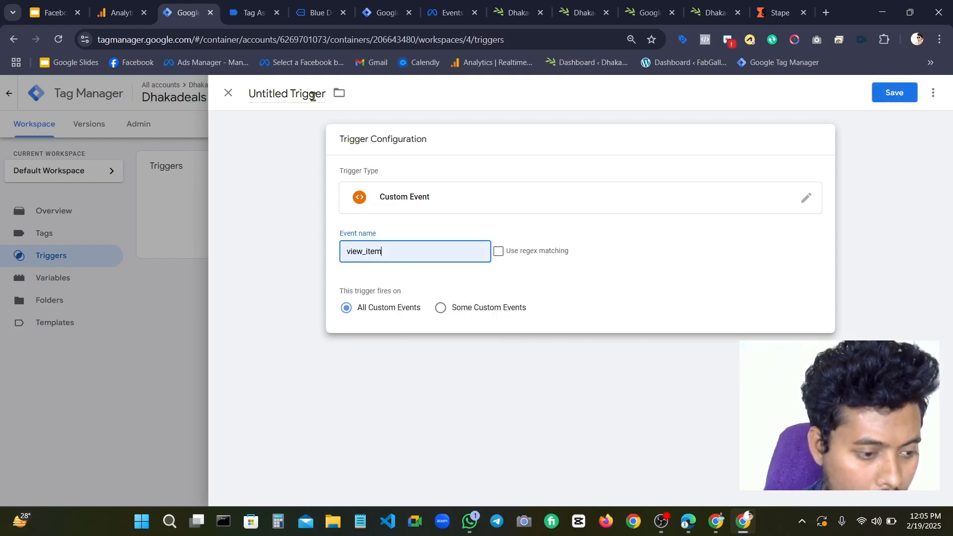
Name the new trigger "FB - ViewItem - Trigger" and save it
click(297, 144)
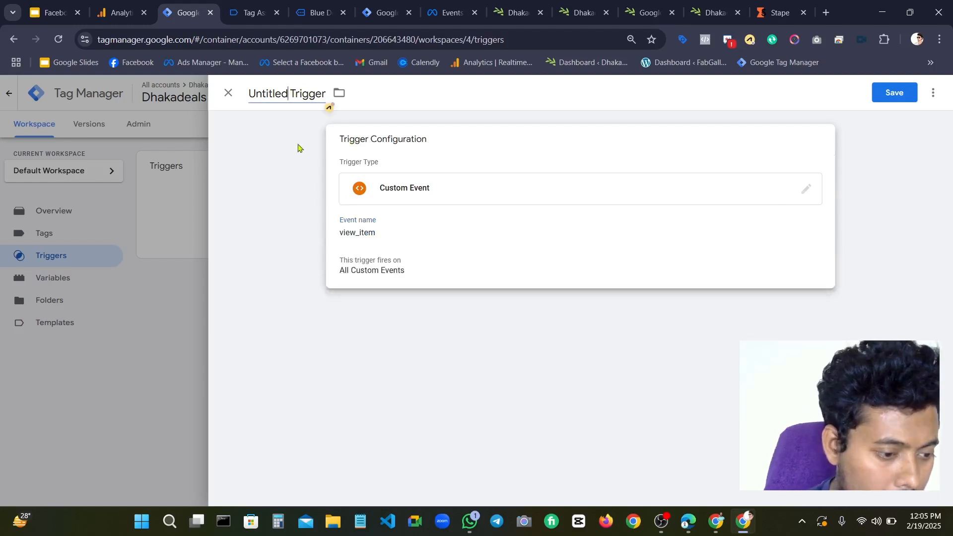
key(ctrl+Left)
key(BackSpace)
key(BackSpace)
key(BackSpace)
key(BackSpace)
key(BackSpace)
key(BackSpace)
key(BackSpace)
key(BackSpace)
key(BackSpace)
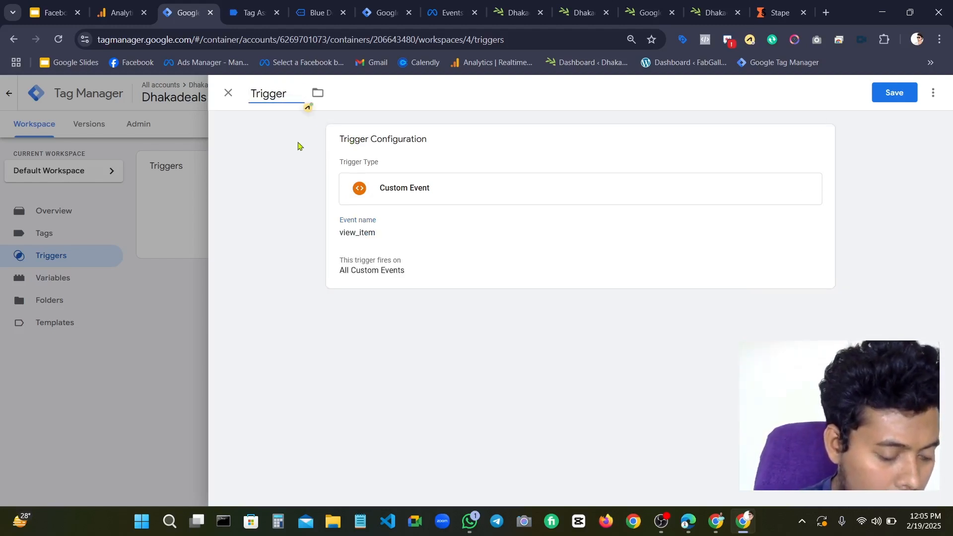
text(V )
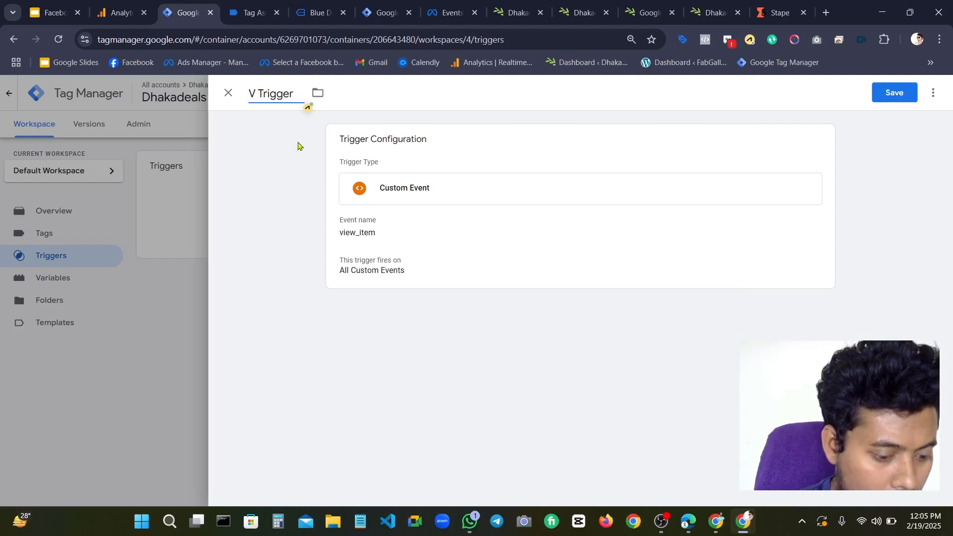
text(FB)
key(BackSpace)
key(BackSpace)
key(BackSpace)
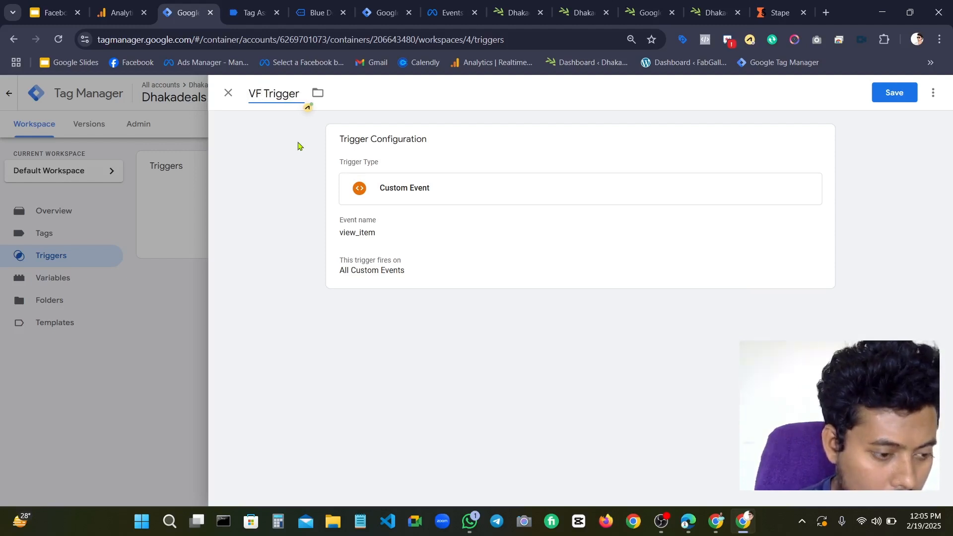
text(FB)
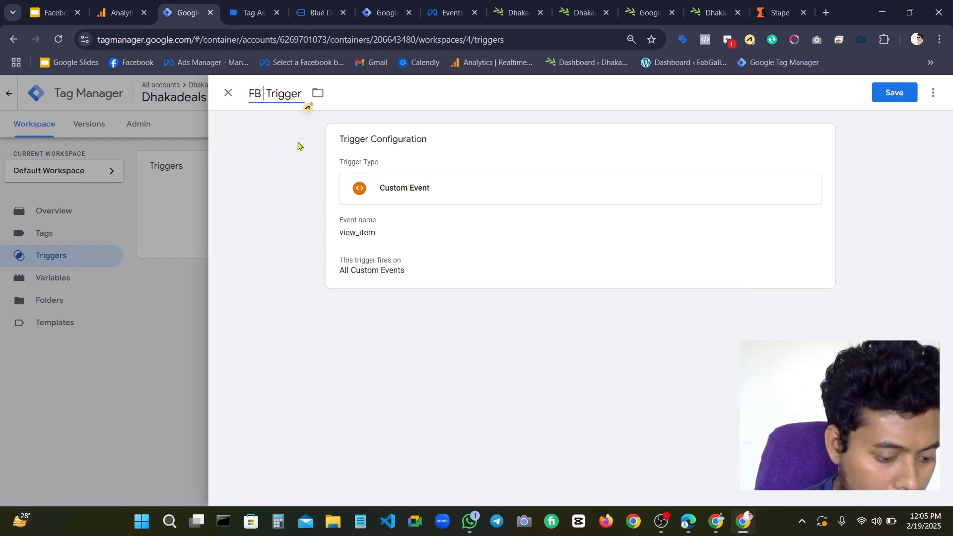
key(BackSpace)
text(- )
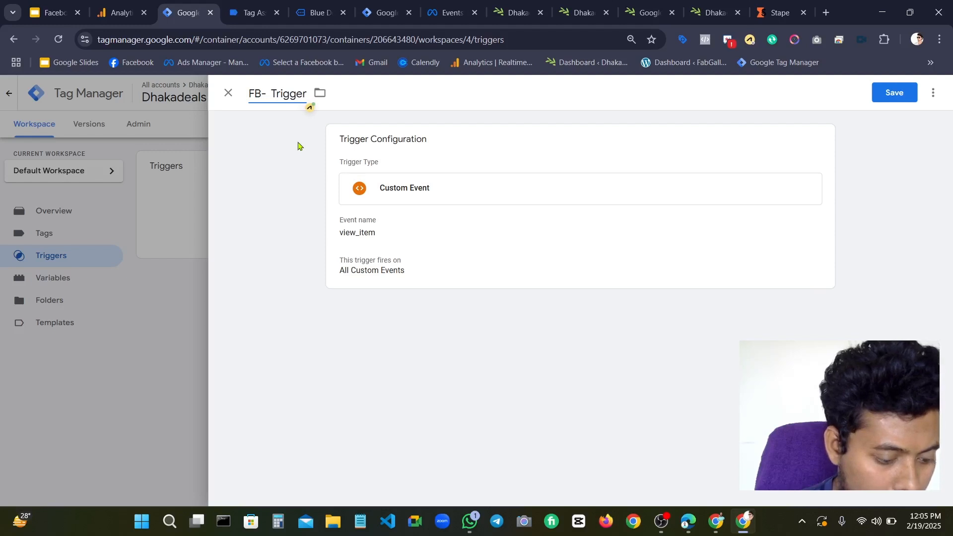
text(Vi)
text(ewIte)
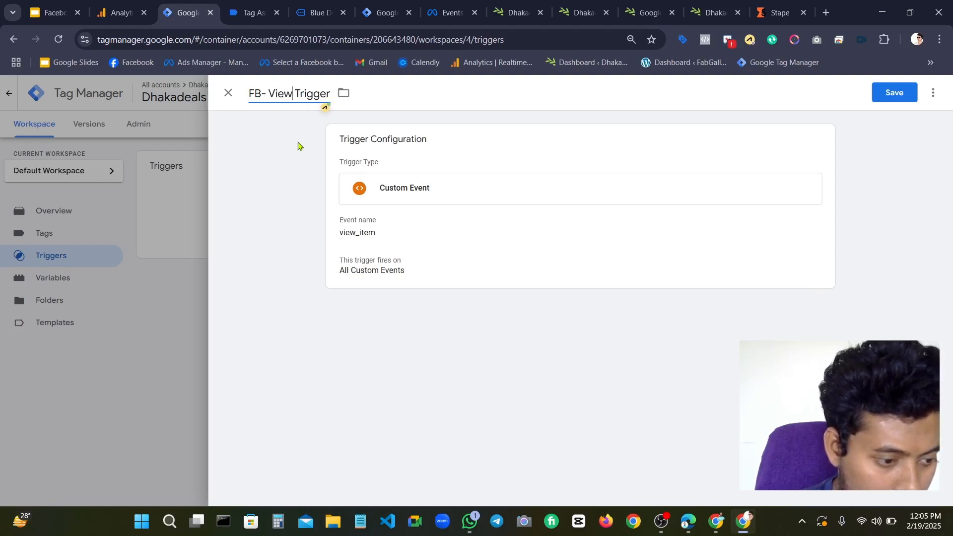
text(m)
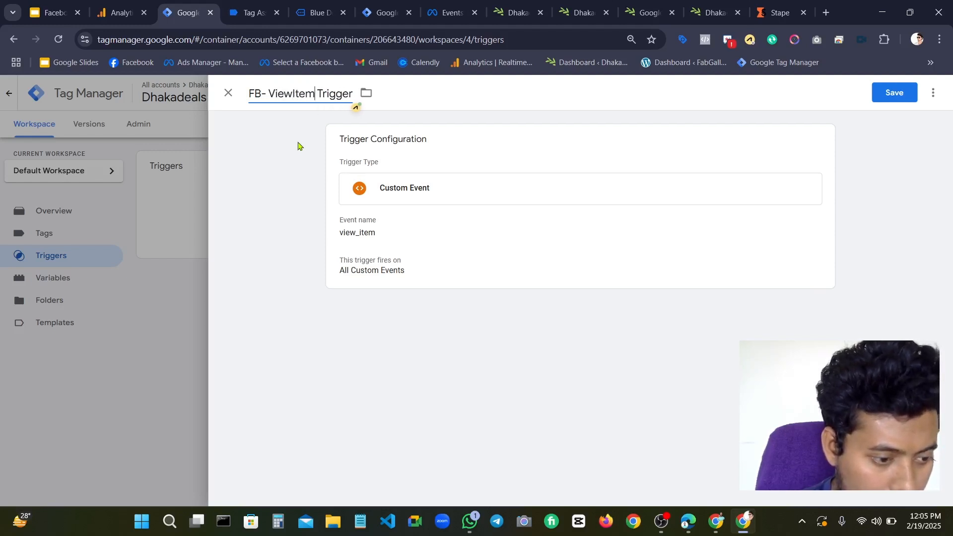
text( -)
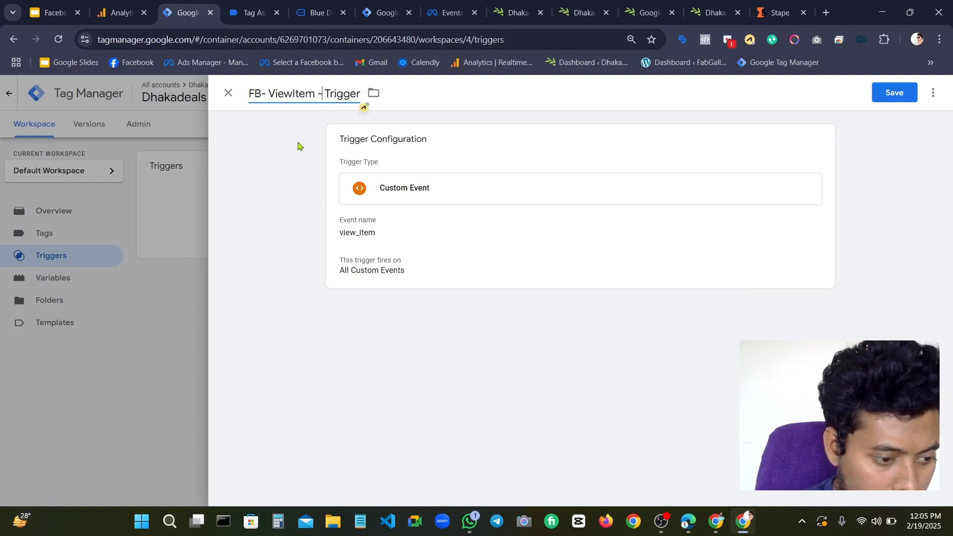
click(266, 95)
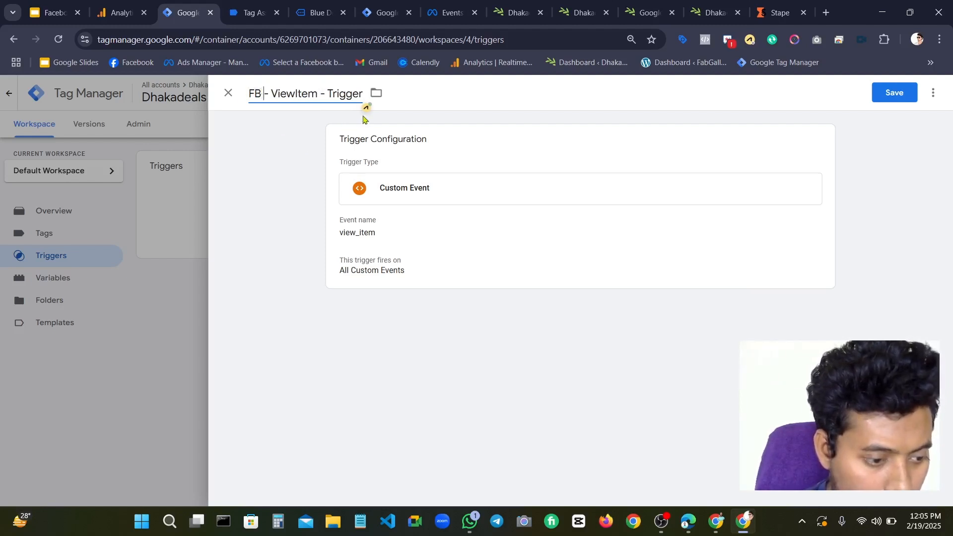
click(899, 98)
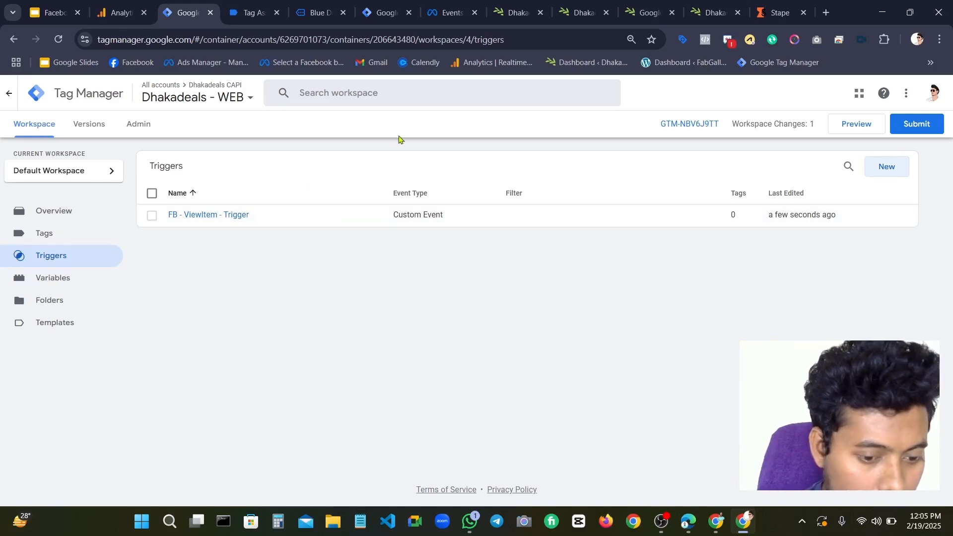
Go to the workspace's tag list, and switch to Google Slides to consult the Primary Events and Deduplication slide
click(67, 230)
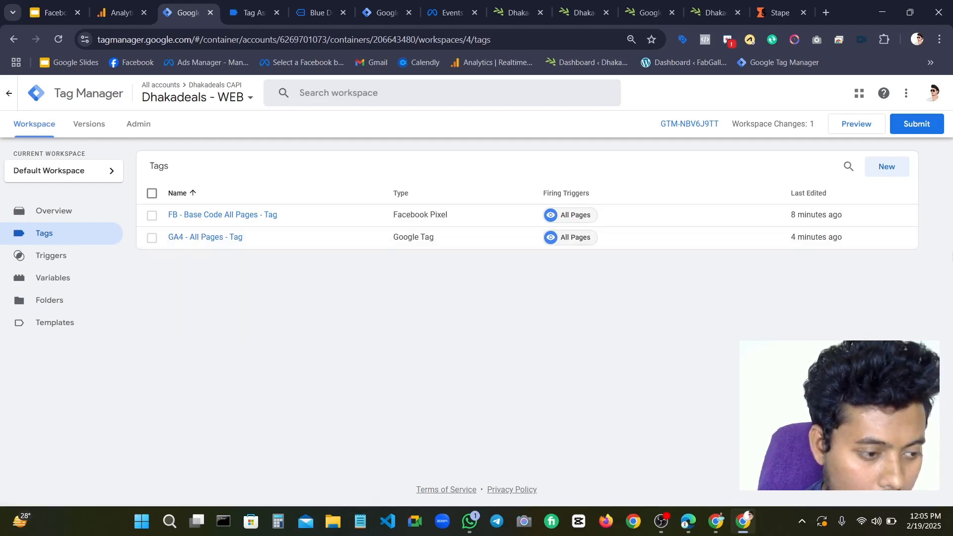
click(52, 12)
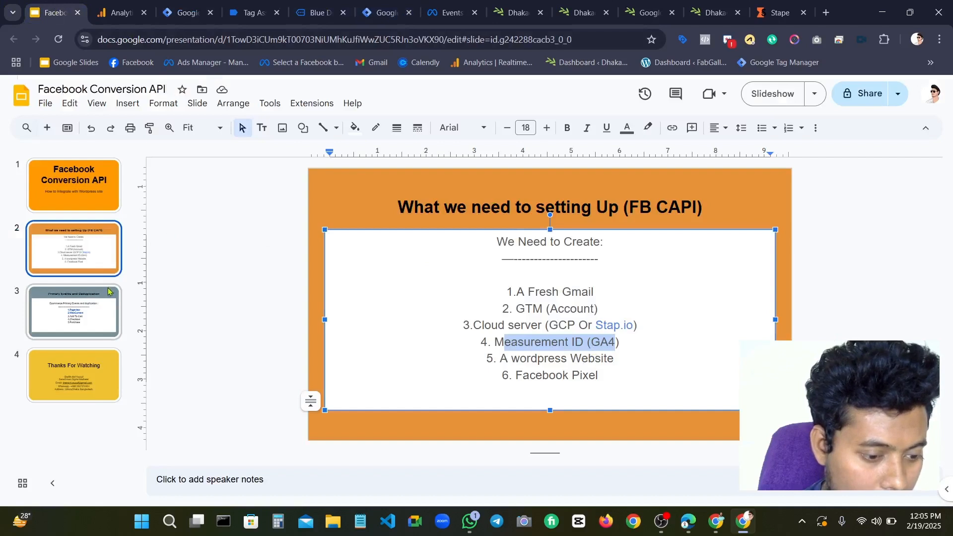
scroll(628, 286, down, 2)
scroll(616, 287, up, 1)
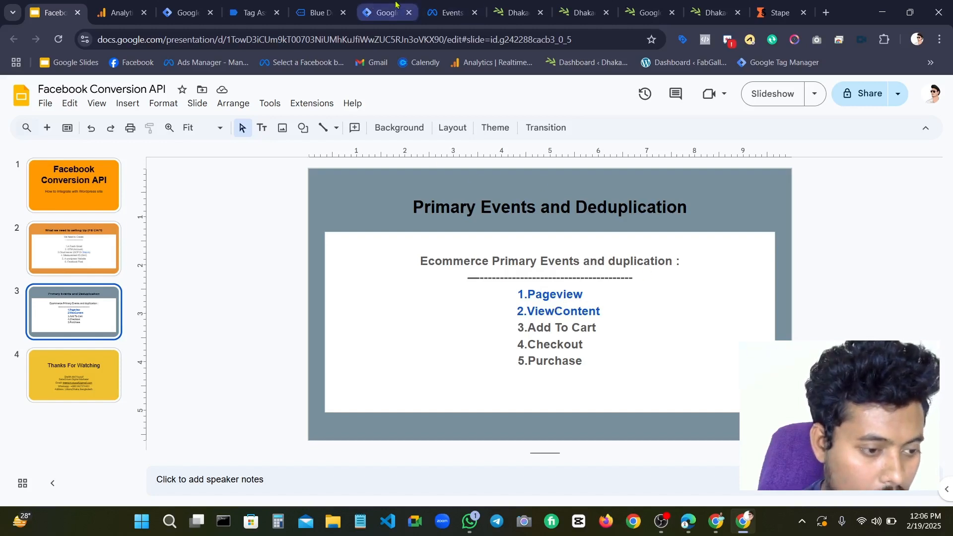
Switch back to Tag Manager and start a new tag with Facebook Pixel as its tag type
click(315, 11)
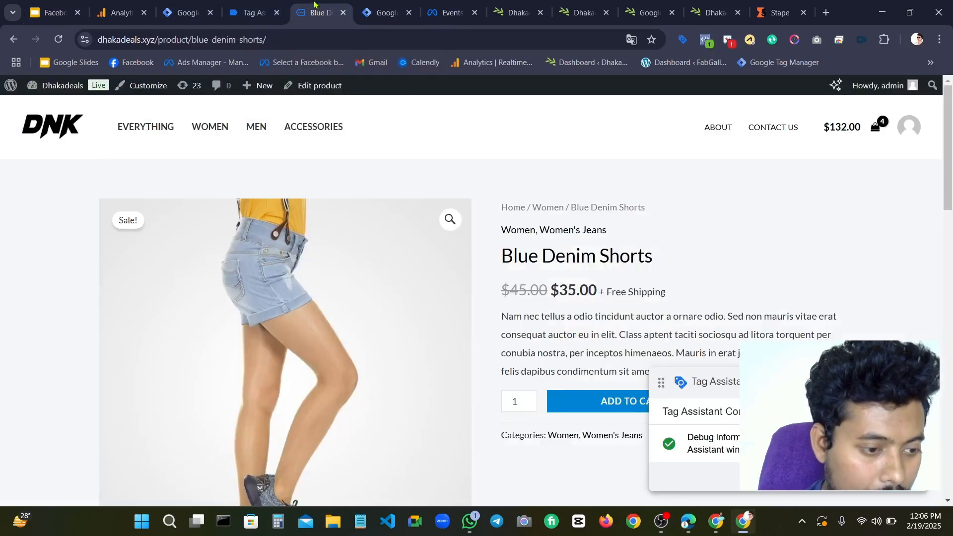
click(261, 6)
click(216, 6)
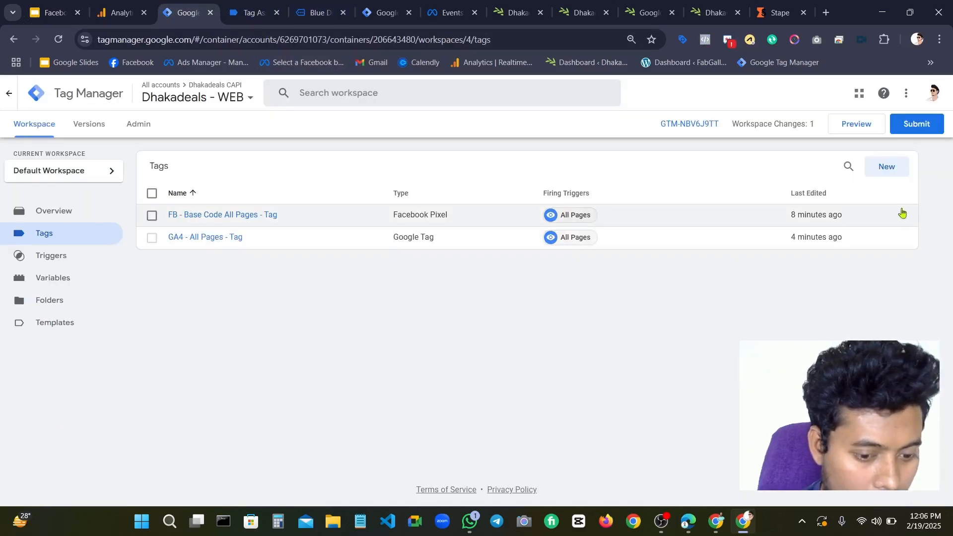
click(898, 166)
click(464, 185)
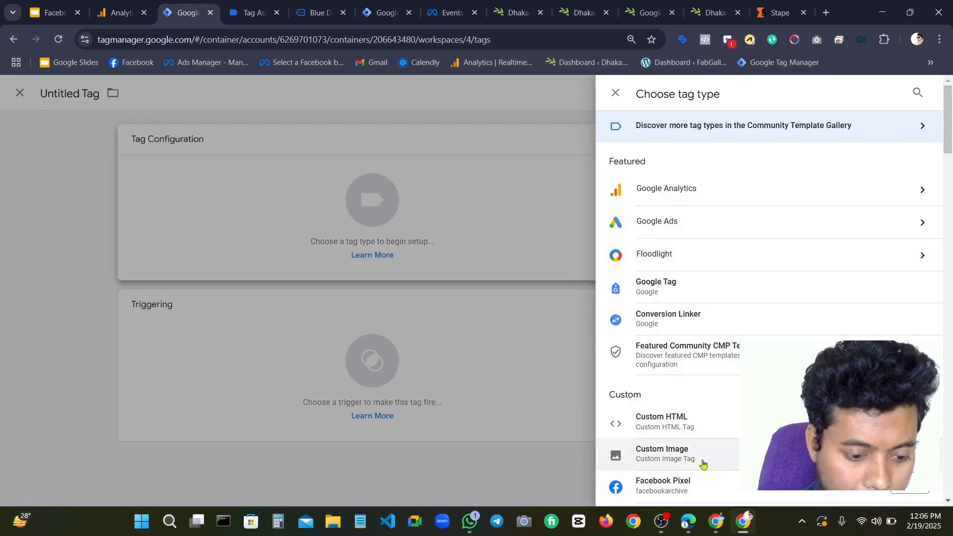
scroll(715, 419, down, 3)
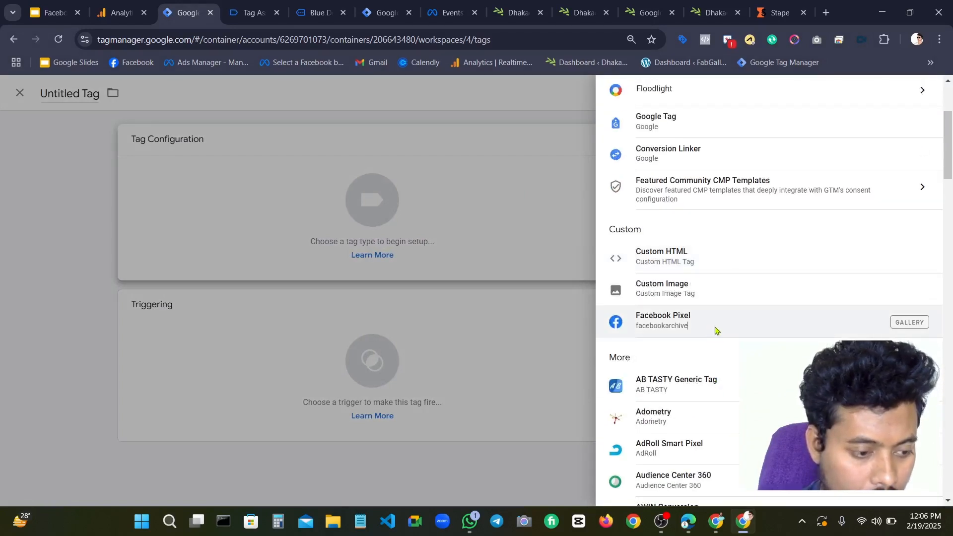
click(715, 330)
Set the tag's Facebook Pixel ID to the variable {{FB - Pixel- ID}} and its standard event name to ViewContent
click(380, 269)
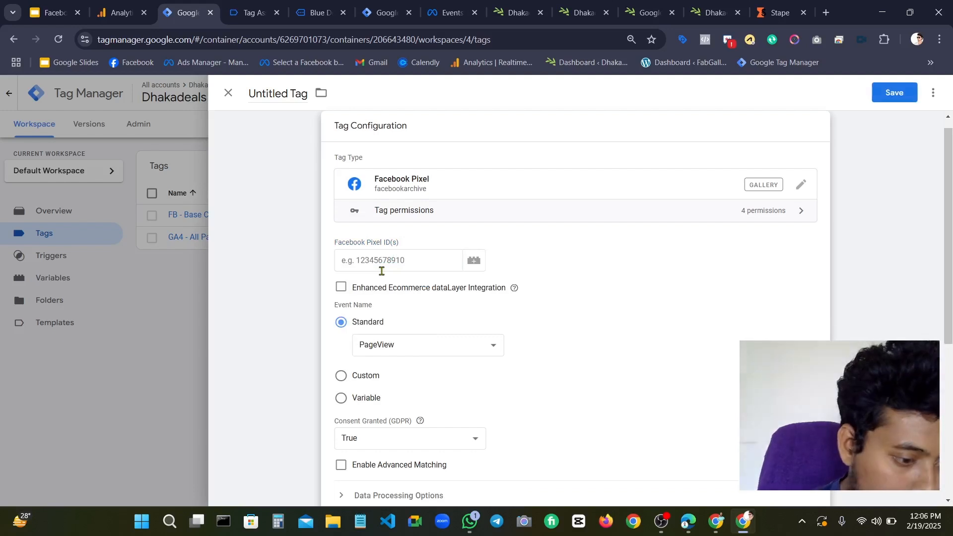
click(388, 260)
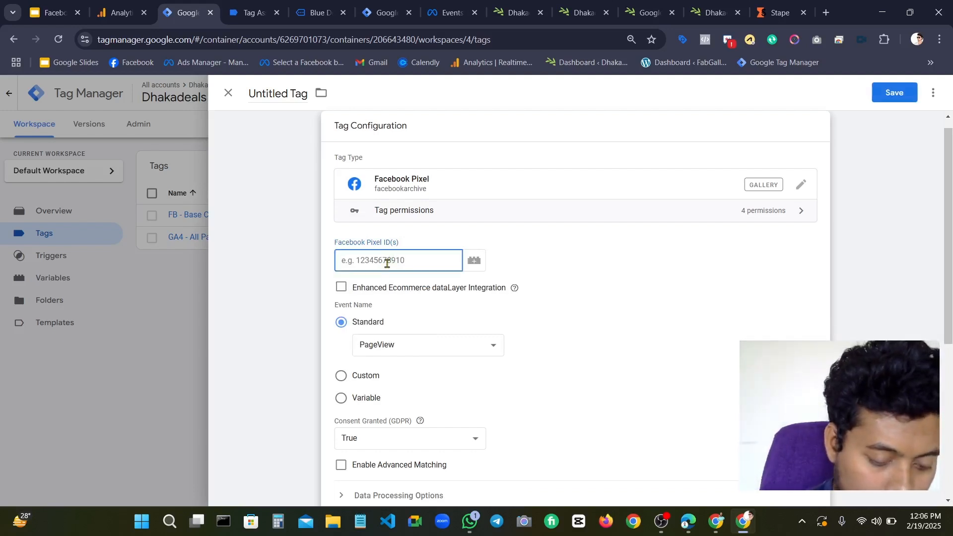
text({{)
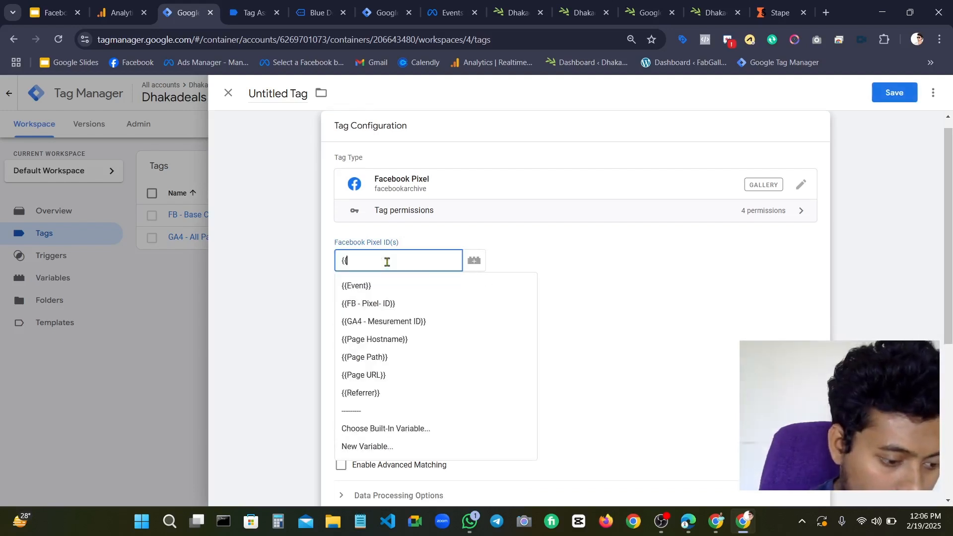
click(388, 303)
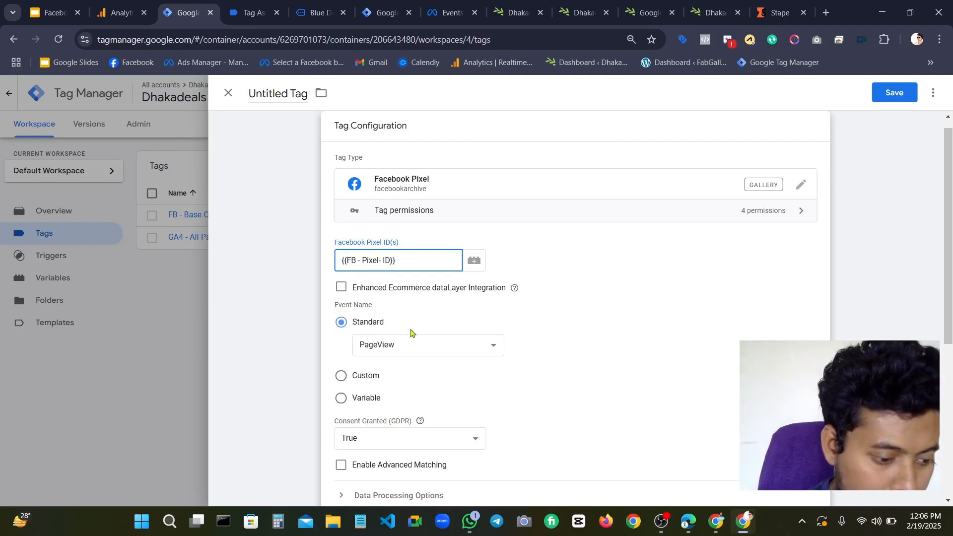
scroll(411, 333, down, 3)
click(388, 186)
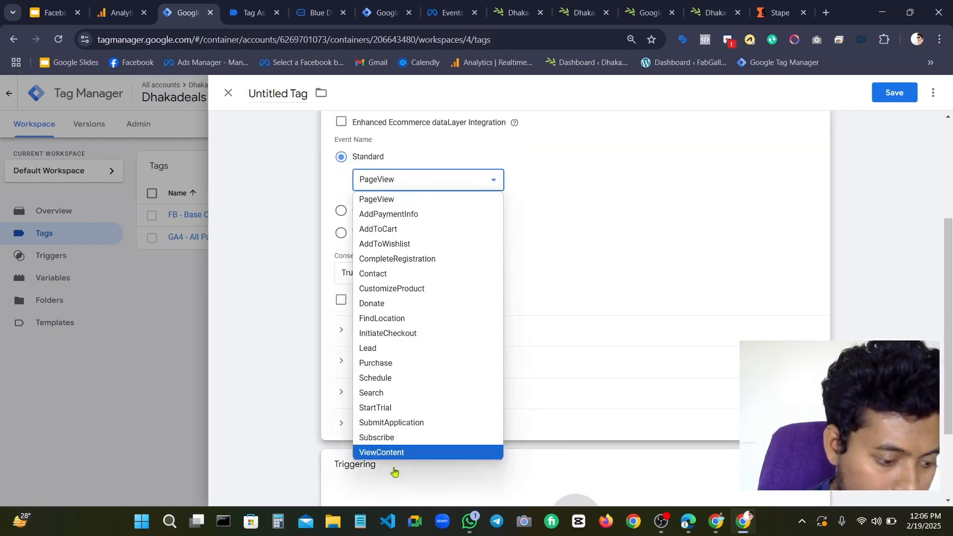
click(392, 454)
Assign FB - ViewItem - Trigger as the firing trigger of the new Facebook Pixel tag
scroll(410, 329, down, 2)
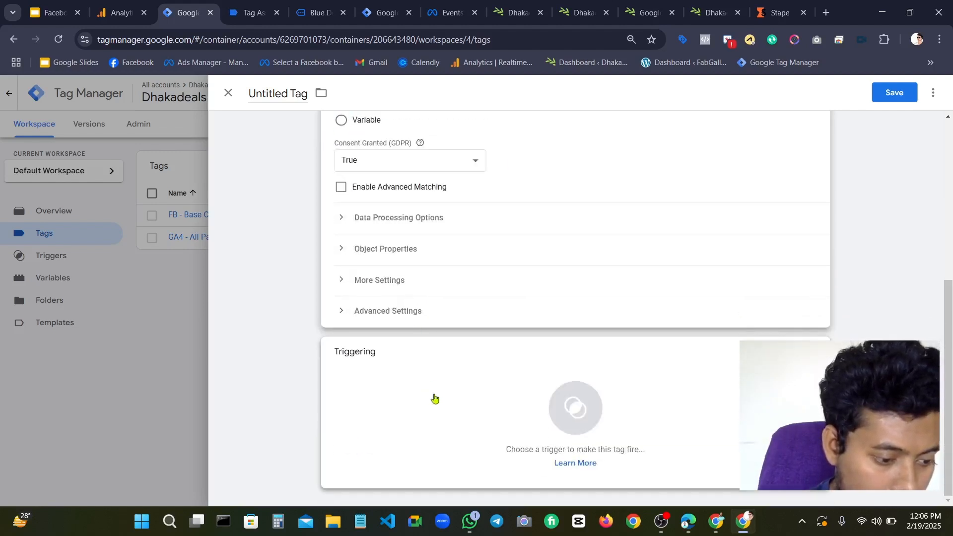
click(431, 397)
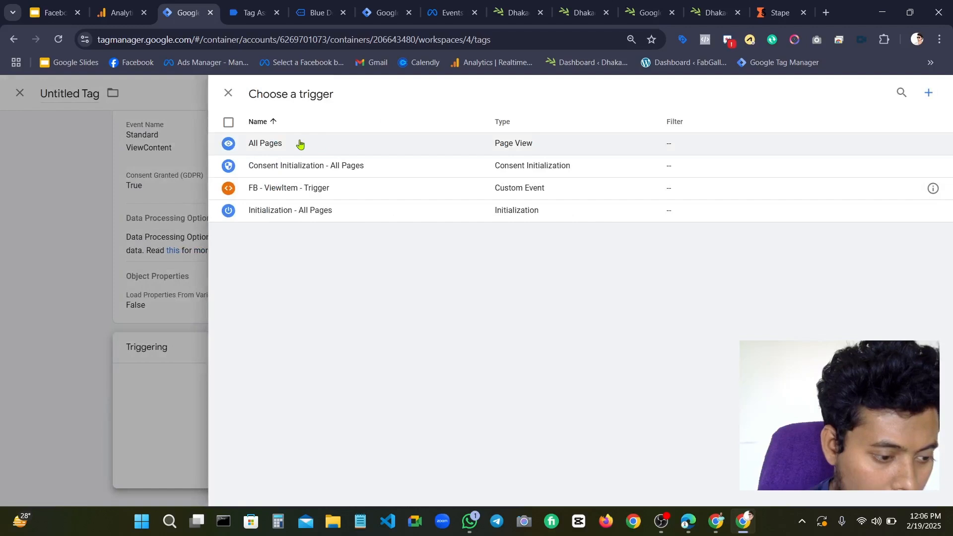
click(299, 193)
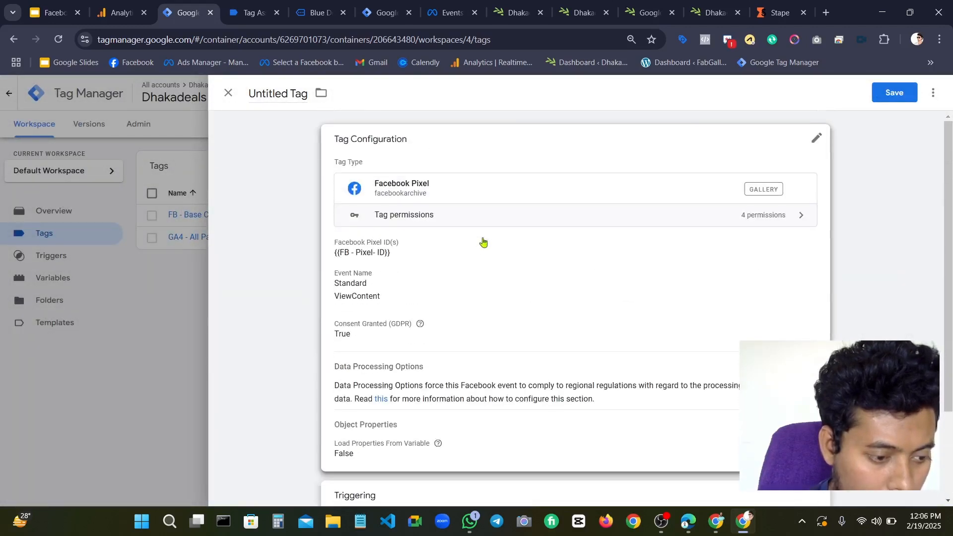
Name the Facebook Pixel tag "FB - ViewItem - Tag" and save it
click(288, 95)
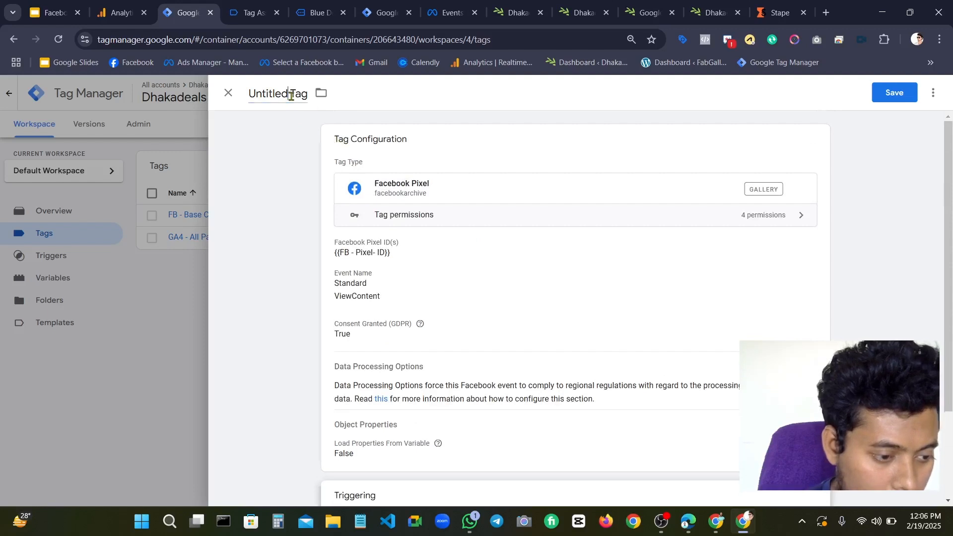
key(BackSpace)
key(BackSpace)
key(BackSpace)
key(BackSpace)
key(BackSpace)
key(BackSpace)
key(BackSpace)
key(BackSpace)
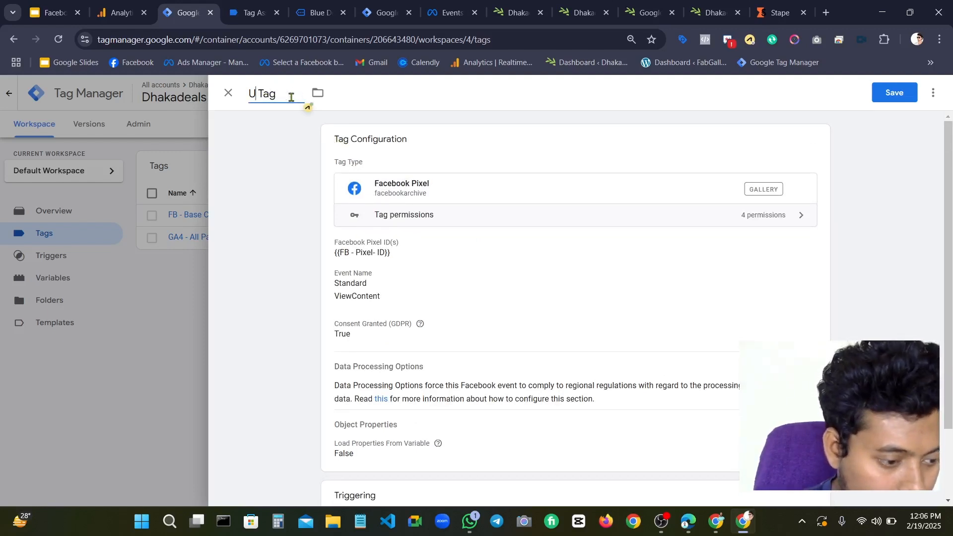
text(FB)
text( - Vie)
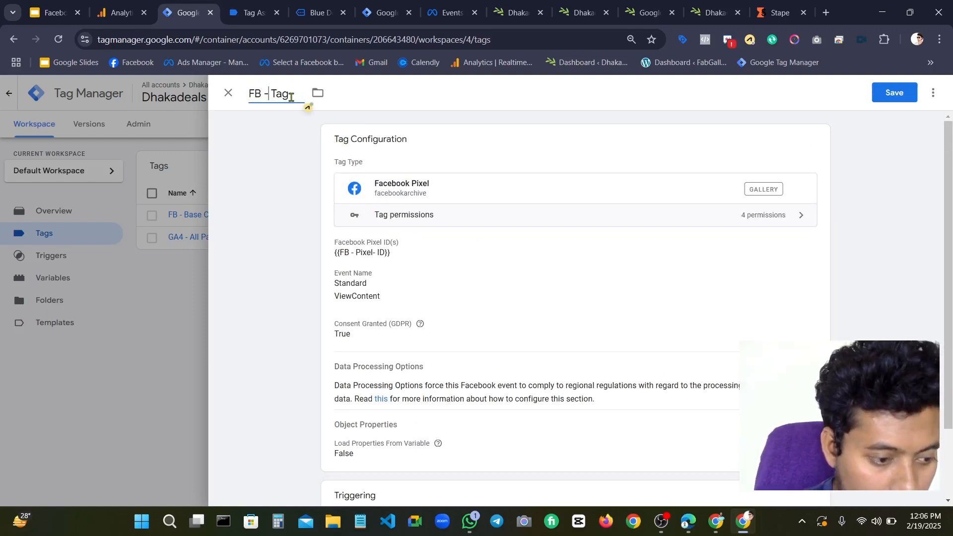
text(wIt)
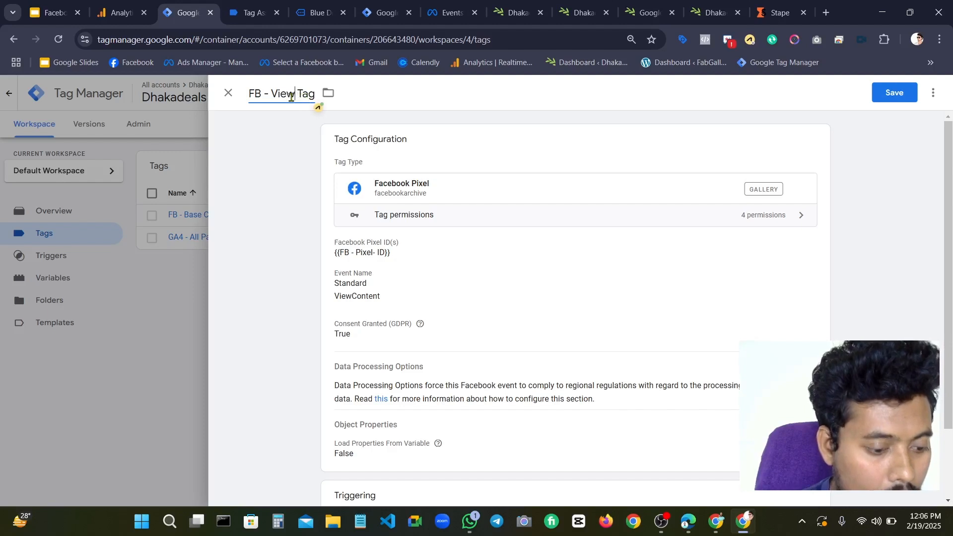
text(em)
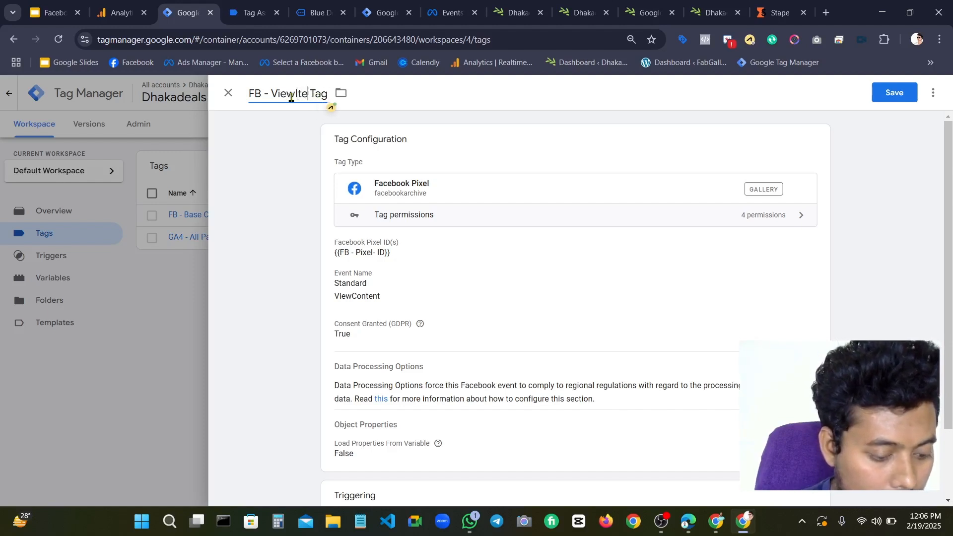
text( -)
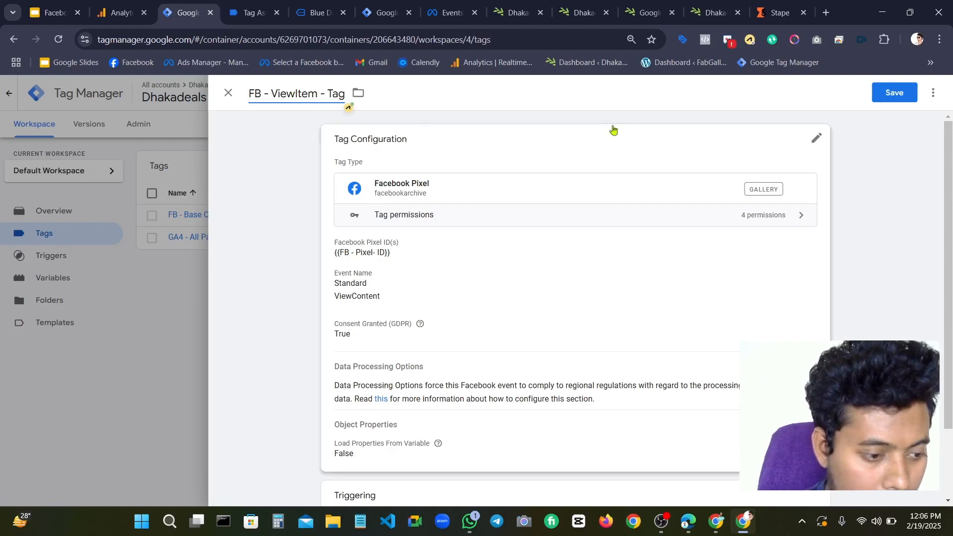
click(889, 94)
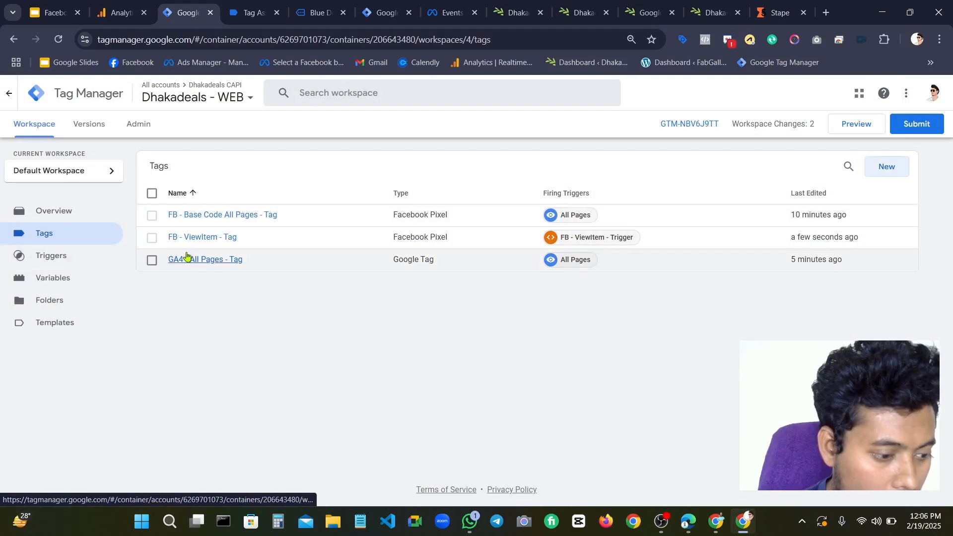
Start another new tag and choose Google Analytics: GA4 Event as its tag type
click(66, 257)
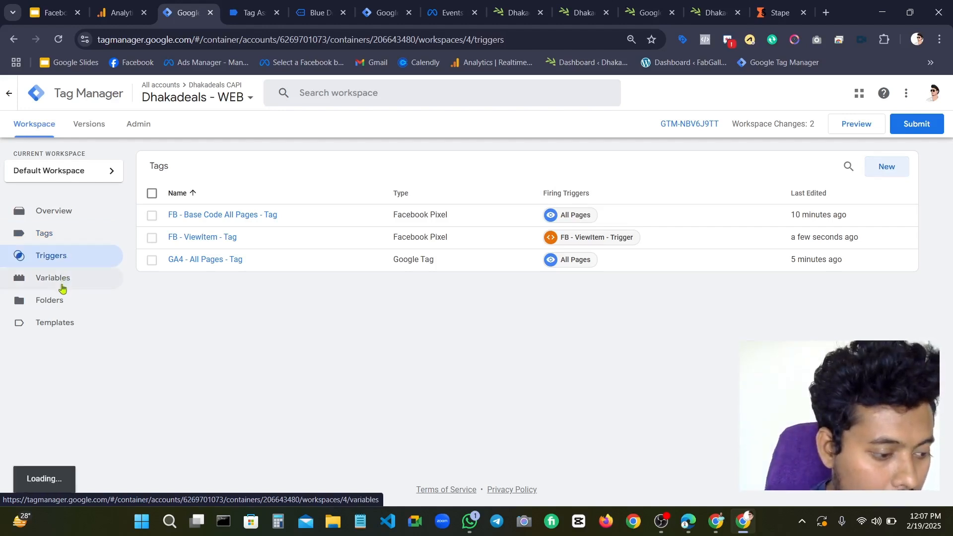
click(54, 235)
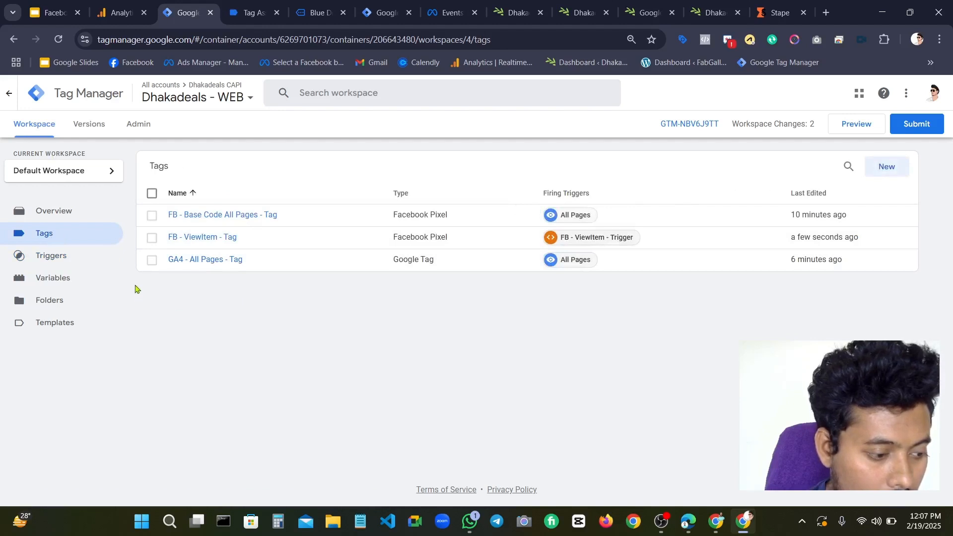
click(892, 167)
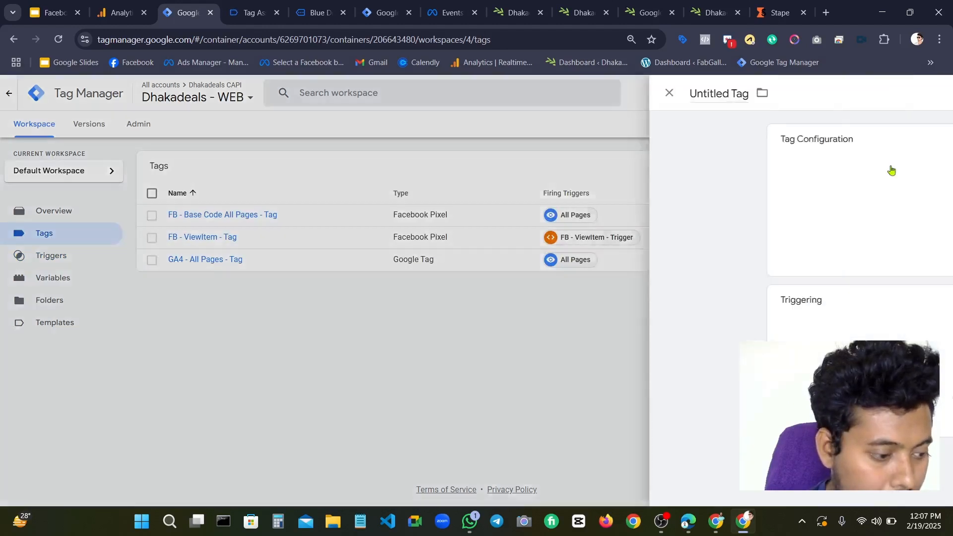
click(531, 218)
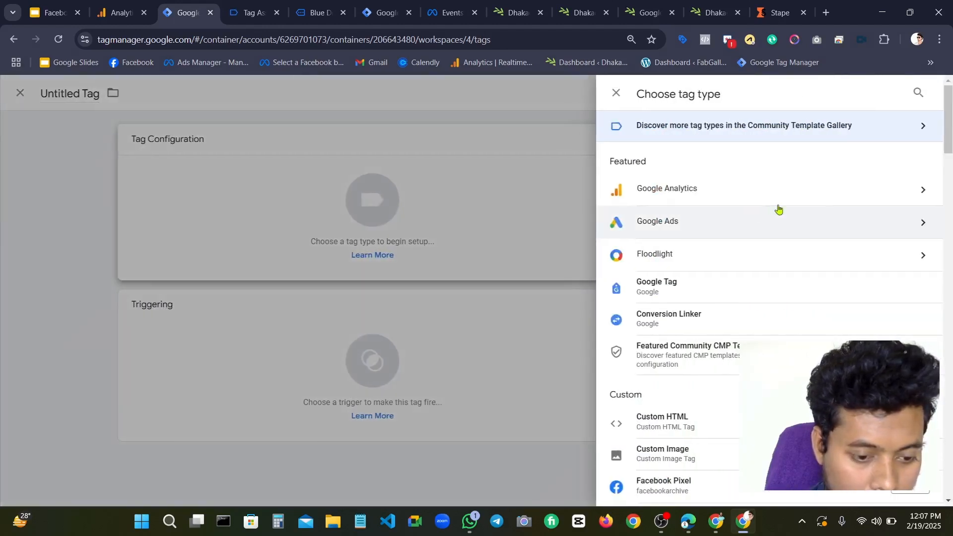
click(764, 199)
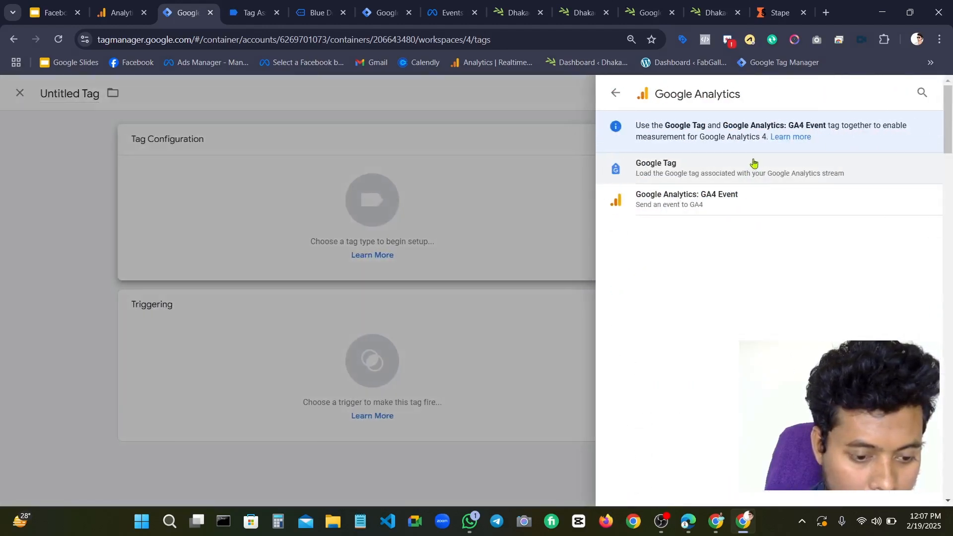
click(734, 207)
Set the GA4 event tag's measurement ID to the variable {{GA4 - Mesurement ID}} and its event name to page_view
click(376, 263)
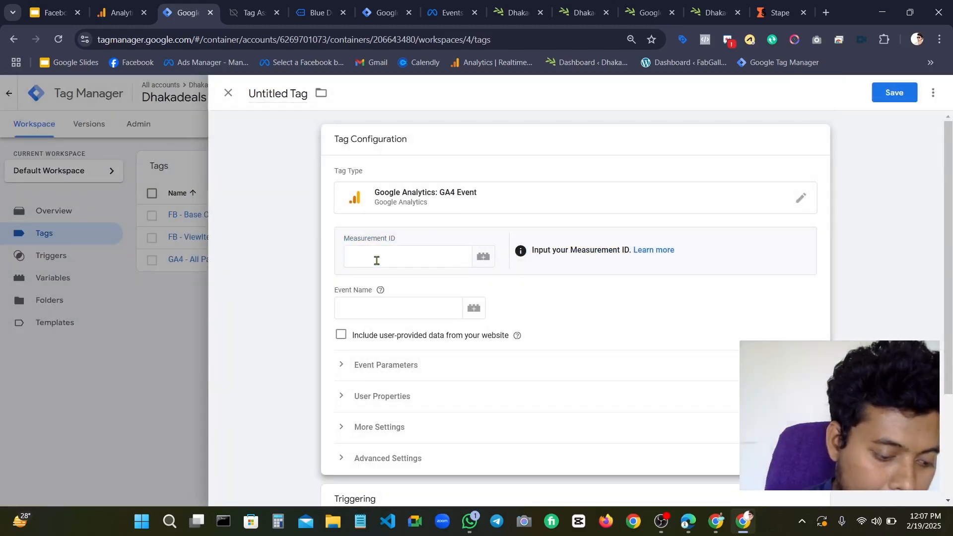
click(377, 261)
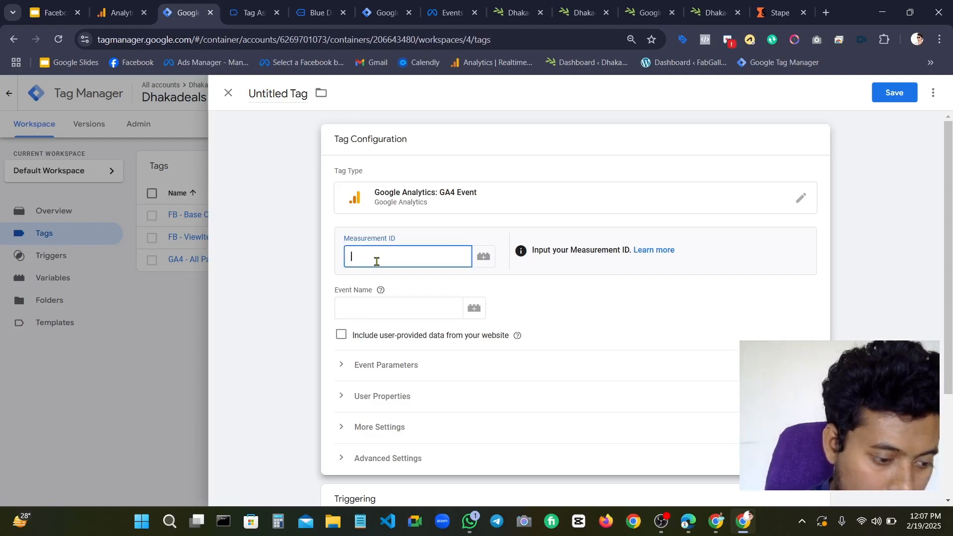
text({{)
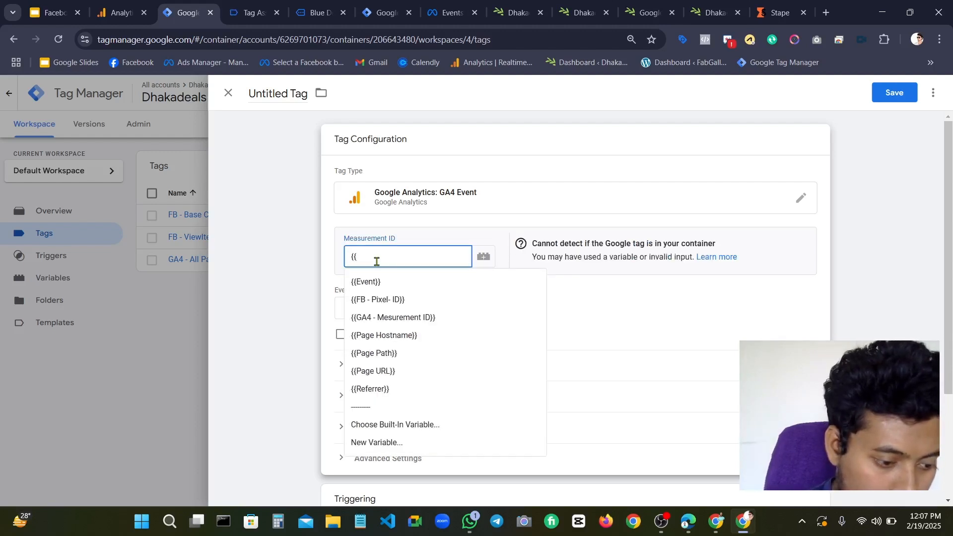
click(398, 318)
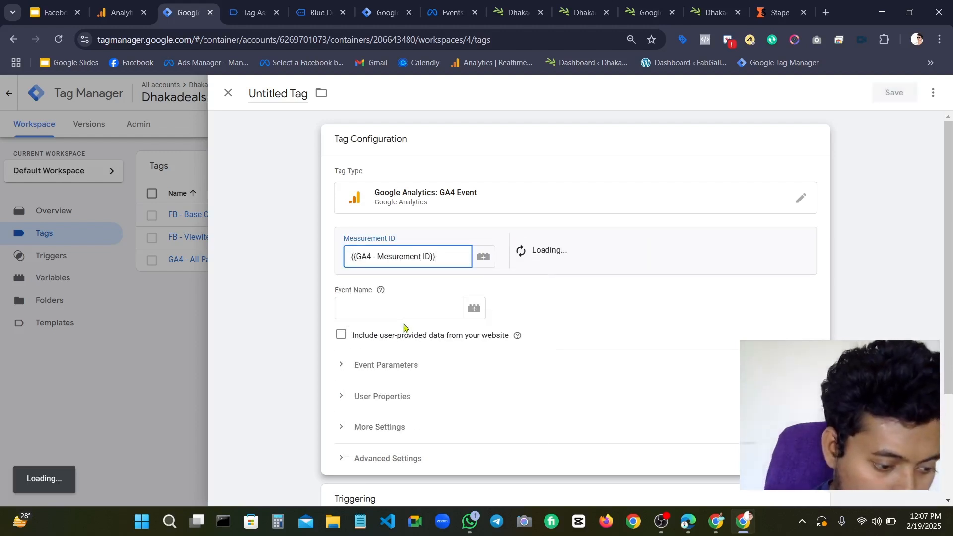
click(407, 306)
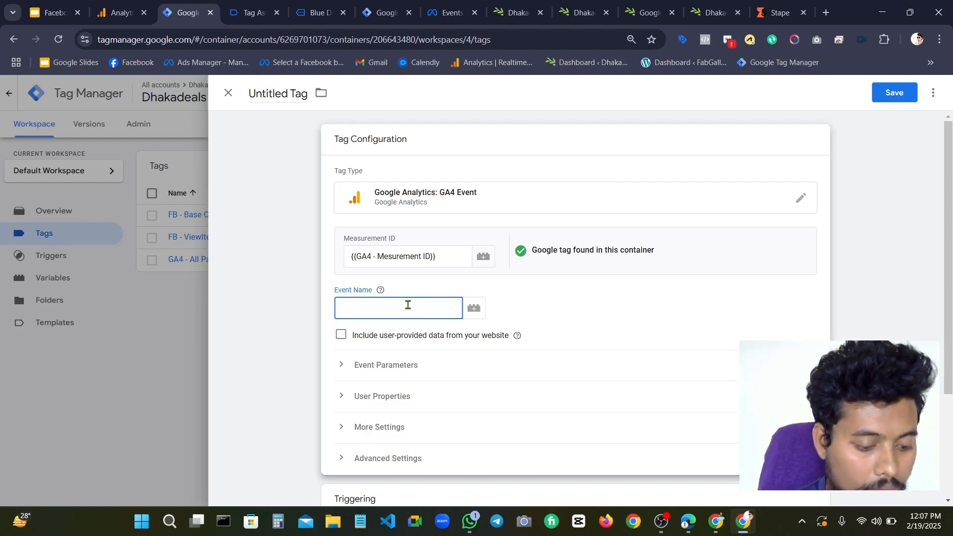
text(age_)
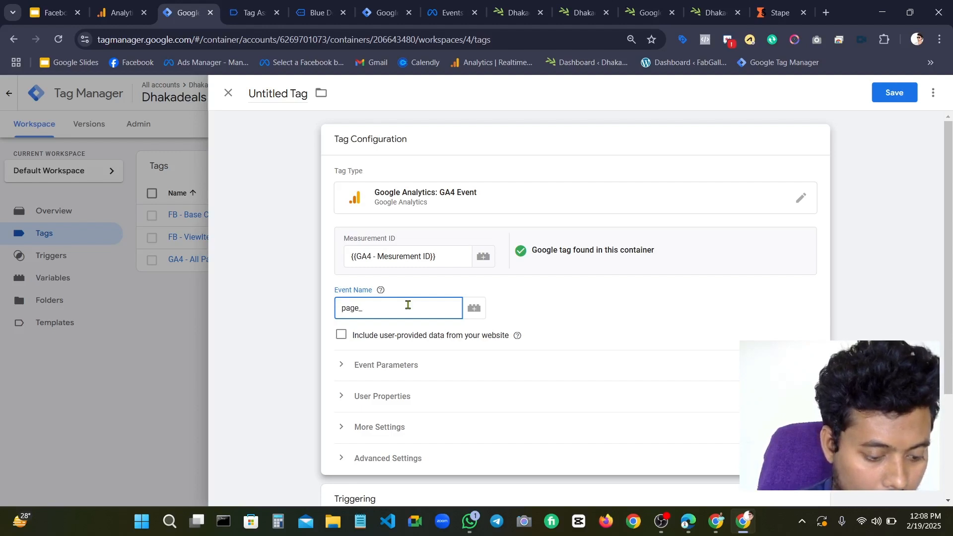
text(view)
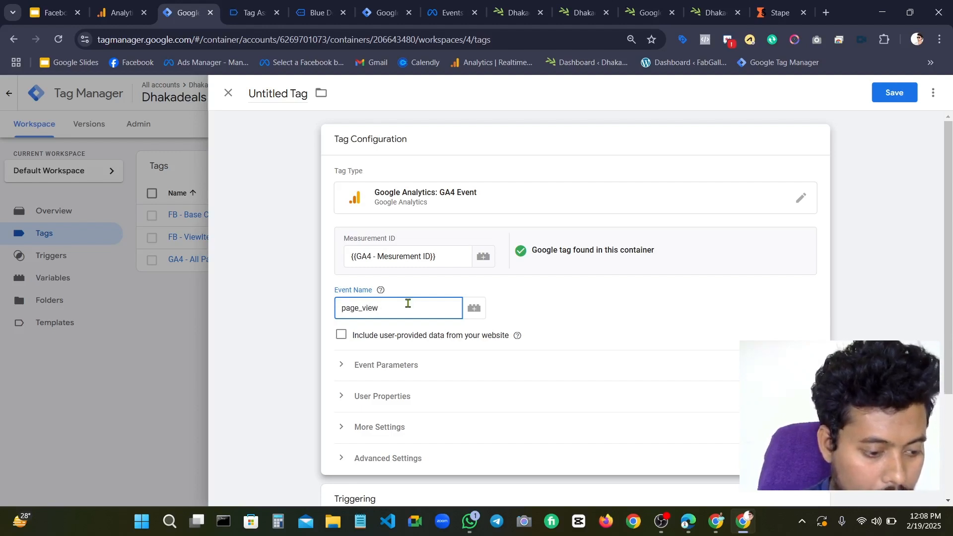
scroll(422, 317, down, 3)
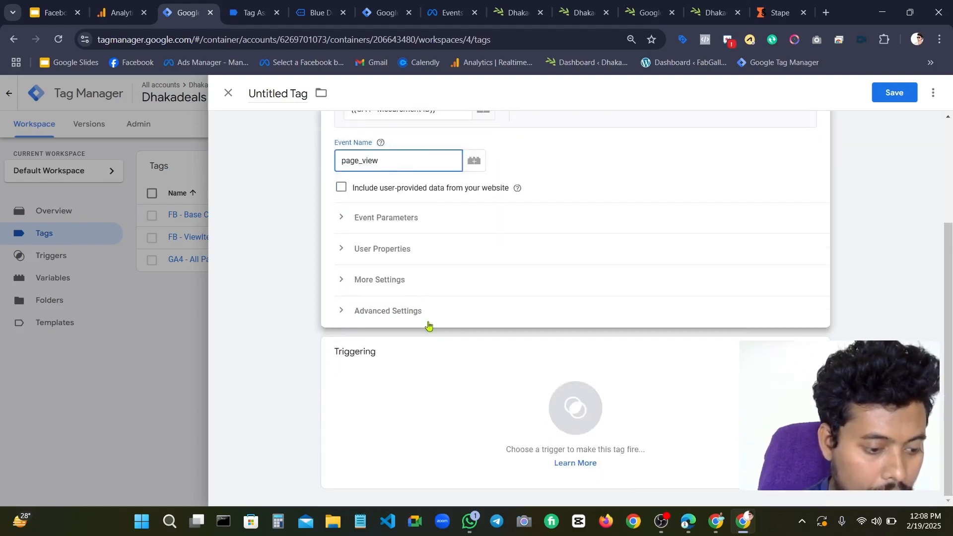
Assign FB - ViewItem - Trigger as the firing trigger of the new GA4 event tag
click(454, 384)
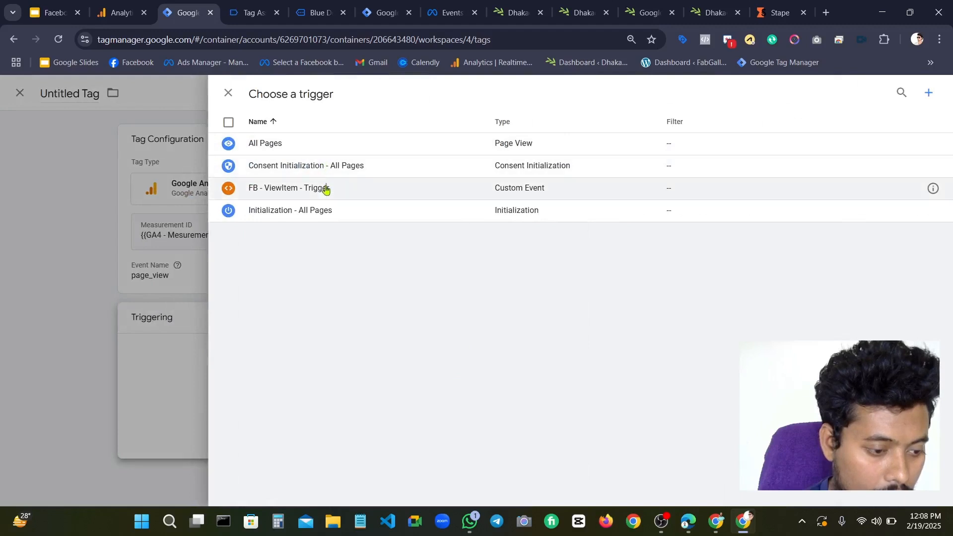
click(325, 189)
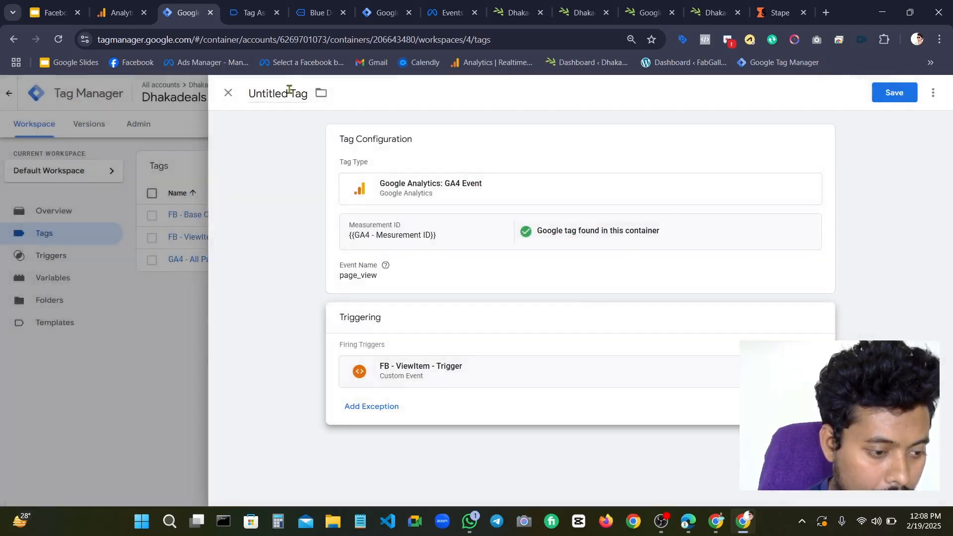
Name the GA4 event tag "GA4 -SS -ViewItem - Tag" and save it
key(BackSpace)
key(BackSpace)
key(BackSpace)
key(BackSpace)
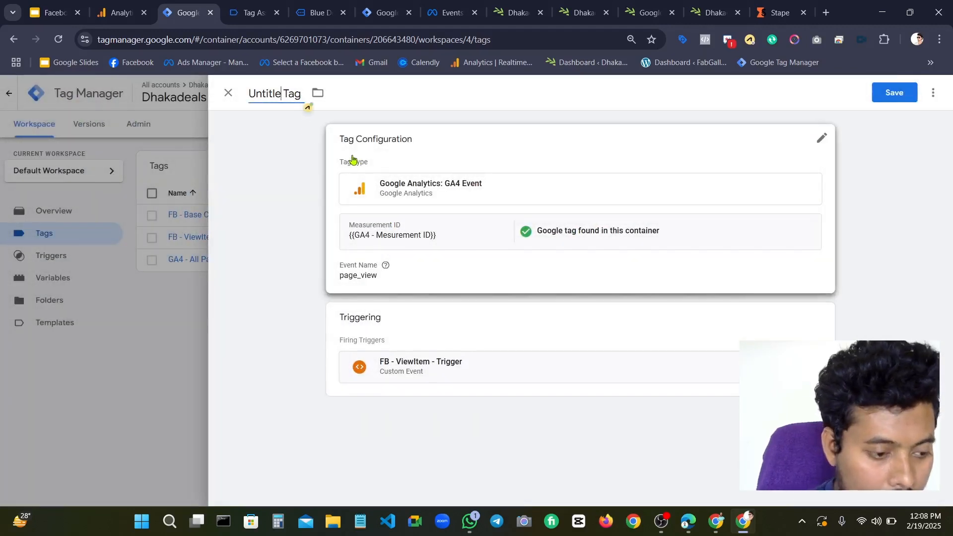
key(BackSpace)
key(BackSpace)
key(BackSpace)
key(BackSpace)
key(BackSpace)
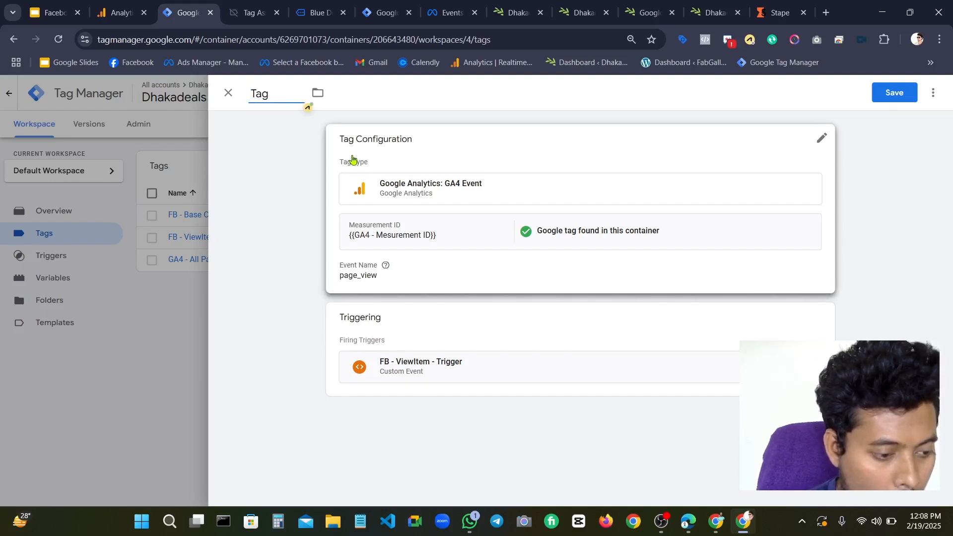
text(GA)
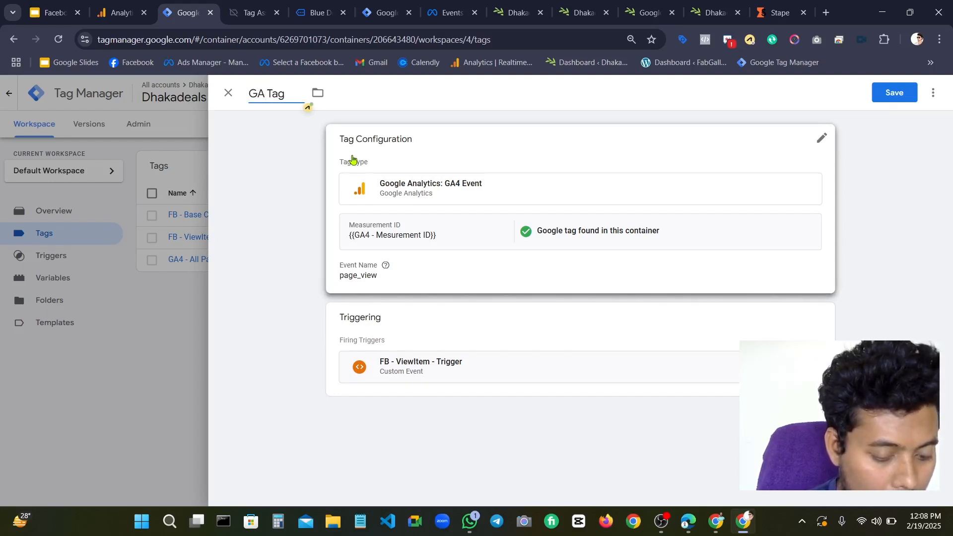
key(BackSpace)
key(BackSpace)
key(BackSpace)
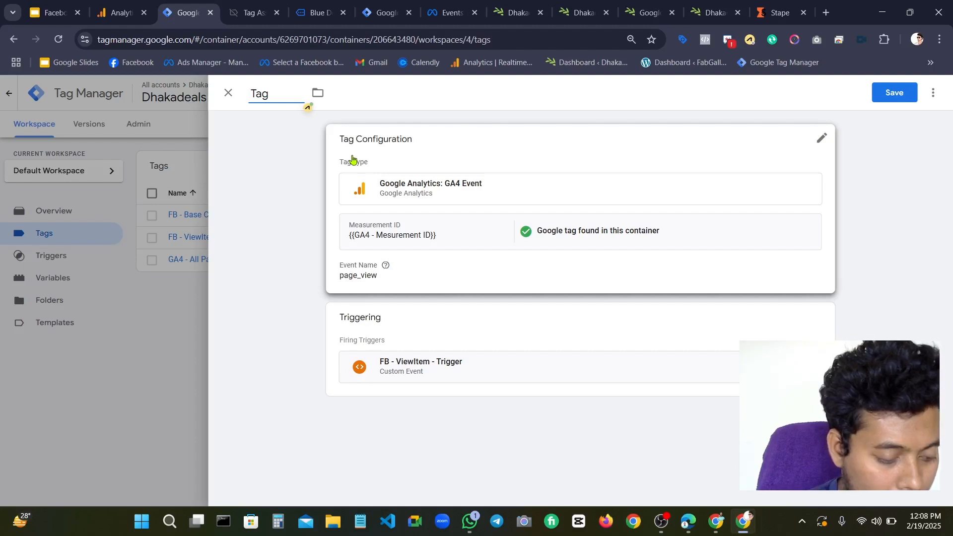
text(G)
key(BackSpace)
key(BackSpace)
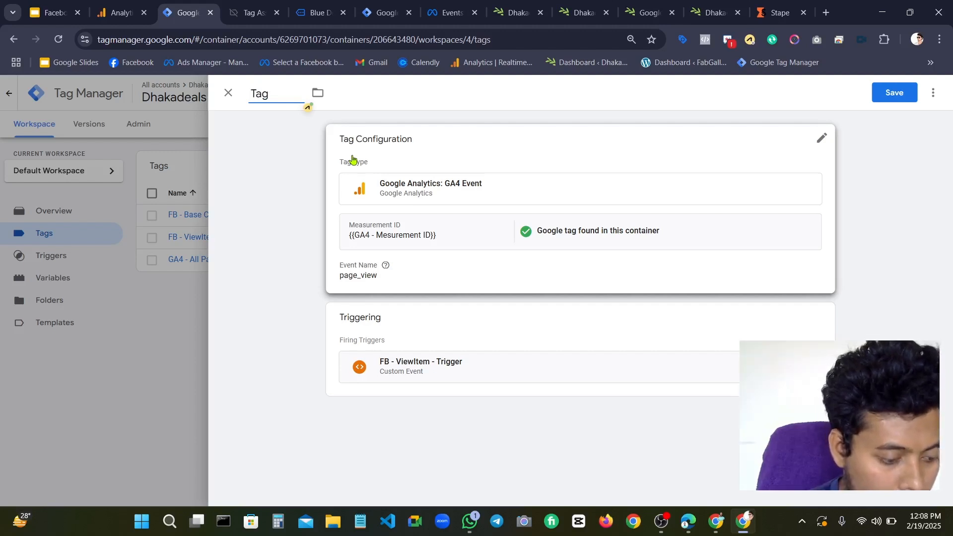
text(GA )
text(4)
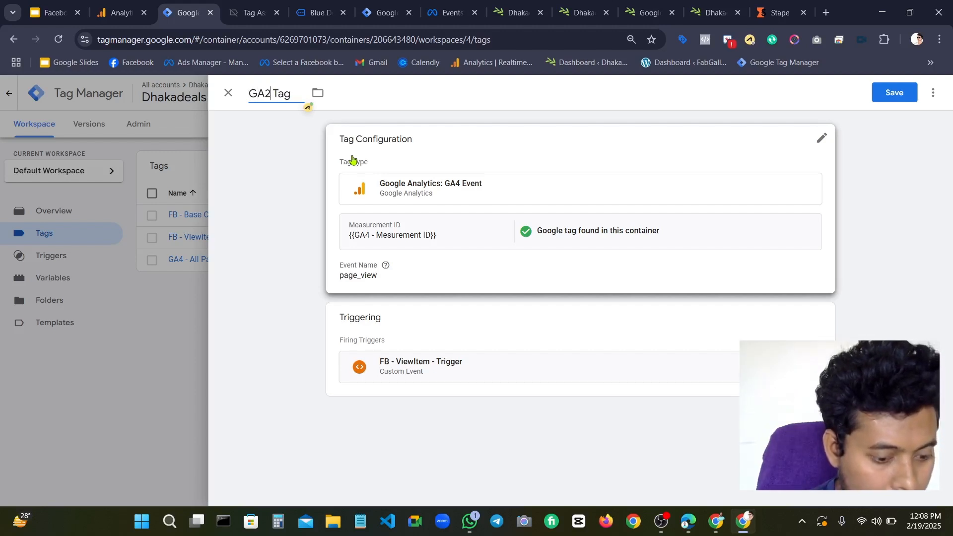
key(BackSpace)
text($)
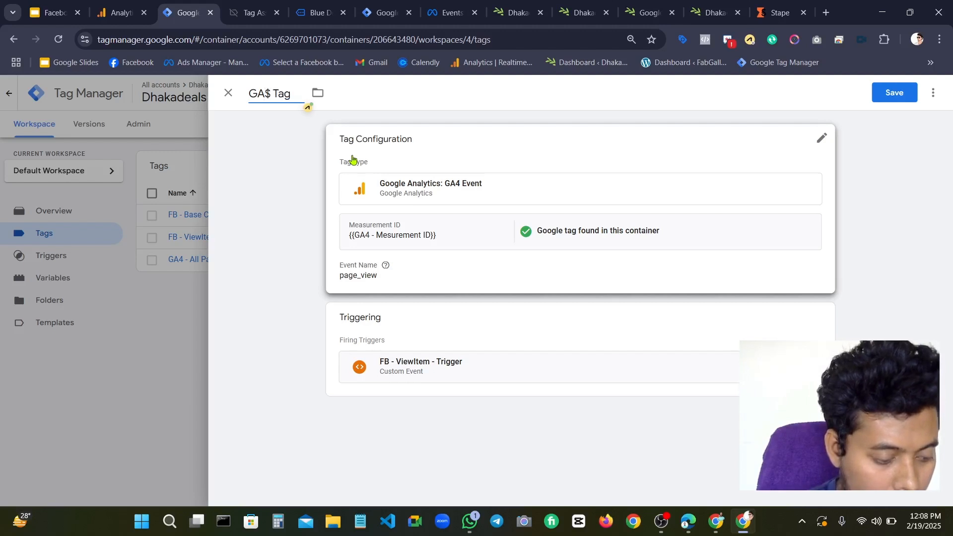
key(BackSpace)
text(4 -)
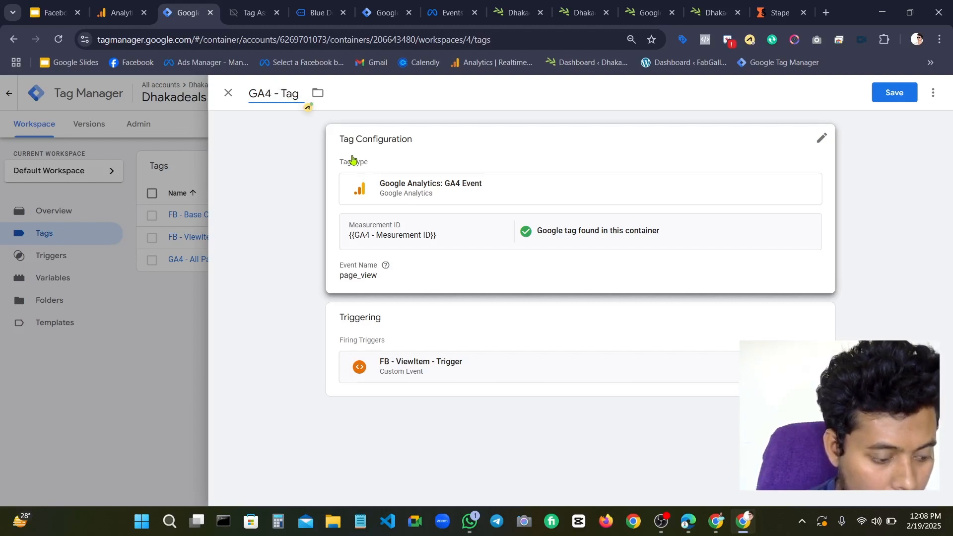
text(SS -)
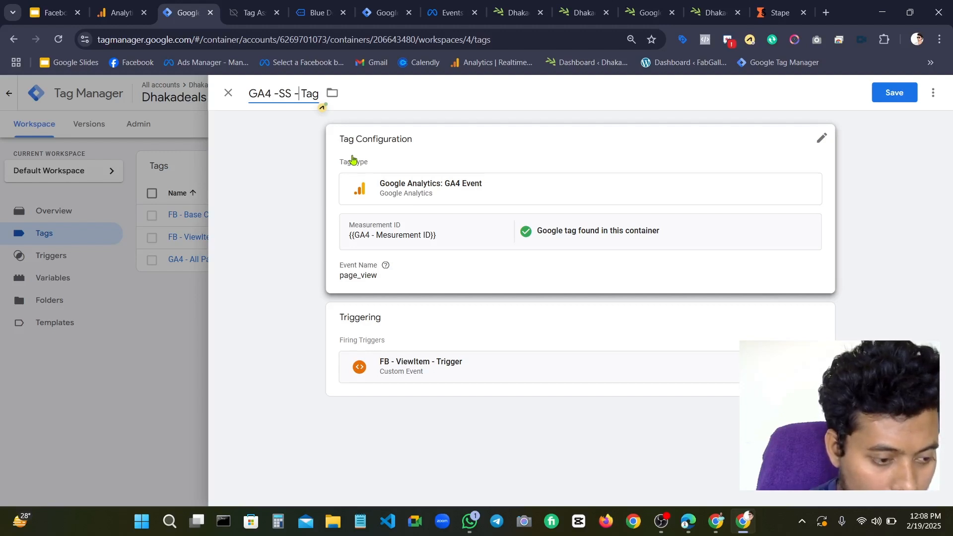
text(View)
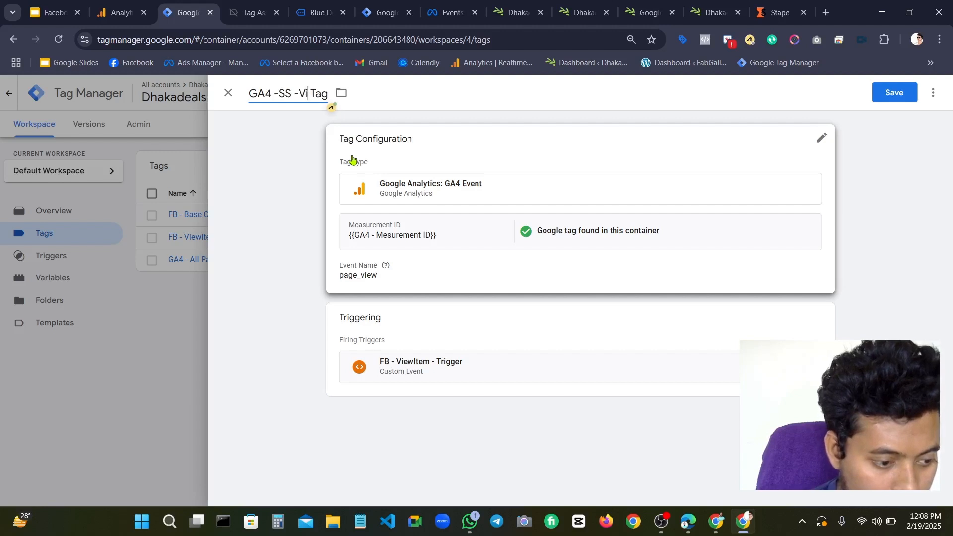
text(Item)
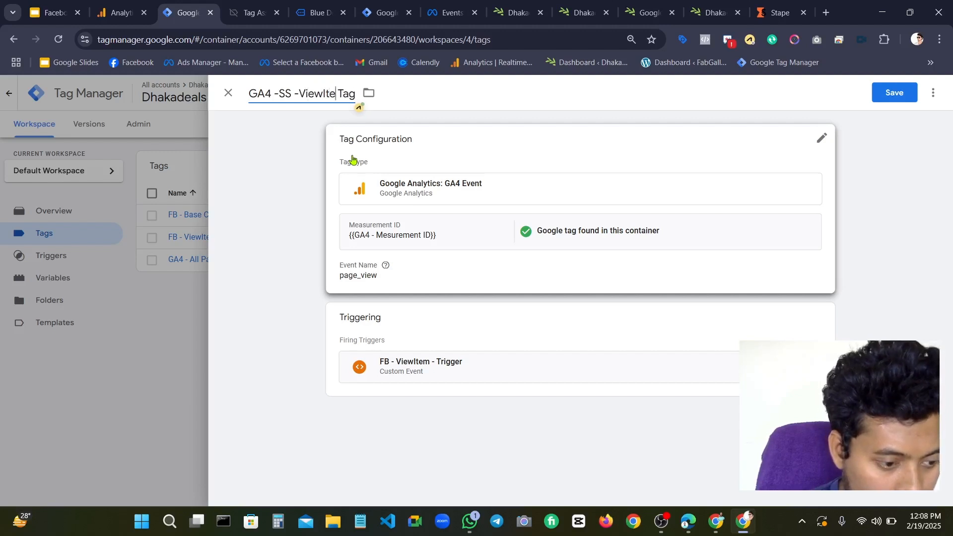
text( -)
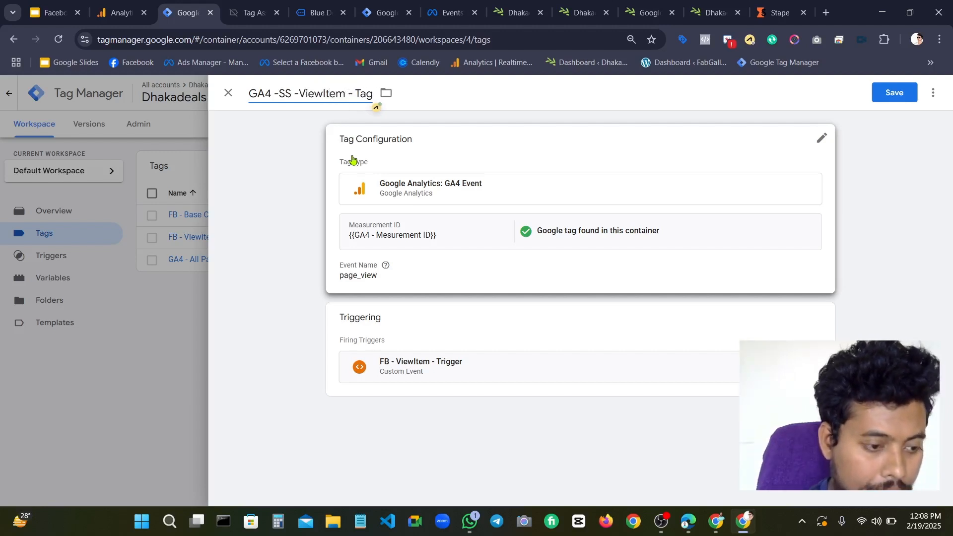
click(892, 98)
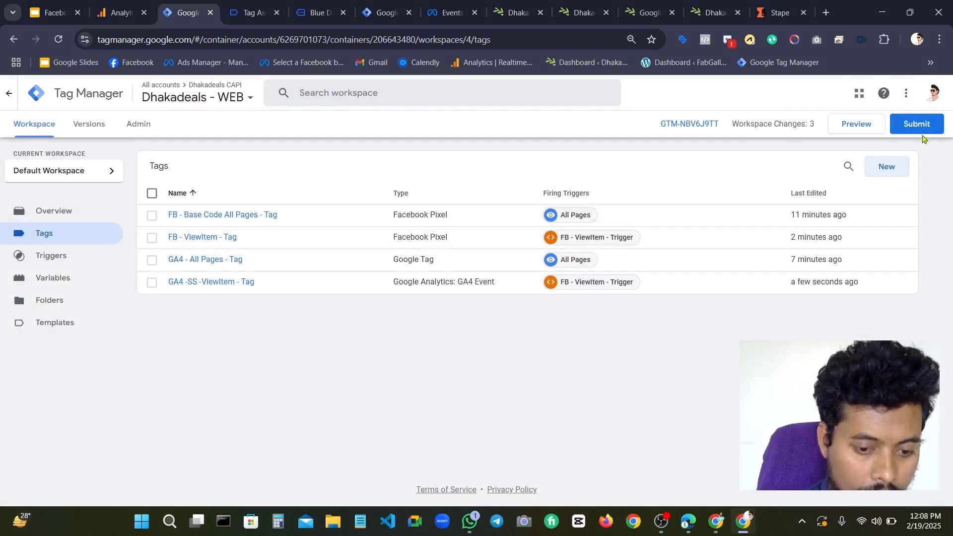
Submit and publish the workspace changes without a version name or description, and close the version summary
click(918, 127)
click(890, 102)
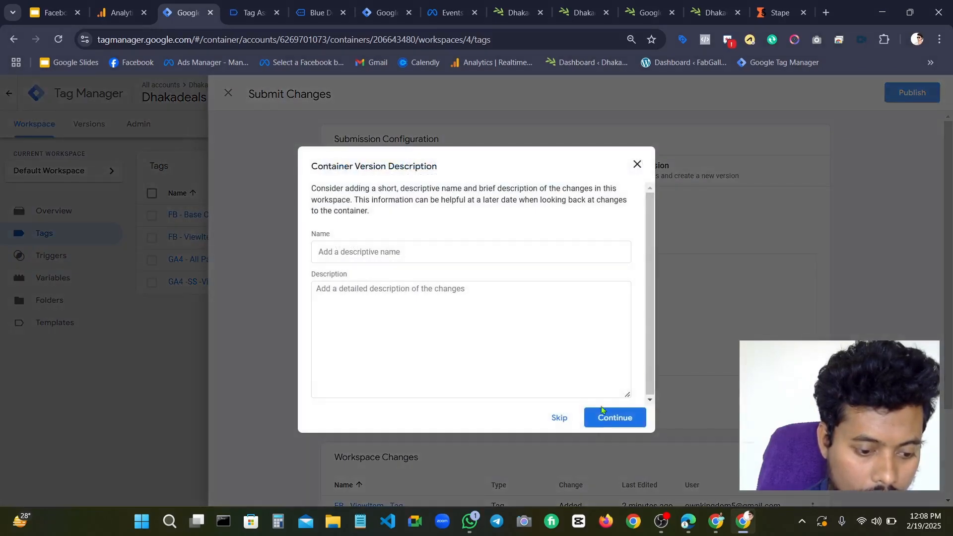
click(613, 418)
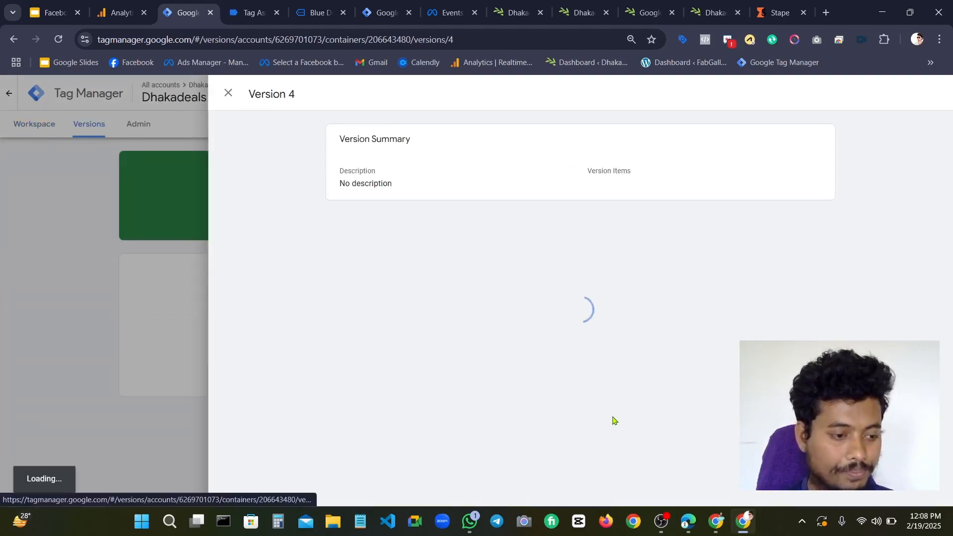
click(228, 93)
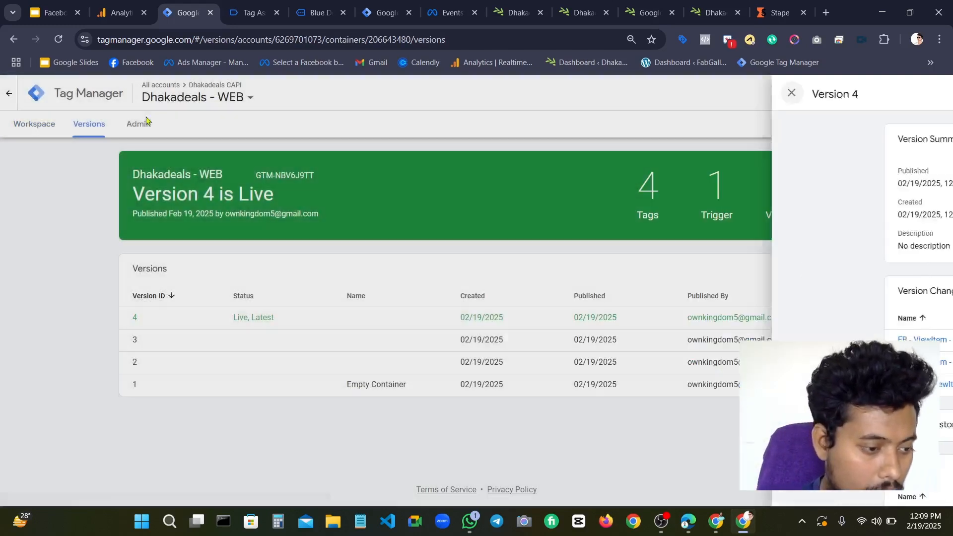
Return to the workspace of the Dhakadeals - WEB container and start its preview, continuing into Tag Assistant for dhakadeals.xyz
click(36, 124)
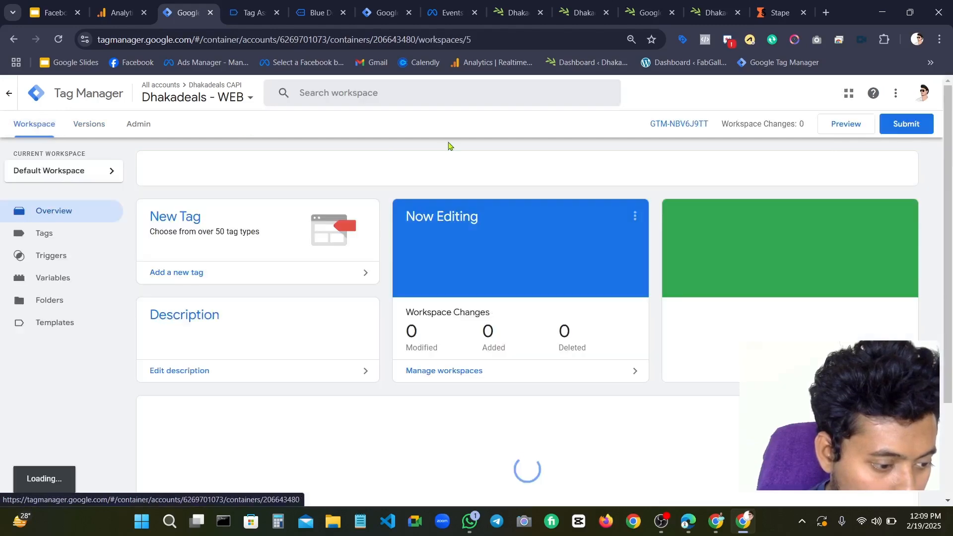
click(855, 126)
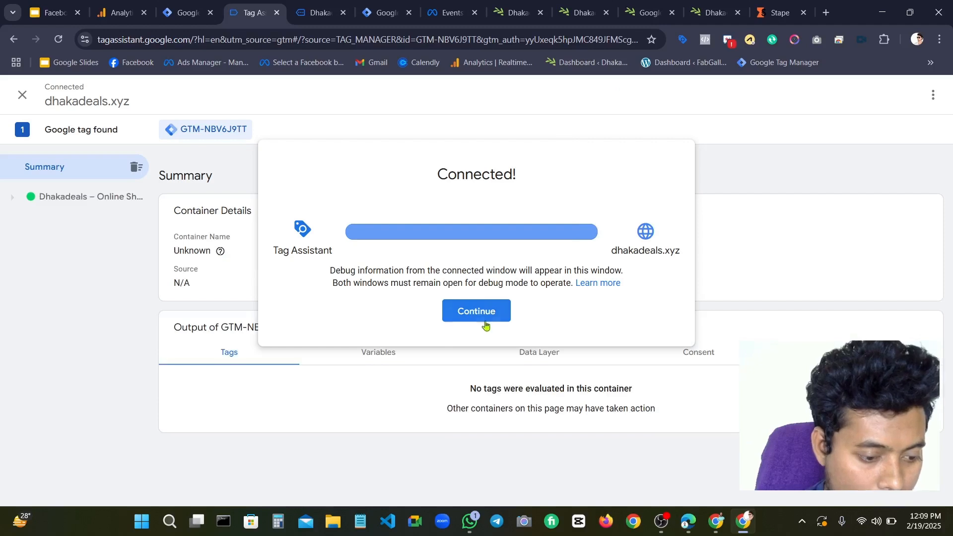
click(476, 312)
scroll(400, 330, down, 1)
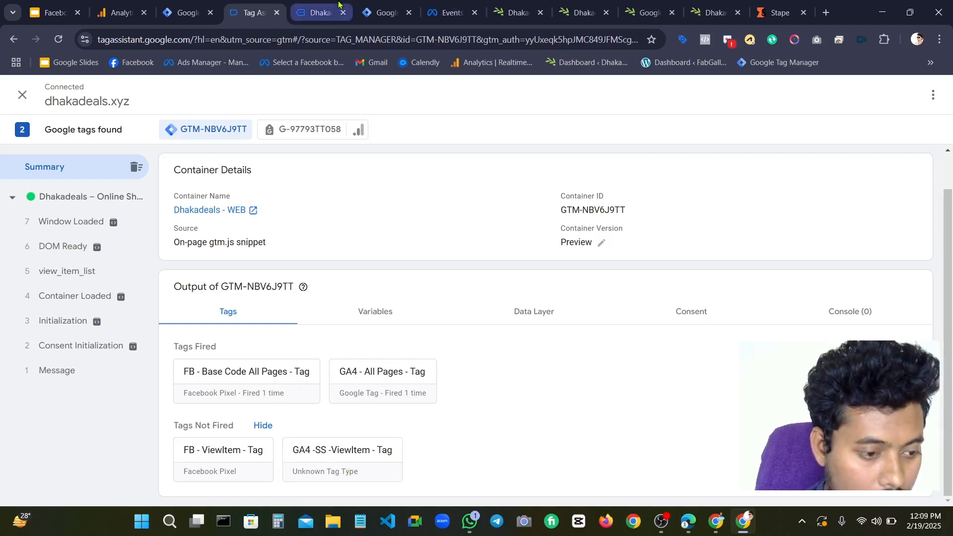
Switch to the shop page being debugged and open the DNK Black Shoes product from Featured Products
click(318, 13)
click(388, 6)
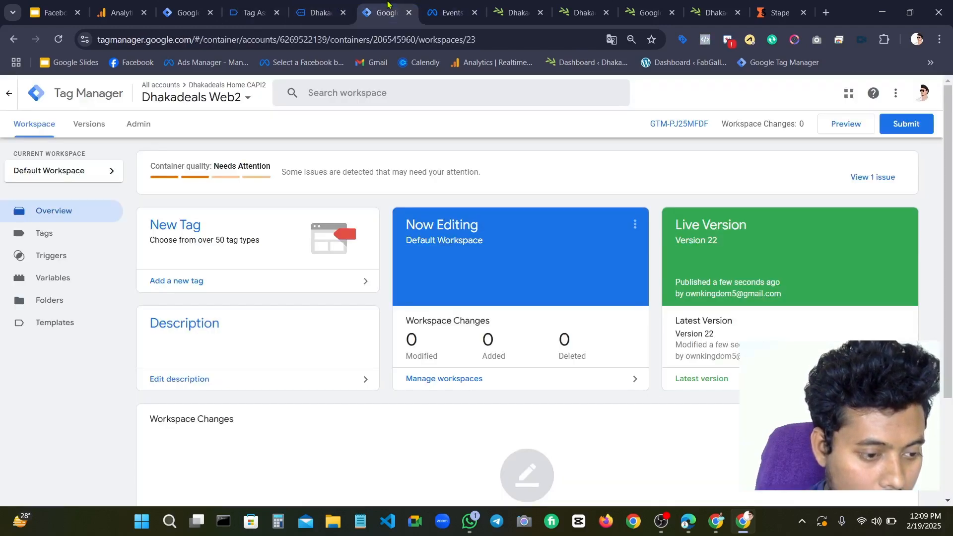
click(454, 11)
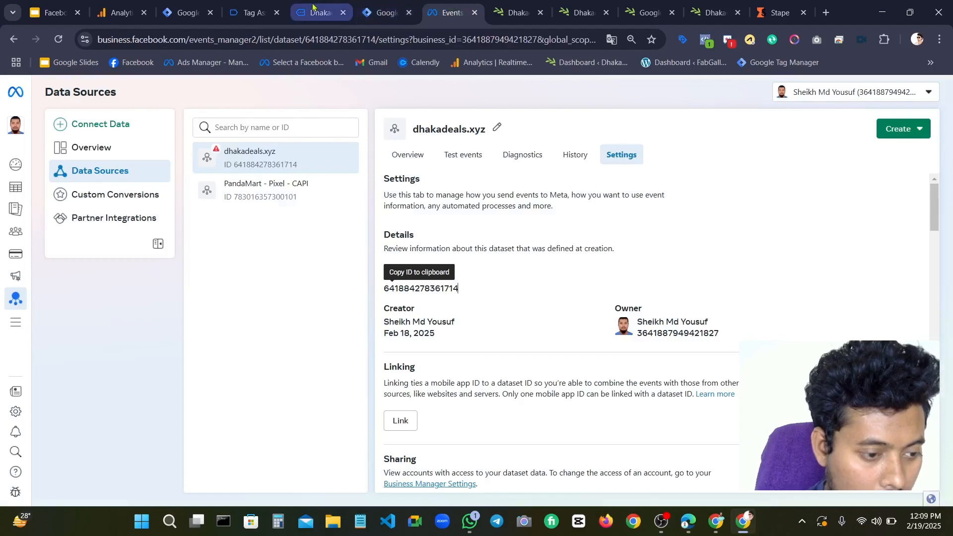
click(305, 9)
scroll(392, 209, down, 10)
scroll(200, 170, down, 5)
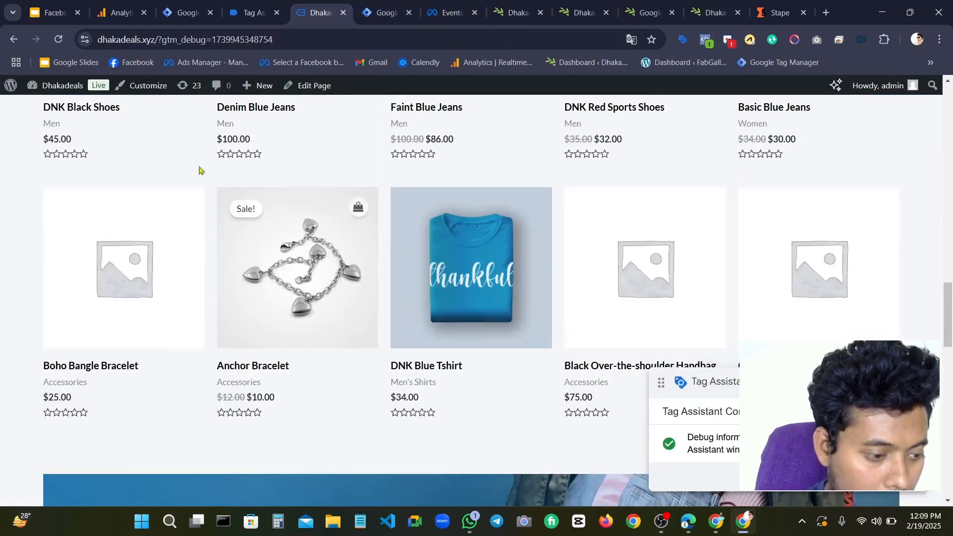
scroll(144, 143, up, 5)
click(102, 335)
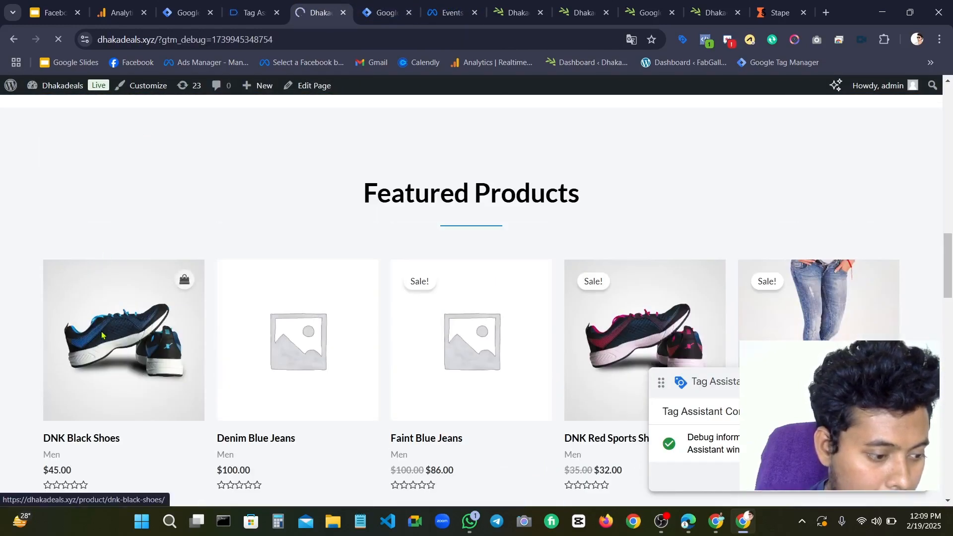
Switch to Tag Assistant and compare which tags fired on the view_item and view_item_list events of the product page
click(251, 12)
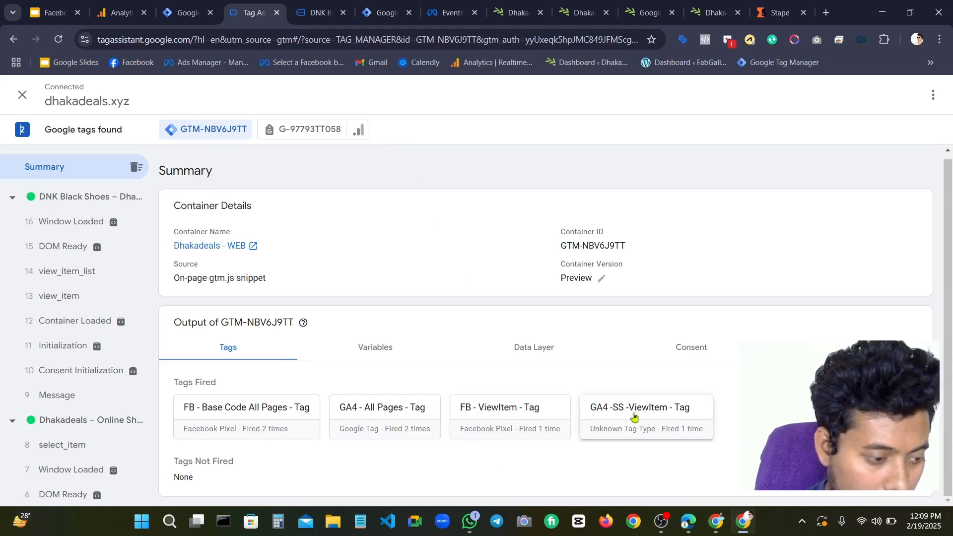
click(74, 296)
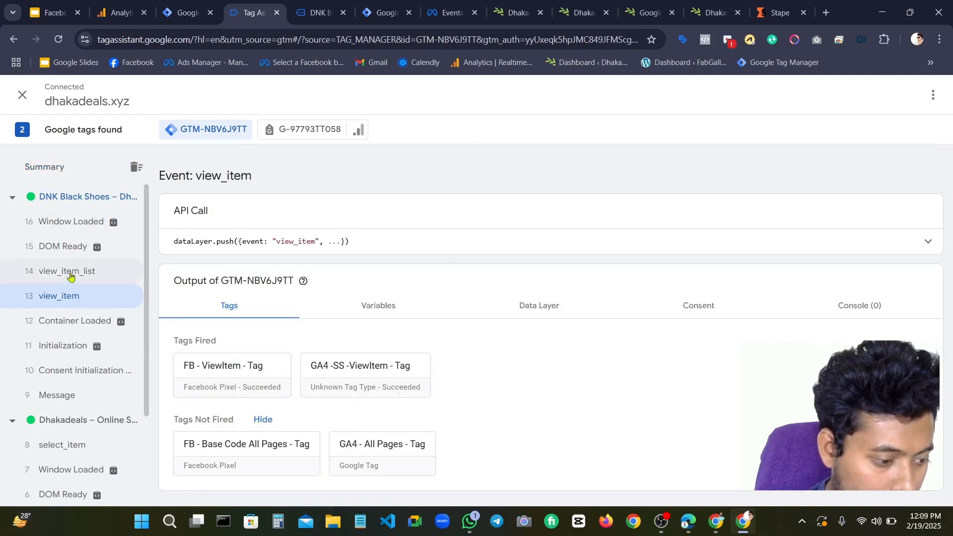
click(49, 271)
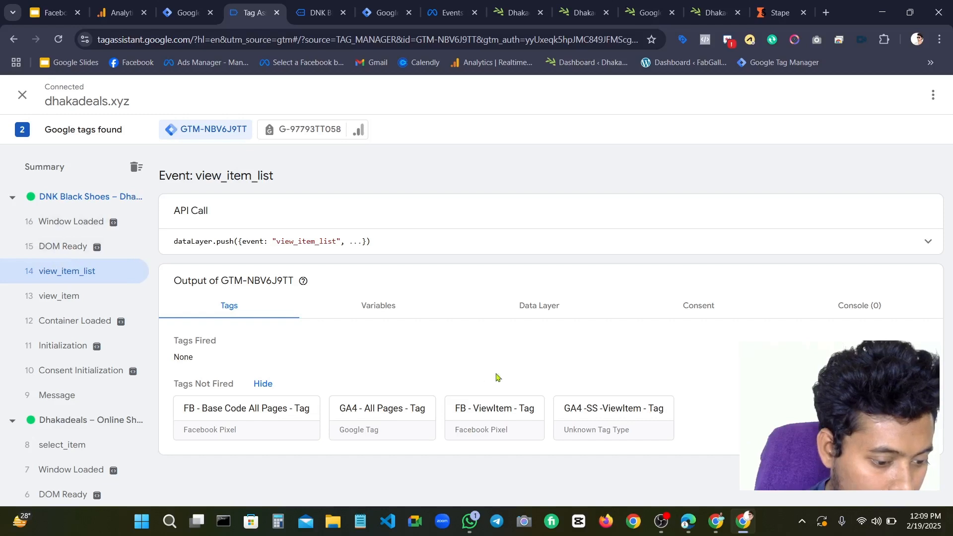
click(95, 297)
click(90, 271)
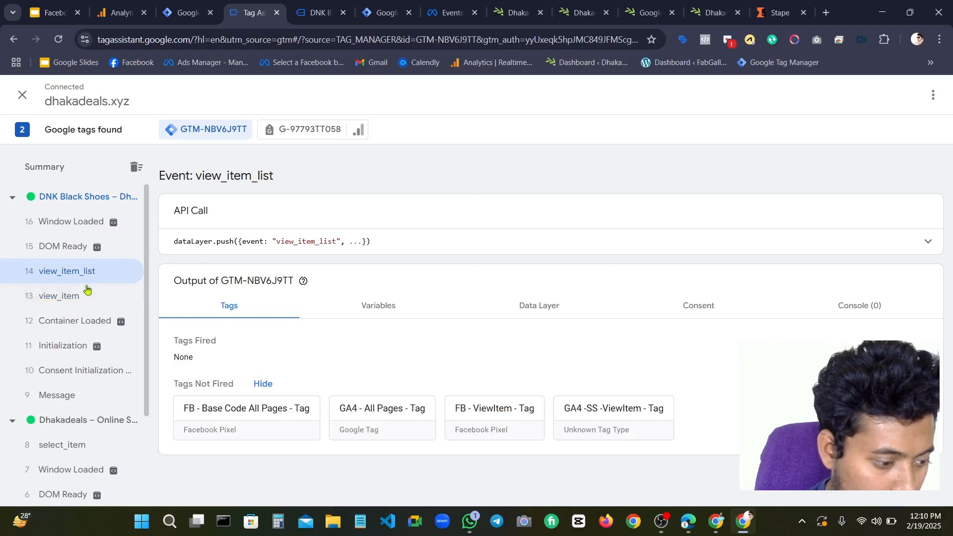
click(80, 304)
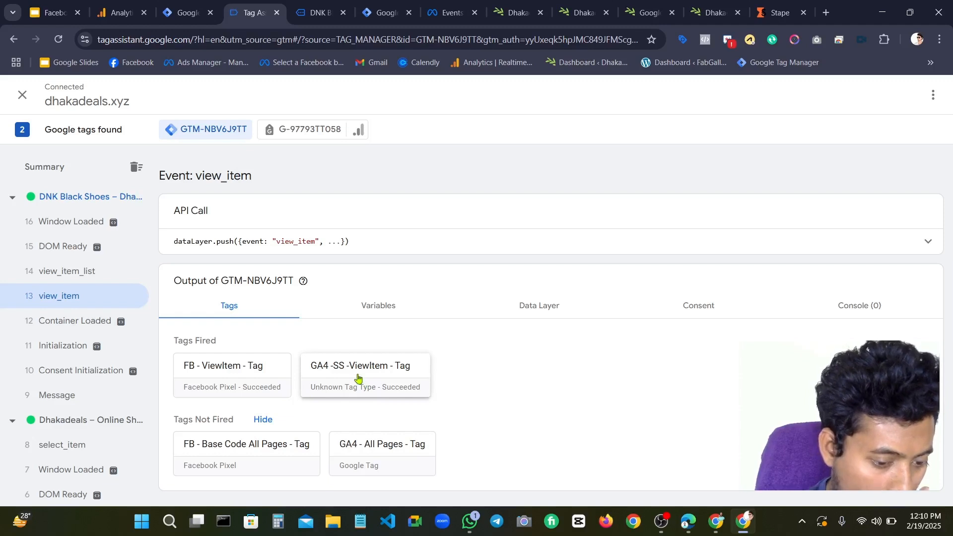
Switch to the Tag Manager workspace of Dhakadeals - WEB and open the GA4 -SS -ViewItem - Tag
key(ctrl+shift+Tab)
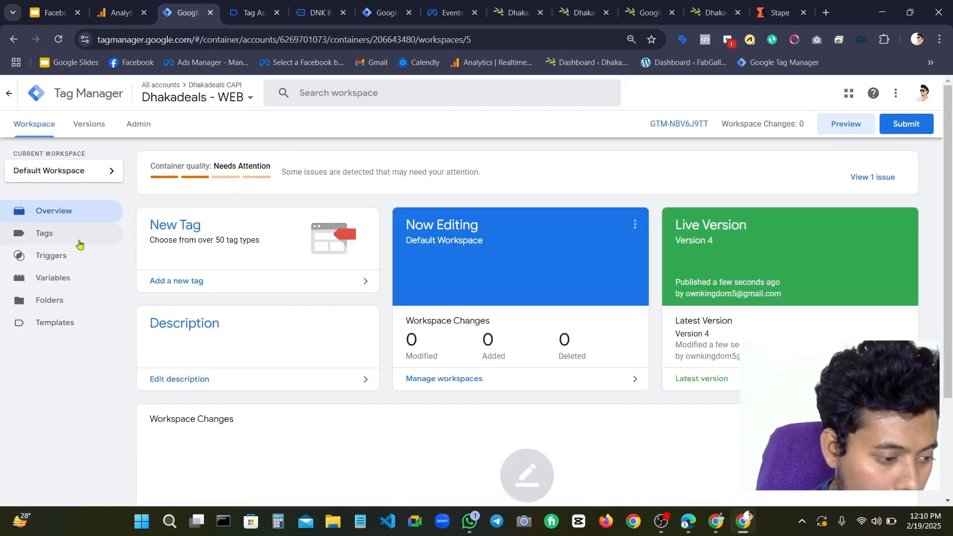
click(43, 233)
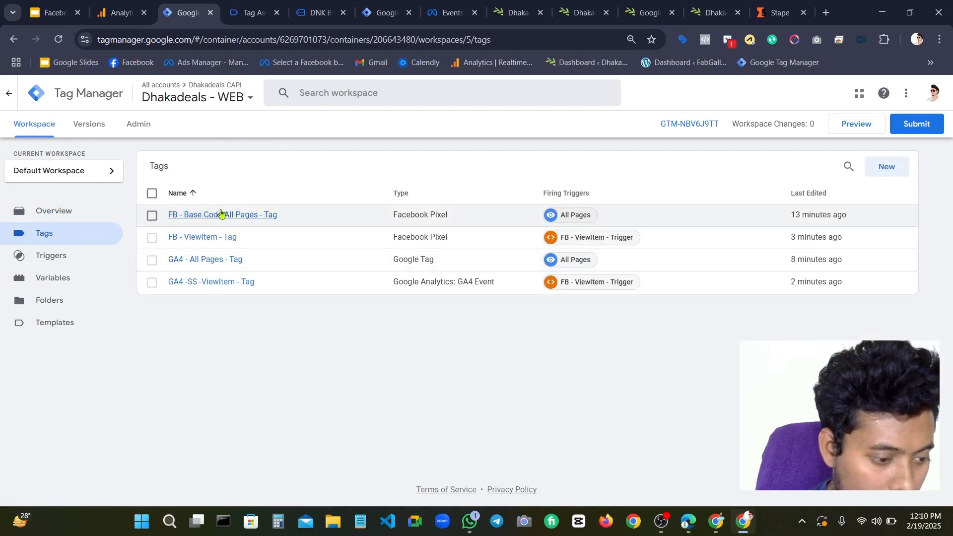
click(221, 283)
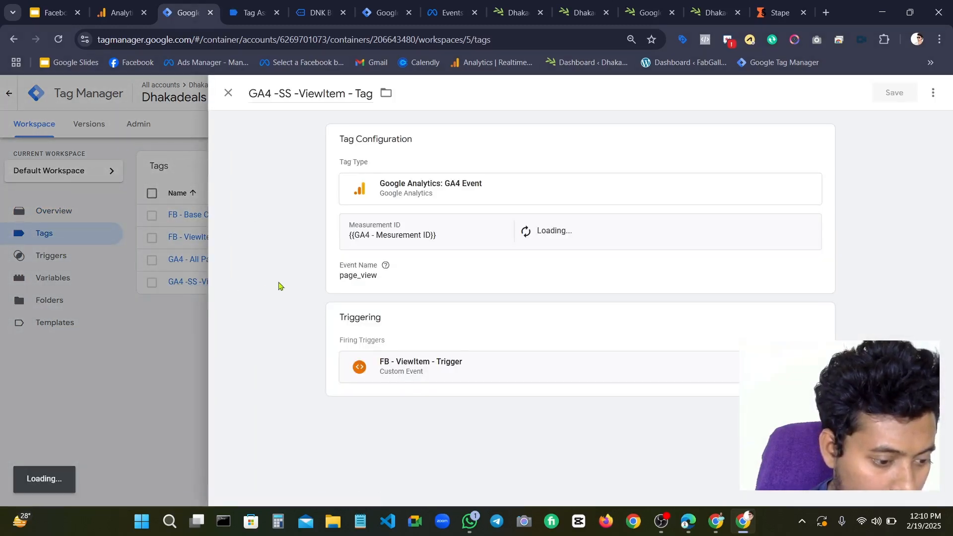
Replace the GA4 ViewItem tag's event name with view_item and save the tag
click(384, 276)
click(392, 309)
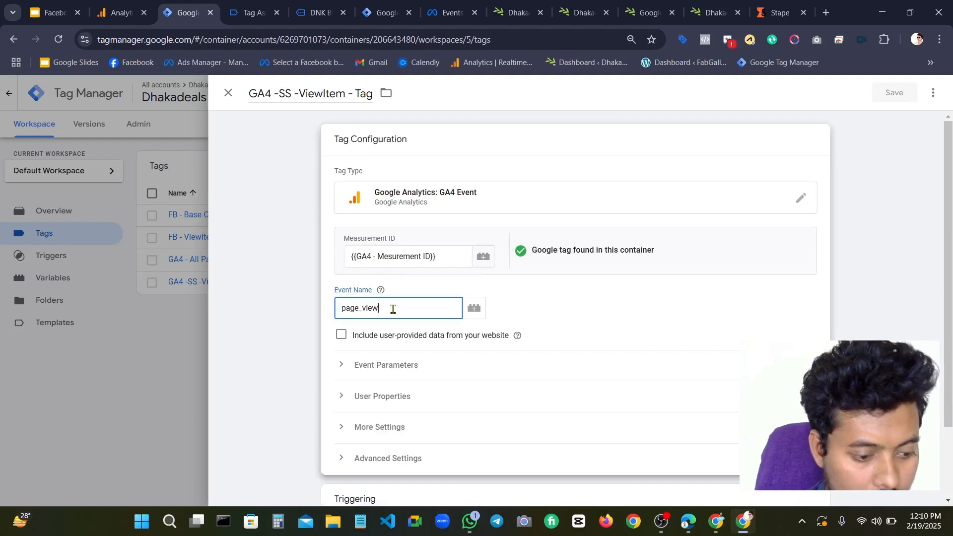
key(BackSpace)
key(BackSpace)
key(BackSpace)
key(BackSpace)
key(BackSpace)
key(BackSpace)
key(BackSpace)
key(BackSpace)
key(BackSpace)
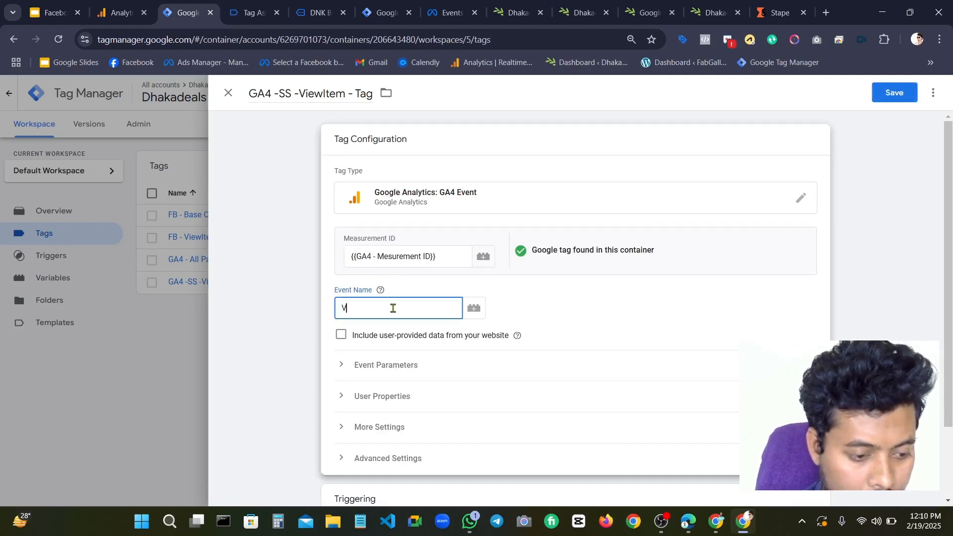
key(BackSpace)
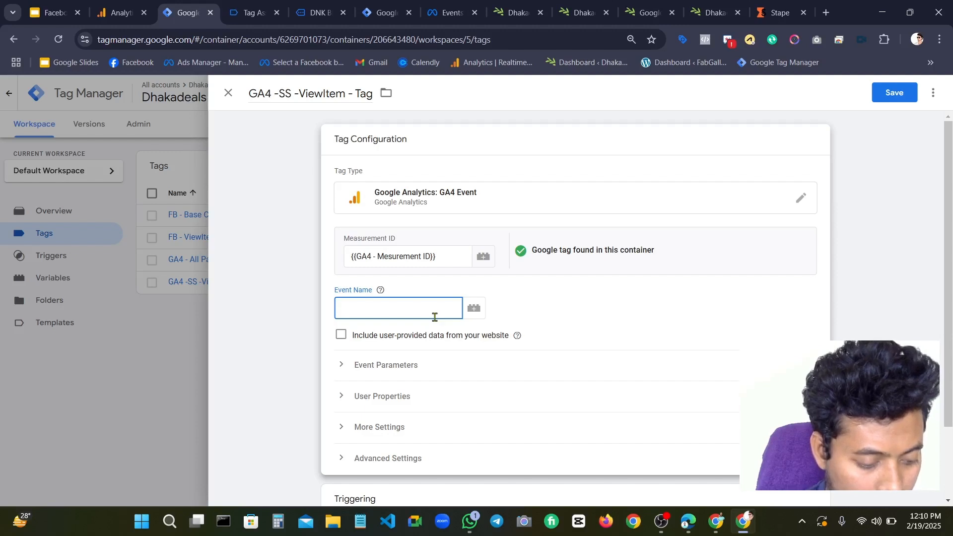
key(super+v)
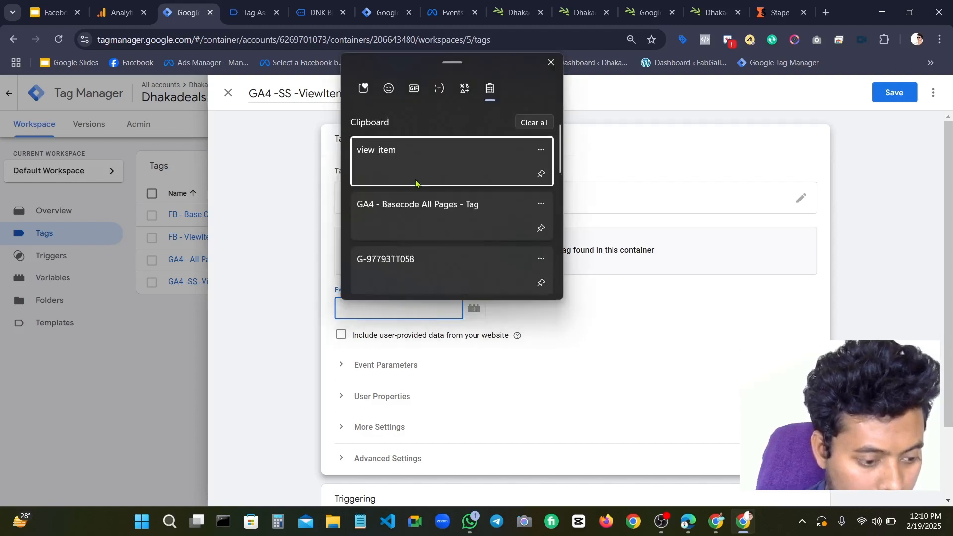
click(416, 182)
scroll(480, 356, down, 2)
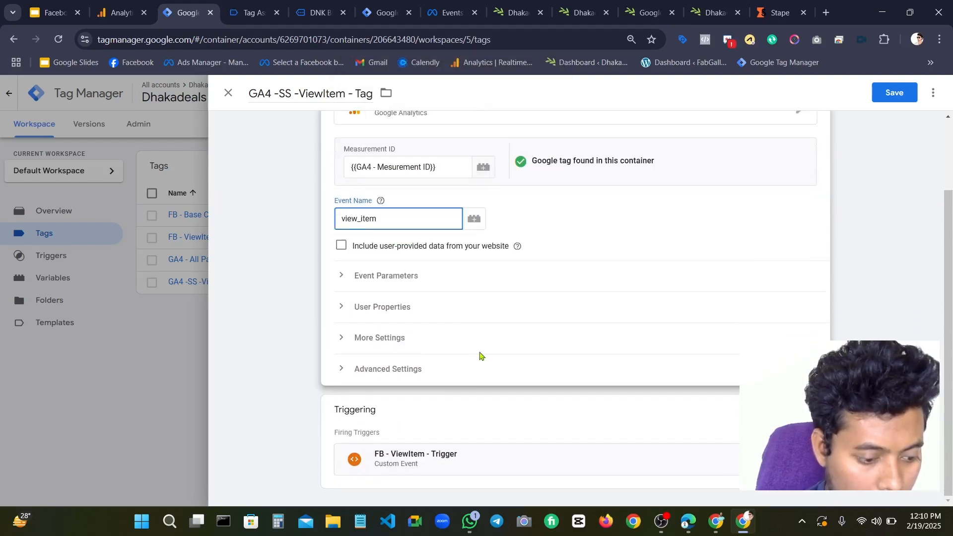
scroll(695, 246, up, 2)
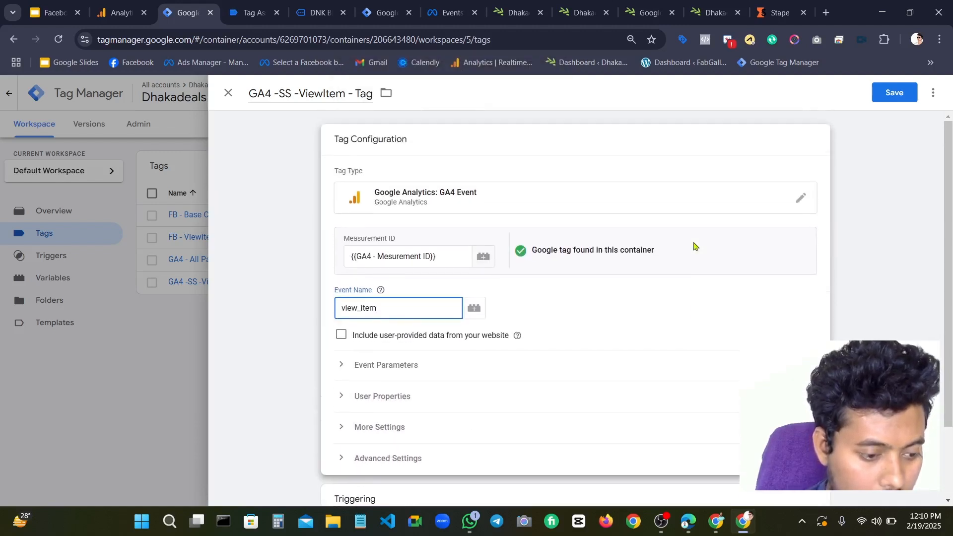
click(894, 92)
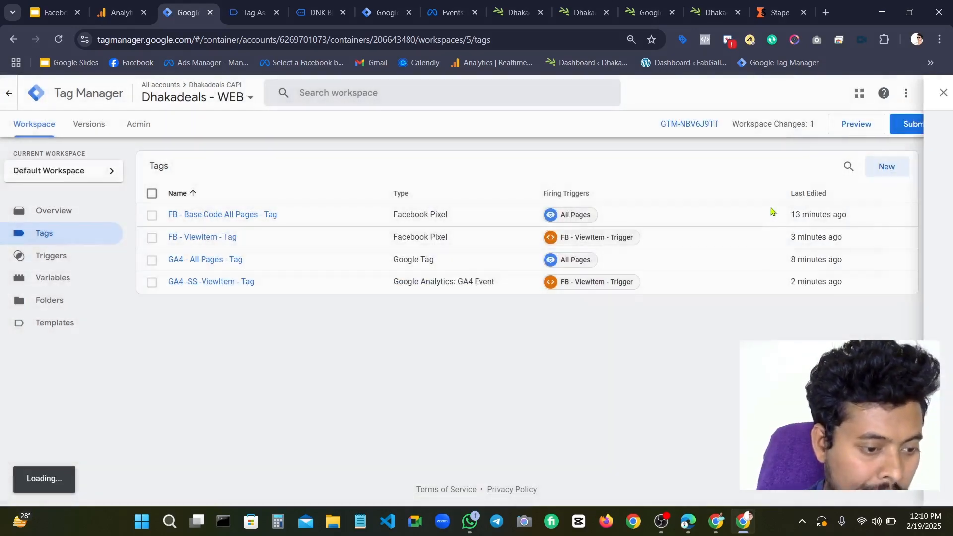
Publish the tag change as a new container version without name or description, close its summary and return to the workspace
click(911, 125)
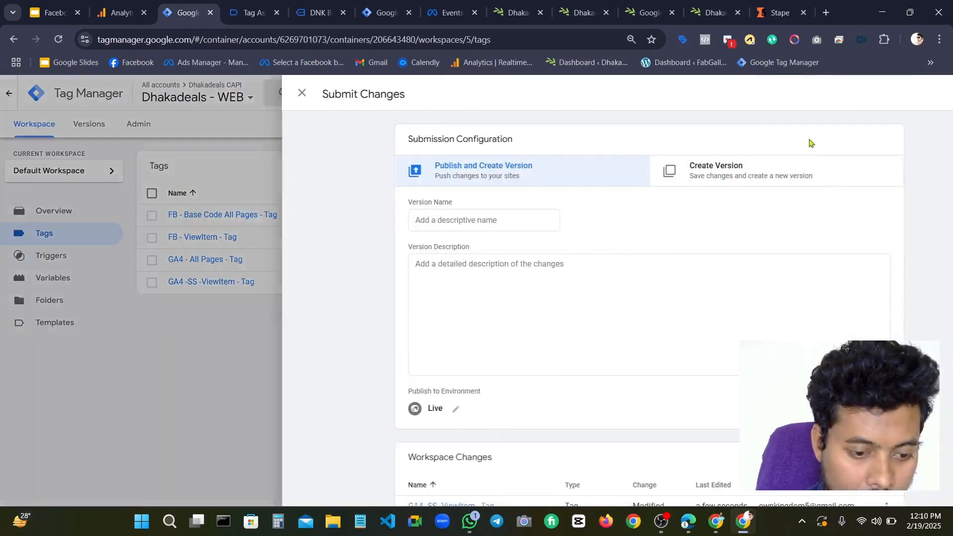
click(893, 98)
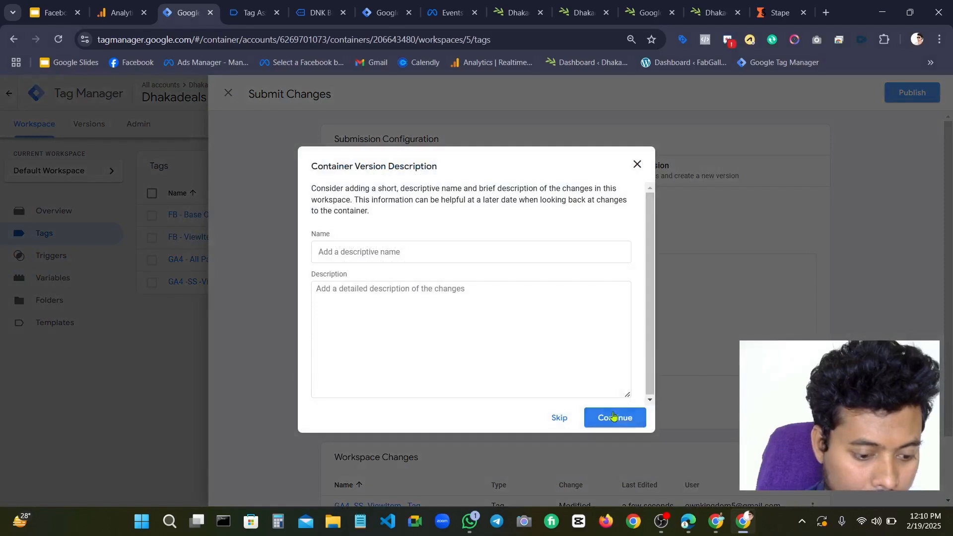
click(595, 417)
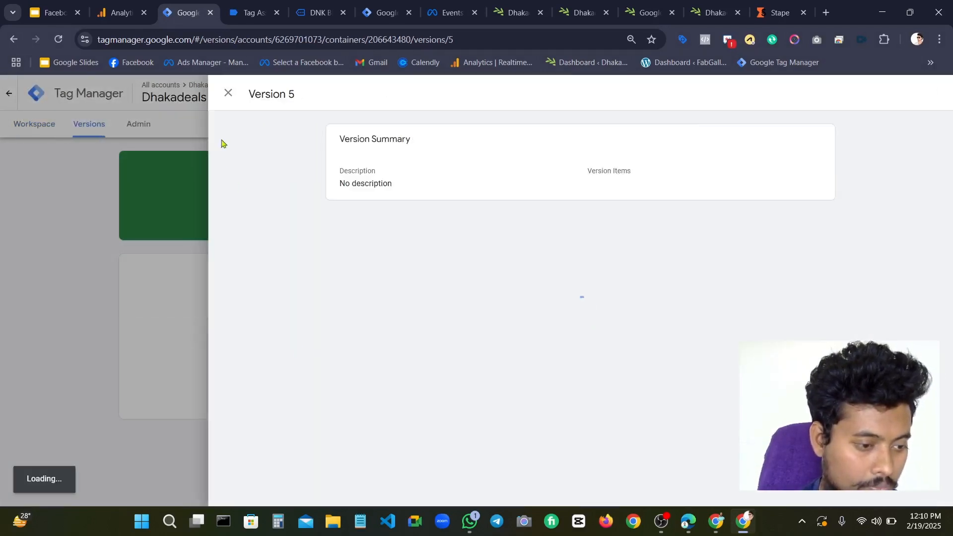
click(228, 93)
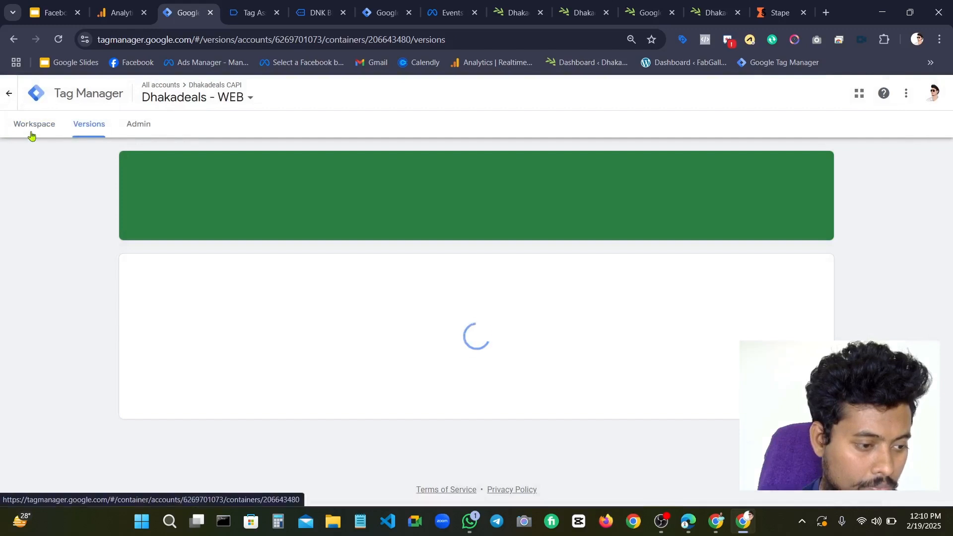
click(20, 132)
click(265, 4)
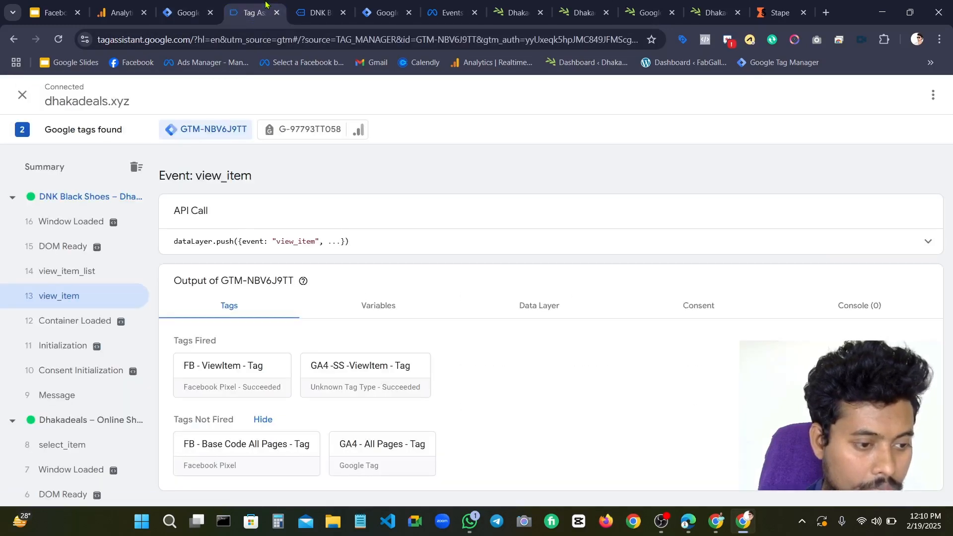
click(450, 12)
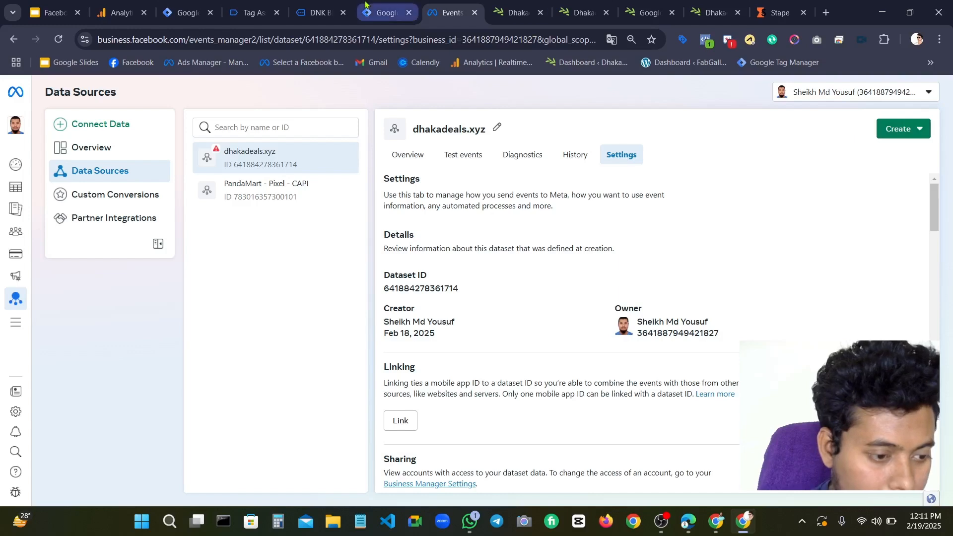
click(384, 12)
click(267, 5)
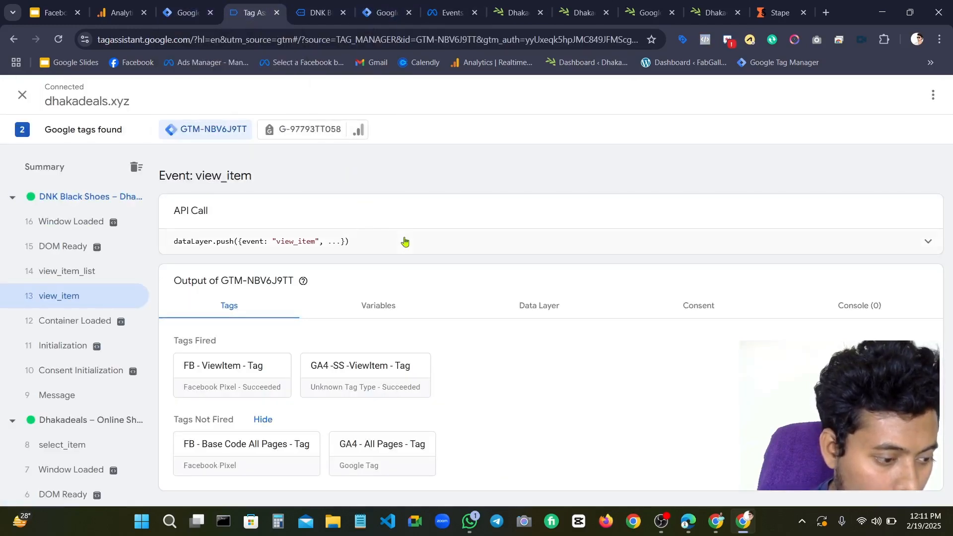
Switch to Meta Events Manager and review the overview of events received by the dhakadeals.xyz dataset
click(450, 20)
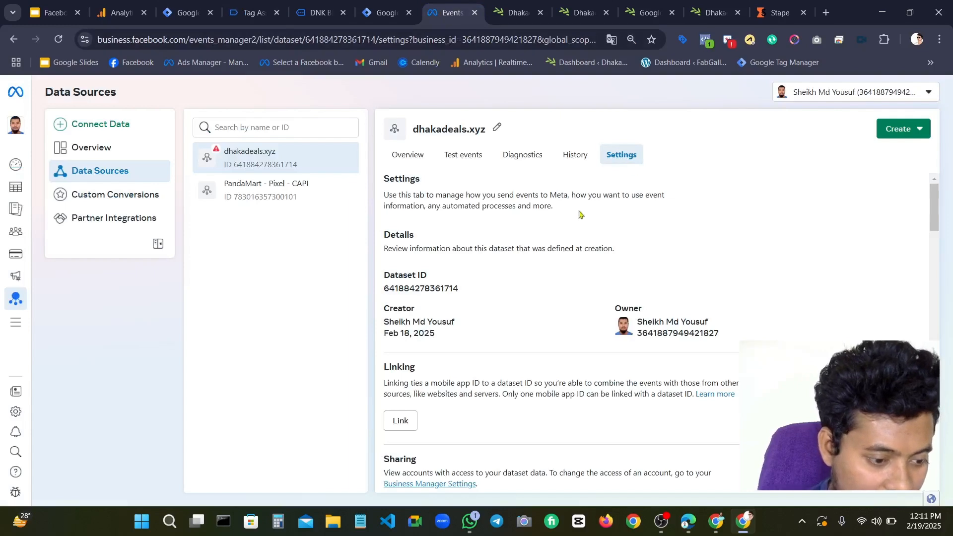
click(397, 154)
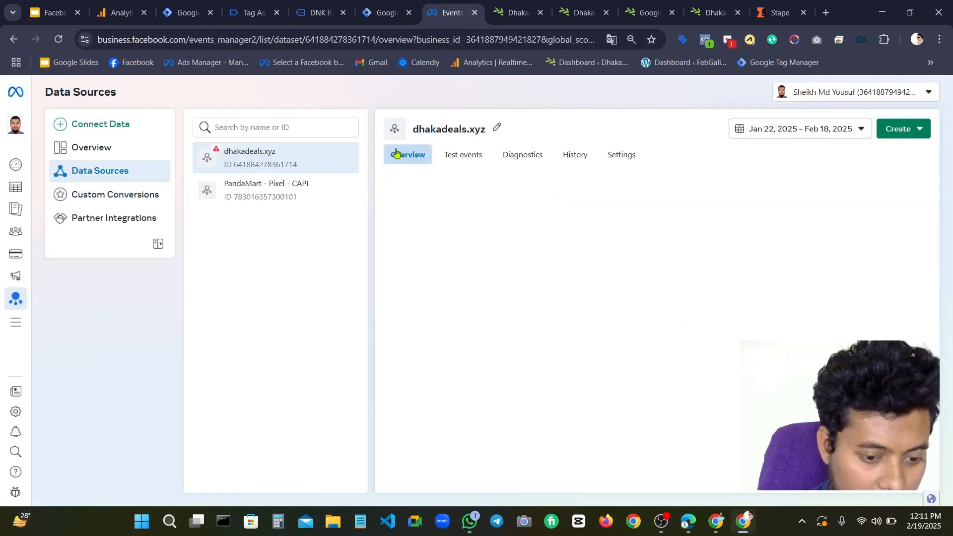
scroll(859, 309, down, 5)
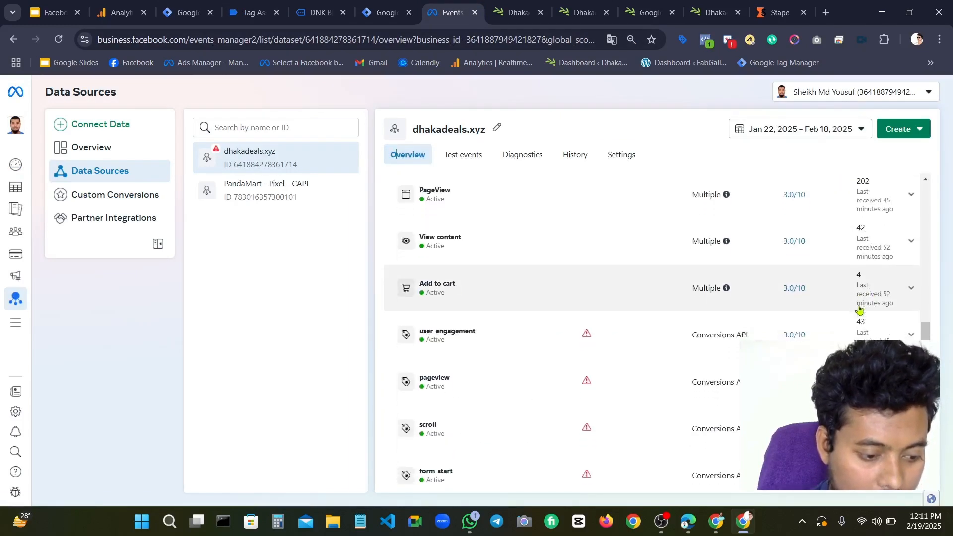
scroll(860, 309, up, 5)
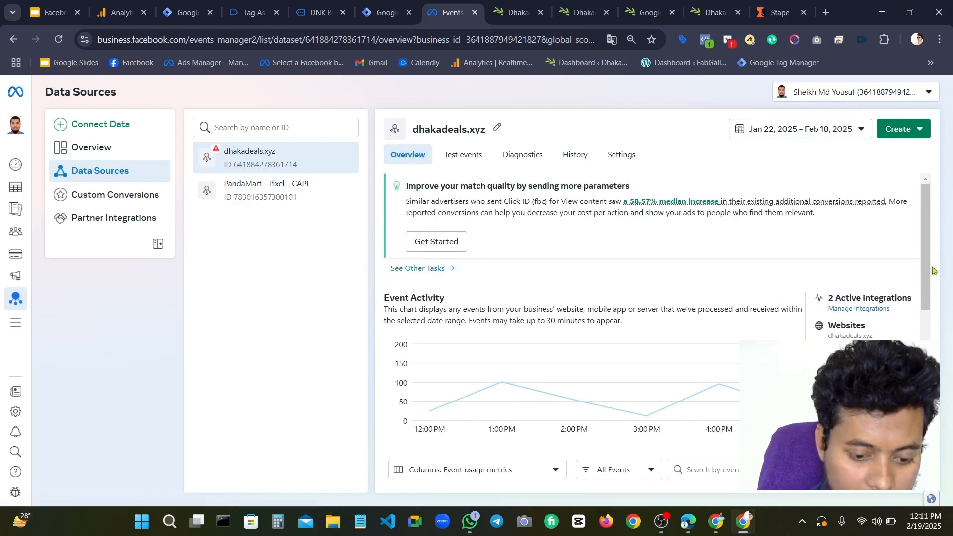
scroll(932, 271, down, 3)
scroll(623, 248, up, 3)
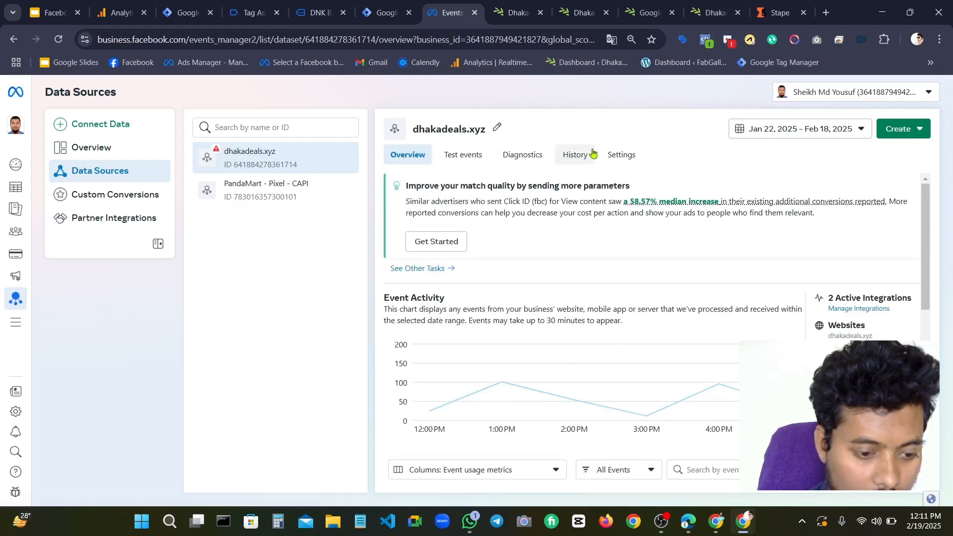
Go to the dataset's test events and open dhakadeals.xyz from the website events check
click(465, 157)
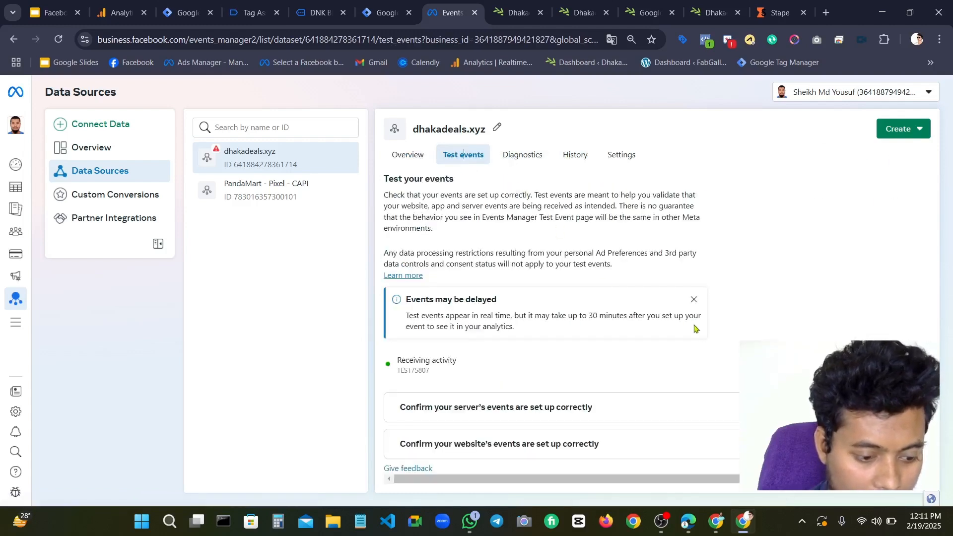
click(640, 442)
scroll(630, 422, down, 3)
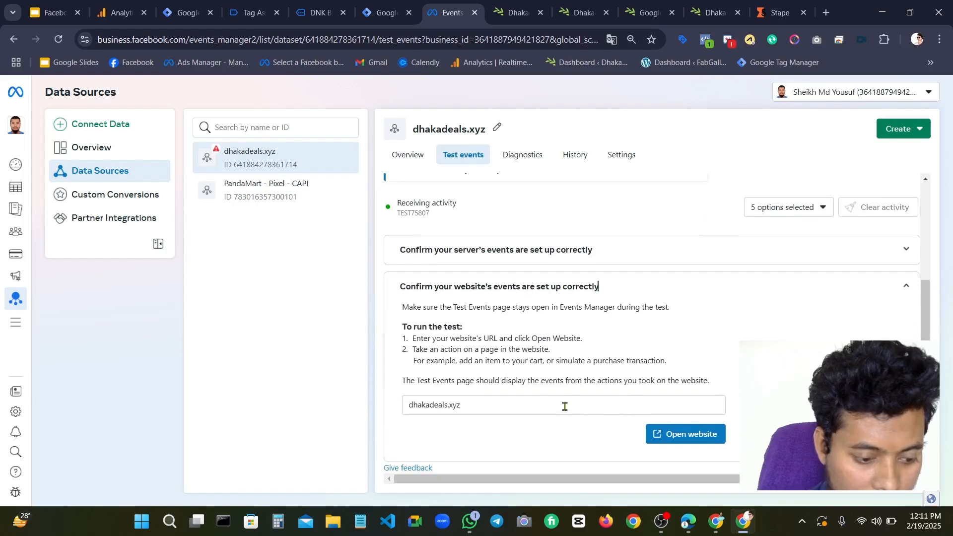
click(659, 434)
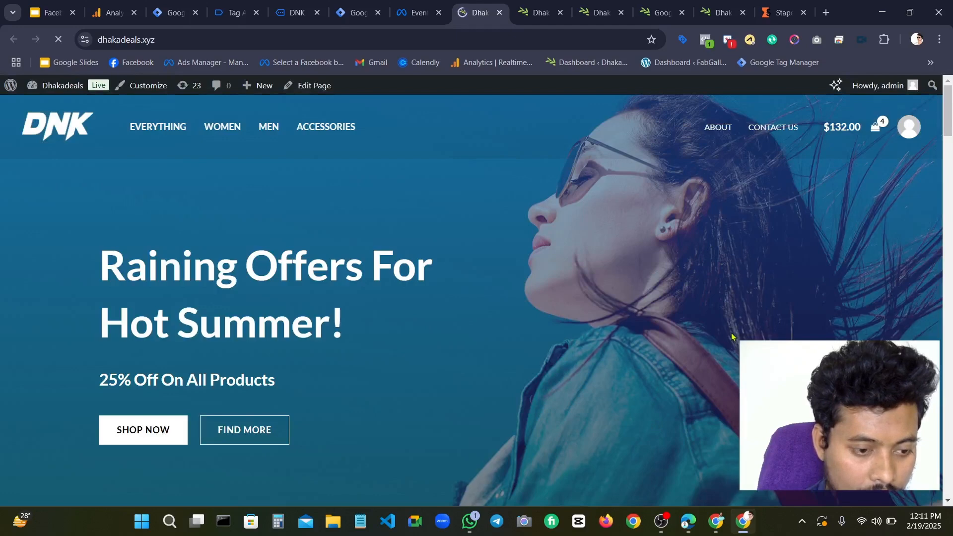
Return to Events Manager and check the test events received from the shop website
click(417, 12)
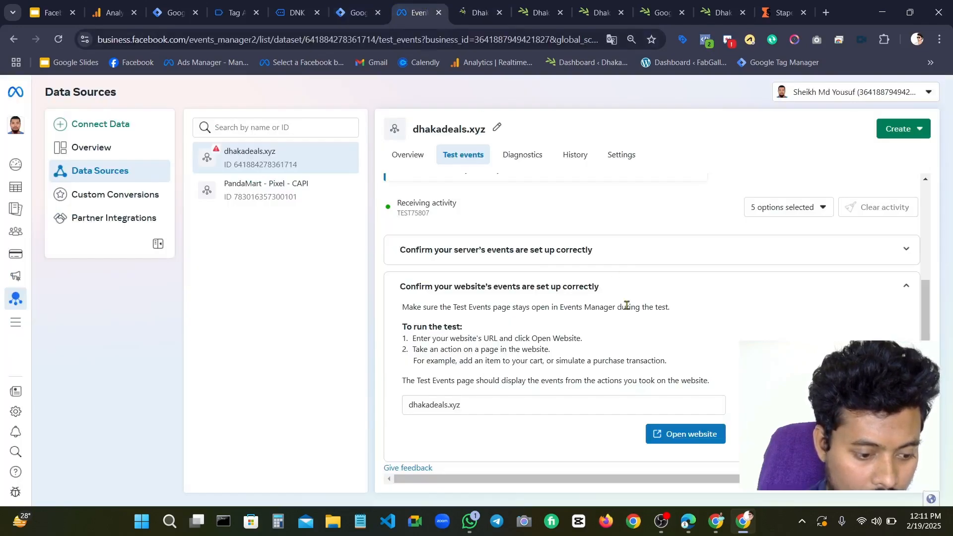
click(722, 441)
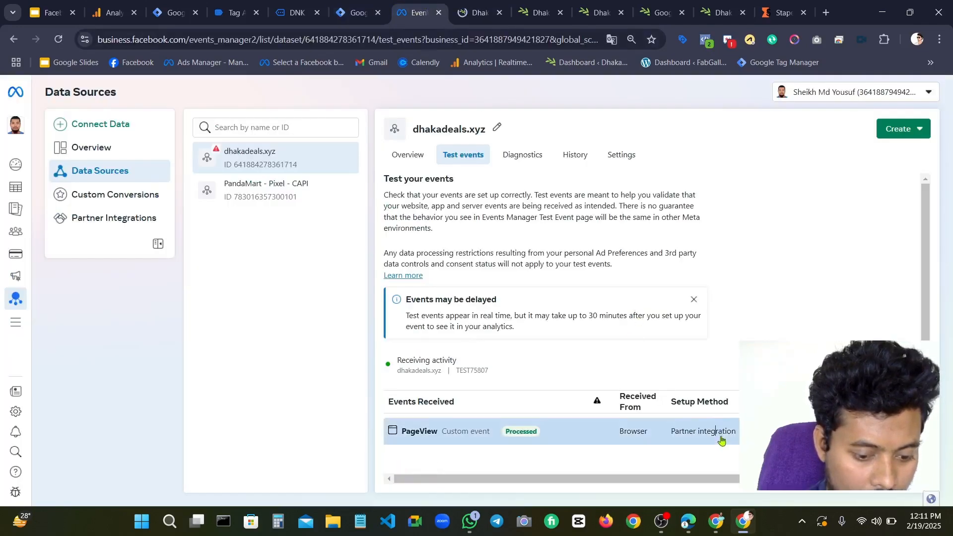
click(684, 395)
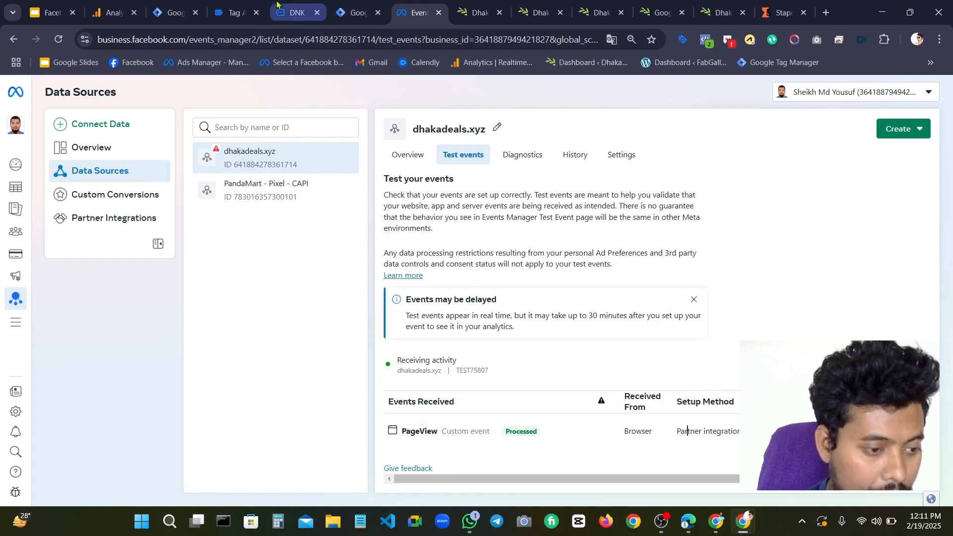
click(233, 13)
click(298, 13)
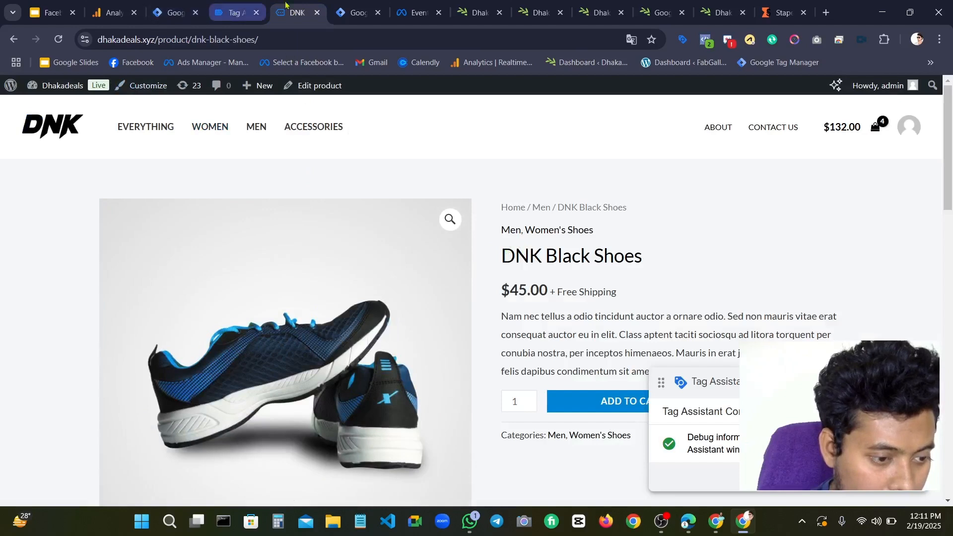
click(244, 6)
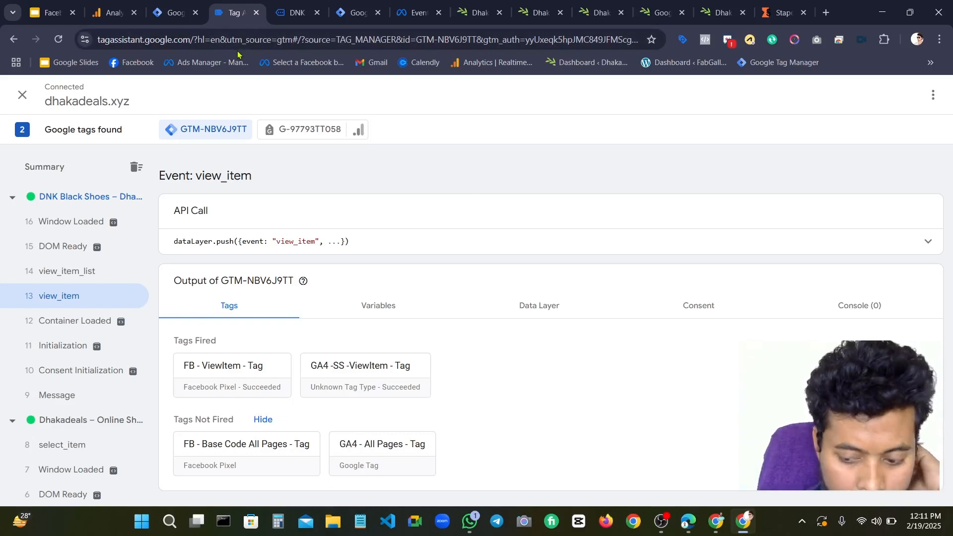
scroll(133, 213, down, 3)
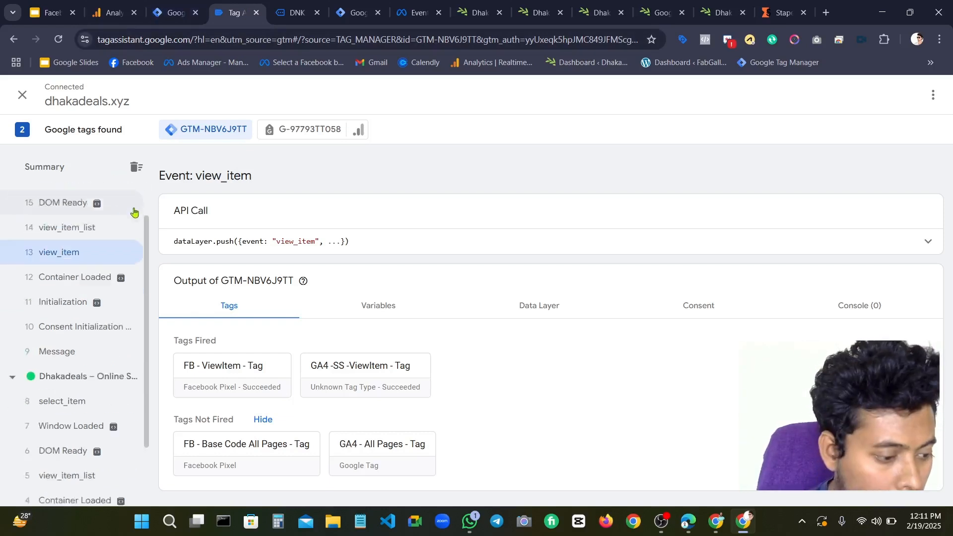
scroll(132, 271, up, 3)
click(174, 12)
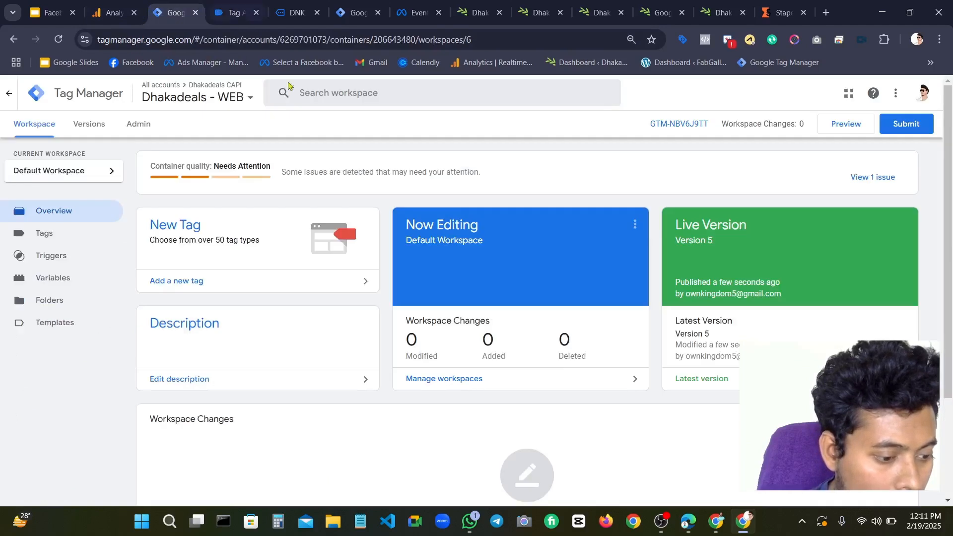
click(246, 5)
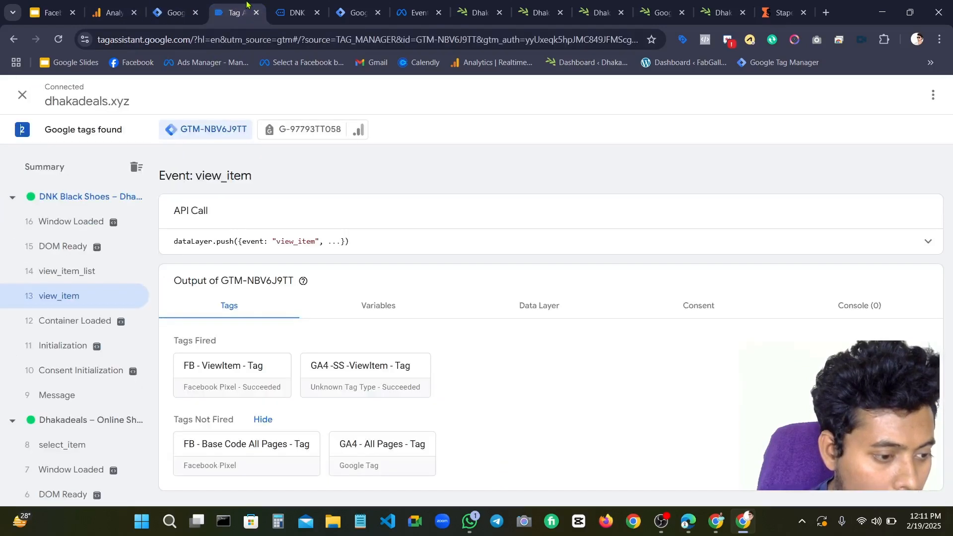
Switch to the shop website and open the DNK Blue Tshirt product page from the home page
click(298, 13)
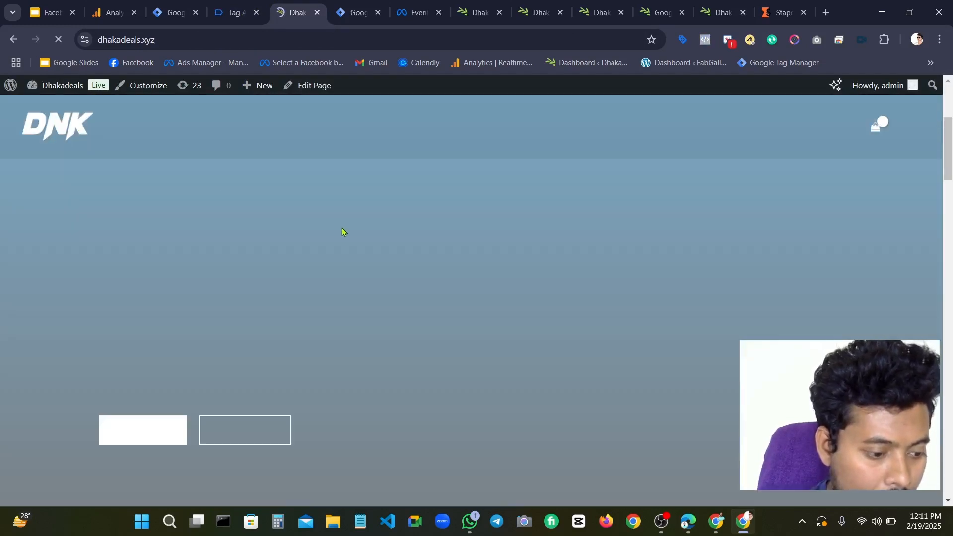
scroll(345, 232, down, 5)
scroll(454, 268, down, 12)
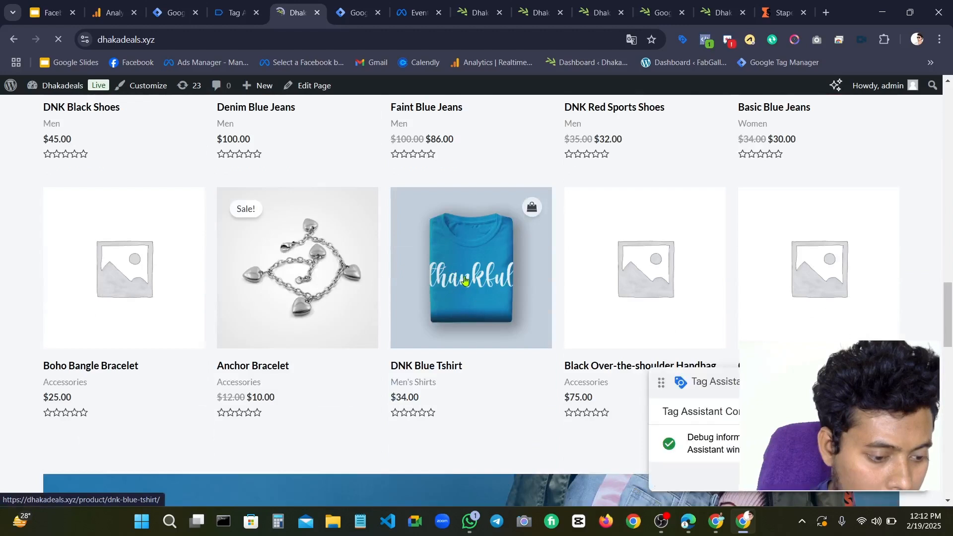
click(465, 280)
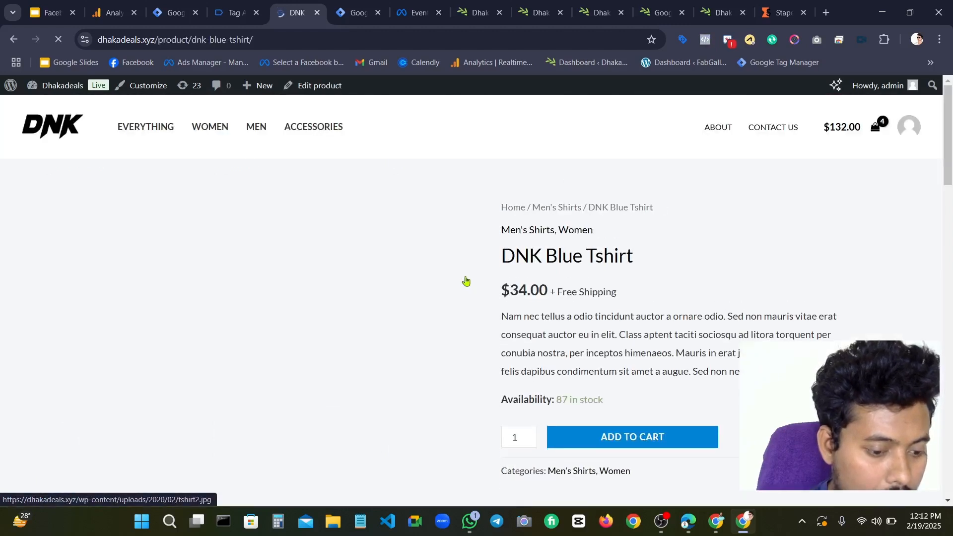
Return to Tag Assistant and examine the data layer values of the view_item and view_item_list events for DNK Blue Tshirt
click(235, 6)
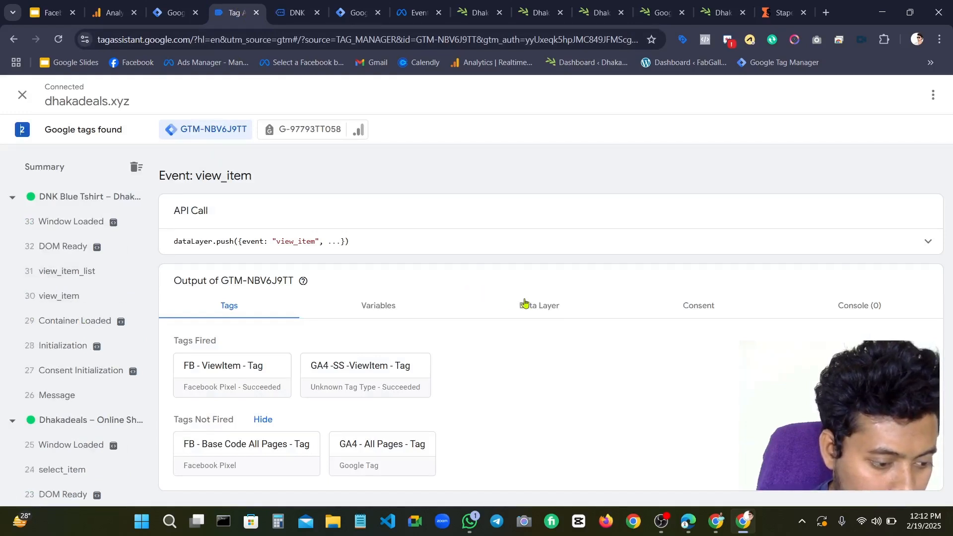
click(541, 309)
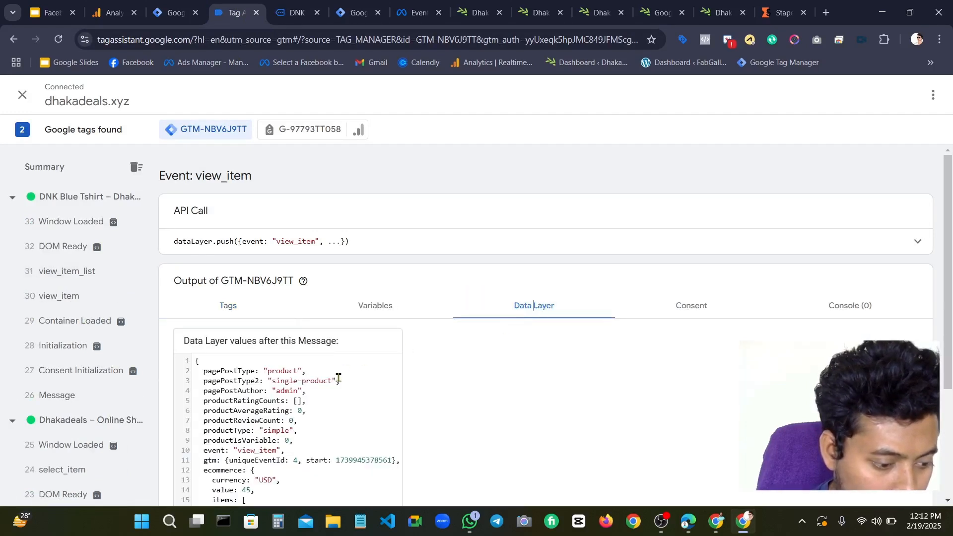
scroll(338, 379, down, 3)
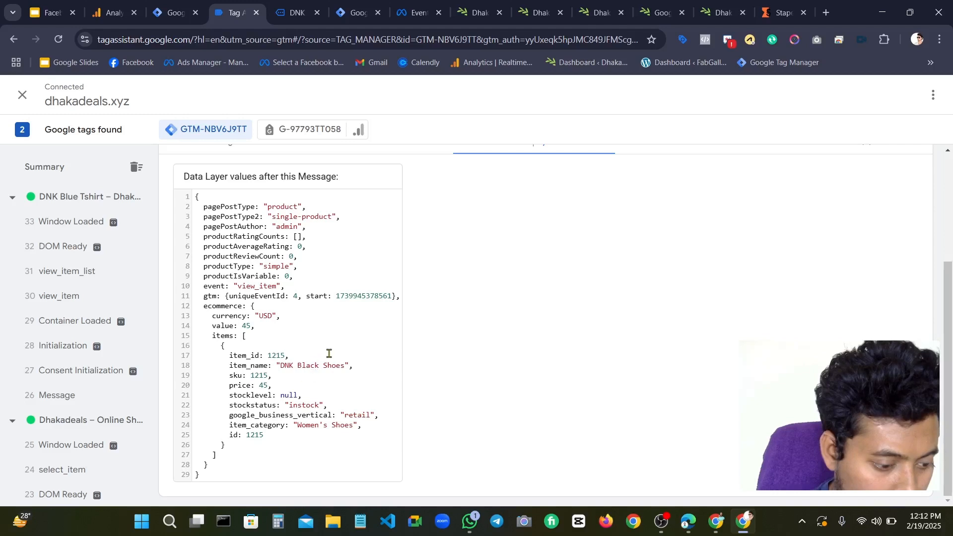
scroll(329, 353, up, 3)
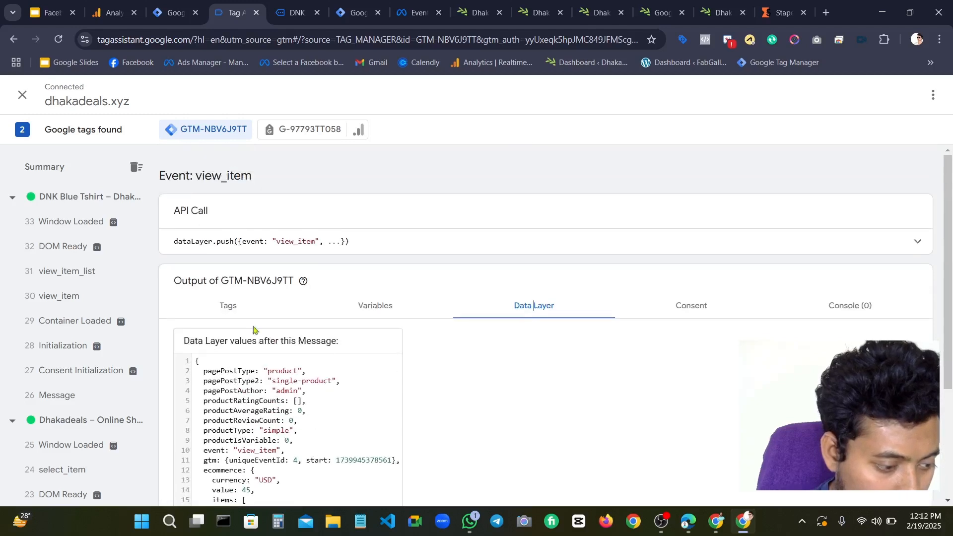
click(62, 297)
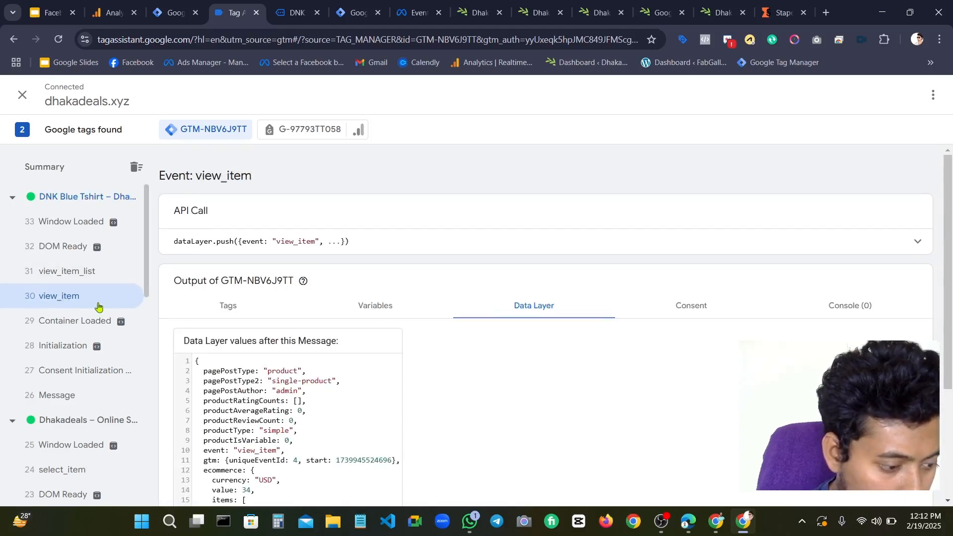
click(96, 266)
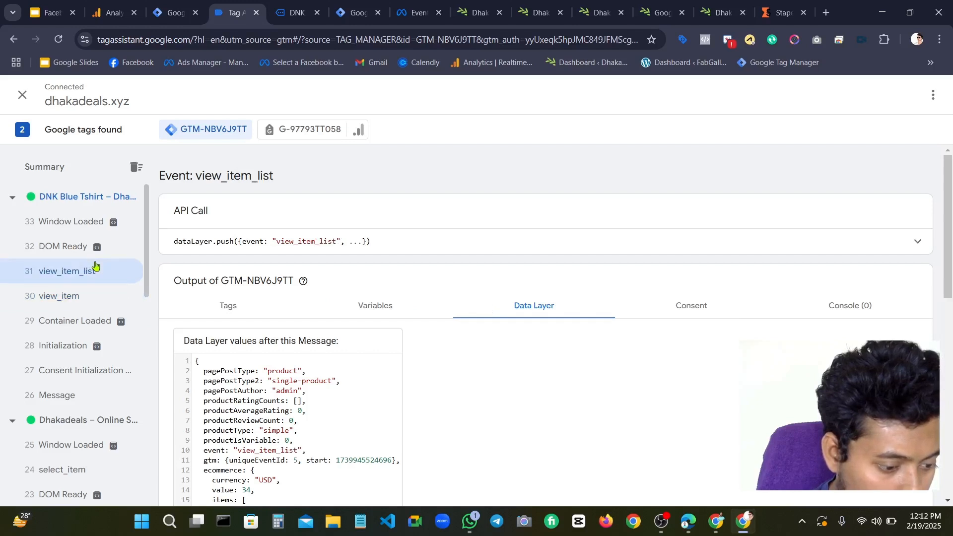
scroll(100, 278, down, 3)
scroll(105, 282, up, 3)
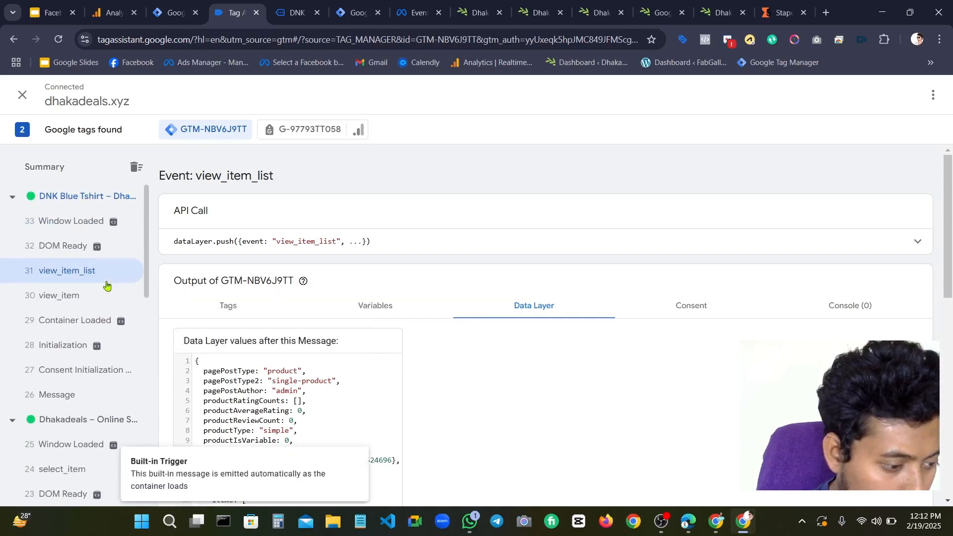
scroll(107, 398, down, 5)
scroll(106, 400, up, 5)
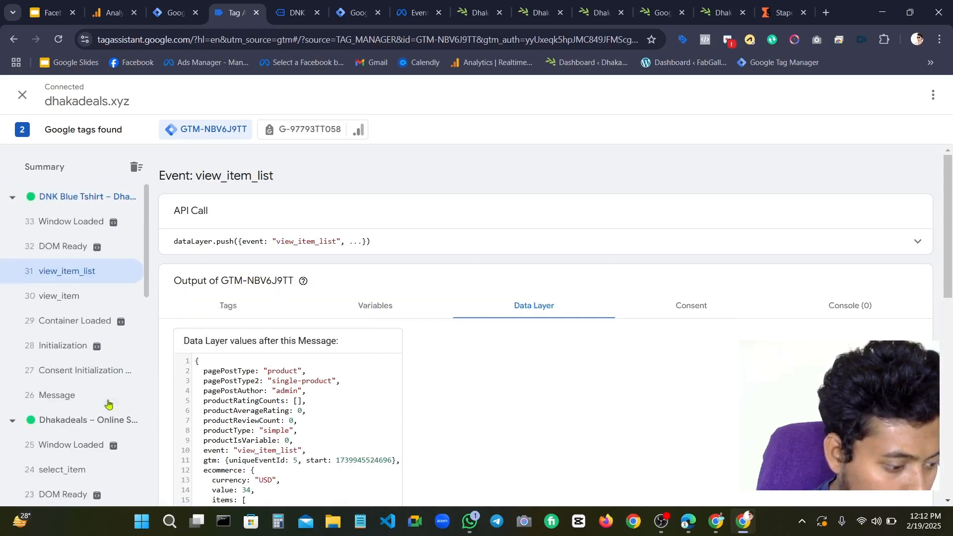
Clear the recorded events in Tag Assistant, load the shop's home page and check the events it sends
click(136, 168)
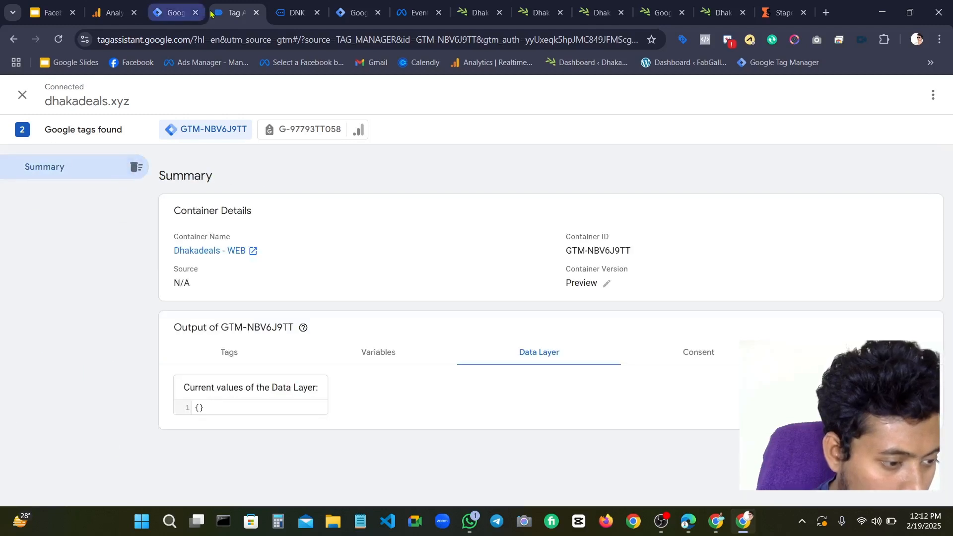
click(296, 12)
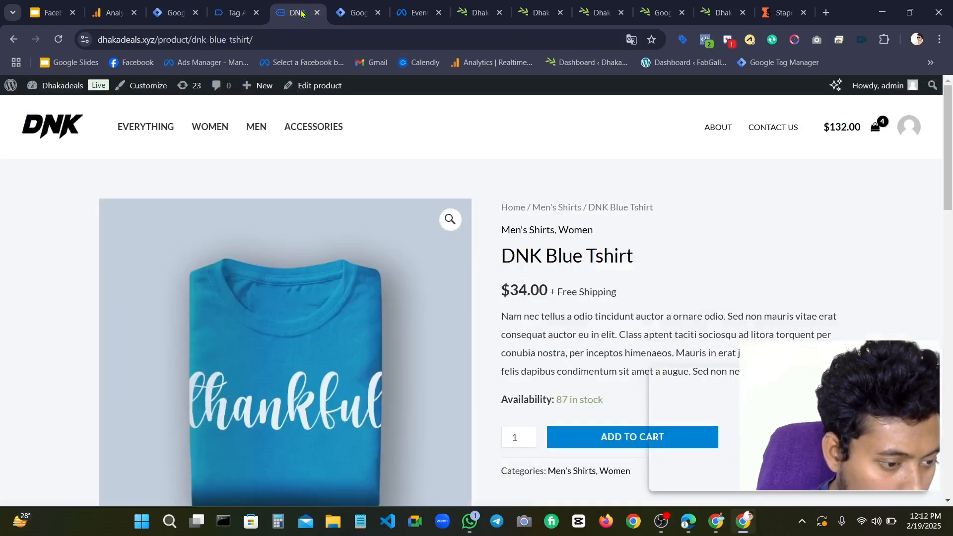
click(44, 120)
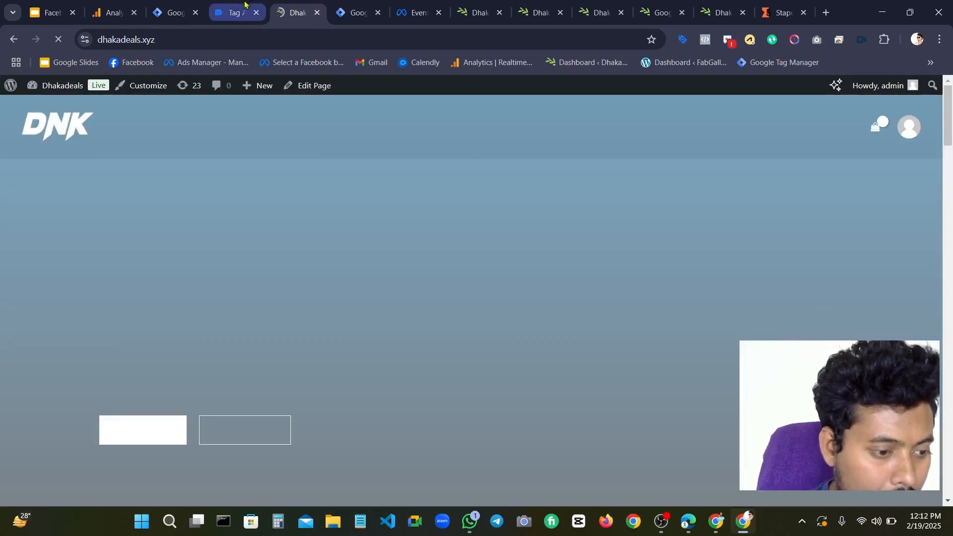
click(234, 13)
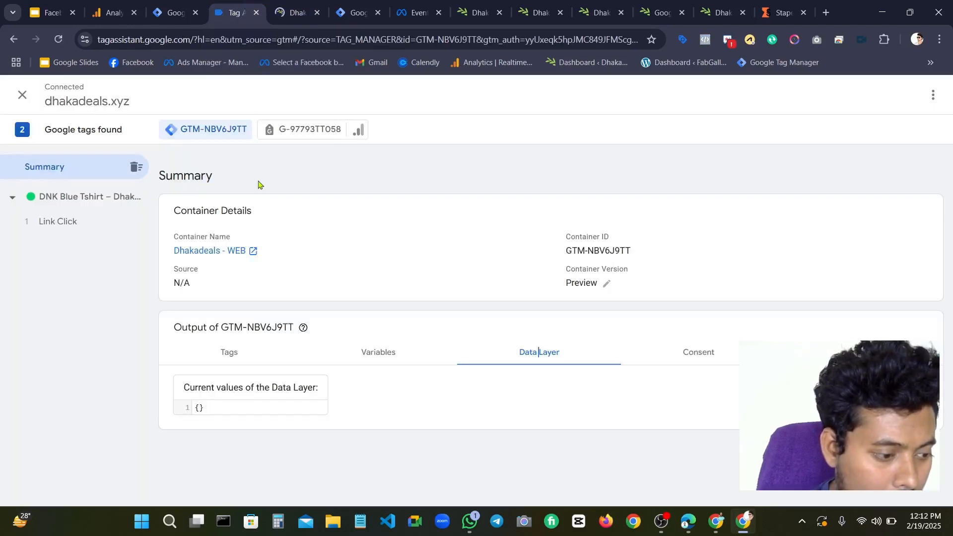
click(281, 7)
click(245, 7)
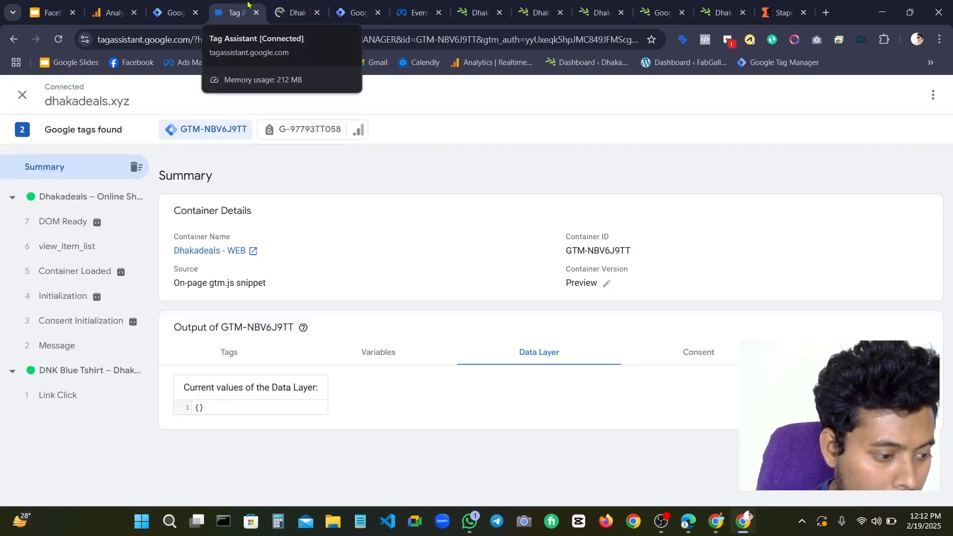
Go back to the shop and open the DNK Black Shoes product page from the featured products
click(299, 5)
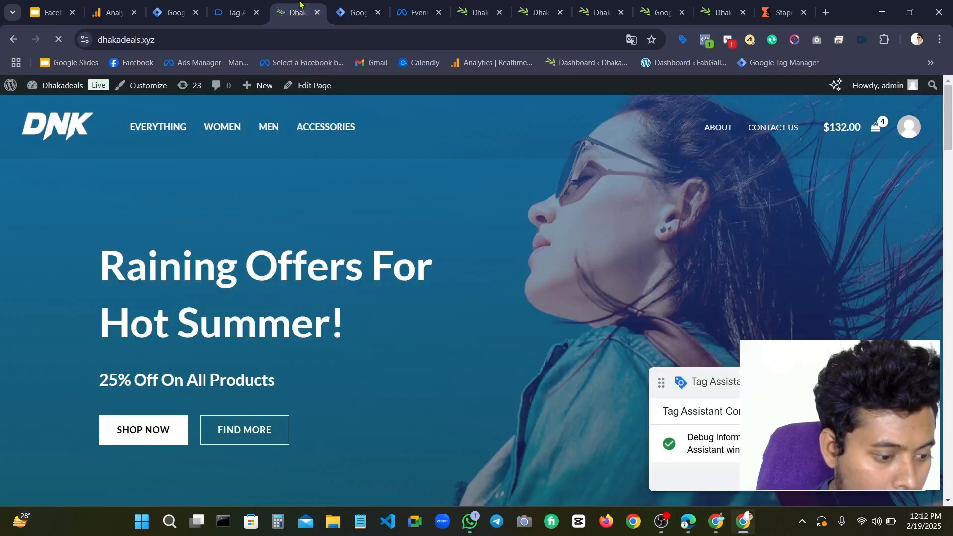
scroll(284, 213, down, 15)
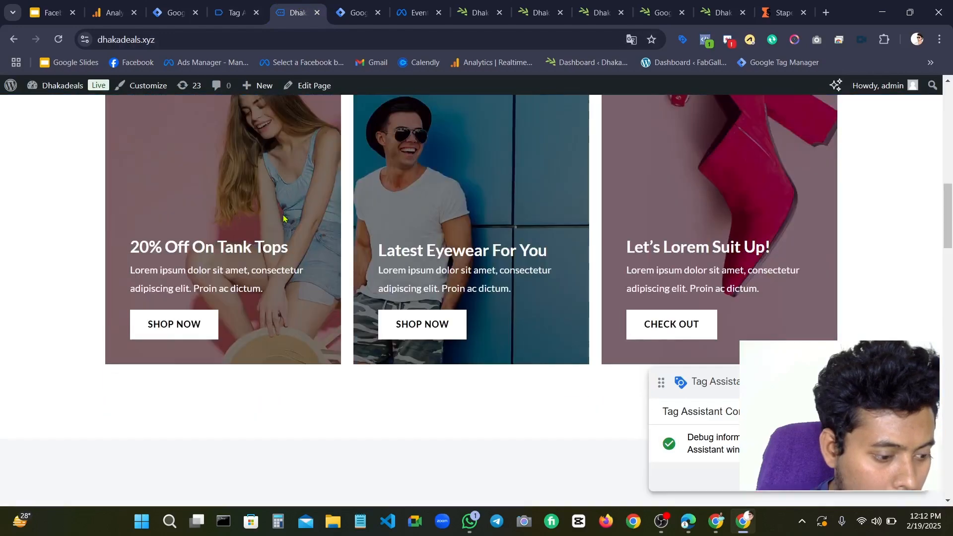
scroll(283, 219, up, 5)
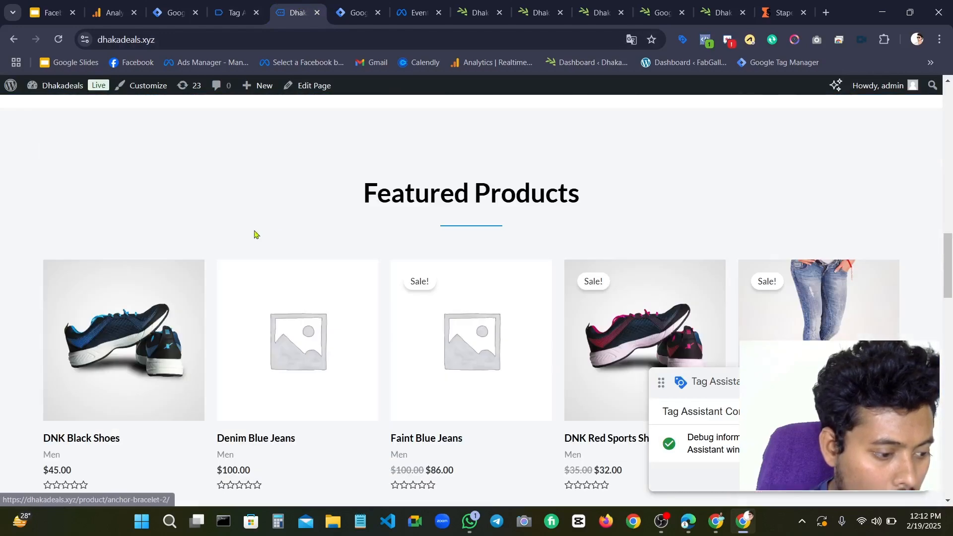
click(94, 396)
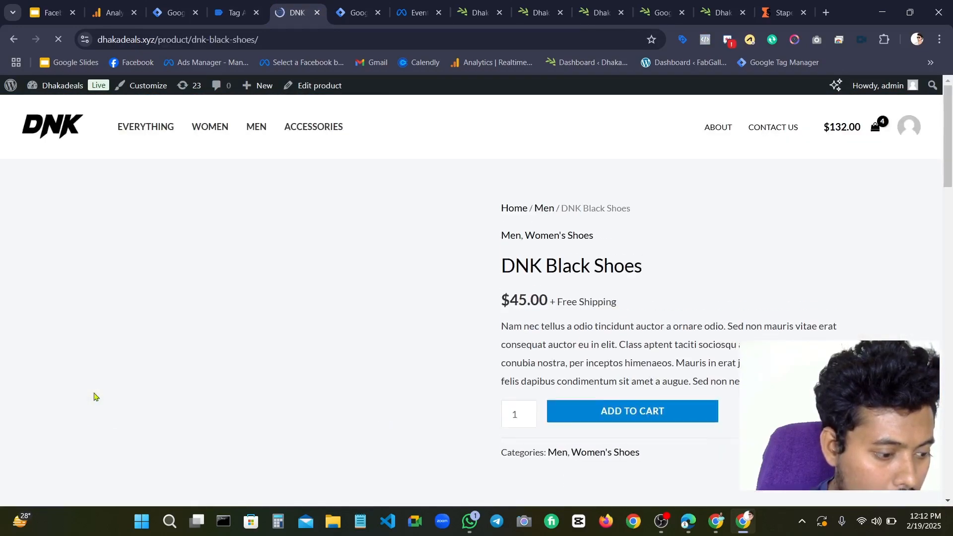
In Tag Assistant, inspect the data layer of the DNK Black Shoes view_item event and highlight its item name and SKU
click(233, 12)
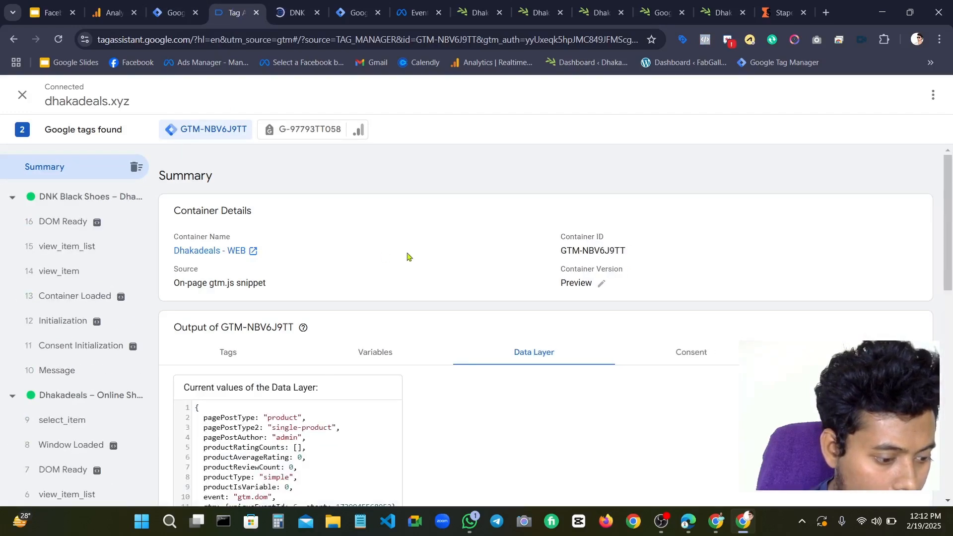
scroll(415, 256, down, 3)
scroll(416, 254, up, 3)
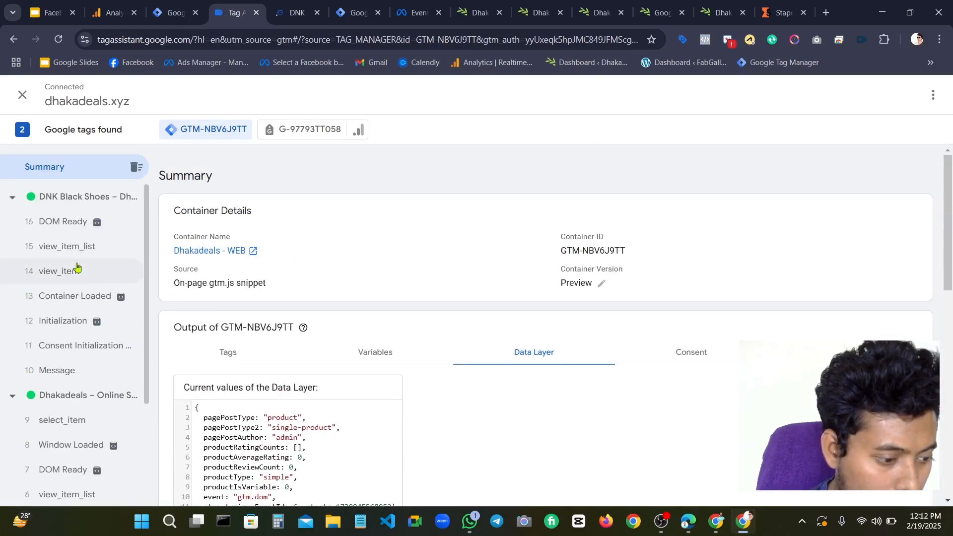
click(77, 271)
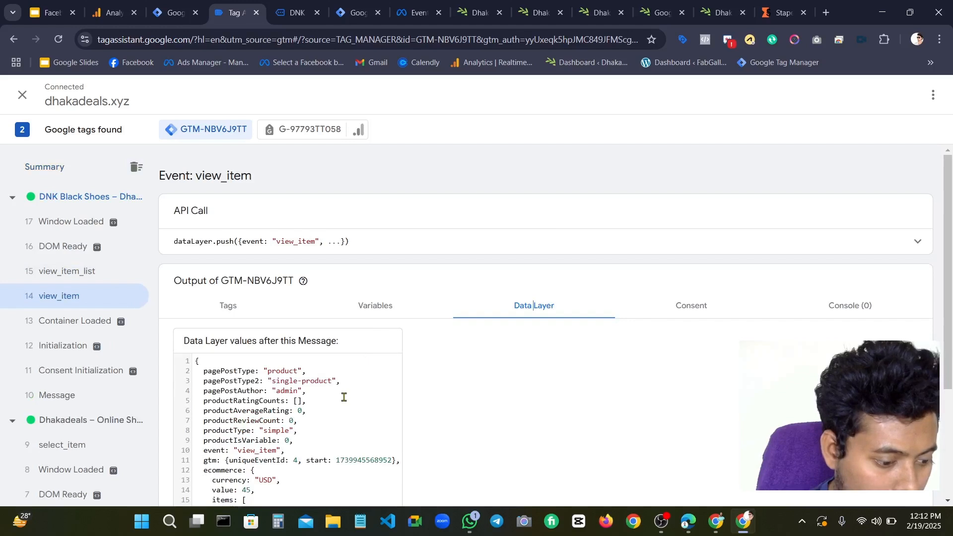
scroll(343, 397, down, 3)
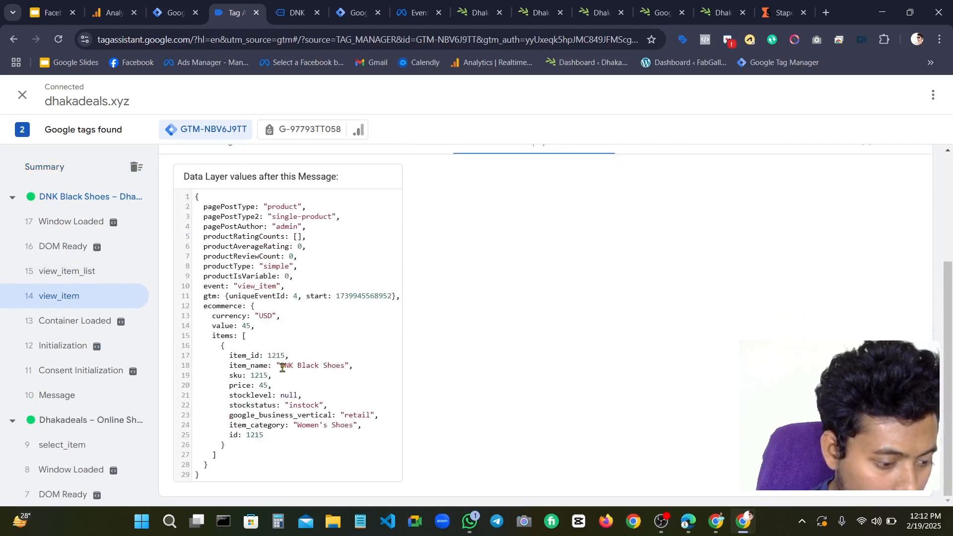
drag(282, 367, 368, 372)
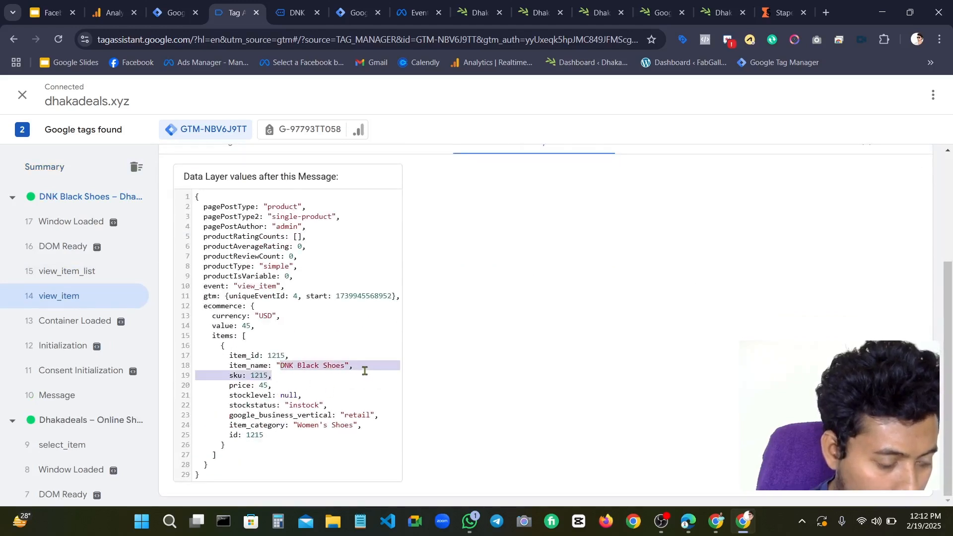
Compare the view_item data layer with the DNK Black Shoes product page, and review the tags fired by the event
click(299, 8)
click(233, 10)
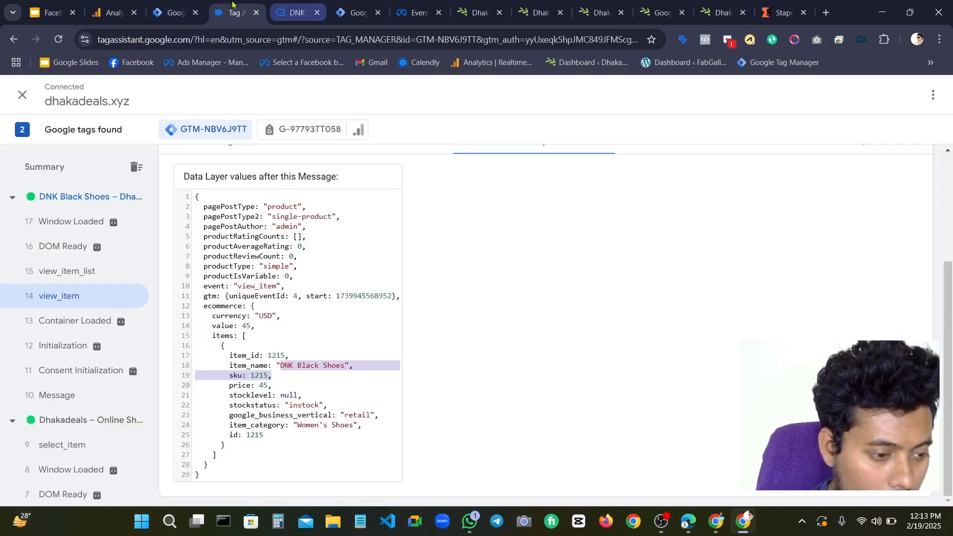
click(175, 11)
click(237, 6)
click(297, 11)
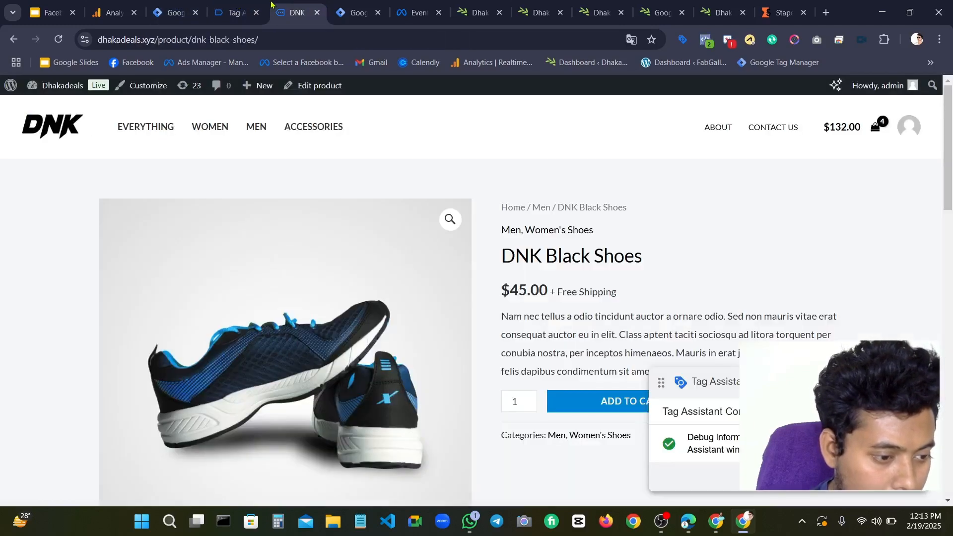
click(235, 15)
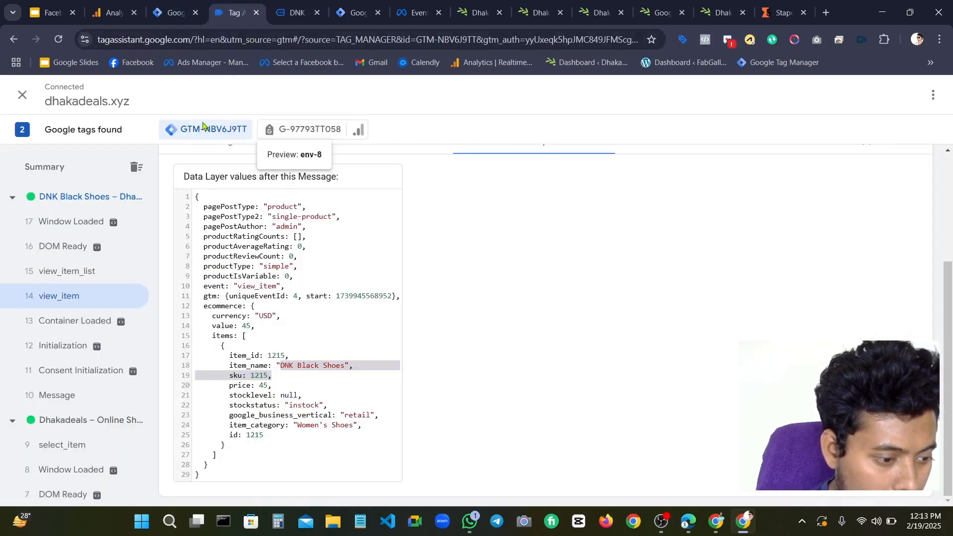
scroll(360, 178, up, 3)
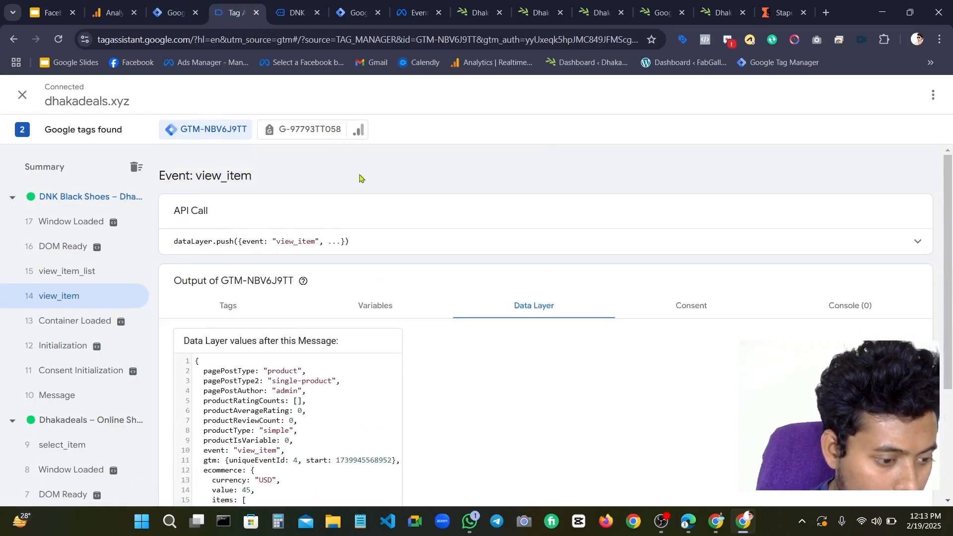
click(240, 307)
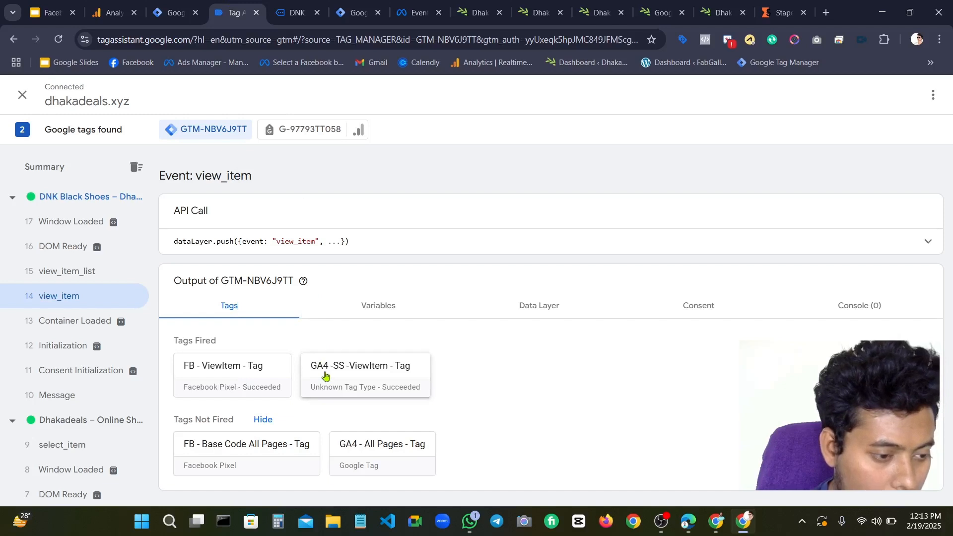
Switch to Meta Events Manager and check the details of the two View content test events received
click(301, 5)
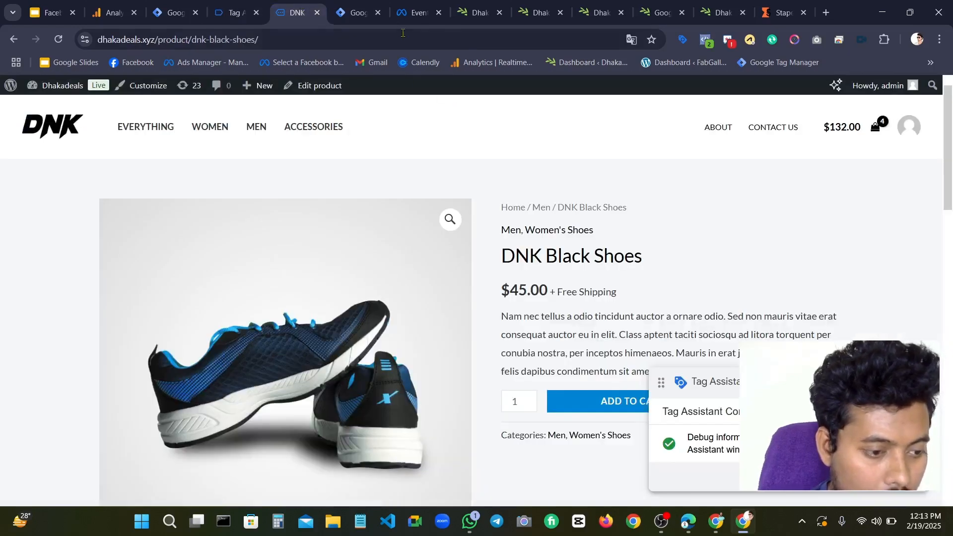
click(425, 19)
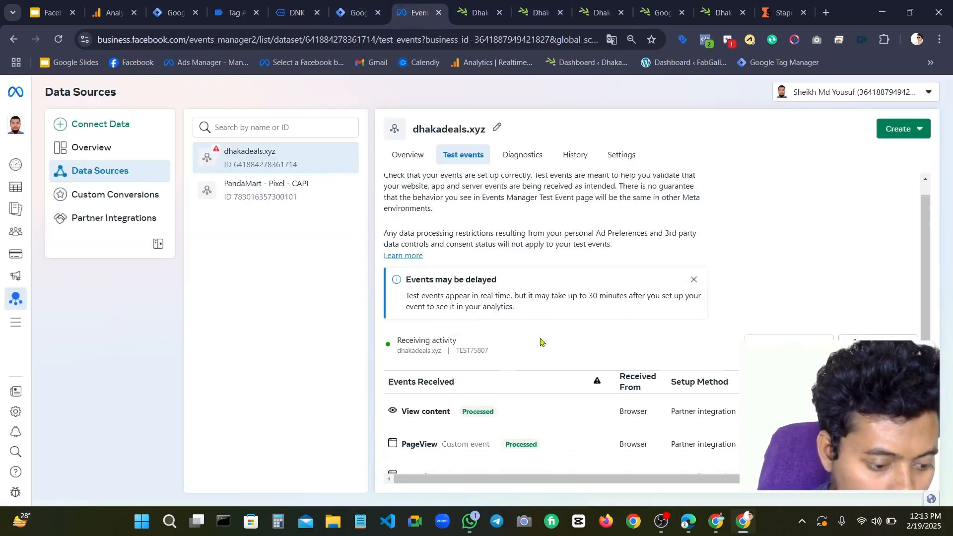
scroll(538, 341, down, 3)
click(473, 253)
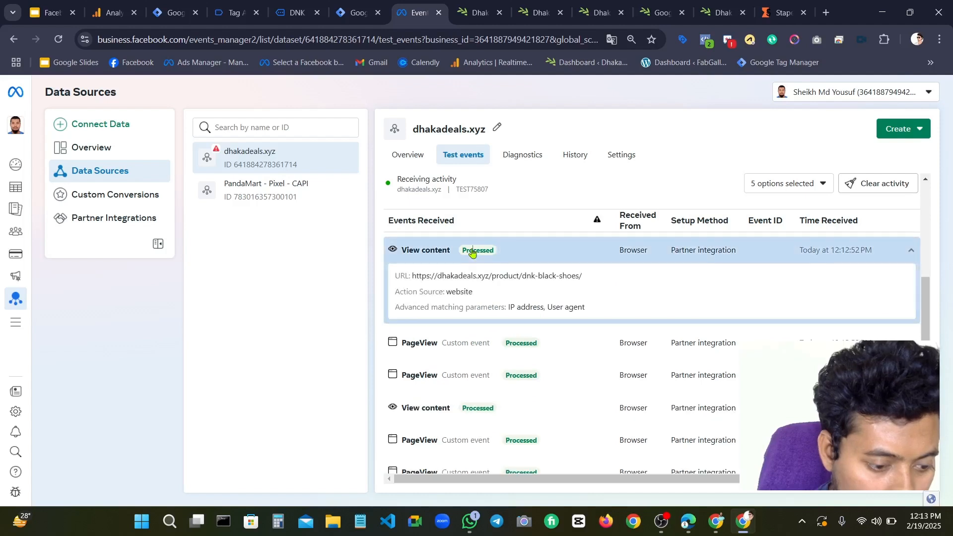
click(472, 252)
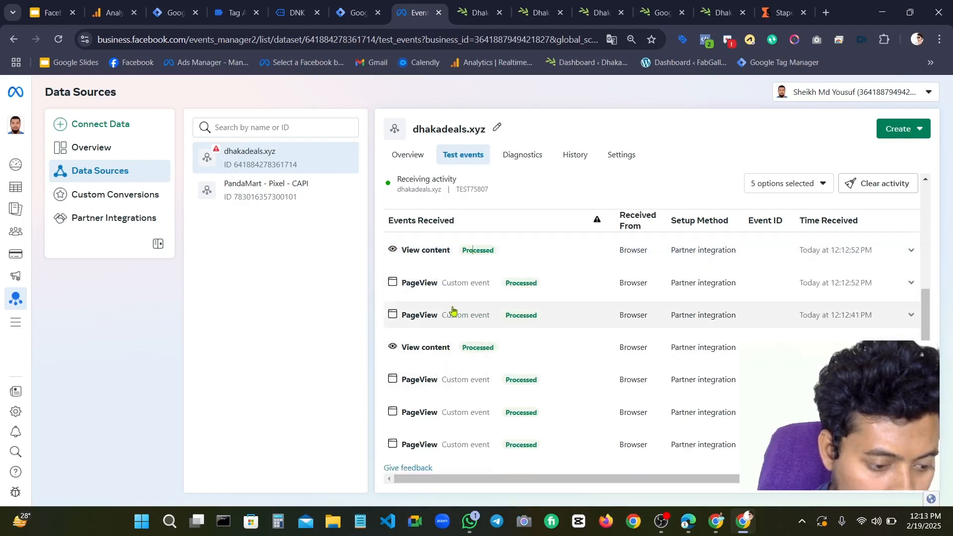
click(453, 358)
scroll(517, 359, down, 1)
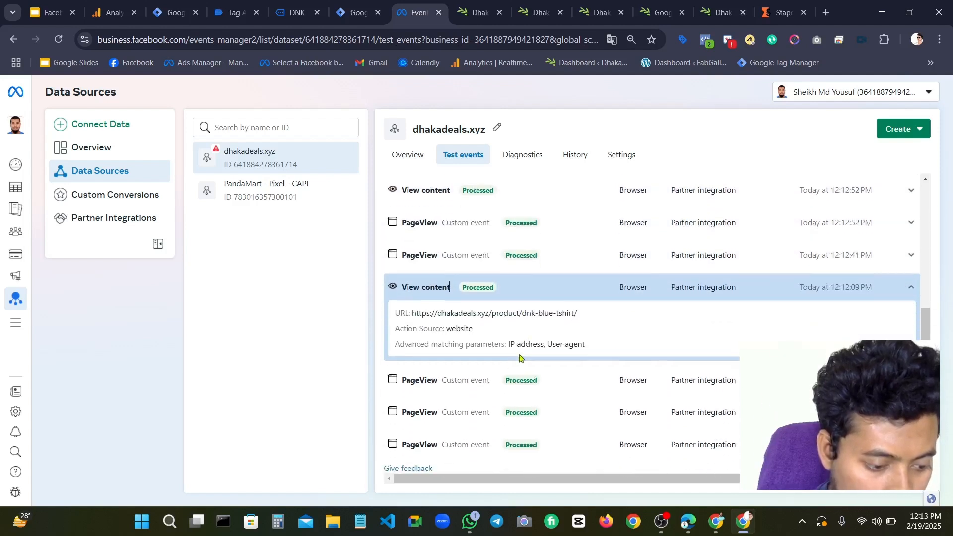
Return to Tag Manager and open the Dhakadeals - WEB container from the accounts page
scroll(538, 343, up, 5)
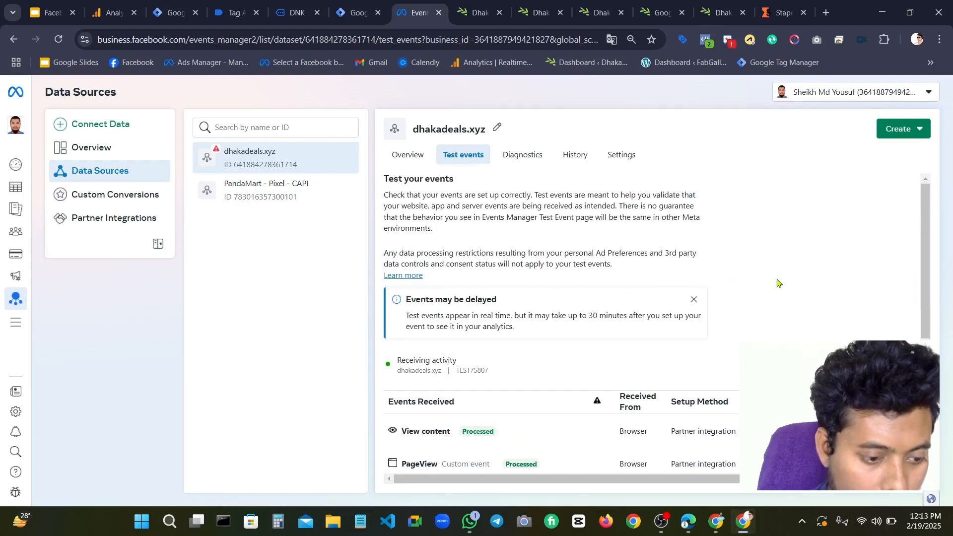
click(297, 6)
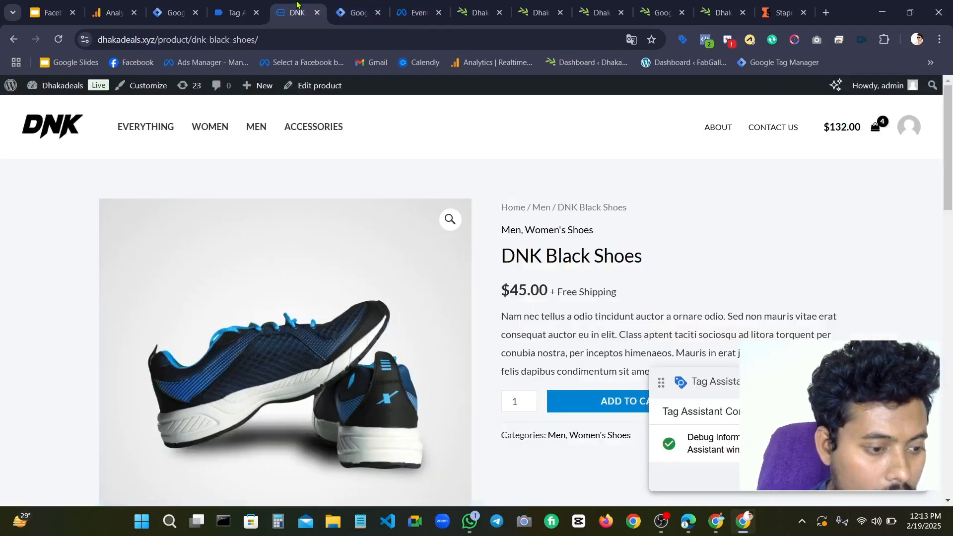
click(249, 7)
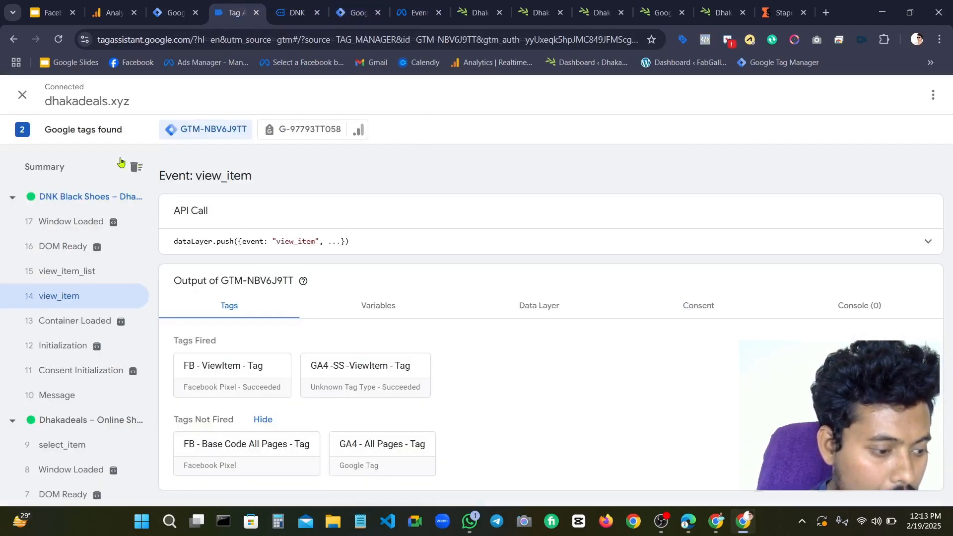
click(179, 12)
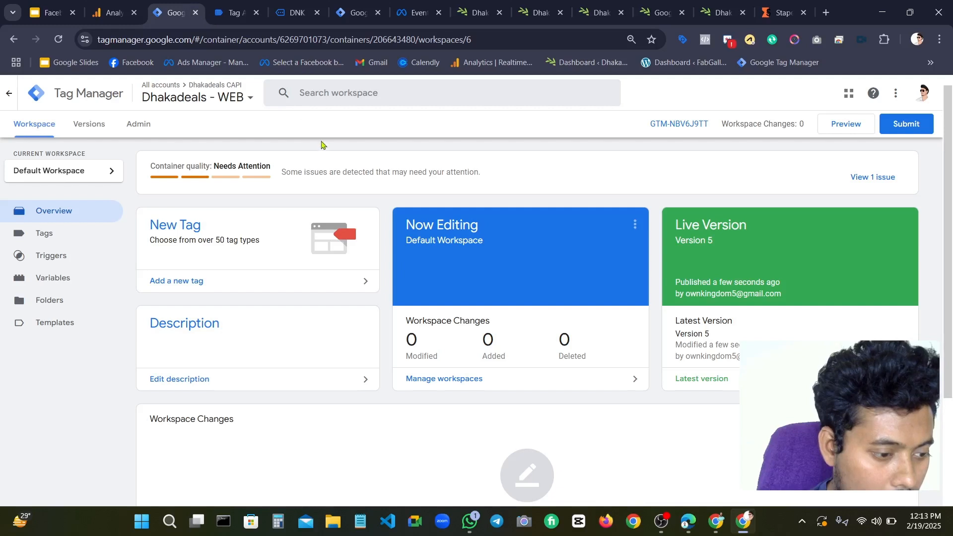
click(215, 96)
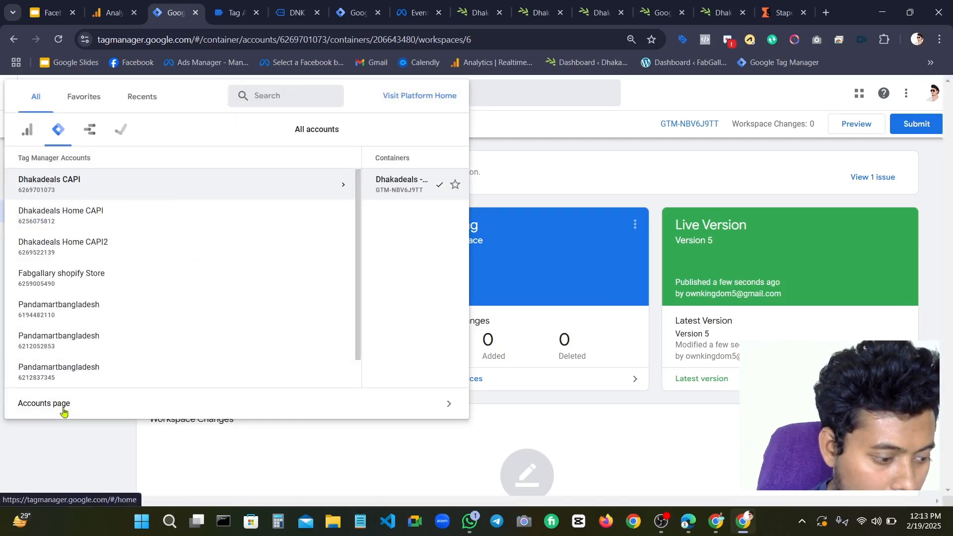
click(64, 411)
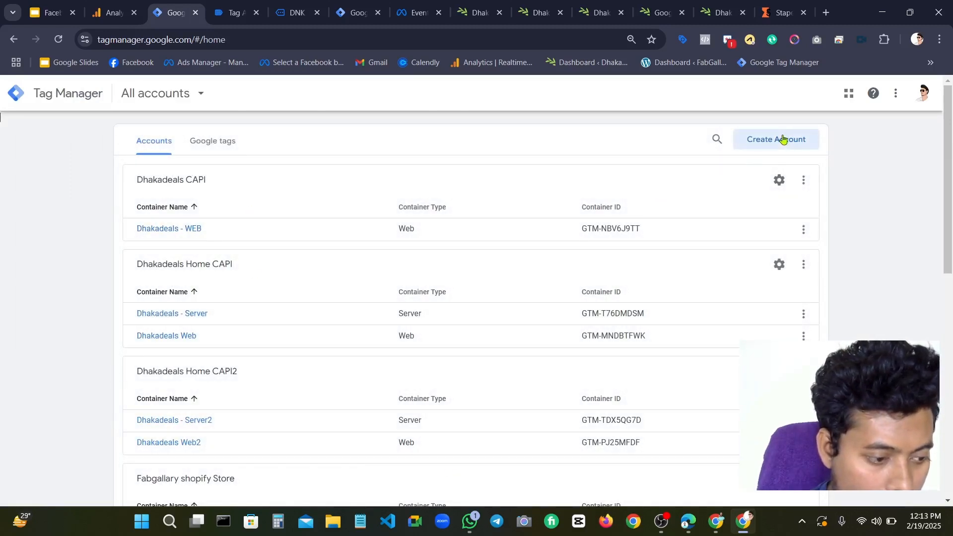
click(192, 233)
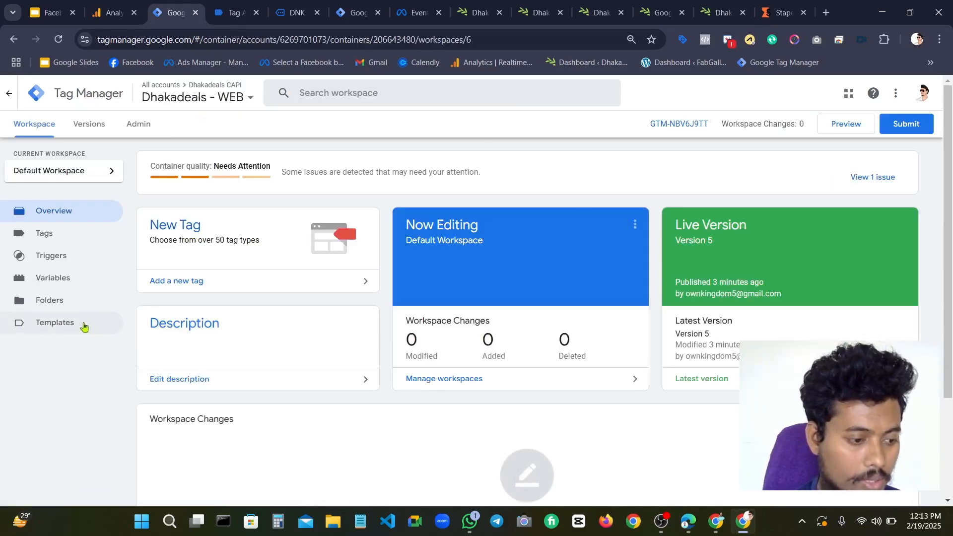
Start a new container in the Dhakadeals CAPI account and name it Dhakadeals - CL Server
click(135, 124)
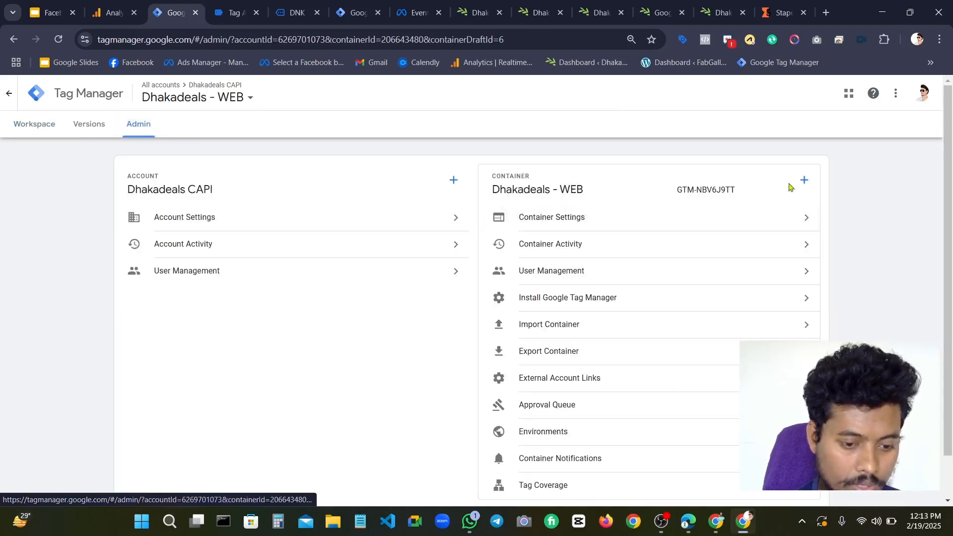
click(804, 181)
click(401, 193)
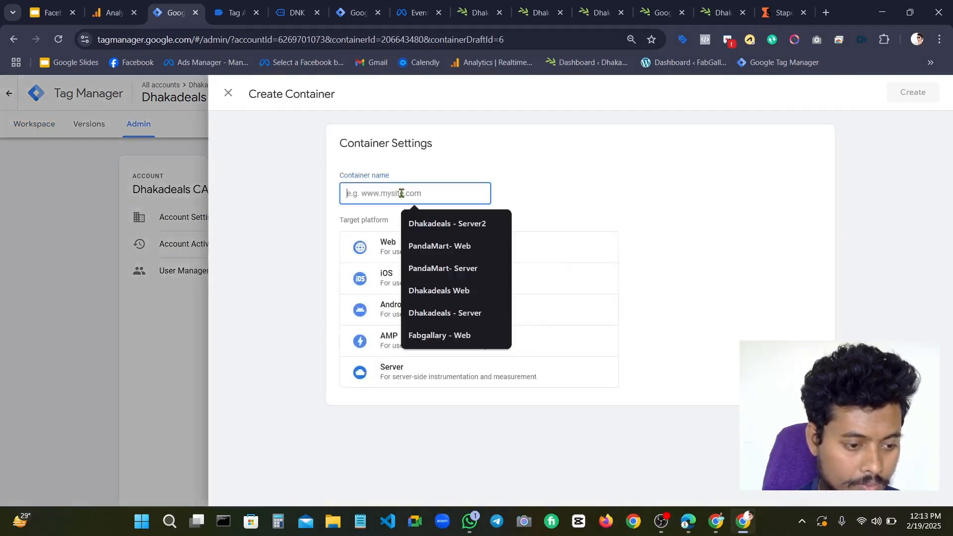
click(422, 224)
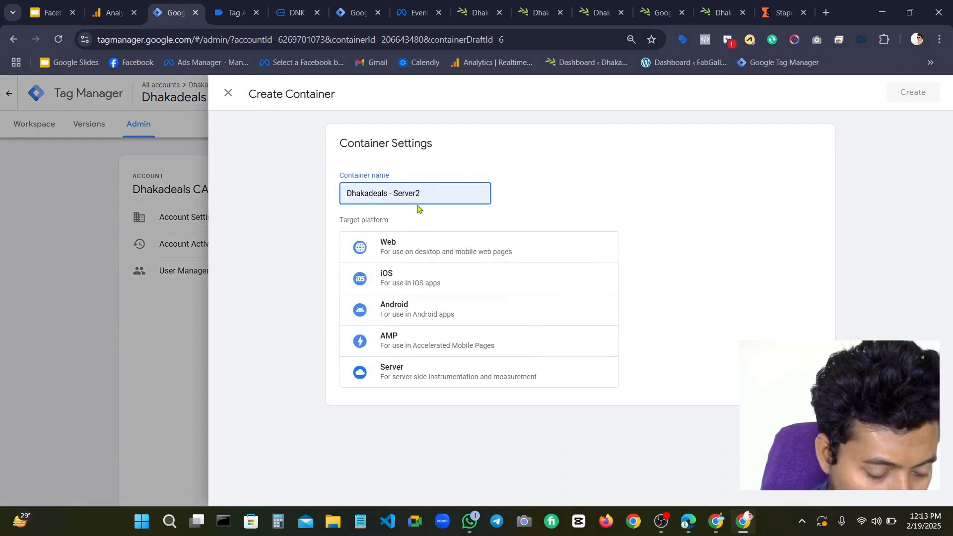
key(BackSpace)
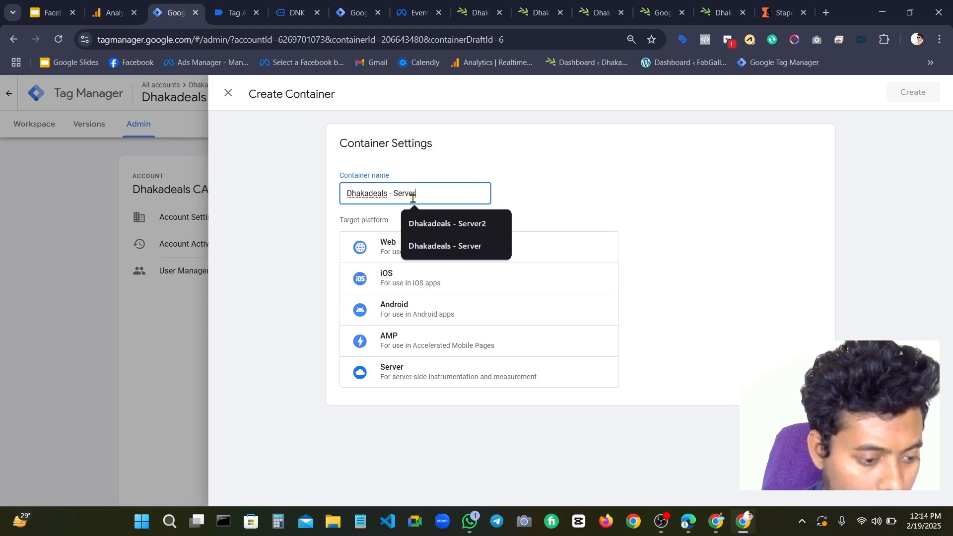
key(Left)
key(Left)
key(Left)
key(Left)
key(Left)
key(Left)
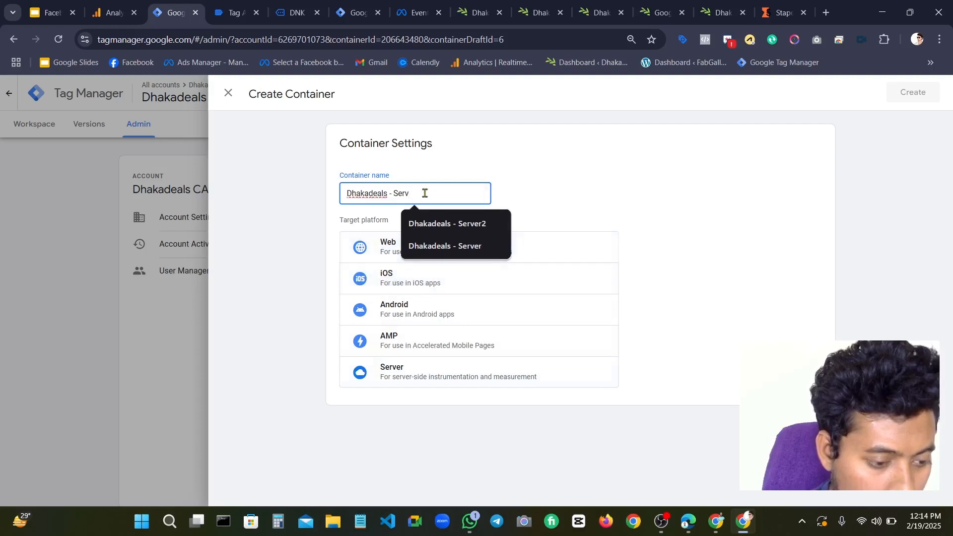
key(BackSpace)
key(BackSpace)
key(BackSpace)
key(BackSpace)
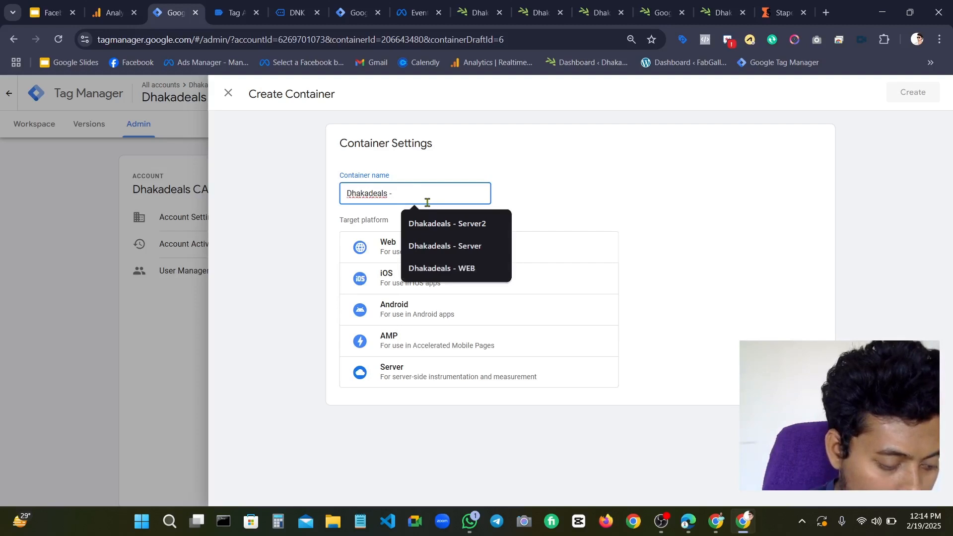
text(CL )
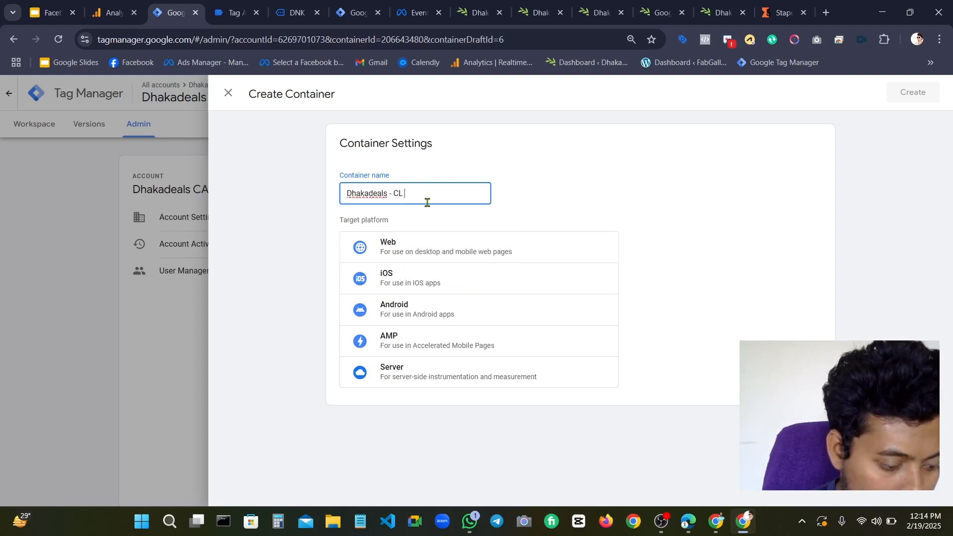
text(Server)
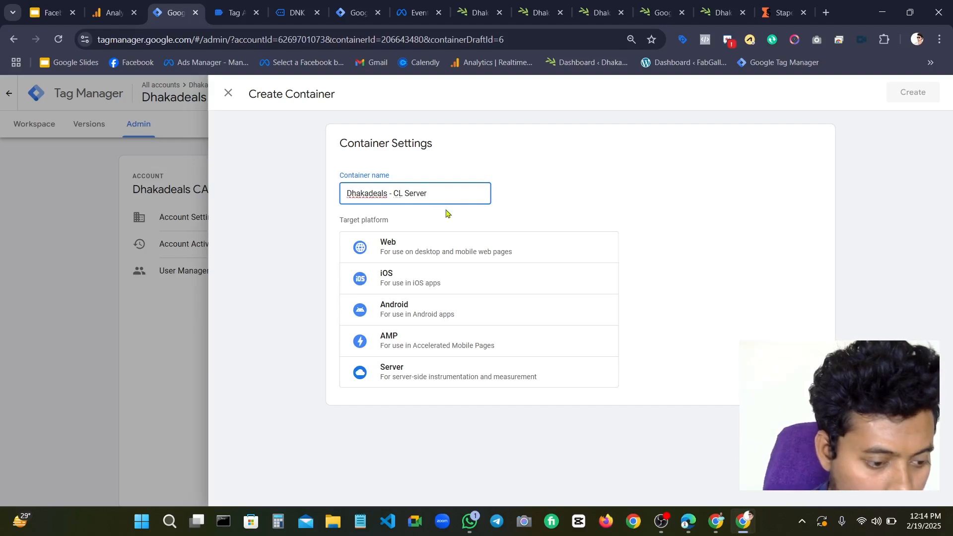
Choose Server as the new container's target platform and create the container
click(441, 218)
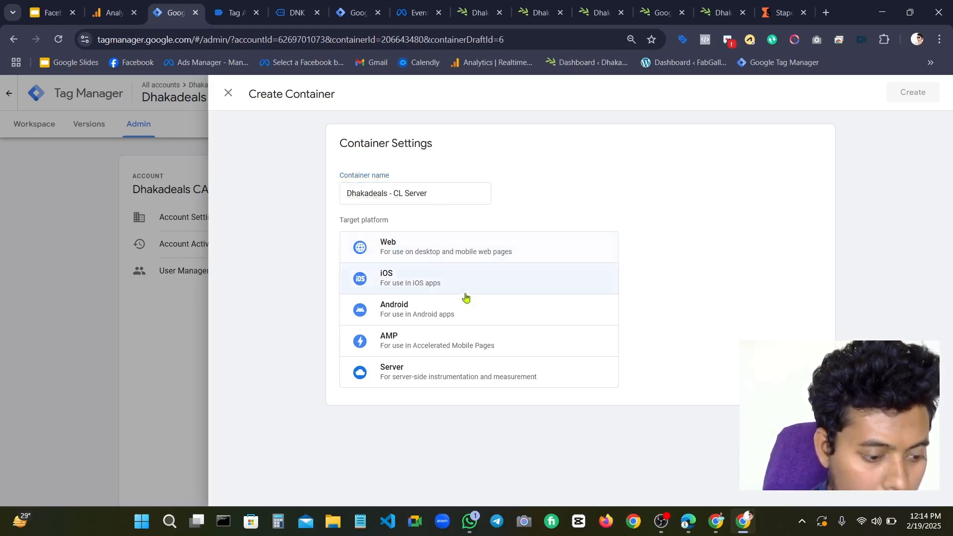
click(440, 375)
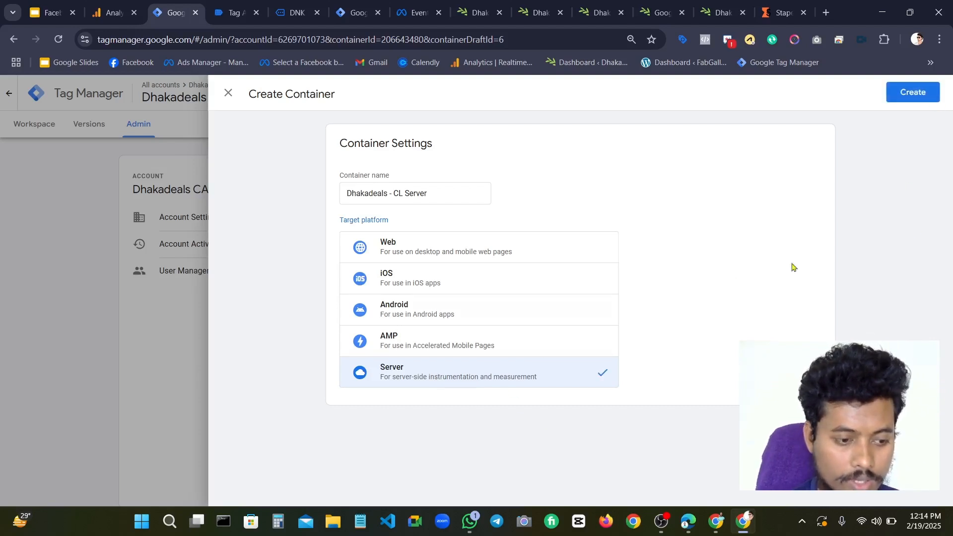
click(916, 97)
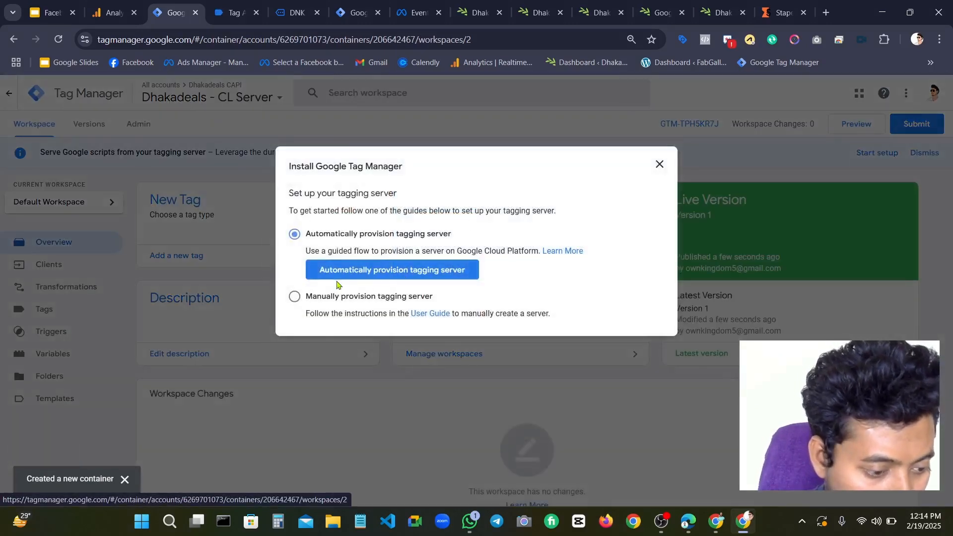
Choose manual provisioning for the tagging server, copy the container config string and close the installation dialog
click(294, 297)
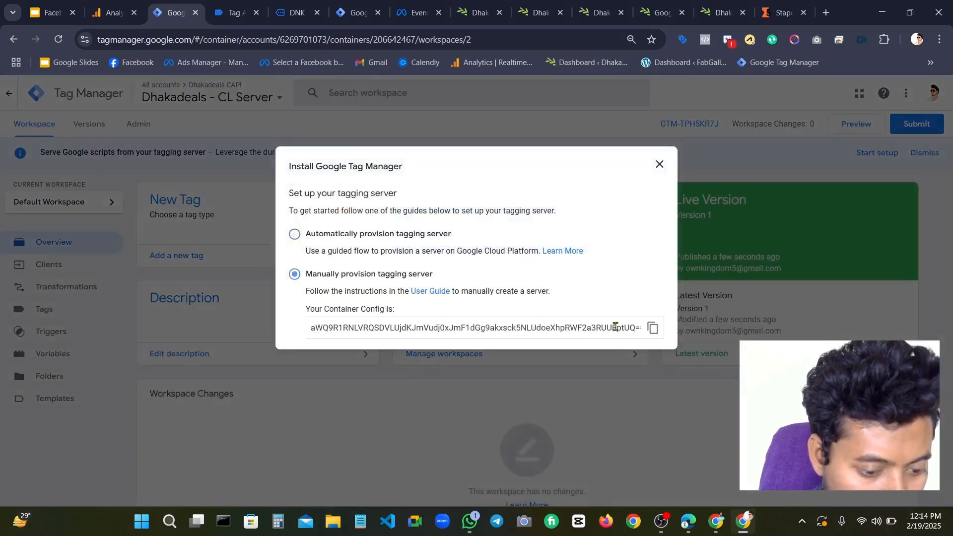
click(652, 328)
click(658, 163)
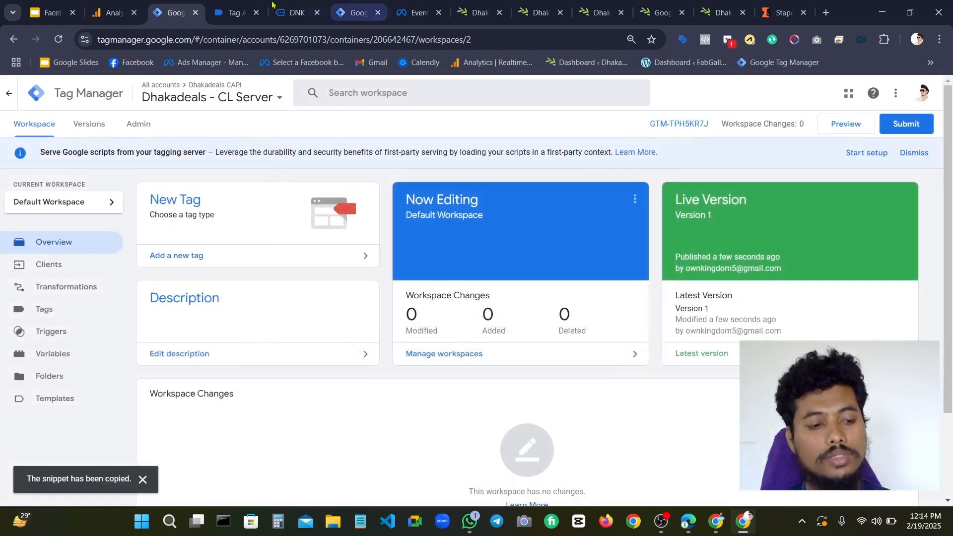
Review the FB CAPI requirements slide in the Facebook Conversion API presentation, highlighting the cloud server item with its GCP and Stap.io options
click(52, 12)
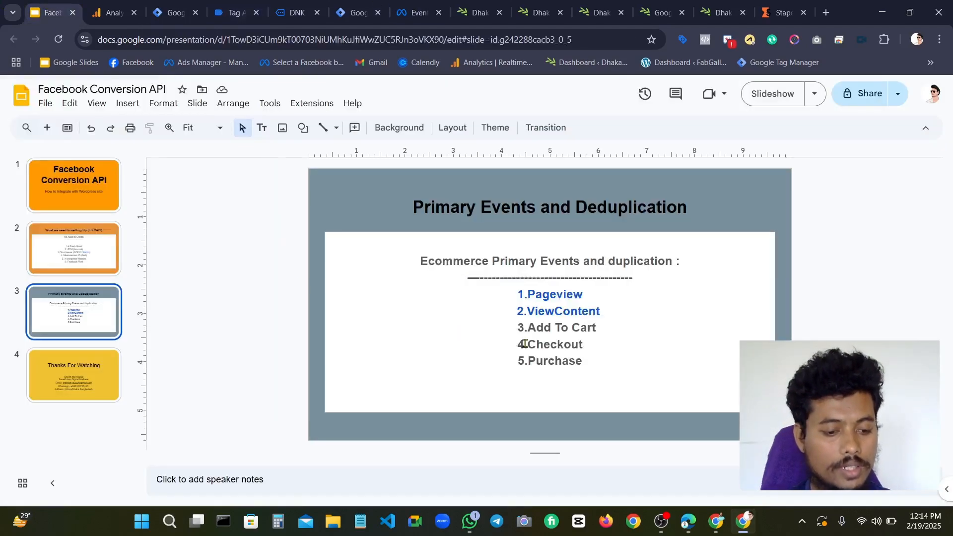
click(84, 258)
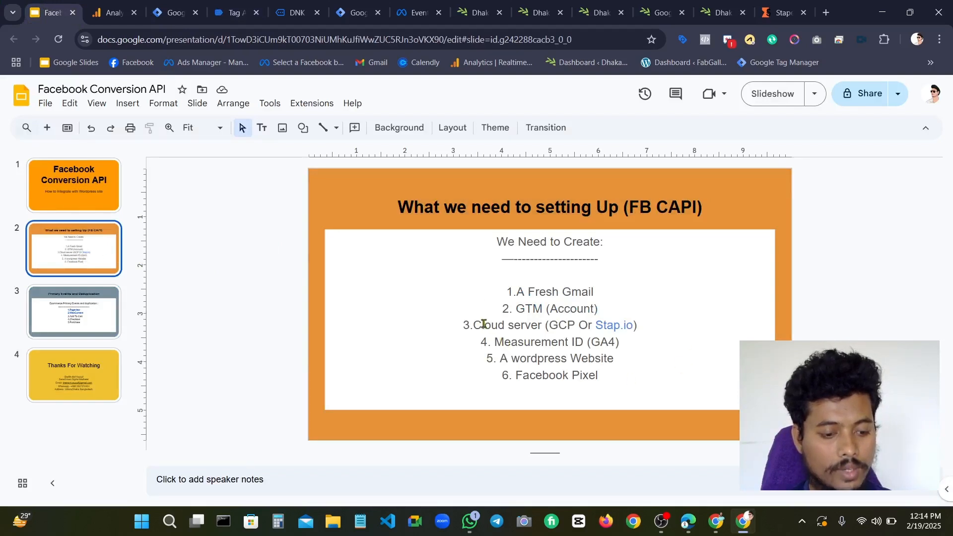
drag(473, 325, 628, 327)
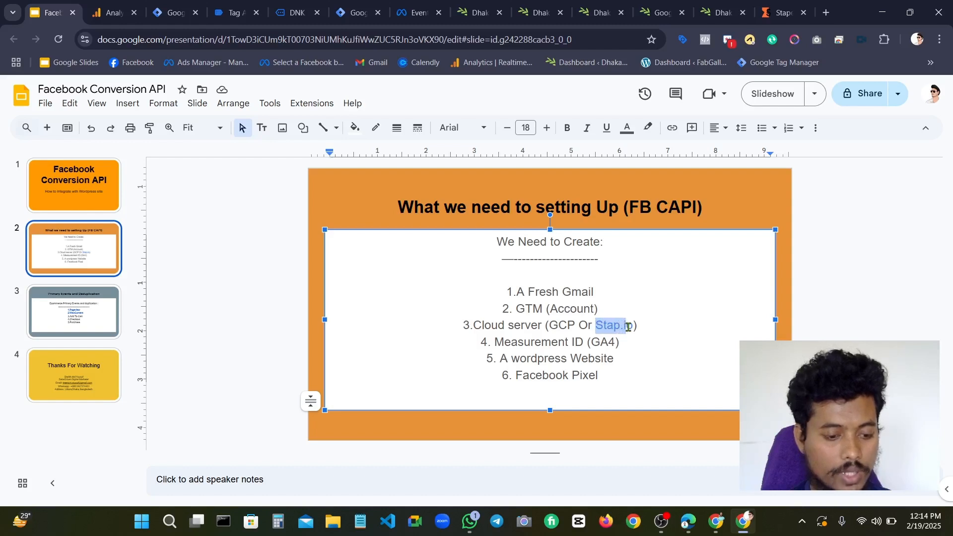
drag(473, 325, 530, 331)
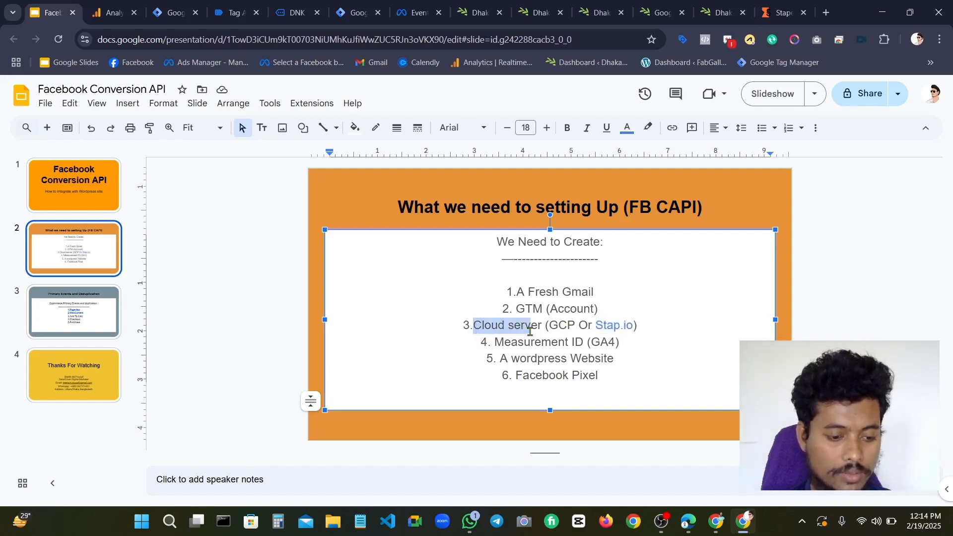
click(661, 522)
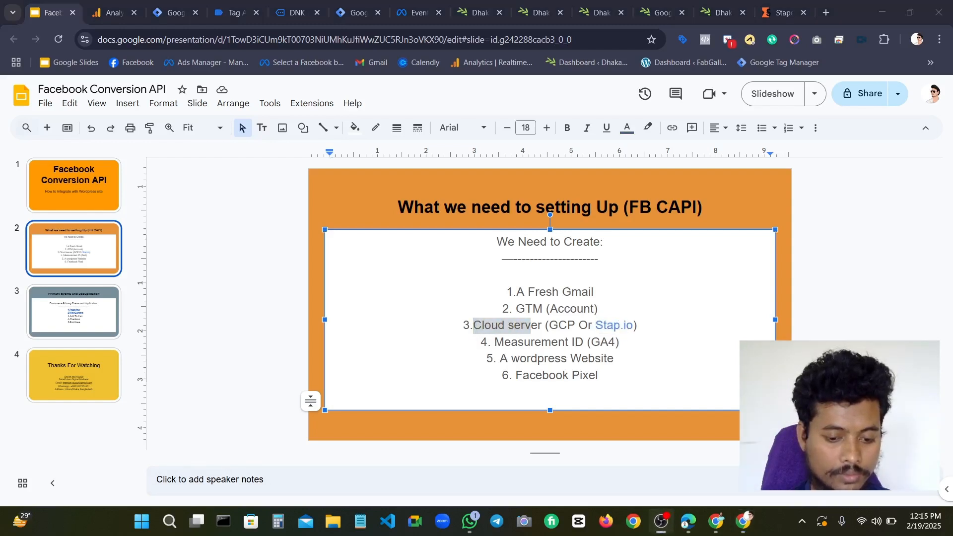
mouse_move(743, 521)
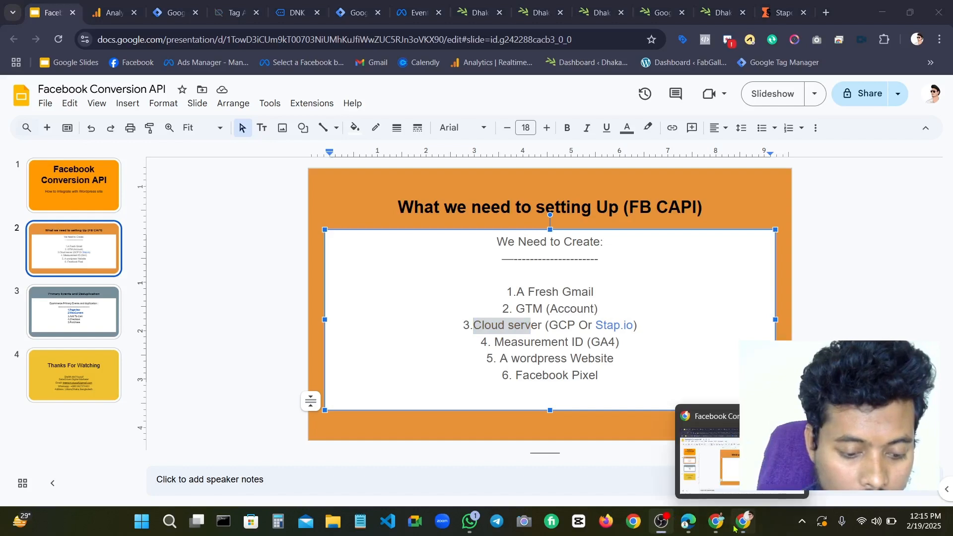
click(702, 482)
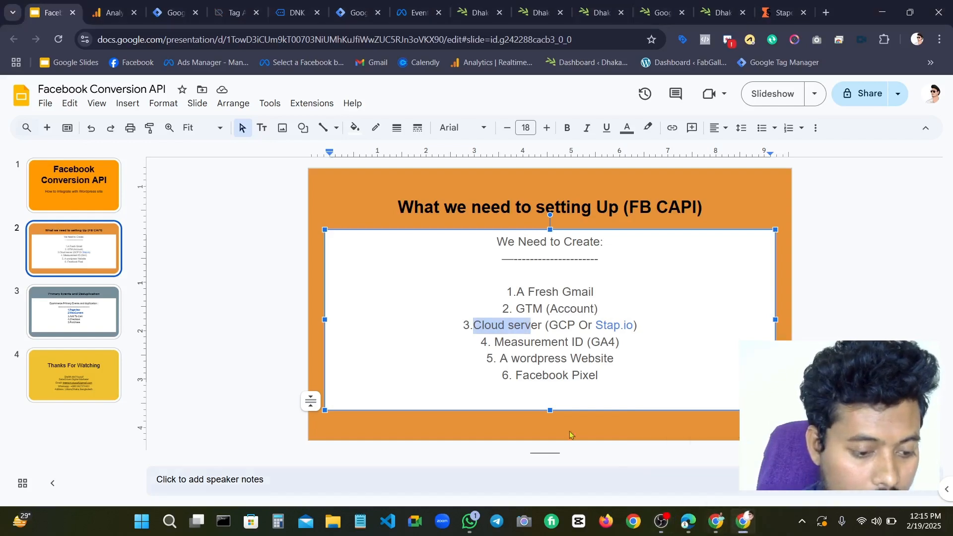
click(550, 325)
drag(550, 325, 627, 326)
click(638, 328)
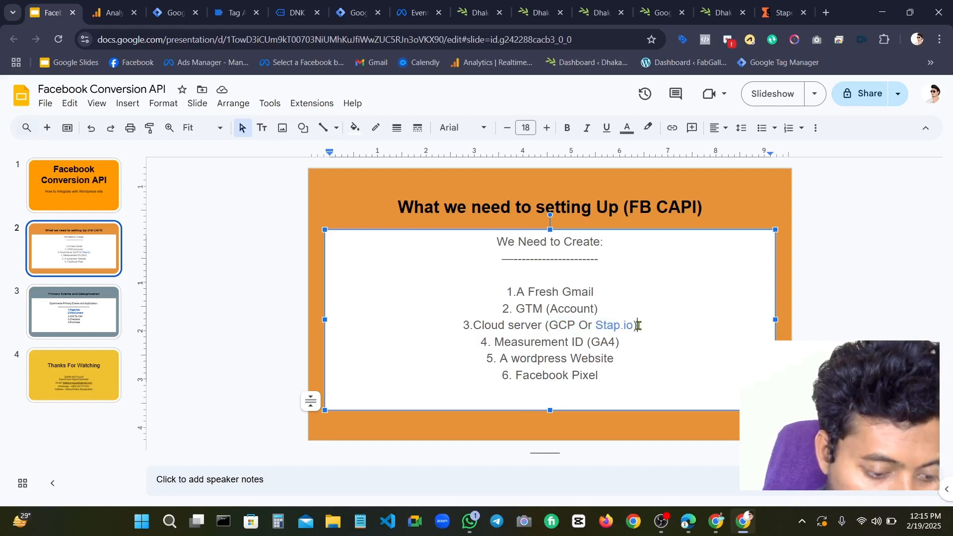
Switch to Stape's new container form and name the container Dhakdeals CAPI
click(767, 11)
click(598, 230)
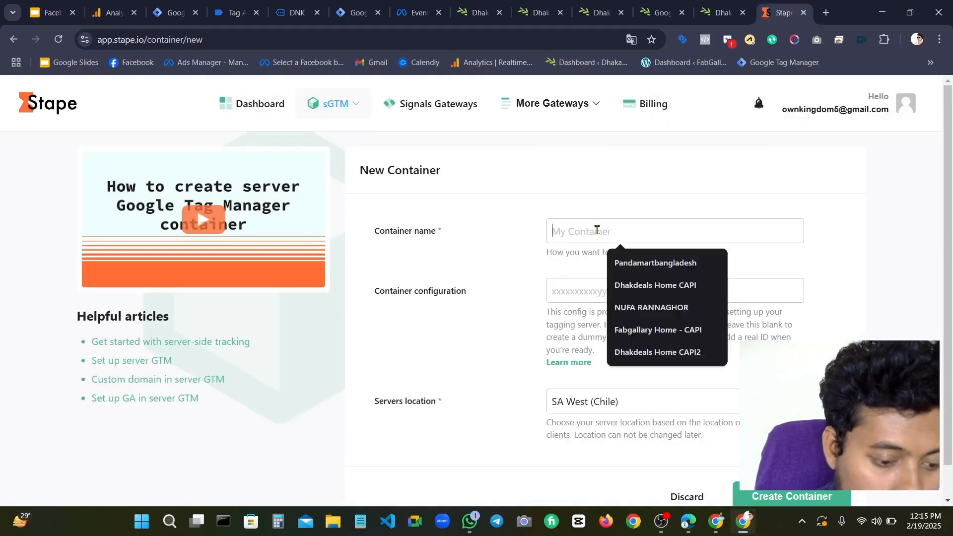
click(660, 285)
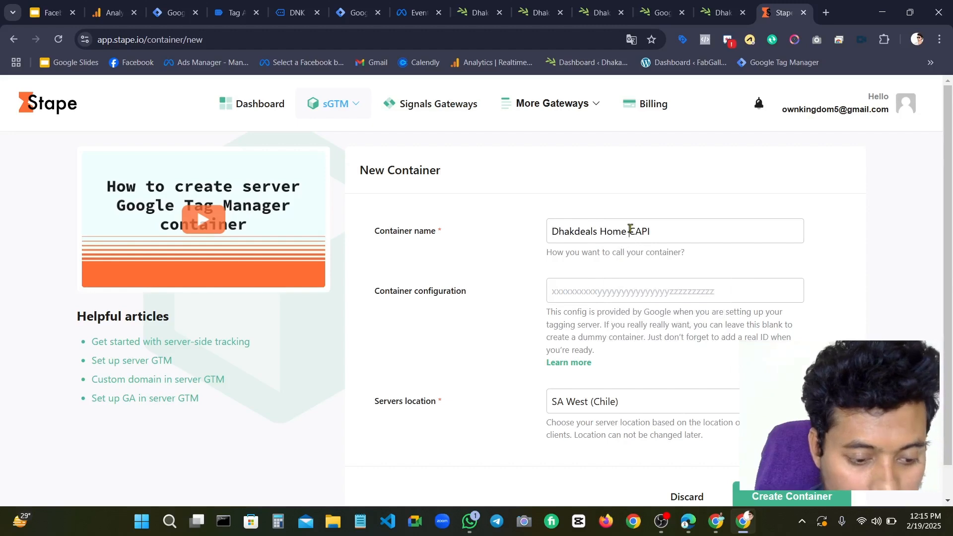
click(632, 234)
key(BackSpace)
key(BackSpace)
key(BackSpace)
key(BackSpace)
key(BackSpace)
key(BackSpace)
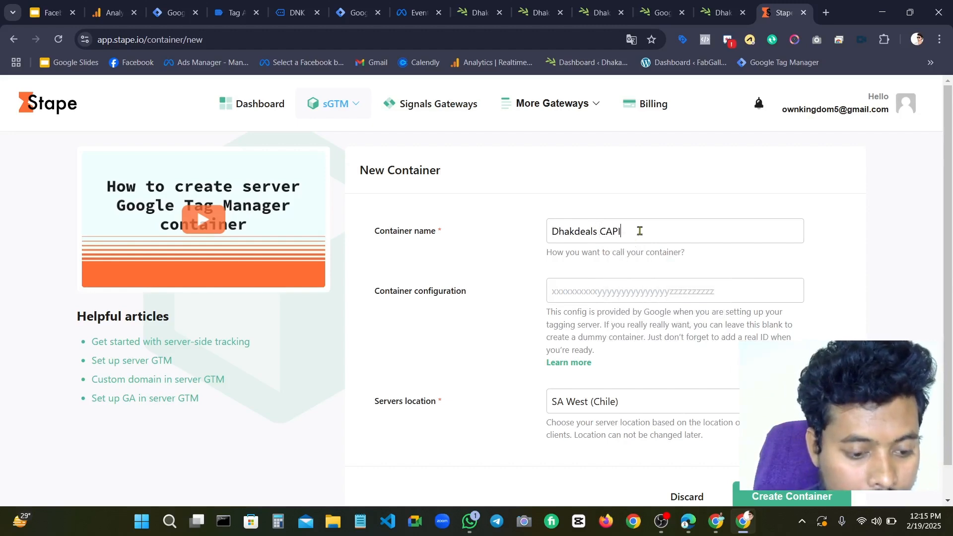
Paste the copied Tag Manager config string into the container configuration field
click(618, 288)
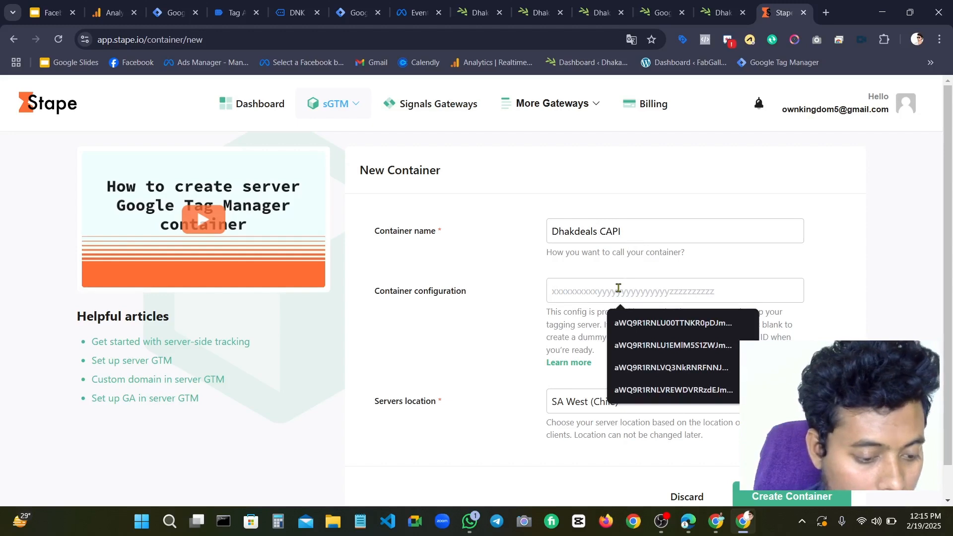
key(super+v)
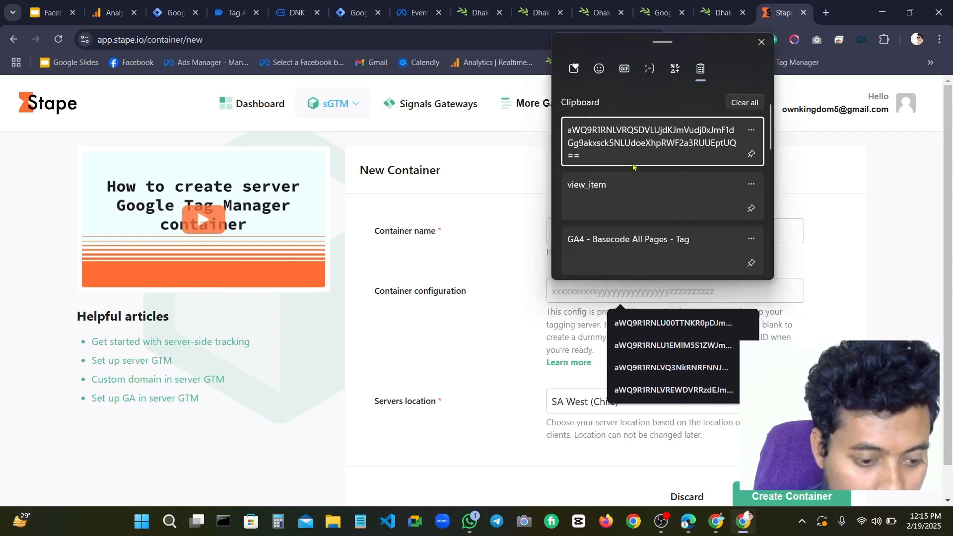
click(634, 156)
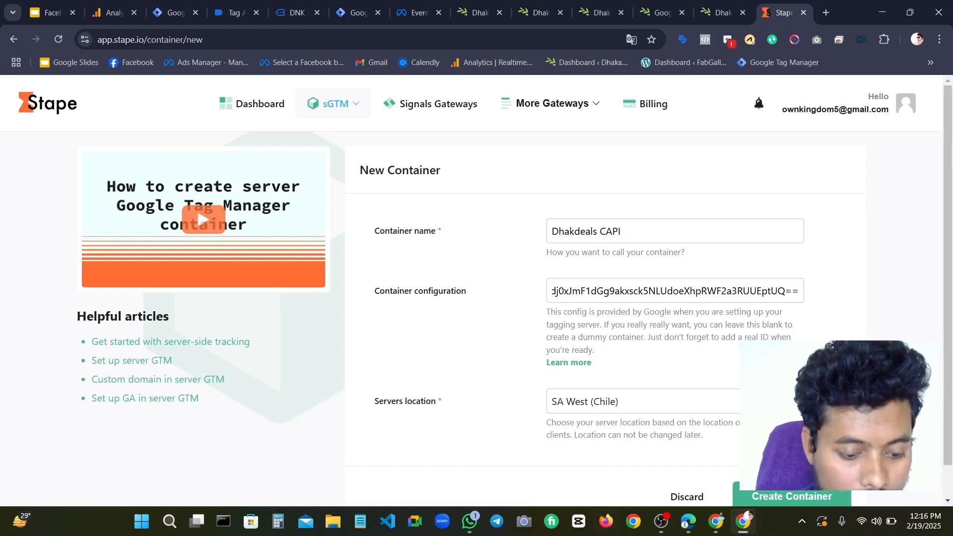
click(661, 521)
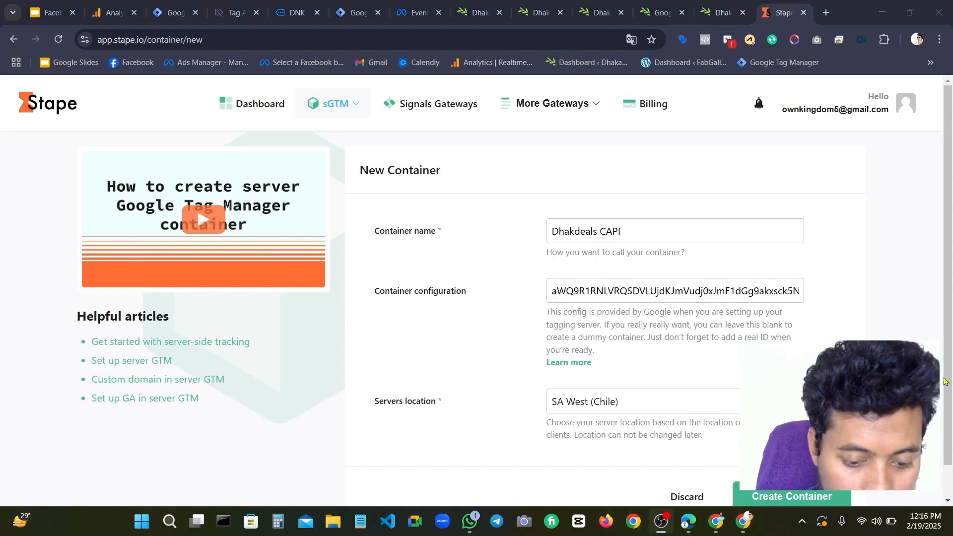
Set the new container's servers location to AP East (Singapore)
click(743, 521)
scroll(709, 336, down, 1)
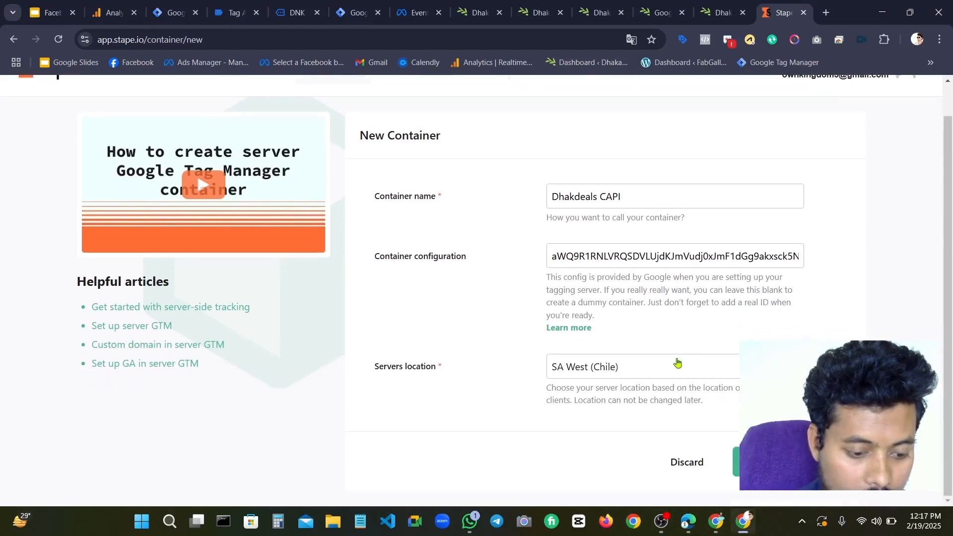
click(673, 364)
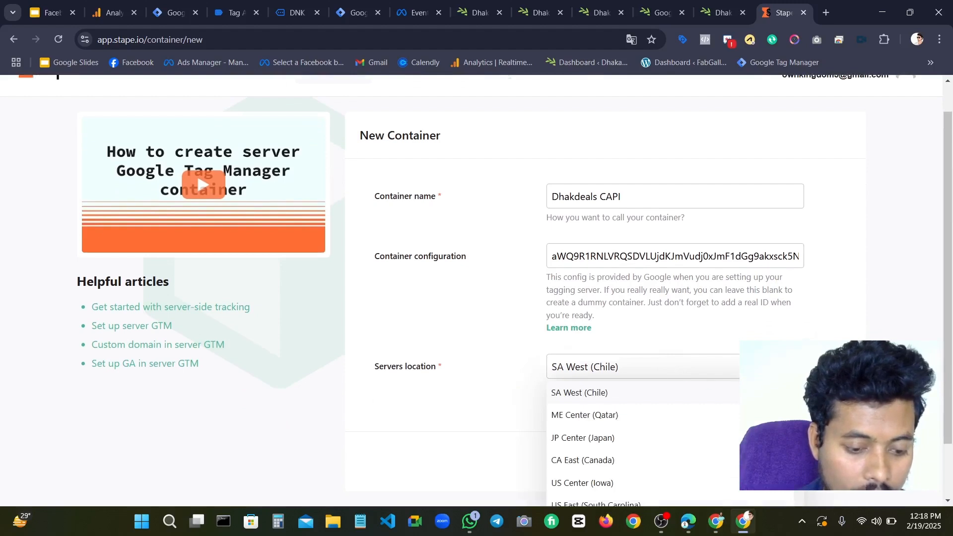
scroll(741, 391, down, 3)
scroll(741, 391, up, 3)
drag(948, 387, 948, 439)
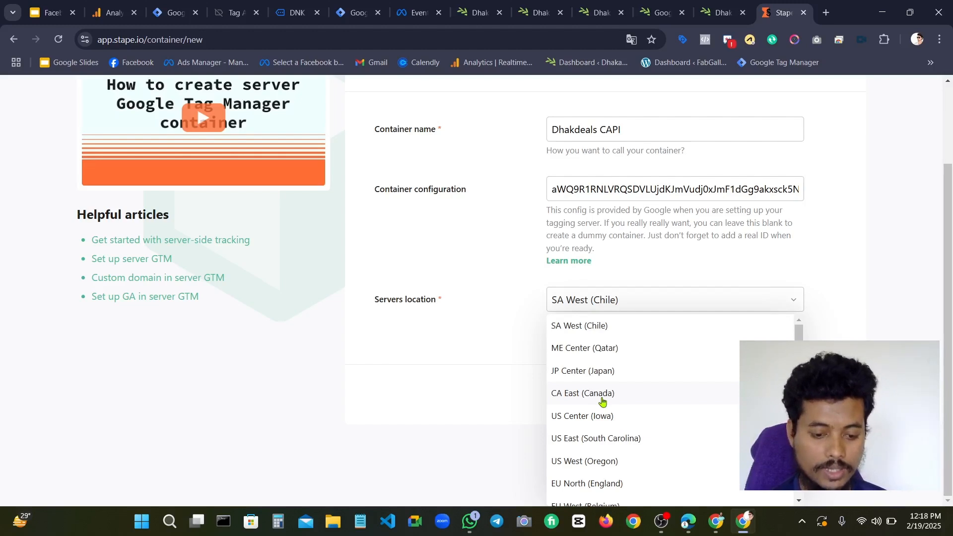
scroll(602, 401, down, 3)
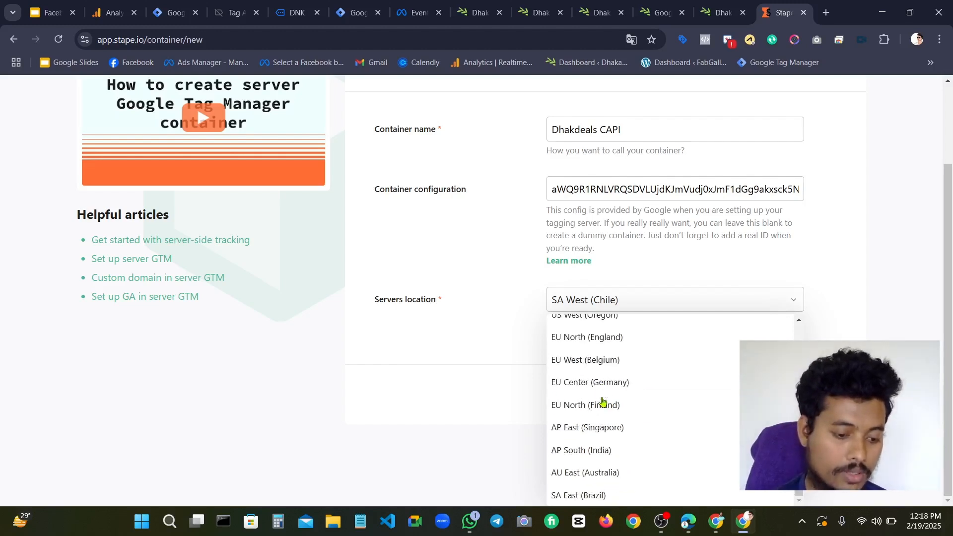
click(612, 428)
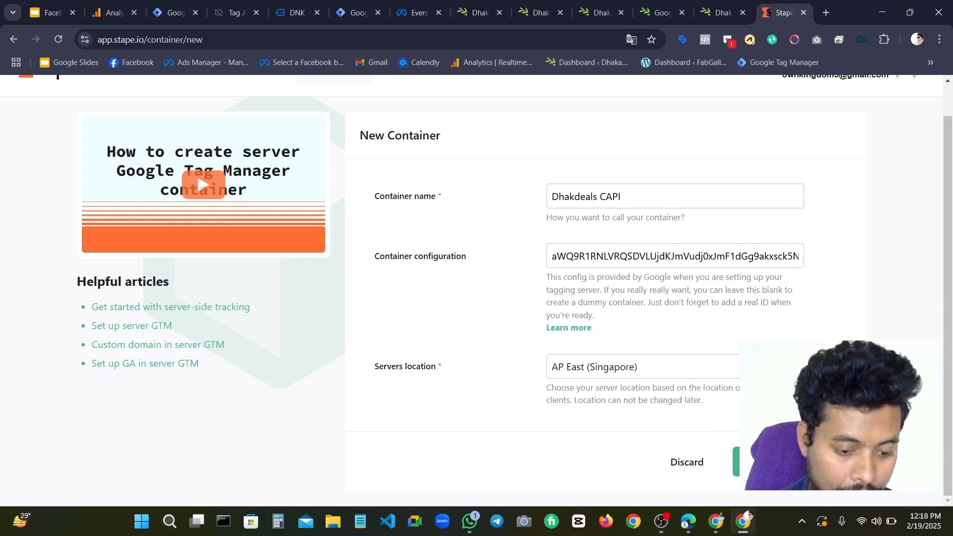
Create the Dhakdeals CAPI container on the monthly Free plan and leave the billing country page for the container page
click(760, 462)
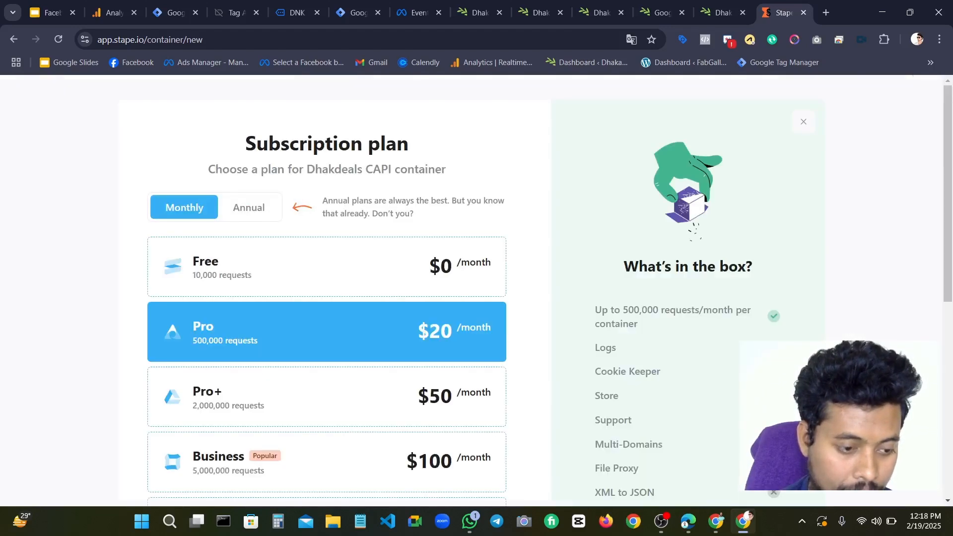
click(274, 251)
scroll(276, 254, down, 8)
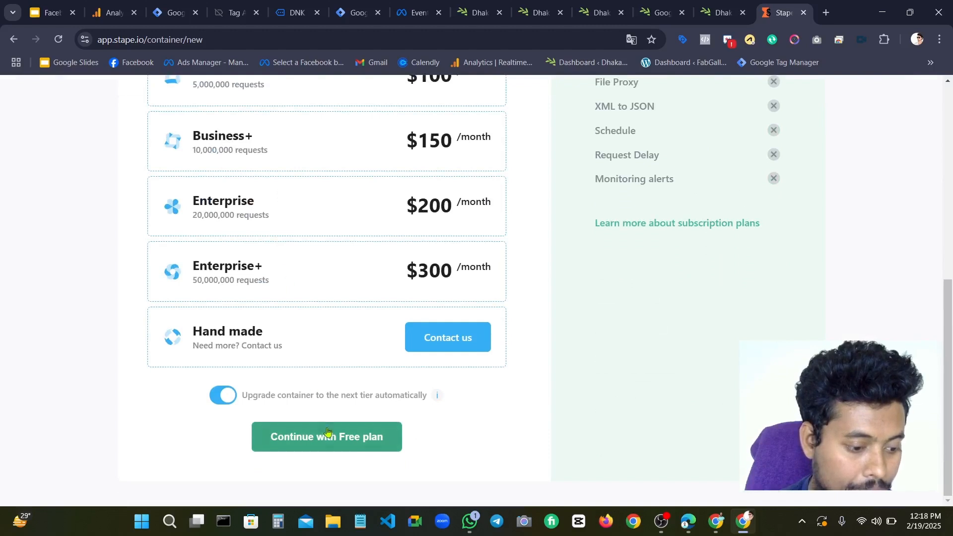
click(327, 432)
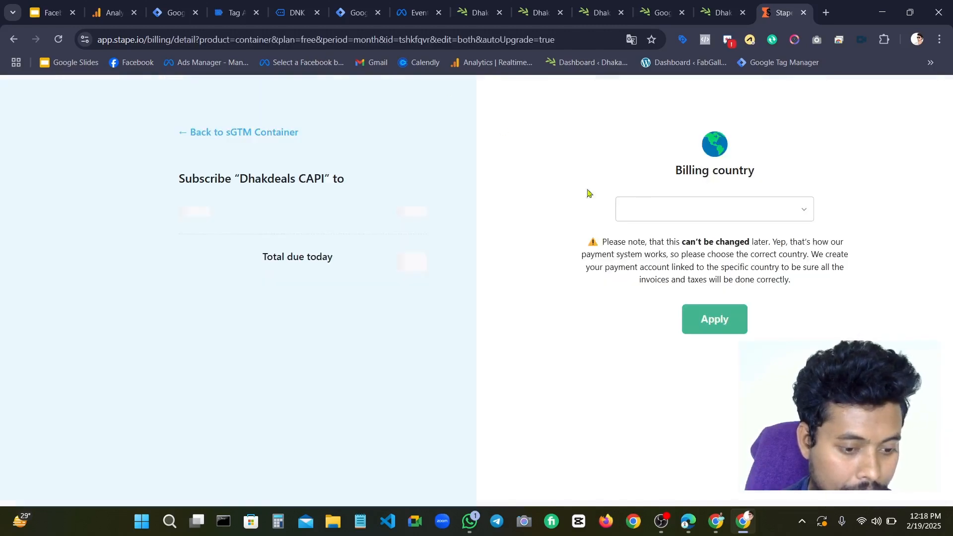
click(459, 149)
Review the Dhakdeals CAPI container settings and copy its tagging server URL from the Domains section
scroll(632, 230, down, 3)
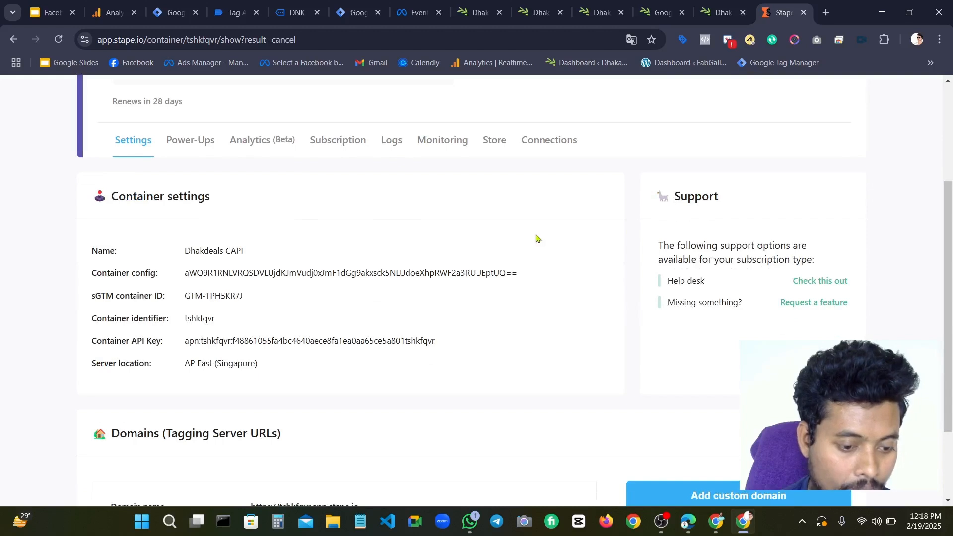
scroll(521, 248, down, 2)
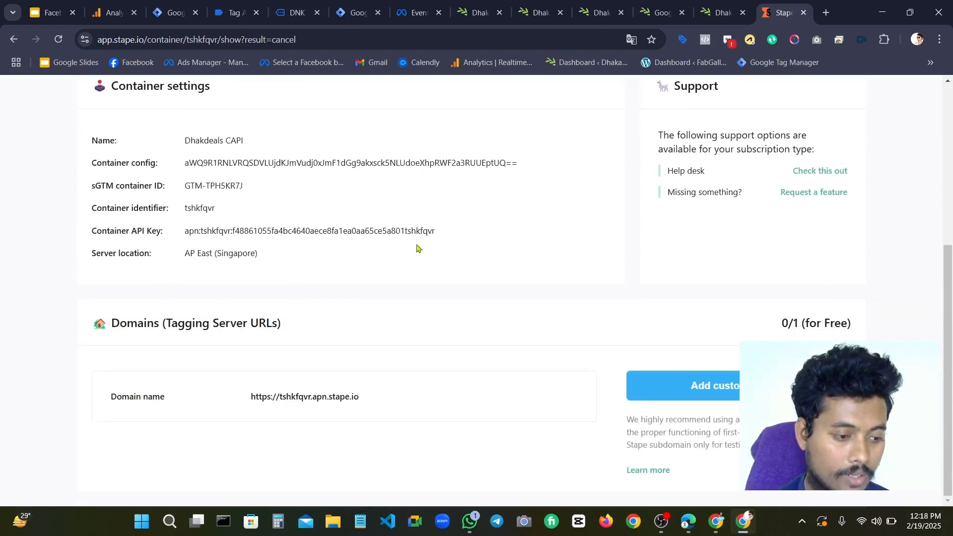
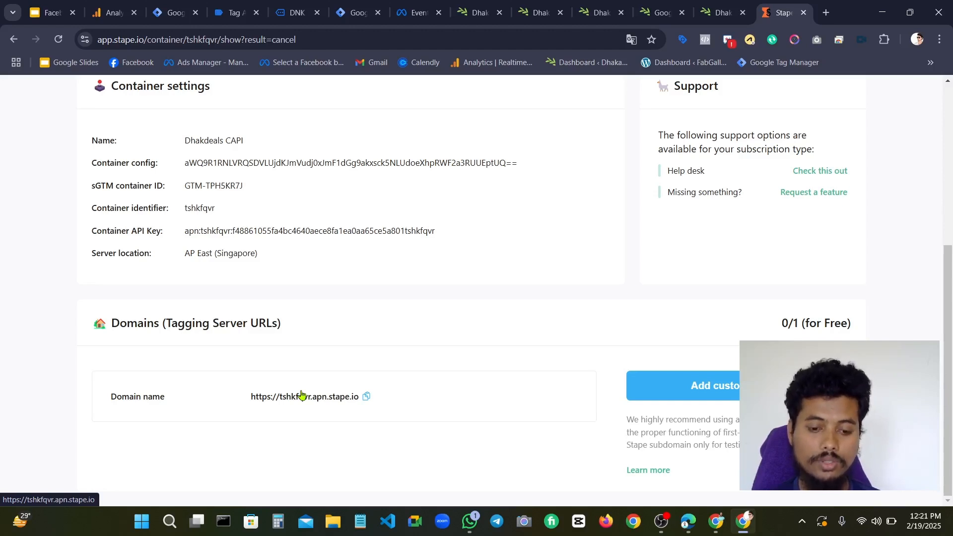
scroll(949, 334, up, 2)
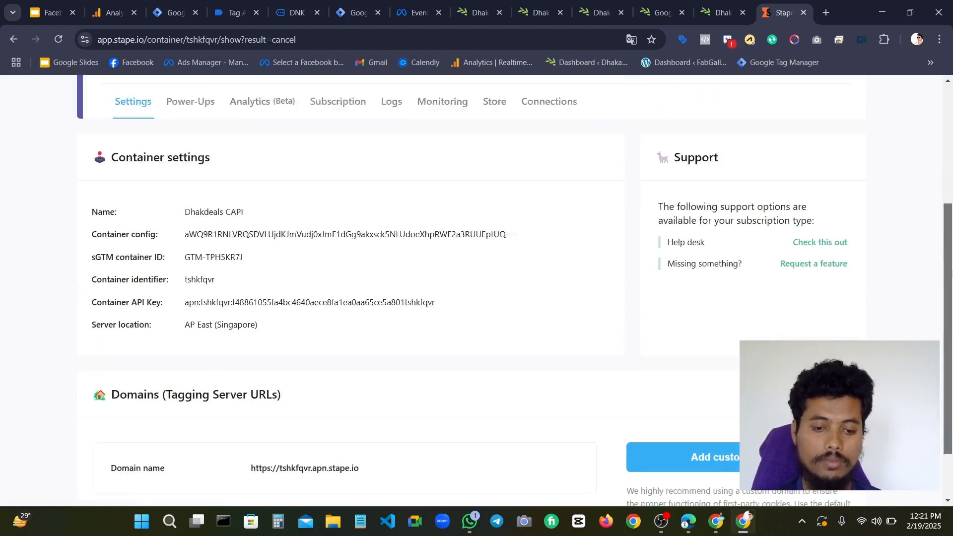
scroll(949, 347, up, 4)
scroll(949, 359, down, 6)
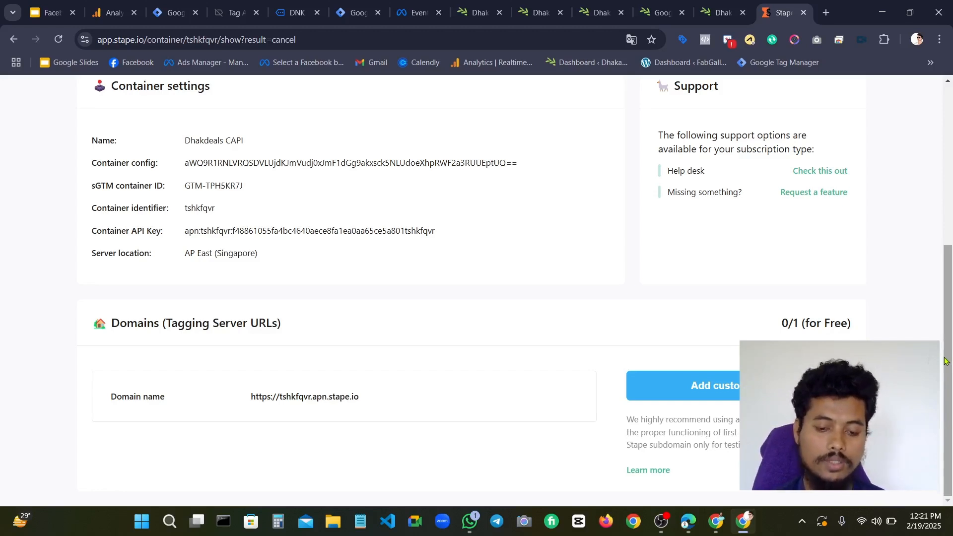
scroll(946, 361, up, 6)
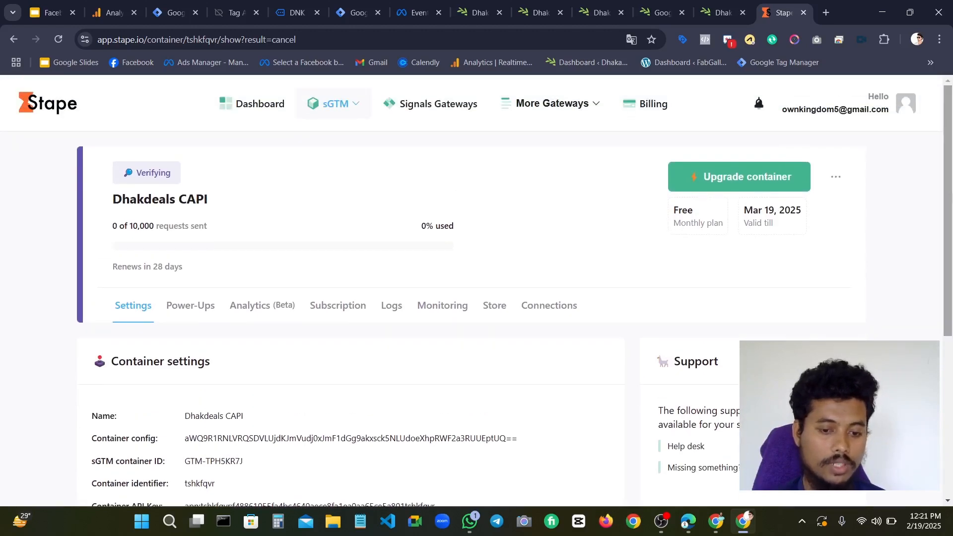
scroll(940, 357, down, 5)
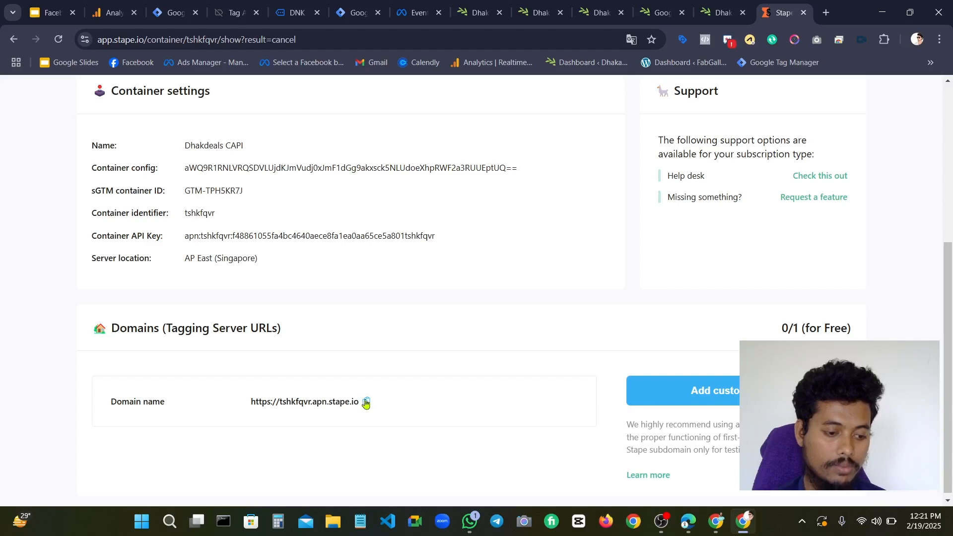
click(365, 403)
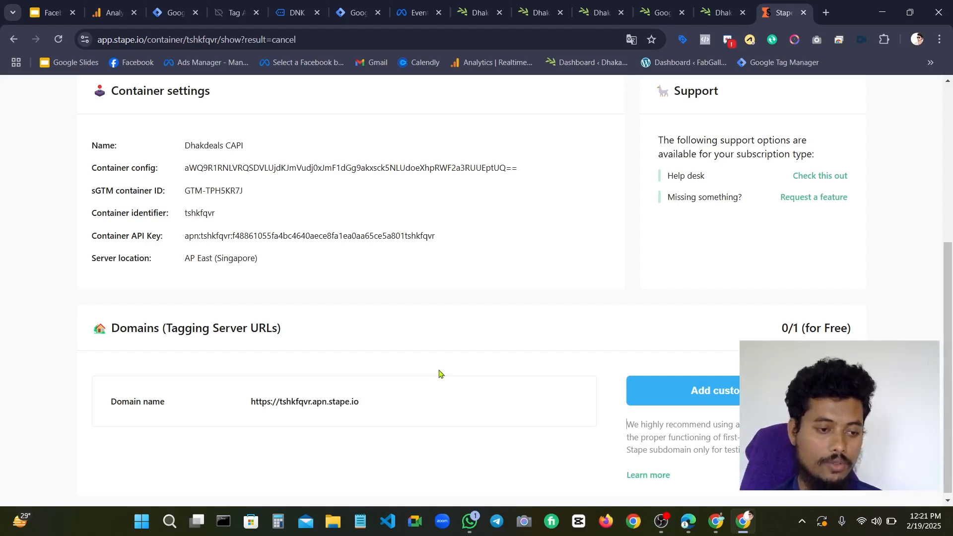
Switch to Tag Manager and open the Dhakadeals - CL Server container in the Dhakadeals CAPI account
click(420, 6)
click(357, 12)
click(297, 13)
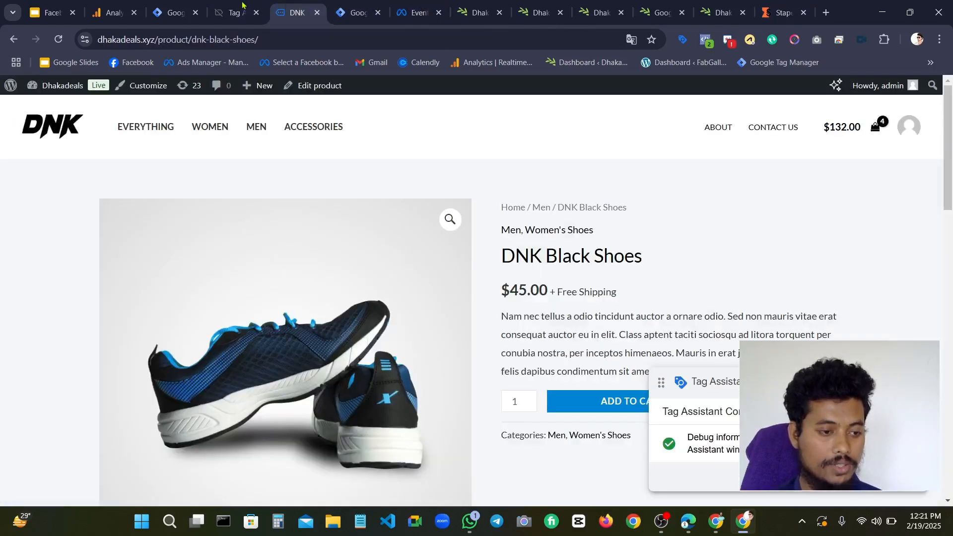
click(419, 6)
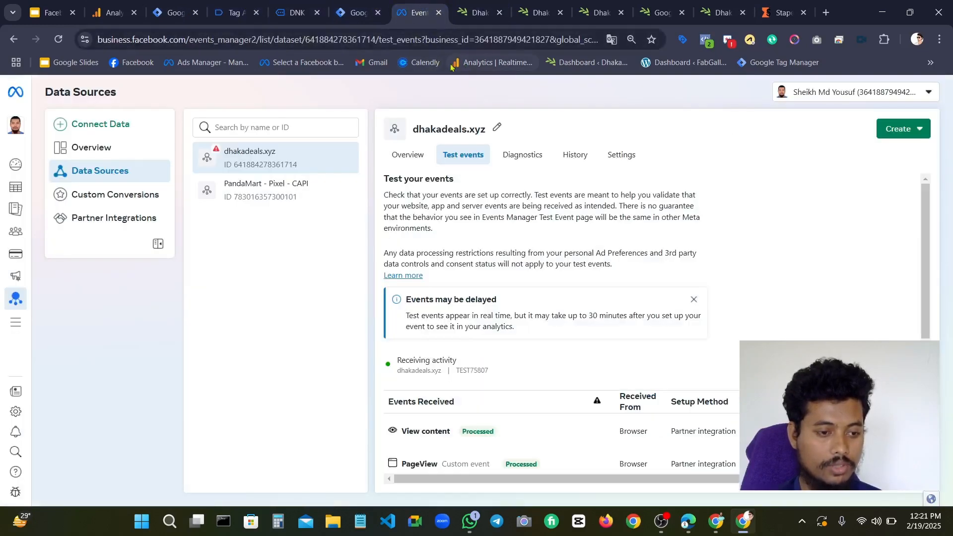
click(352, 11)
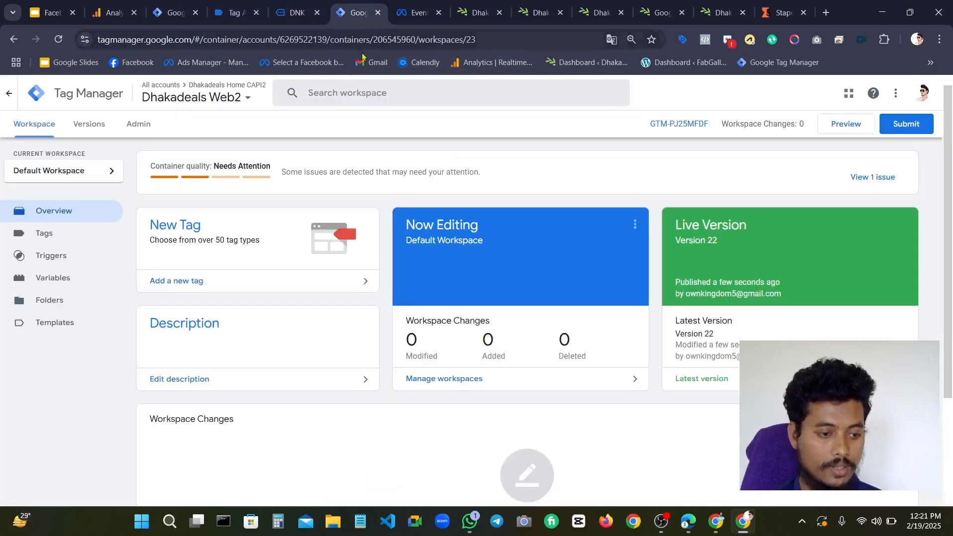
click(207, 98)
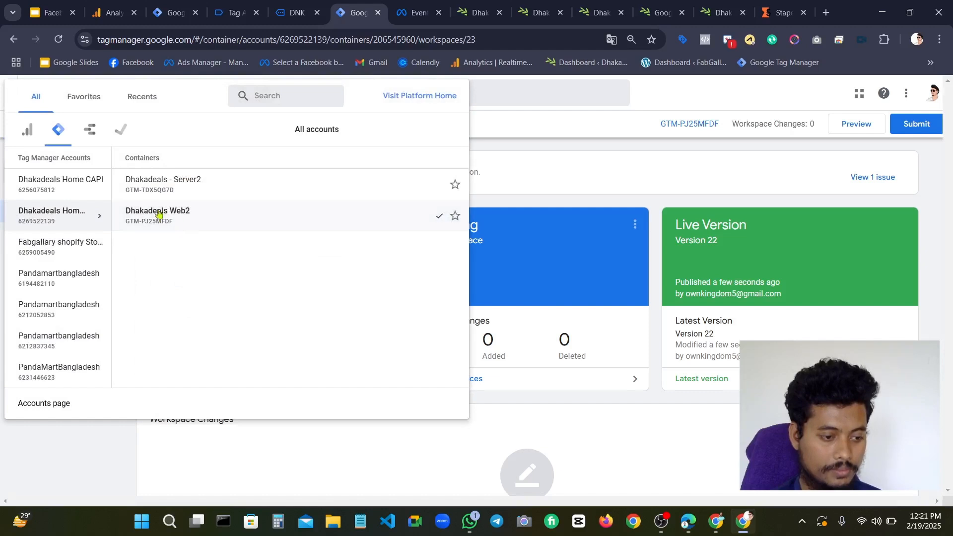
scroll(115, 300, up, 1)
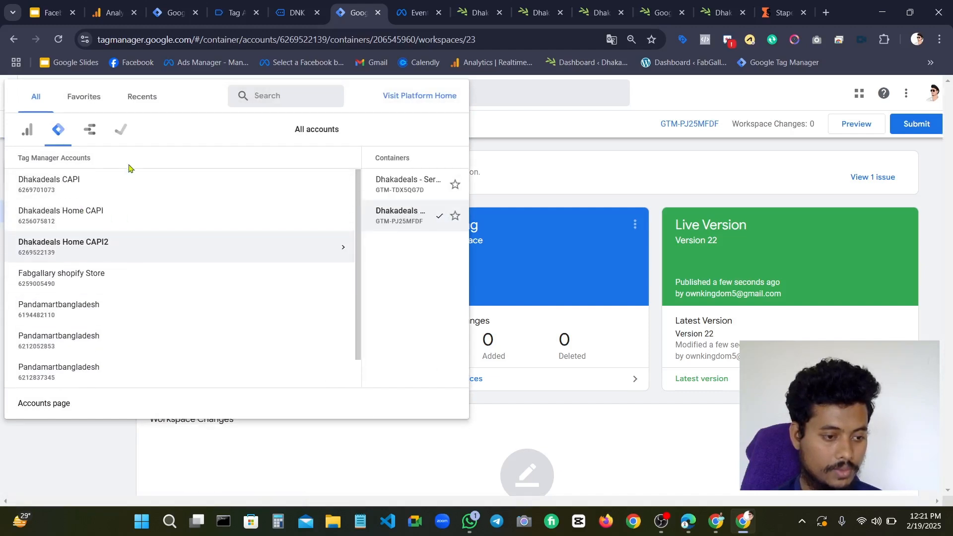
scroll(199, 249, down, 1)
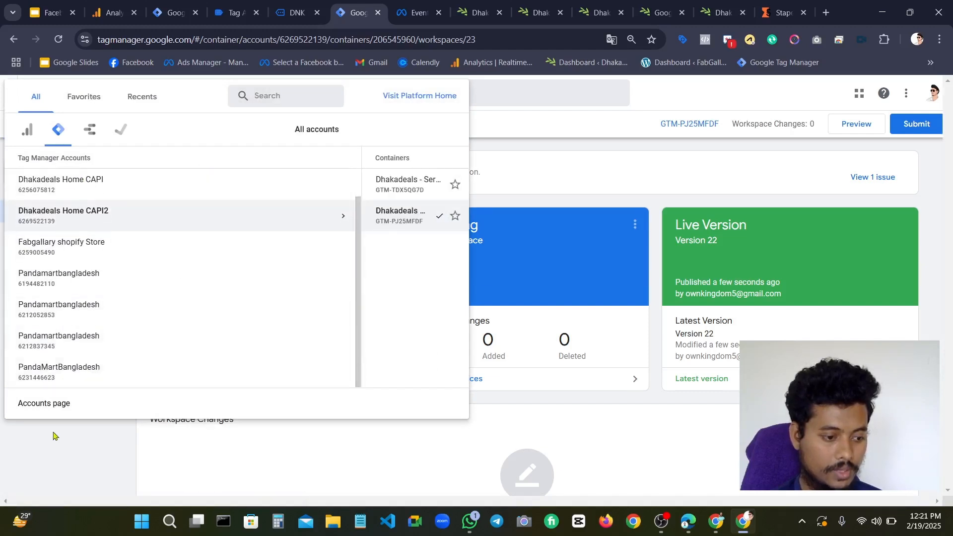
click(53, 399)
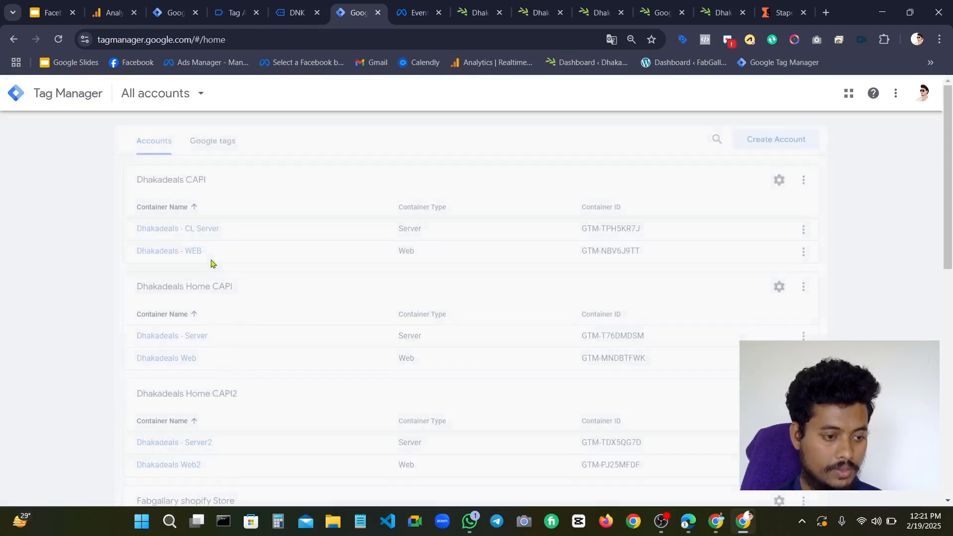
click(210, 232)
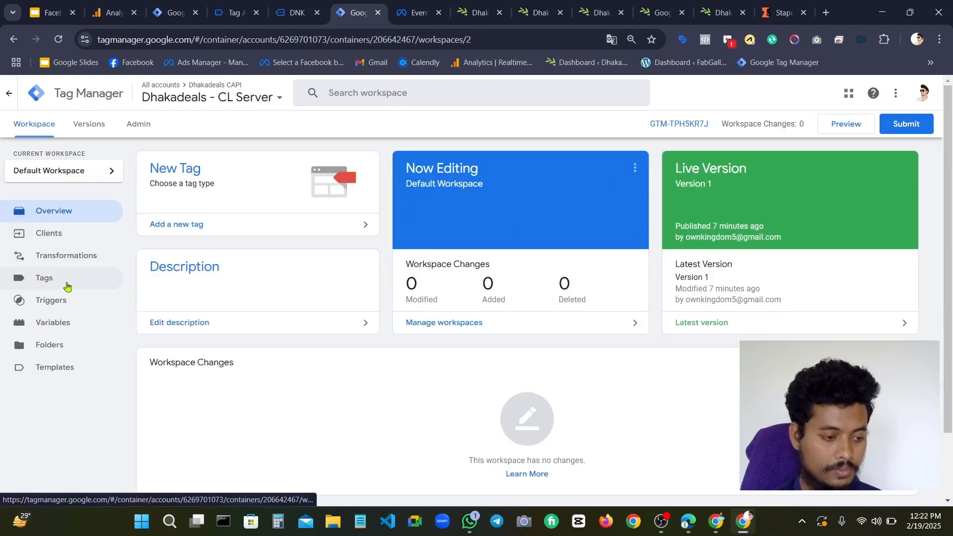
click(143, 132)
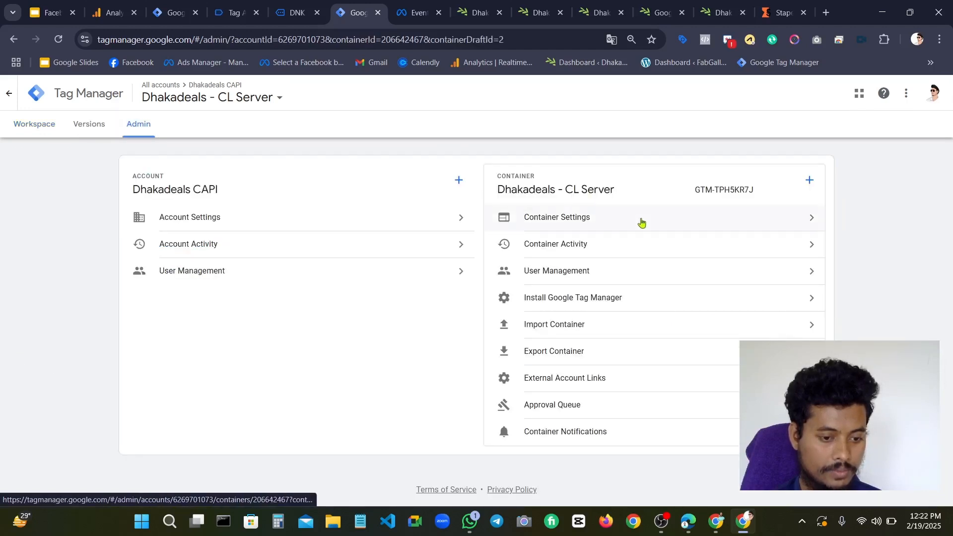
click(642, 223)
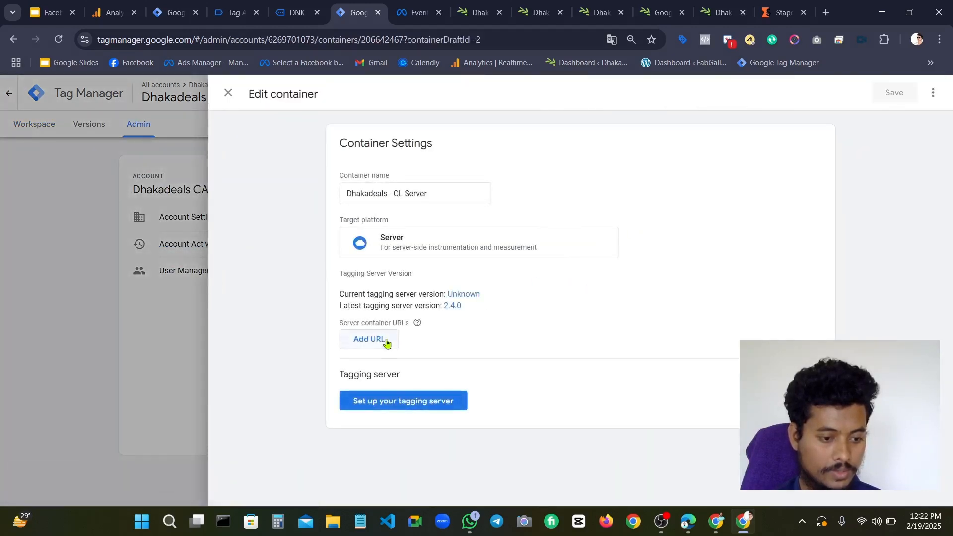
click(386, 341)
click(385, 343)
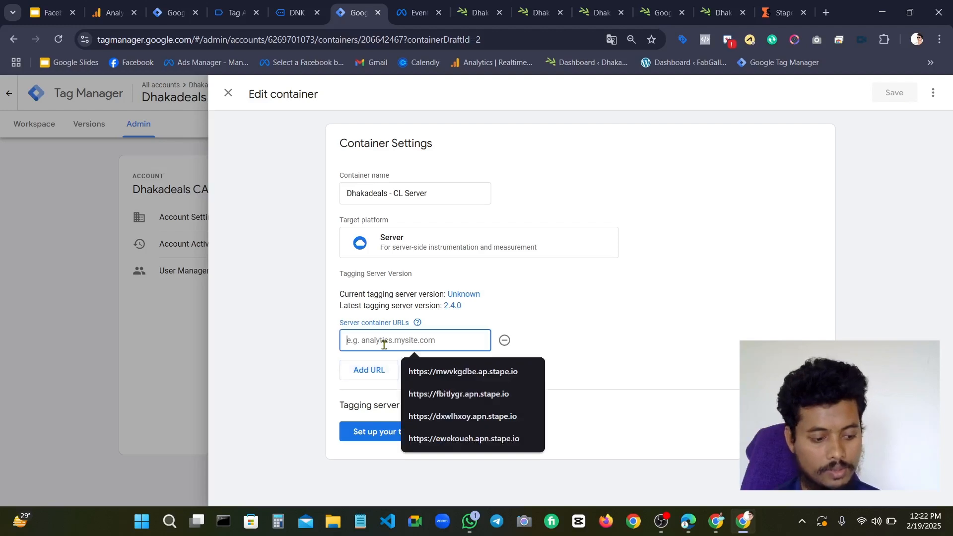
key(ctrl+v)
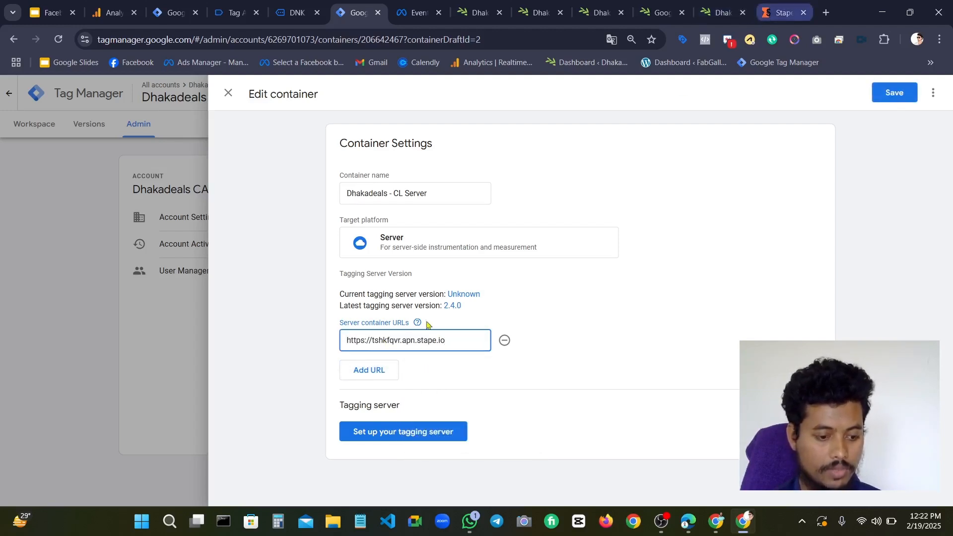
click(894, 99)
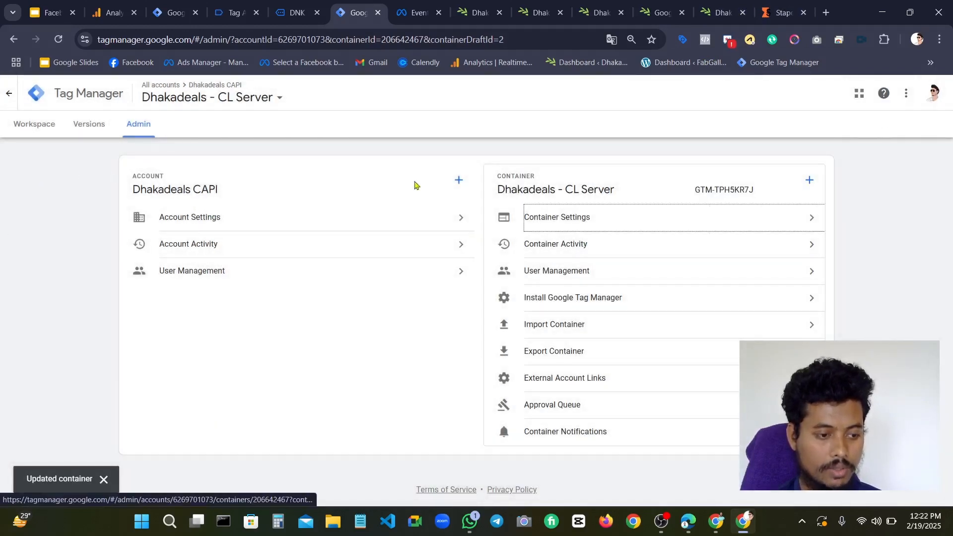
Return to the CL Server workspace and check the tagging server's provisioning status in the installation dialog, closing it again
click(22, 126)
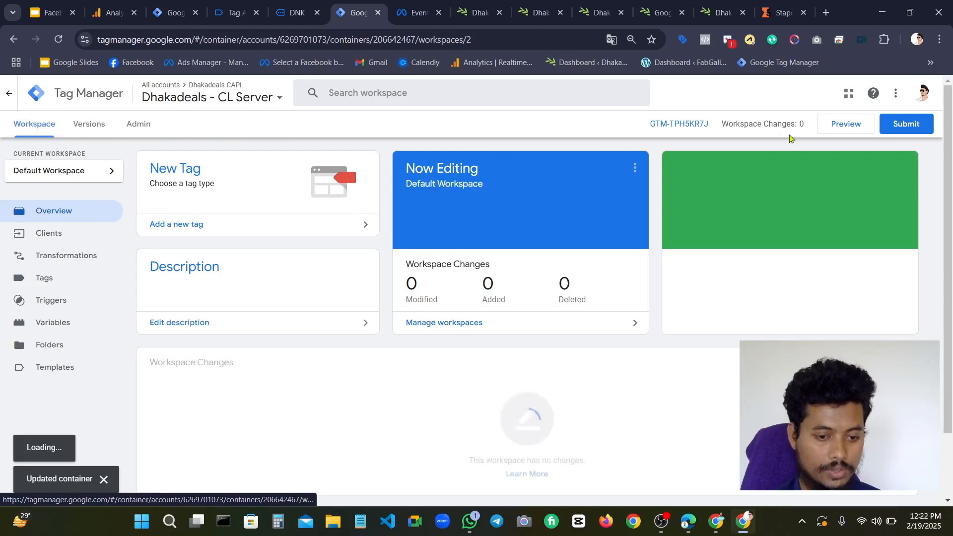
click(685, 124)
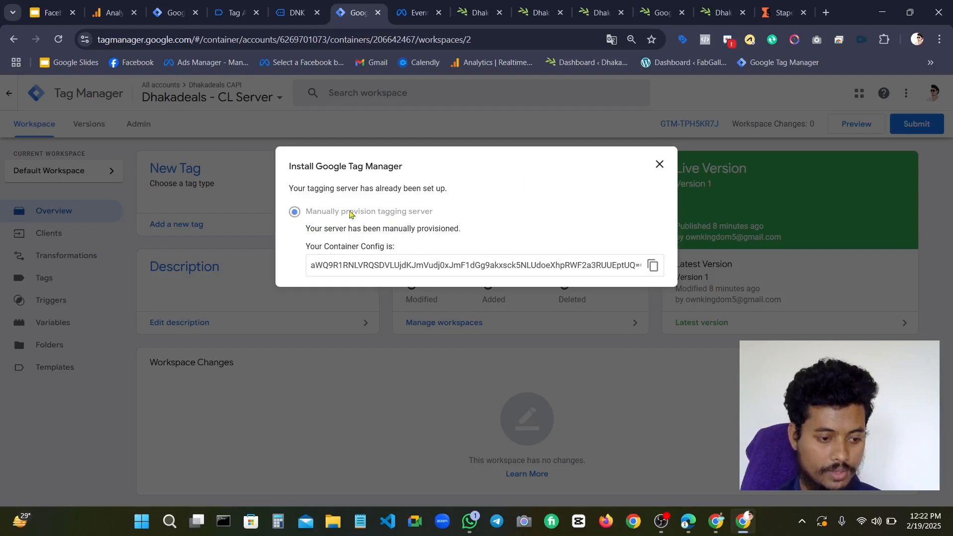
click(659, 165)
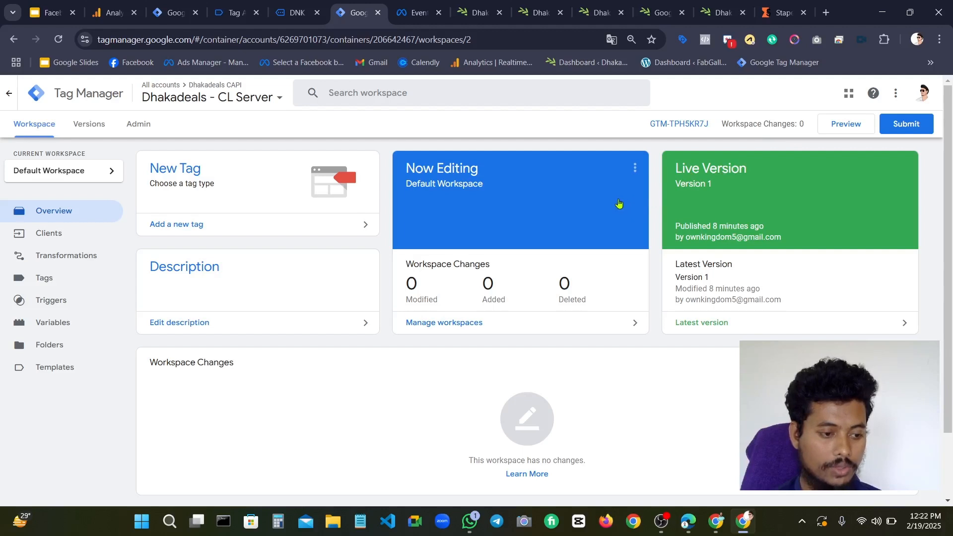
Start the server container preview, show its Request summary and switch to the DNK Black Shoes product page
click(841, 129)
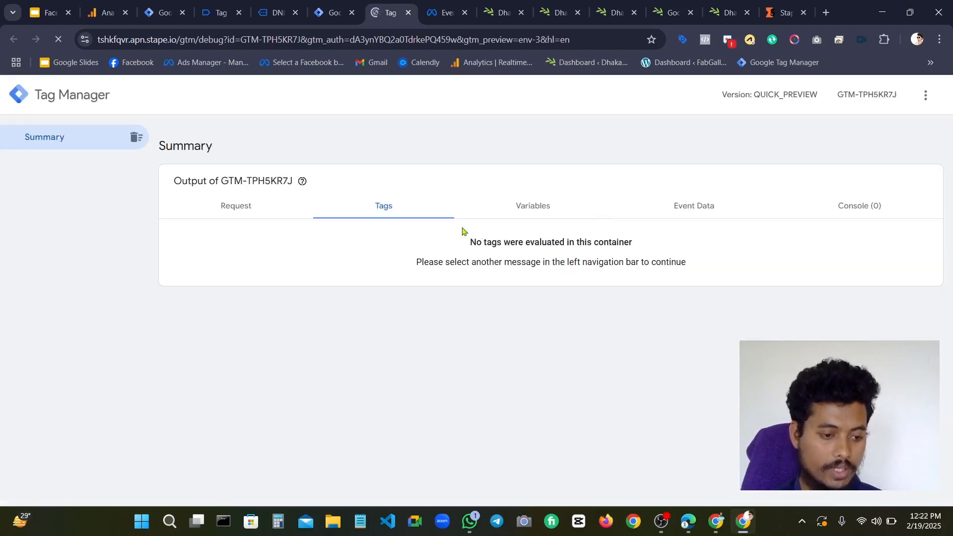
click(235, 208)
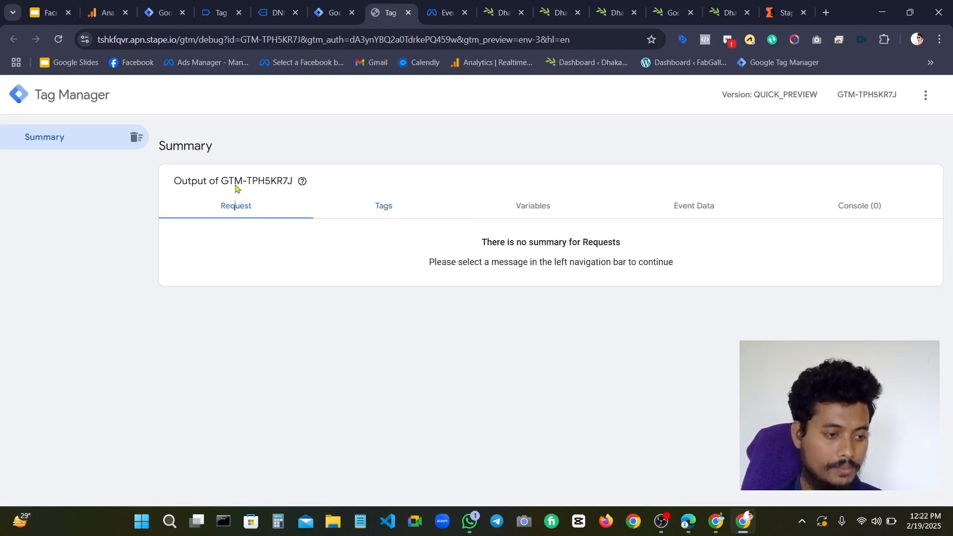
click(218, 12)
click(278, 12)
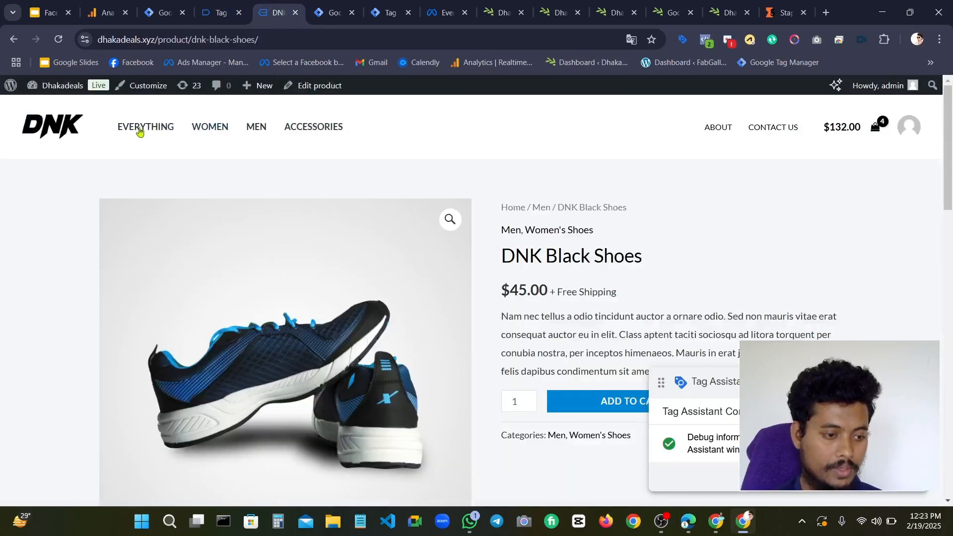
Load the store's home page and check the server container preview and Tag Assistant for its events
click(72, 126)
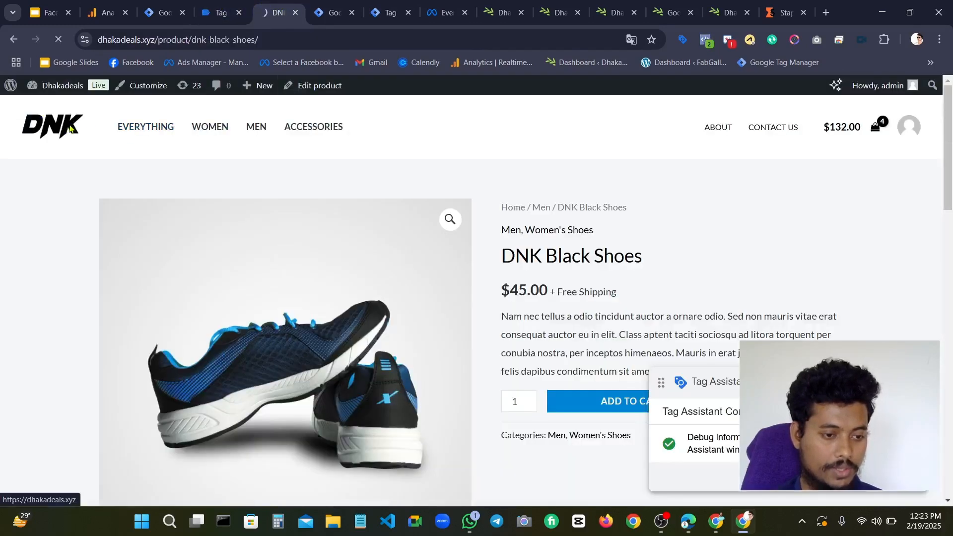
click(457, 9)
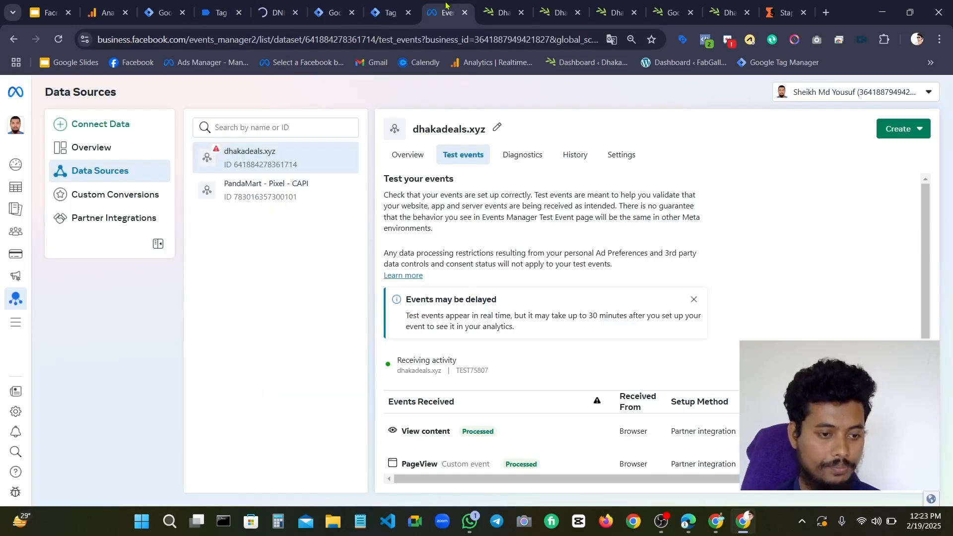
click(390, 11)
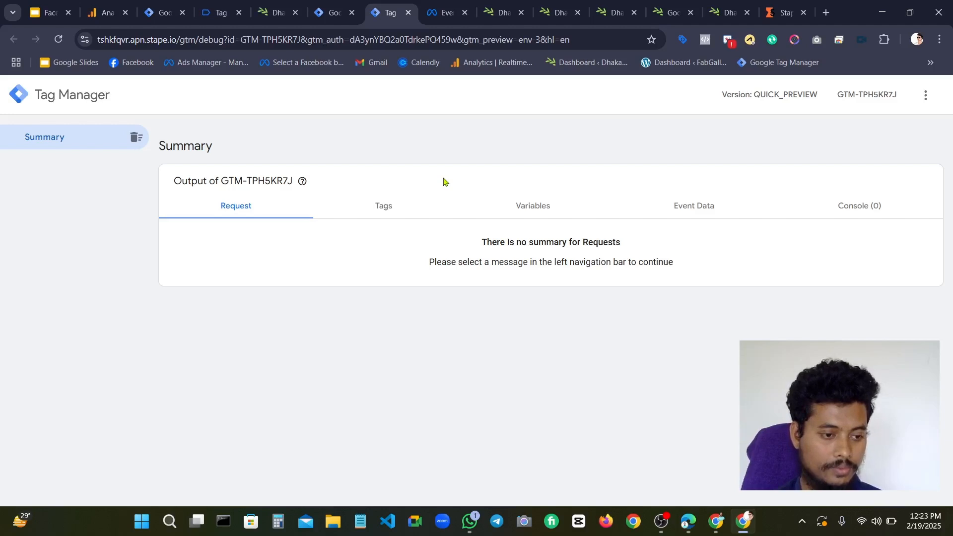
click(332, 8)
click(391, 10)
click(331, 5)
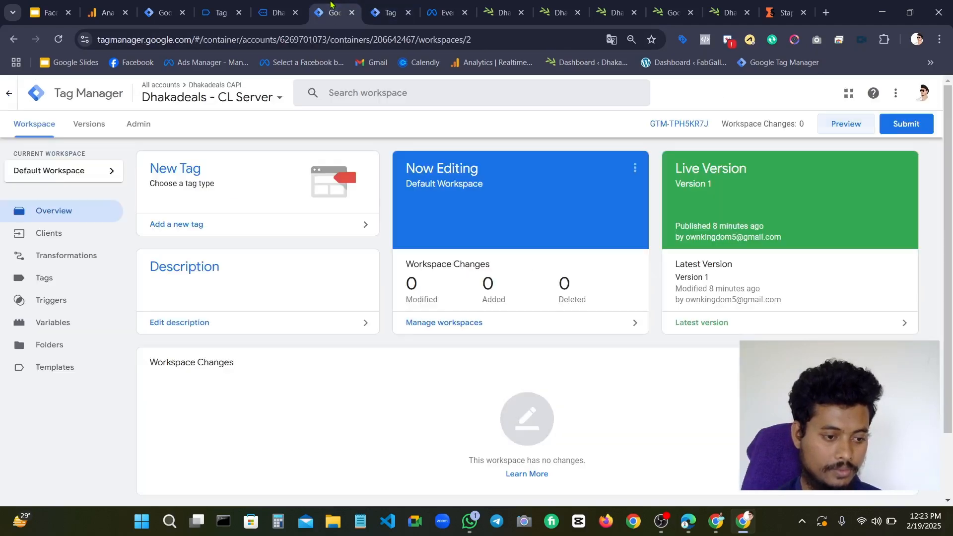
click(390, 10)
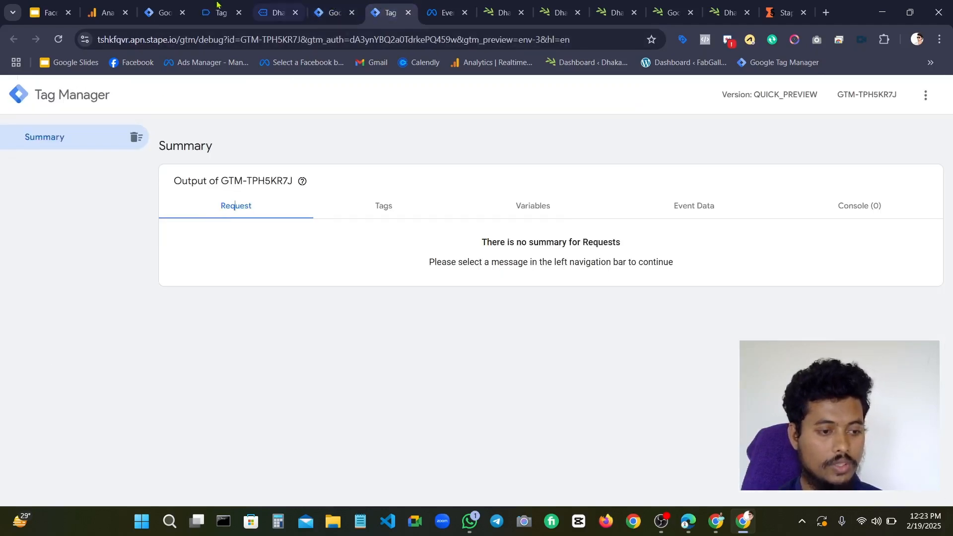
click(218, 7)
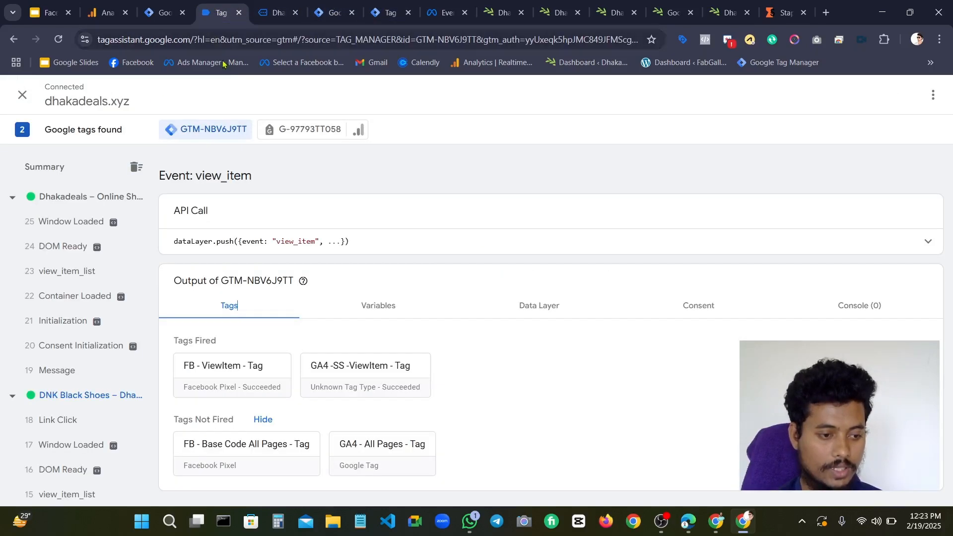
Open DNK Black Shoes from the home page's featured products and check the server container preview for requests
click(261, 5)
scroll(283, 271, down, 15)
scroll(239, 262, up, 4)
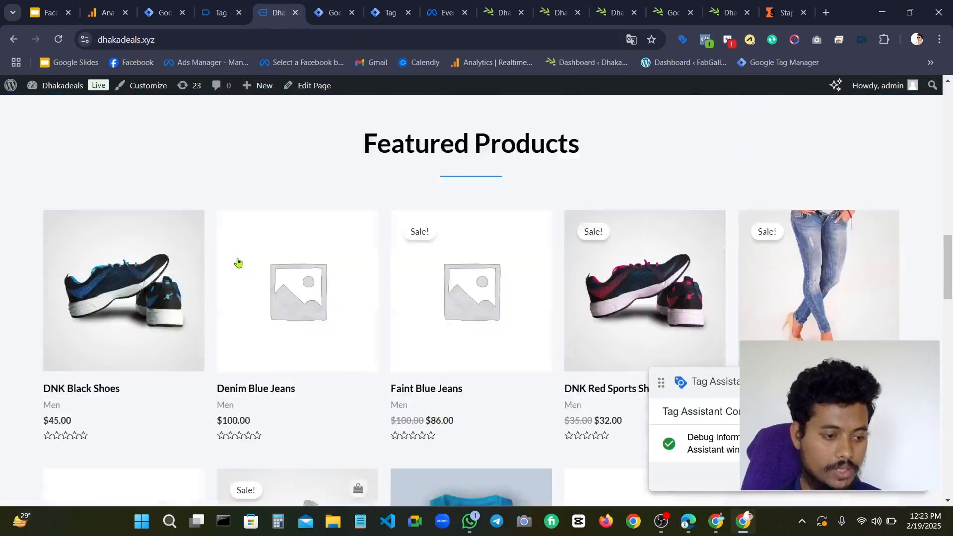
scroll(239, 262, up, 1)
click(121, 333)
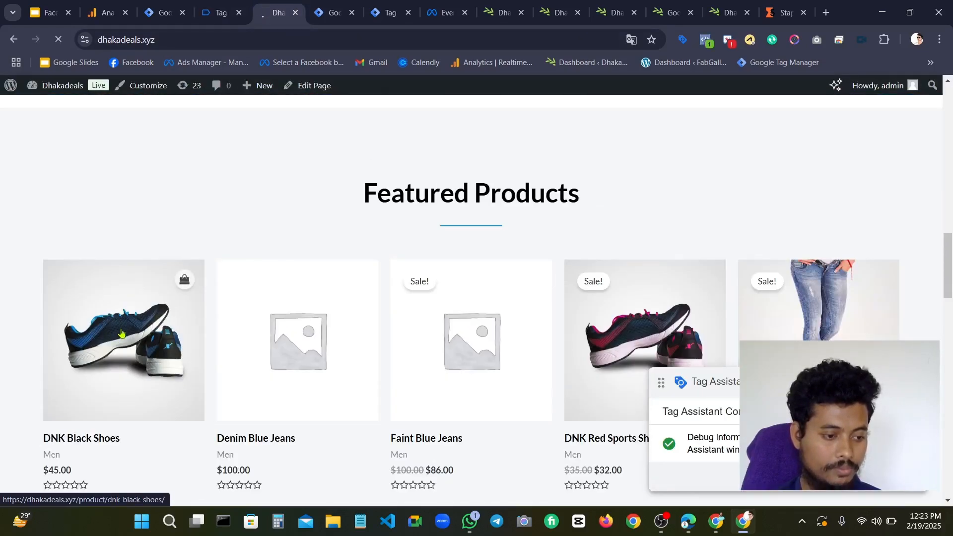
click(326, 5)
click(376, 11)
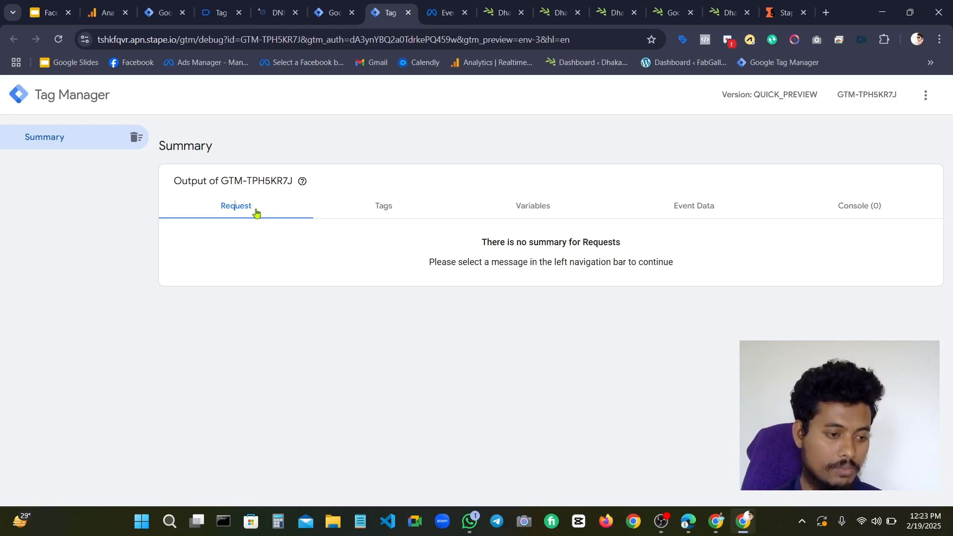
Switch to Stape, reload the Dhakdeals CAPI container page and check its status, settings and tagging server URL
click(784, 12)
scroll(412, 238, up, 5)
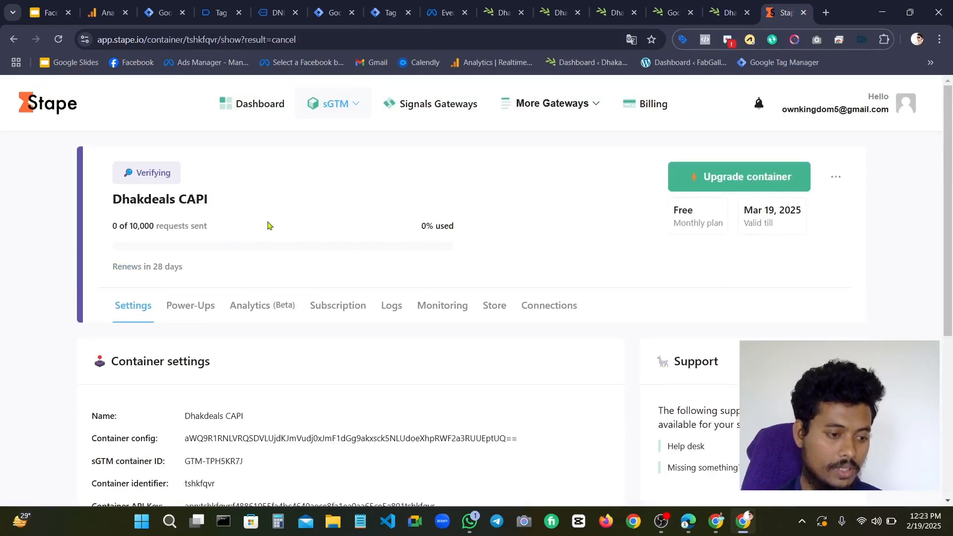
scroll(336, 240, down, 5)
scroll(336, 258, up, 5)
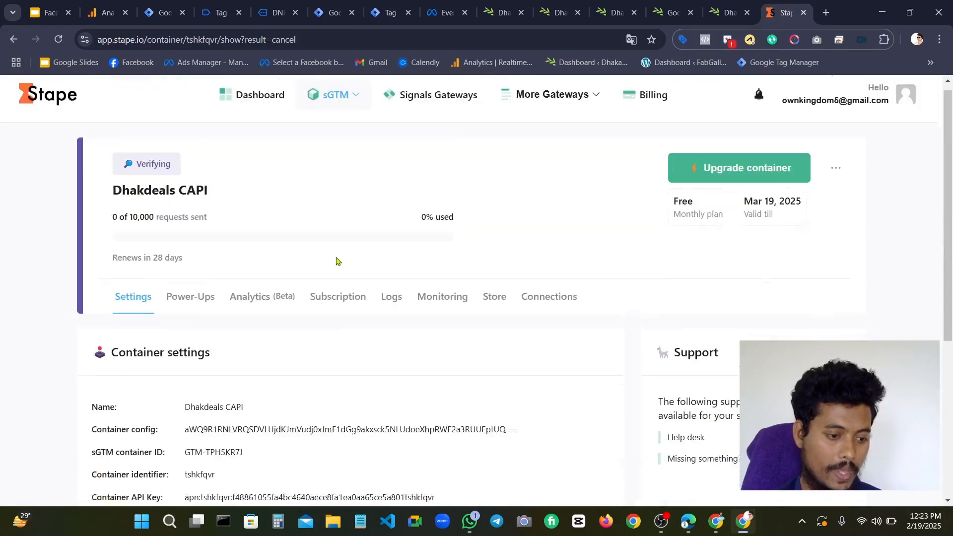
click(58, 39)
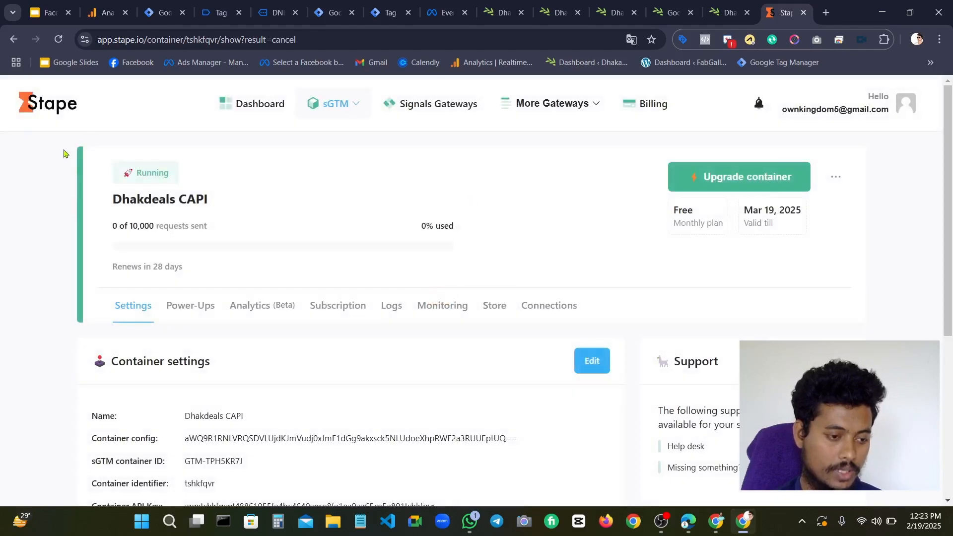
scroll(189, 203, down, 5)
scroll(217, 215, up, 3)
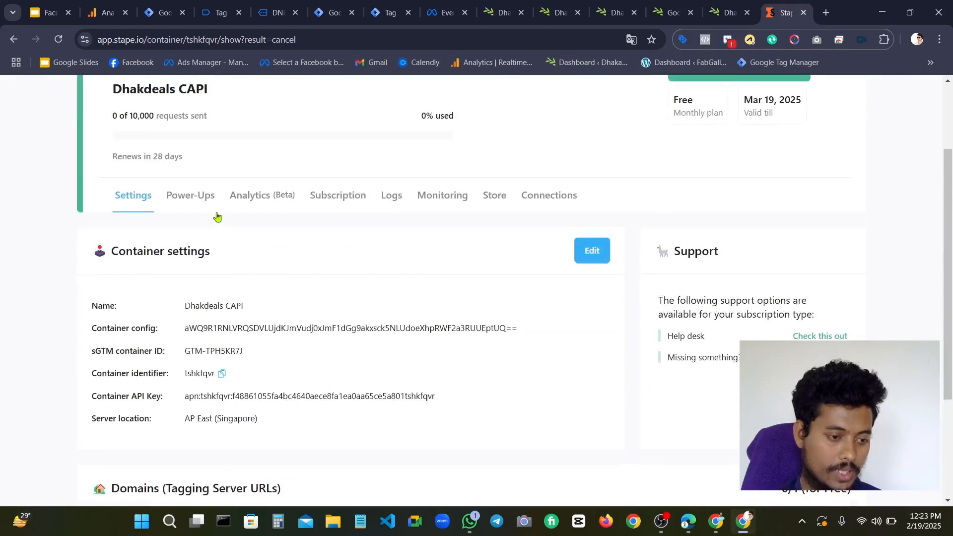
scroll(207, 228, up, 3)
scroll(208, 228, down, 5)
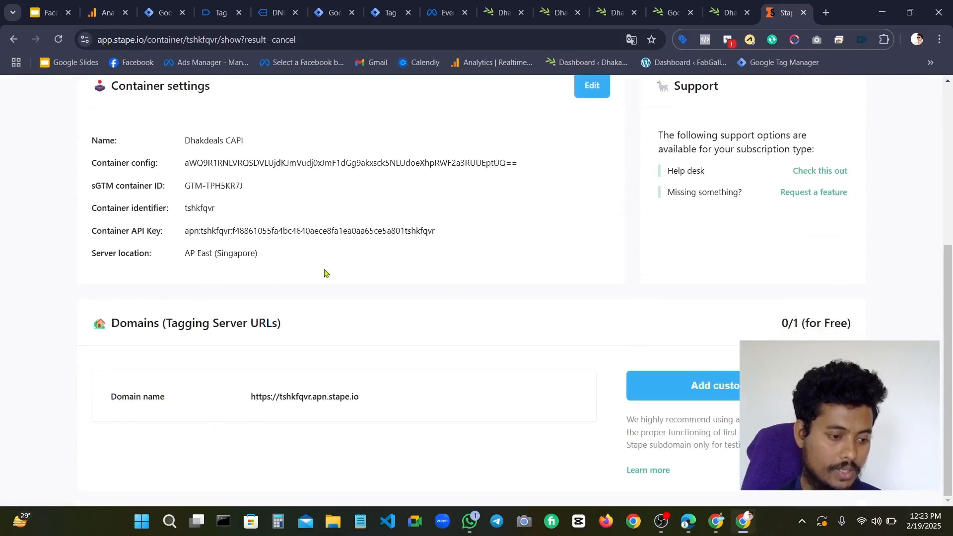
scroll(323, 272, up, 3)
Recheck the GTM-TPH5KR7J preview's Request summary against the CL Server workspace in Tag Manager
click(391, 13)
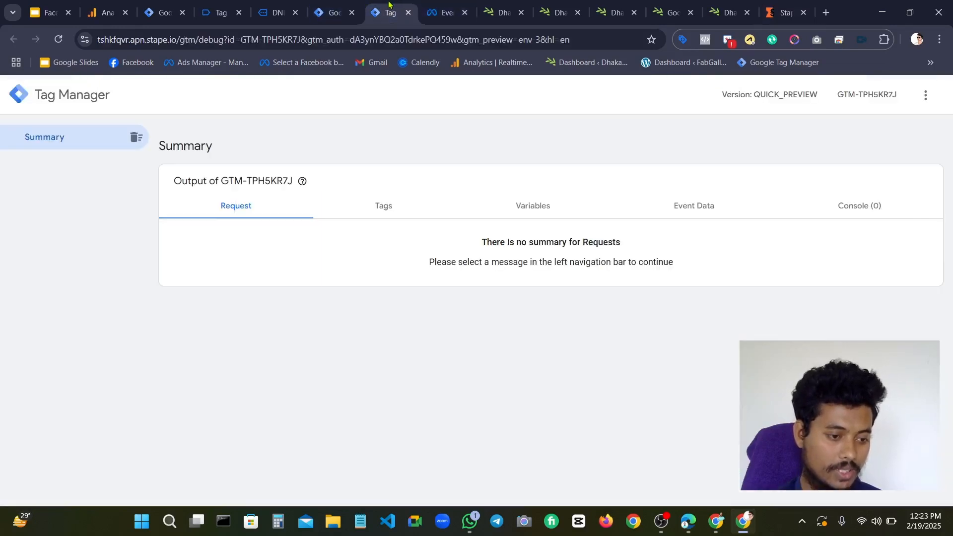
click(329, 7)
key(ctrl+Tab)
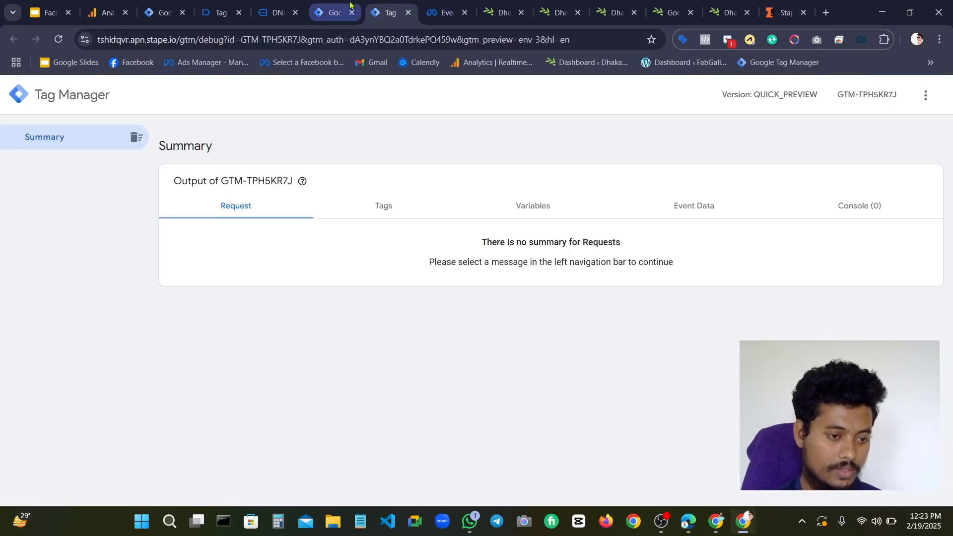
click(329, 8)
key(ctrl+Tab)
click(329, 8)
key(ctrl+Tab)
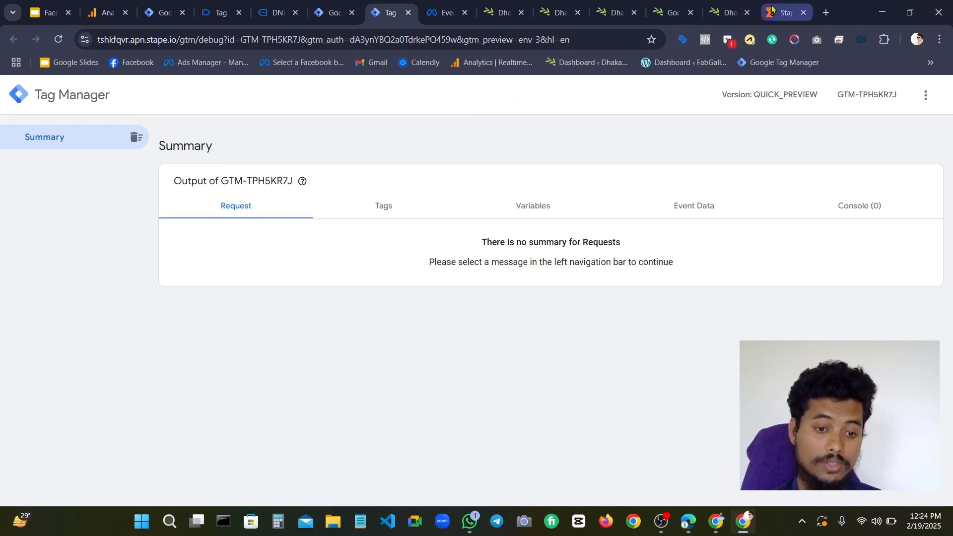
Check the Dhakdeals CAPI container's status in Stape again and return to the server preview
click(786, 12)
scroll(200, 133, up, 3)
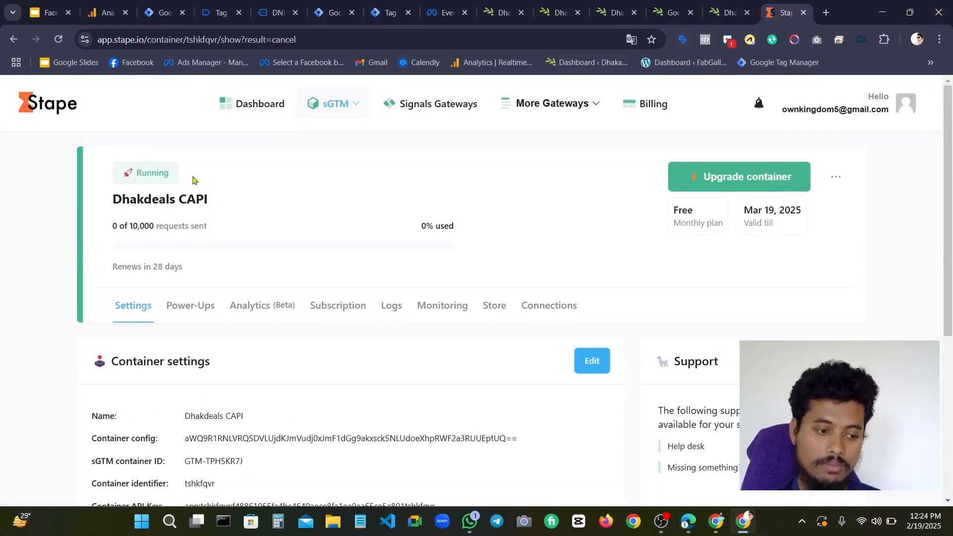
click(729, 12)
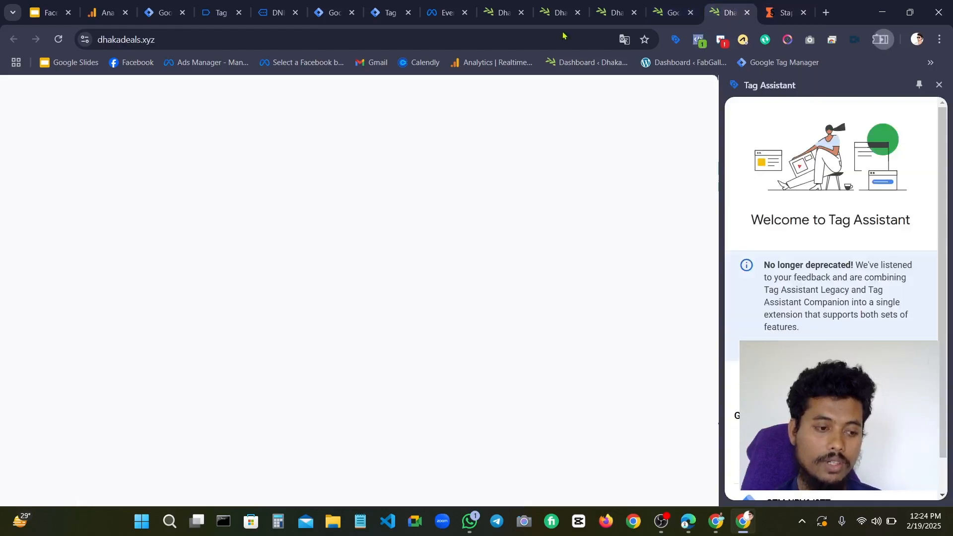
click(391, 11)
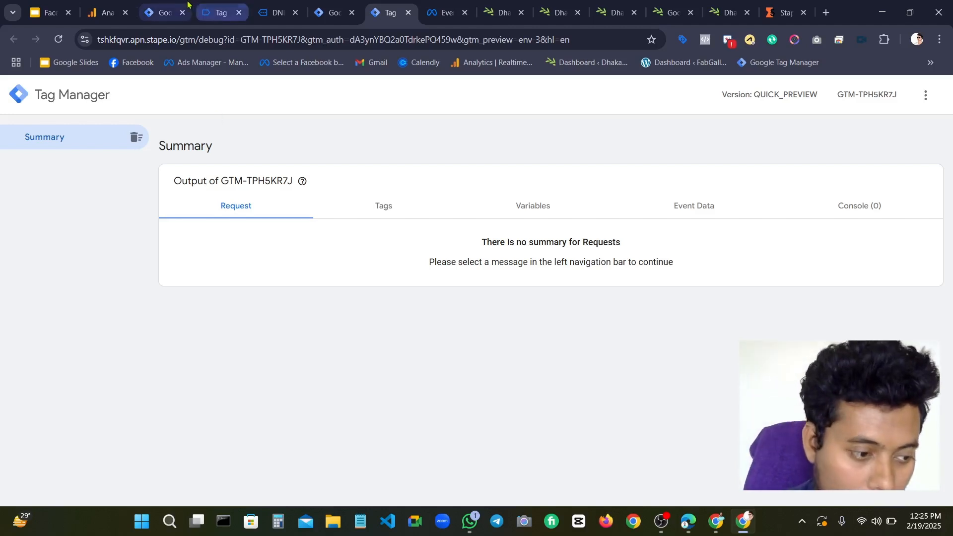
Examine the CL Server container's triggers, the web container's Tag Assistant events and the server preview
click(163, 6)
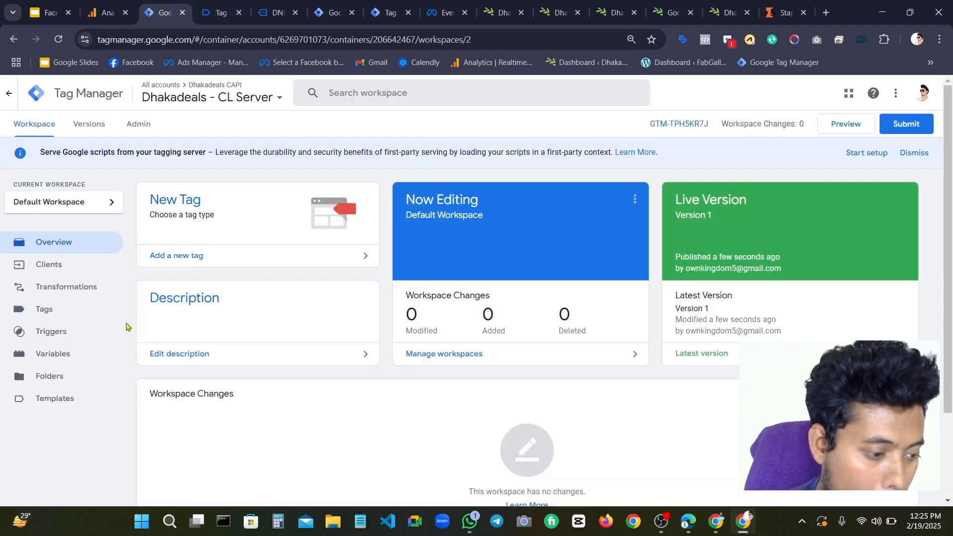
click(69, 310)
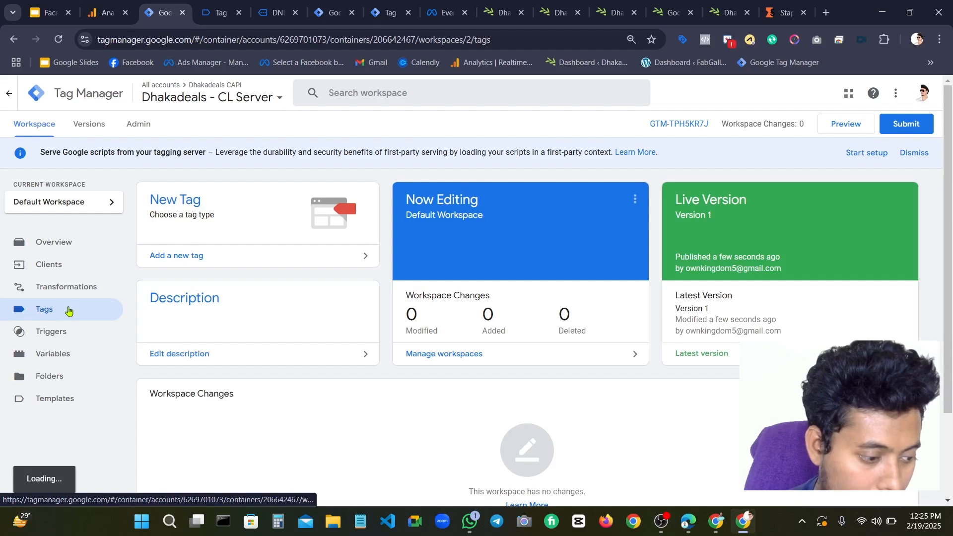
click(68, 337)
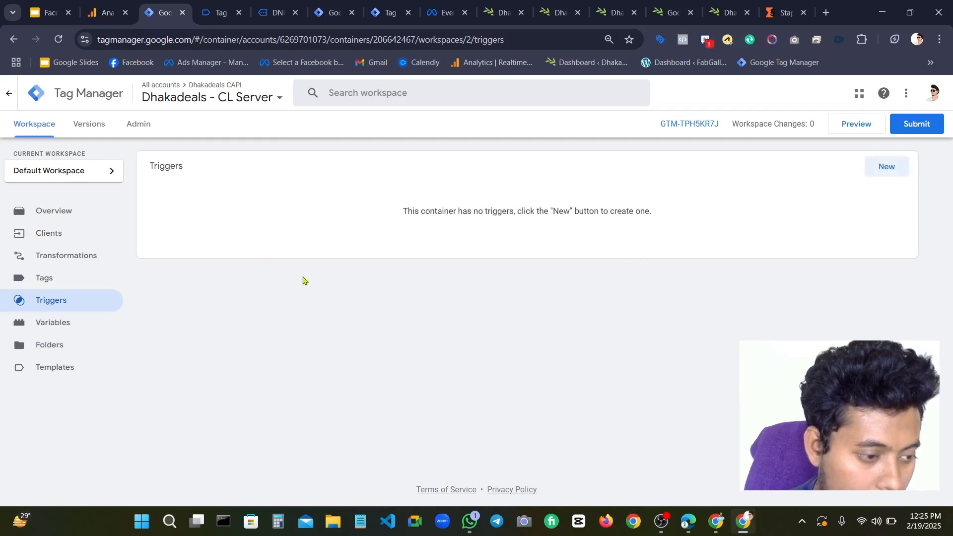
click(327, 18)
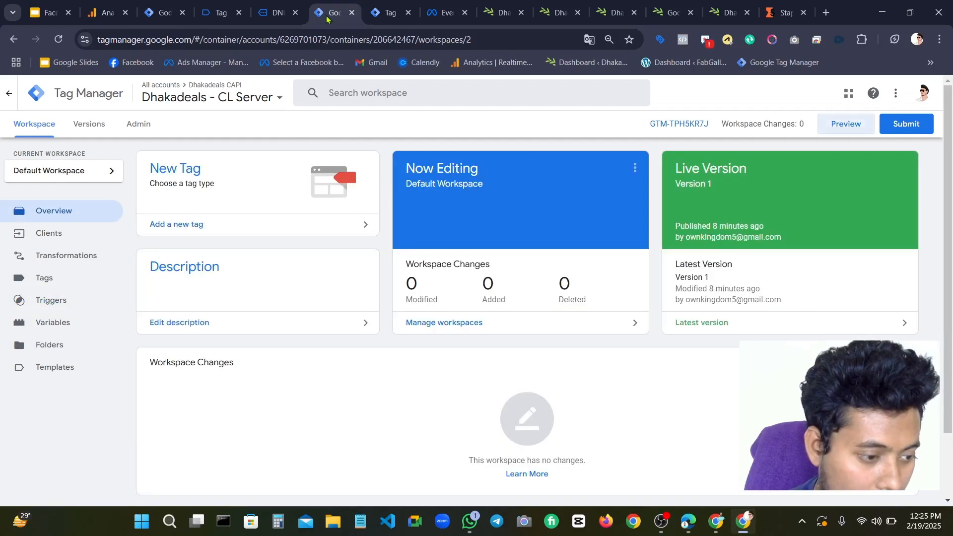
click(277, 14)
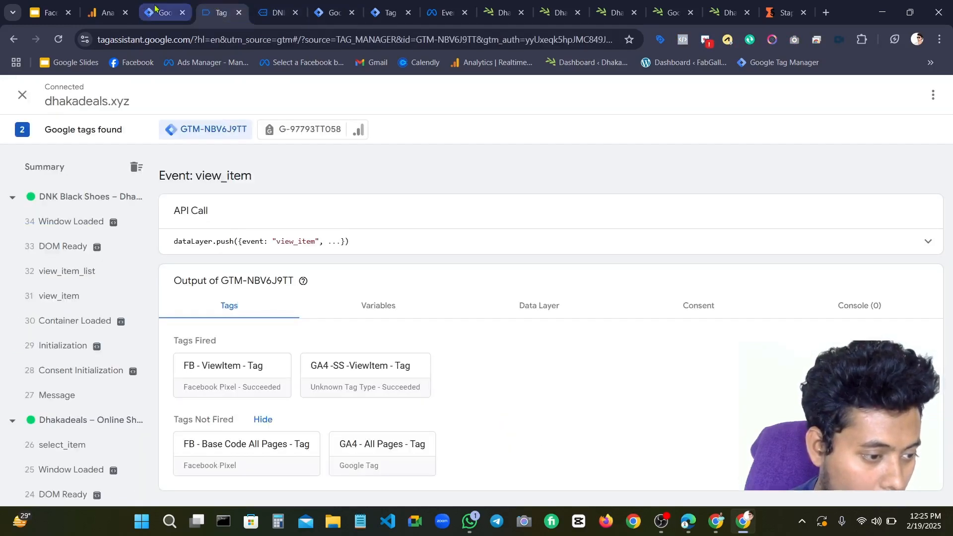
click(168, 19)
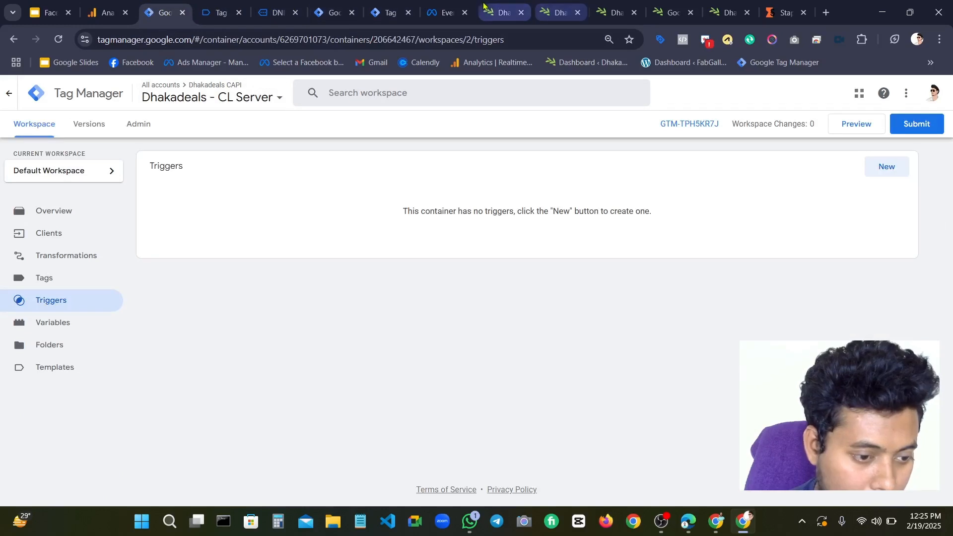
click(374, 11)
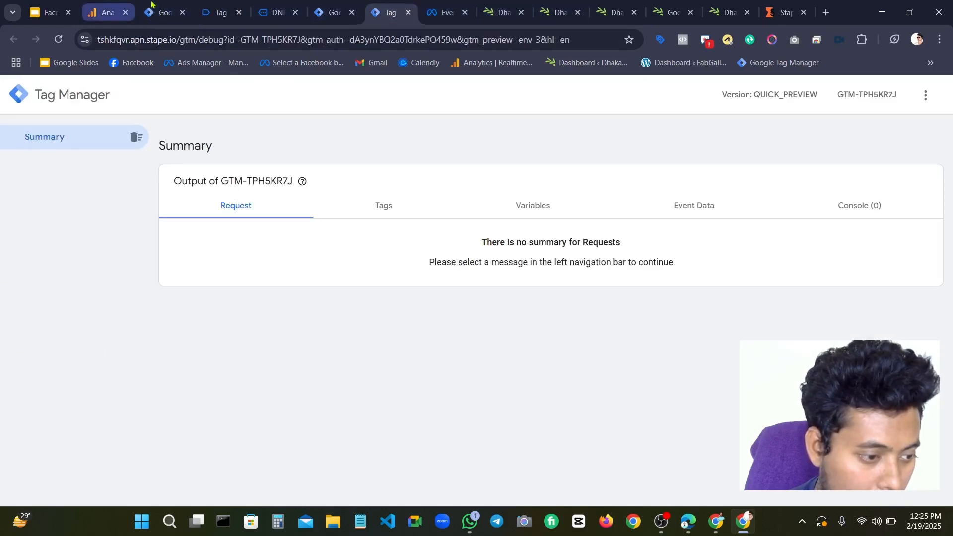
Open the Dhakadeals - WEB container in a new browser tab and show its tags
click(163, 12)
click(215, 96)
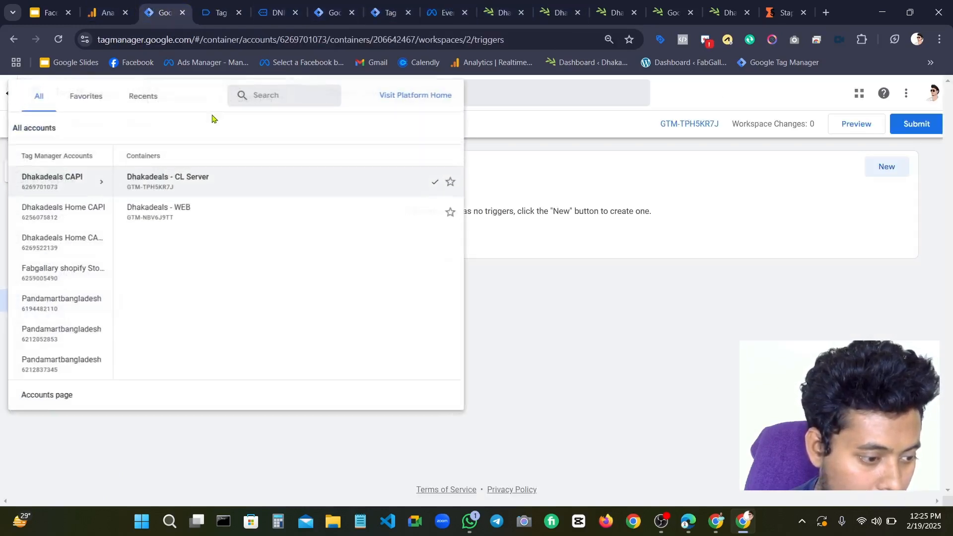
right_click(182, 211)
key(Escape)
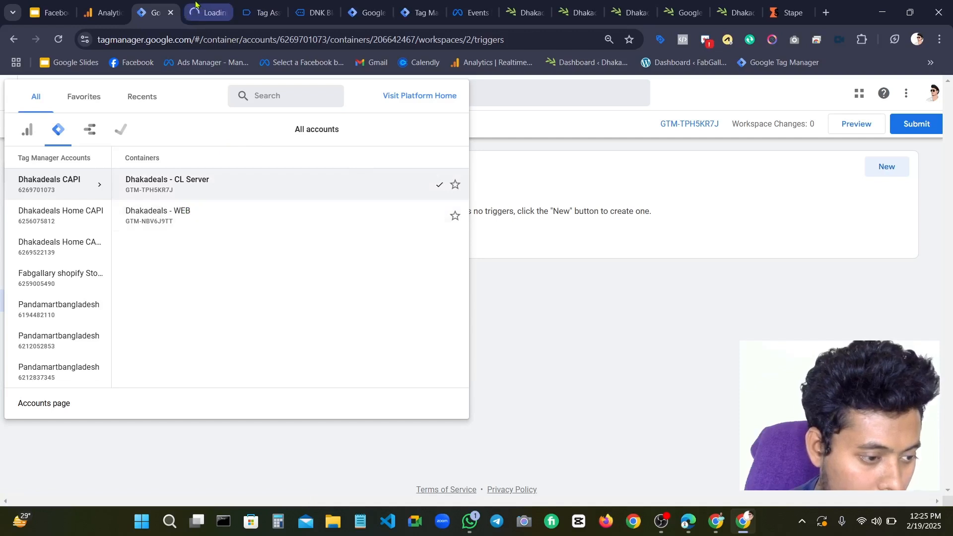
key(ctrl+Tab)
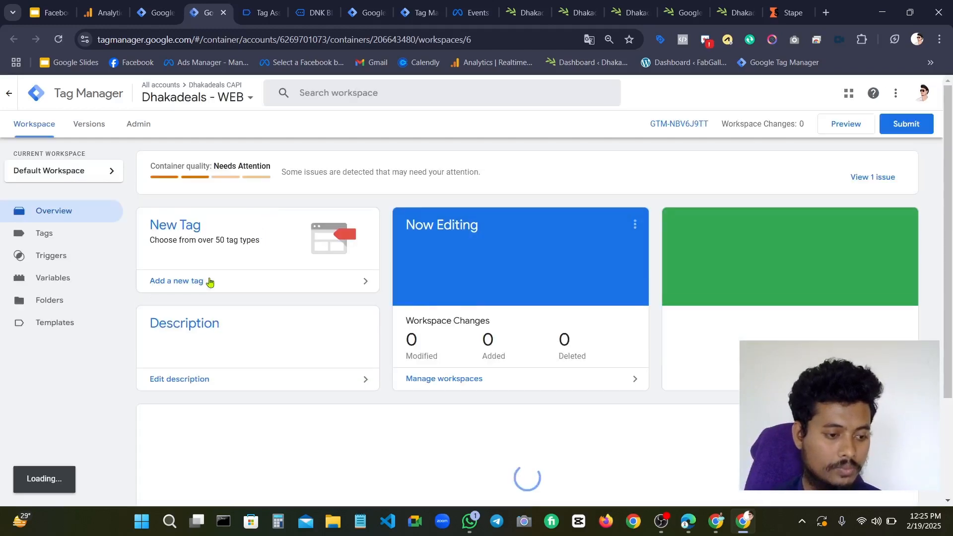
click(45, 233)
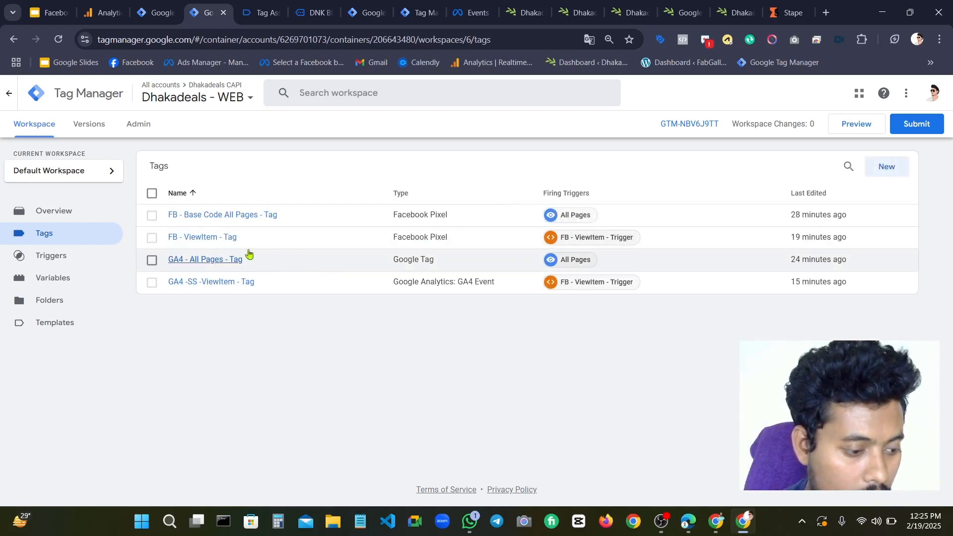
Open the GA4 - All Pages - Tag for editing and expand its configuration settings
click(222, 265)
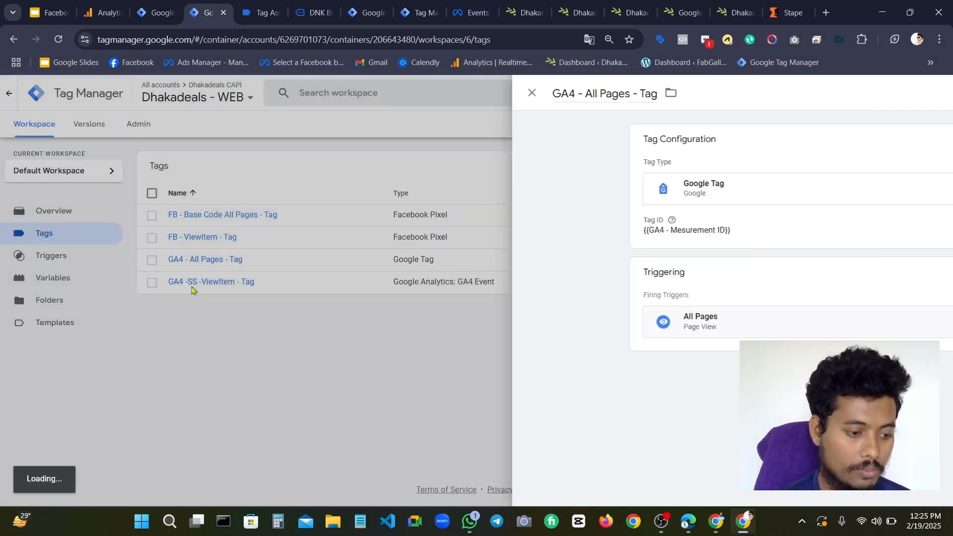
click(192, 283)
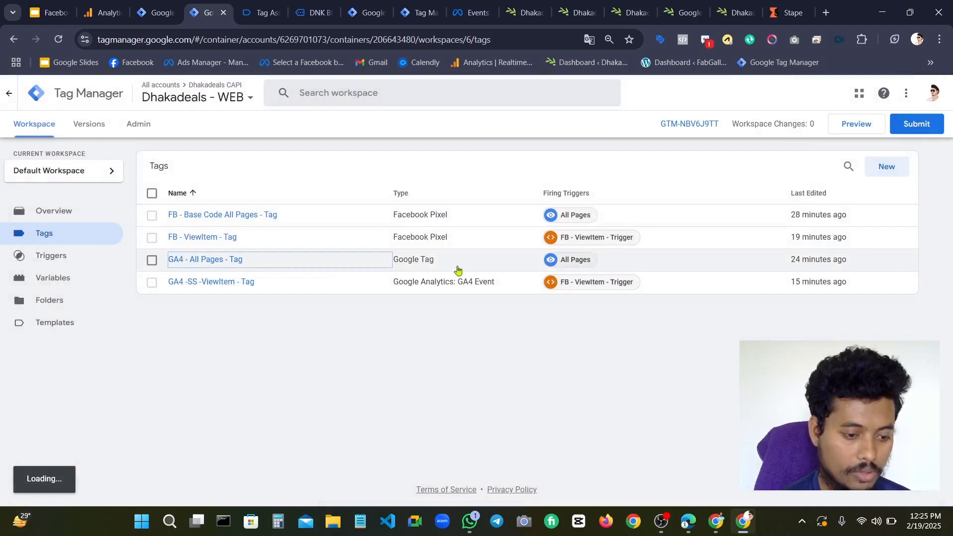
click(213, 263)
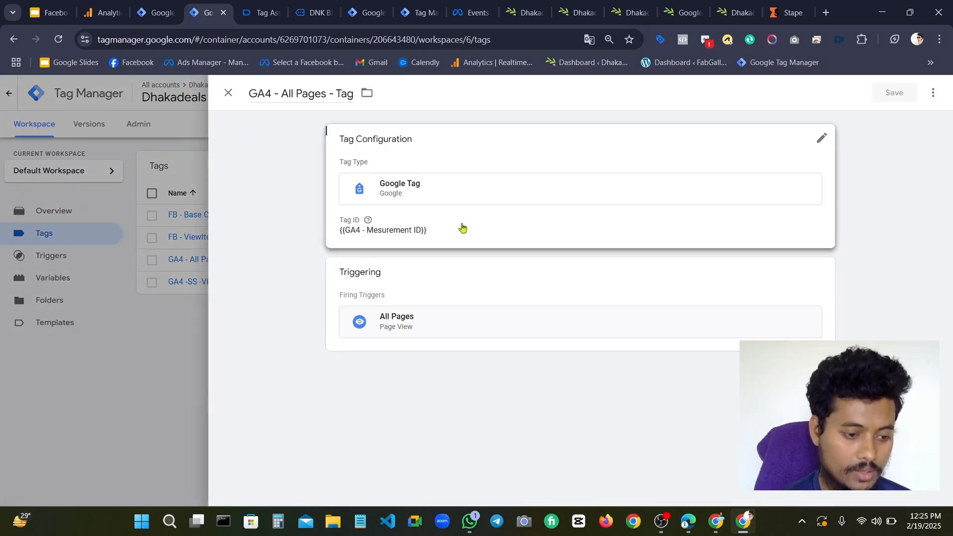
click(461, 227)
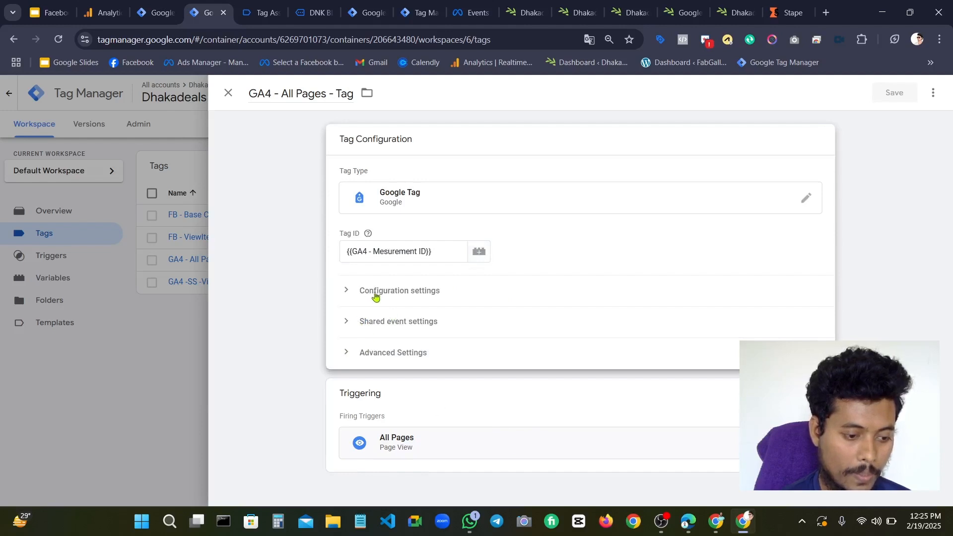
click(347, 293)
scroll(463, 300, down, 2)
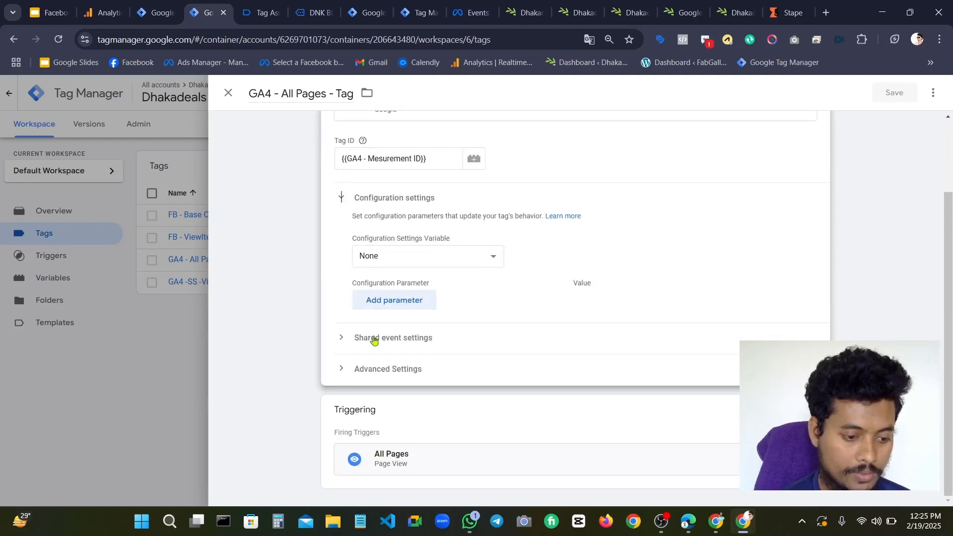
click(350, 368)
click(350, 368)
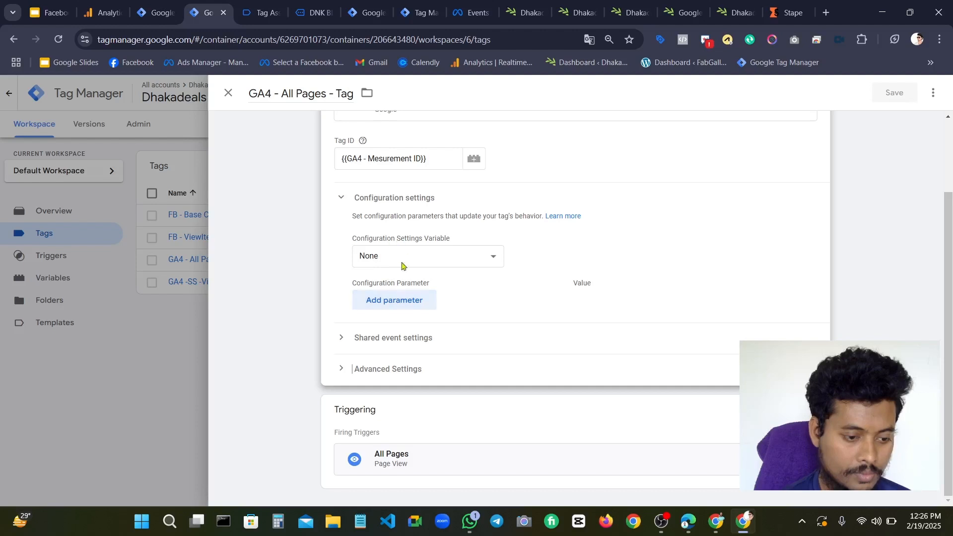
click(394, 299)
click(439, 298)
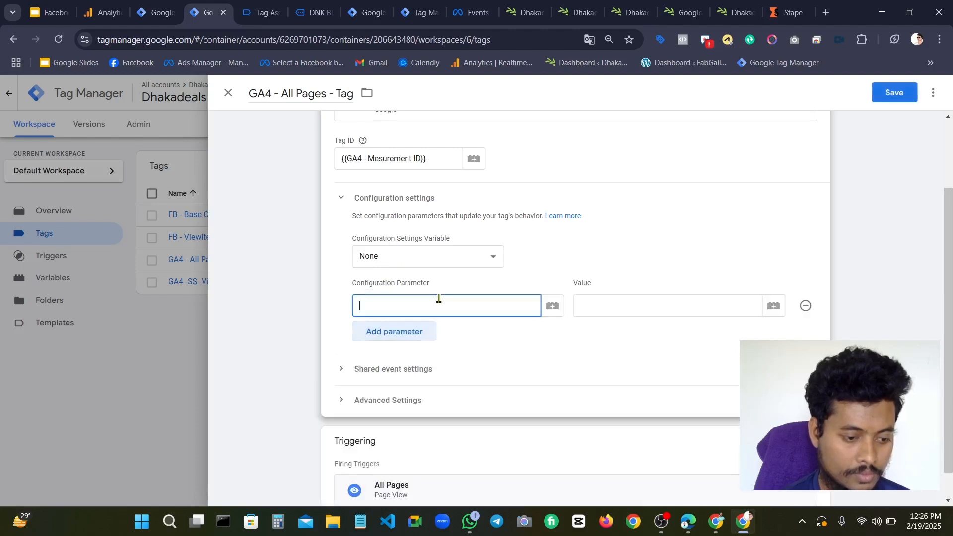
text(se)
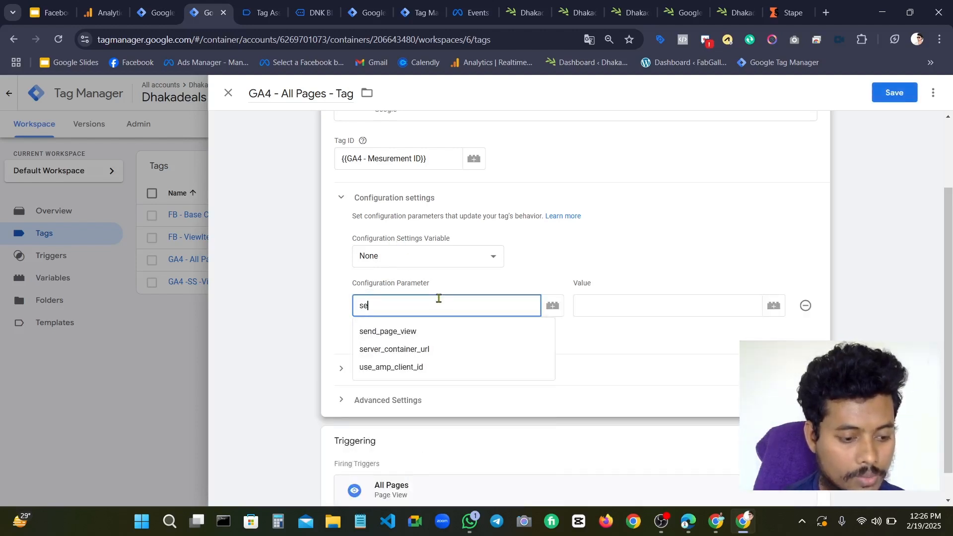
click(427, 355)
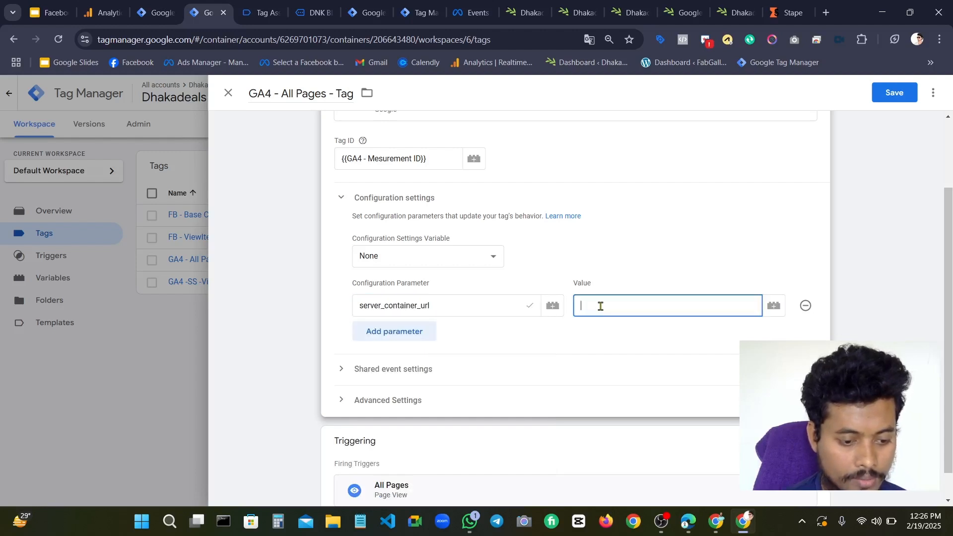
click(586, 311)
text(https://tshkfqvr.apn.stape.io)
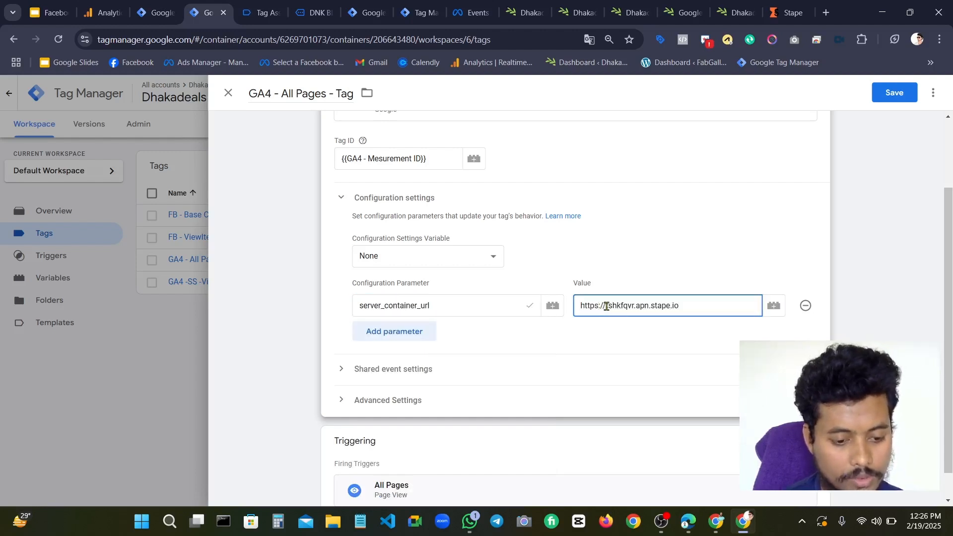
Add a send_page_view configuration parameter with the value true and save the GA4 - All Pages - Tag
click(404, 333)
click(402, 334)
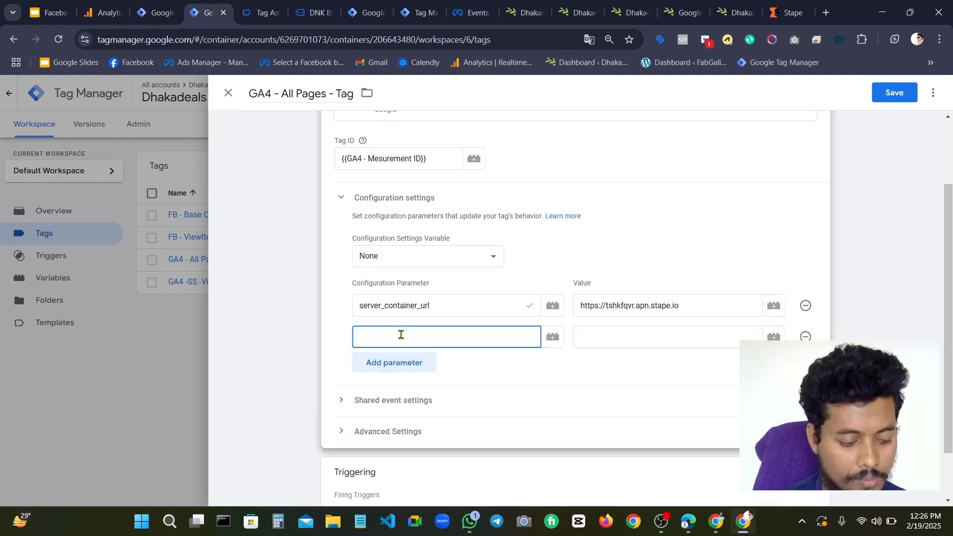
text(sen)
click(397, 363)
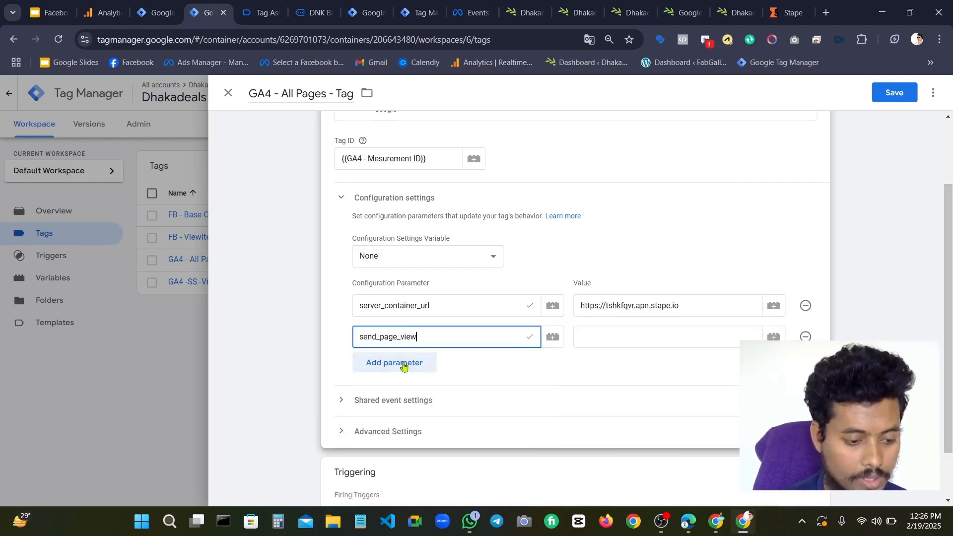
click(603, 332)
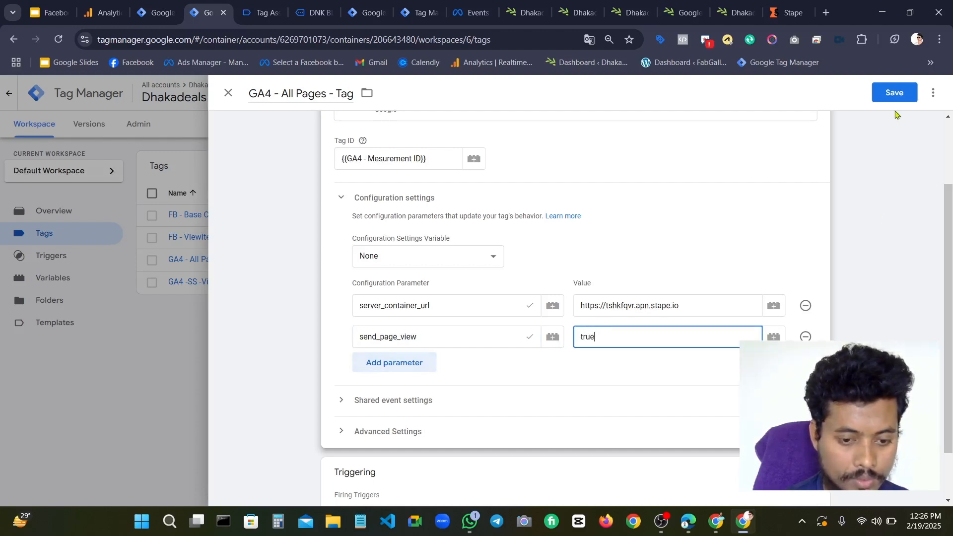
click(895, 94)
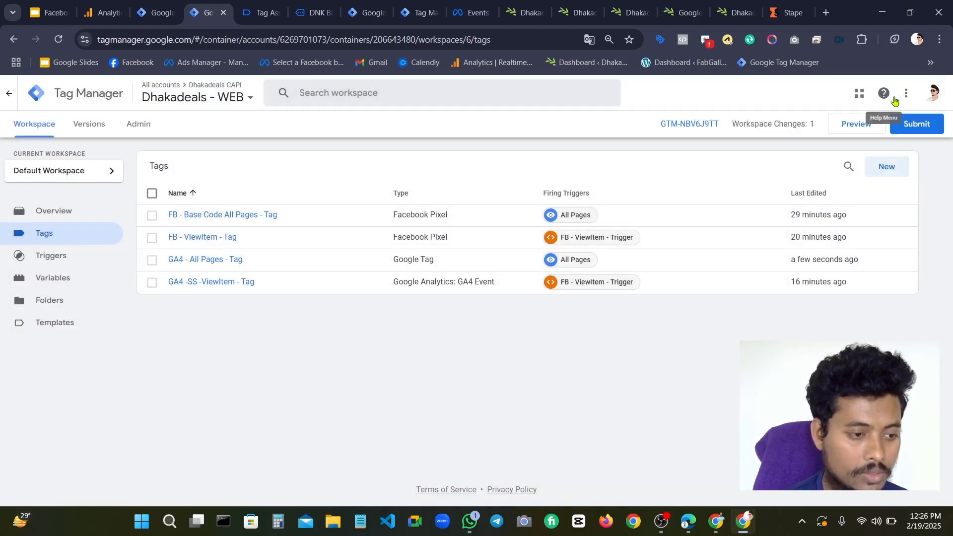
Move the Dhakadeals - WEB container's browser tab to just after the Events Manager tab
click(404, 7)
click(367, 6)
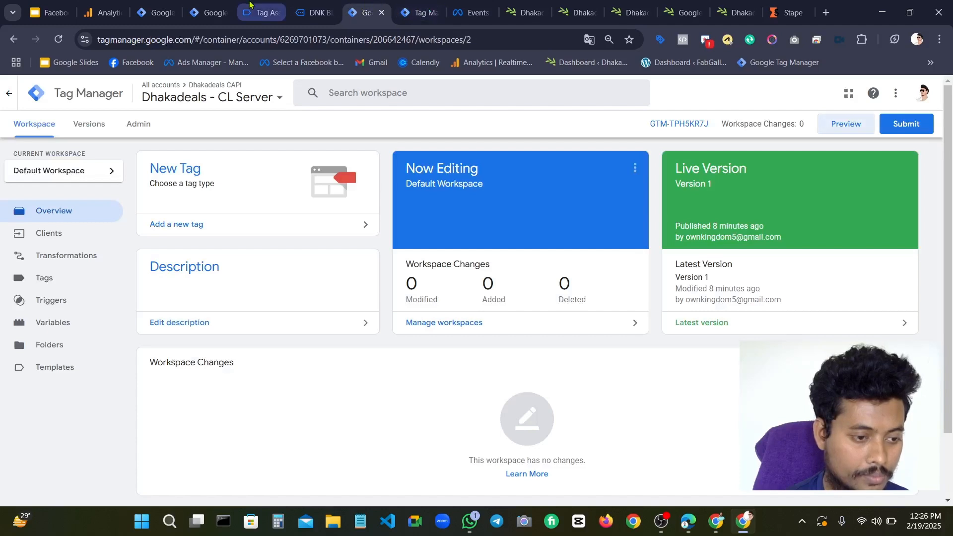
click(209, 7)
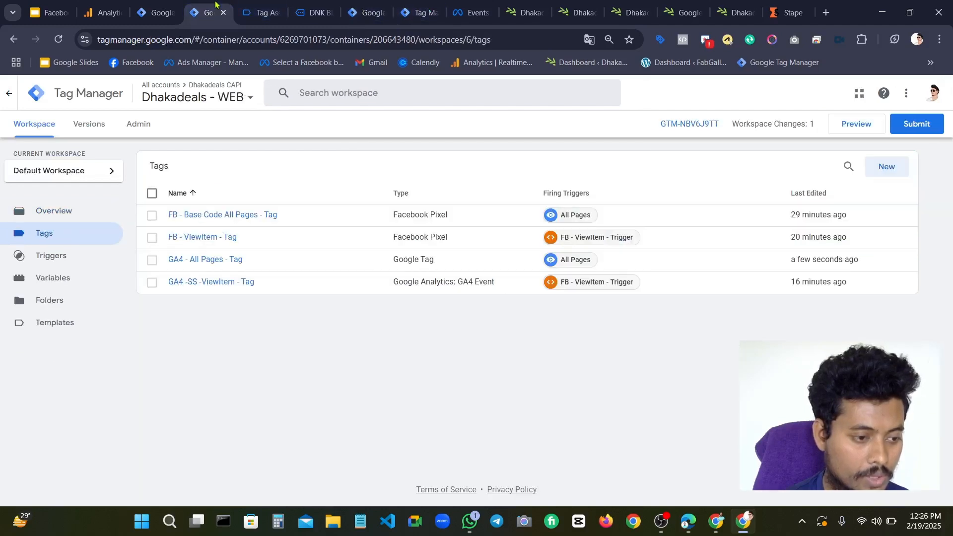
drag(209, 4, 471, 6)
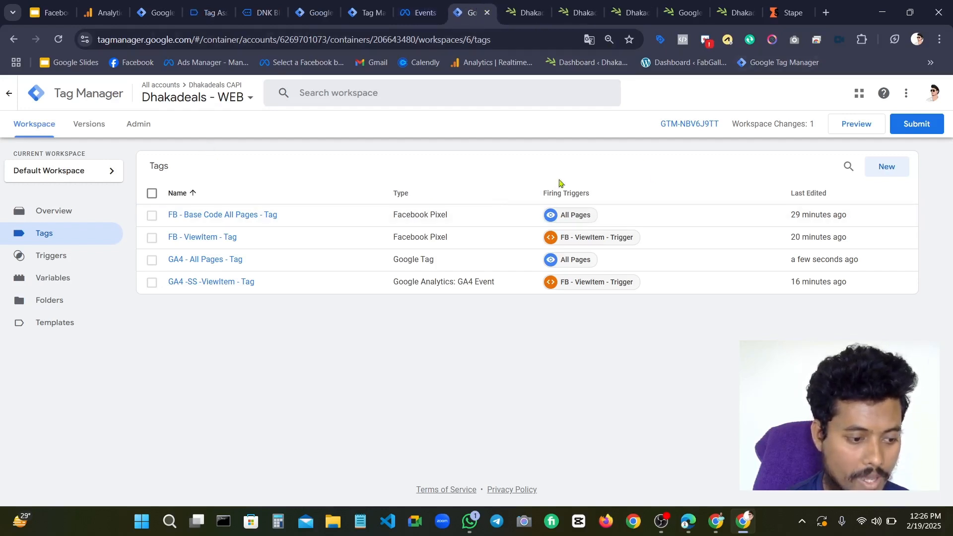
Publish the WEB container's changes without a version name or description and return to its workspace overview
click(918, 126)
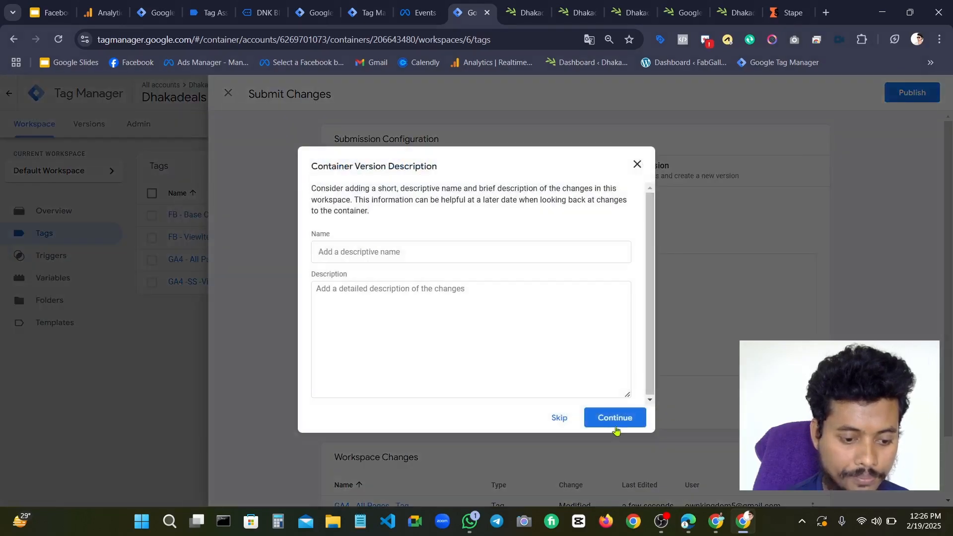
click(615, 418)
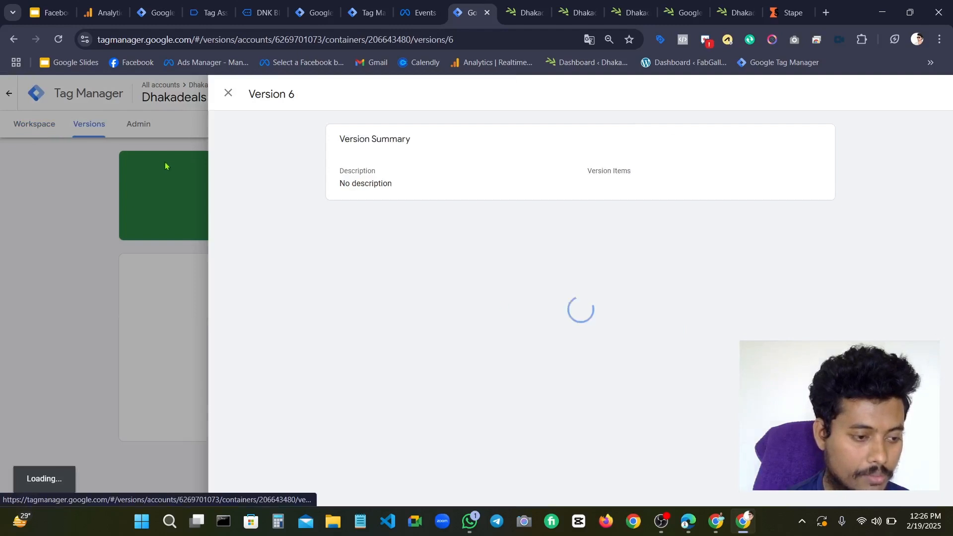
click(229, 94)
click(35, 124)
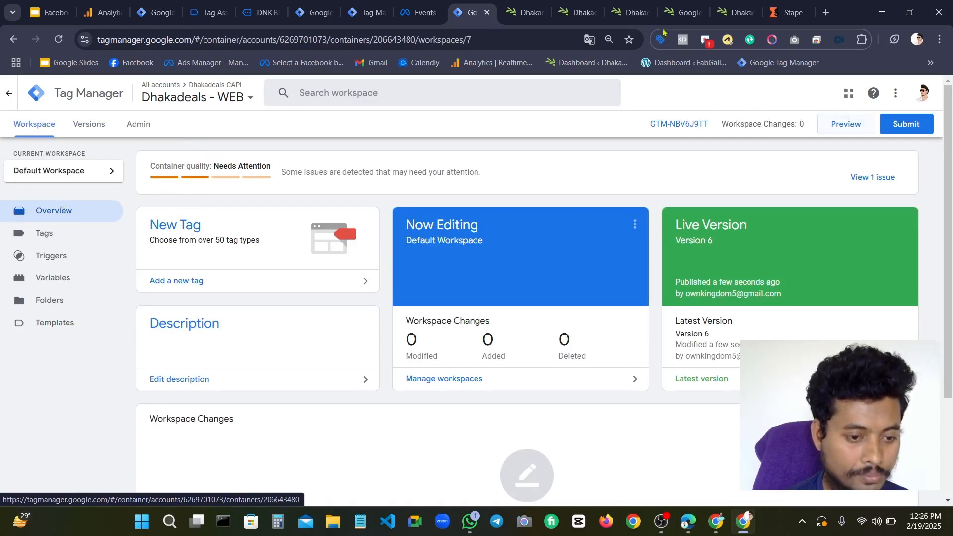
Reload the GTM-TPH5KR7J server preview and open the store's home page from the debugged DNK Black Shoes page
click(525, 12)
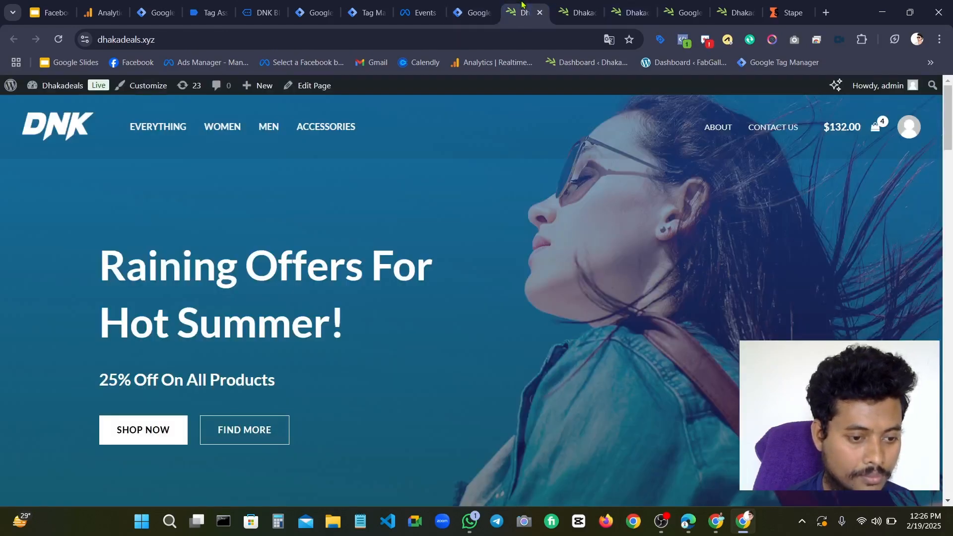
click(431, 5)
click(367, 13)
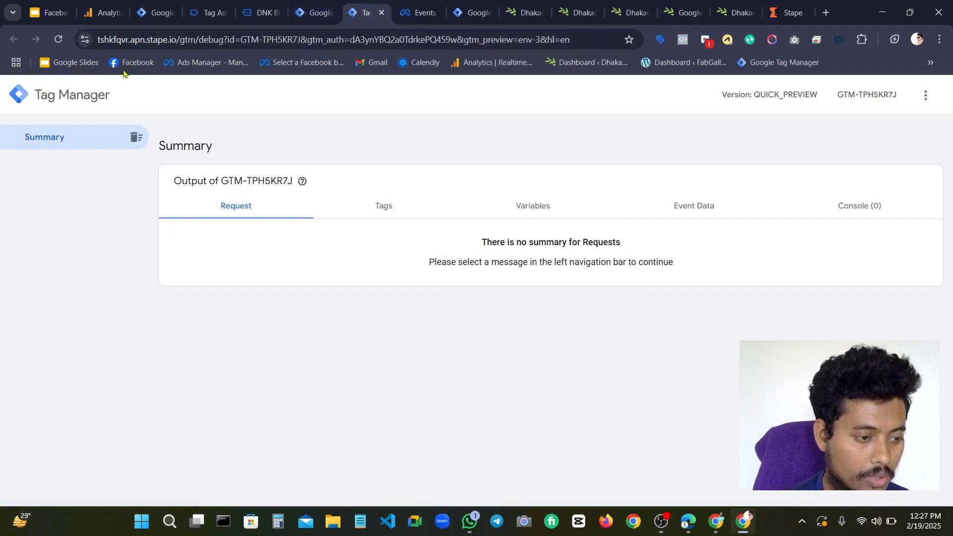
click(58, 40)
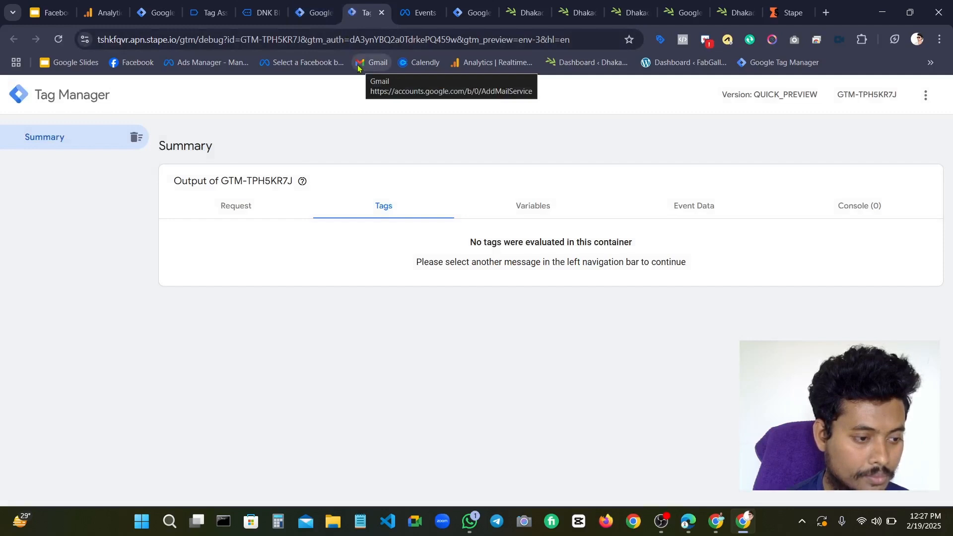
click(300, 9)
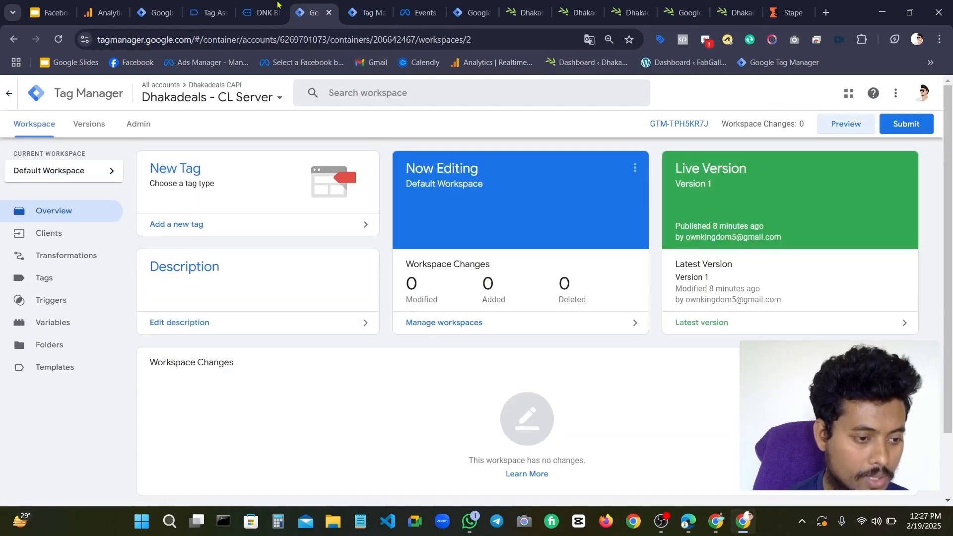
click(277, 6)
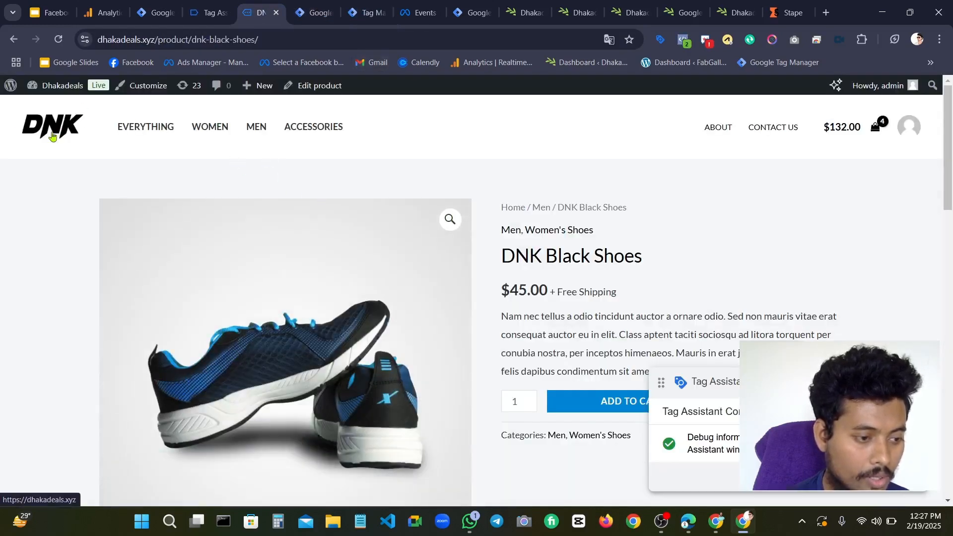
click(52, 137)
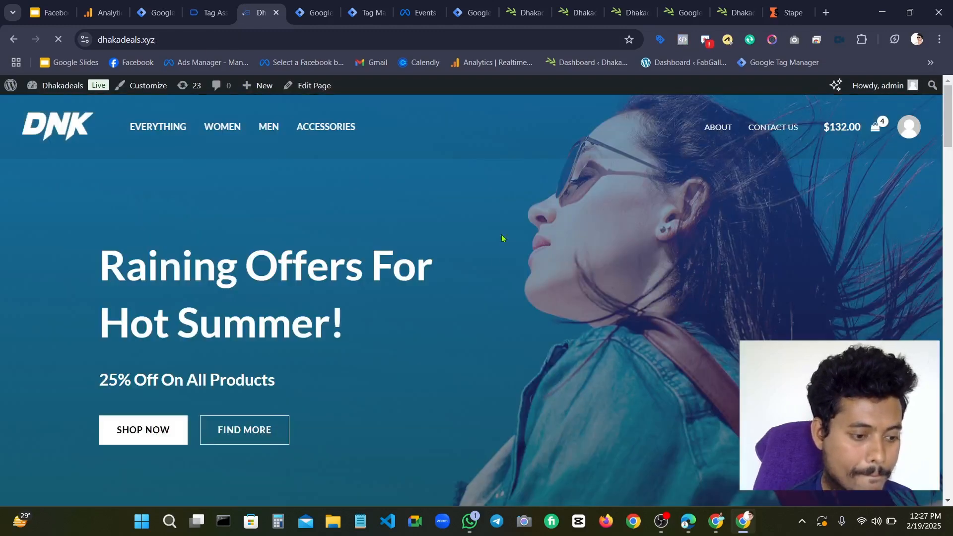
Examine the page_view event's request and its GA4 client details in the server preview
click(330, 6)
click(367, 11)
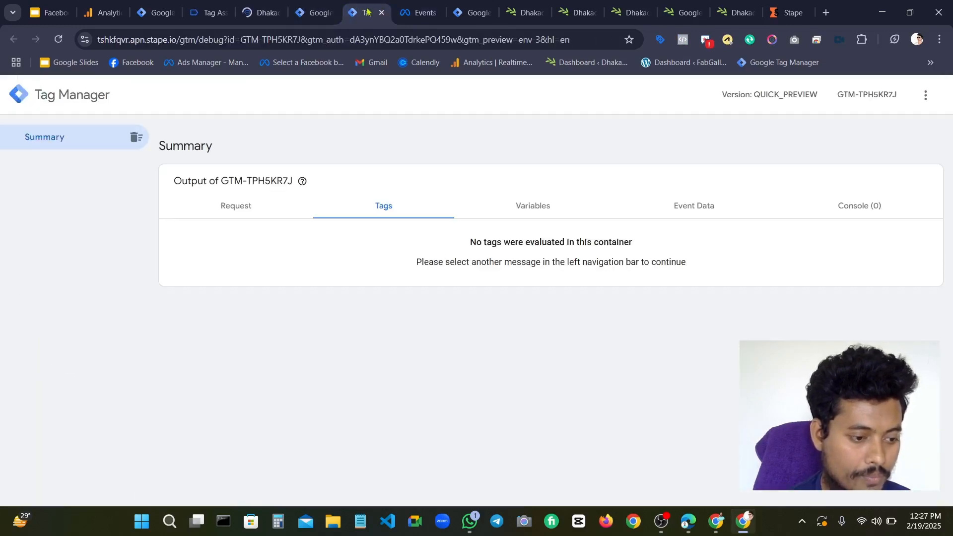
click(241, 207)
click(385, 207)
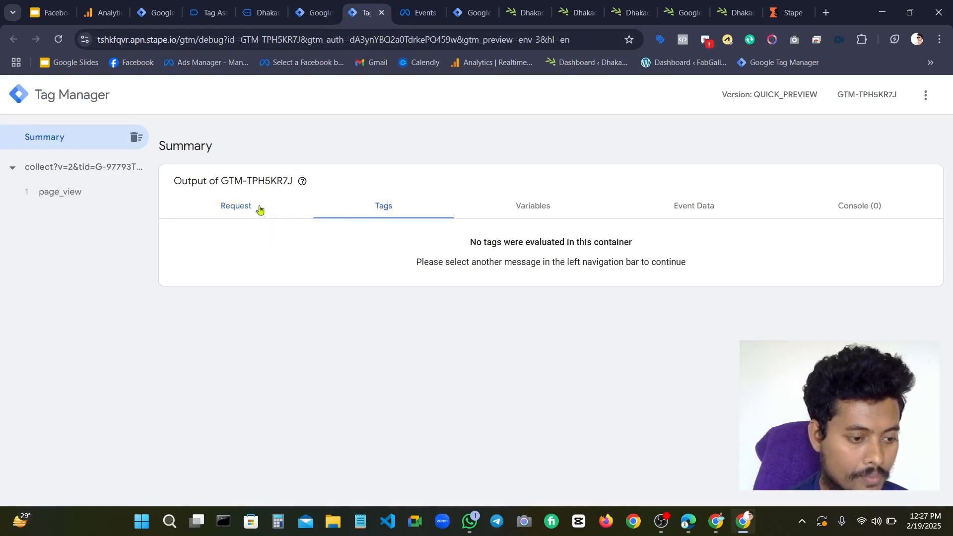
click(242, 207)
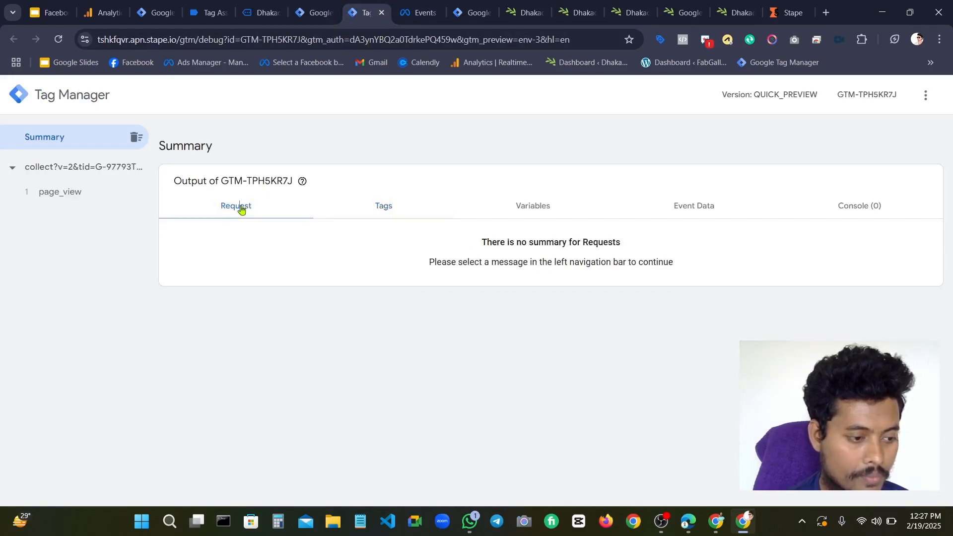
click(81, 198)
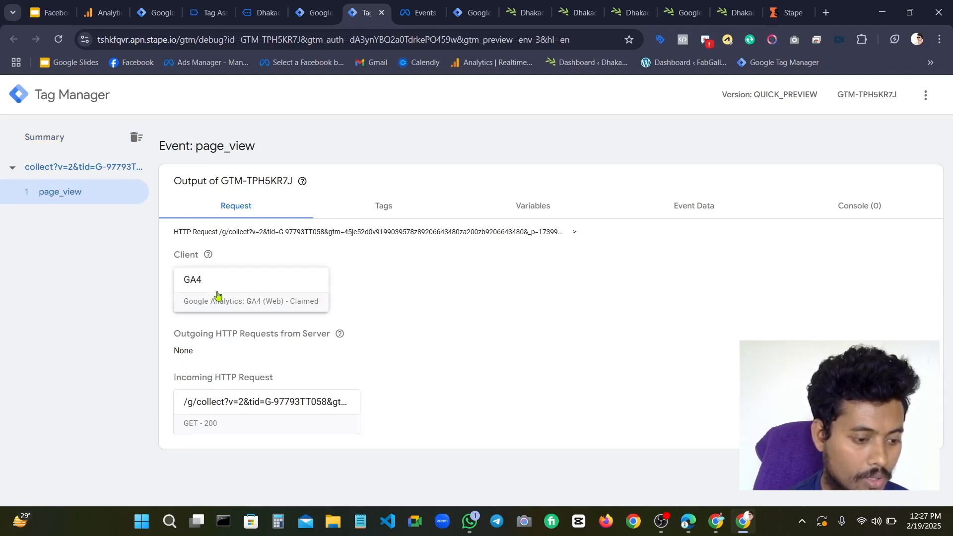
click(249, 298)
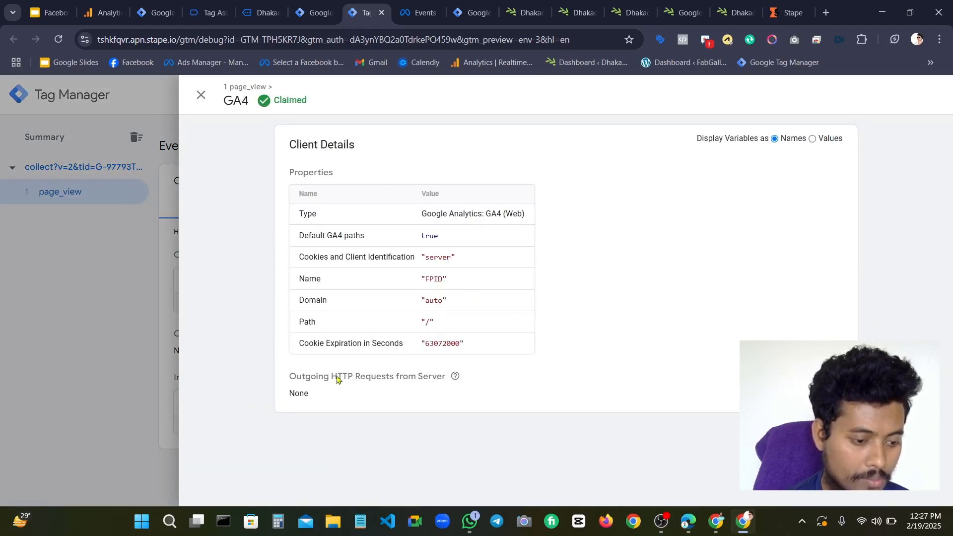
click(200, 94)
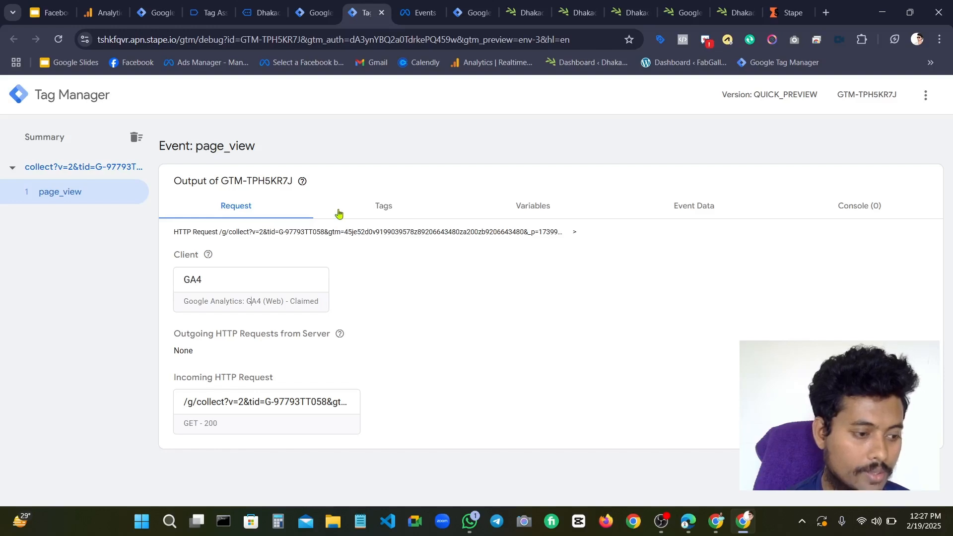
Return to the Dhakadeals - WEB container's workspace overview
click(256, 4)
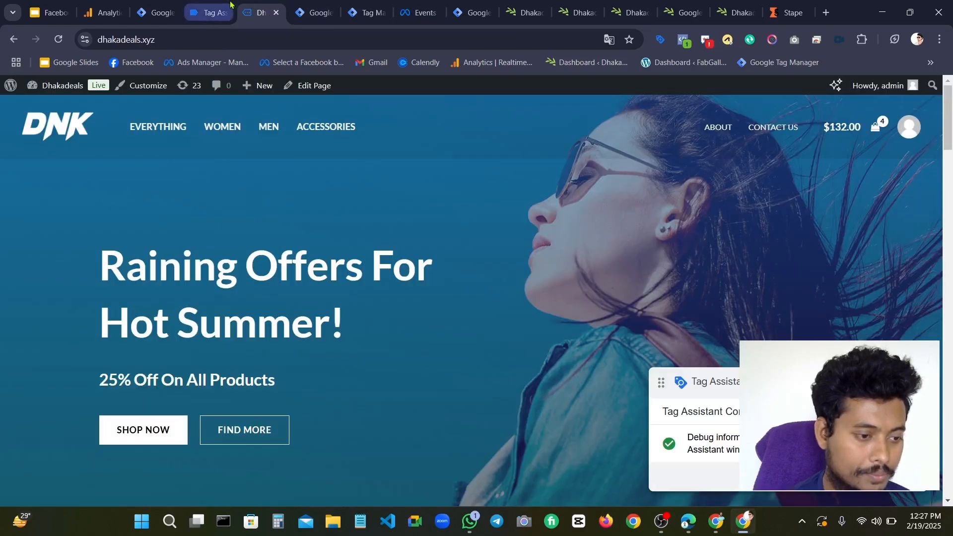
click(153, 4)
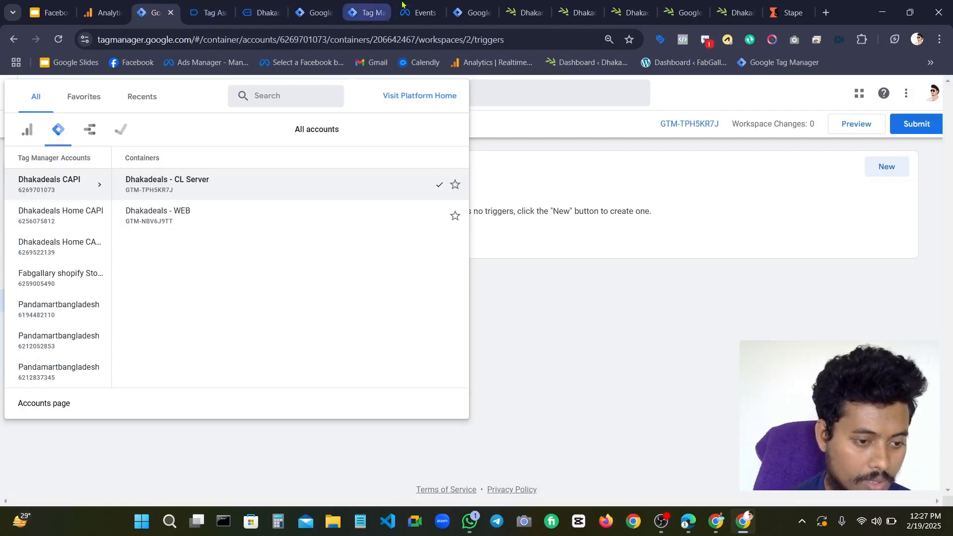
click(469, 12)
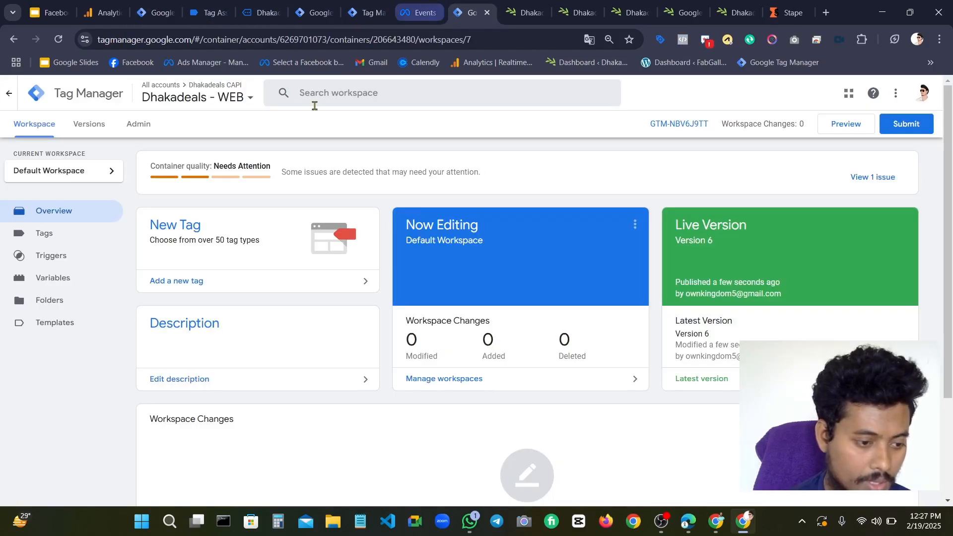
Check the WEB container's tags and switch to the Dhakadeals - CL Server container's triggers
click(57, 233)
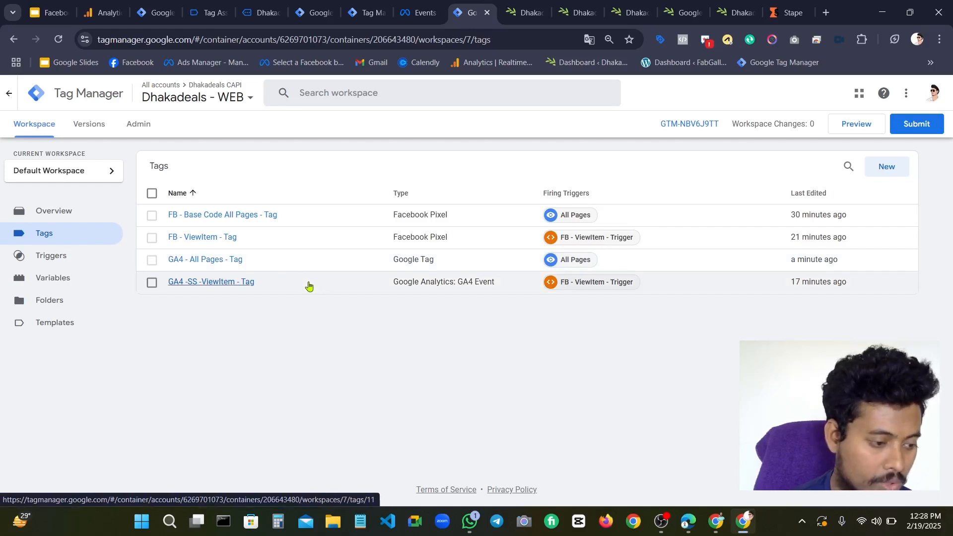
click(387, 8)
click(317, 14)
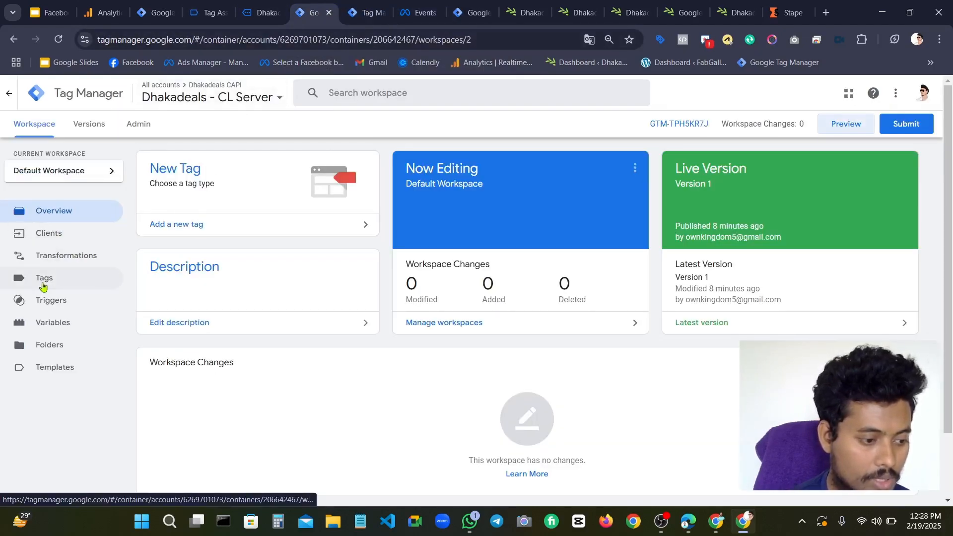
click(70, 311)
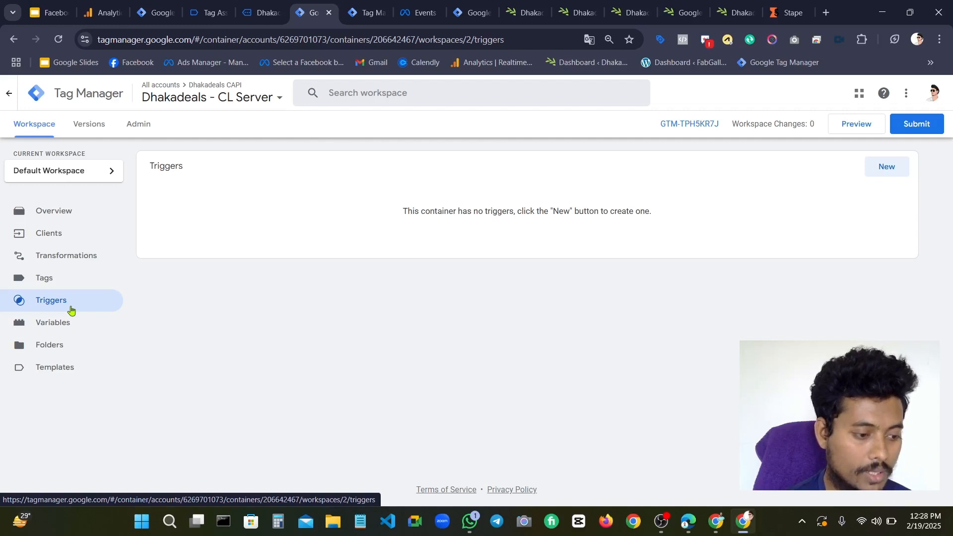
Search the tag template gallery for "Con" and add facebookincubator's Conversions API Tag template to the CL Server workspace
click(73, 368)
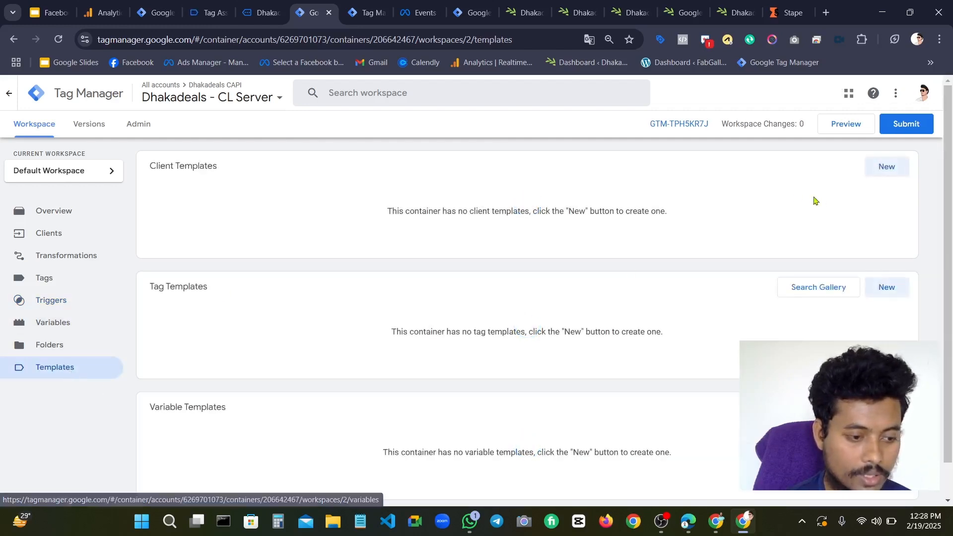
click(813, 287)
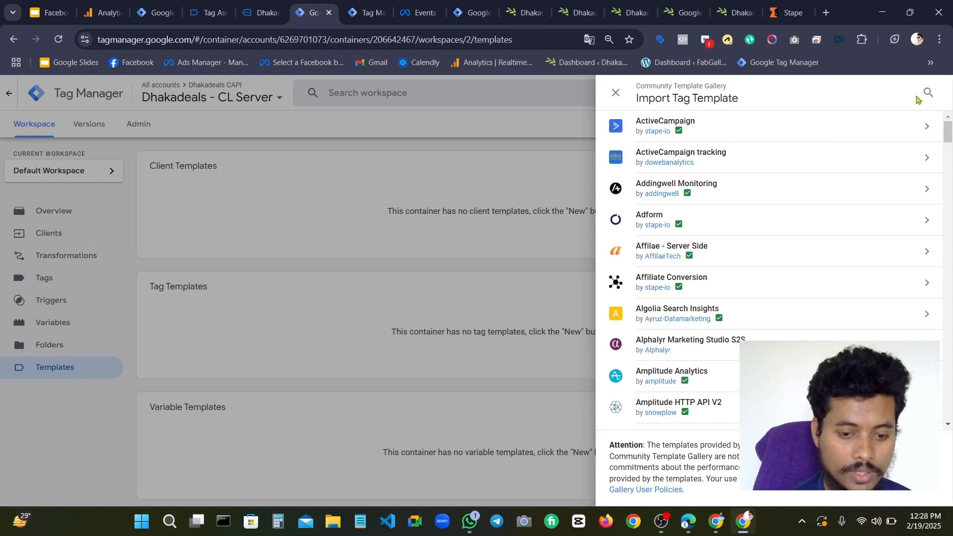
click(927, 94)
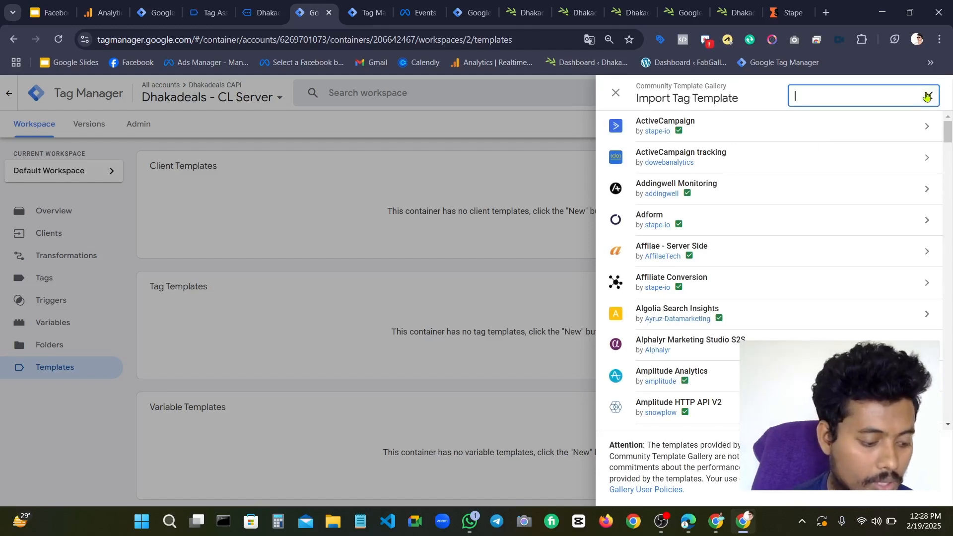
text(A)
key(BackSpace)
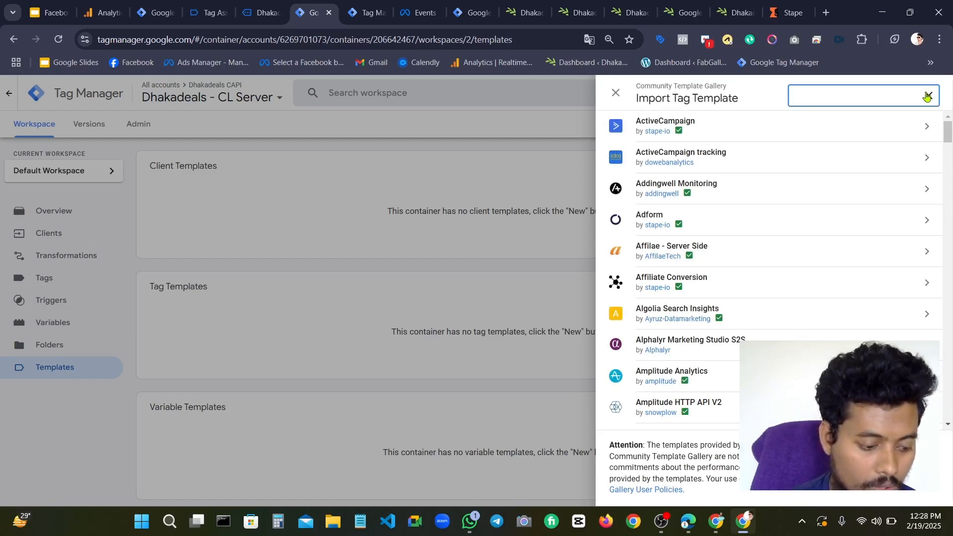
text(CO)
text(on)
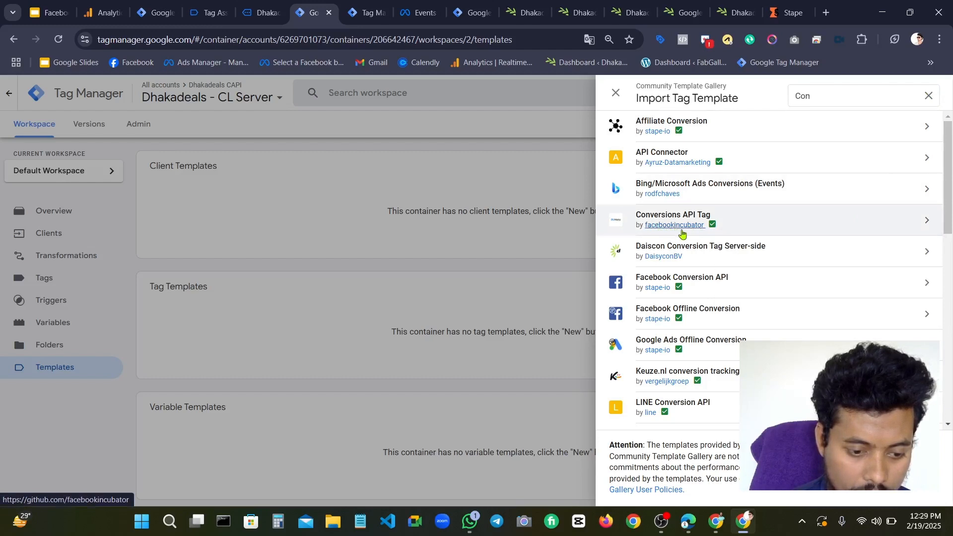
click(779, 221)
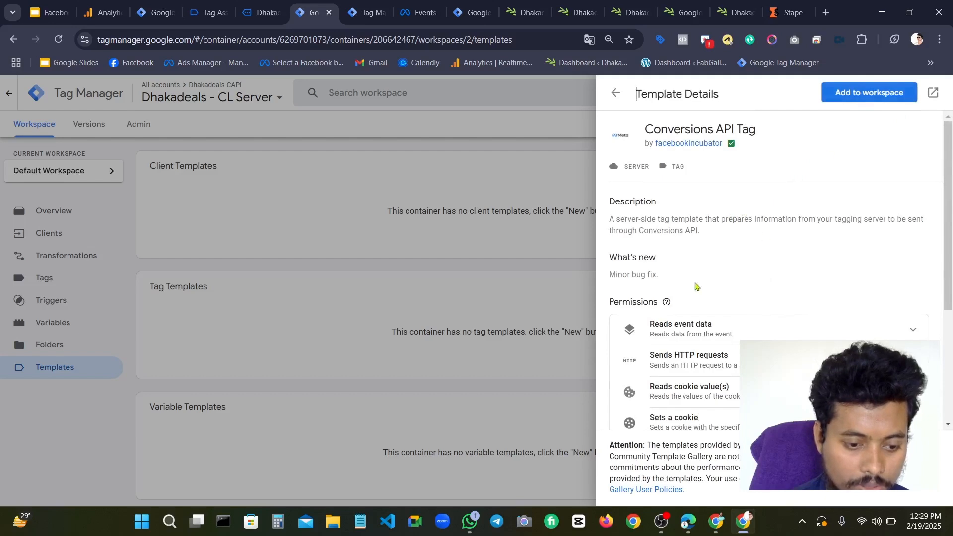
click(869, 94)
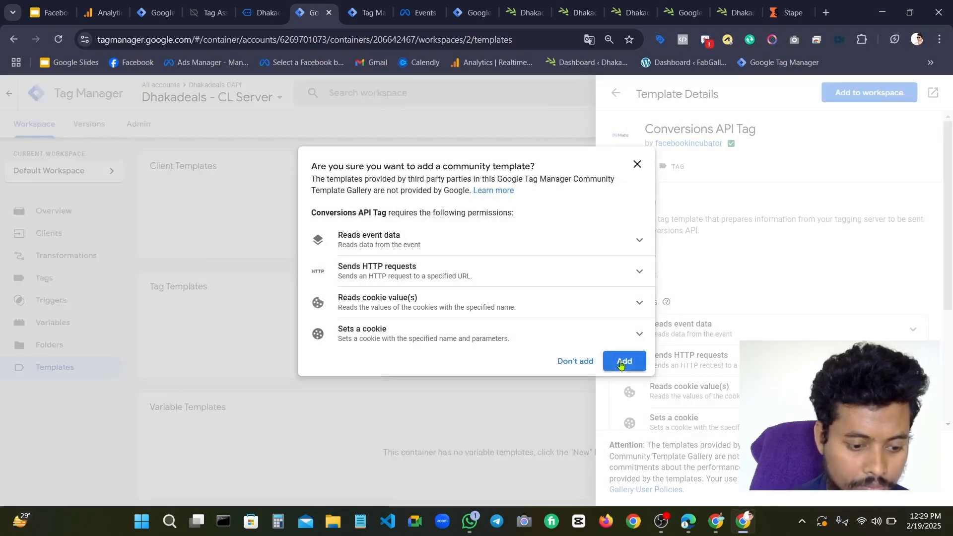
click(623, 362)
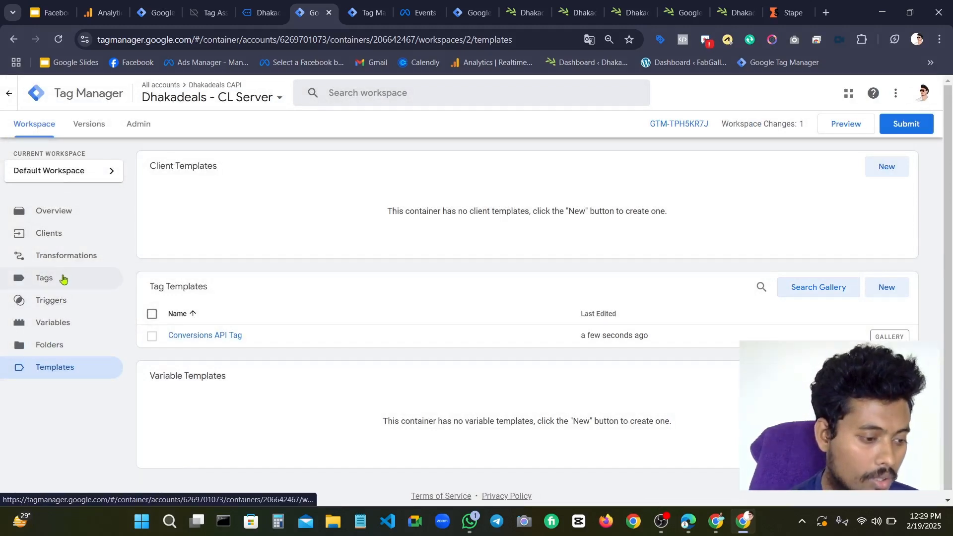
click(59, 301)
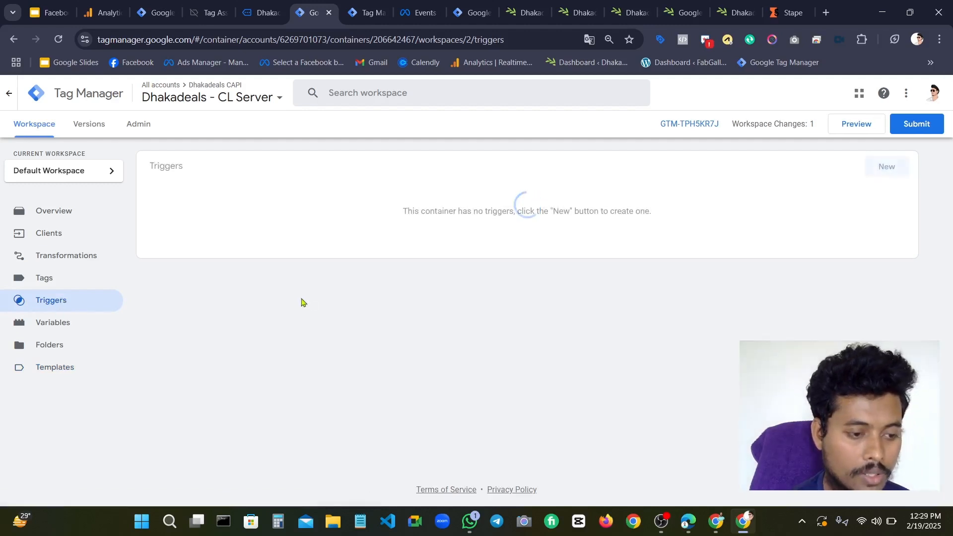
click(887, 167)
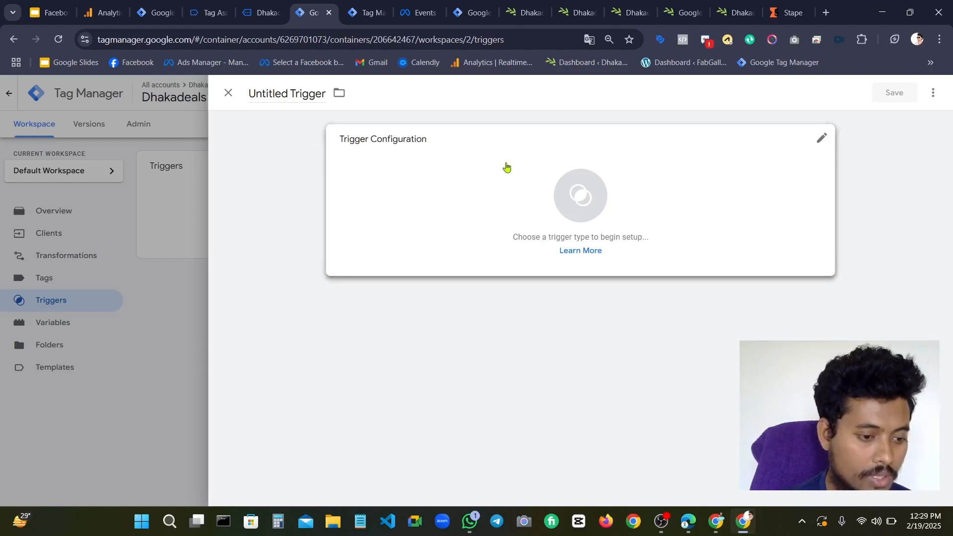
click(518, 192)
click(698, 134)
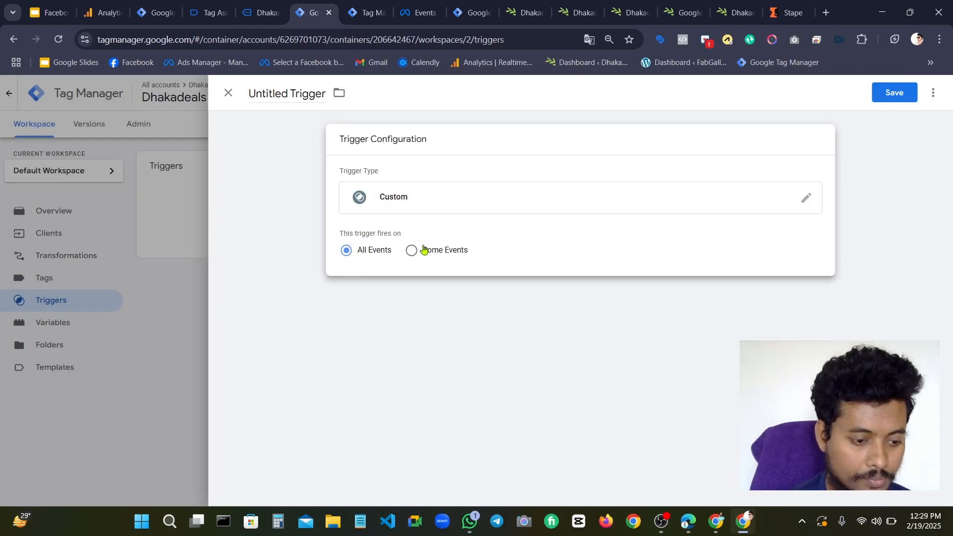
click(413, 256)
click(387, 298)
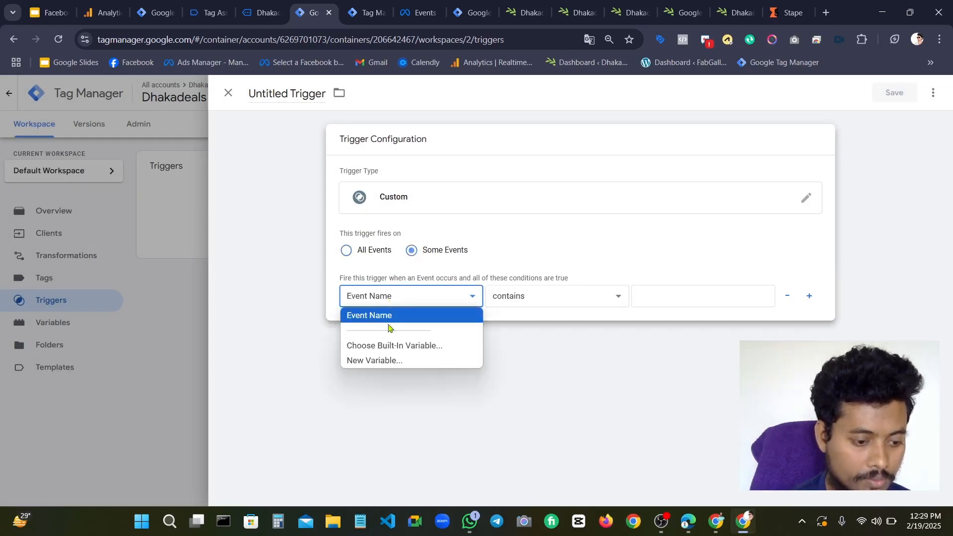
click(391, 321)
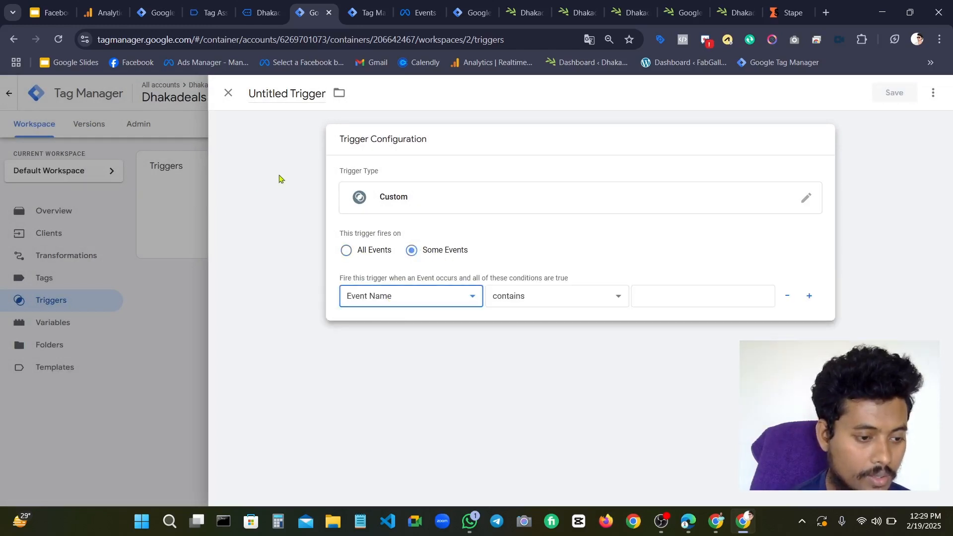
click(379, 299)
click(228, 93)
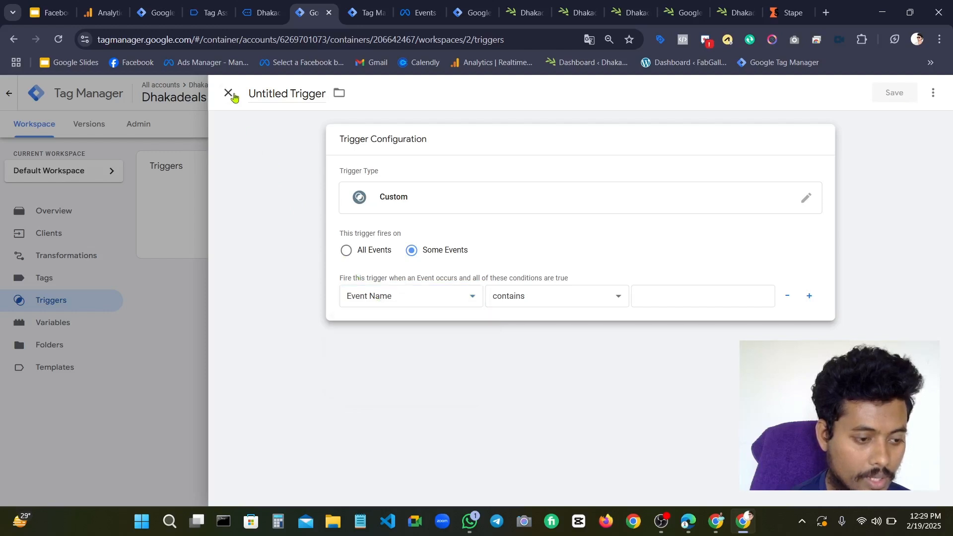
click(228, 92)
click(529, 223)
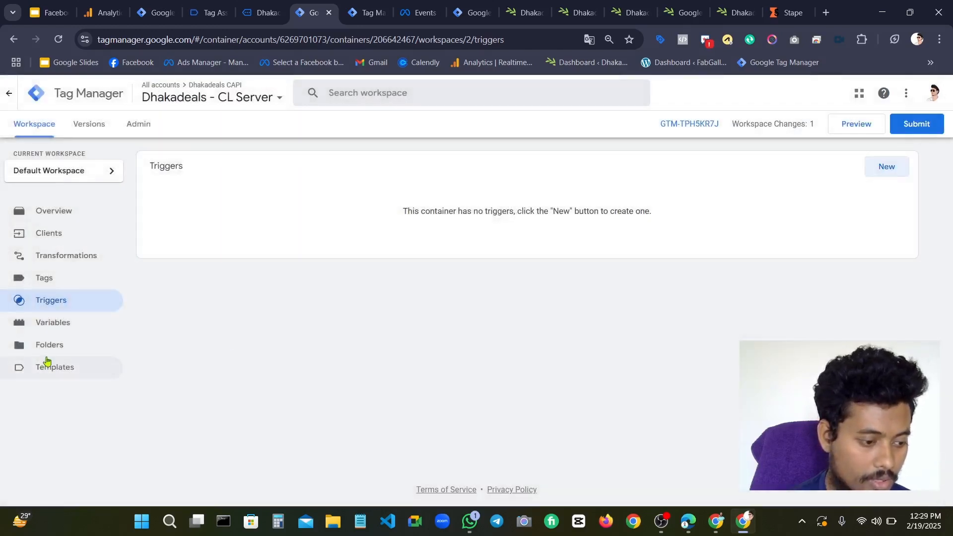
Enable the Client Name built-in variable in the CL Server container
click(61, 324)
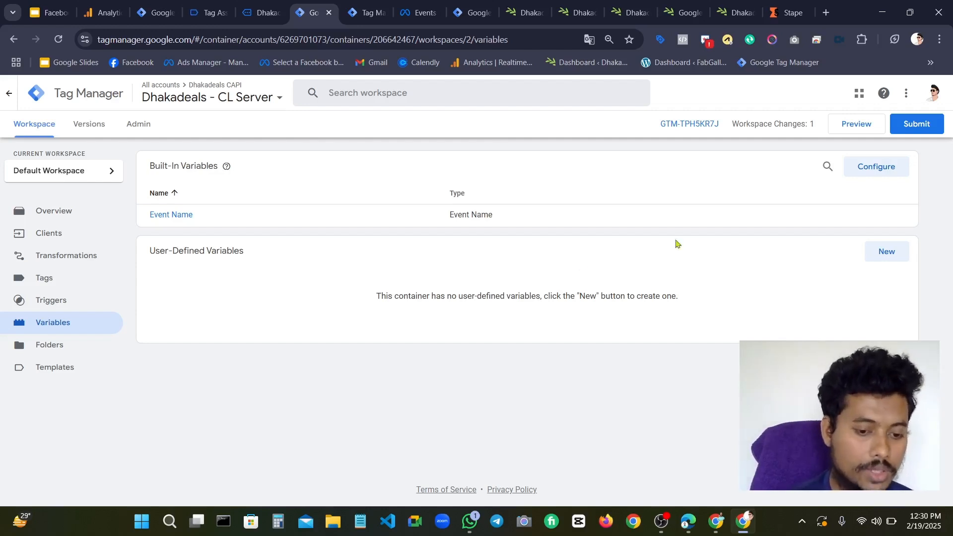
click(861, 175)
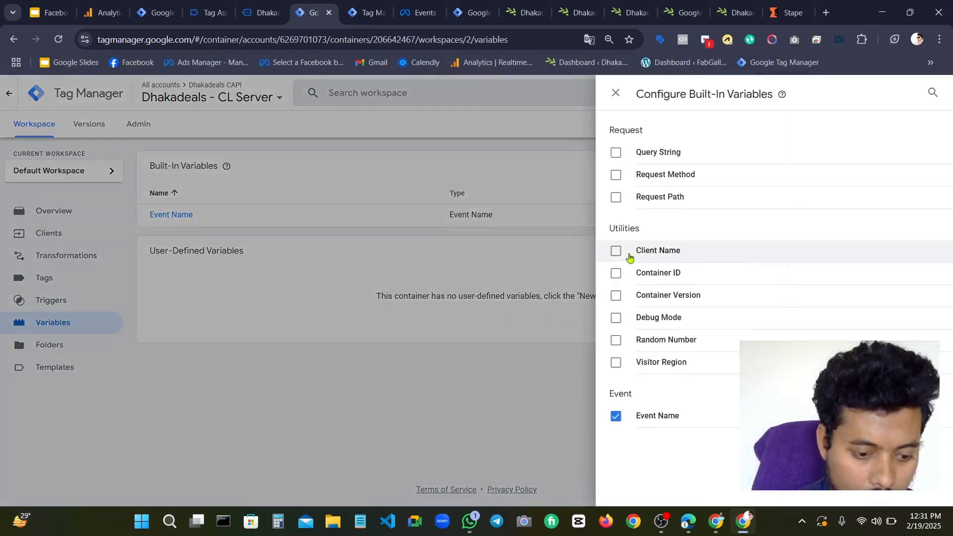
click(616, 252)
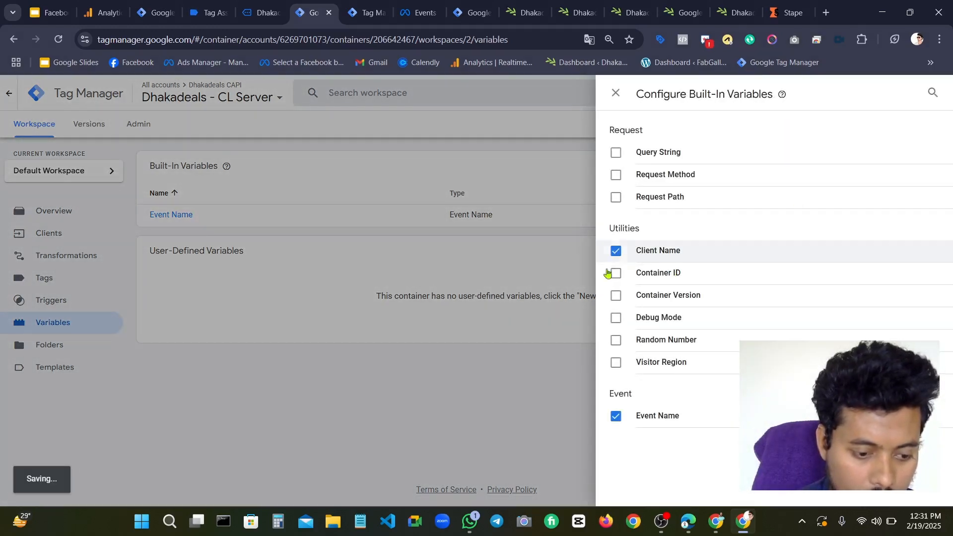
click(263, 373)
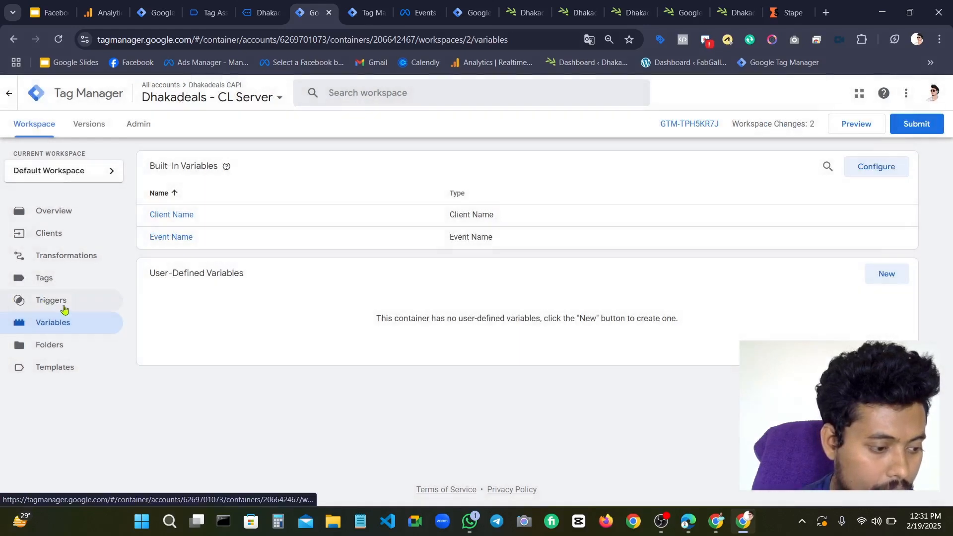
Start a new Custom trigger in the CL Server container that fires on Some Events
click(64, 309)
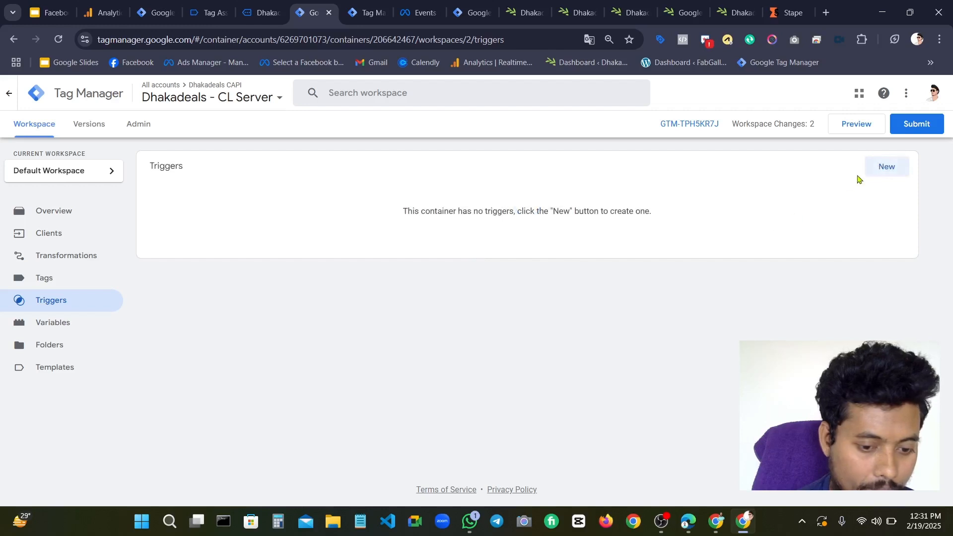
click(886, 169)
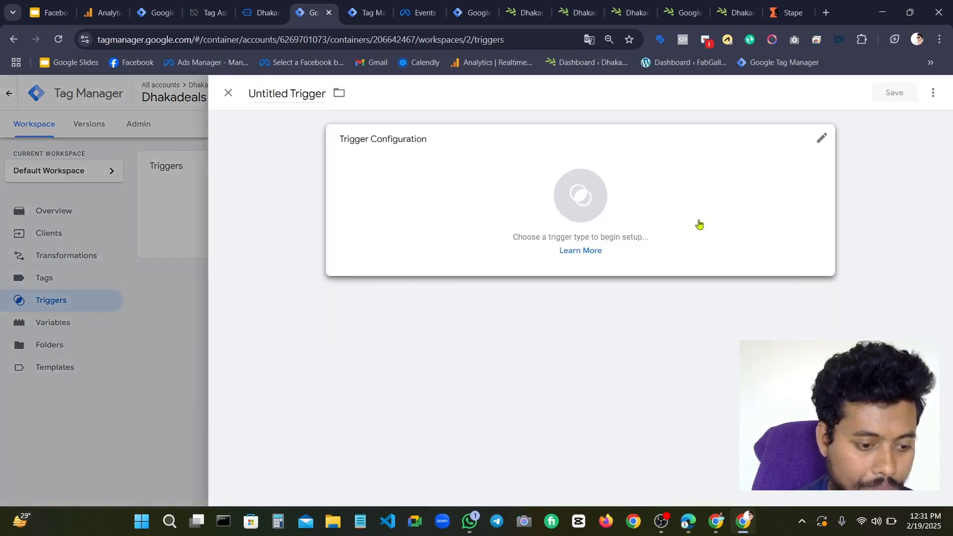
click(698, 221)
click(726, 127)
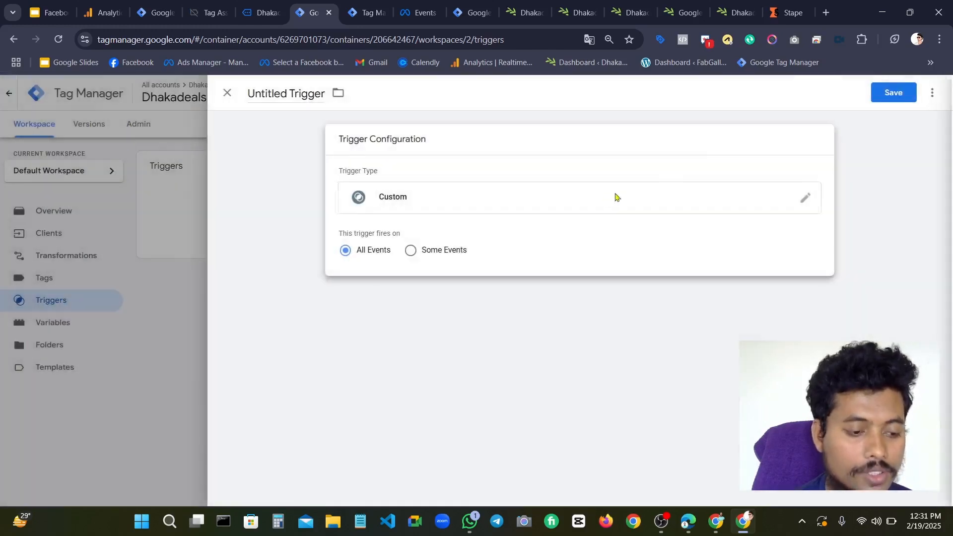
click(412, 250)
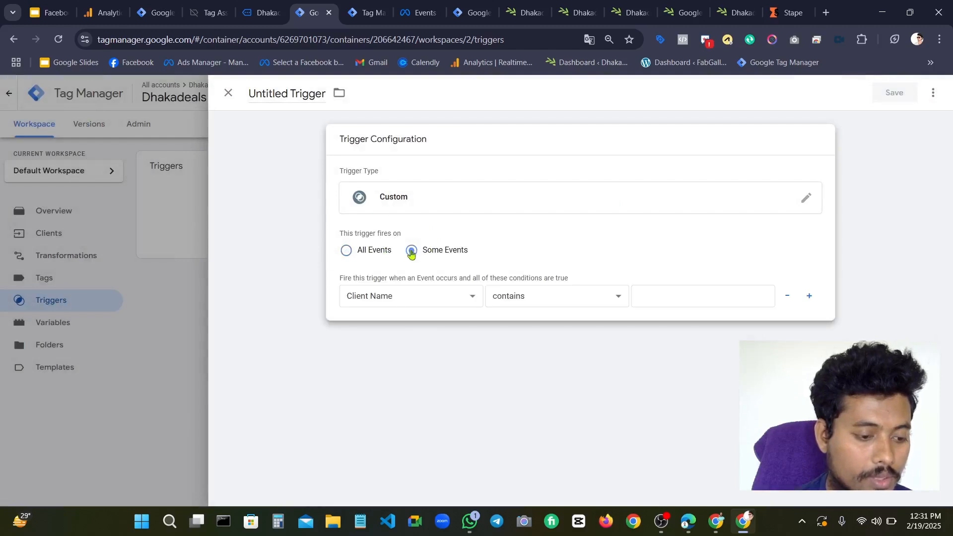
Set the trigger's firing condition to Client Name equals GA4
click(392, 298)
click(558, 297)
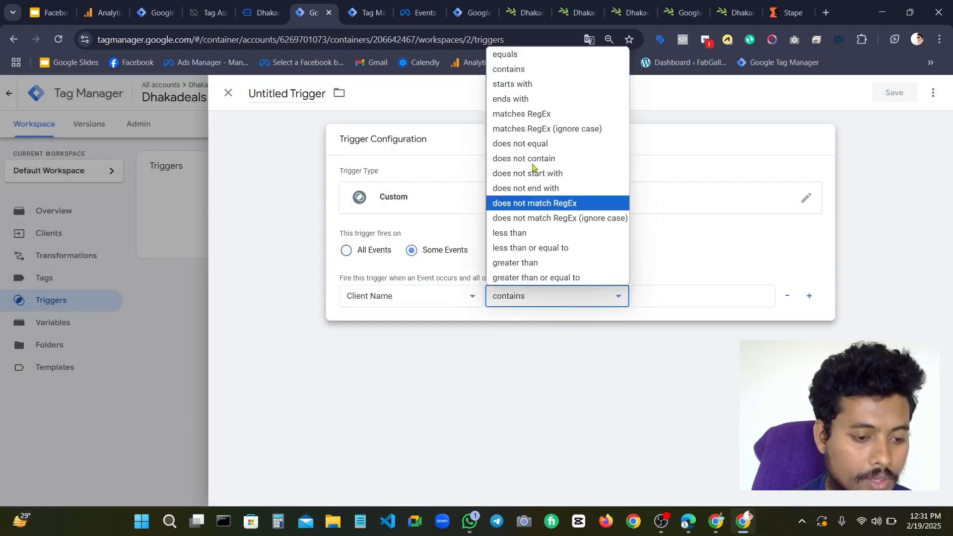
click(526, 54)
click(642, 293)
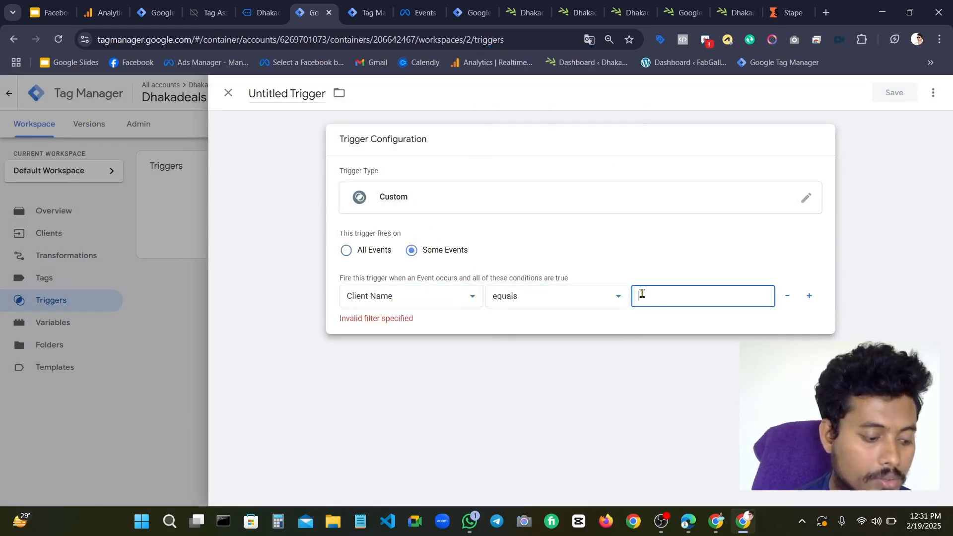
text(e)
key(BackSpace)
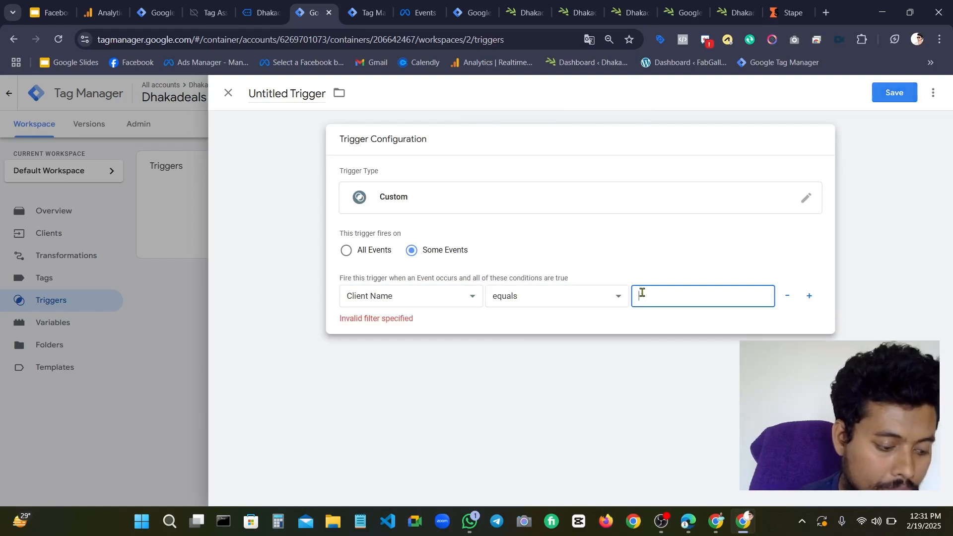
text(e)
text(4)
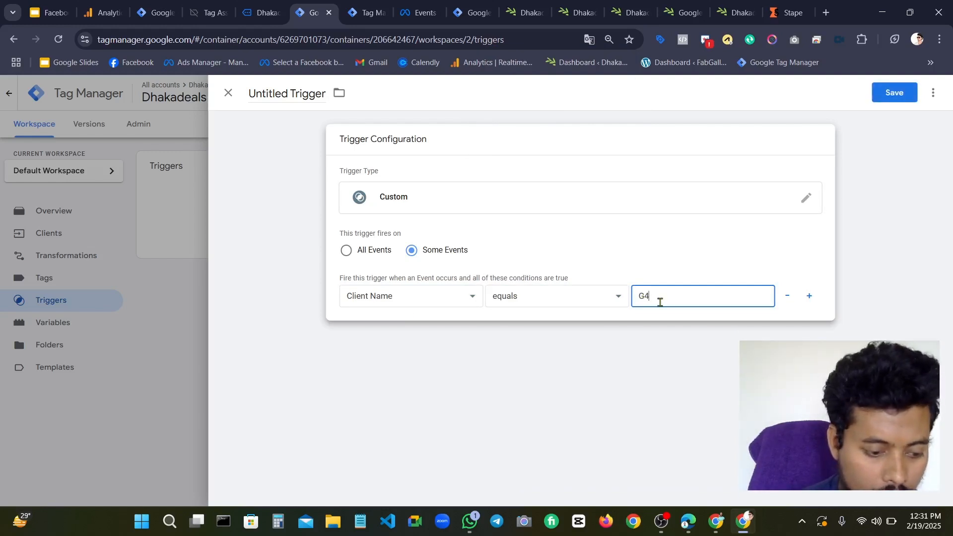
text(4)
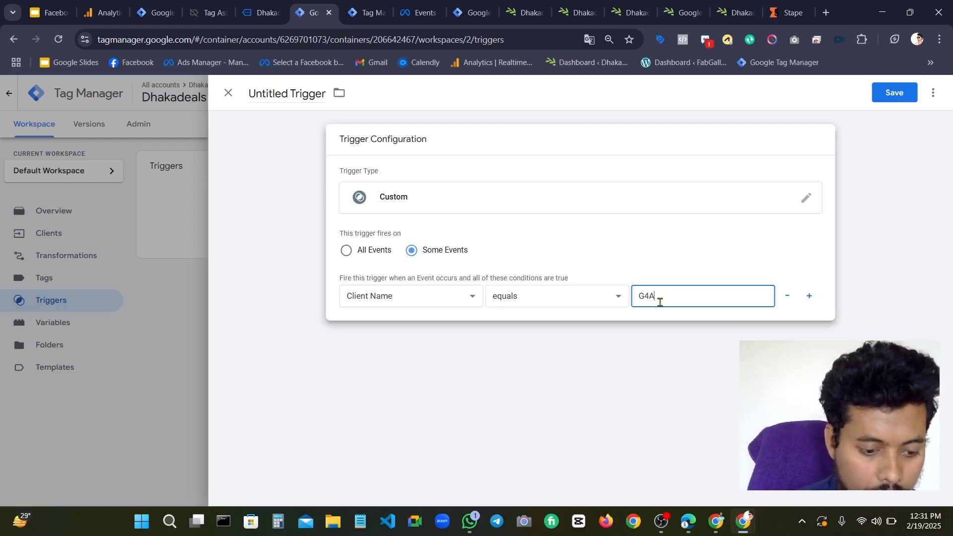
key(BackSpace)
key(BackSpace)
text(a)
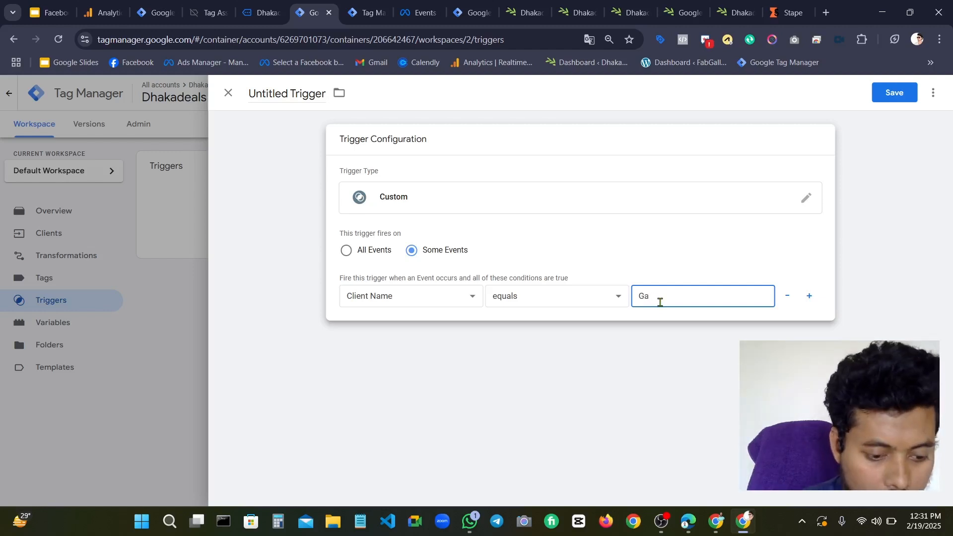
text(S)
key(BackSpace)
text(A4)
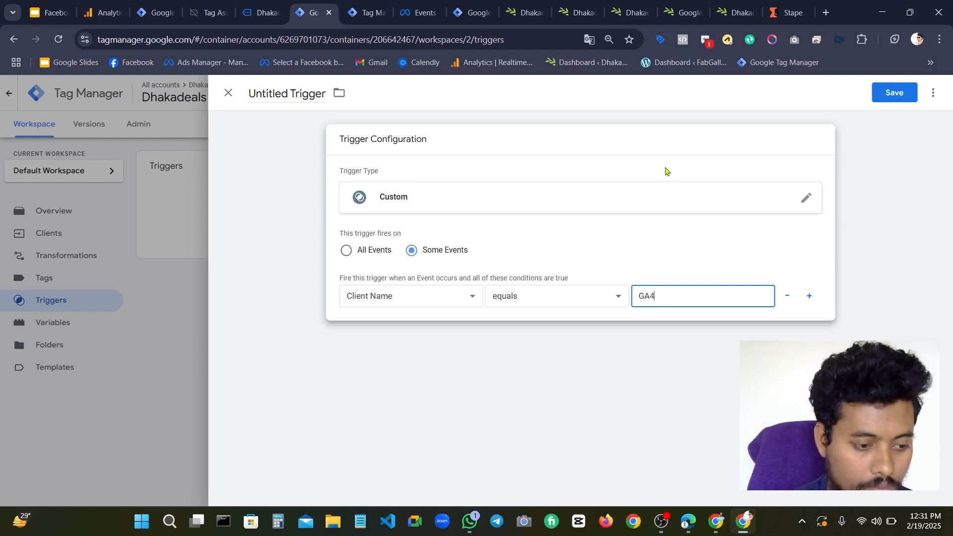
Name the new custom trigger "Client Name - Trigger" and save it
click(292, 92)
key(BackSpace)
key(BackSpace)
key(BackSpace)
key(BackSpace)
key(BackSpace)
key(BackSpace)
key(BackSpace)
key(BackSpace)
key(BackSpace)
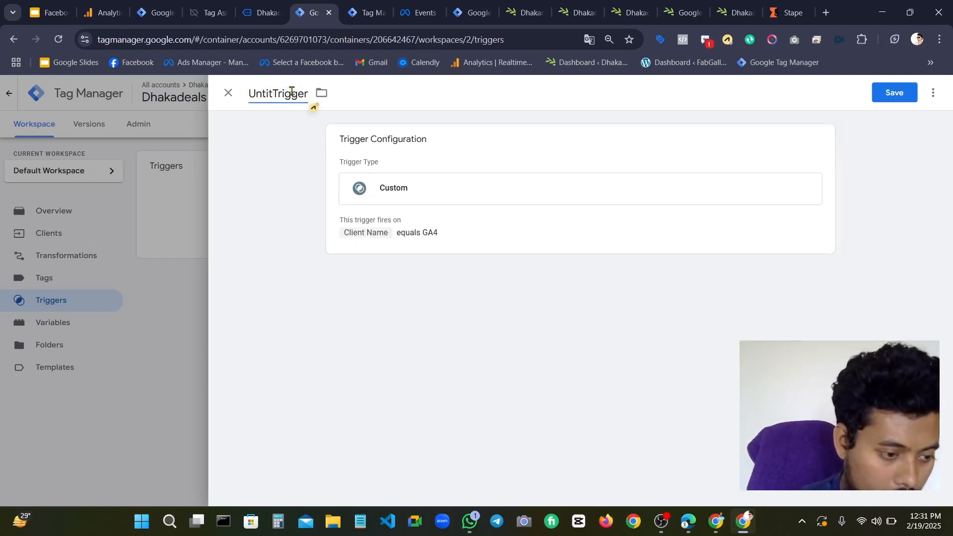
text(Clien)
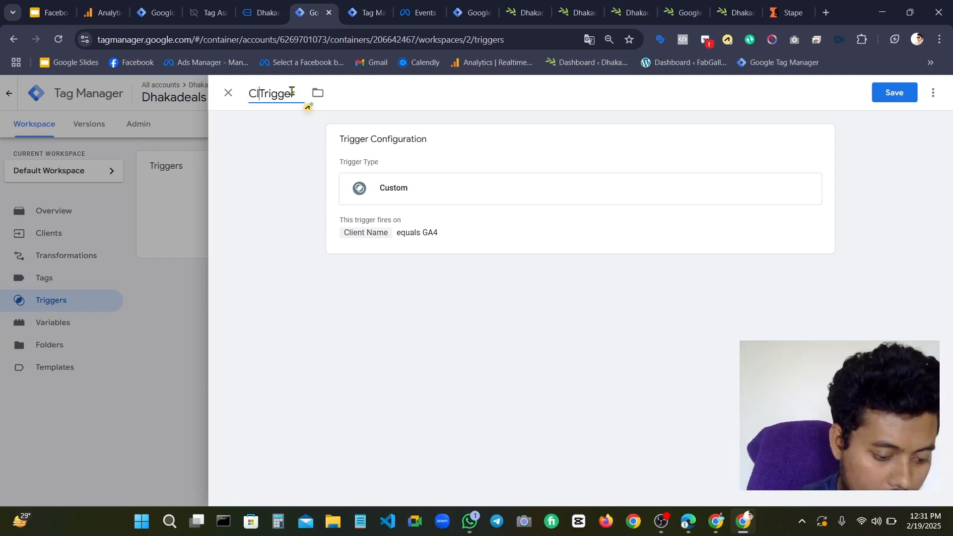
text(t Nam)
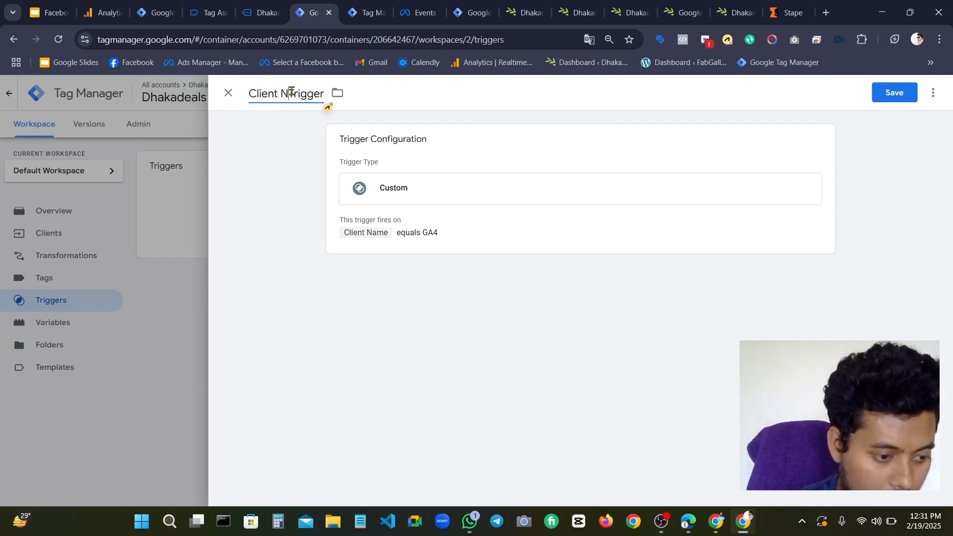
key(BackSpace)
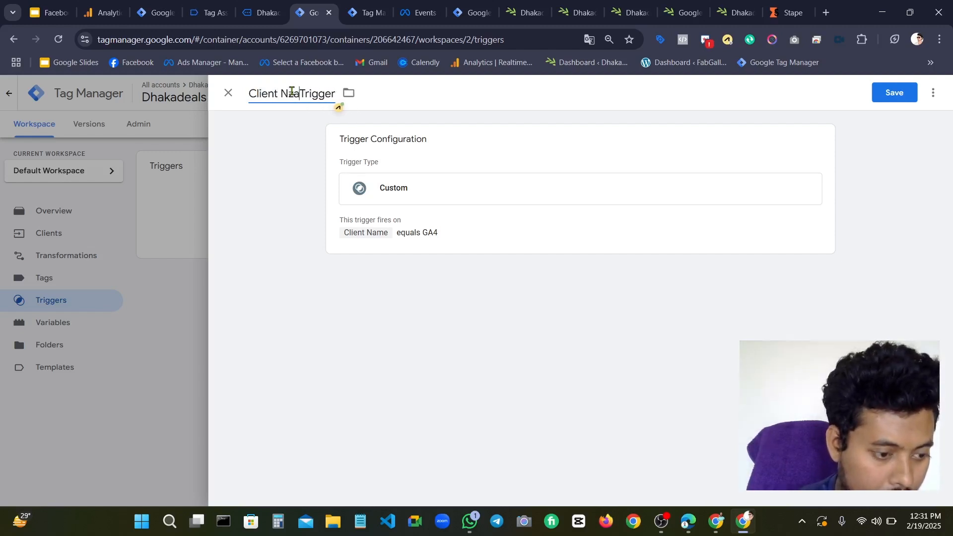
key(BackSpace)
text(ame)
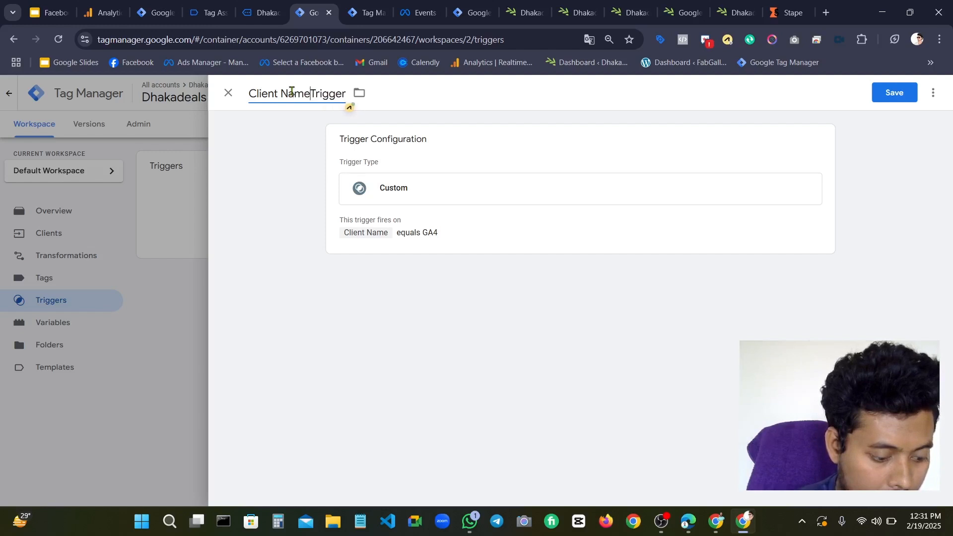
text( - Ga)
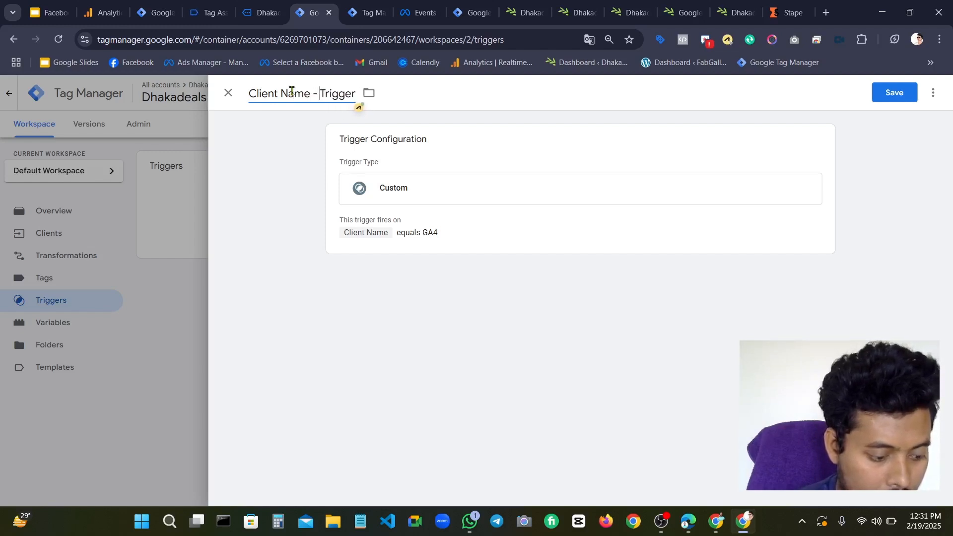
key(BackSpace)
key(BackSpace)
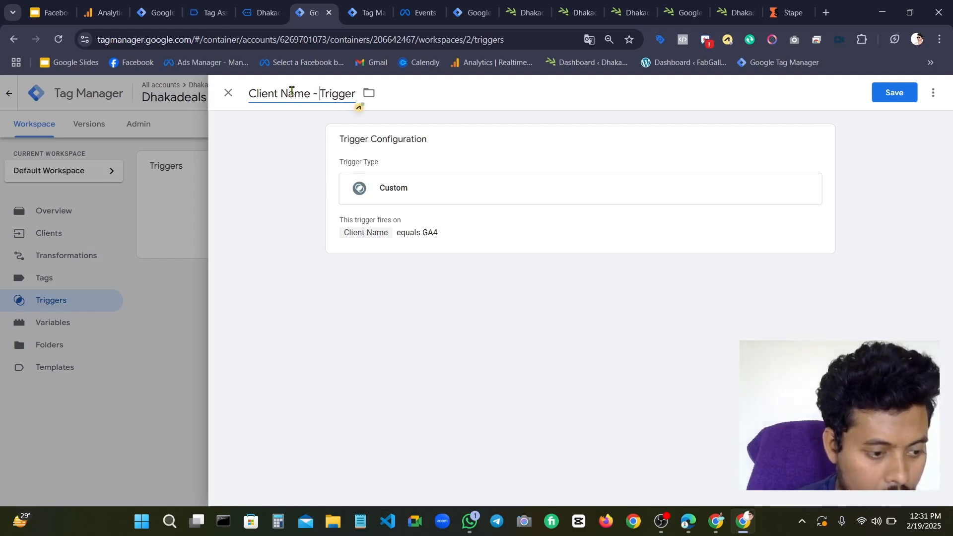
click(888, 97)
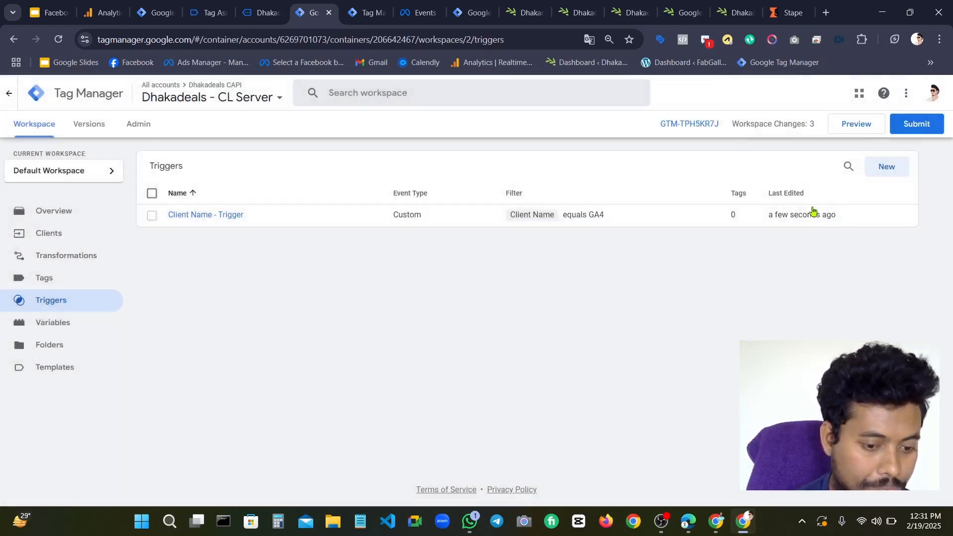
Create a new tag in the server container using the Conversions API Tag type by facebookincubator
click(59, 284)
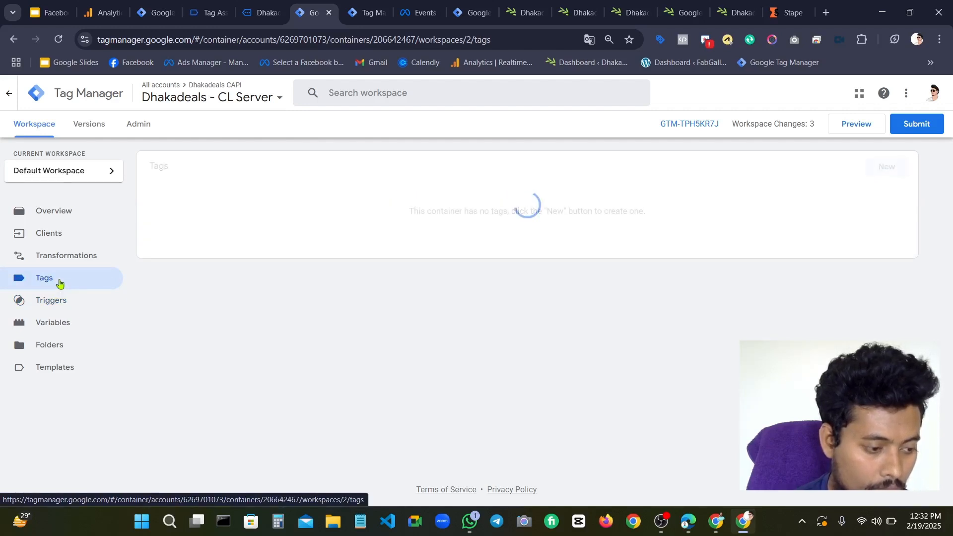
click(882, 168)
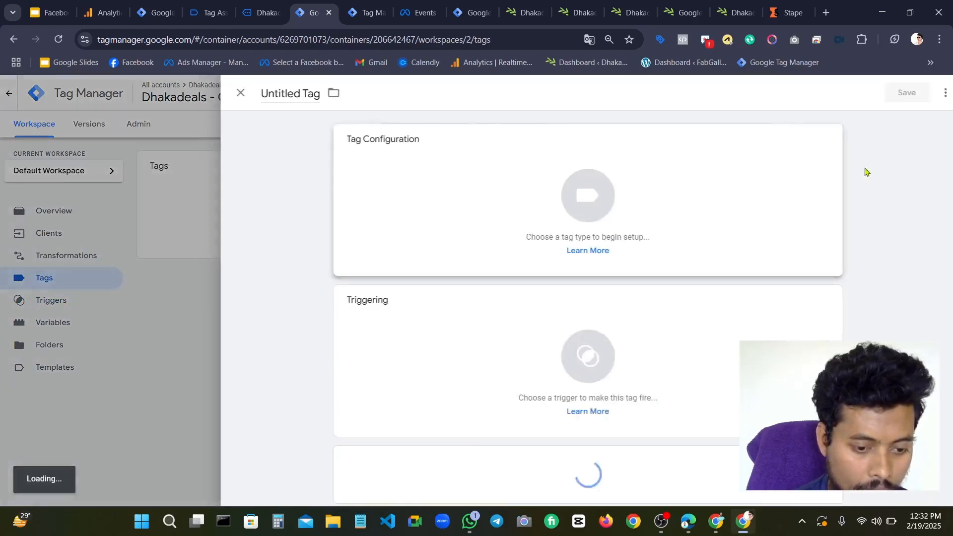
click(624, 228)
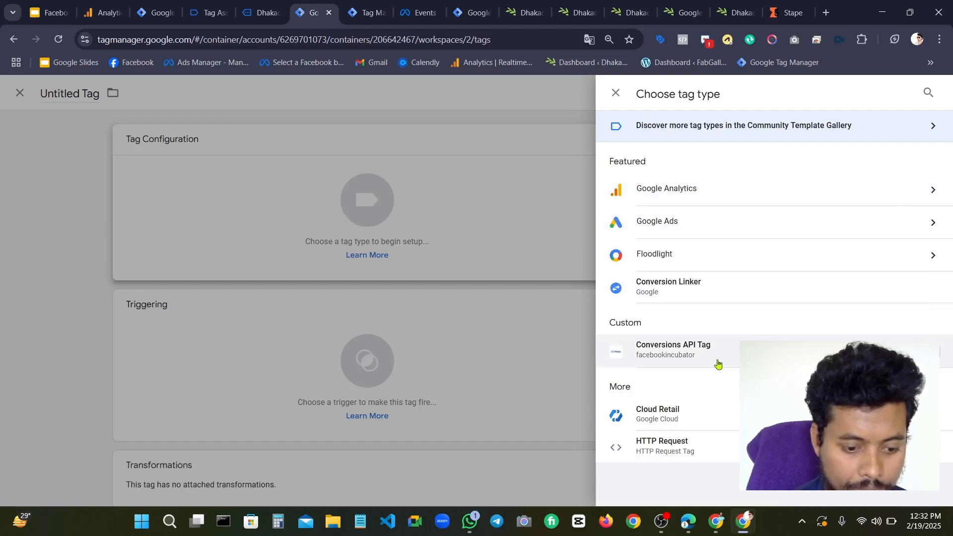
click(716, 354)
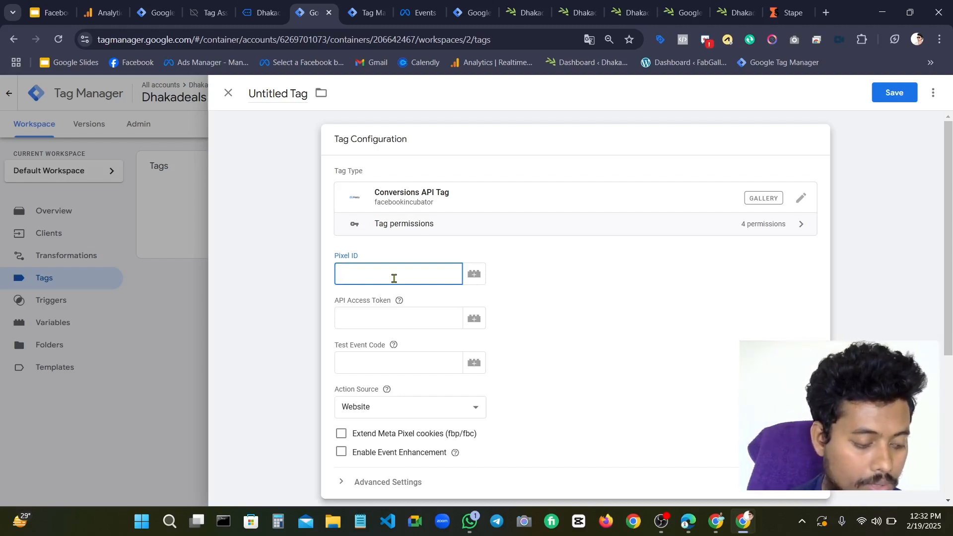
Fill in the tag's Pixel ID with the dhakadeals.xyz dataset ID from the clipboard history
key(super+v)
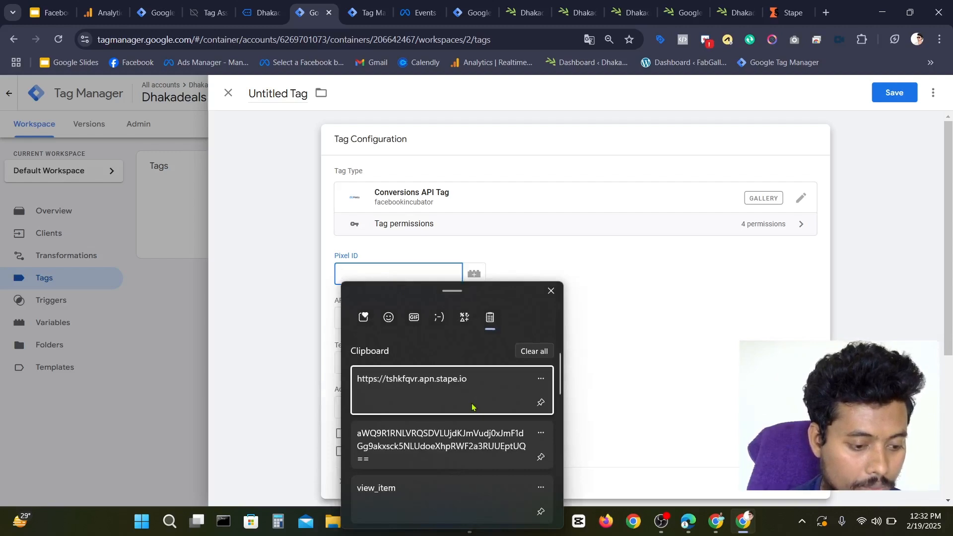
scroll(448, 406, down, 2)
scroll(449, 406, up, 3)
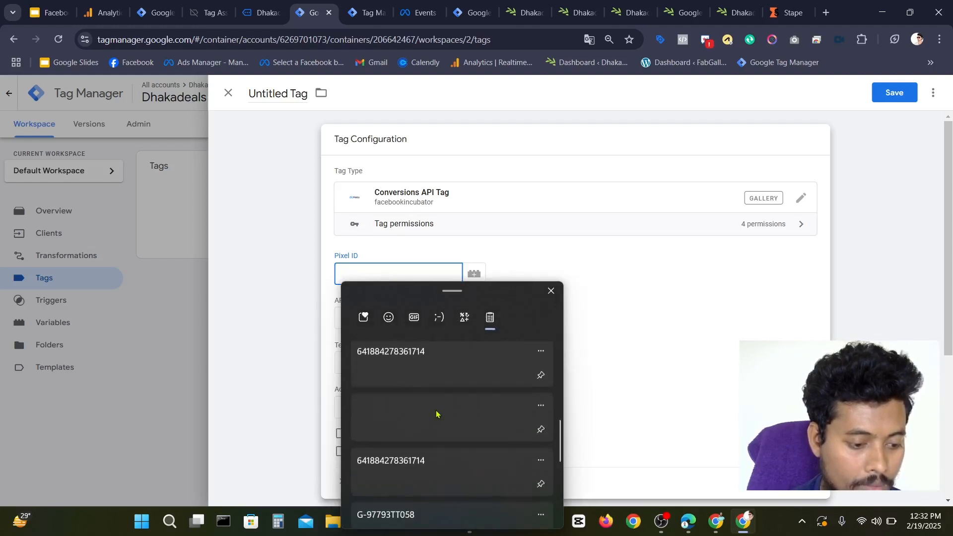
click(430, 362)
Generate a Conversions API access token in the dhakadeals.xyz settings in Meta Events Manager and paste it into the Tag Manager tag's API Access Token
click(405, 324)
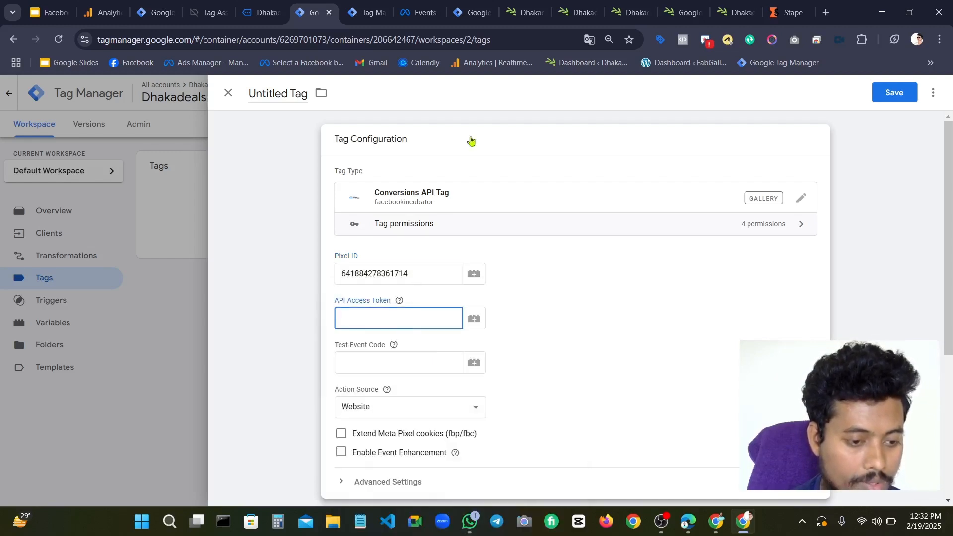
click(420, 14)
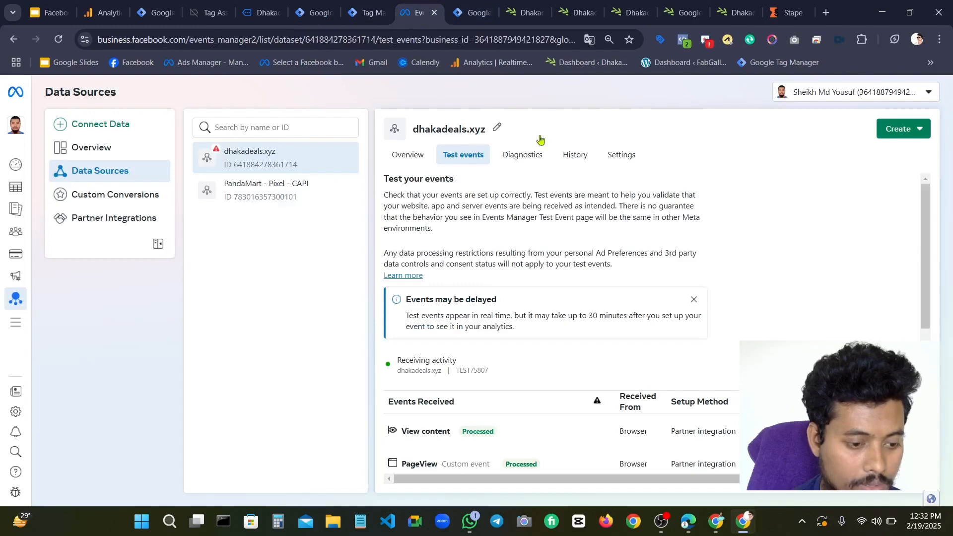
click(636, 157)
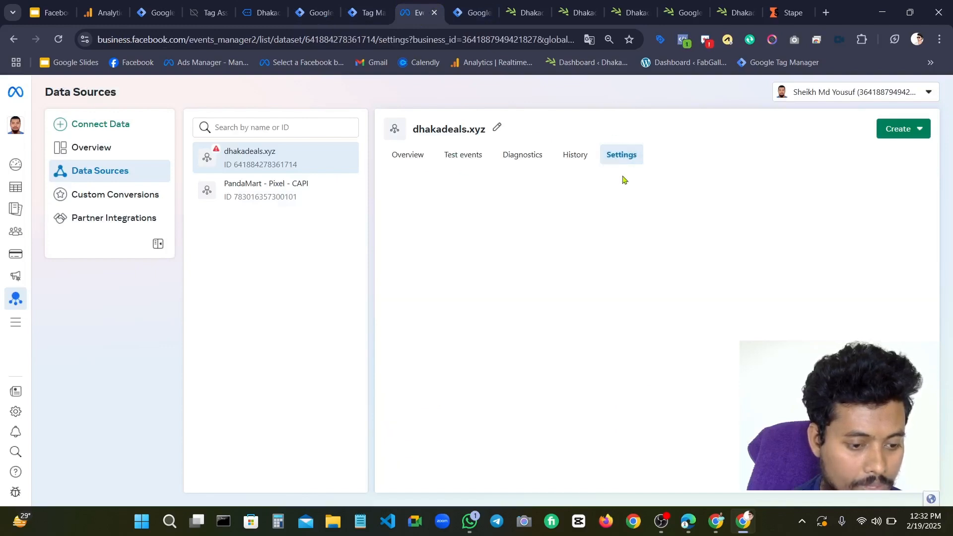
scroll(487, 332, down, 15)
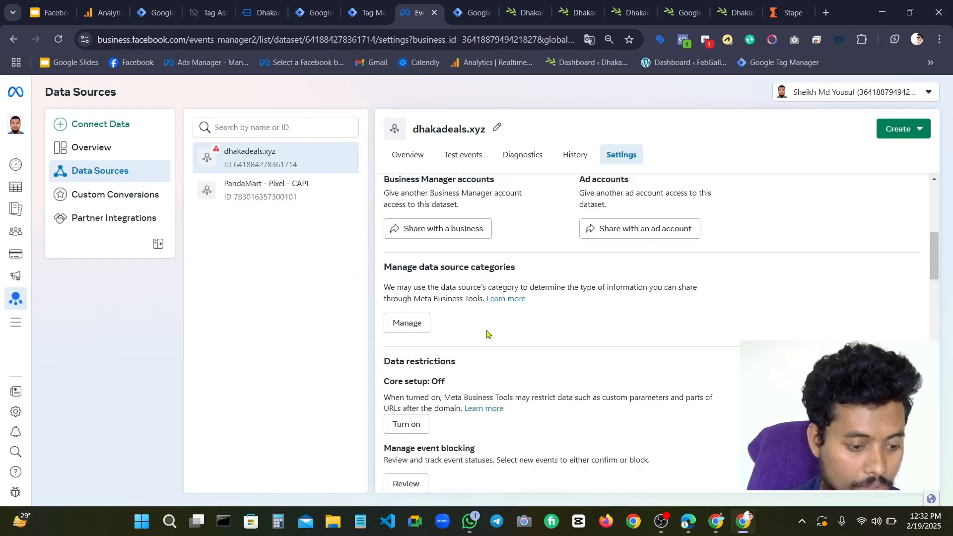
scroll(469, 325, down, 6)
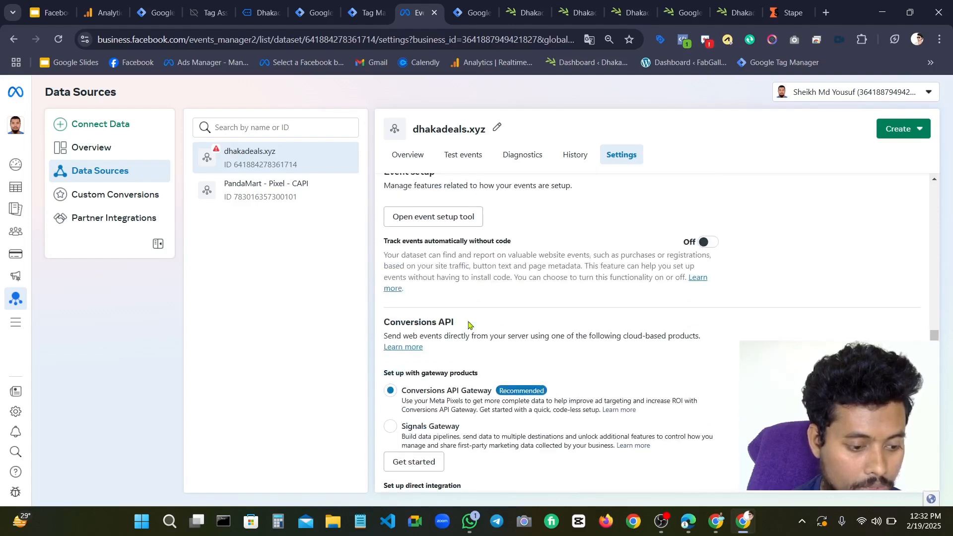
click(416, 363)
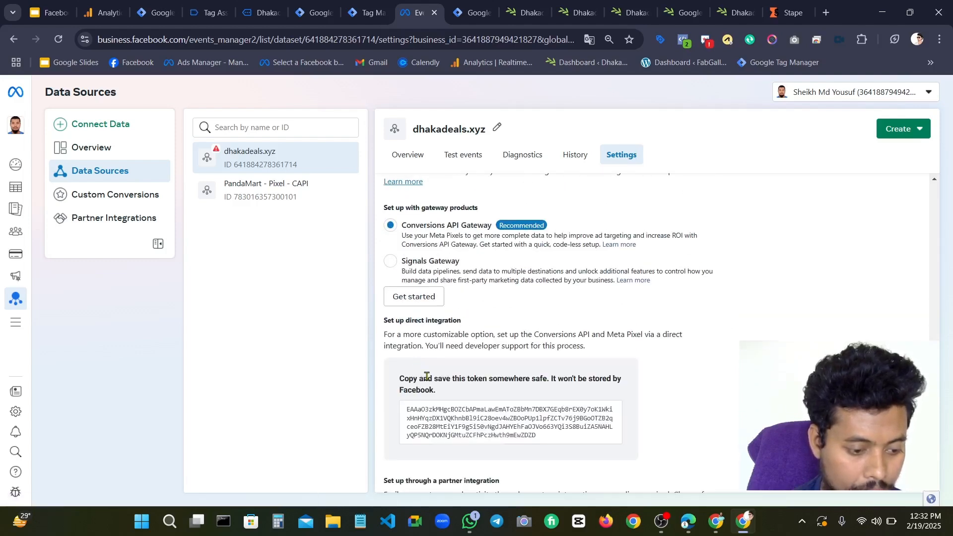
click(484, 423)
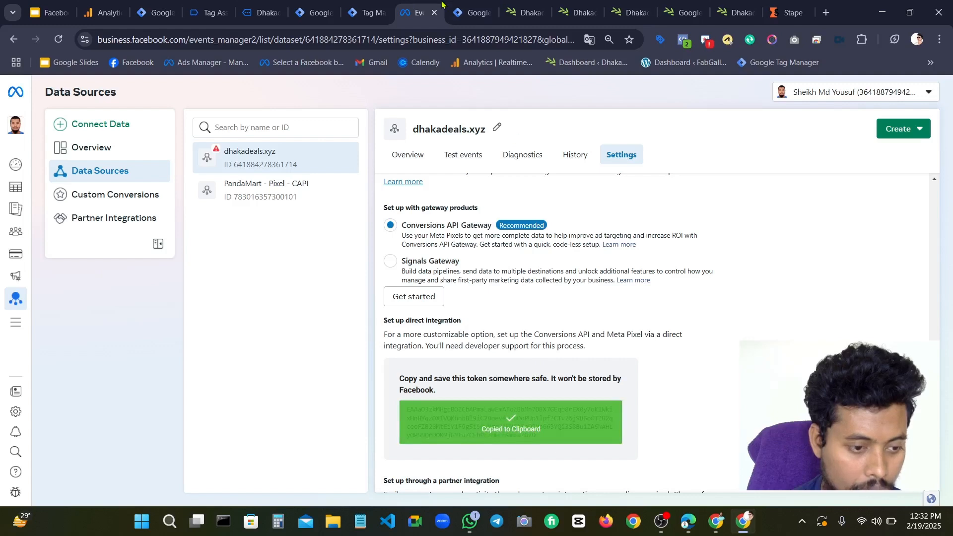
click(309, 13)
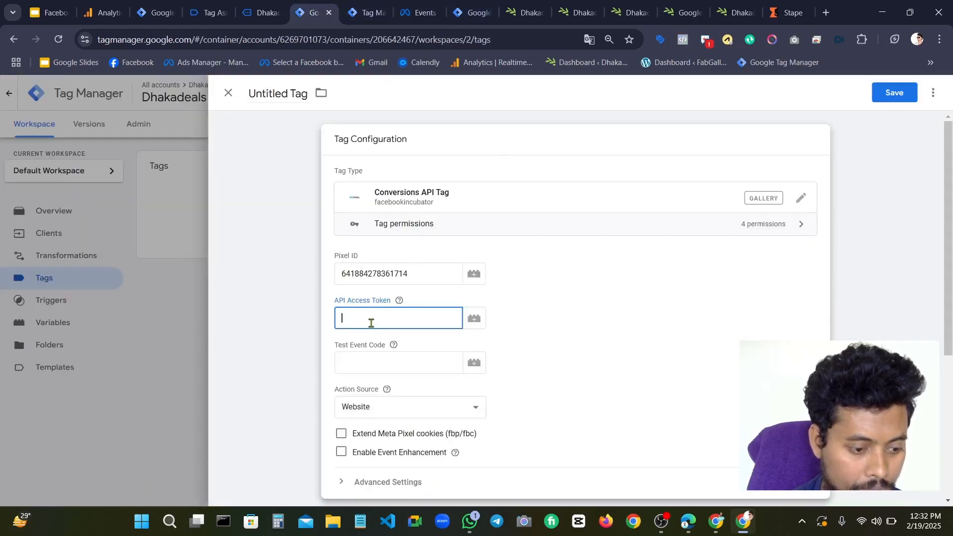
key(ctrl+v)
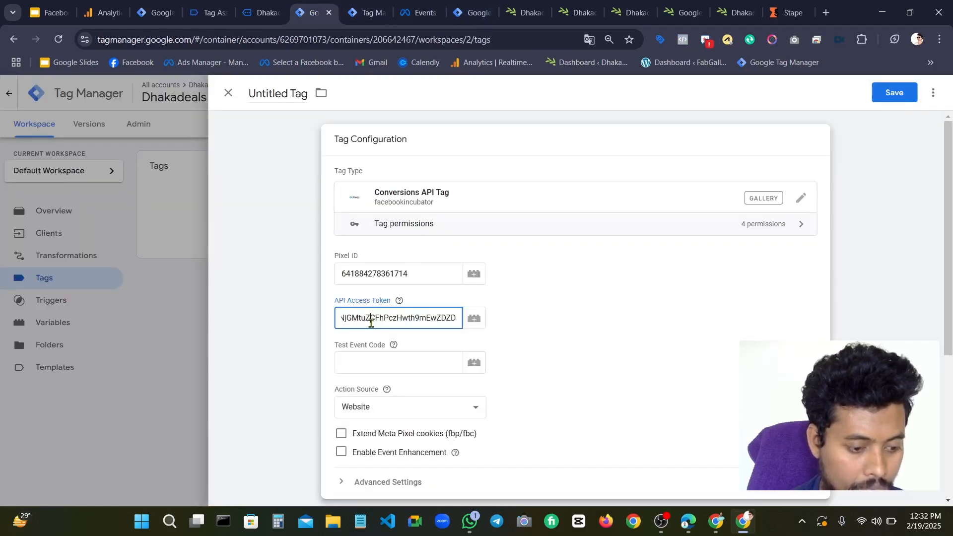
Copy the test event code TEST16361 from the dhakadeals.xyz test events in Meta Events Manager into the Tag Manager tag's Test Event Code
click(350, 361)
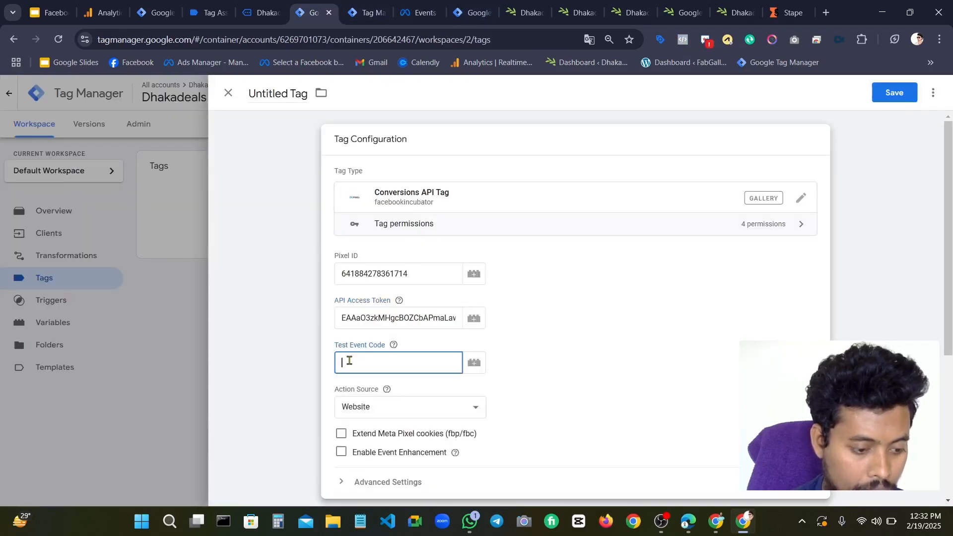
click(419, 12)
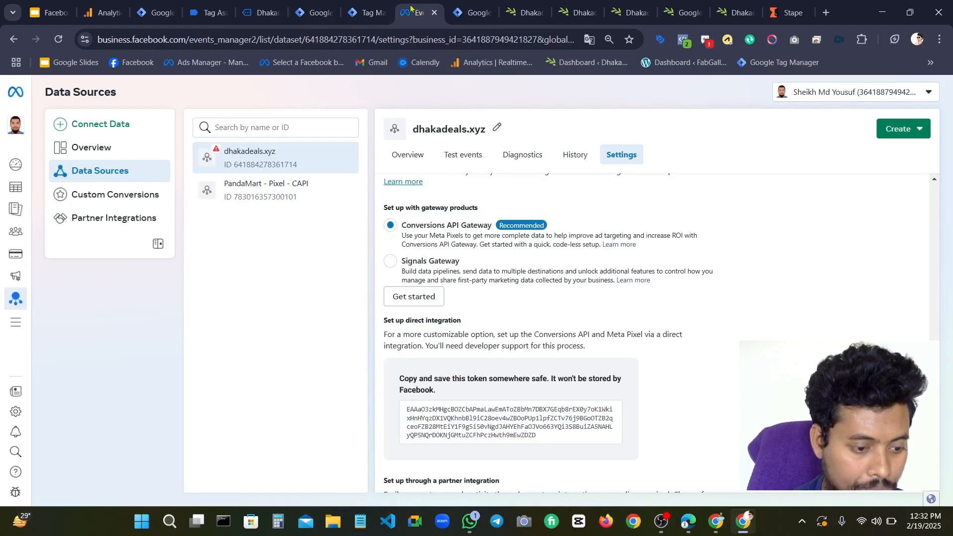
click(457, 154)
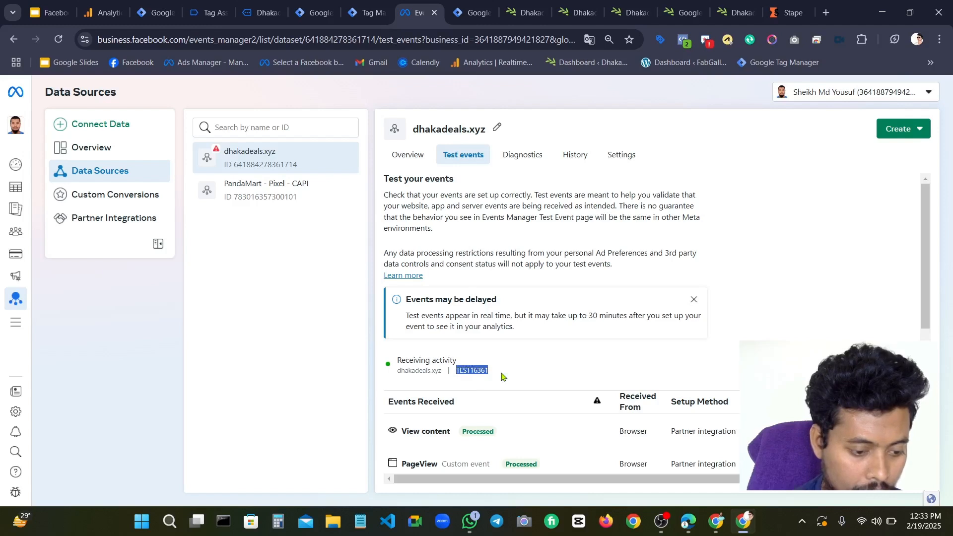
click(367, 6)
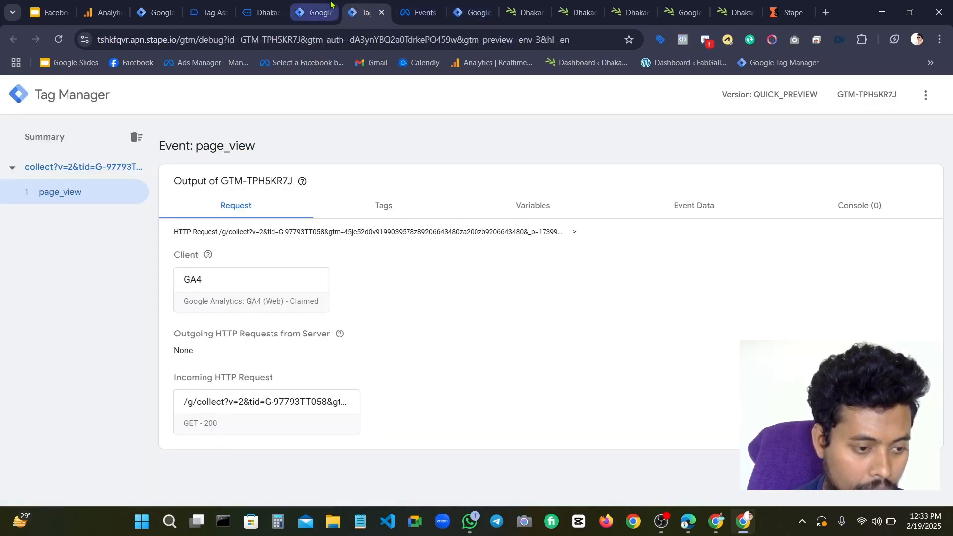
click(315, 12)
click(355, 363)
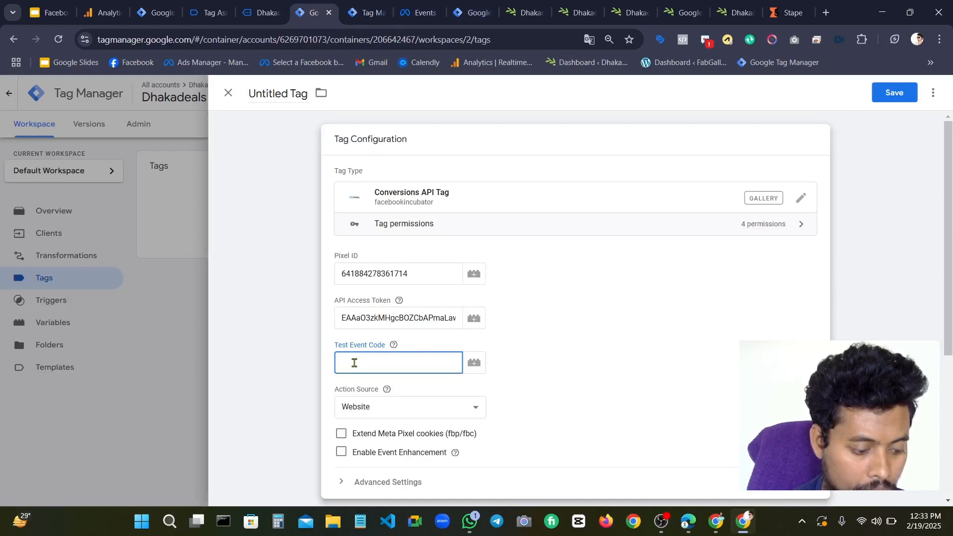
key(ctrl+v)
Set the tag's action source to Website and enable Extend Meta Pixel cookies (fbp/fbc) and Event Enhancement
scroll(390, 382, down, 3)
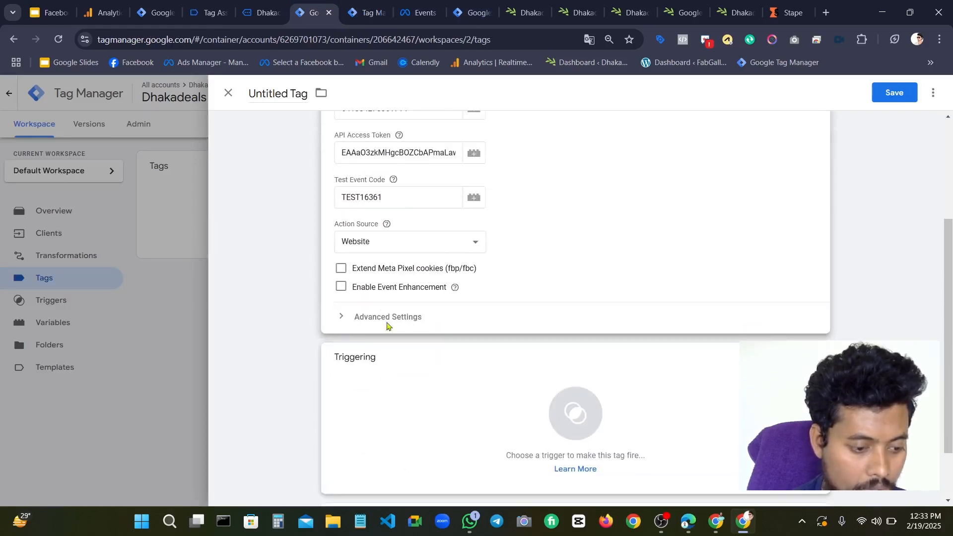
click(399, 243)
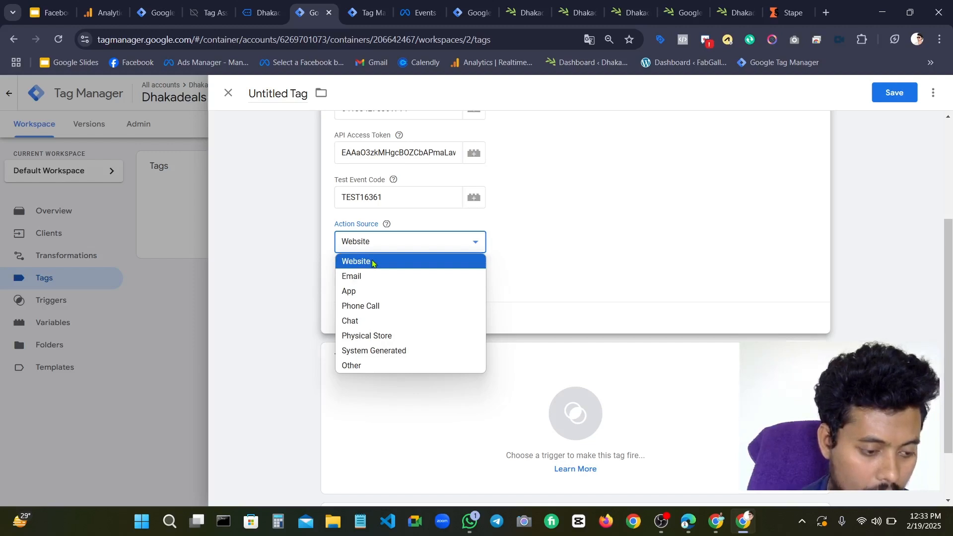
click(373, 263)
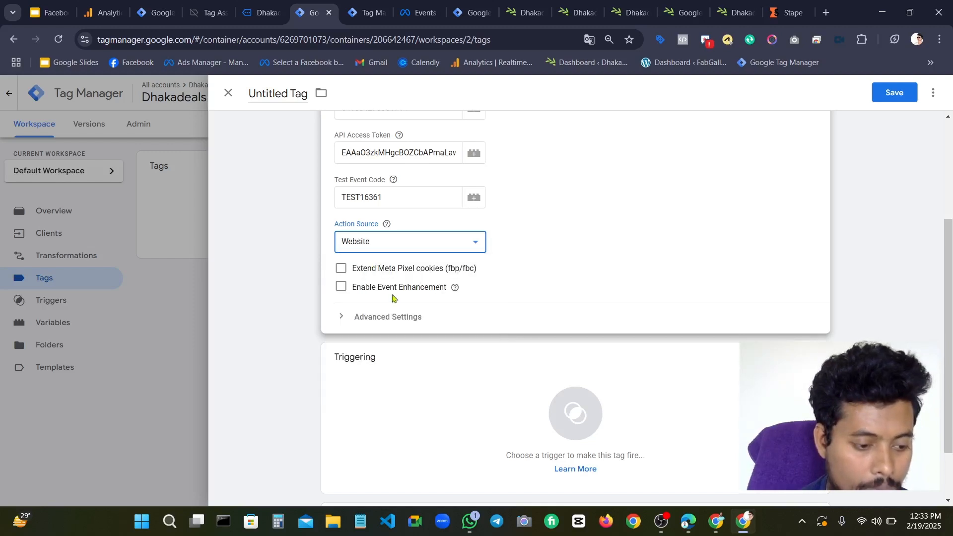
click(342, 268)
click(341, 287)
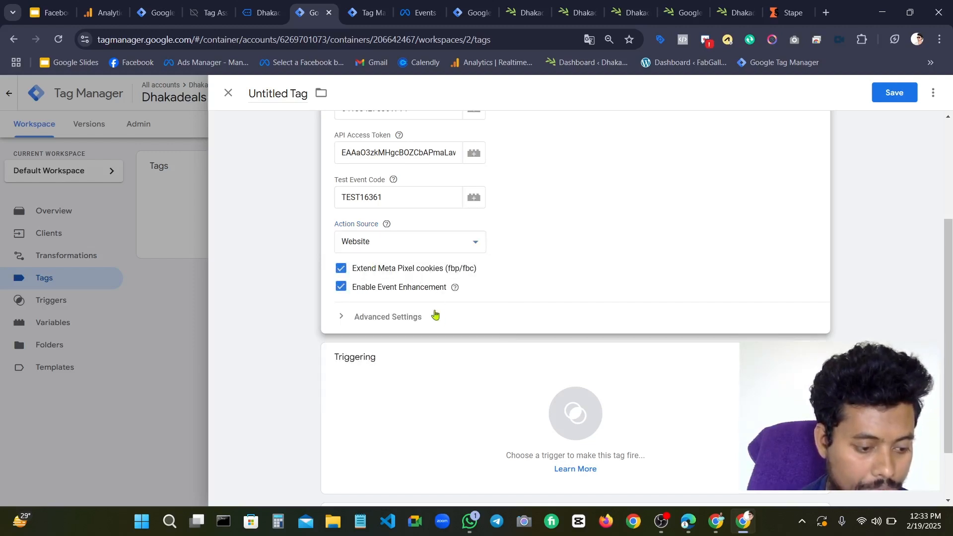
Assign "Client Name - Trigger" as the firing trigger of the Conversions API tag
scroll(482, 377, down, 2)
click(482, 377)
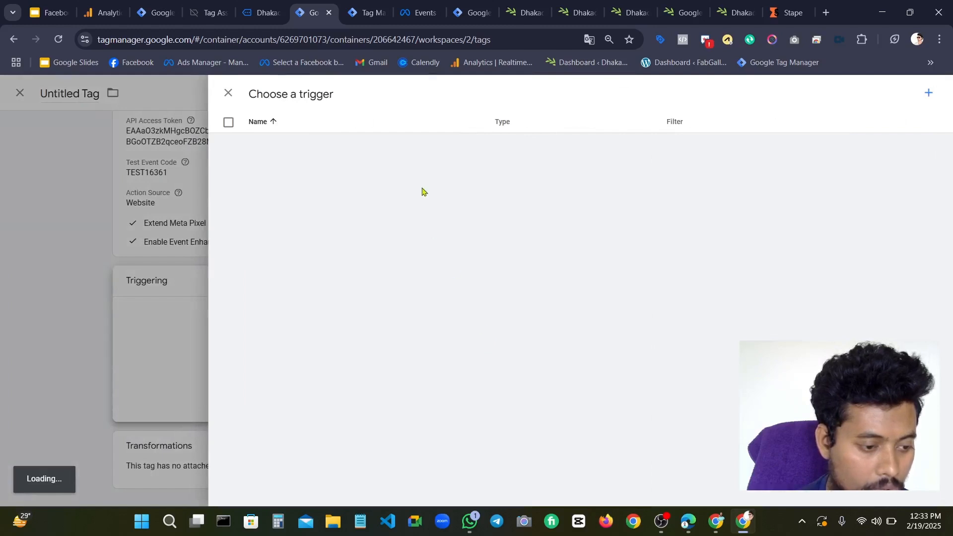
click(316, 170)
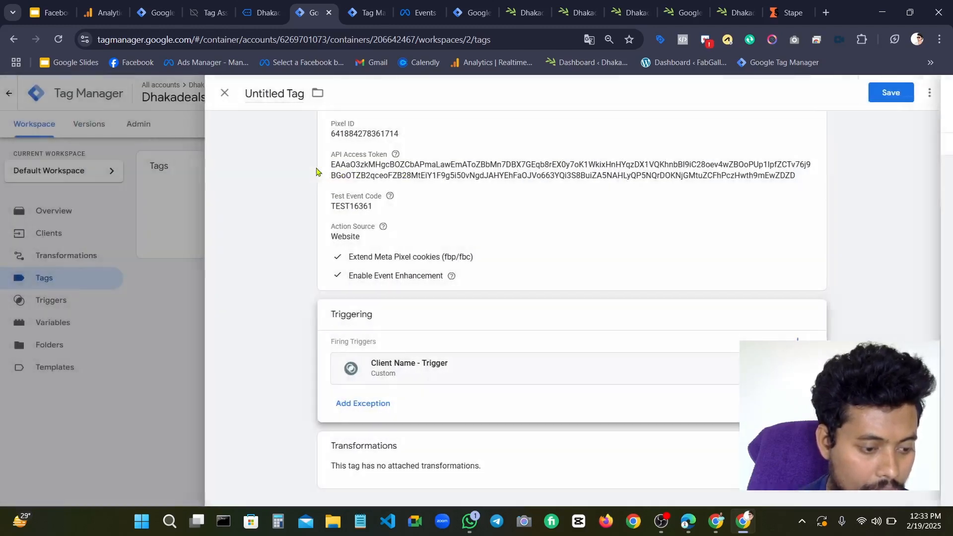
scroll(436, 177, up, 3)
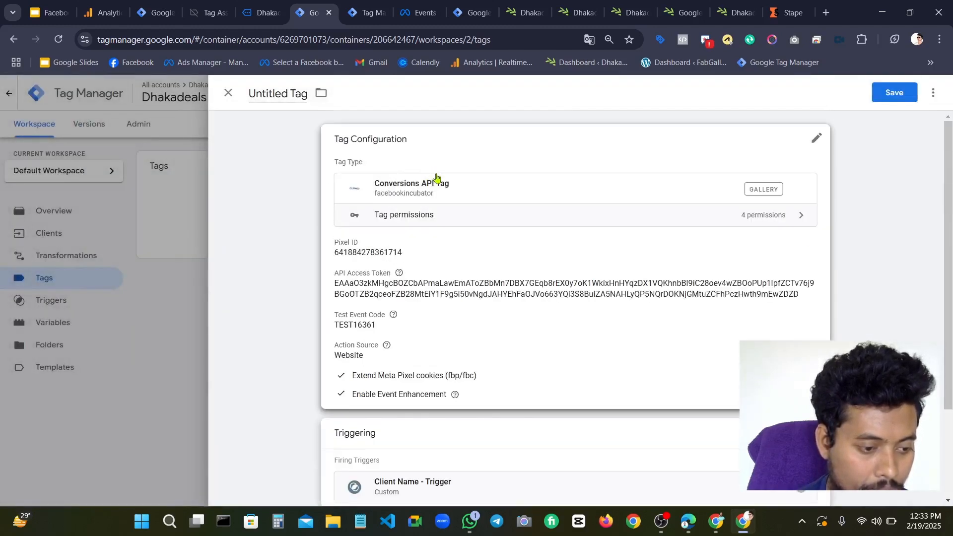
Shorten the untitled Conversions API tag's name to "Tag" and save the tag
click(291, 97)
key(BackSpace)
key(BackSpace)
key(BackSpace)
key(BackSpace)
key(BackSpace)
key(BackSpace)
key(BackSpace)
key(BackSpace)
key(BackSpace)
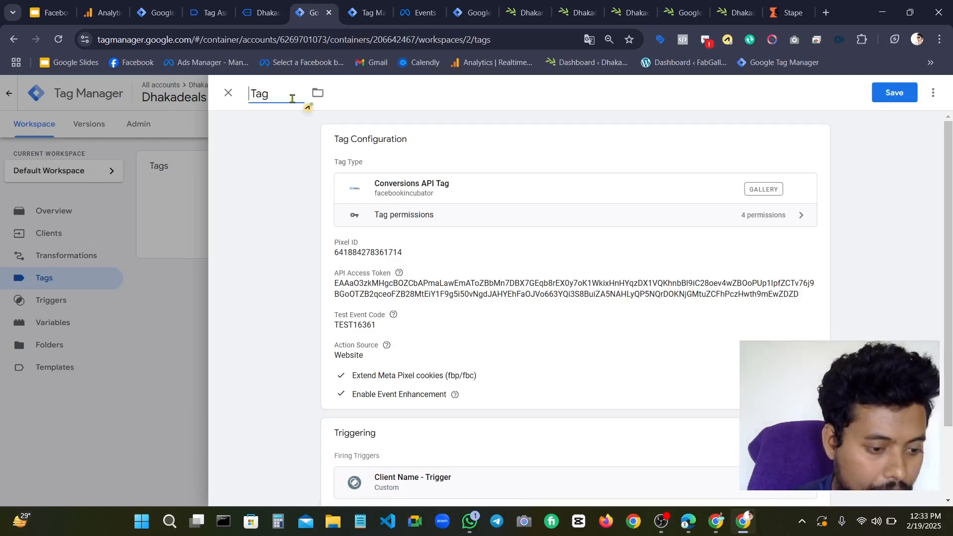
click(894, 92)
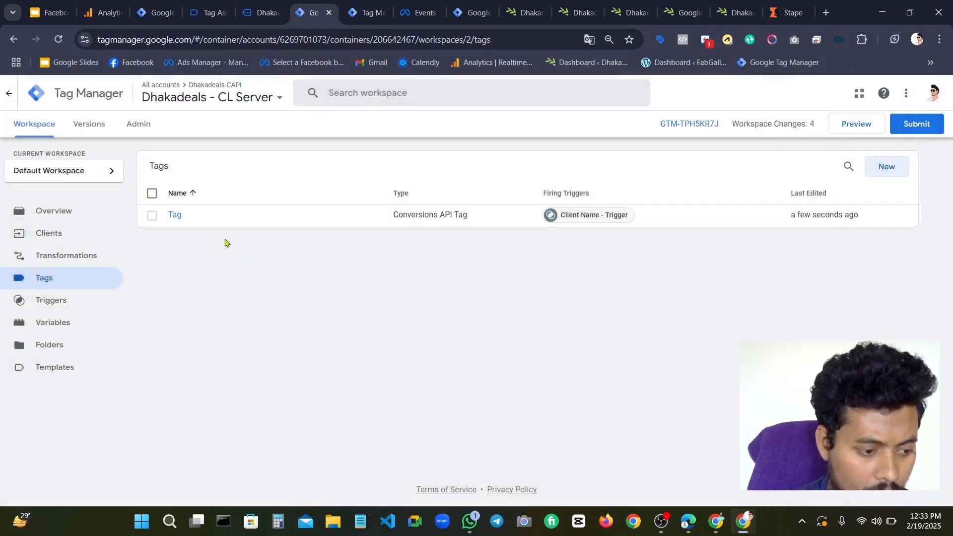
Reopen the saved Conversions API tag, rename it "CAPI - Tag" and save it
click(180, 226)
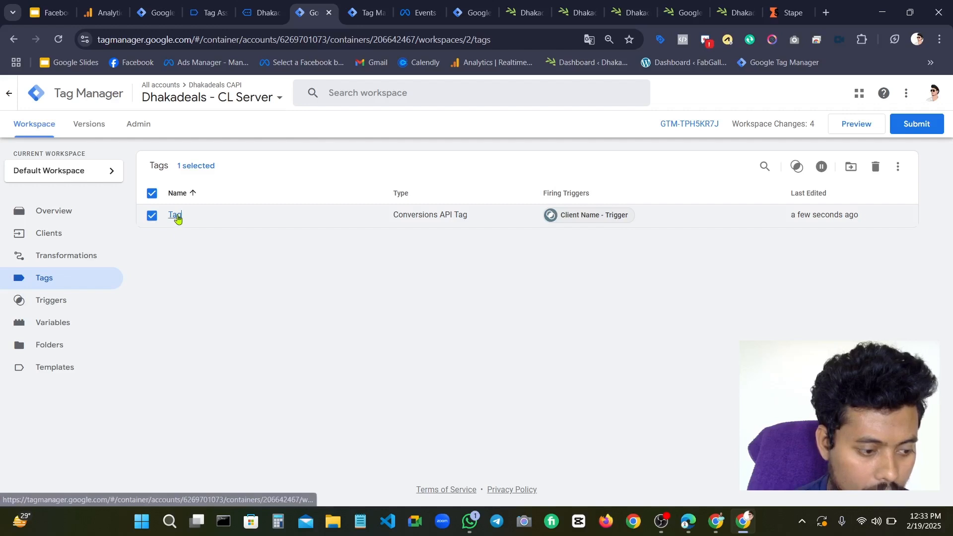
click(175, 217)
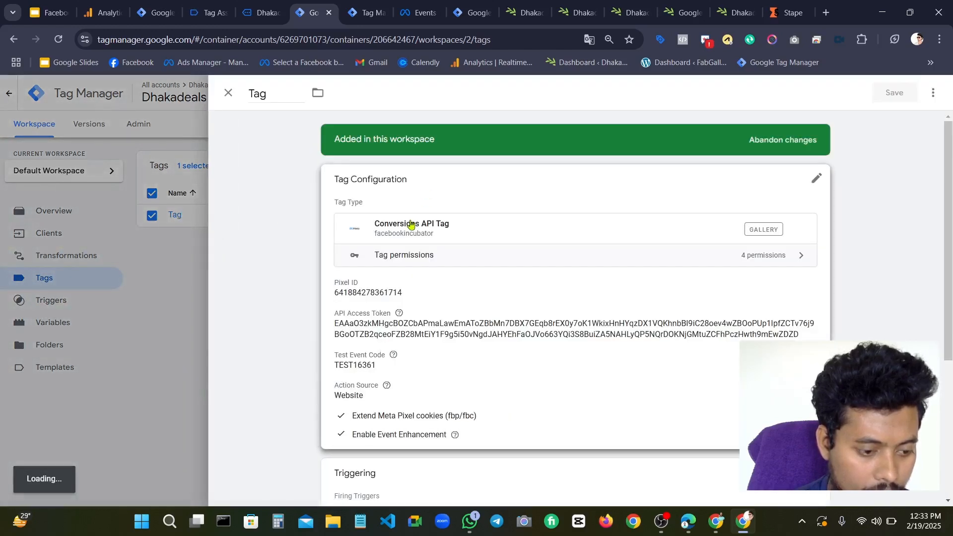
click(249, 97)
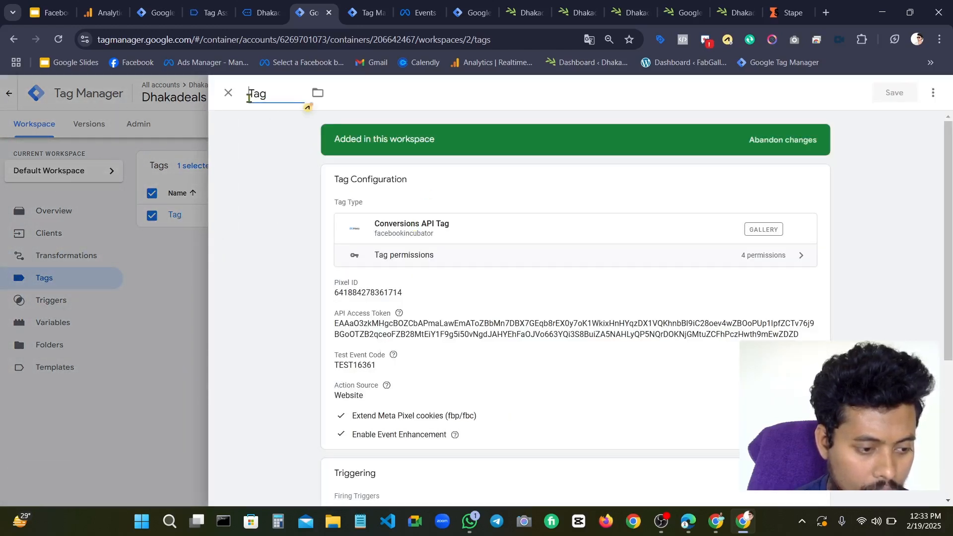
text(CAP)
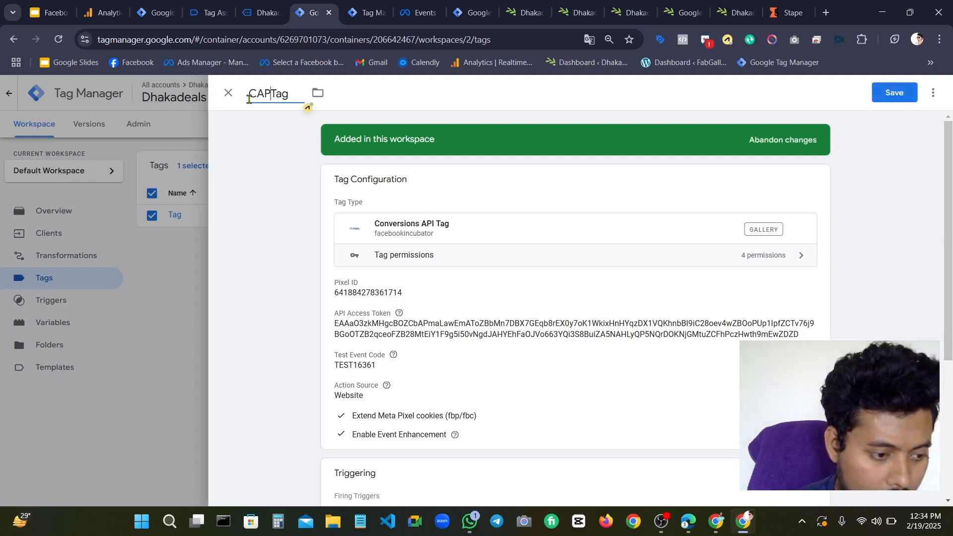
text(I -)
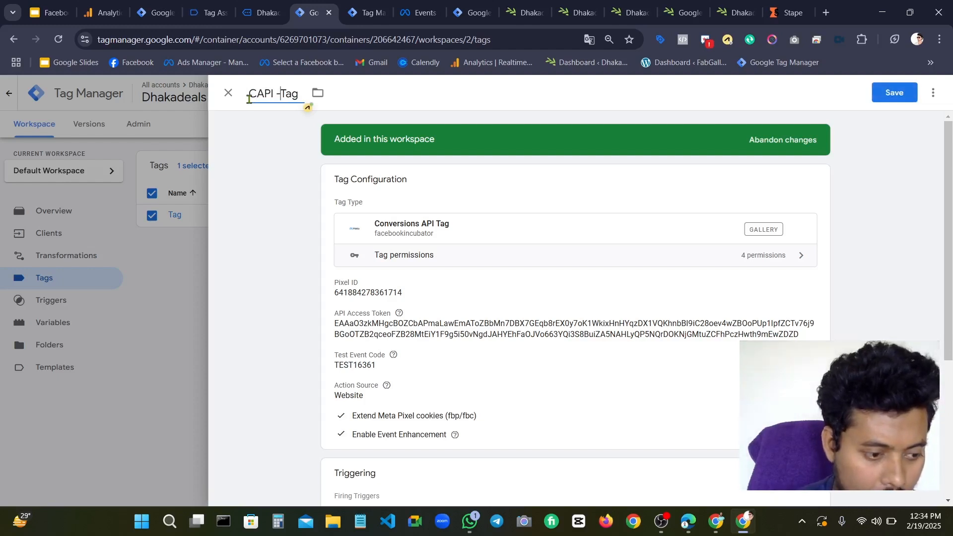
click(896, 91)
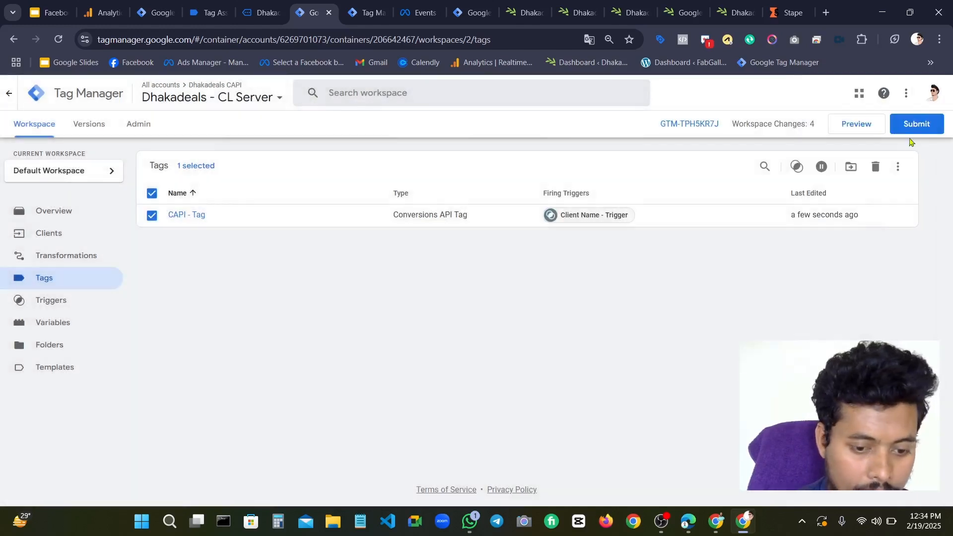
Publish the workspace changes as a new container version without a version name or description, and close the version summary
click(910, 124)
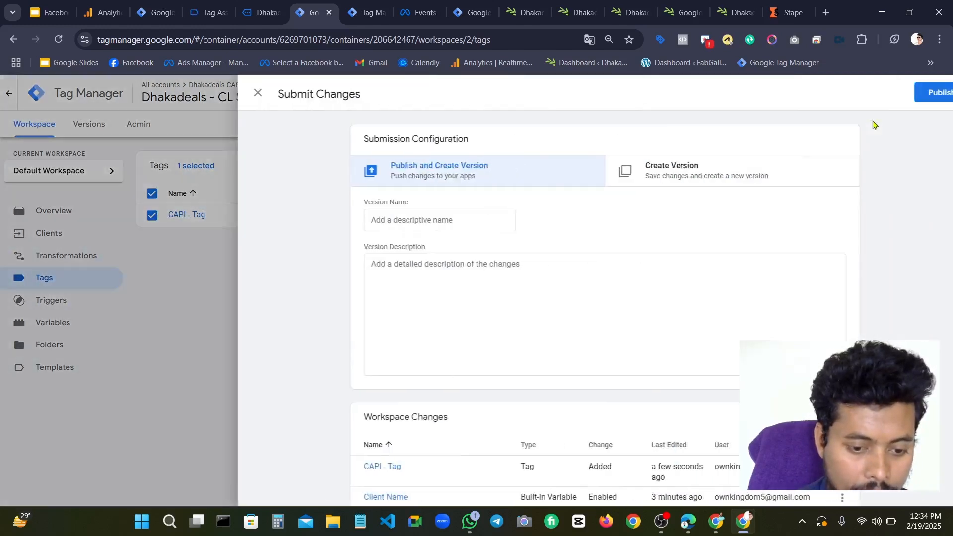
click(916, 94)
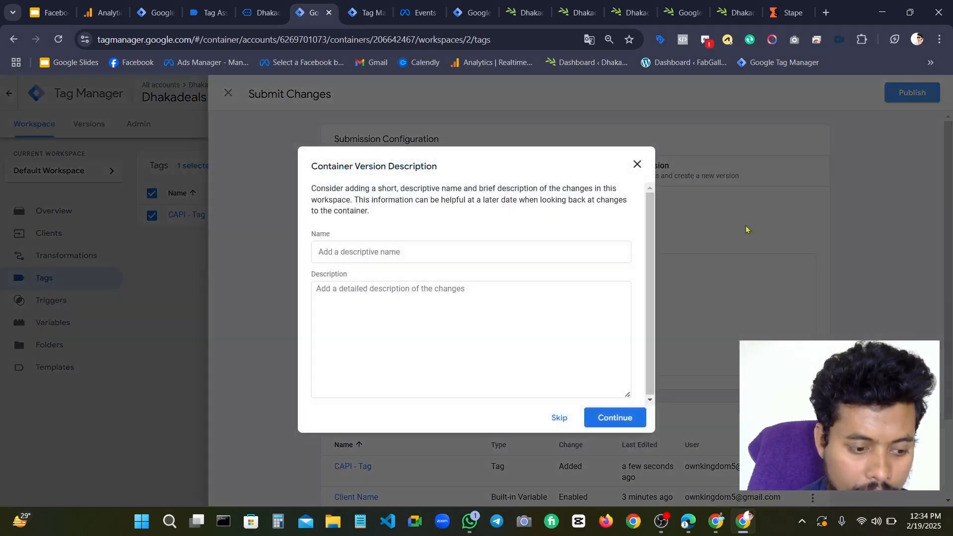
click(623, 418)
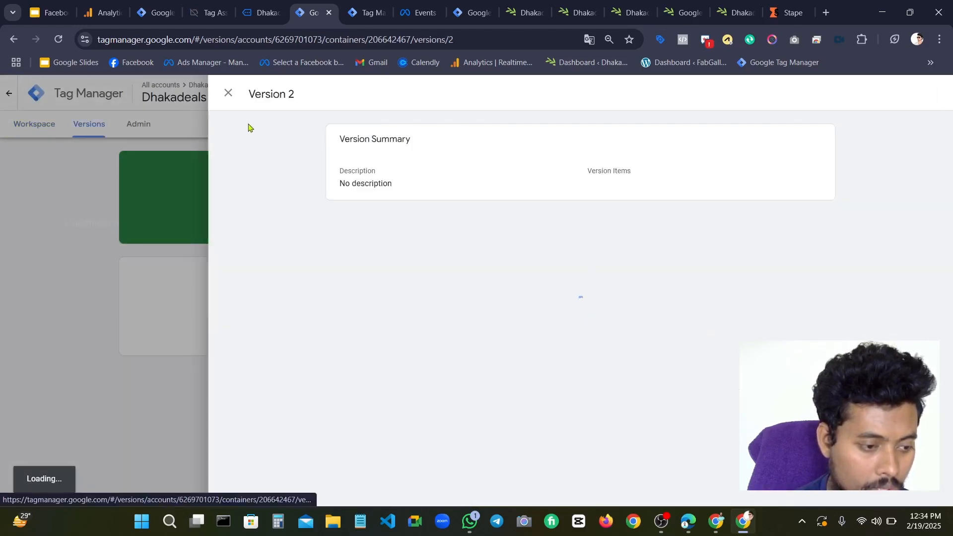
click(228, 92)
Start preview mode for the Dhakadeals server container from its workspace and look at the open dhakadeals.xyz storefront
click(34, 124)
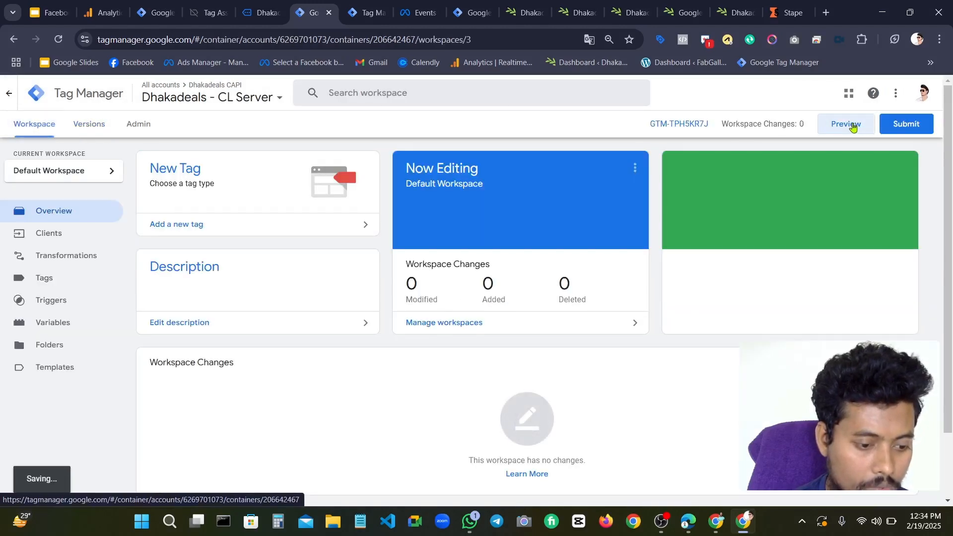
click(846, 124)
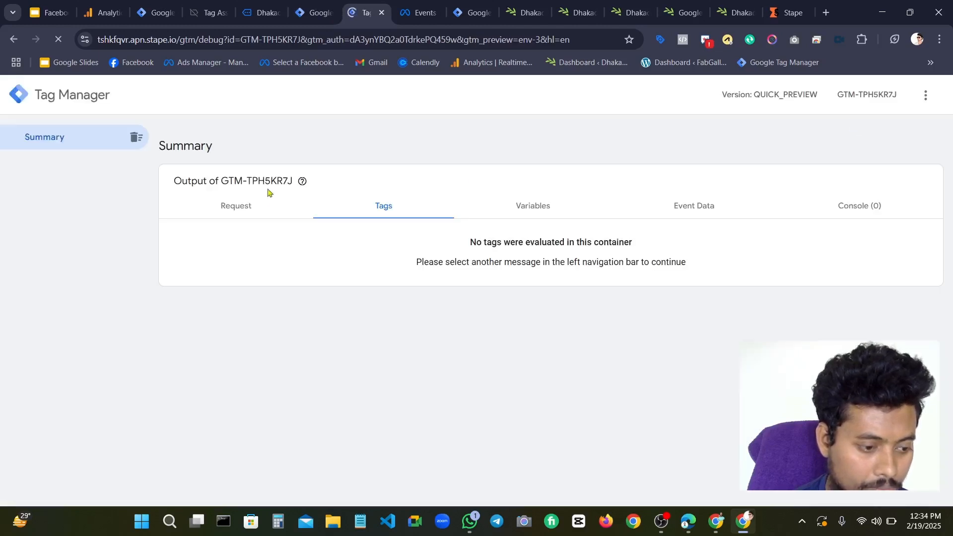
click(270, 10)
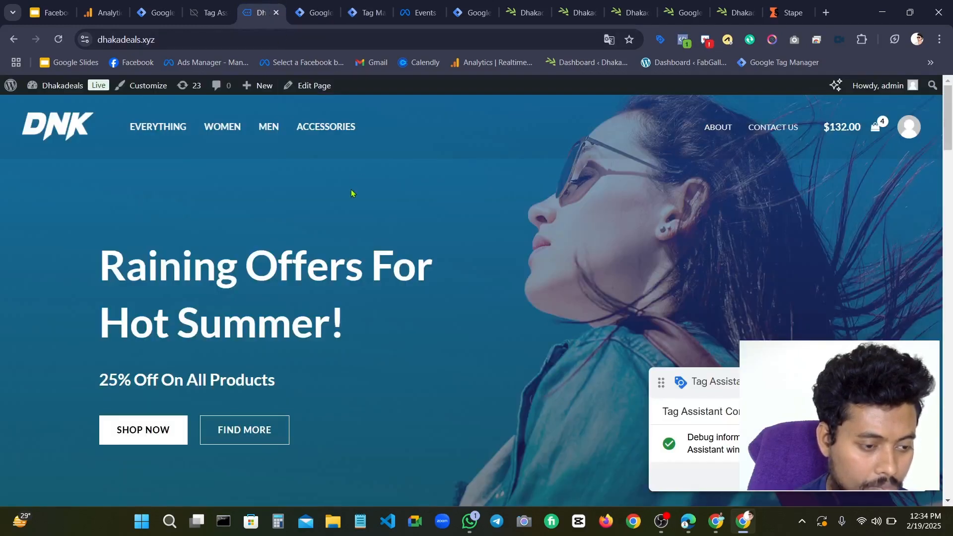
Clear the recorded activity on the dhakadeals.xyz test events page in Meta Events Manager
click(419, 12)
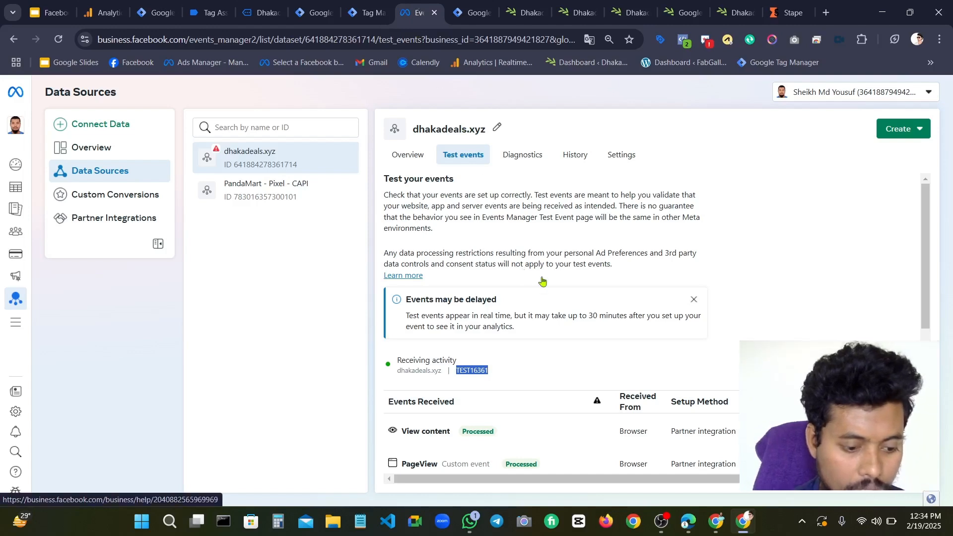
scroll(892, 225, down, 5)
scroll(892, 225, up, 5)
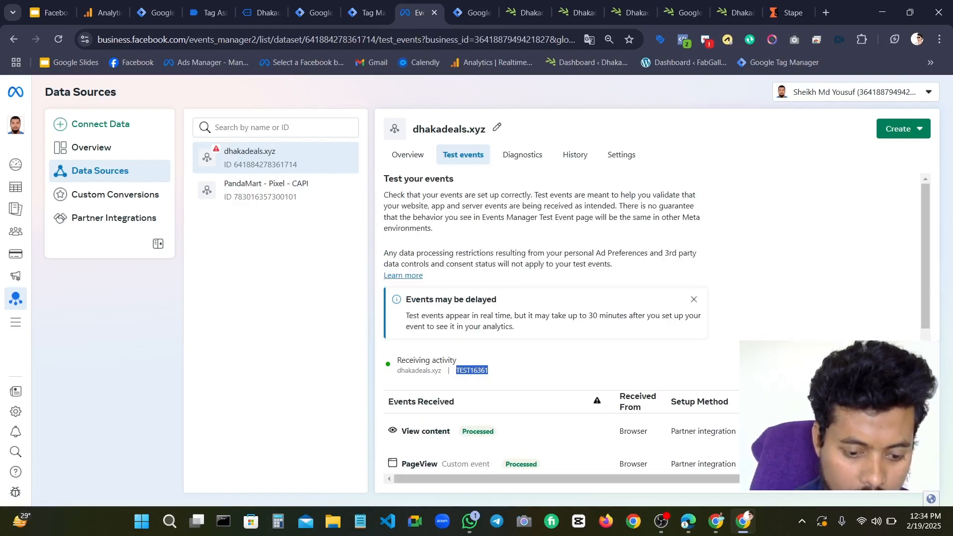
click(892, 366)
click(609, 270)
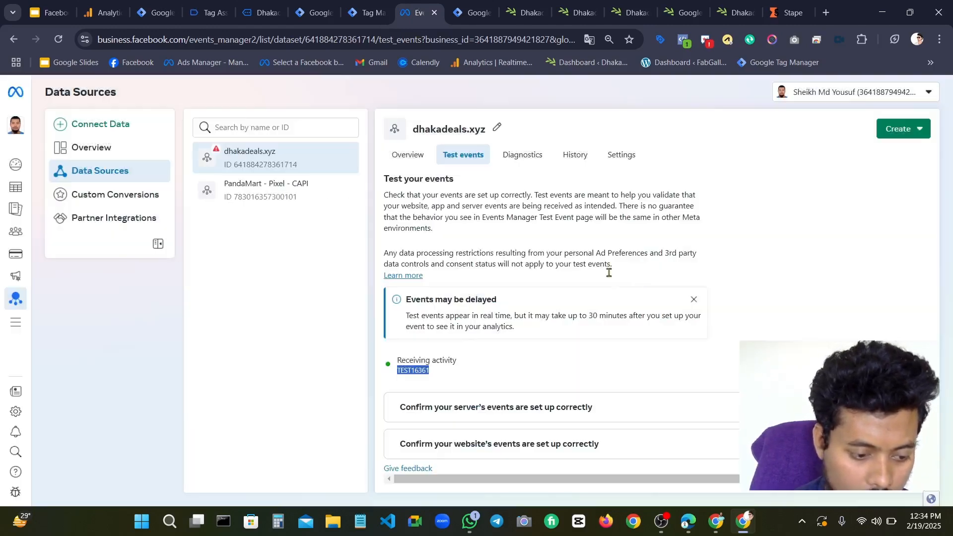
Launch the website event test for dhakadeals.xyz from the test events page, let the site load, and check the events received
click(588, 458)
scroll(542, 394, down, 3)
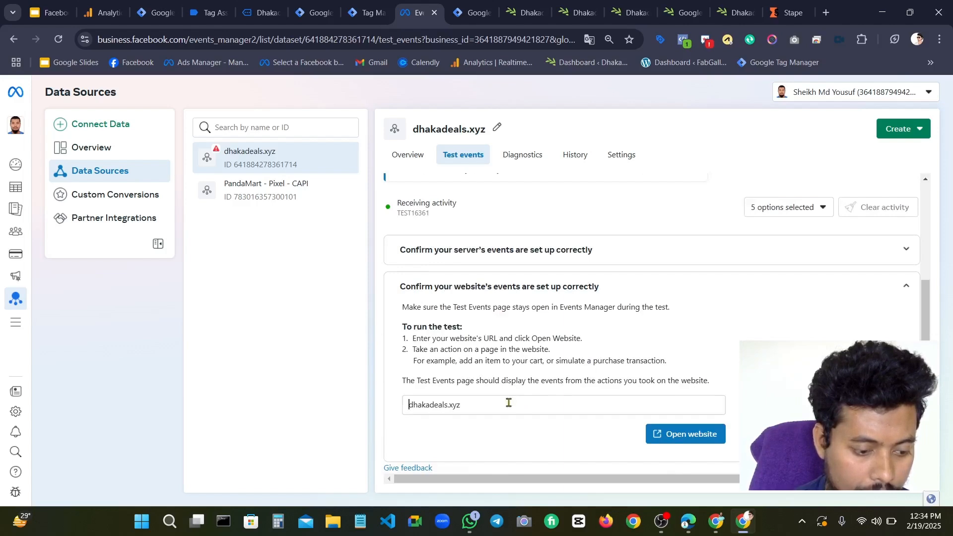
click(676, 433)
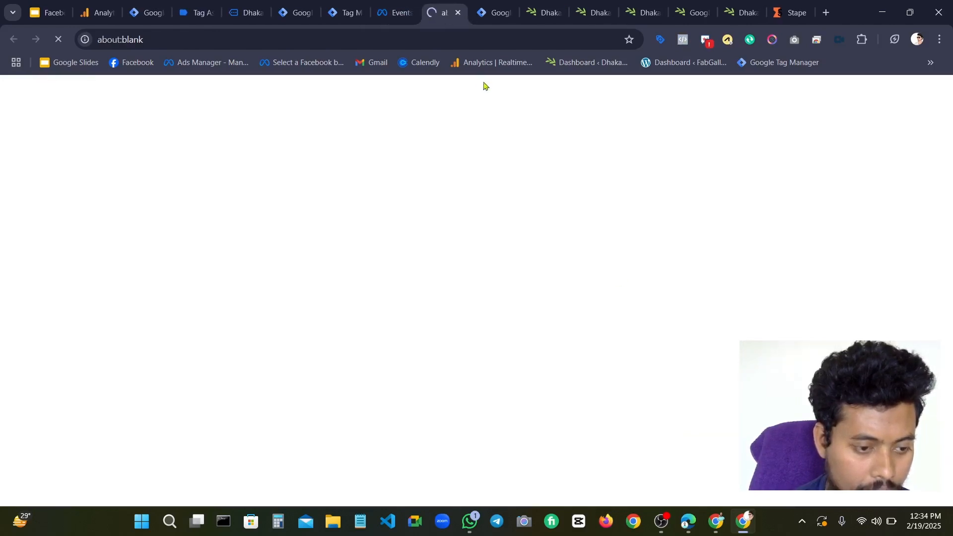
click(395, 12)
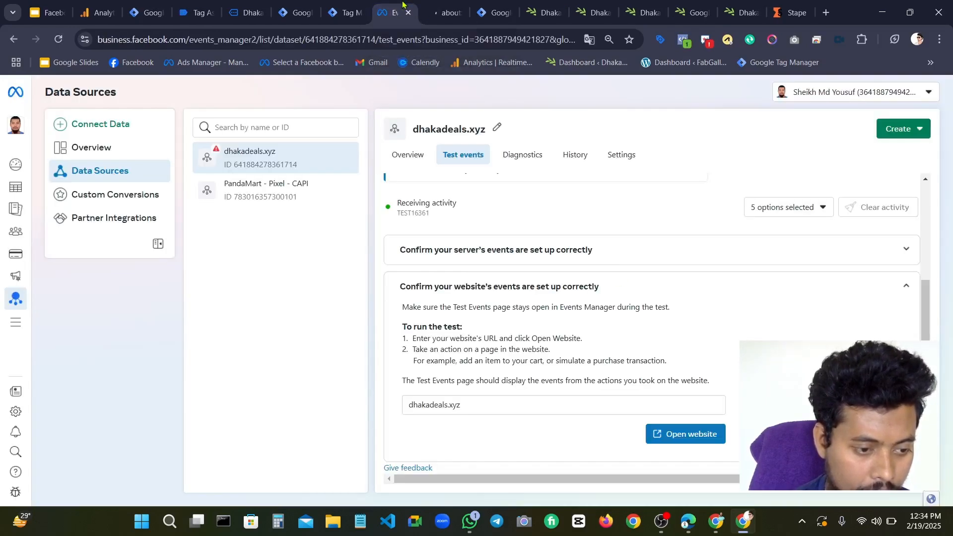
click(441, 4)
click(395, 13)
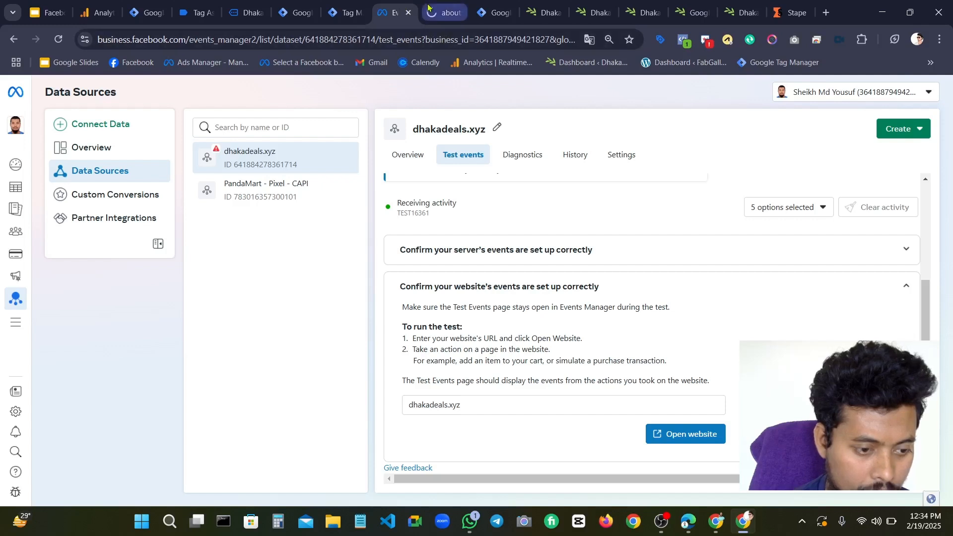
click(444, 13)
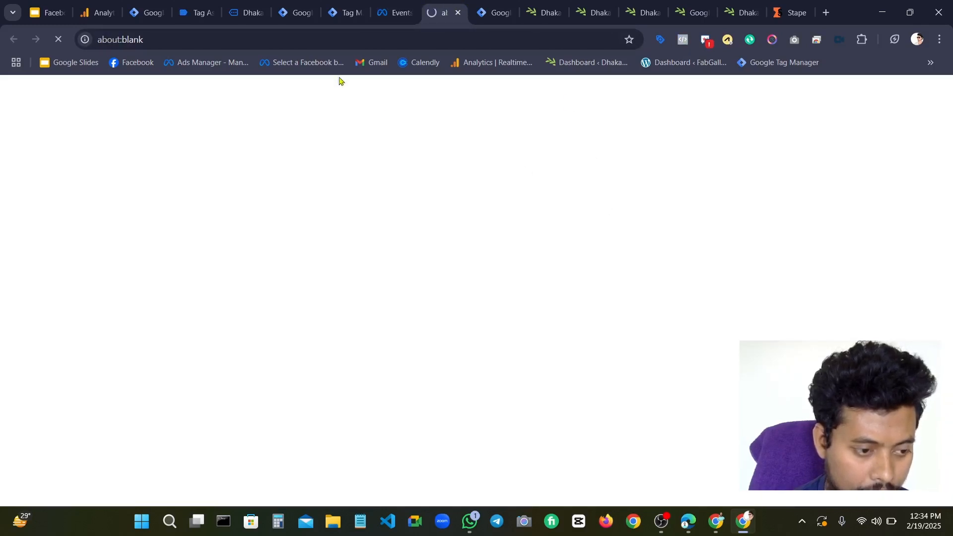
click(395, 12)
click(434, 5)
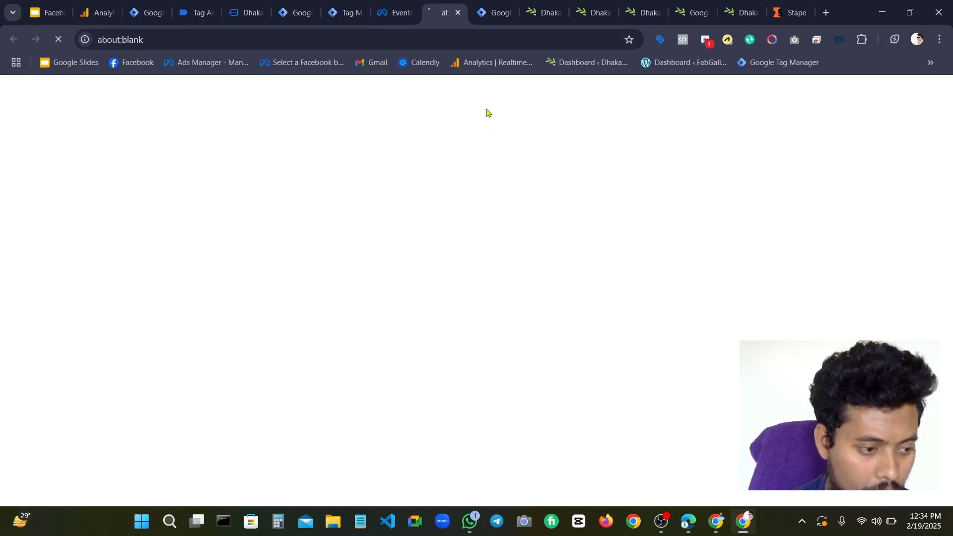
scroll(537, 206, down, 3)
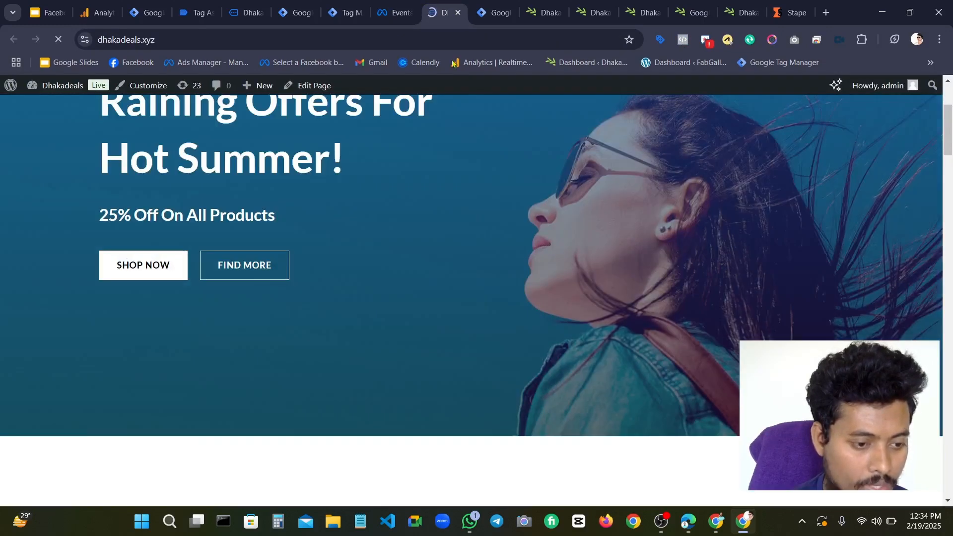
click(403, 6)
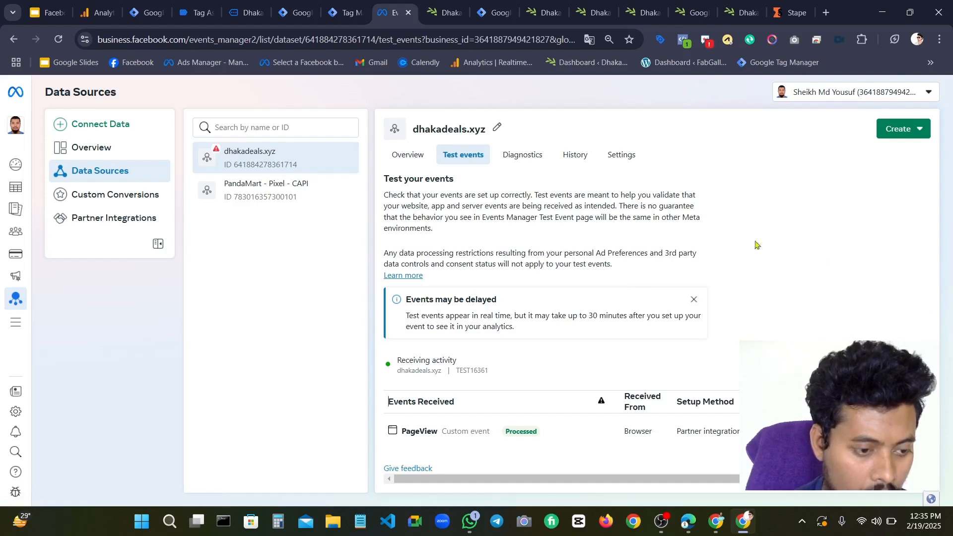
Open the DNK Black Shoes product page from the featured products on the dhakadeals.xyz storefront
click(447, 12)
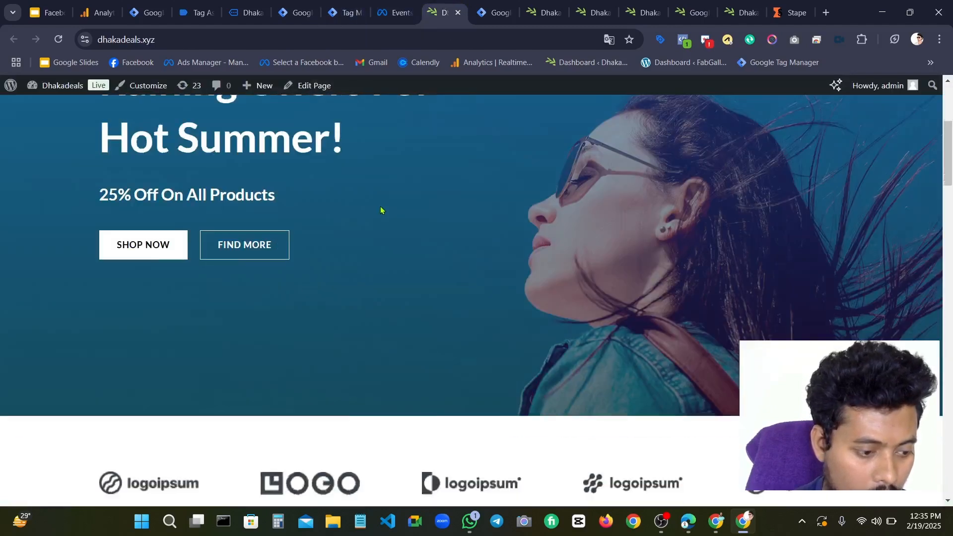
scroll(380, 206, down, 15)
scroll(218, 183, up, 7)
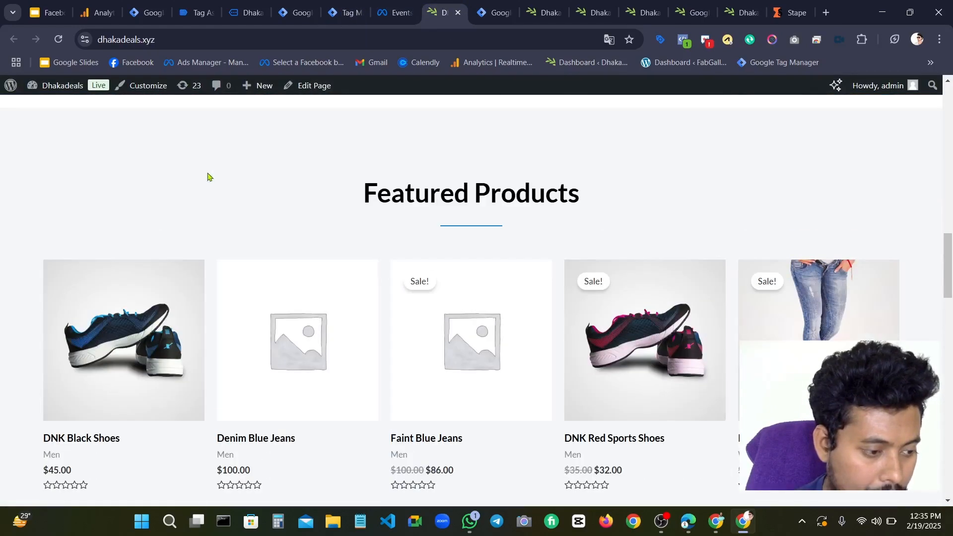
click(112, 331)
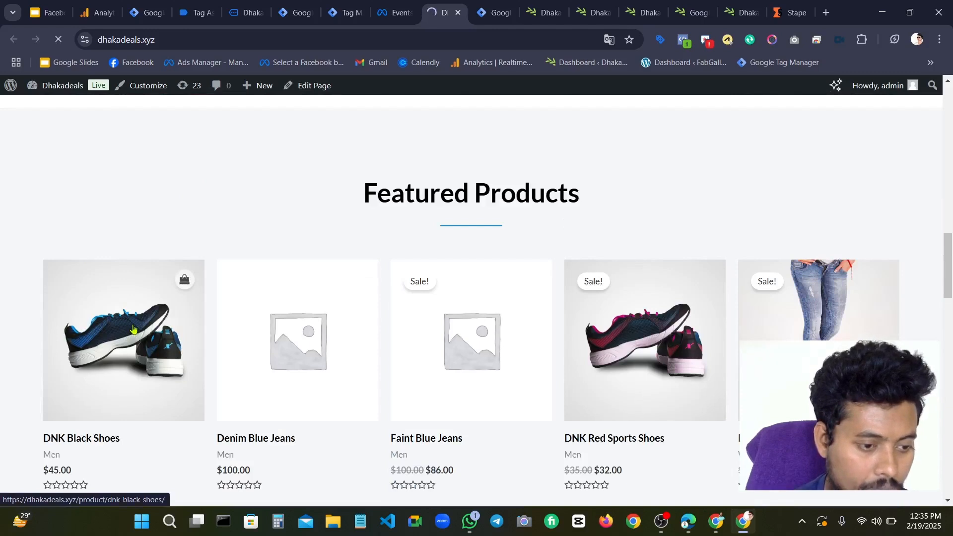
Examine the events received, their source and setup method on the dhakadeals.xyz test events page in Meta Events Manager
click(395, 12)
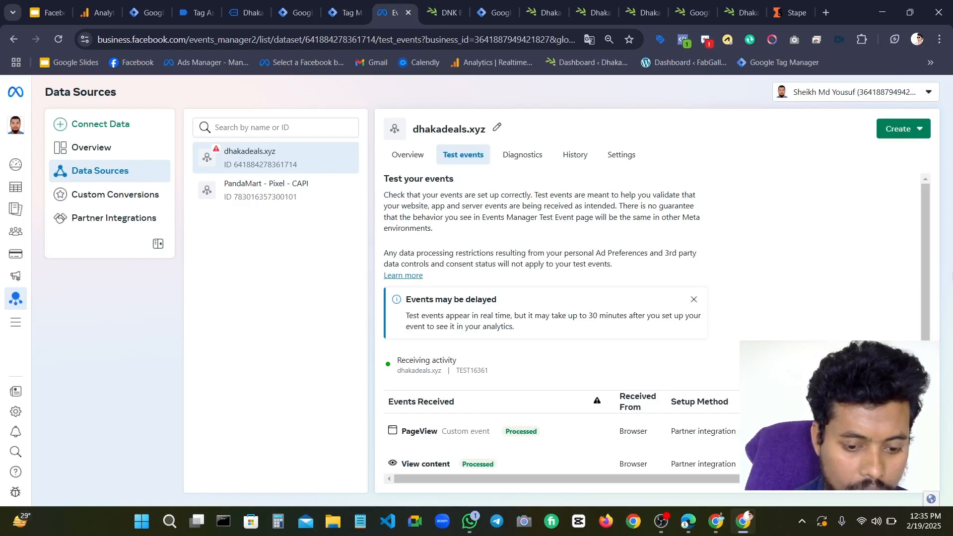
scroll(908, 274, down, 1)
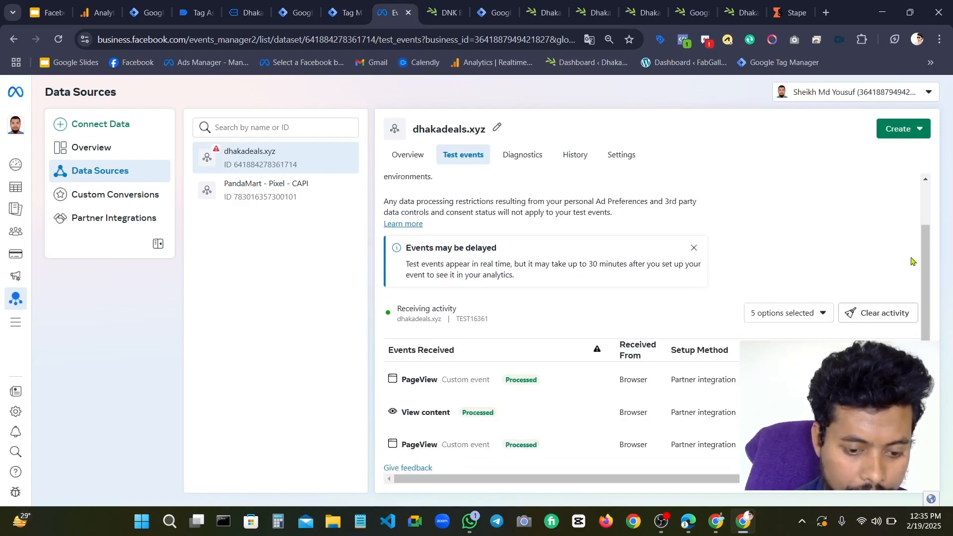
scroll(923, 263, up, 1)
scroll(924, 263, down, 1)
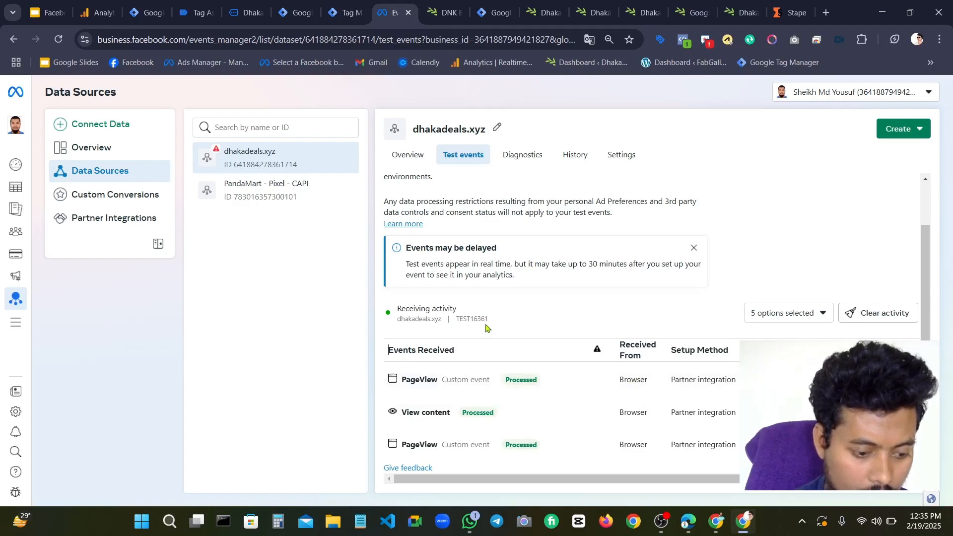
scroll(508, 390, up, 2)
scroll(521, 397, down, 2)
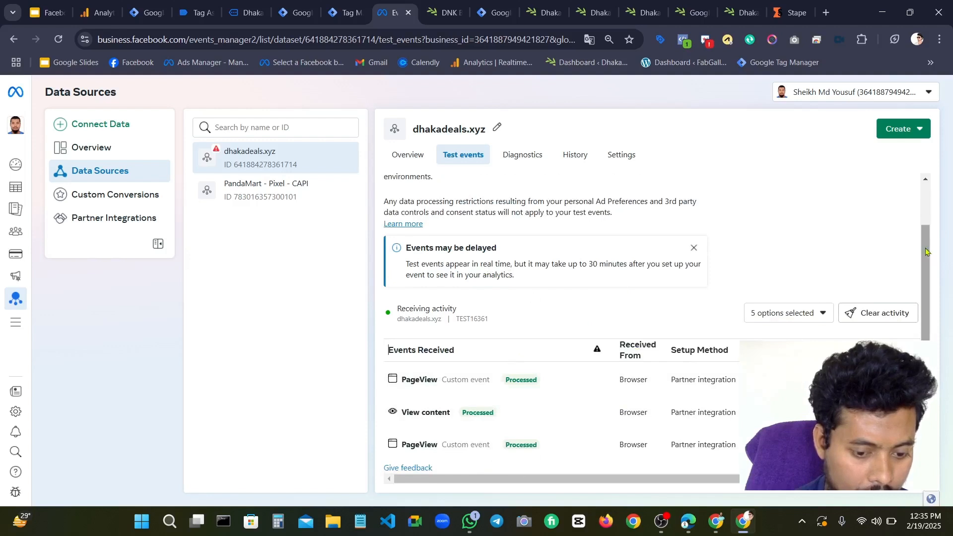
scroll(925, 255, up, 1)
scroll(925, 256, down, 1)
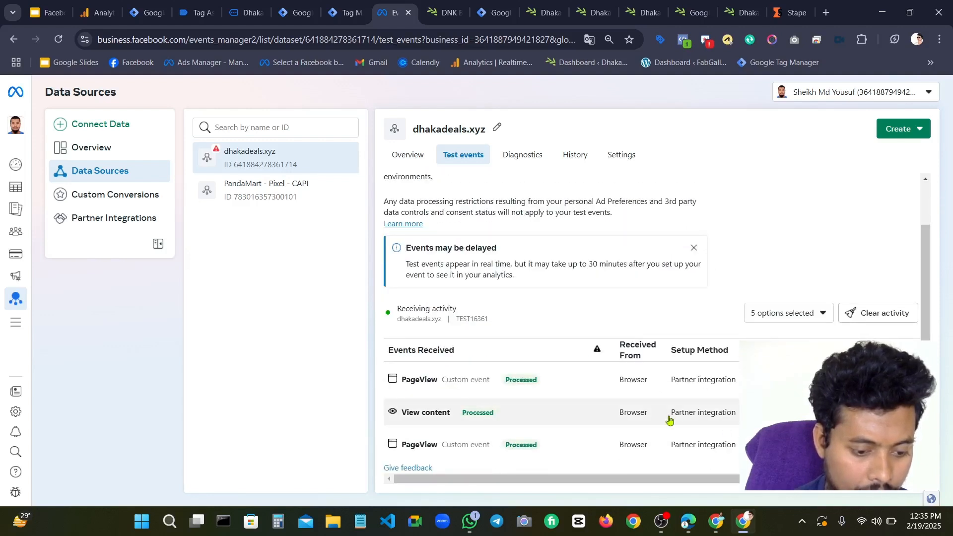
scroll(591, 382, up, 2)
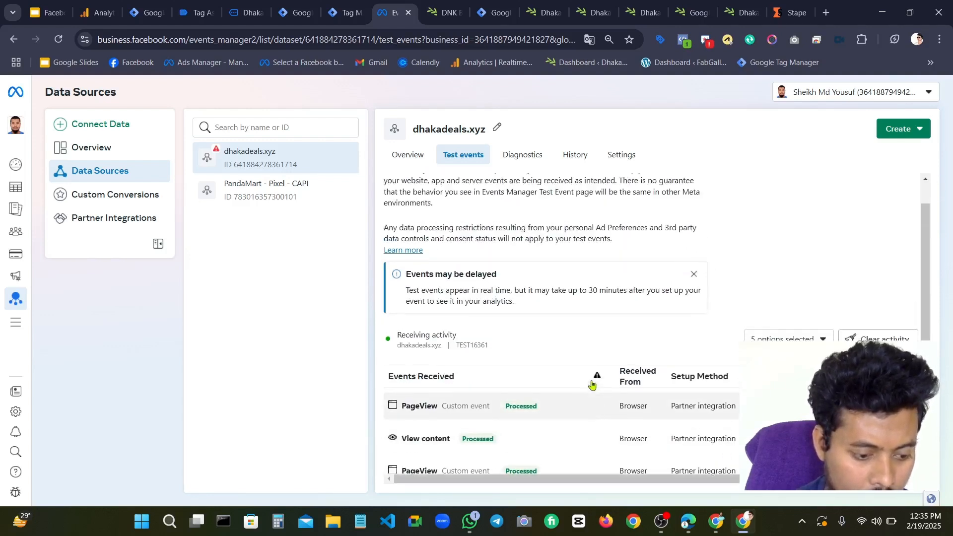
scroll(592, 384, down, 2)
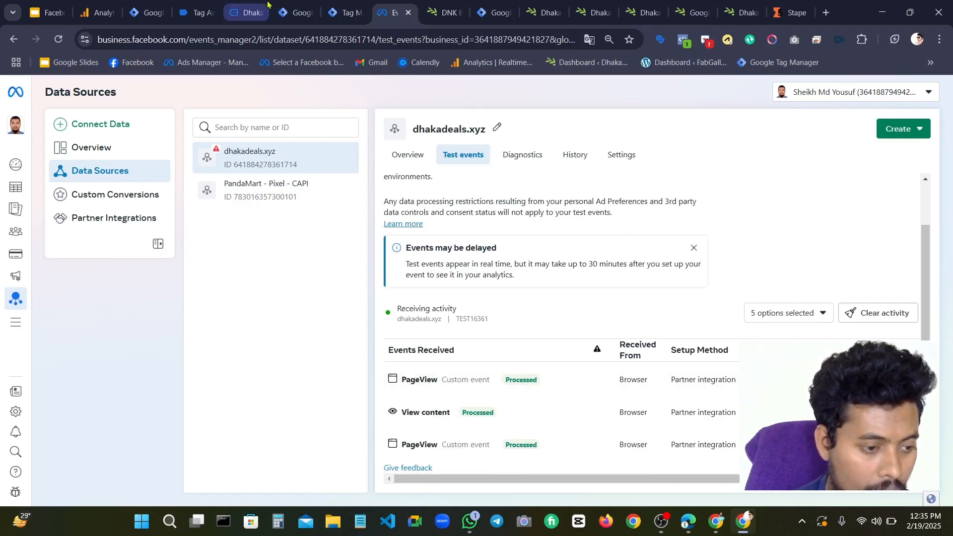
Switch to Google Tag Manager and open the tags list of the Dhakadeals - WEB container
click(243, 5)
click(210, 10)
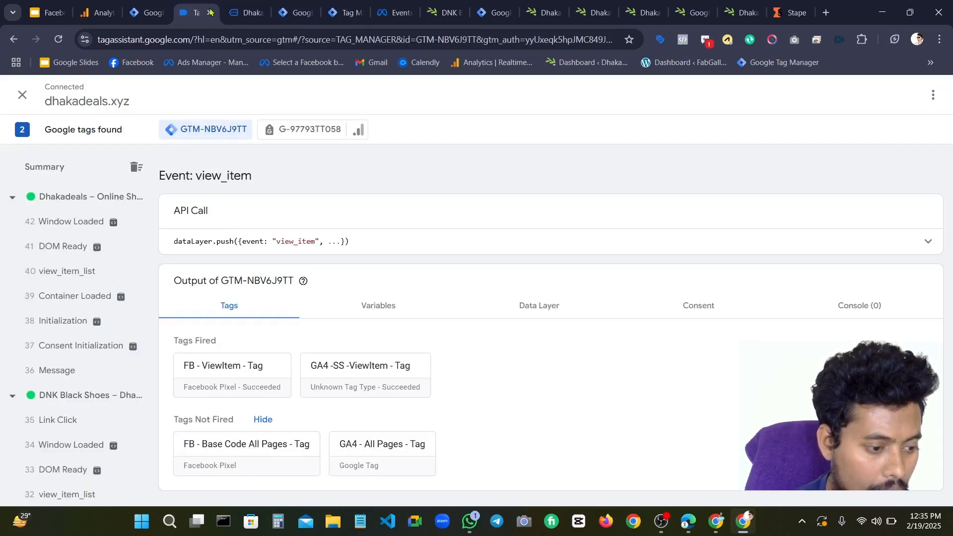
click(164, 7)
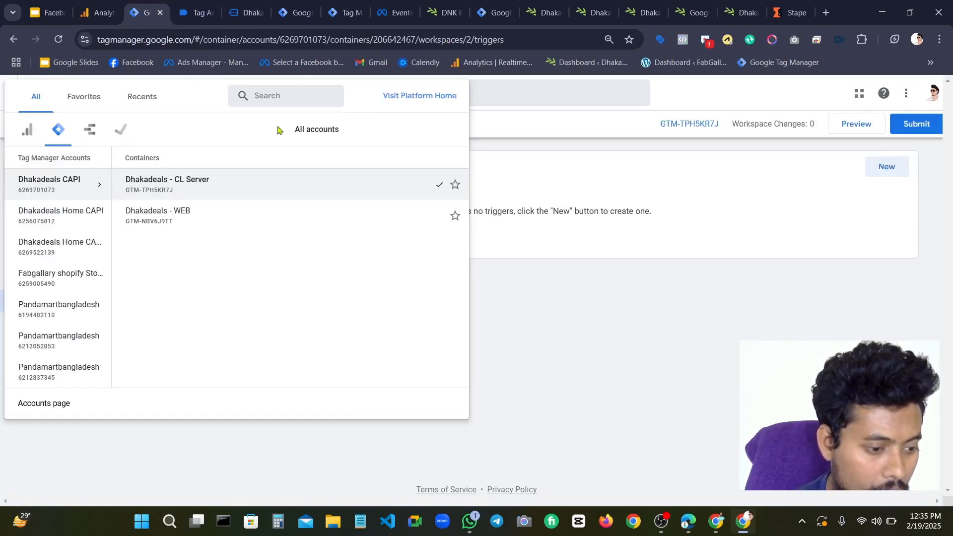
click(534, 132)
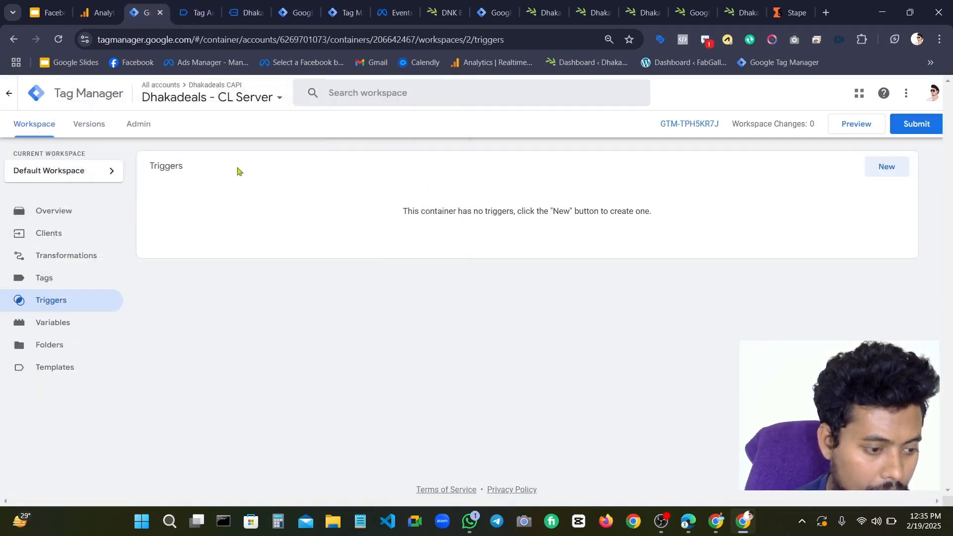
click(199, 108)
click(156, 213)
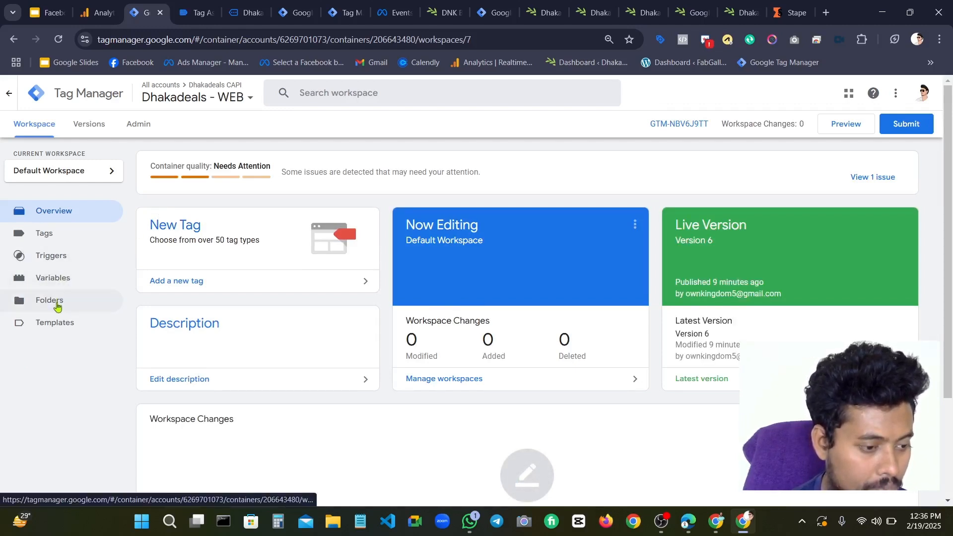
click(70, 240)
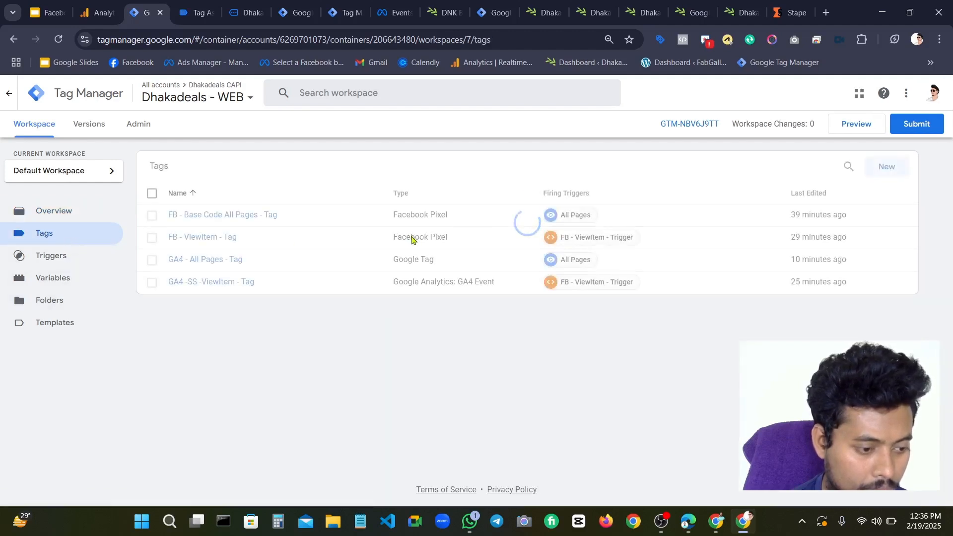
Open the GA4 - All Pages tag and review its configuration parameters and firing trigger
click(219, 264)
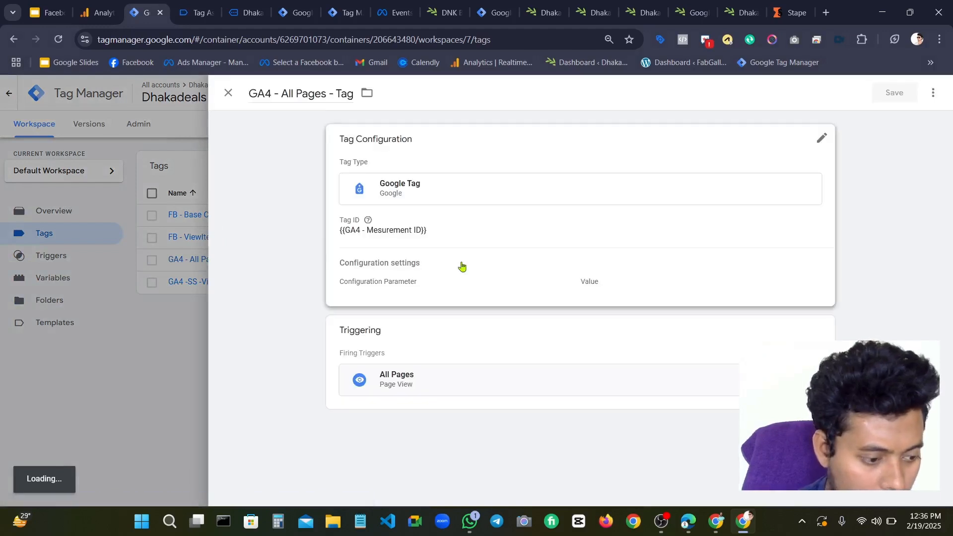
click(461, 267)
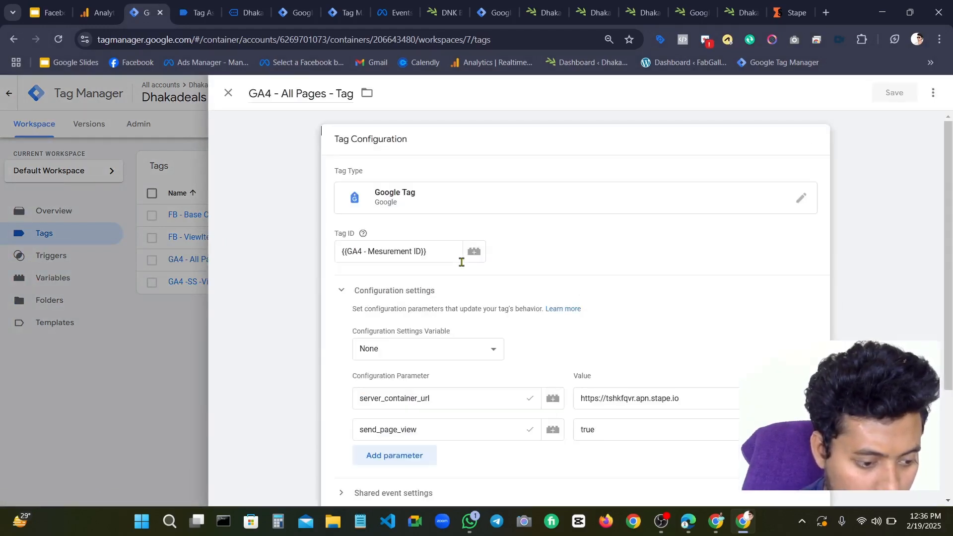
scroll(551, 317, down, 3)
scroll(551, 317, up, 3)
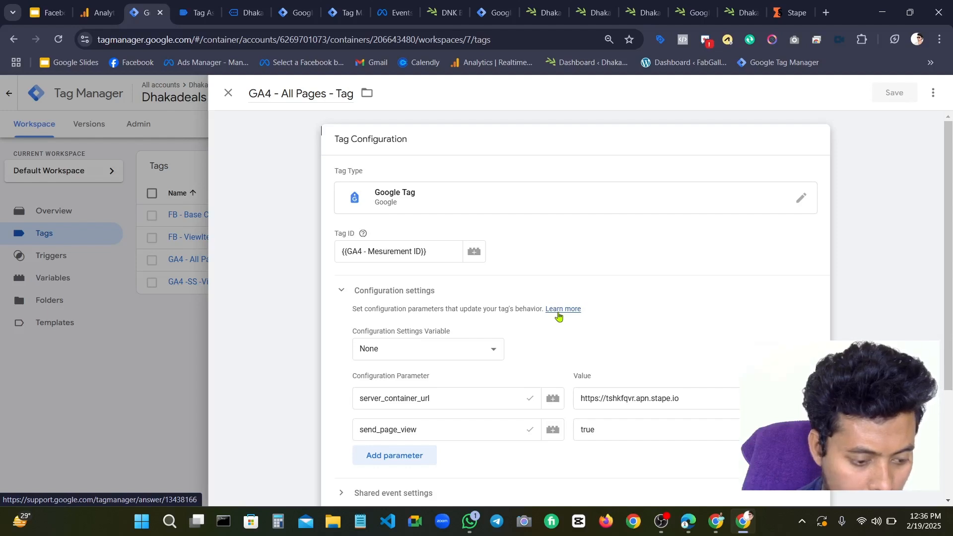
scroll(555, 322, down, 3)
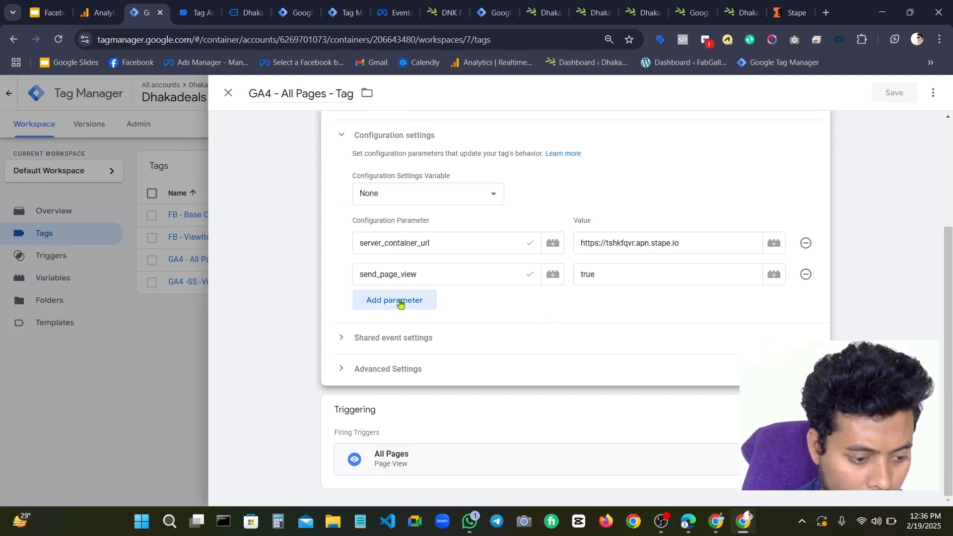
click(400, 301)
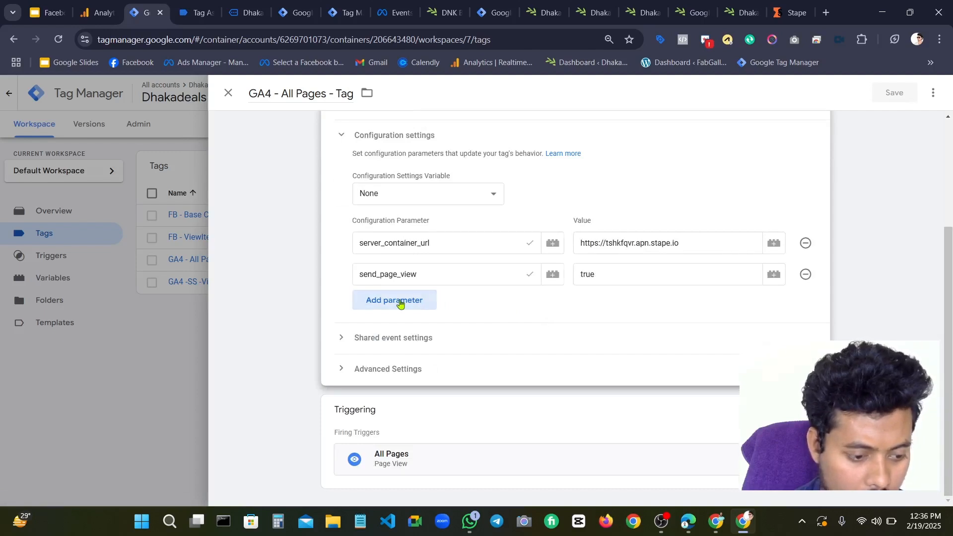
click(390, 309)
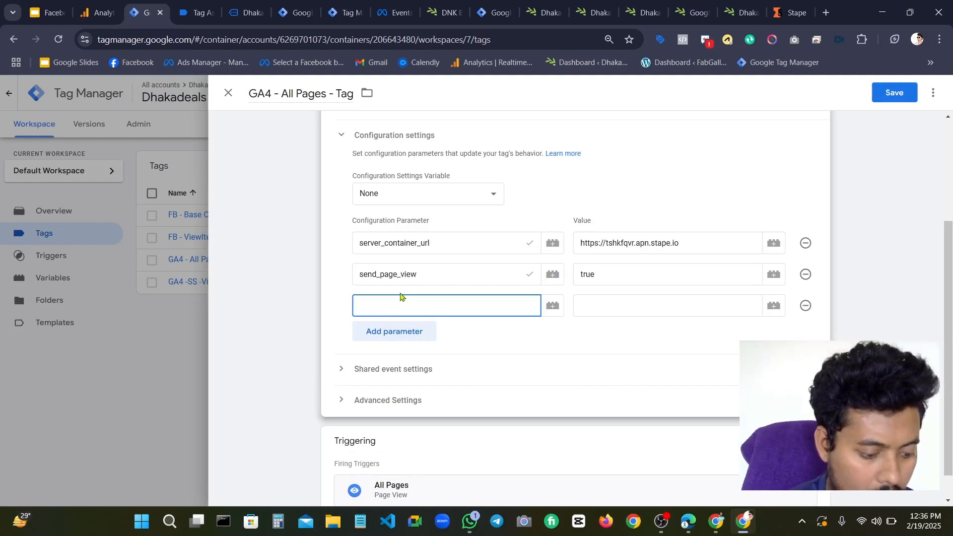
text(tra)
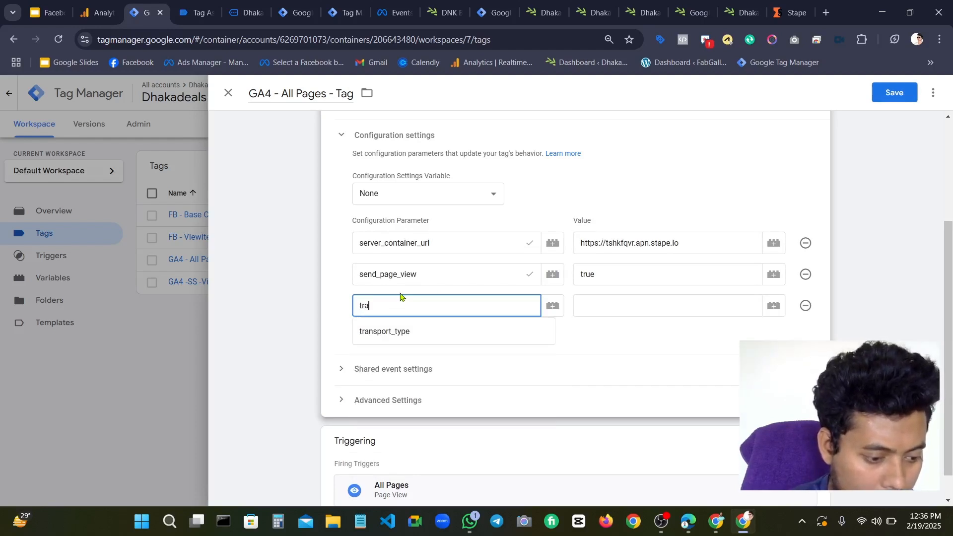
text(s=)
key(BackSpace)
key(BackSpace)
text(a)
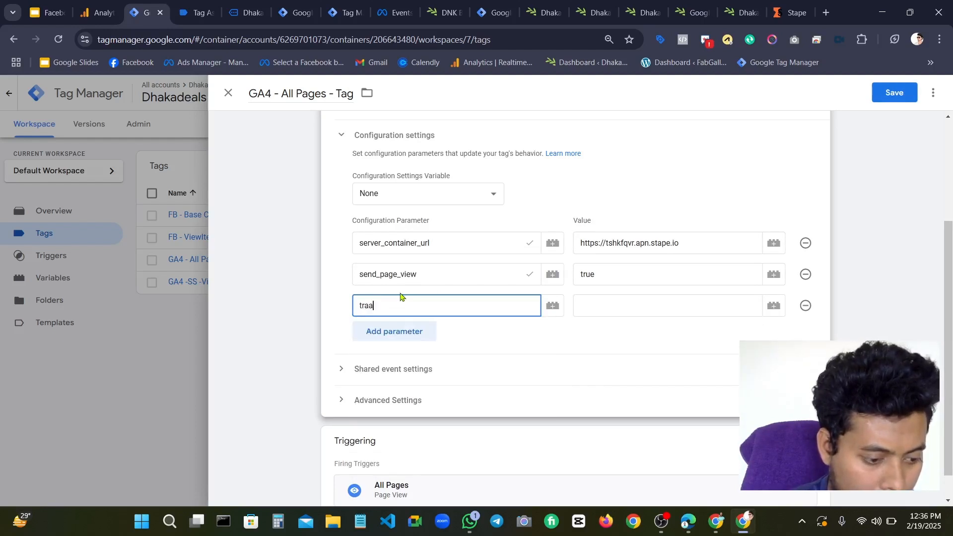
key(BackSpace)
key(BackSpace)
key(BackSpace)
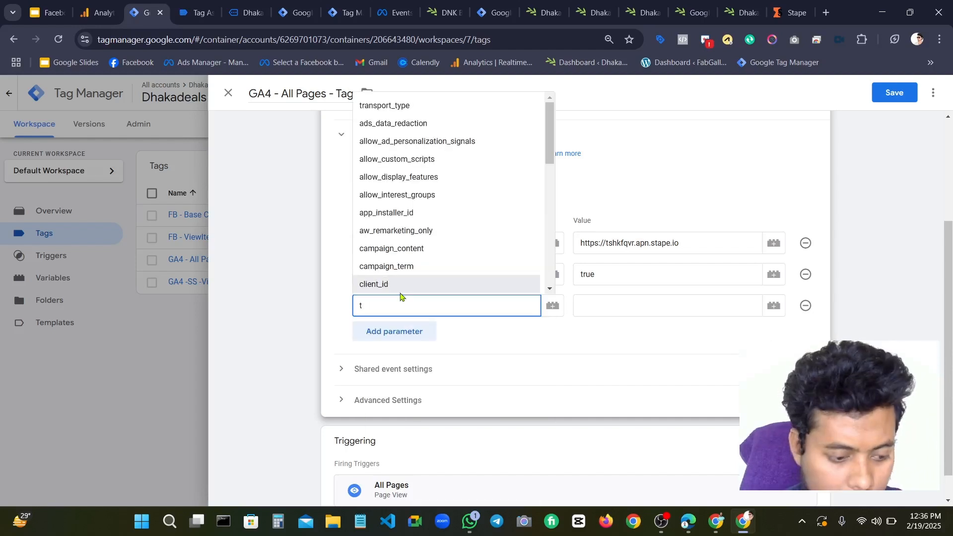
key(BackSpace)
click(264, 222)
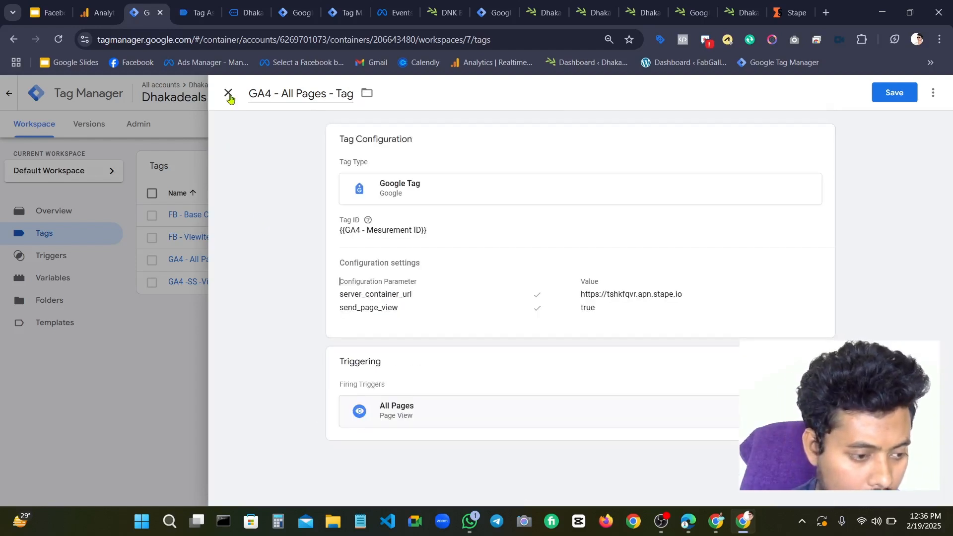
click(228, 93)
click(548, 226)
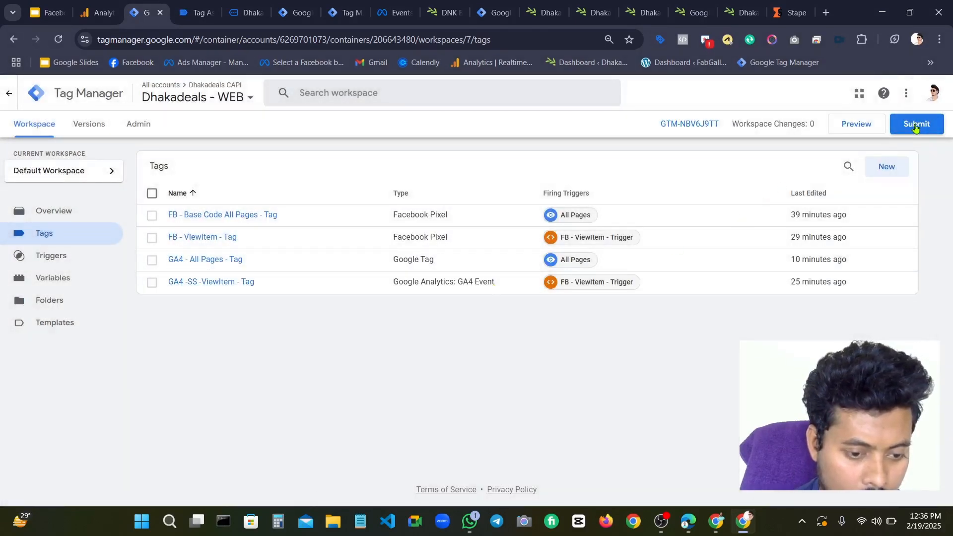
Publish a new version of the Dhakadeals - WEB container without a name or description, and return to its workspace
click(915, 124)
click(899, 95)
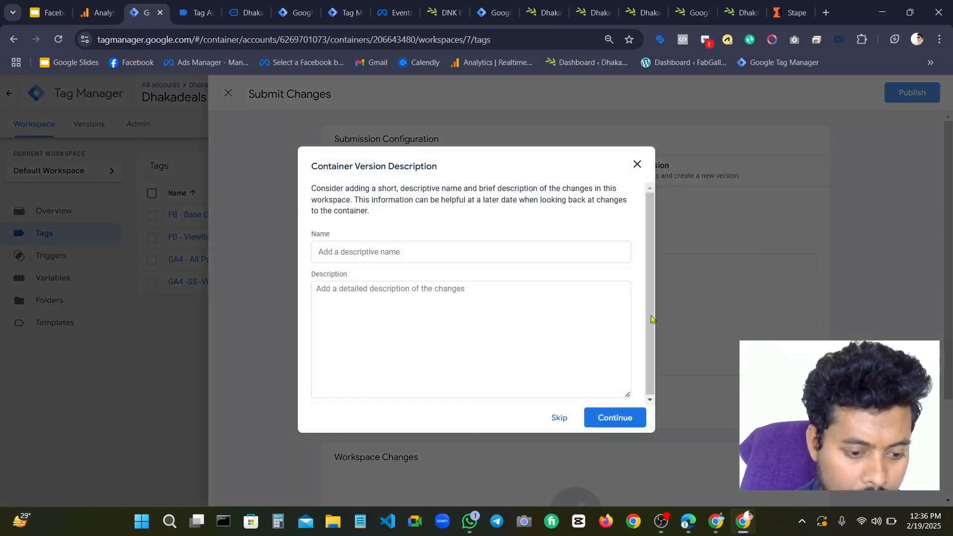
click(611, 420)
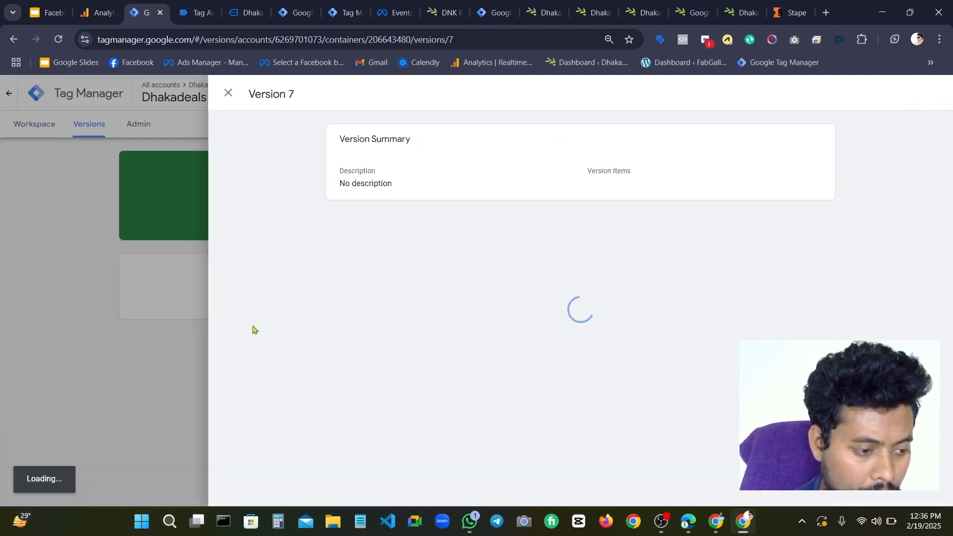
click(45, 133)
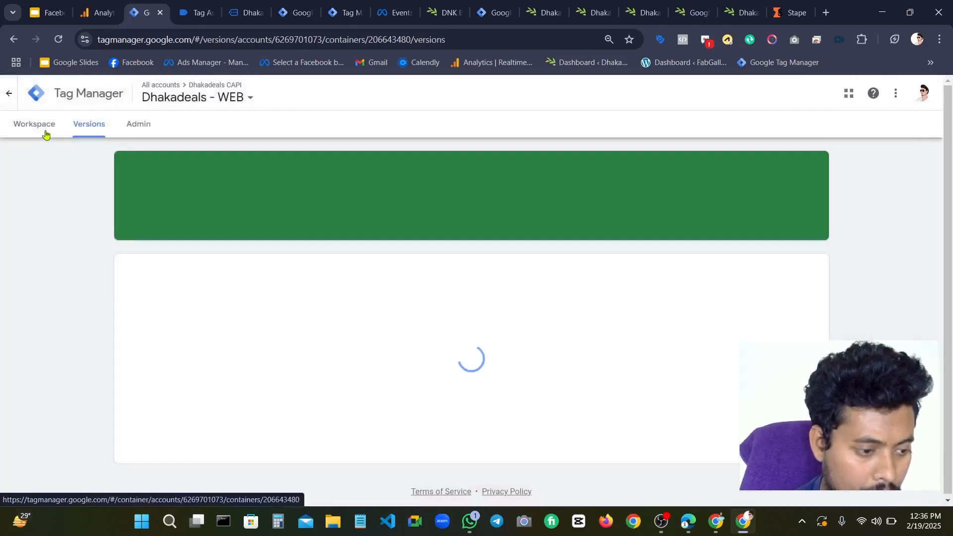
click(49, 124)
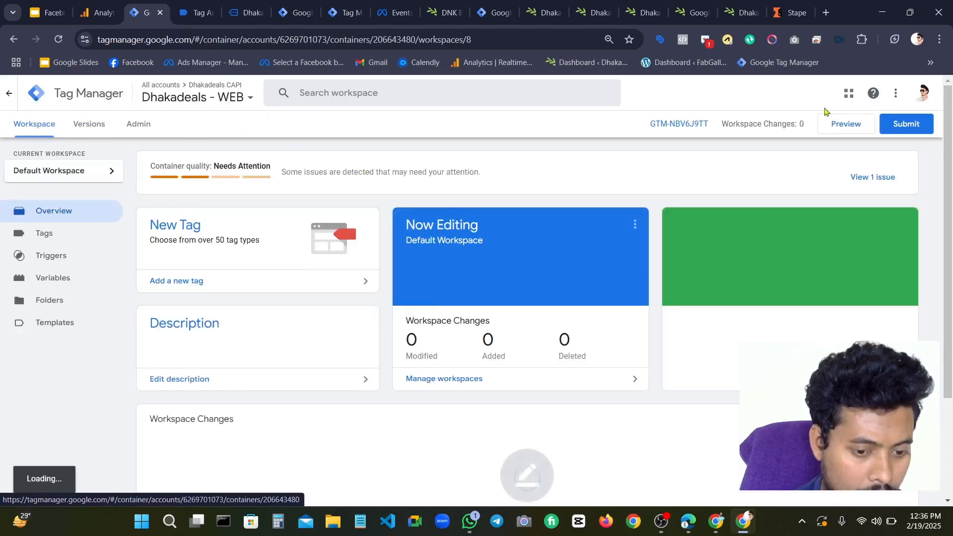
Open the Boho Bangle Bracelet product page from the featured products on the debug-connected dhakadeals.xyz storefront
click(414, 5)
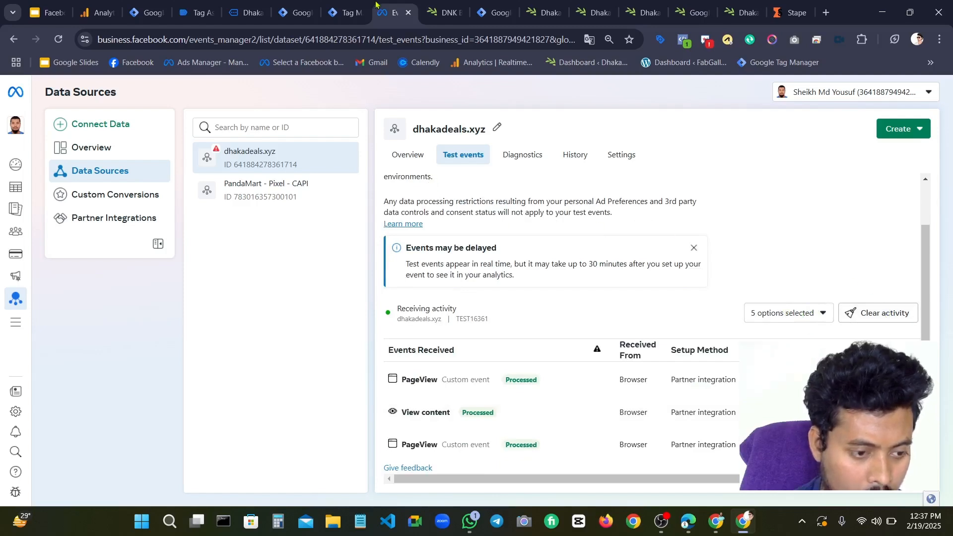
click(348, 10)
click(430, 5)
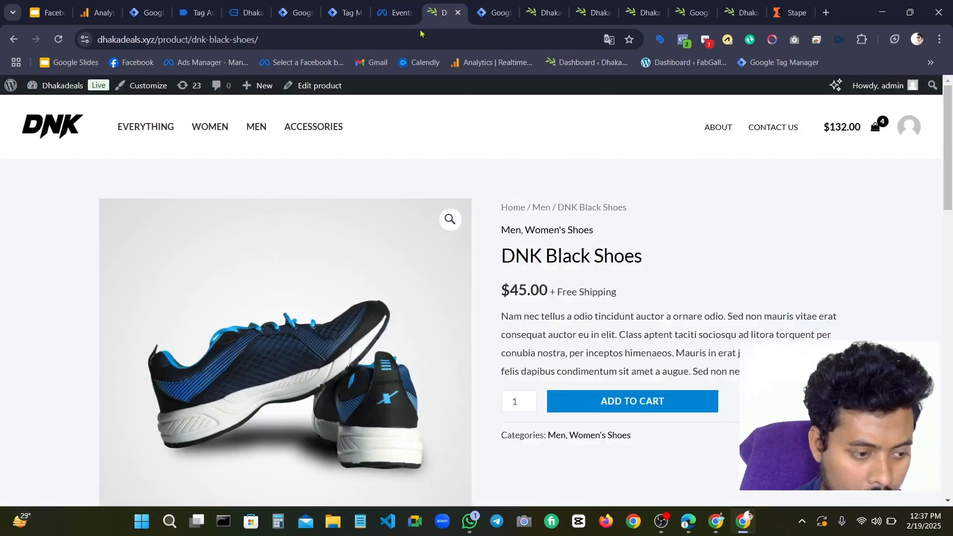
click(251, 11)
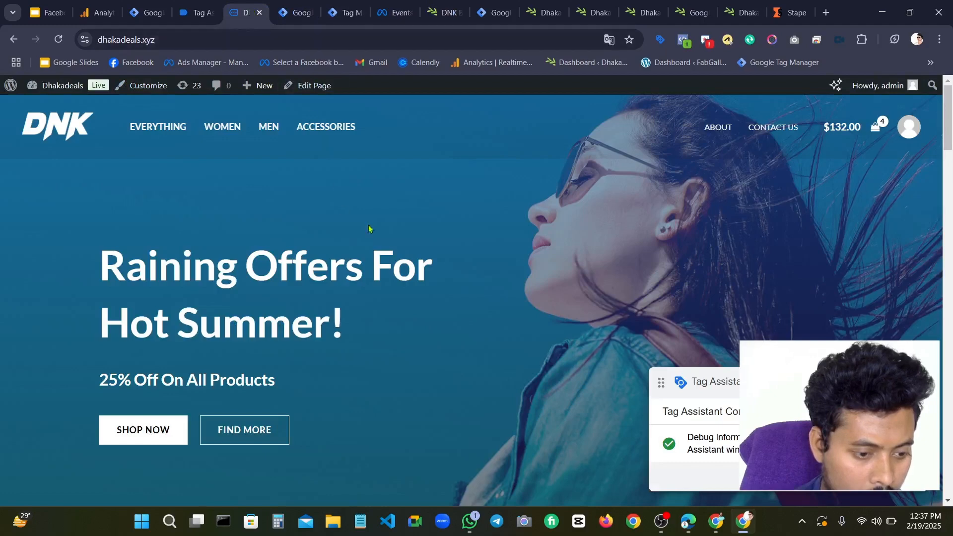
scroll(302, 221, down, 20)
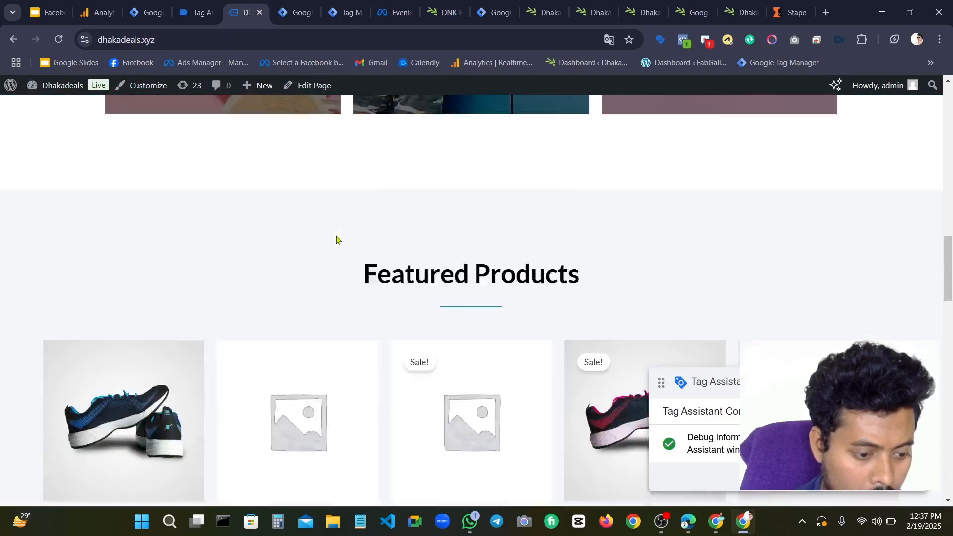
click(140, 227)
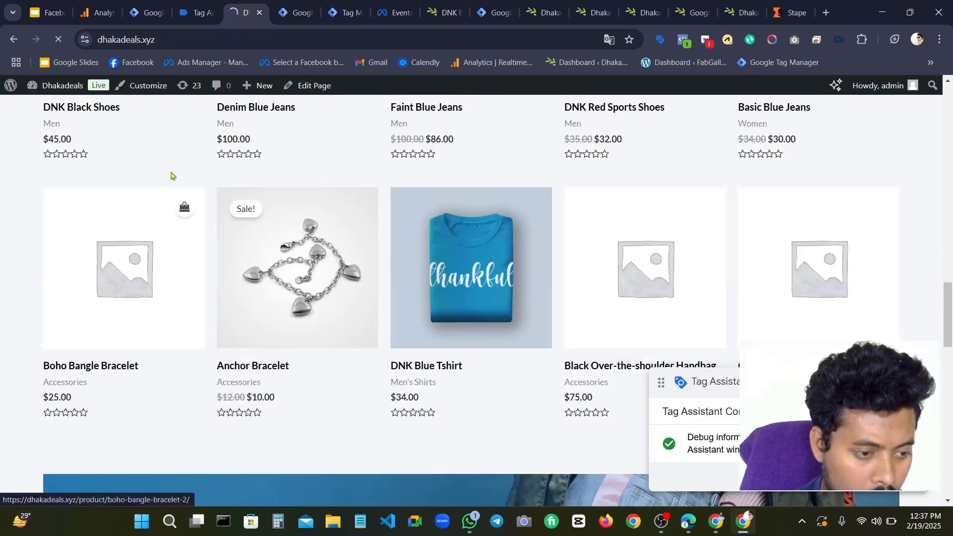
Examine the source and setup method of the received events on the dhakadeals.xyz test events page in Meta Events Manager
click(373, 5)
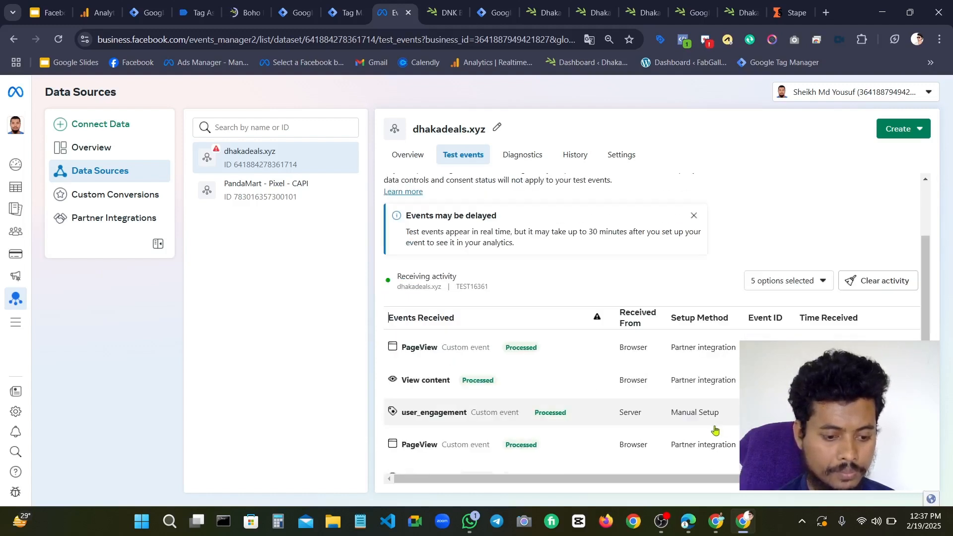
scroll(713, 397, down, 1)
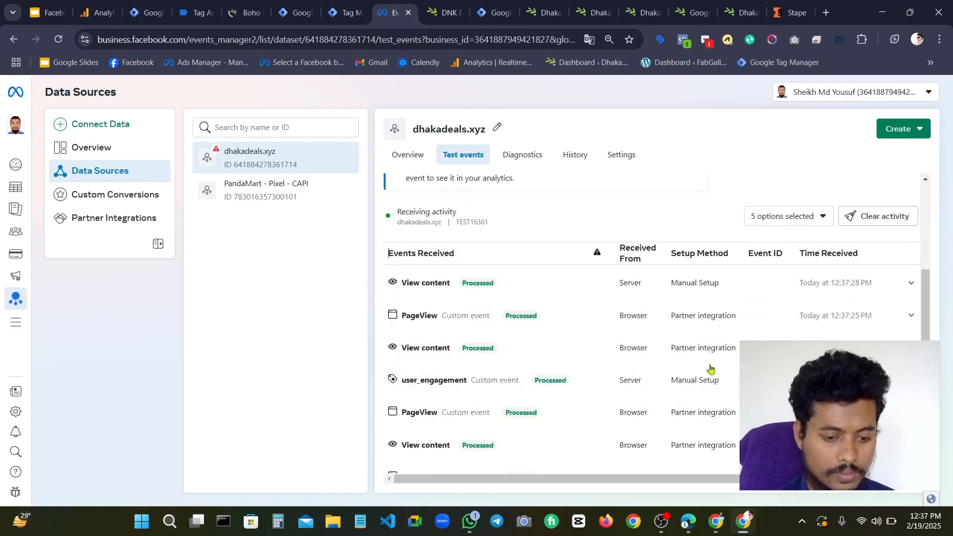
scroll(711, 368, down, 1)
scroll(633, 255, down, 1)
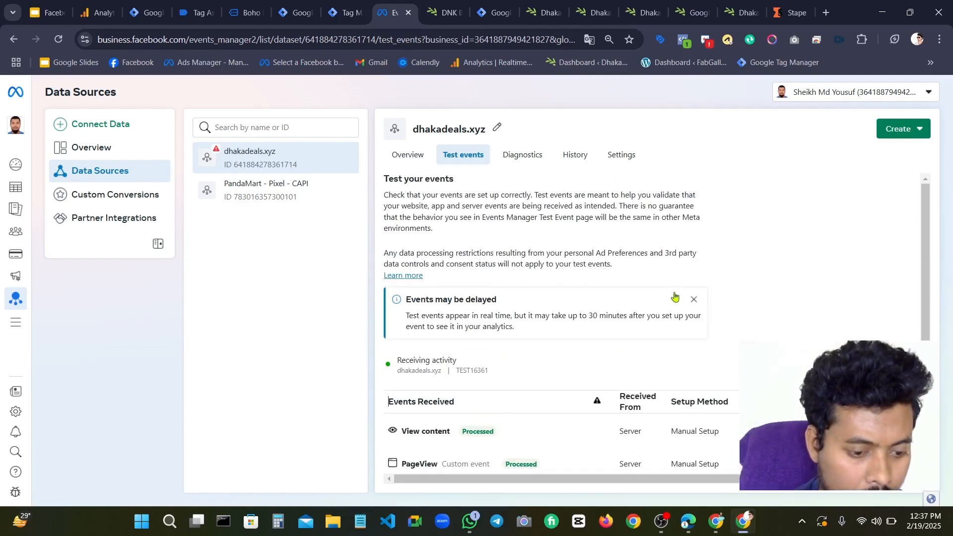
Cross-check the requests in the server container's preview against the bracelet product page and the Meta test events list
click(345, 13)
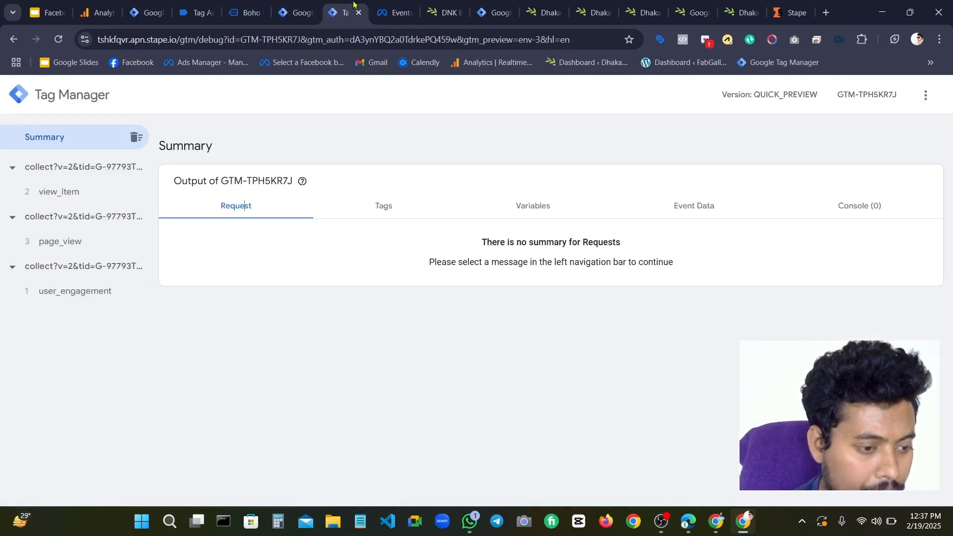
click(247, 12)
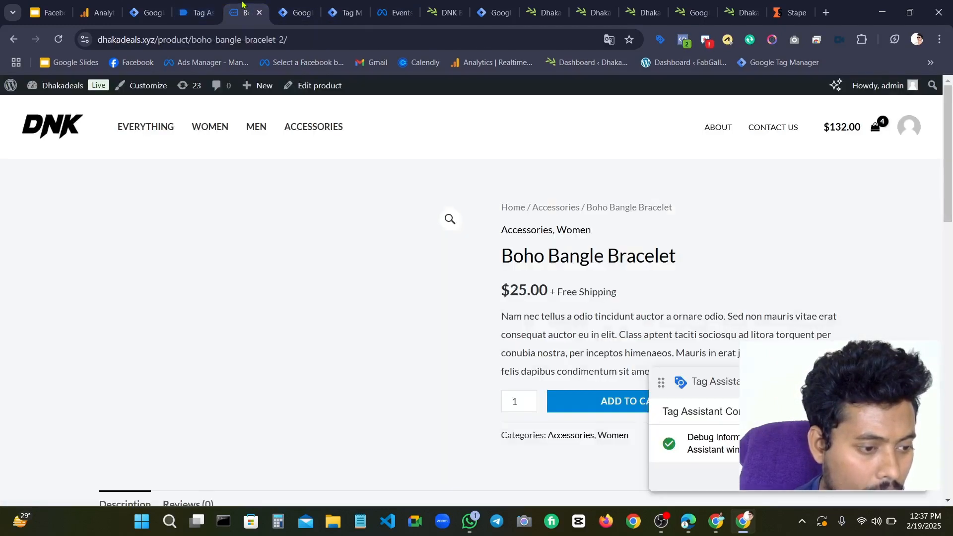
click(341, 6)
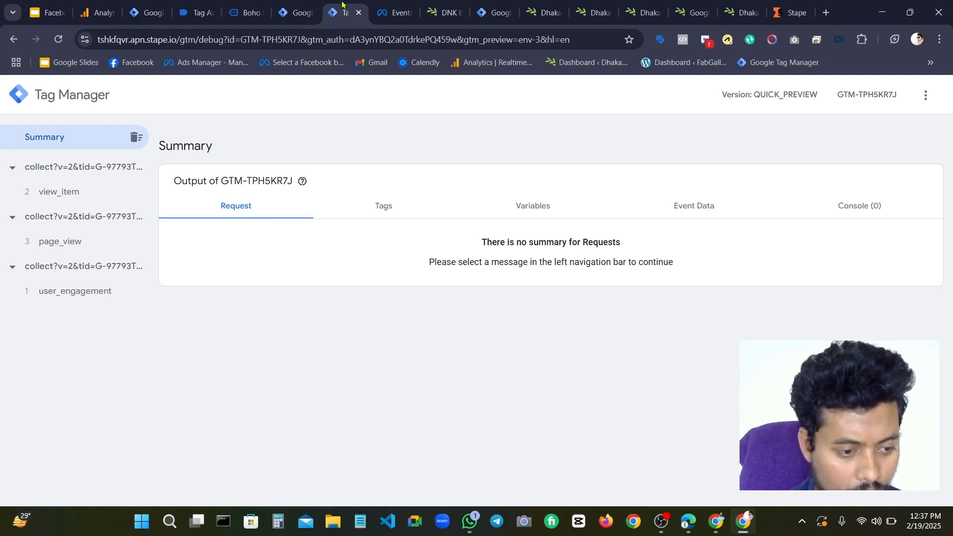
click(380, 11)
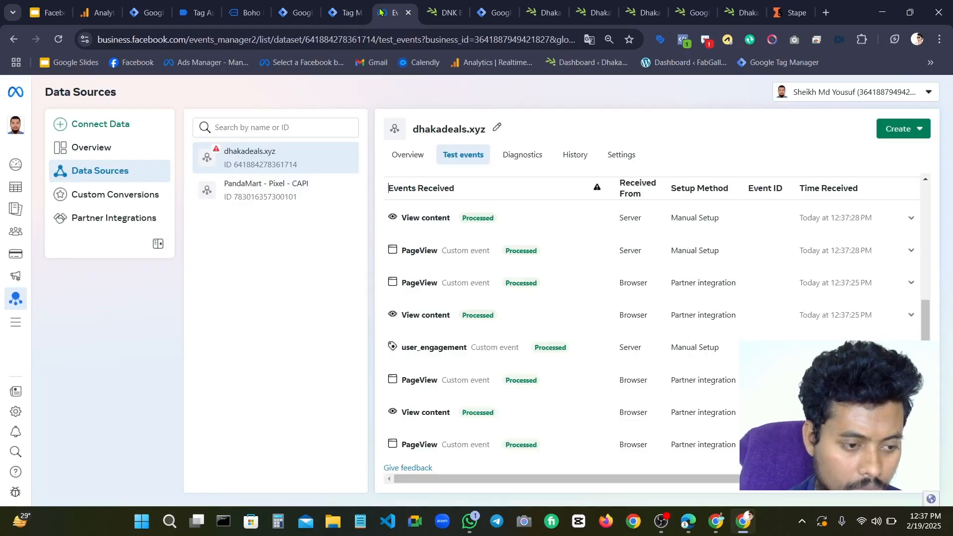
click(336, 15)
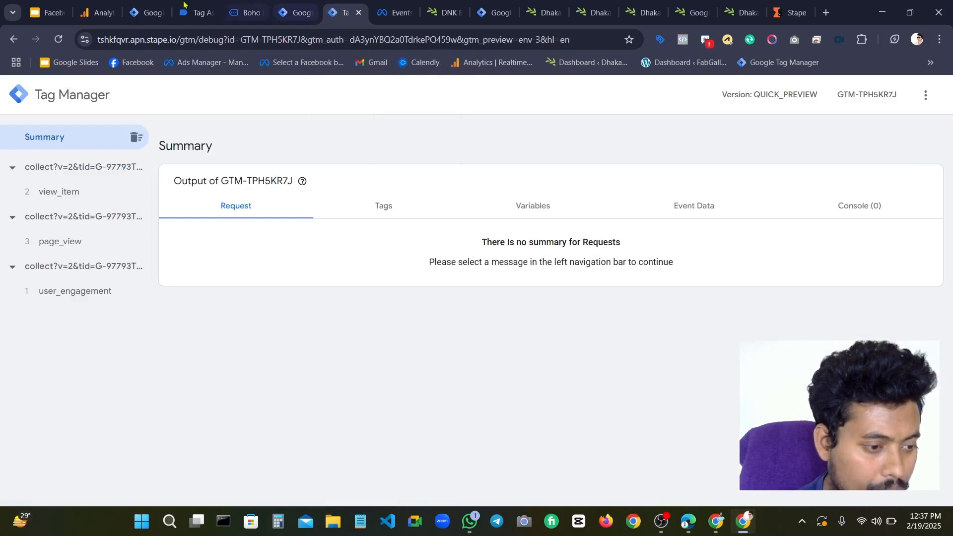
Return to the Dhakadeals - WEB container in Google Tag Manager and open its tags list
click(185, 11)
click(164, 11)
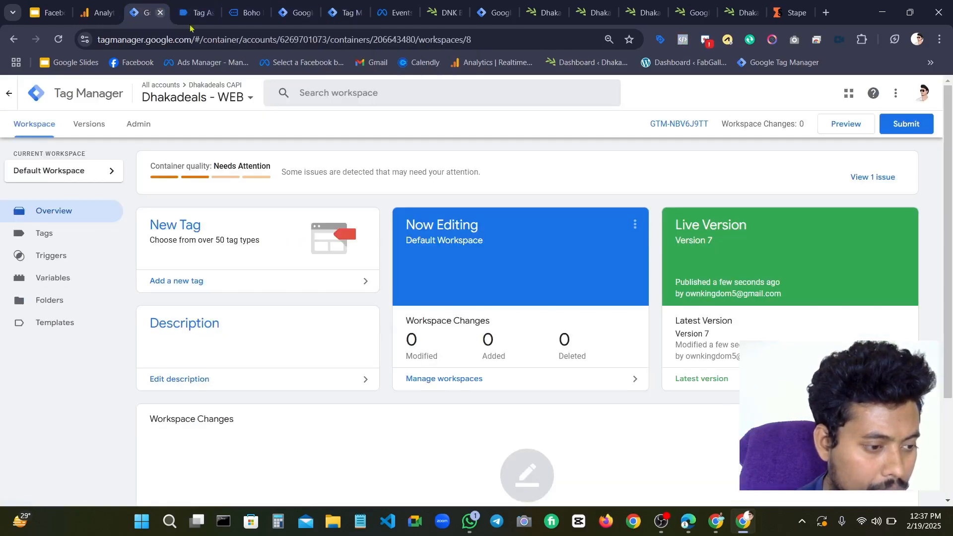
click(54, 244)
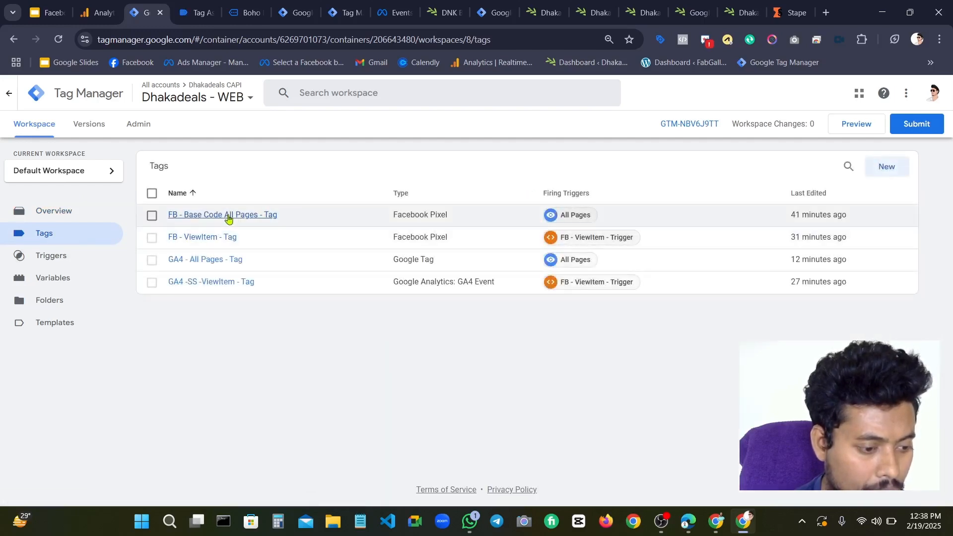
Open the variables list of the Dhakadeals - WEB container
click(228, 217)
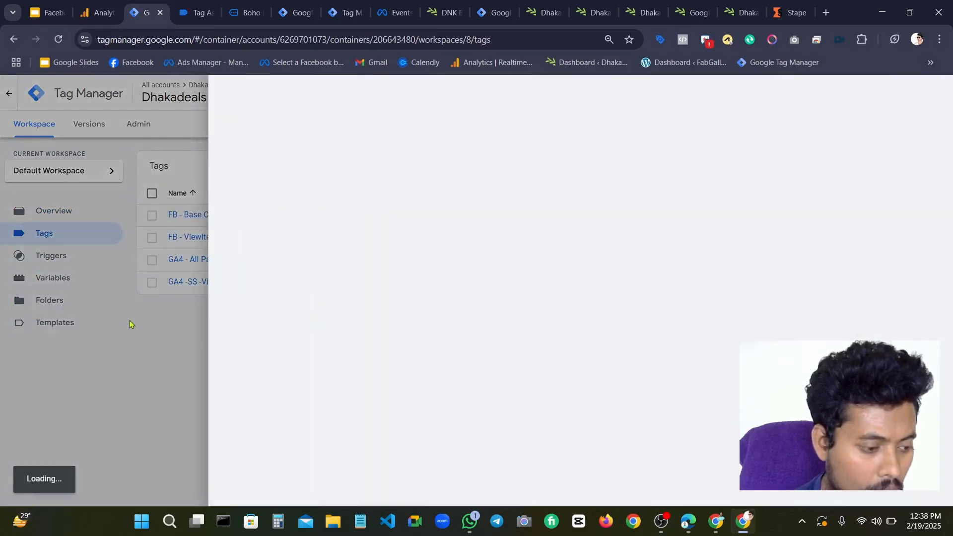
click(130, 325)
click(70, 287)
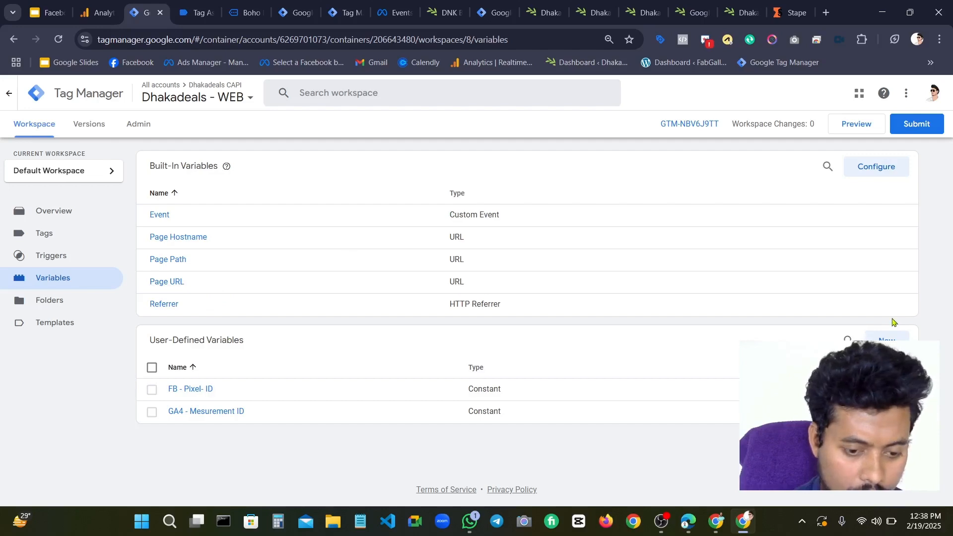
Search the container's configurable built-in variables for an event variable
click(877, 168)
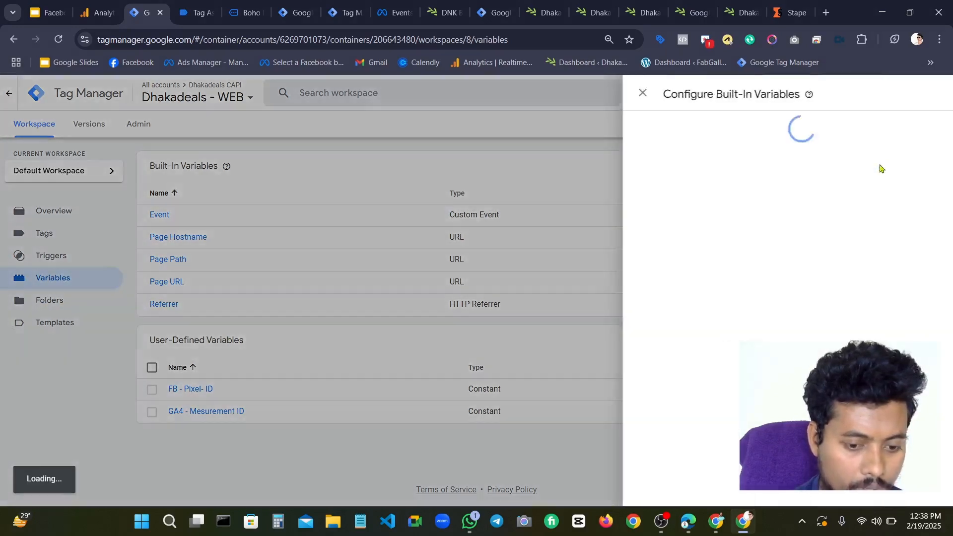
click(588, 93)
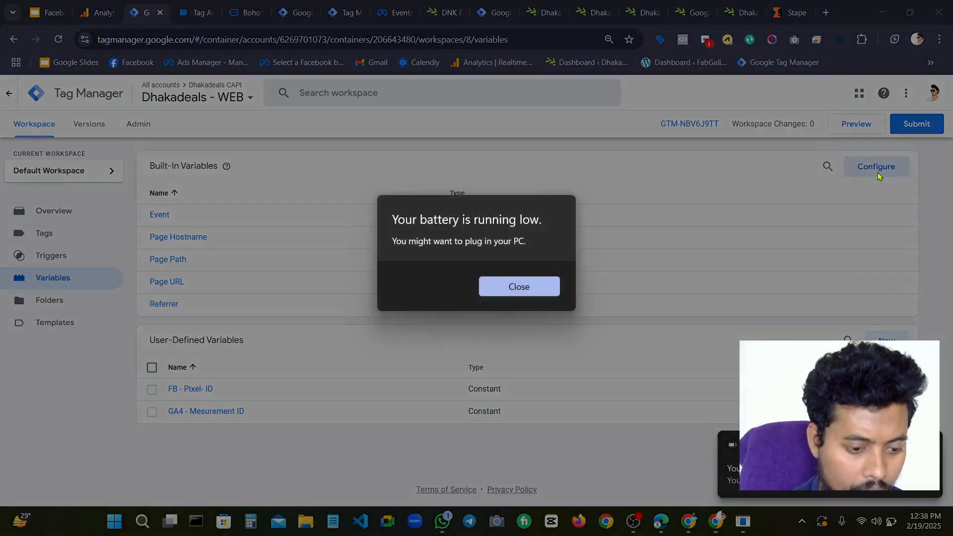
click(501, 285)
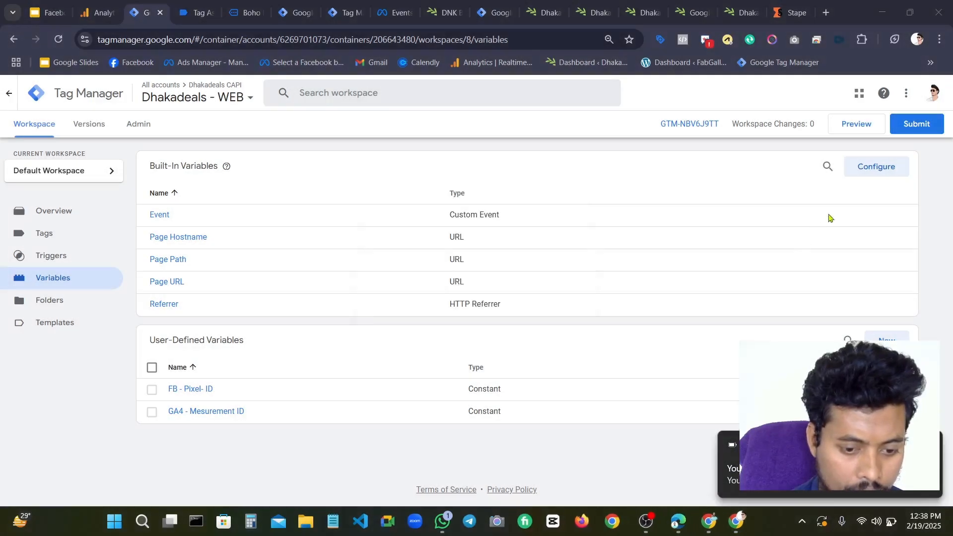
click(863, 175)
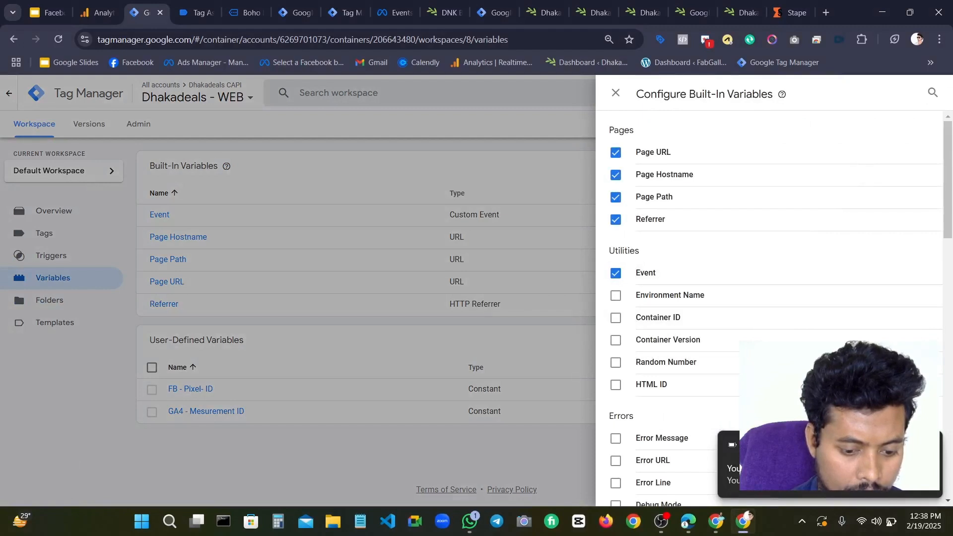
scroll(776, 238, down, 6)
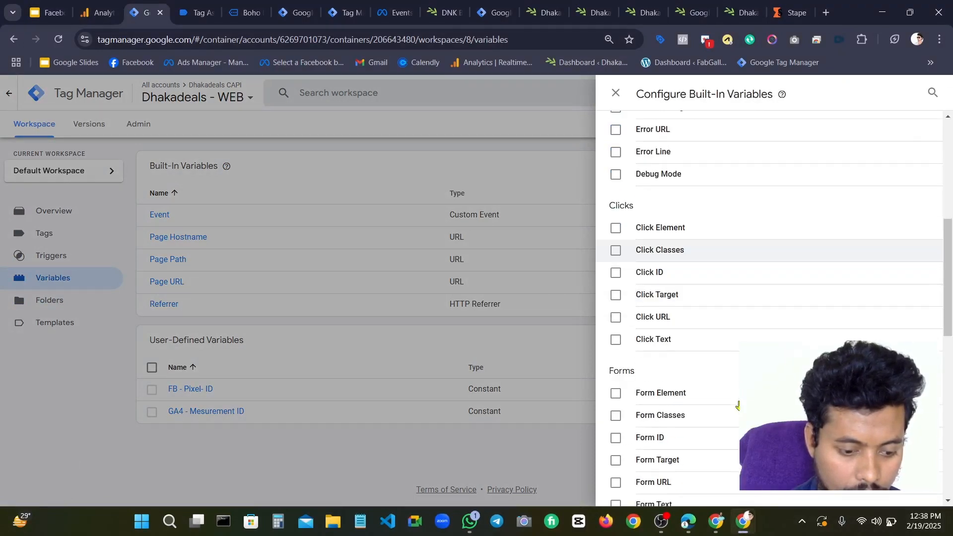
scroll(738, 404, up, 6)
click(933, 92)
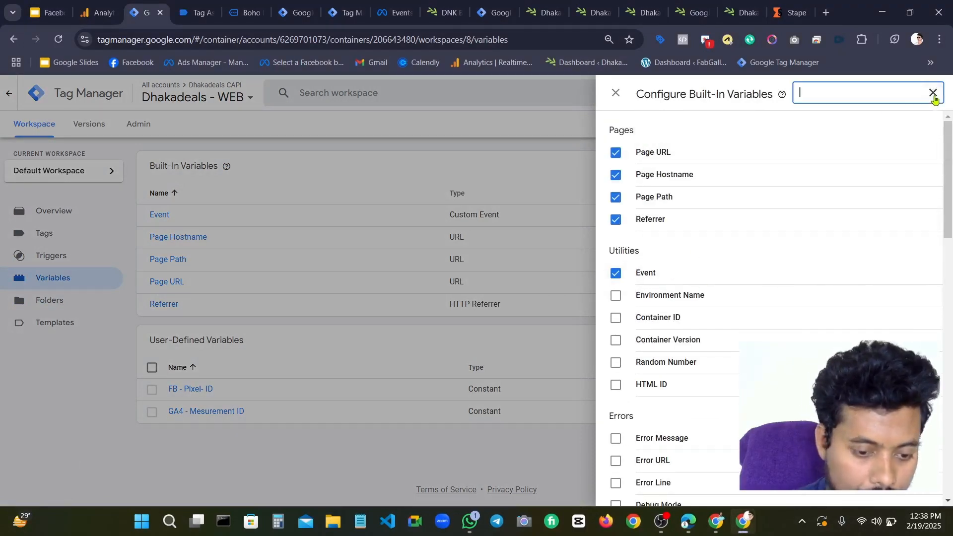
text(A)
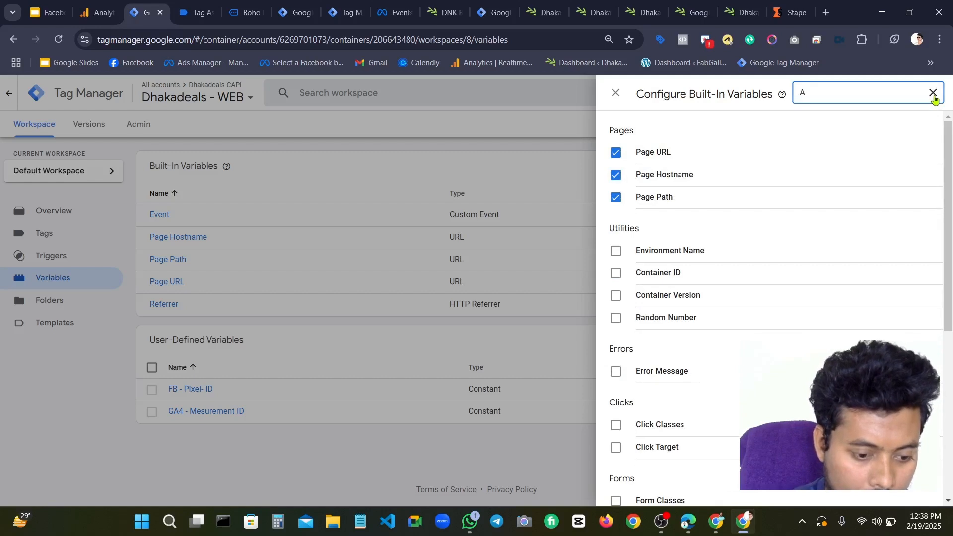
key(BackSpace)
text(Ev)
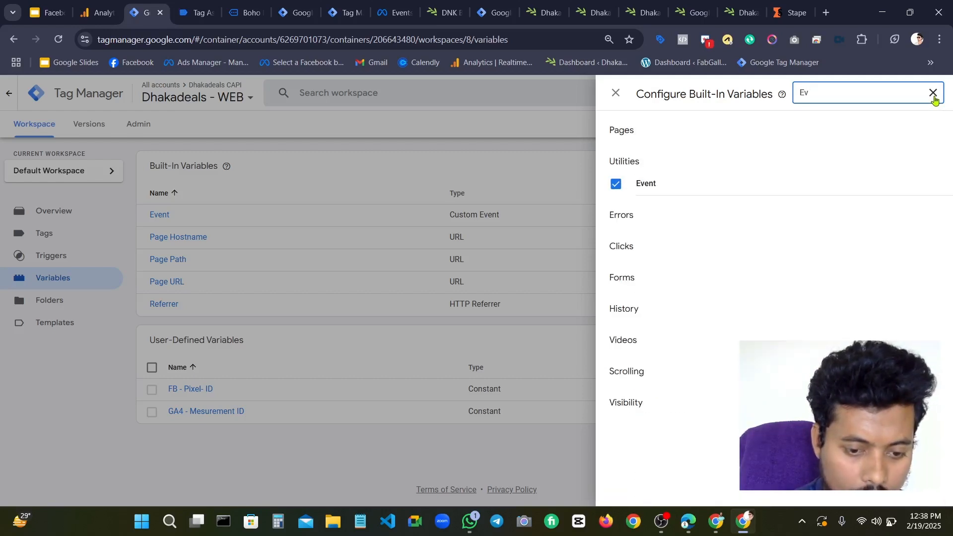
click(933, 94)
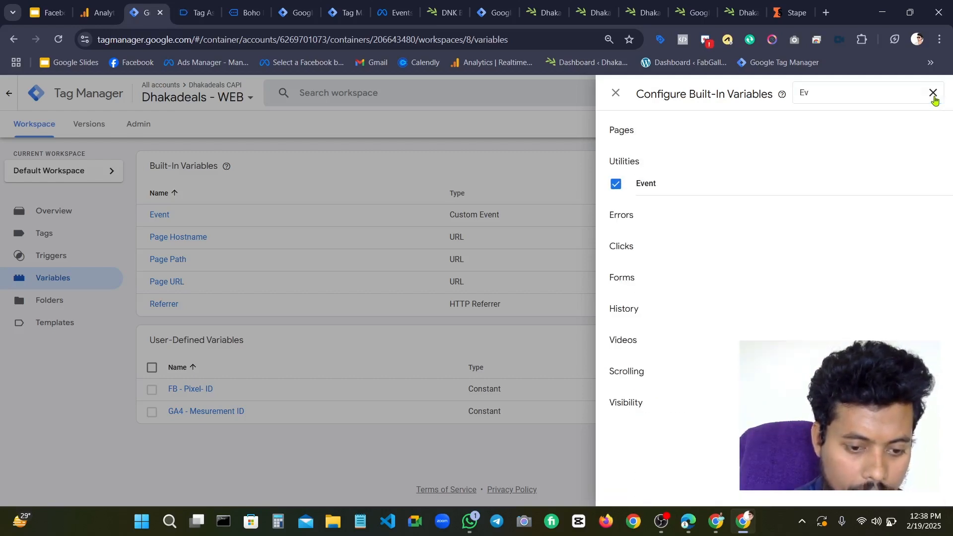
click(527, 96)
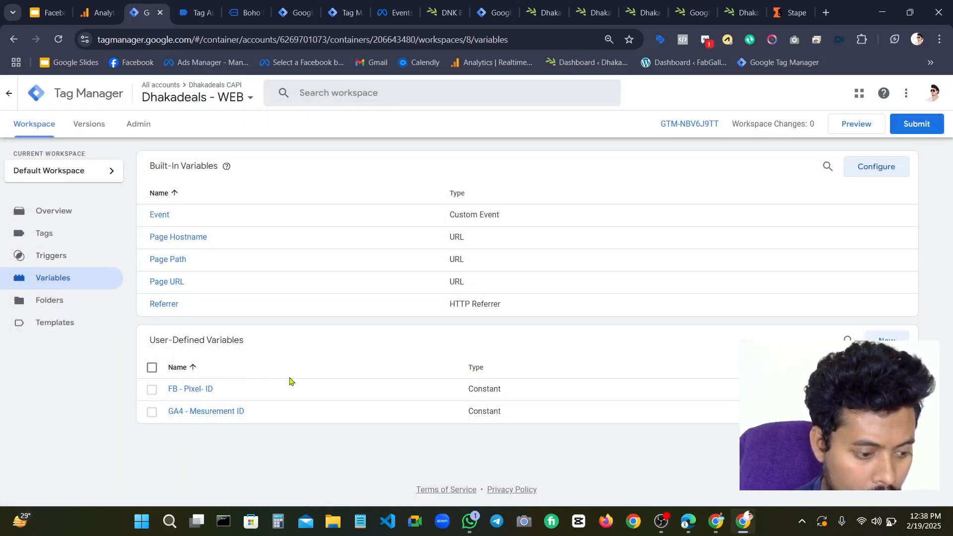
Start a new user-defined variable and browse the Community Template Gallery for its variable type
click(887, 340)
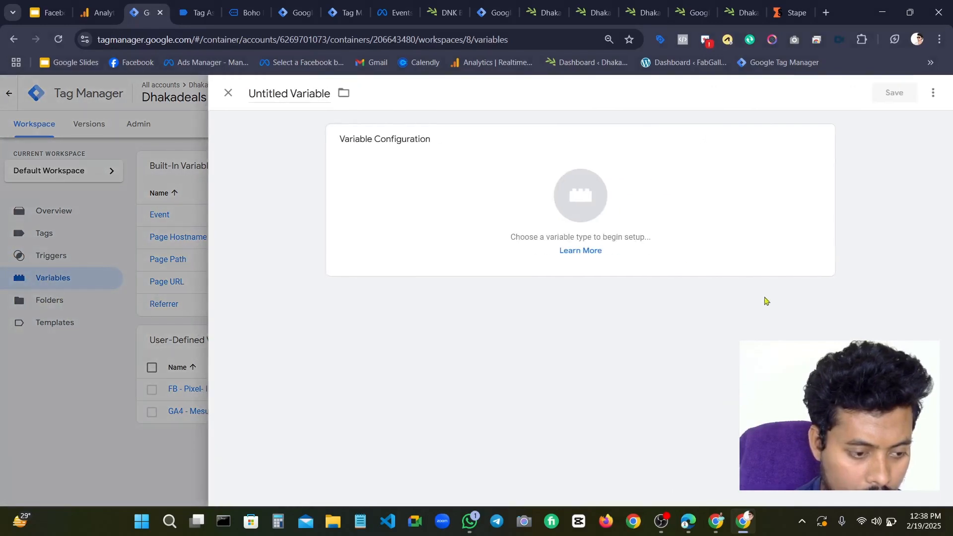
click(667, 245)
scroll(710, 250, down, 6)
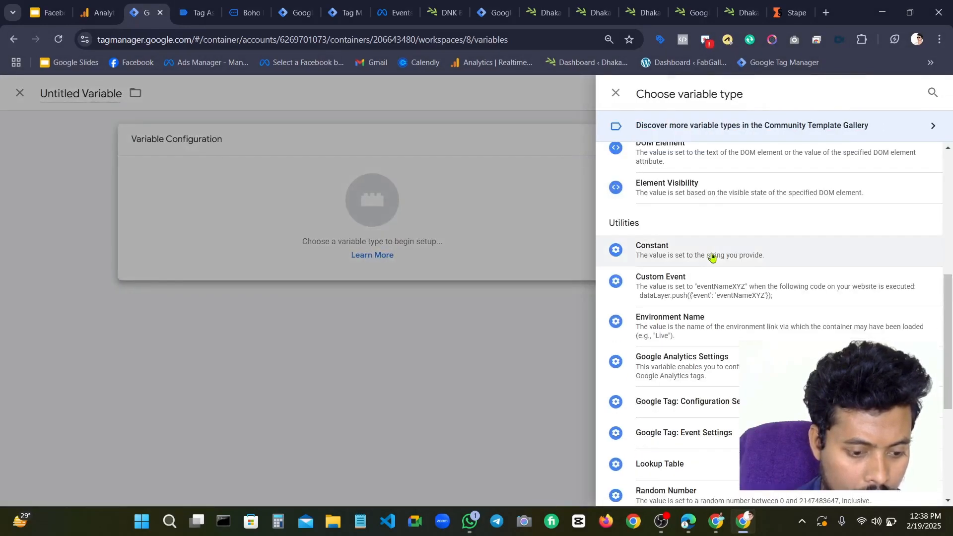
scroll(653, 253, up, 6)
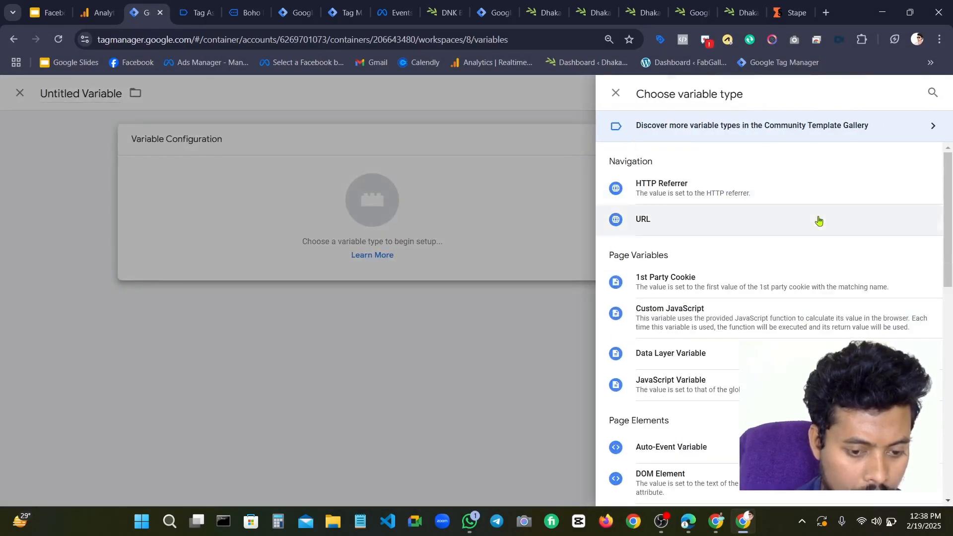
click(833, 131)
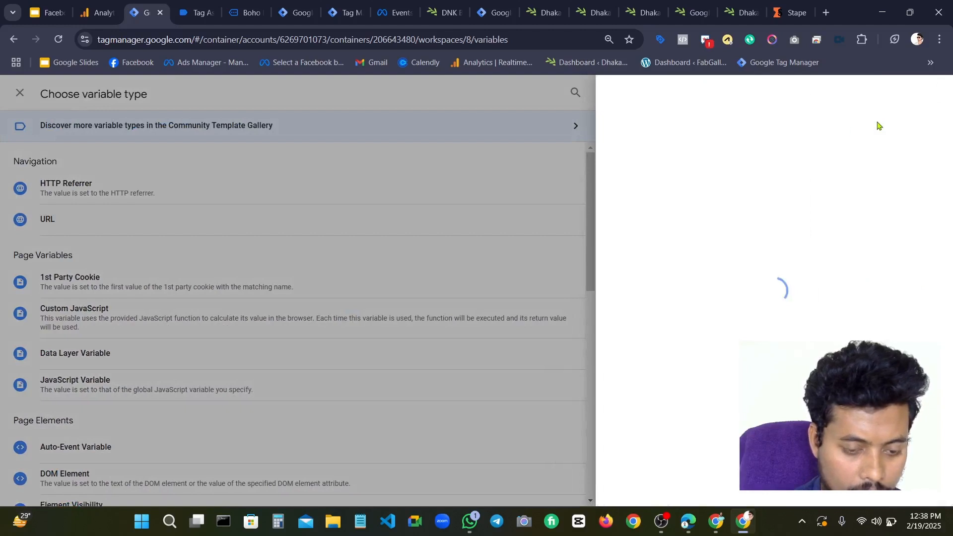
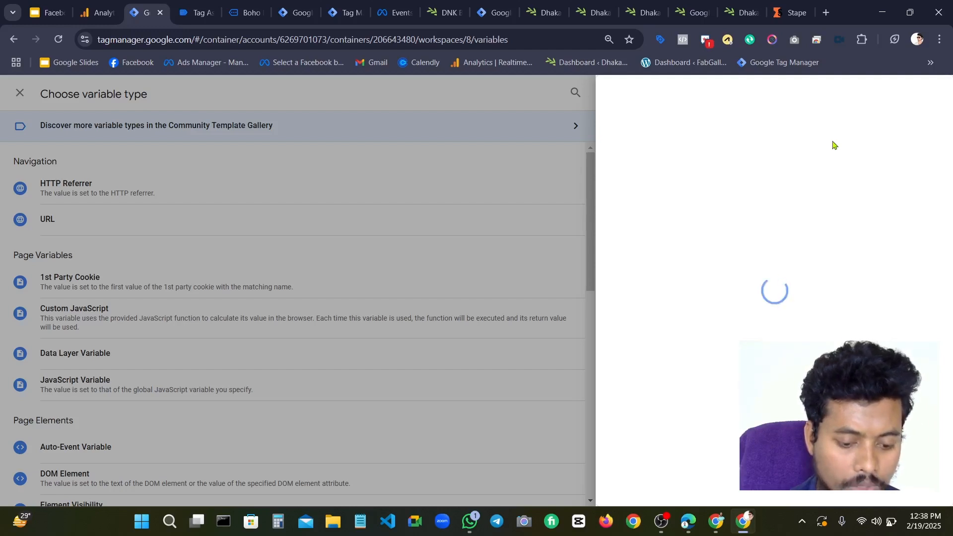
click(891, 522)
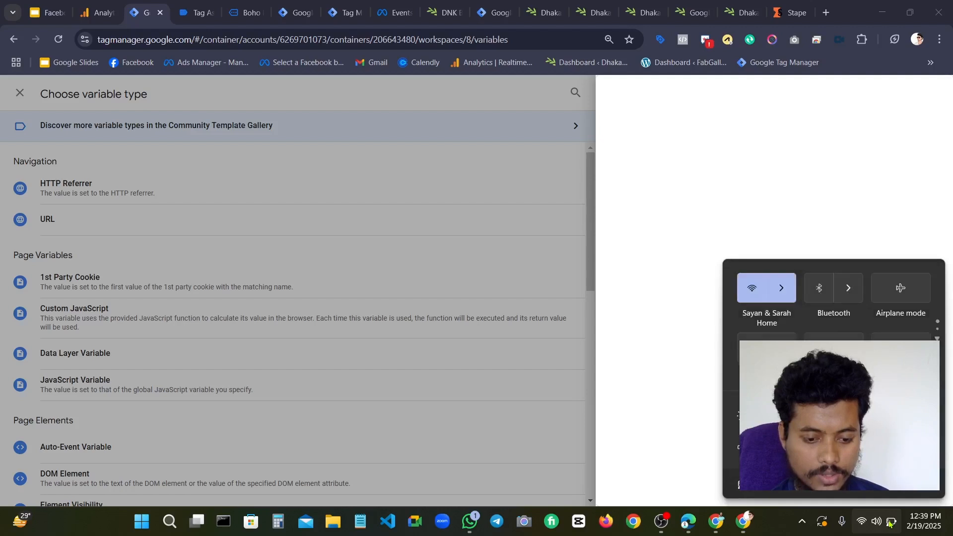
click(891, 522)
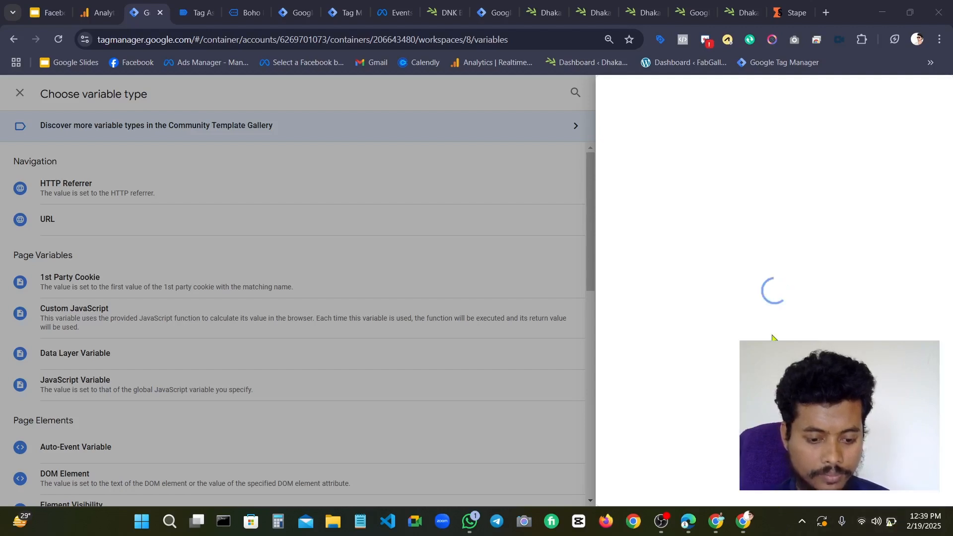
Find the Event Id variable template in the gallery by searching for "ev" and add it to the workspace
click(922, 91)
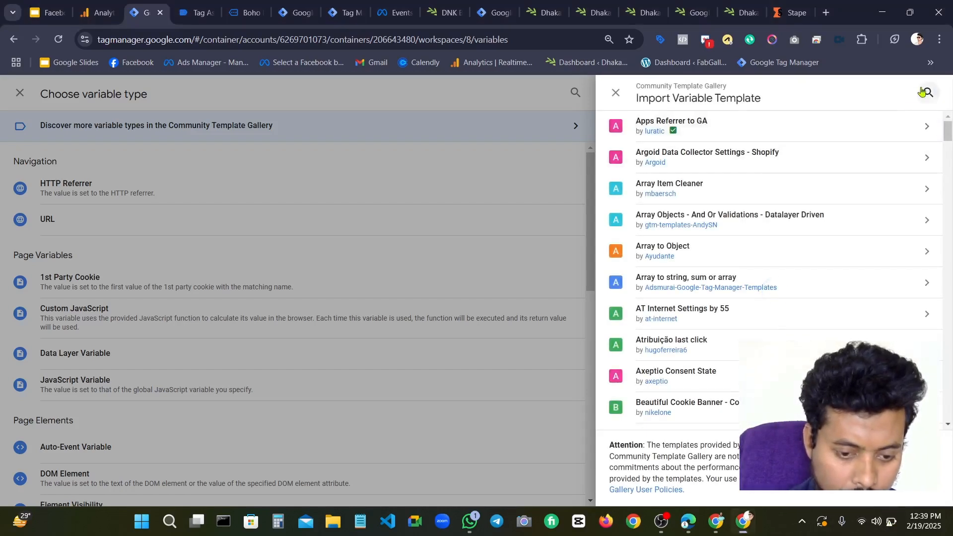
click(922, 92)
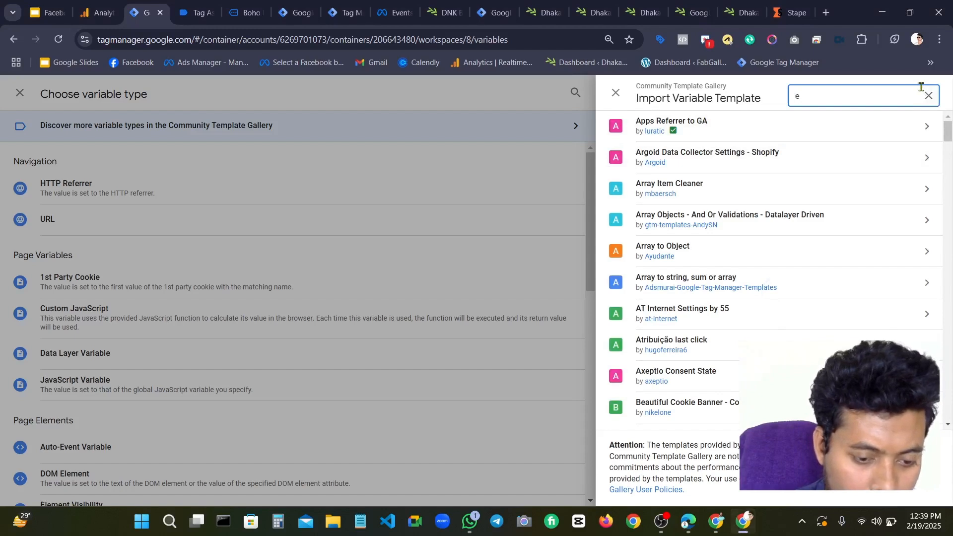
text(eveb)
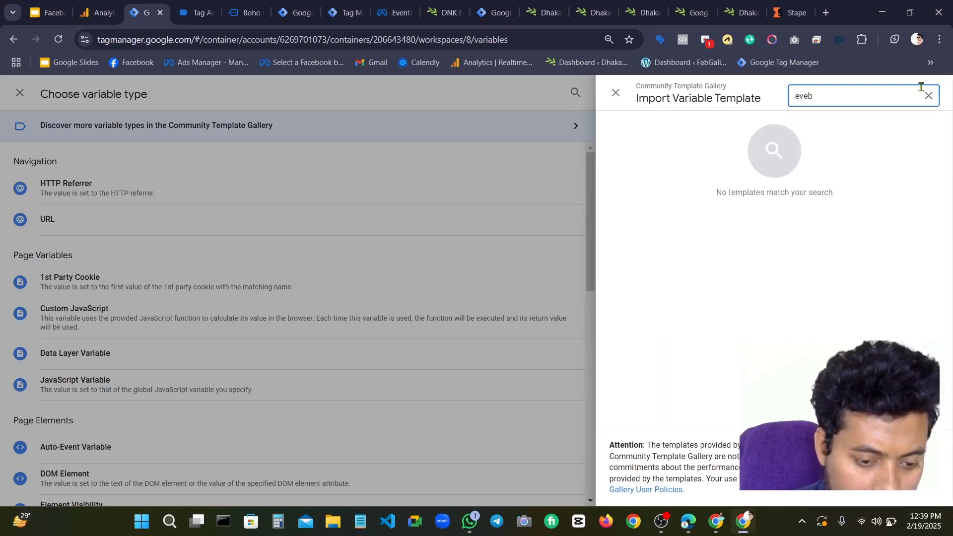
key(BackSpace)
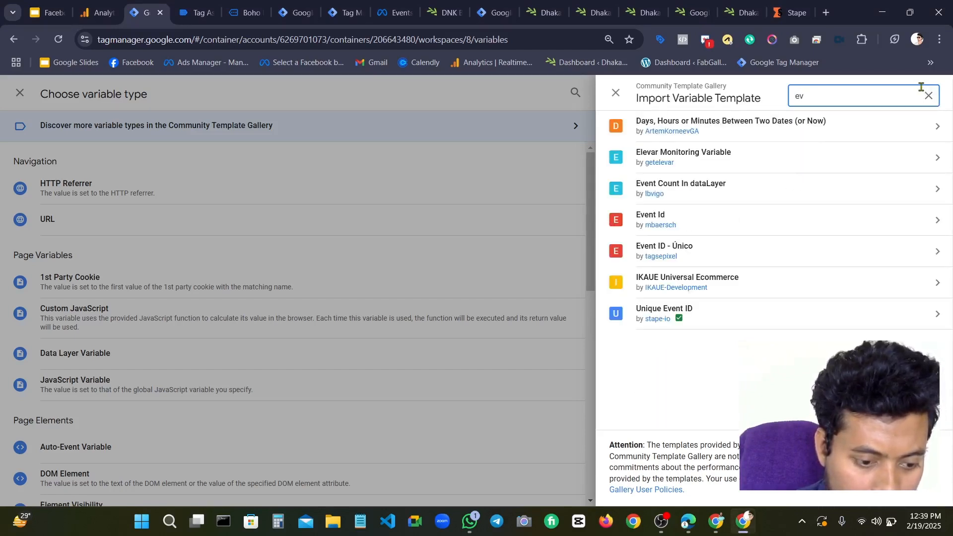
click(838, 235)
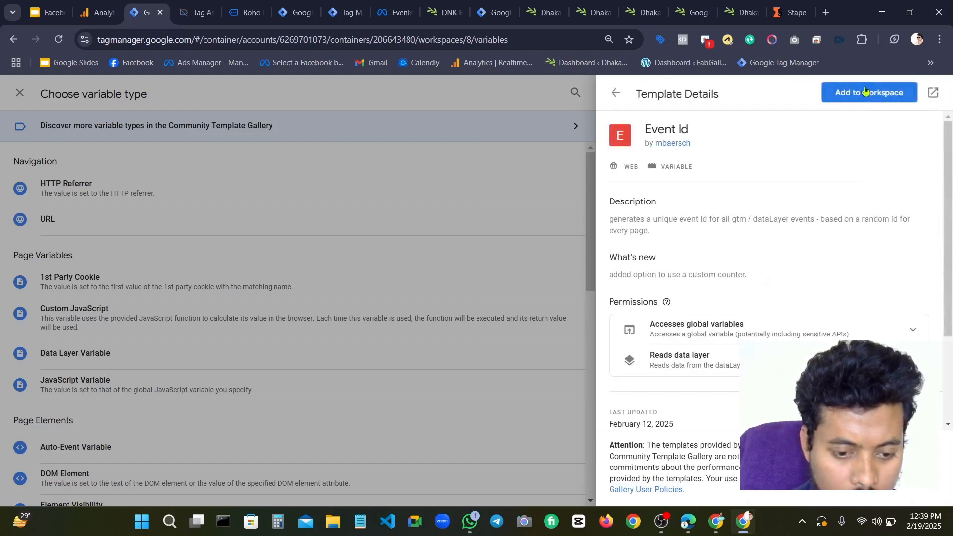
click(866, 92)
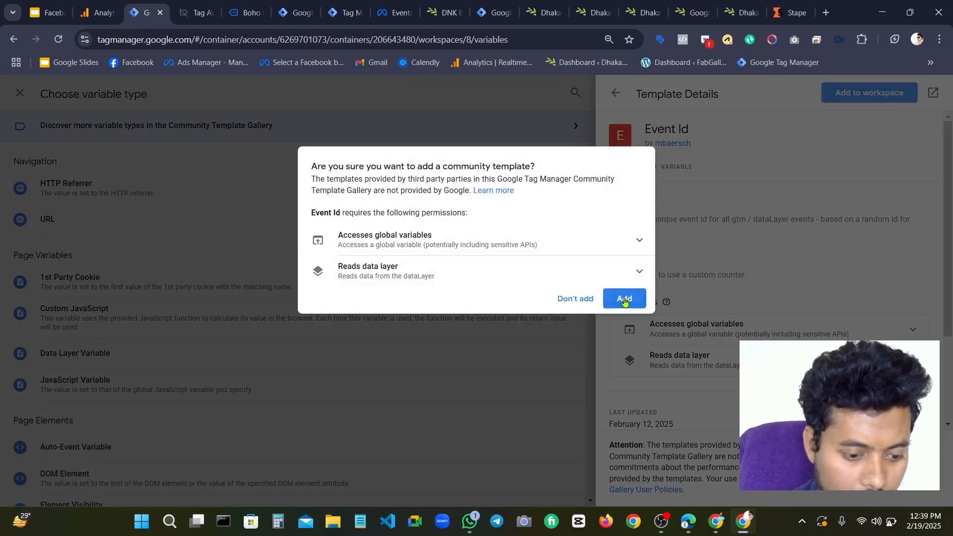
click(625, 299)
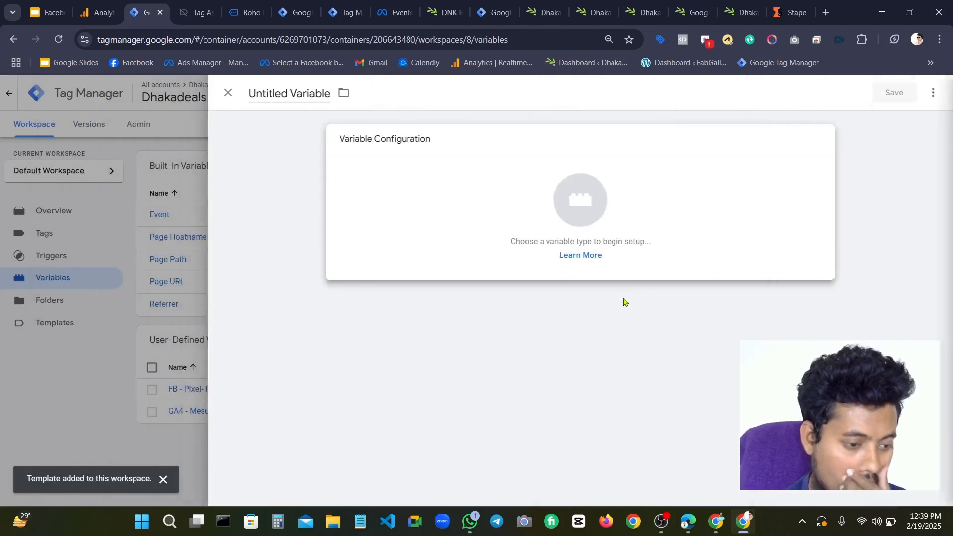
click(430, 204)
click(513, 202)
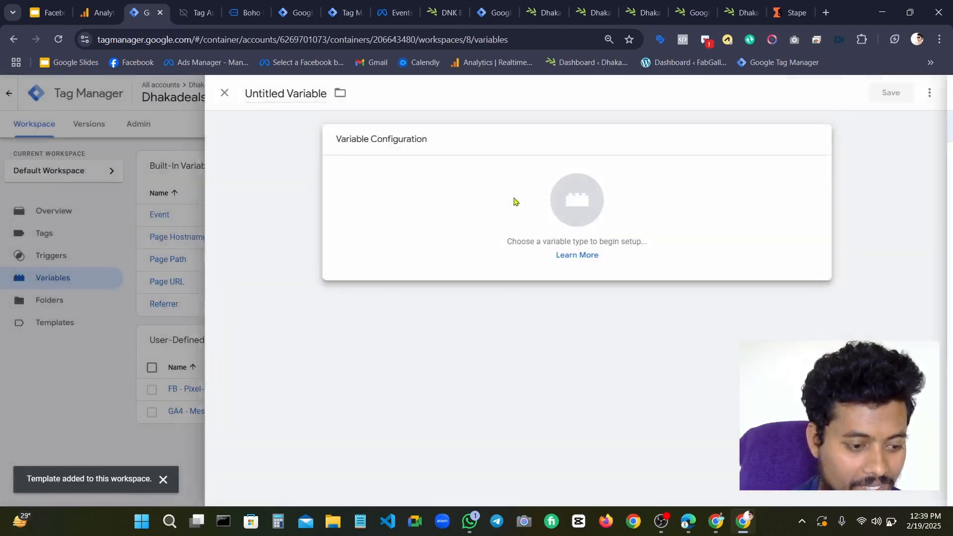
click(331, 95)
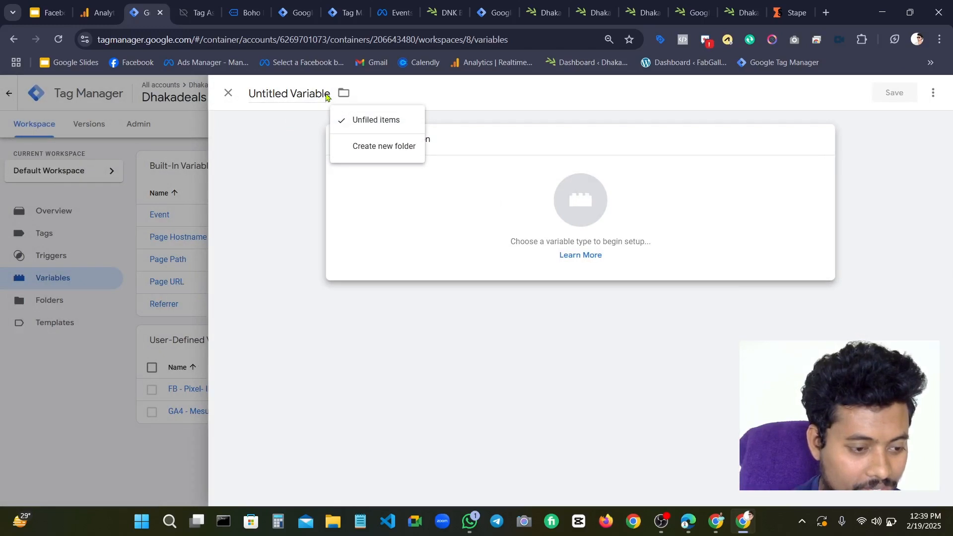
click(327, 93)
click(334, 97)
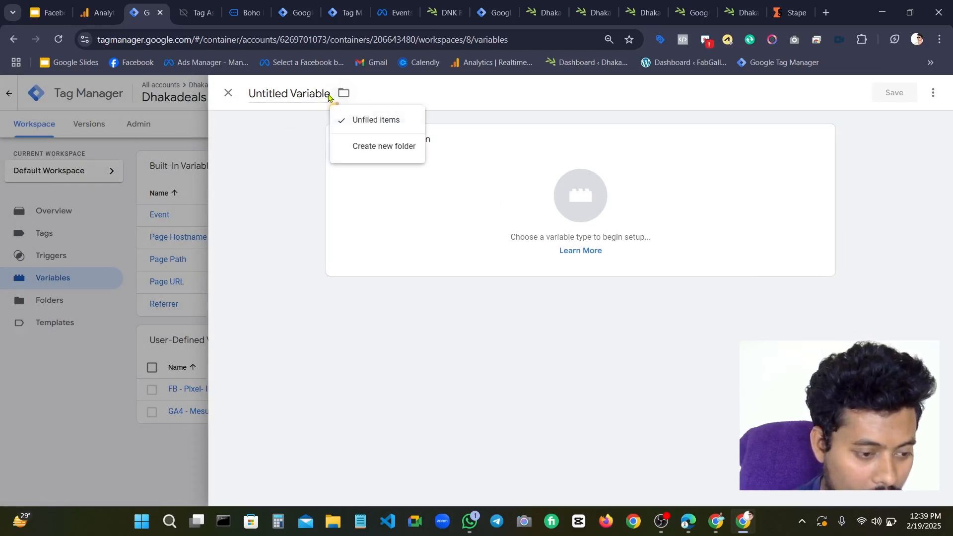
click(333, 104)
Name the new variable "FB- Event - ID"
click(327, 93)
key(BackSpace)
key(BackSpace)
key(BackSpace)
key(BackSpace)
key(BackSpace)
key(BackSpace)
key(BackSpace)
key(BackSpace)
key(BackSpace)
key(BackSpace)
key(BackSpace)
key(BackSpace)
key(BackSpace)
key(BackSpace)
key(BackSpace)
key(BackSpace)
key(BackSpace)
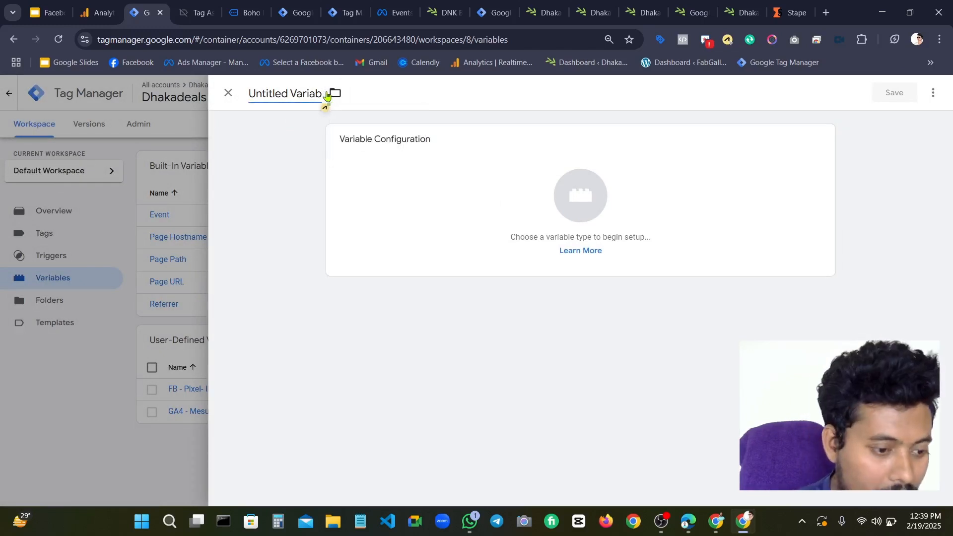
text(F)
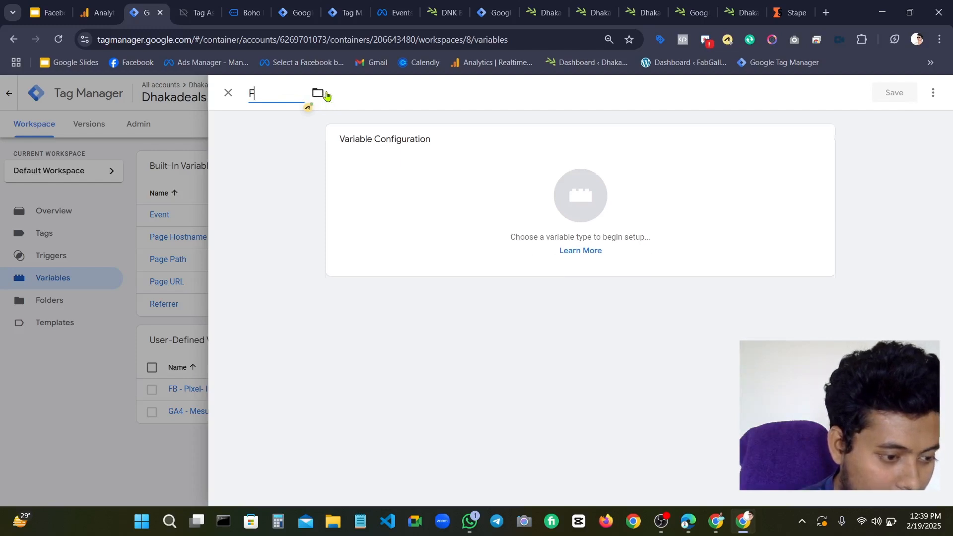
text(B-)
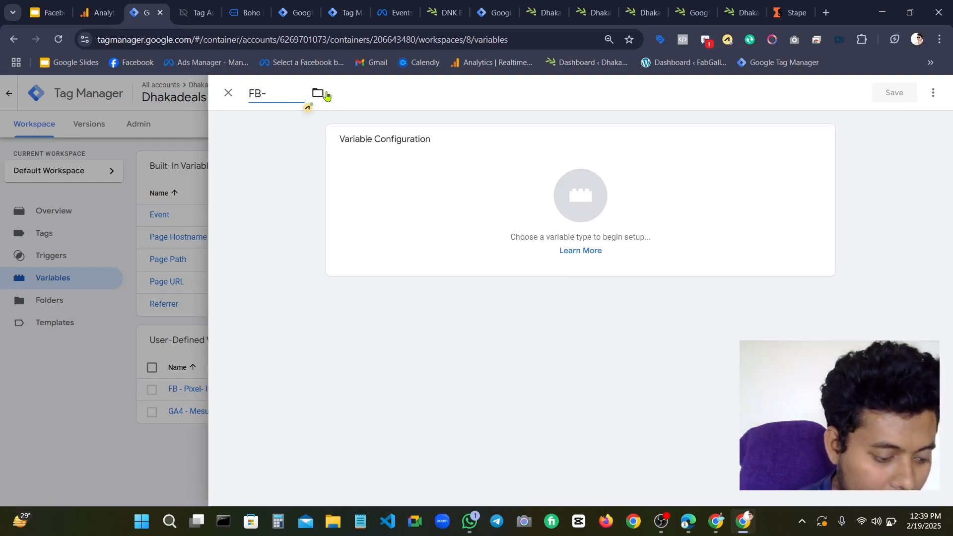
text( eV)
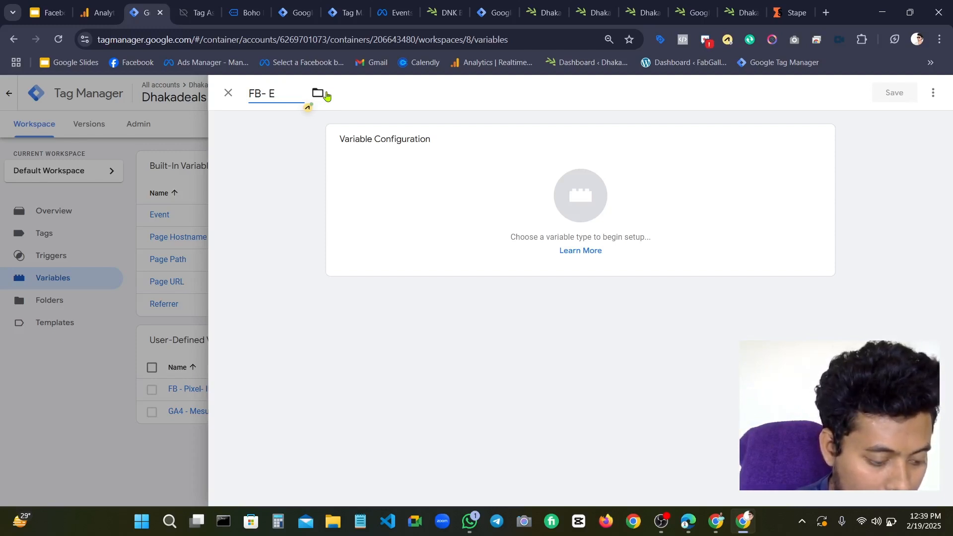
text(Is)
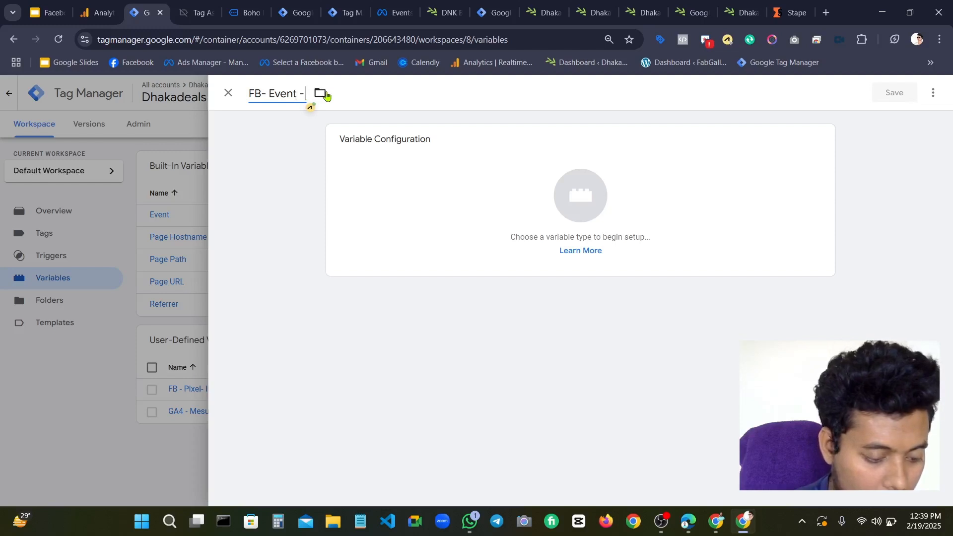
key(BackSpace)
text(D)
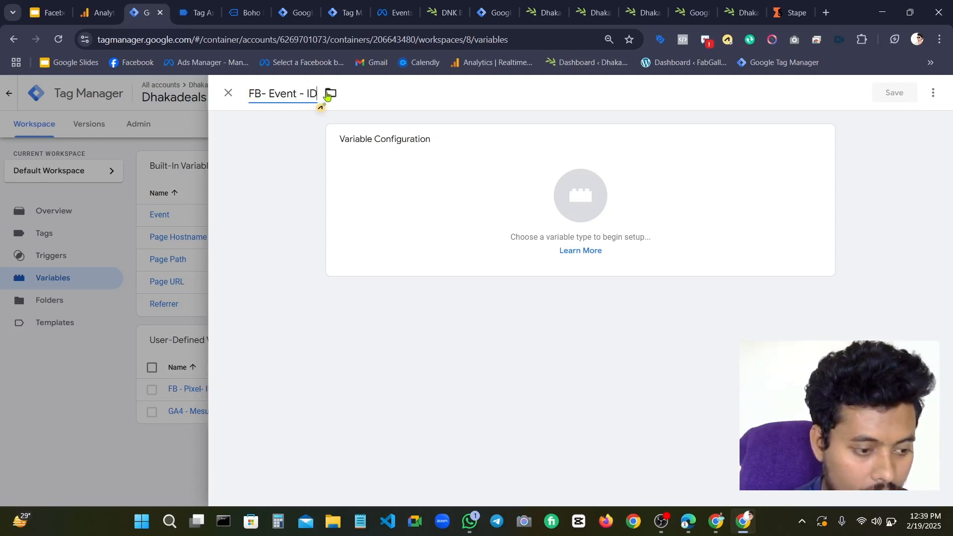
Try to assign the Event Id type to the new variable, and discard the unsaved variable
click(532, 213)
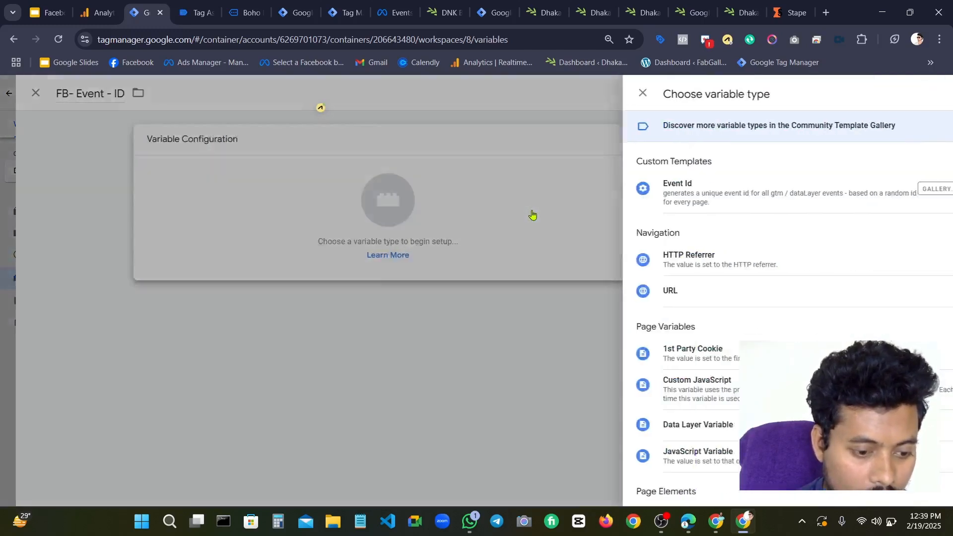
click(638, 194)
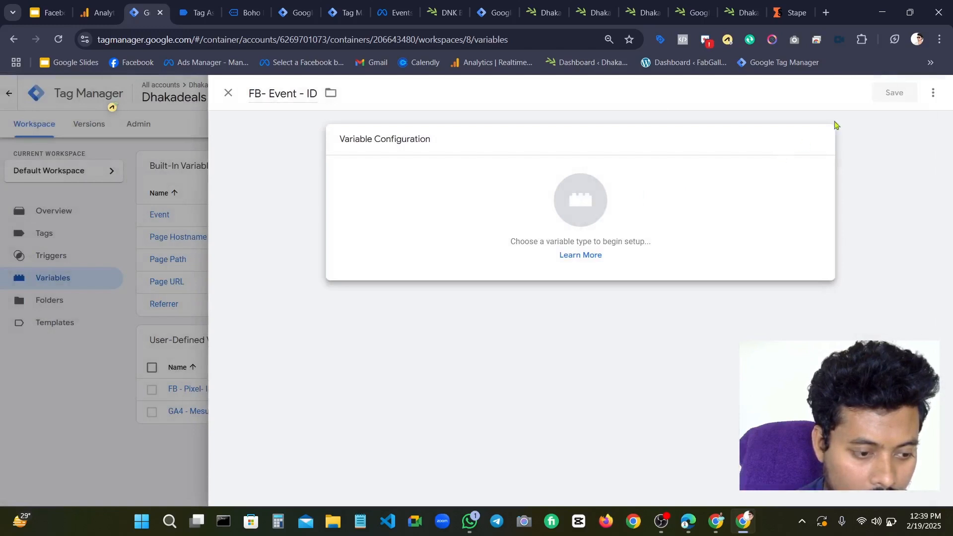
click(511, 207)
click(671, 198)
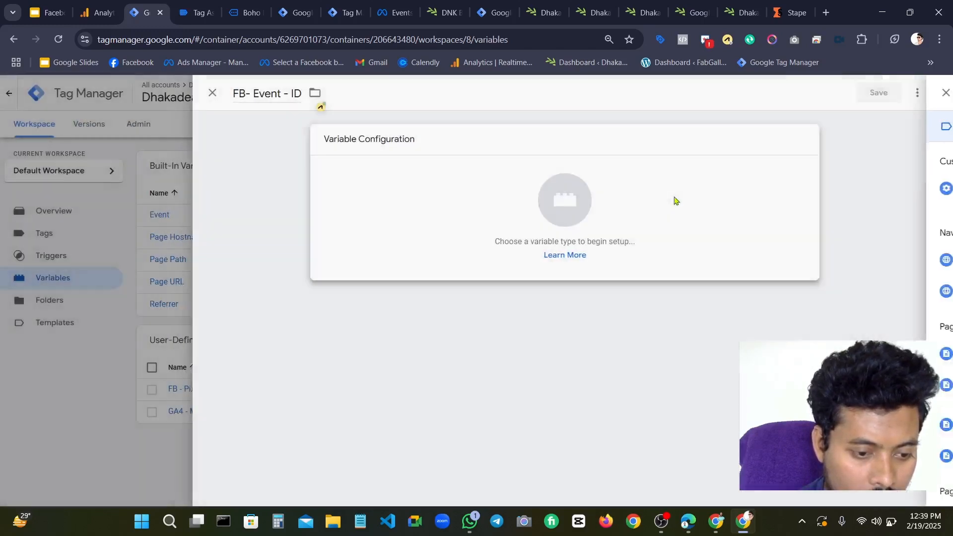
click(228, 93)
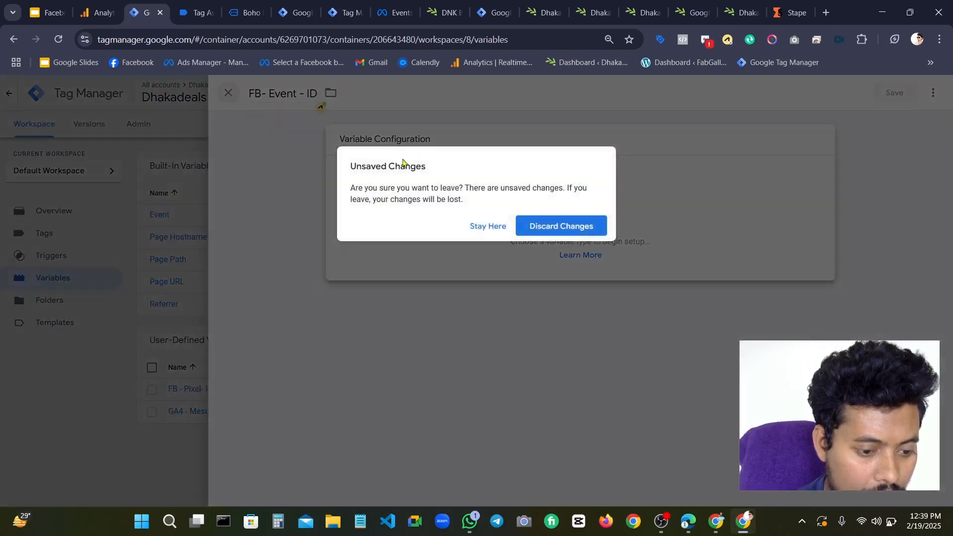
click(543, 225)
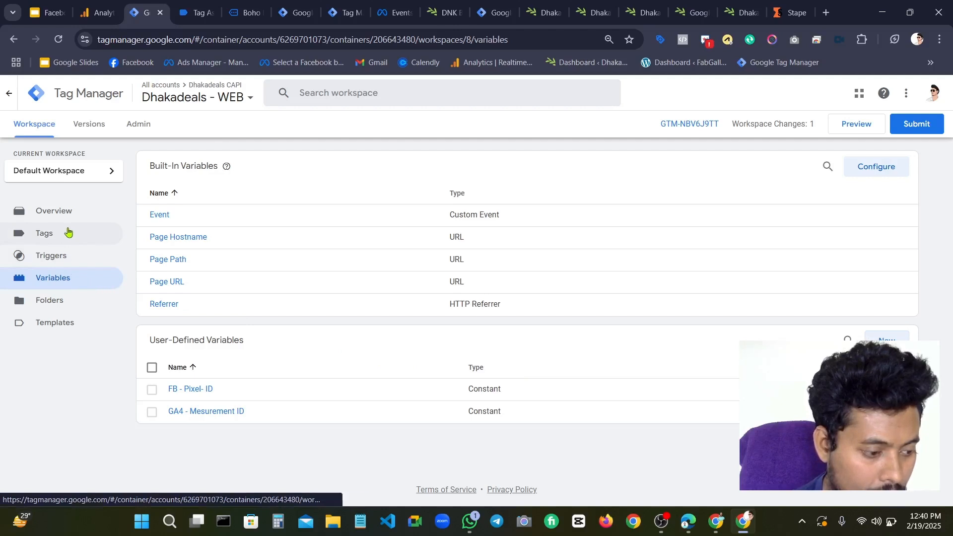
click(58, 329)
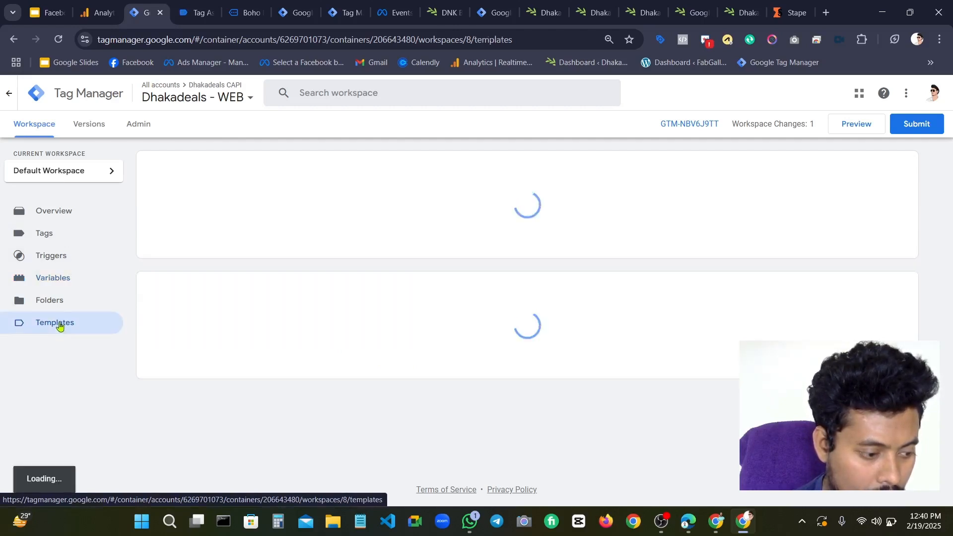
click(55, 234)
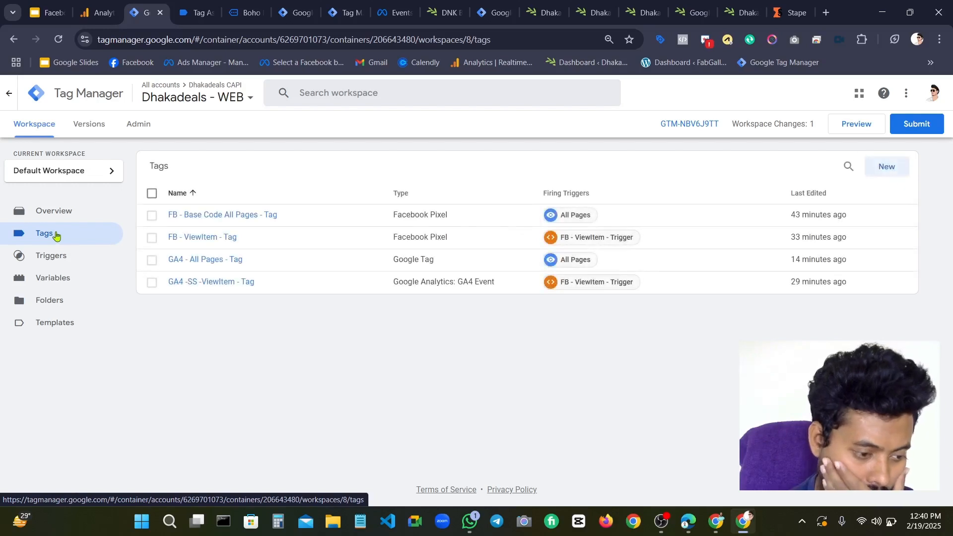
click(227, 215)
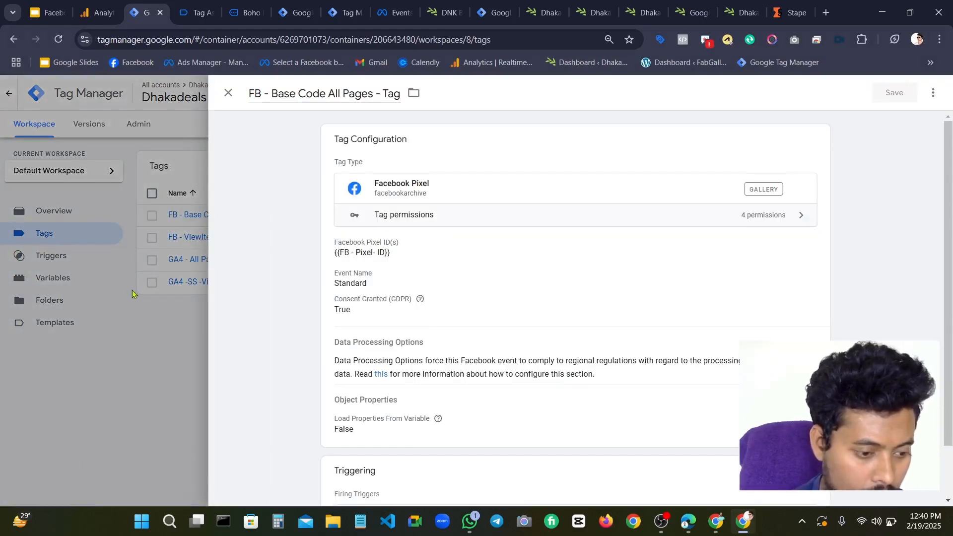
click(134, 298)
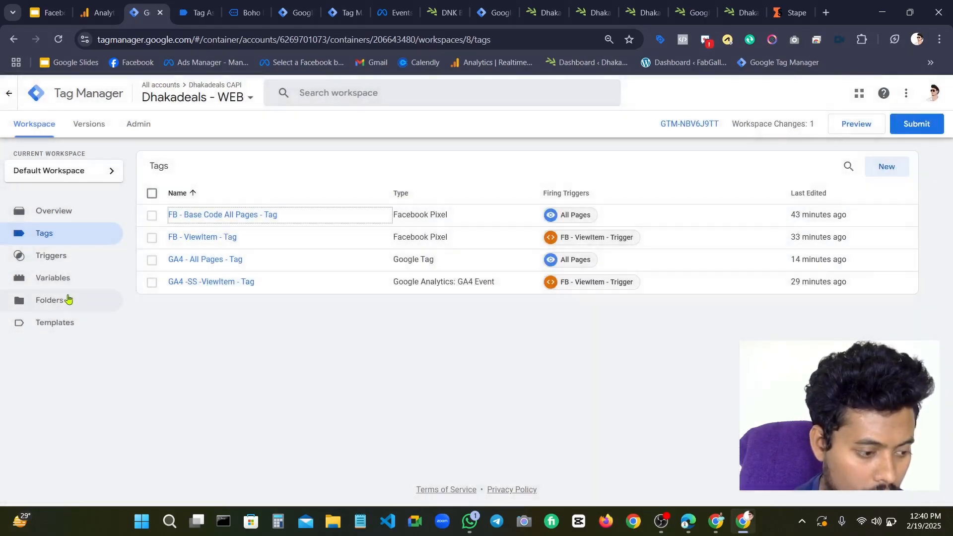
Create a new user-defined variable in the web container with the Event Id custom template as its type
click(65, 280)
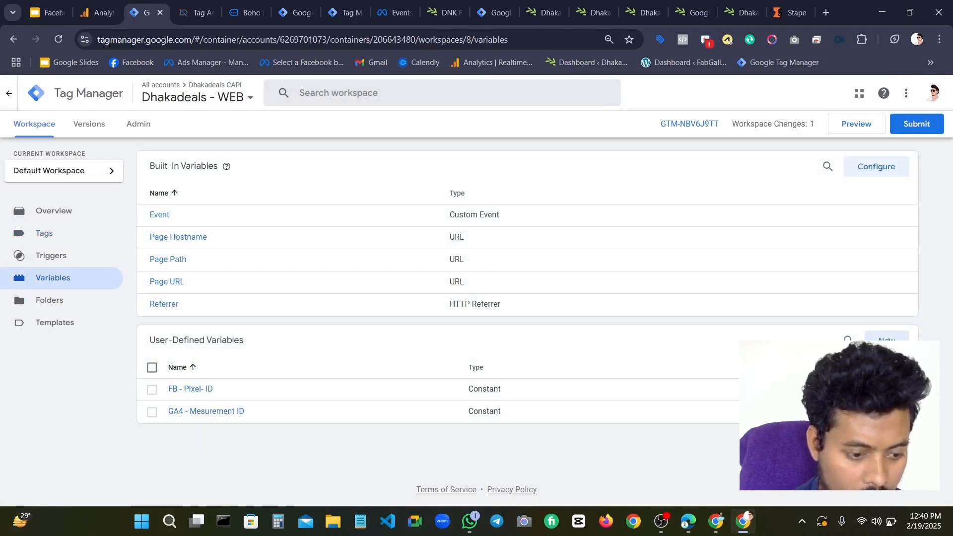
click(887, 340)
click(649, 212)
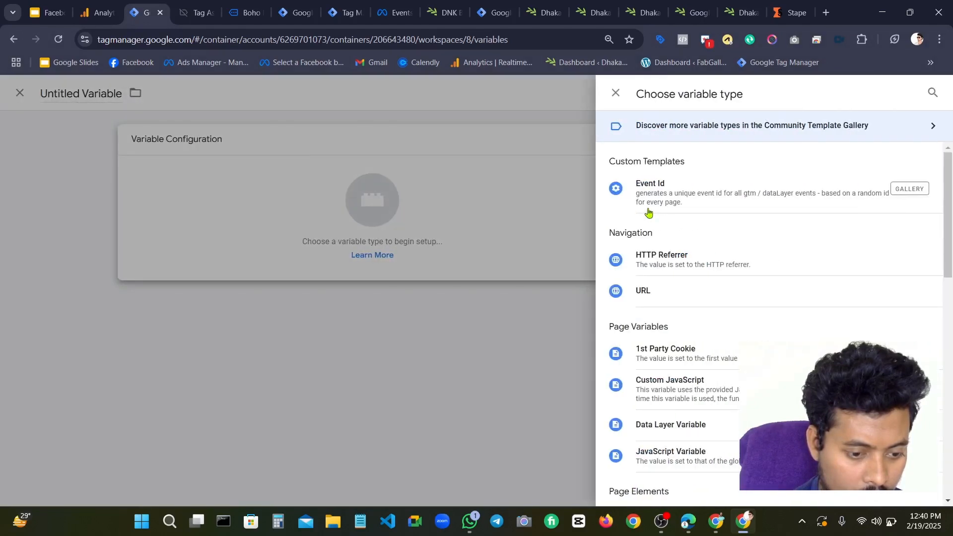
click(684, 207)
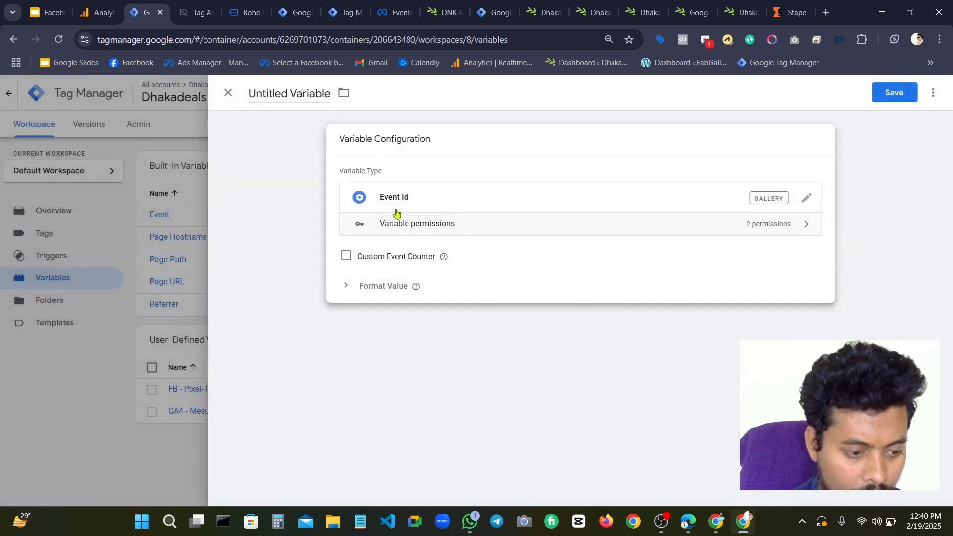
Name the Event Id variable "FB -Event -ID" and save it
click(331, 95)
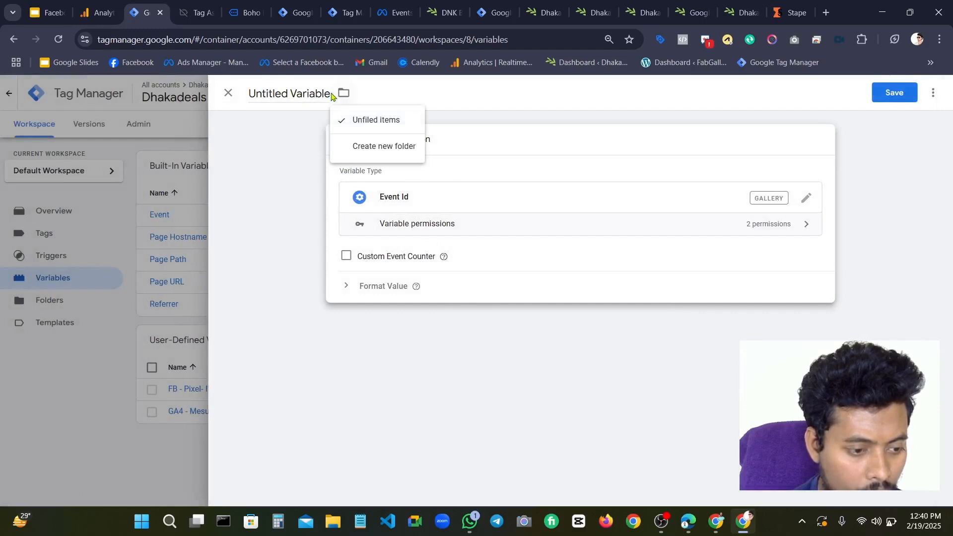
click(326, 92)
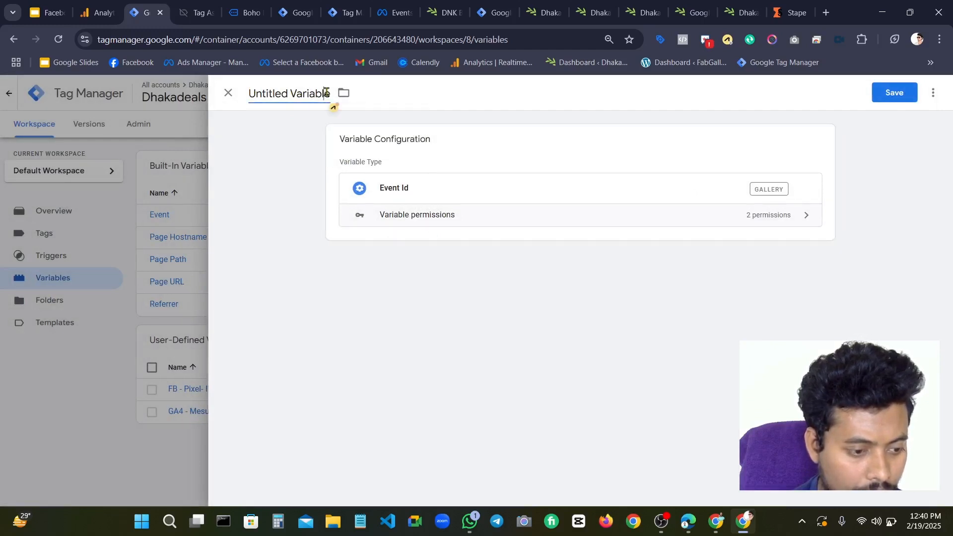
click(341, 93)
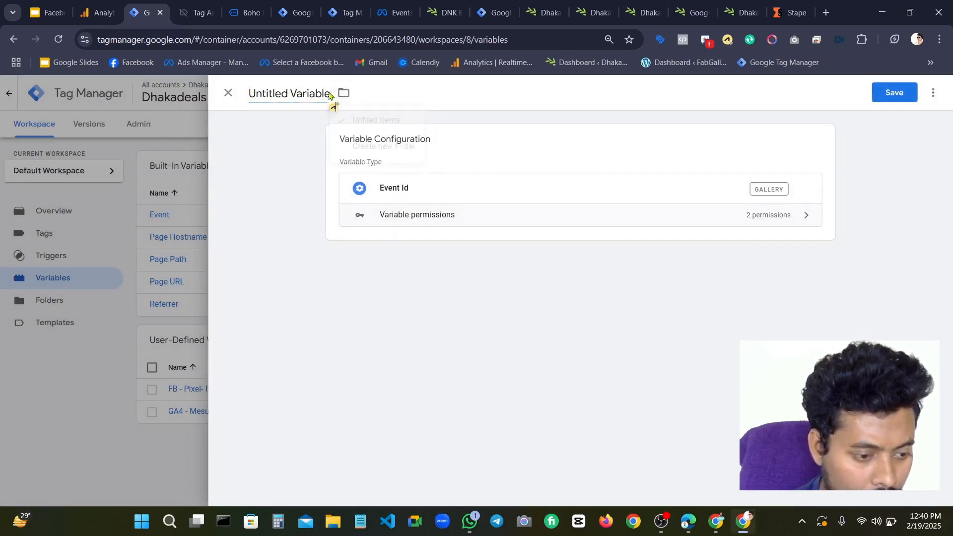
click(328, 92)
key(BackSpace)
key(BackSpace)
key(BackSpace)
key(BackSpace)
key(BackSpace)
key(BackSpace)
key(BackSpace)
key(BackSpace)
key(BackSpace)
key(BackSpace)
key(BackSpace)
key(BackSpace)
key(BackSpace)
key(BackSpace)
key(BackSpace)
key(BackSpace)
key(BackSpace)
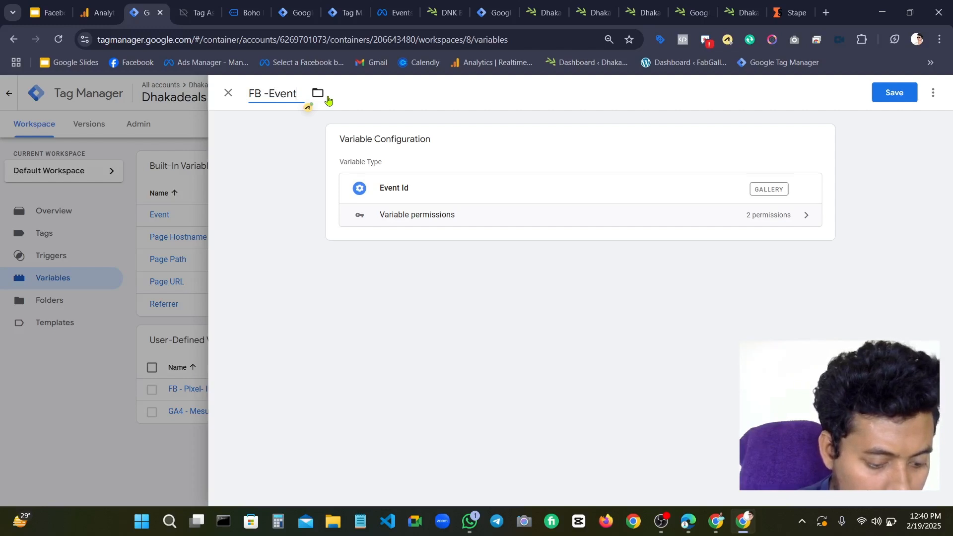
text(FB -Event -ID)
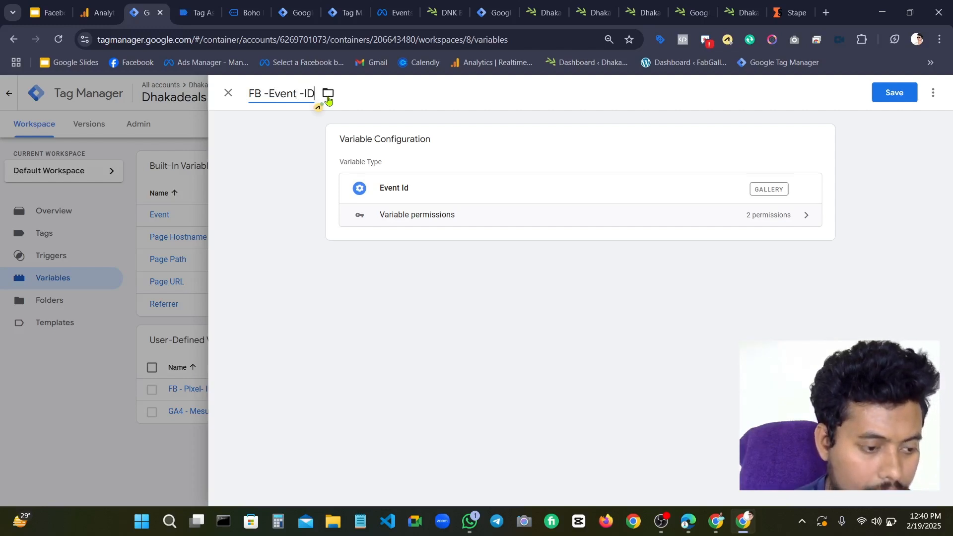
click(896, 93)
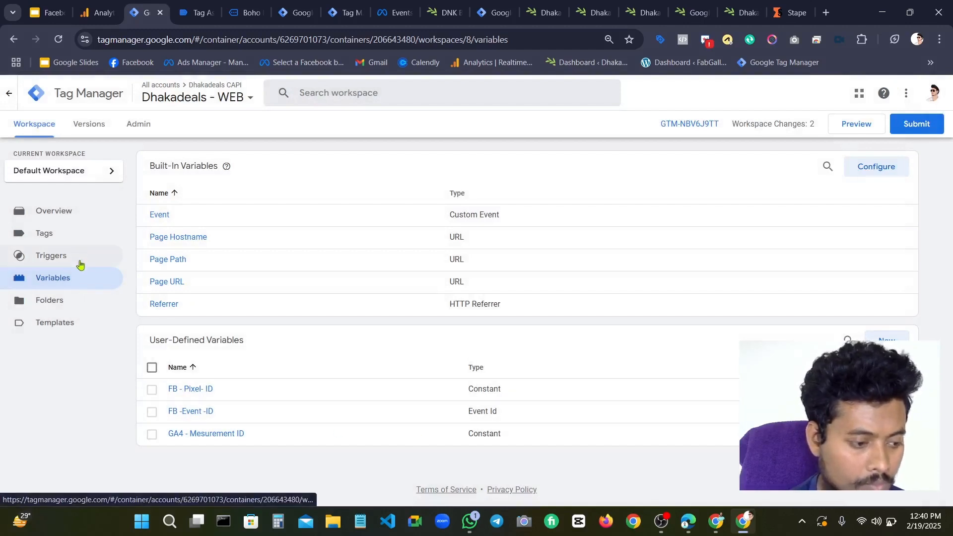
Set the Event ID of the FB - Base Code All Pages - Tag to {{FB -Event -ID}} and save the tag
click(75, 237)
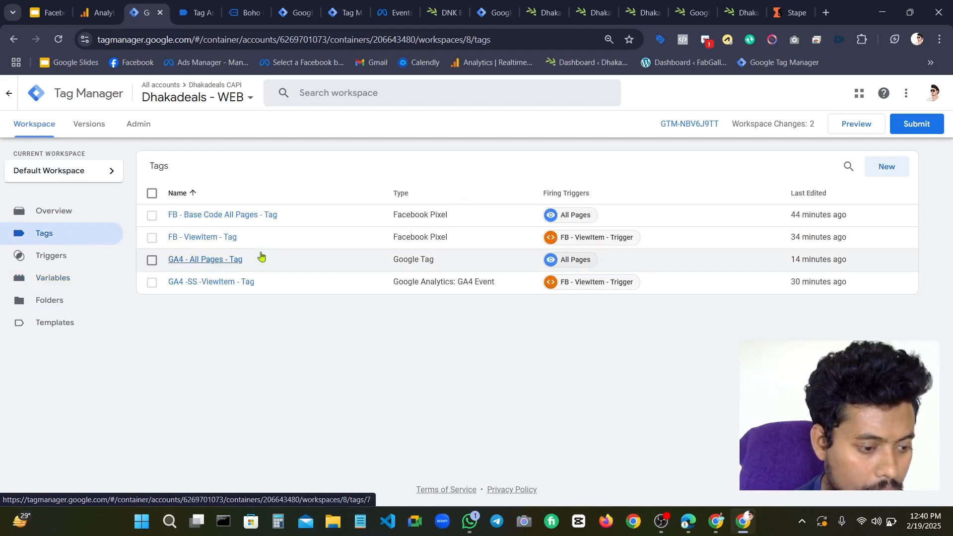
click(254, 219)
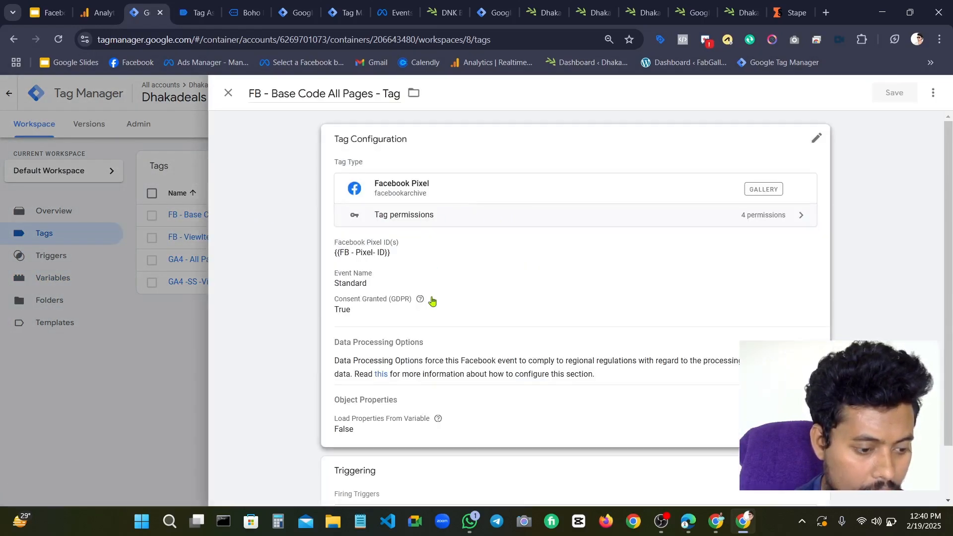
scroll(438, 328, down, 2)
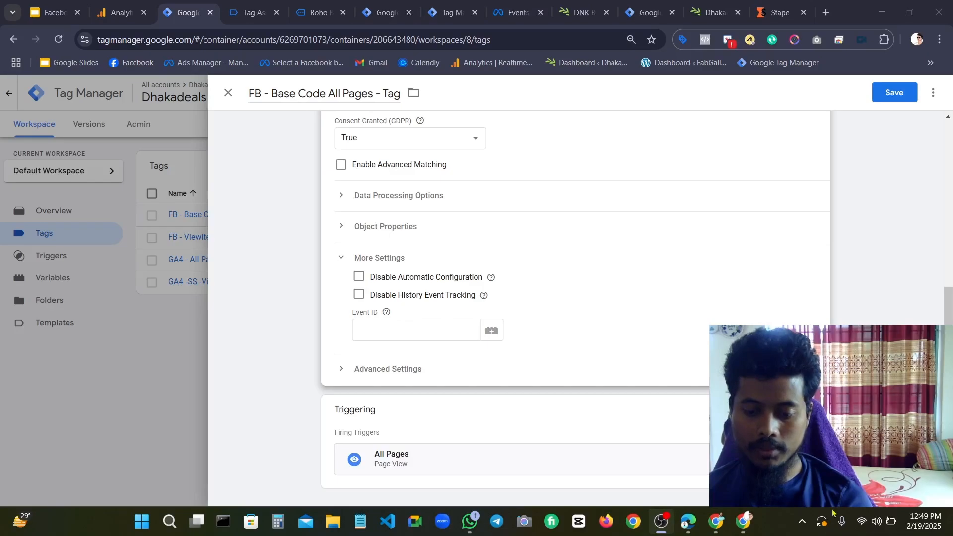
click(744, 522)
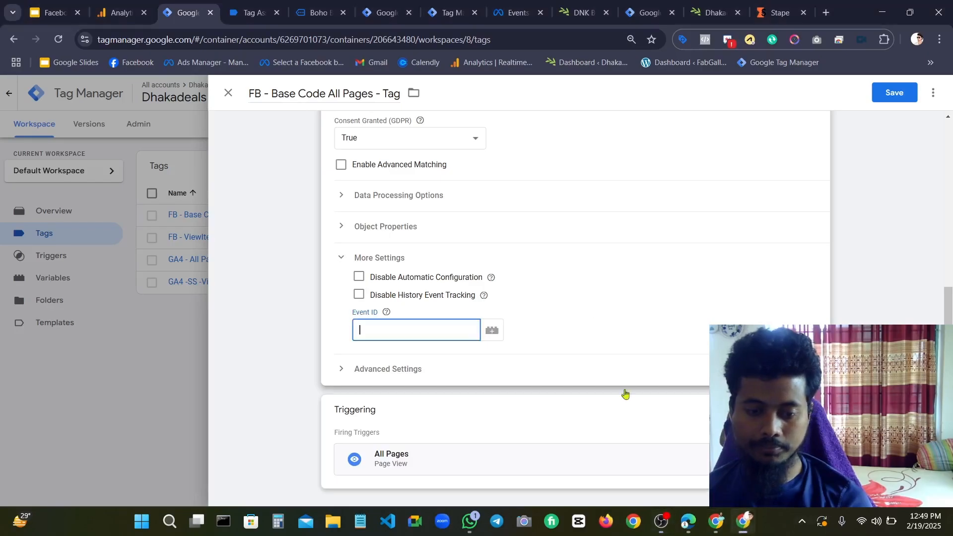
scroll(424, 329, up, 6)
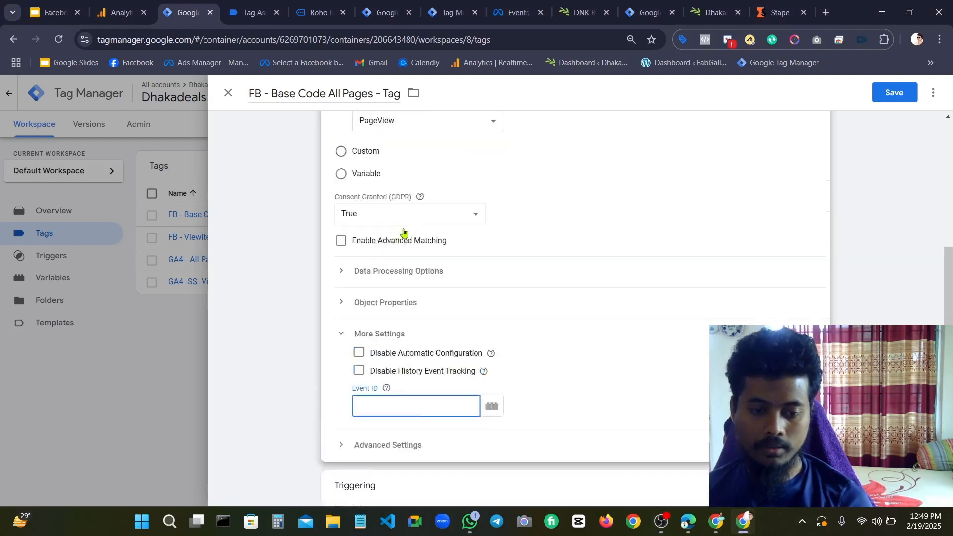
scroll(412, 226, down, 6)
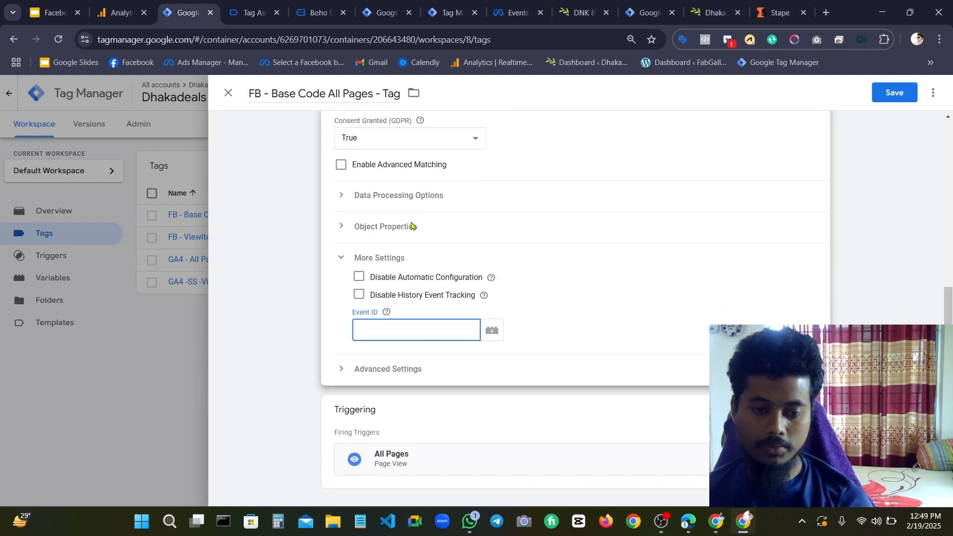
click(380, 331)
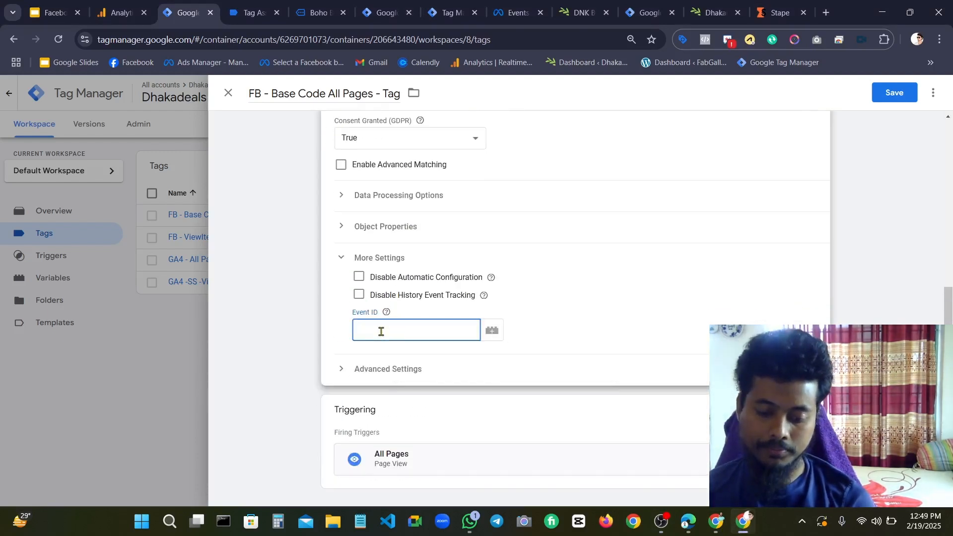
text({{)
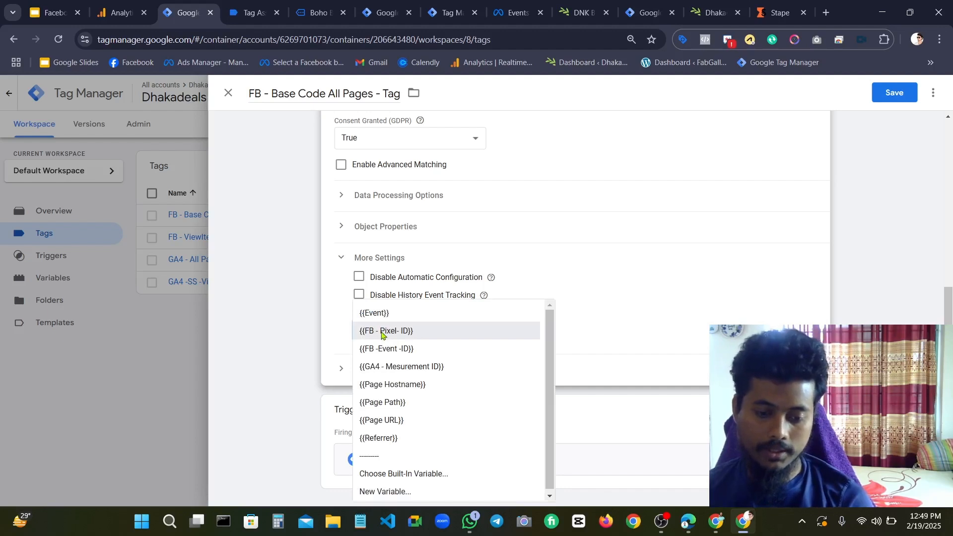
click(421, 348)
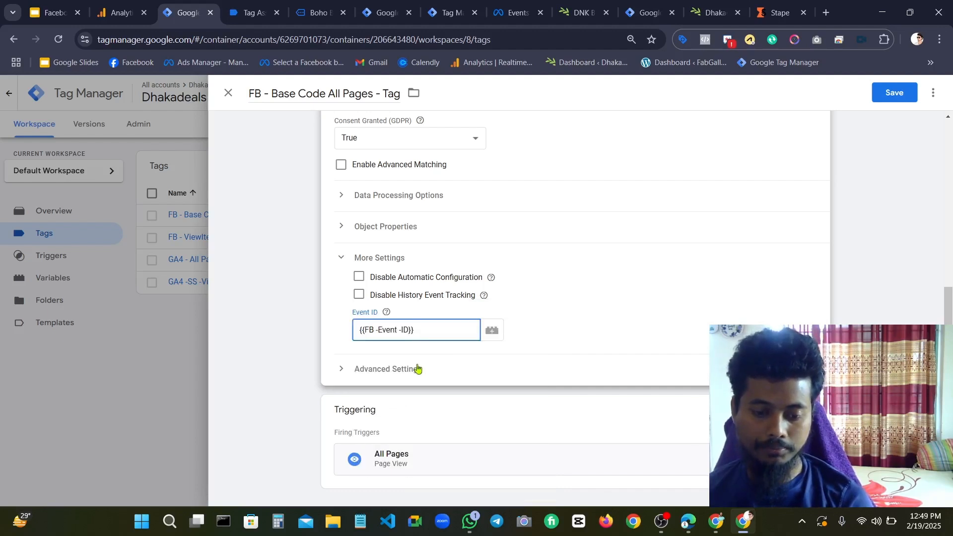
scroll(585, 295, up, 6)
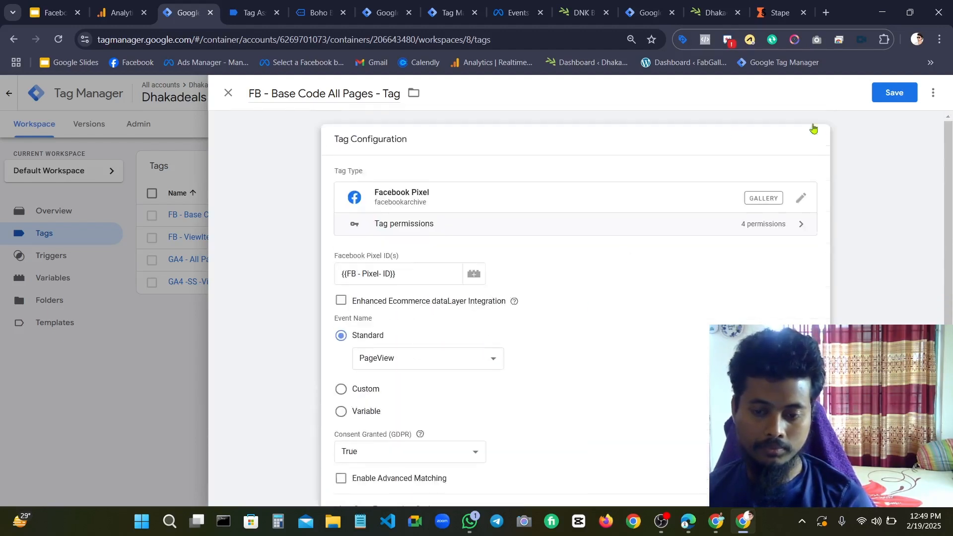
click(883, 98)
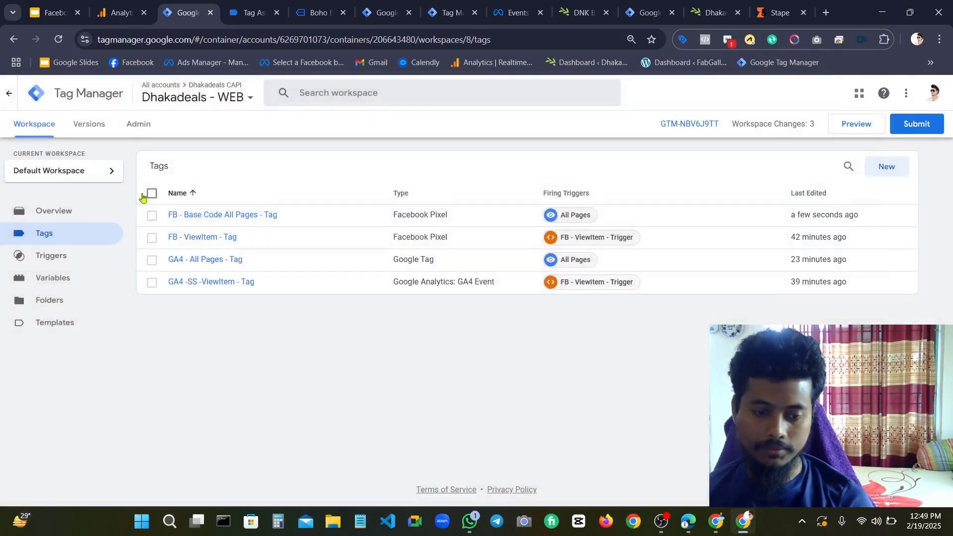
Set the Event ID of the FB - ViewItem - Tag to {{FB -Event -ID}} and save the tag
click(207, 236)
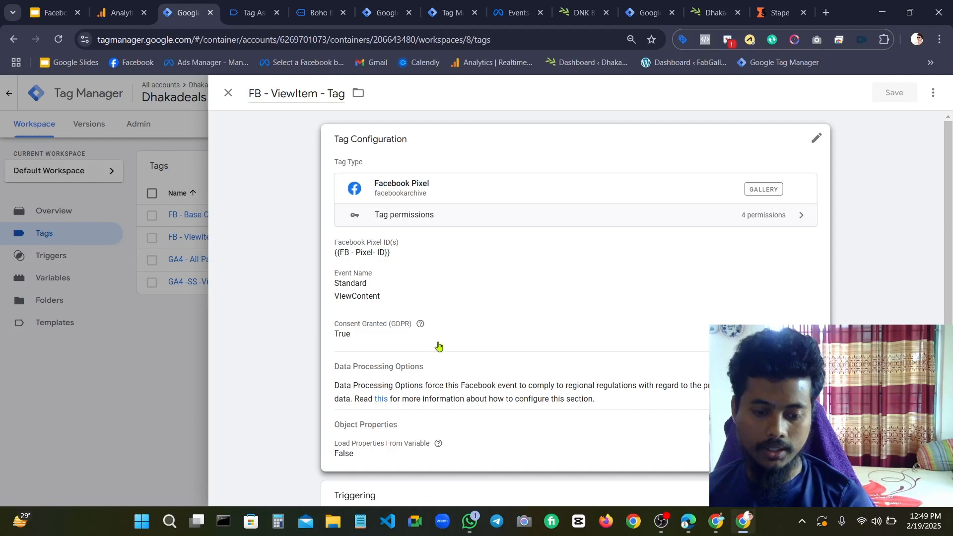
click(459, 335)
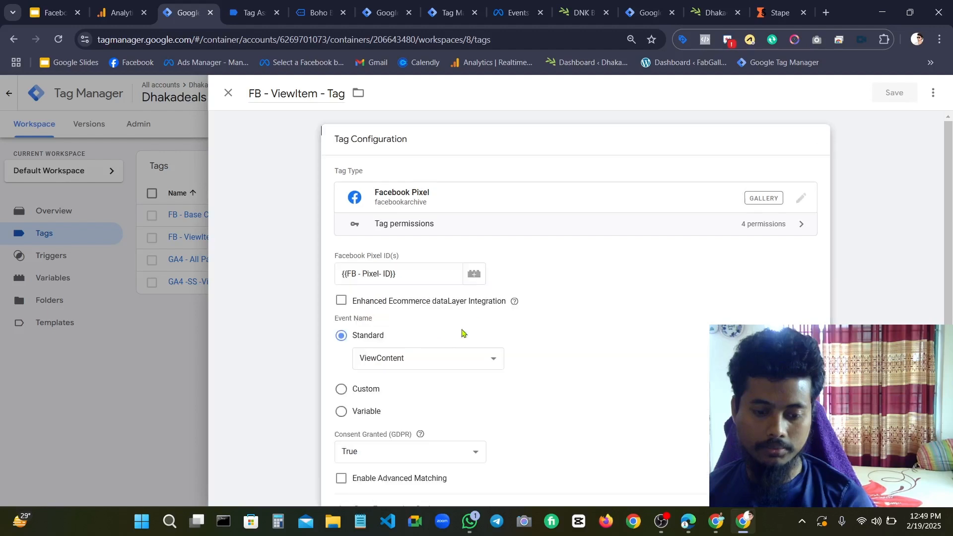
scroll(530, 313, down, 5)
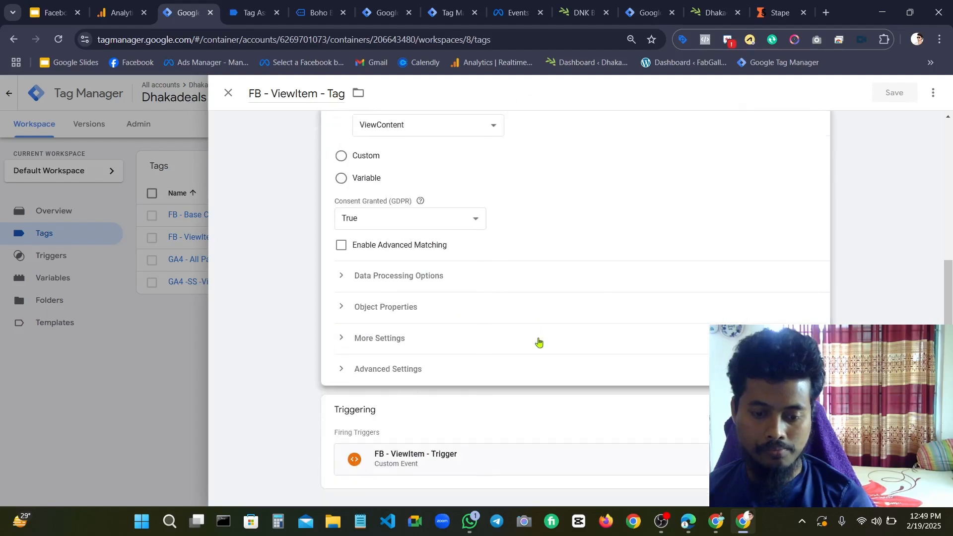
click(434, 338)
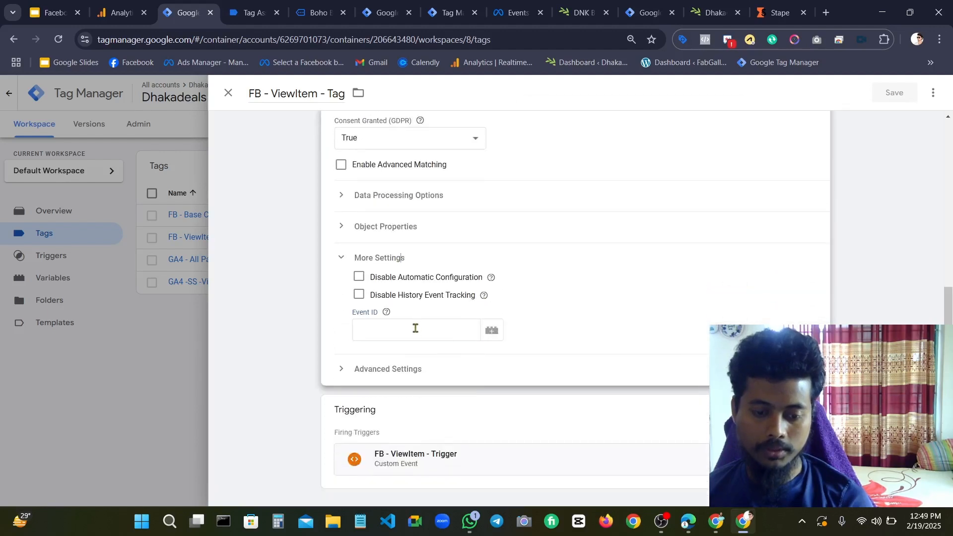
click(415, 328)
text({{)
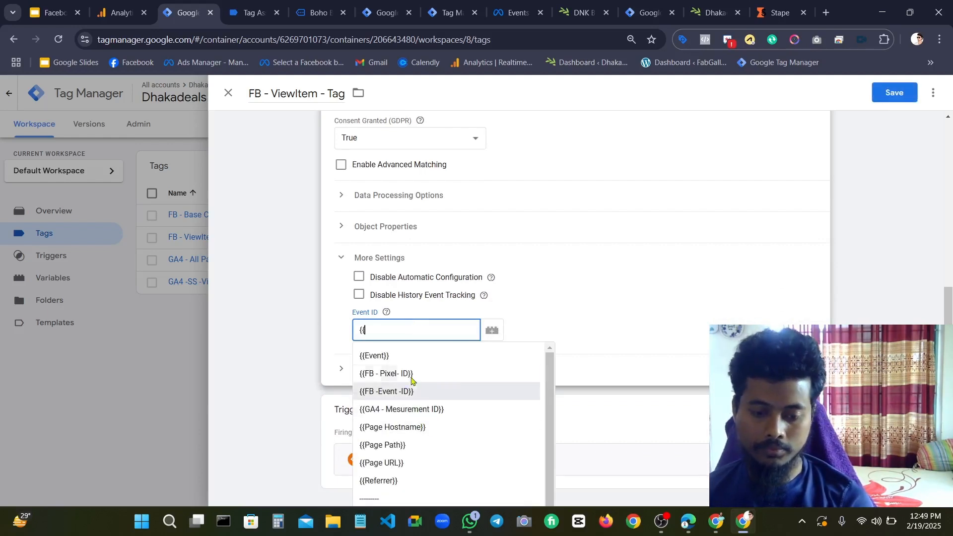
click(407, 392)
scroll(620, 313, up, 6)
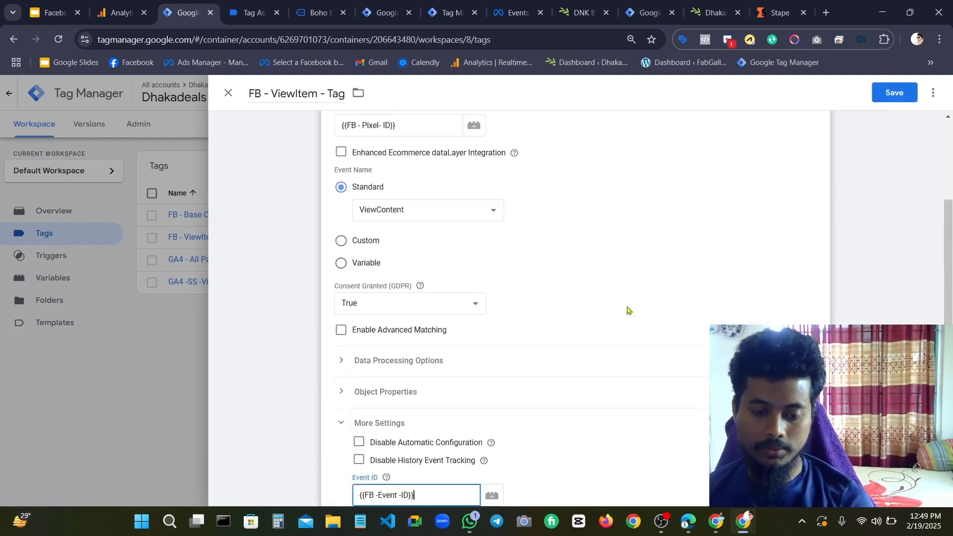
click(869, 98)
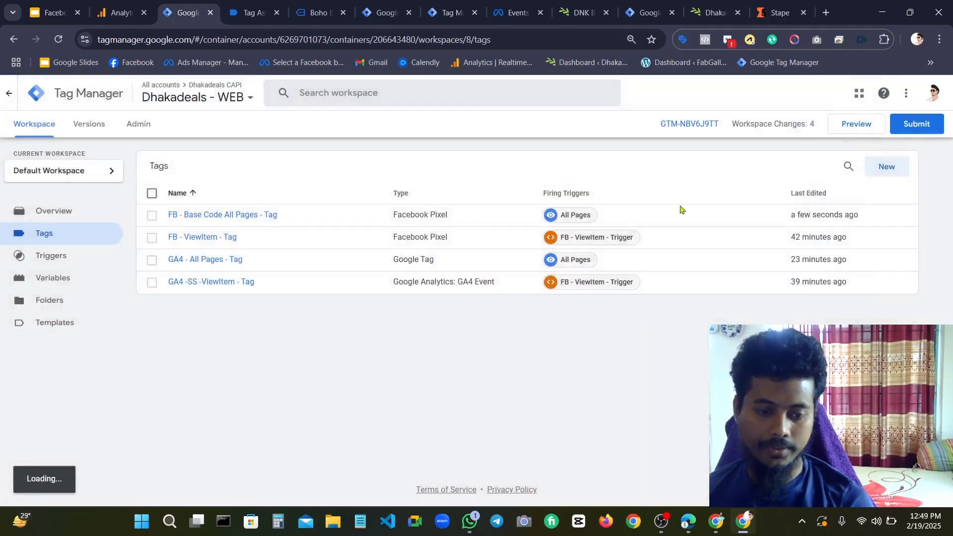
Add a configuration parameter named event_id to the GA4 - All Pages - Tag
click(244, 262)
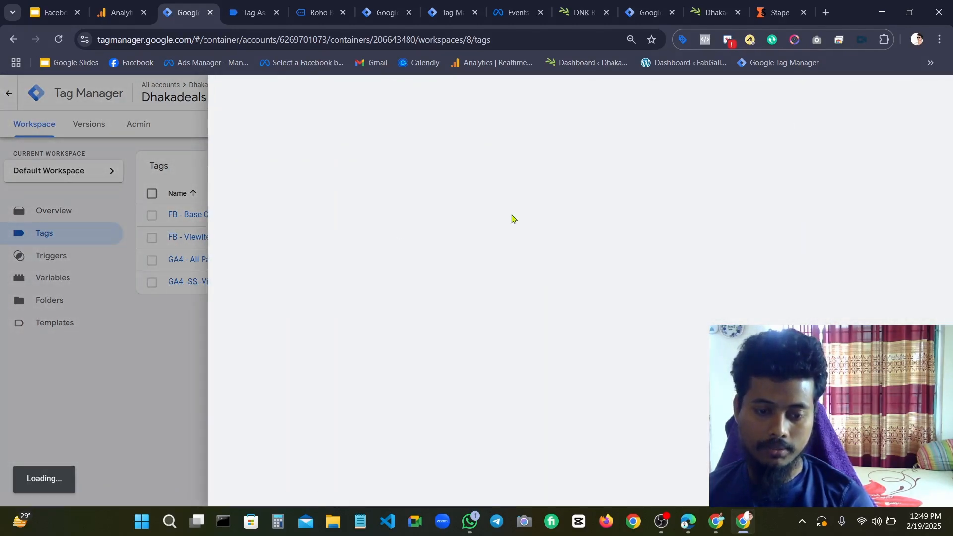
click(481, 261)
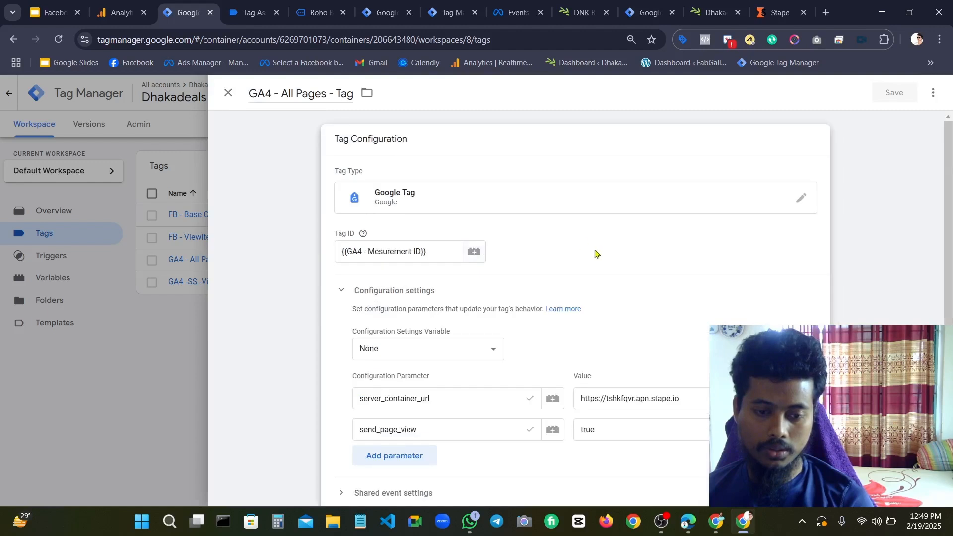
scroll(400, 306, down, 3)
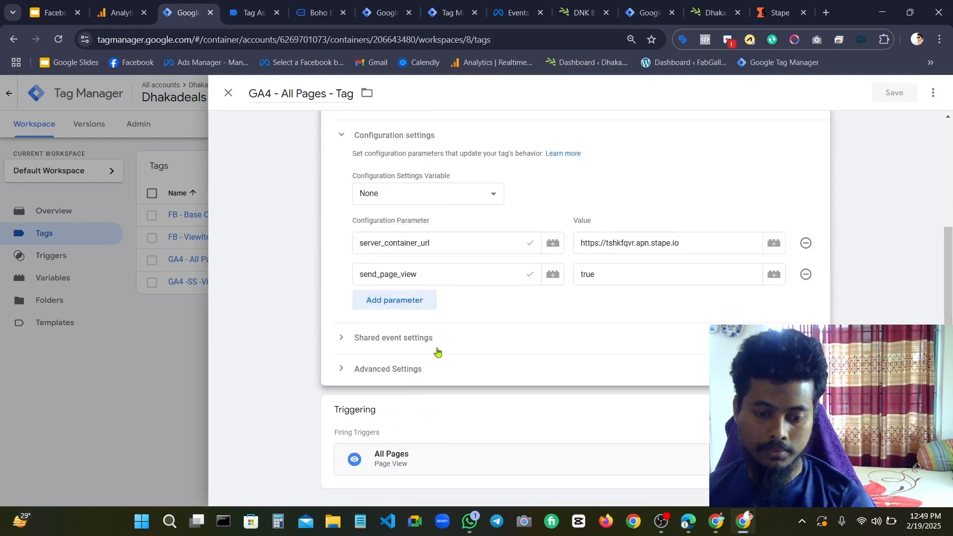
click(411, 304)
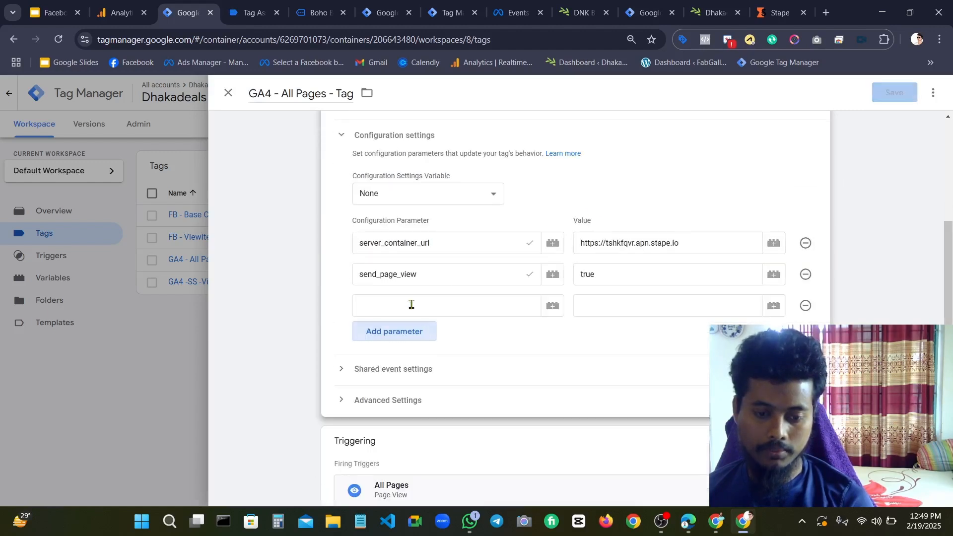
click(407, 310)
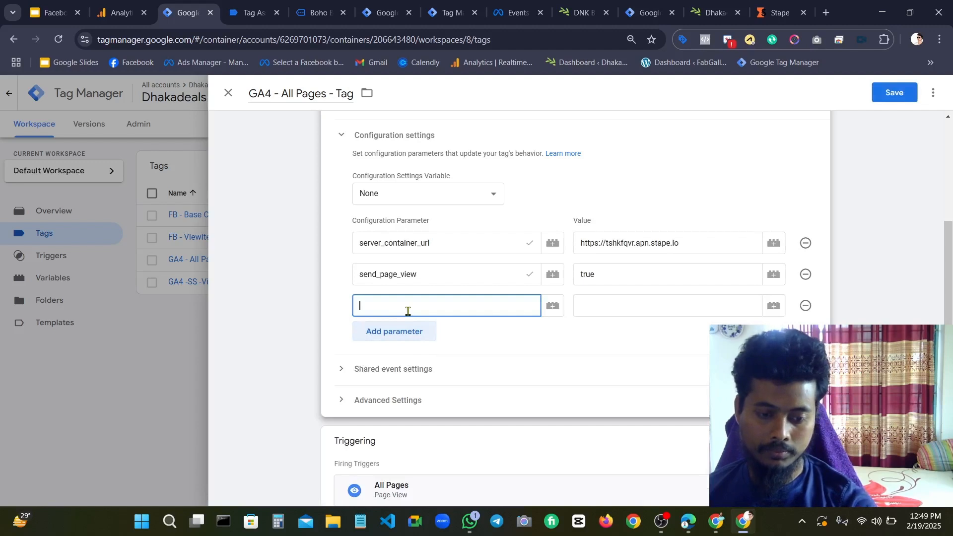
text(e)
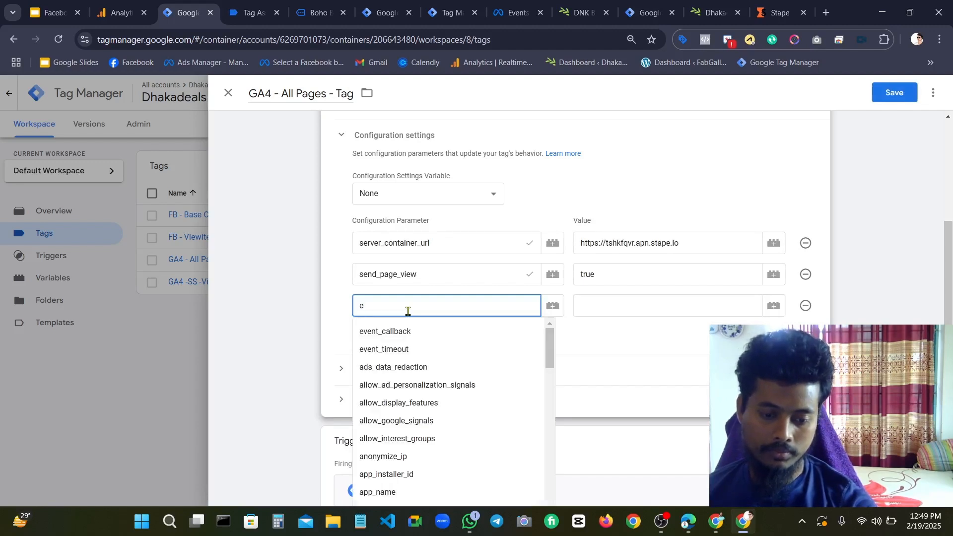
text(veb)
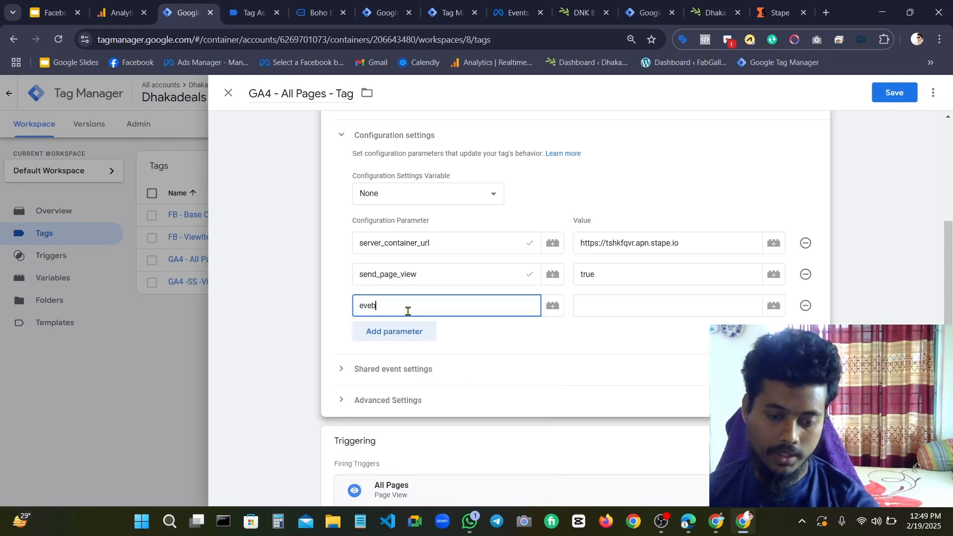
key(BackSpace)
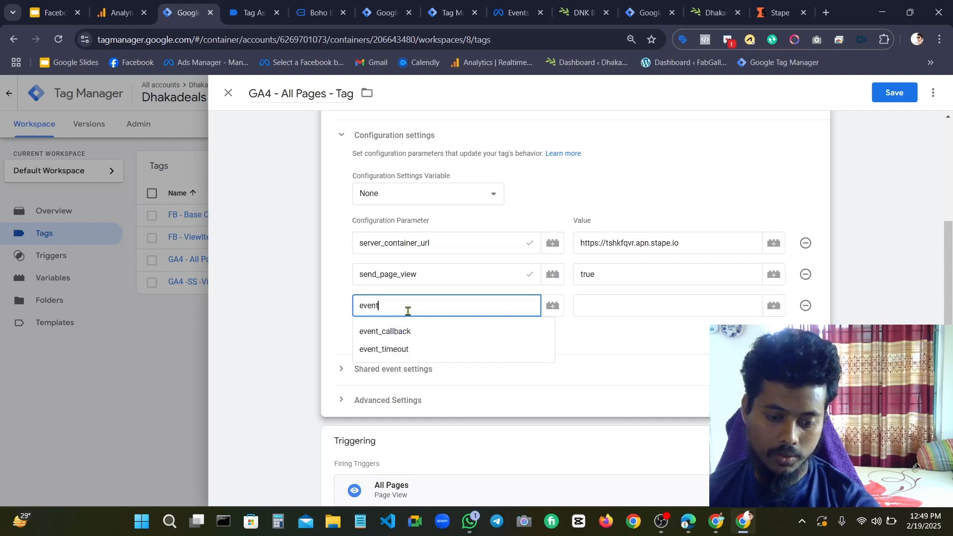
text(nt_)
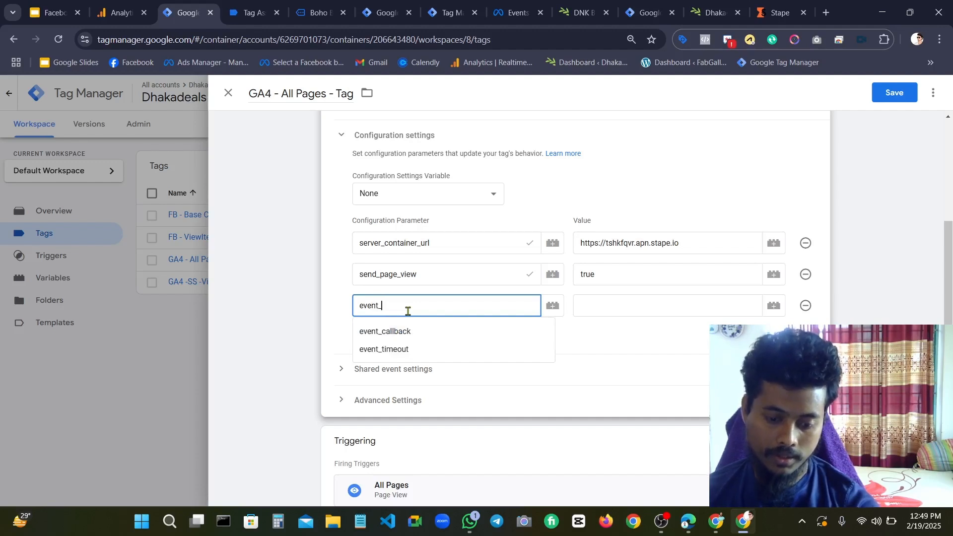
text(id)
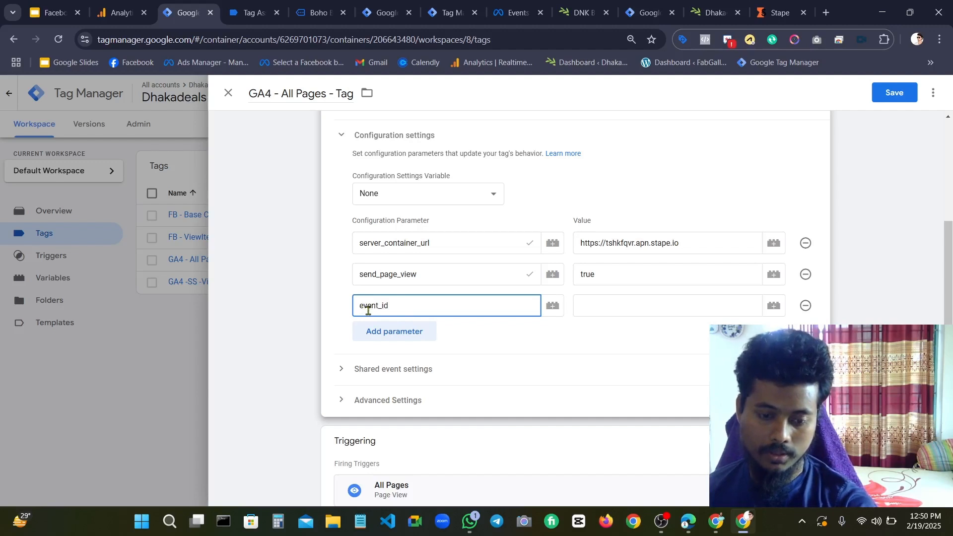
Set the event_id parameter's value to {{FB -Event -ID}} and save the GA4 - All Pages - Tag
click(500, 303)
click(596, 307)
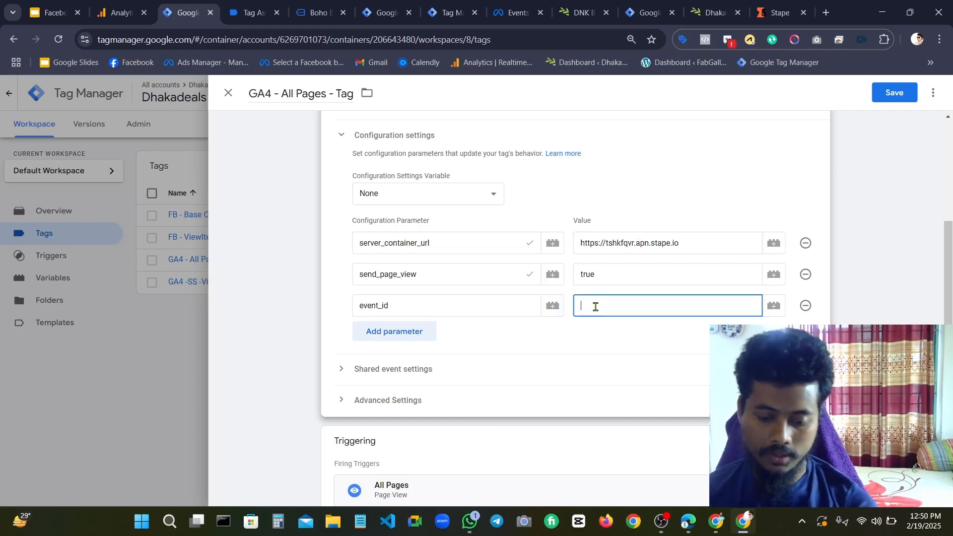
text({{)
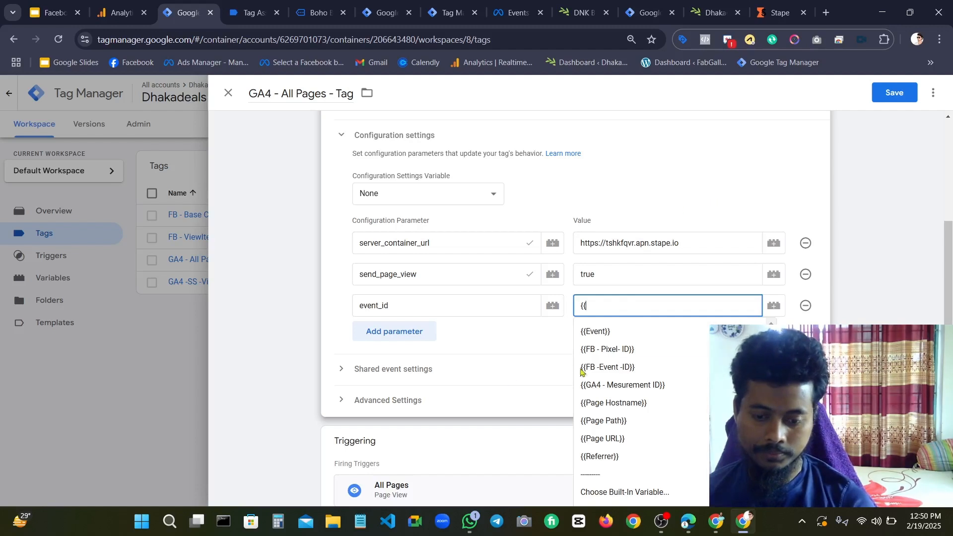
click(623, 367)
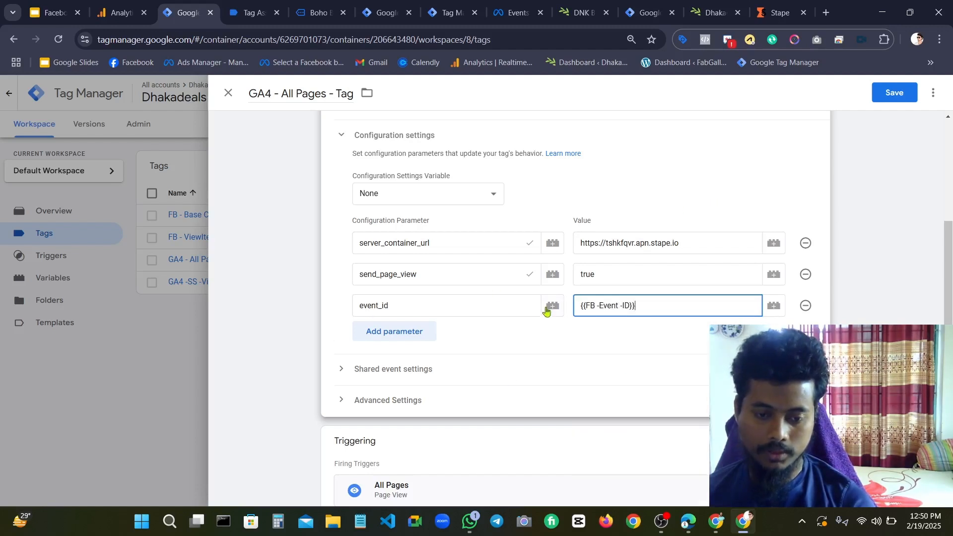
scroll(549, 340, down, 1)
scroll(654, 230, up, 4)
click(877, 100)
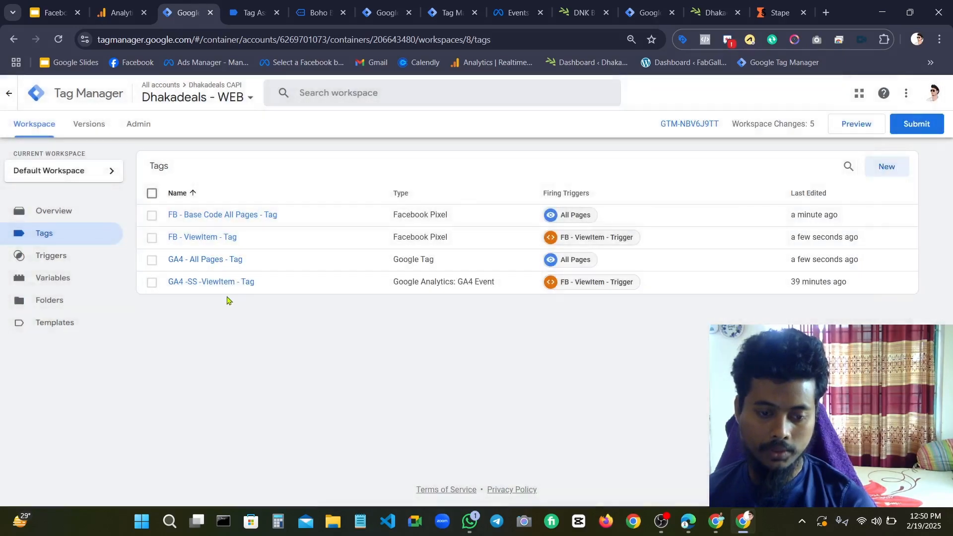
Open the GA4 -SS -ViewItem - Tag configuration for editing and look through its additional and advanced settings
click(227, 283)
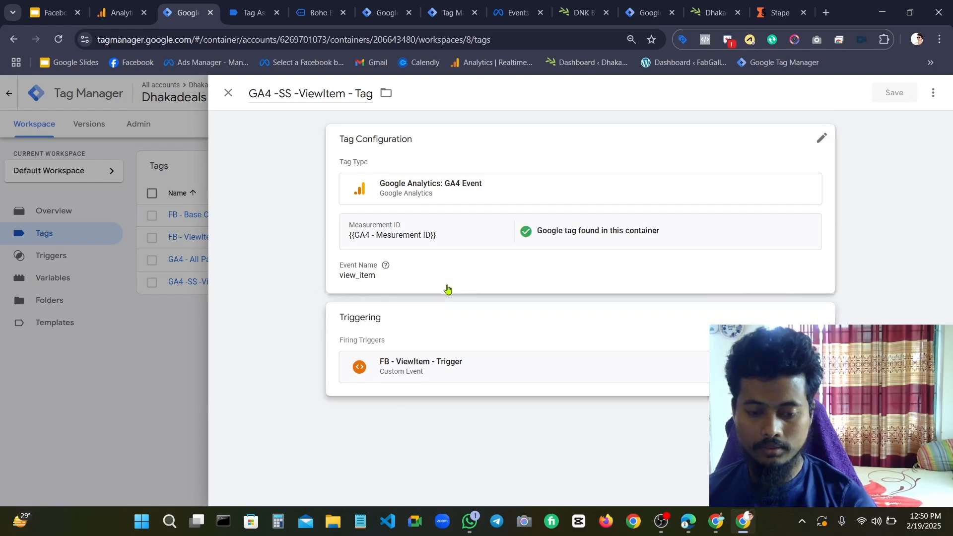
click(449, 270)
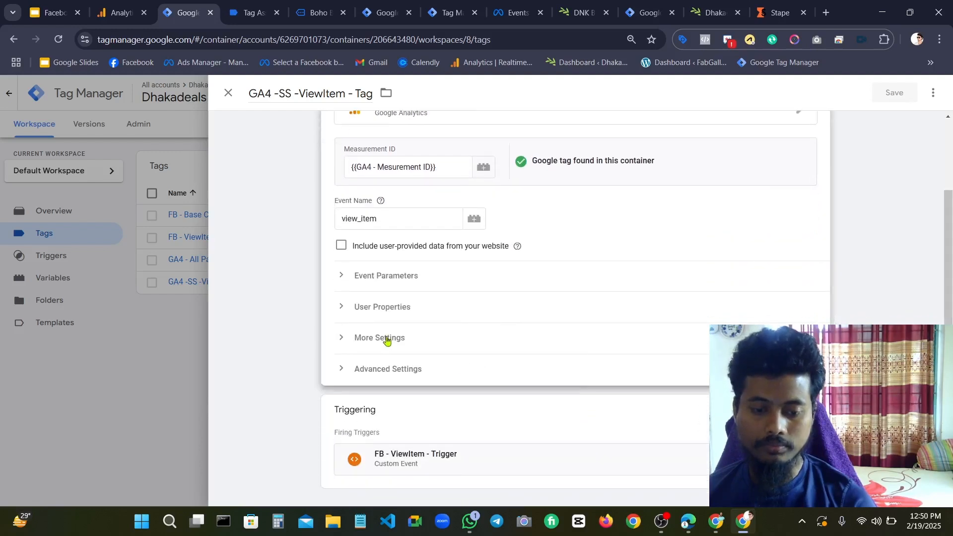
click(386, 340)
scroll(544, 298, down, 1)
click(379, 297)
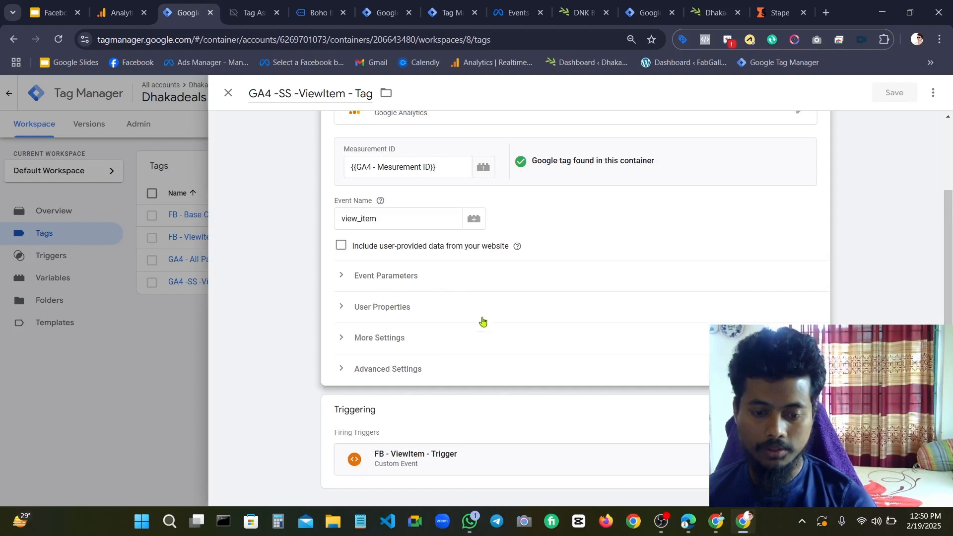
click(382, 368)
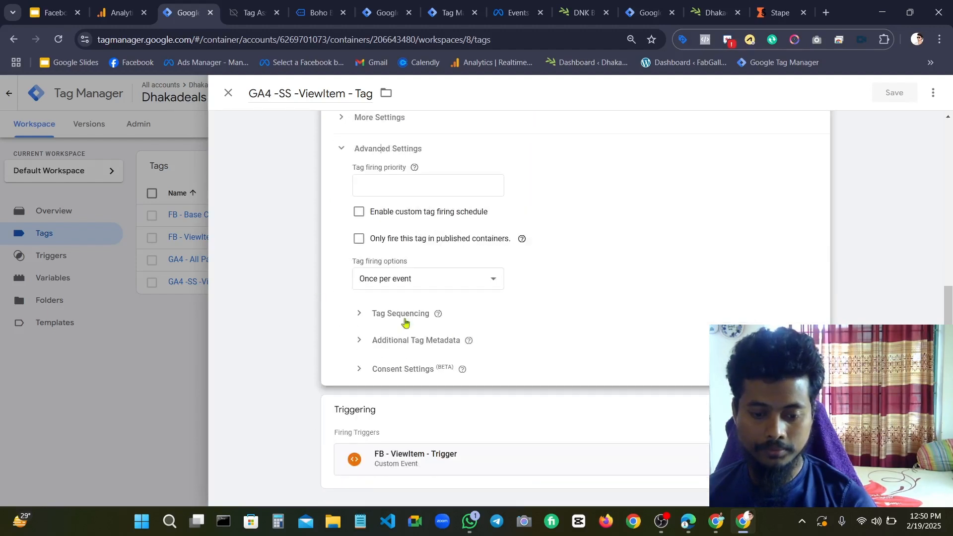
scroll(458, 311, up, 3)
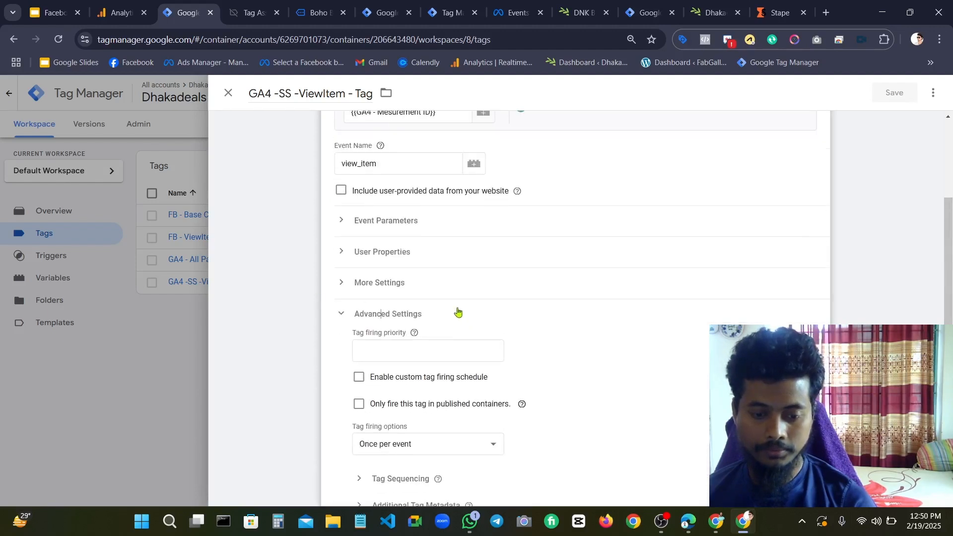
click(350, 314)
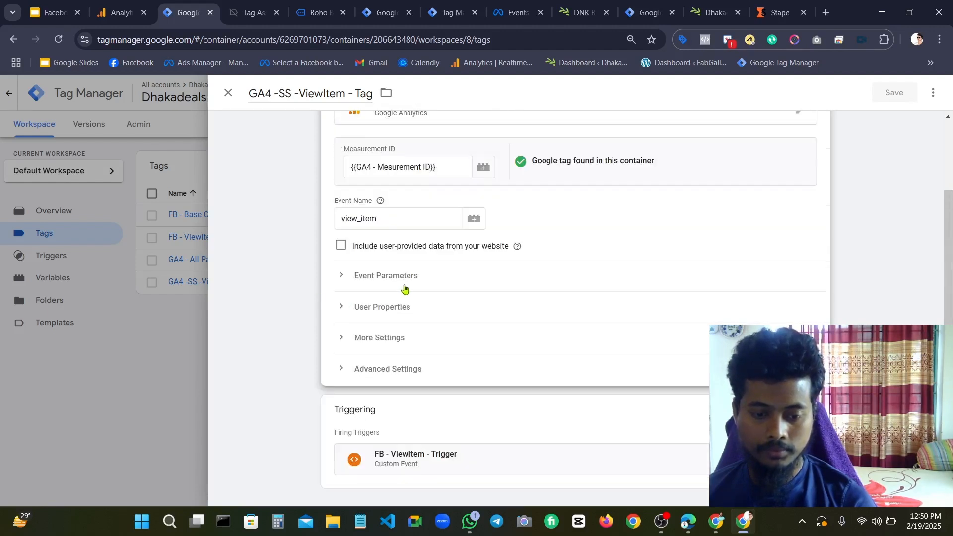
Add an event parameter named event_id to the GA4 -SS -ViewItem - Tag
click(349, 277)
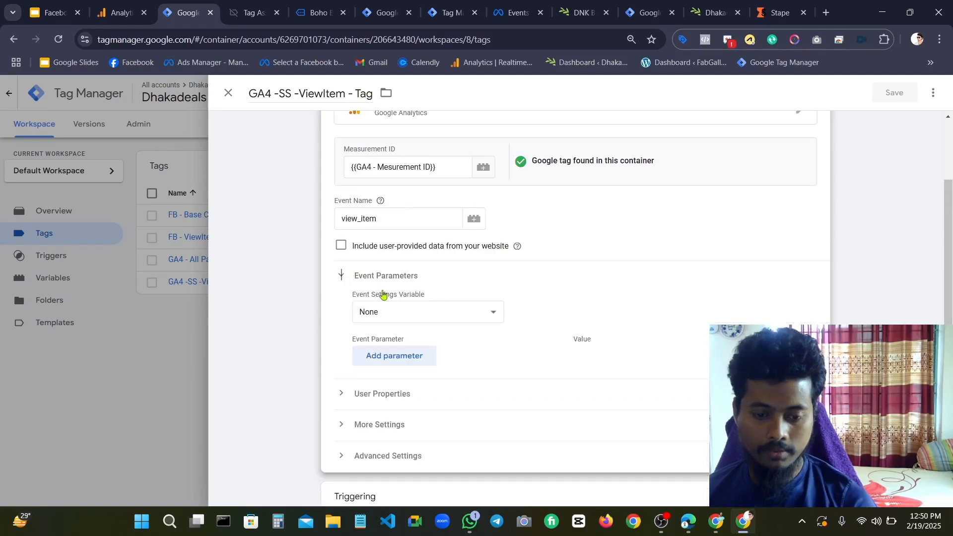
click(347, 395)
click(350, 396)
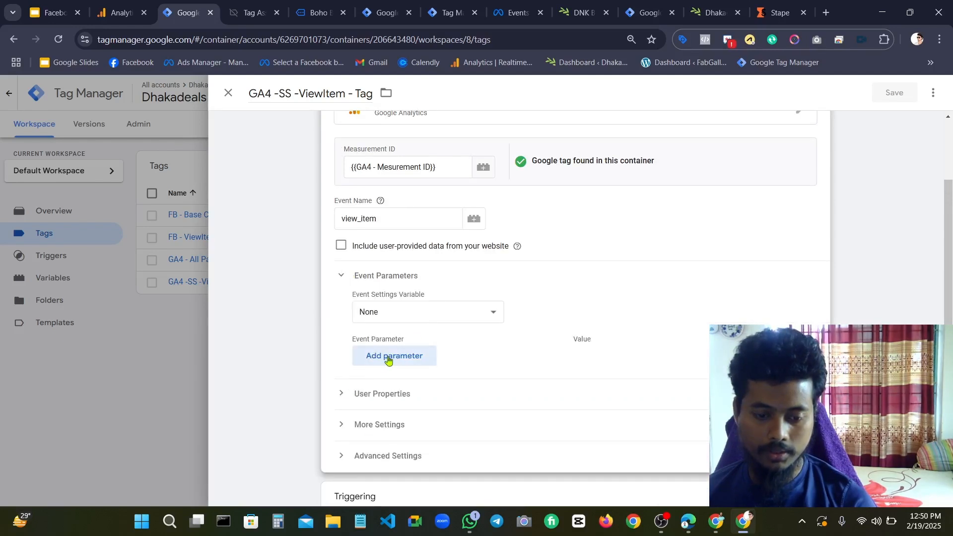
click(388, 357)
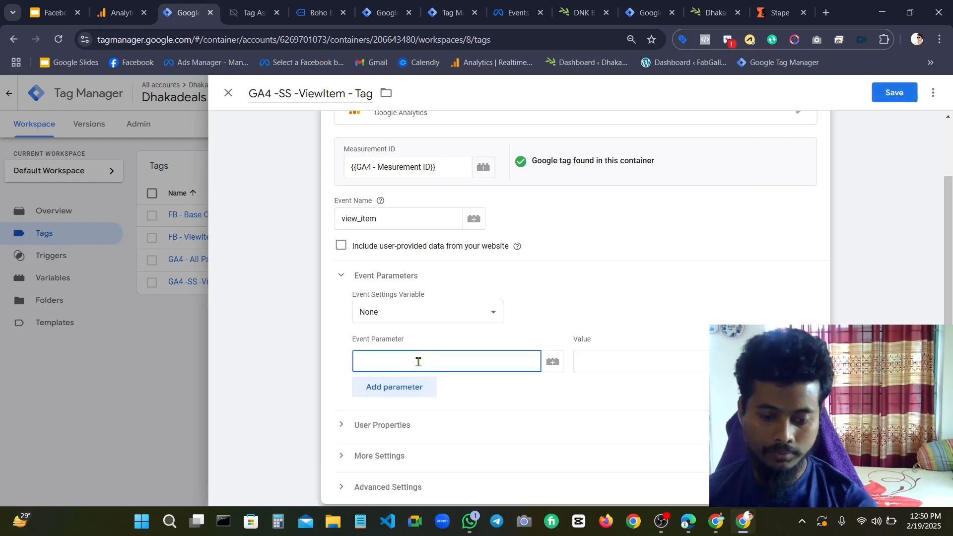
text(e)
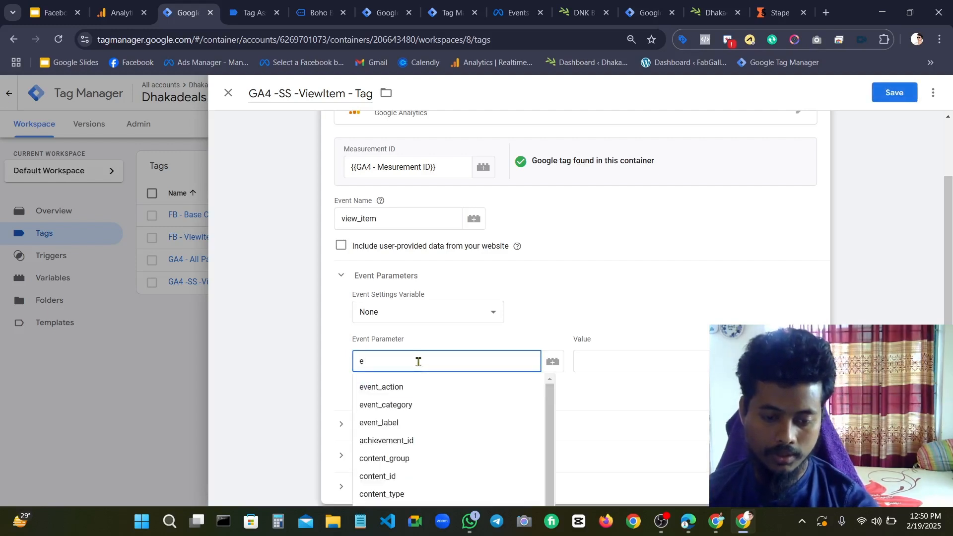
text(e)
key(BackSpace)
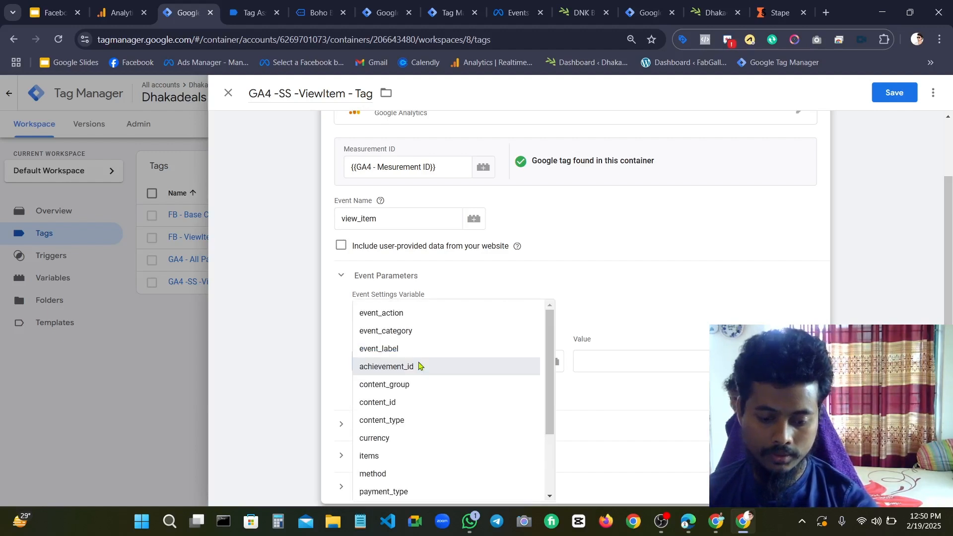
text(ven)
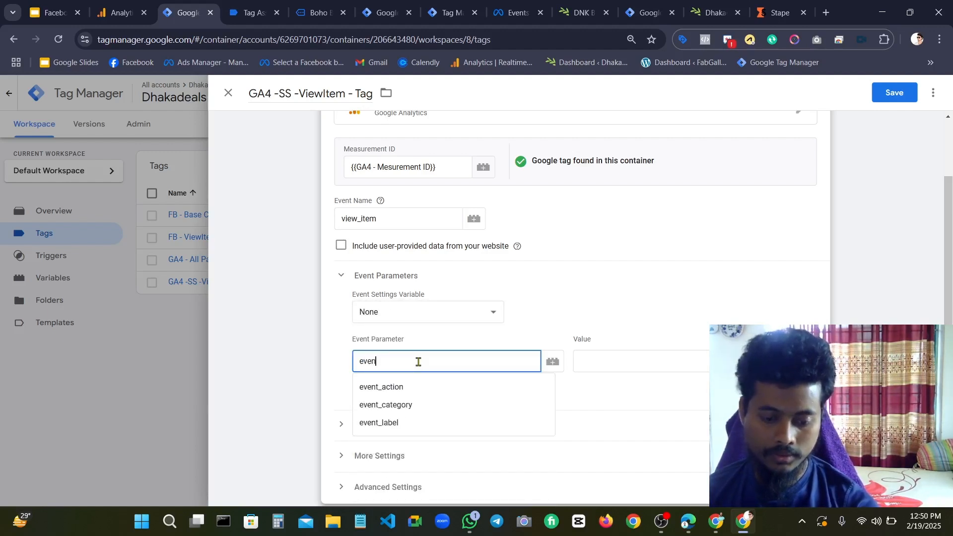
text(t_id)
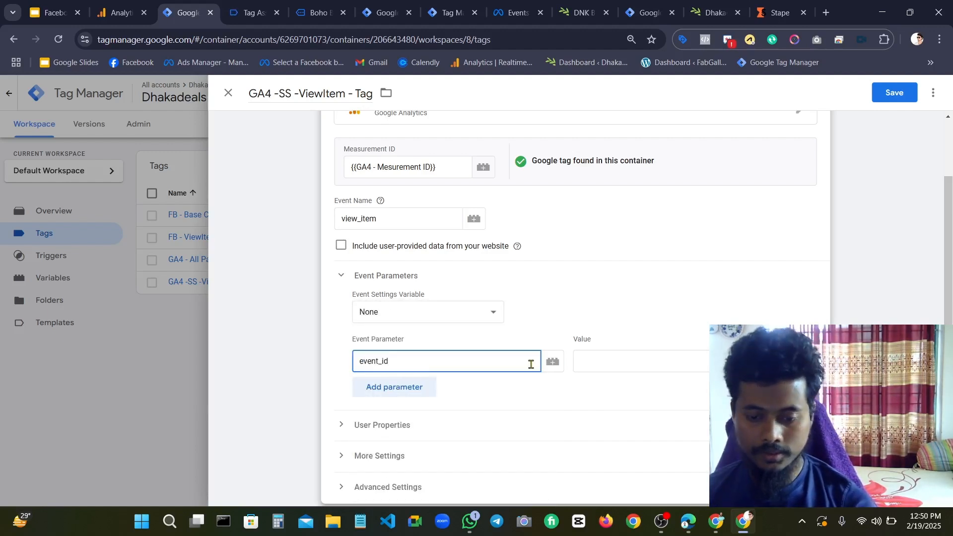
Set the event_id parameter's value to {{FB -Event -ID}} and save the GA4 -SS -ViewItem - Tag
click(598, 360)
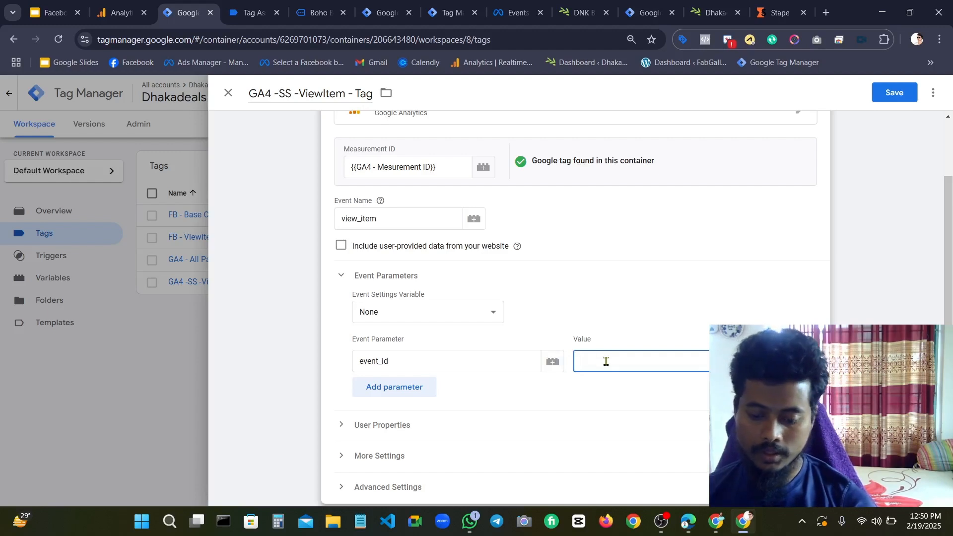
text({{)
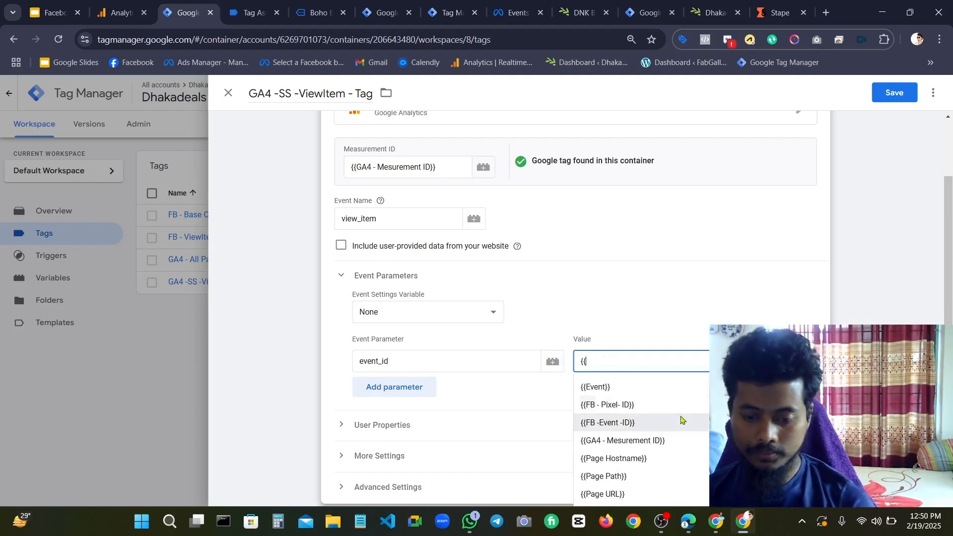
click(672, 423)
scroll(503, 396, down, 2)
scroll(681, 336, up, 4)
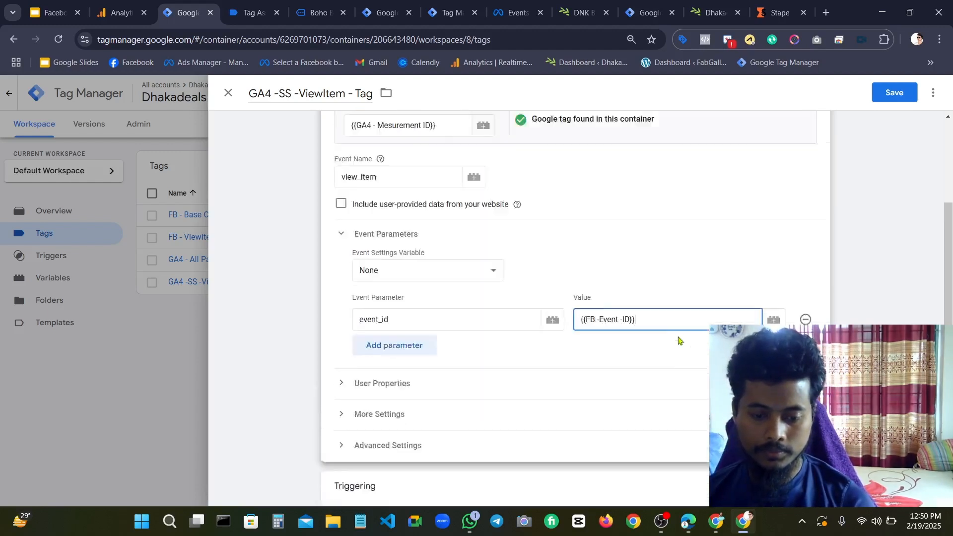
click(891, 94)
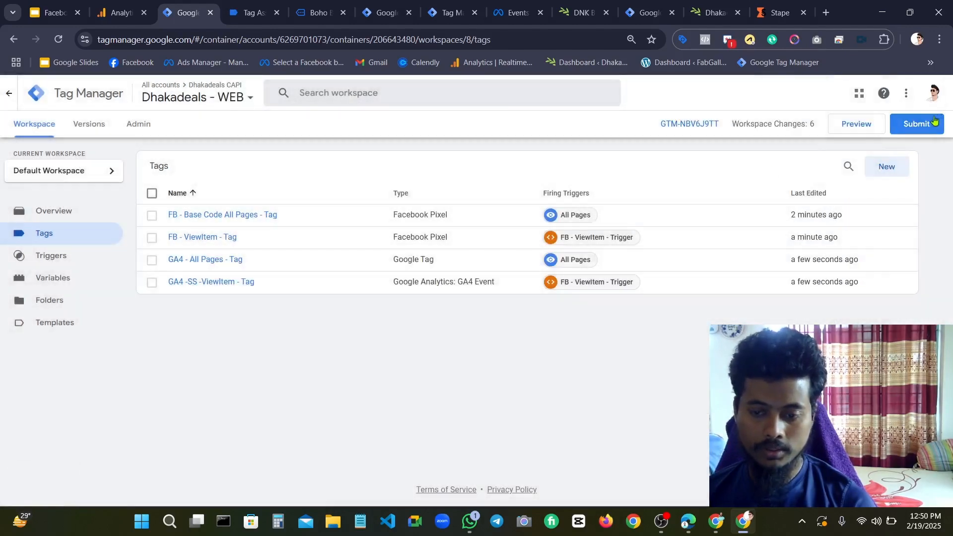
Submit and publish the Dhakadeals - WEB workspace changes without a version name or description, then close the version summary
click(913, 120)
click(911, 94)
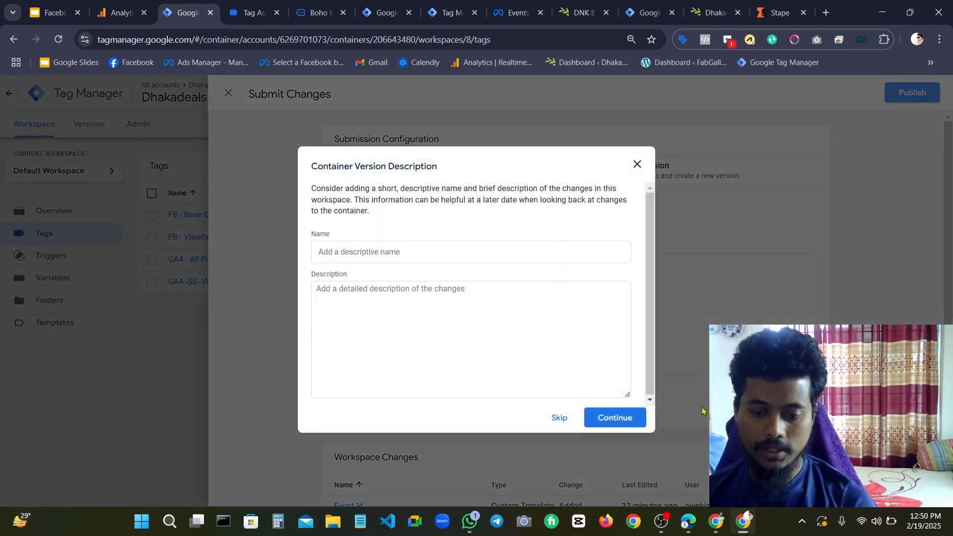
click(616, 417)
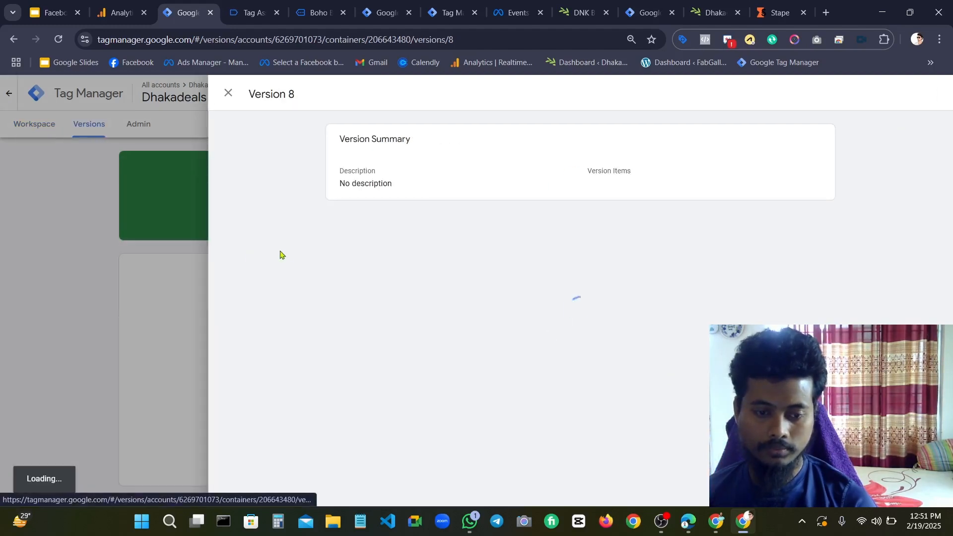
click(203, 204)
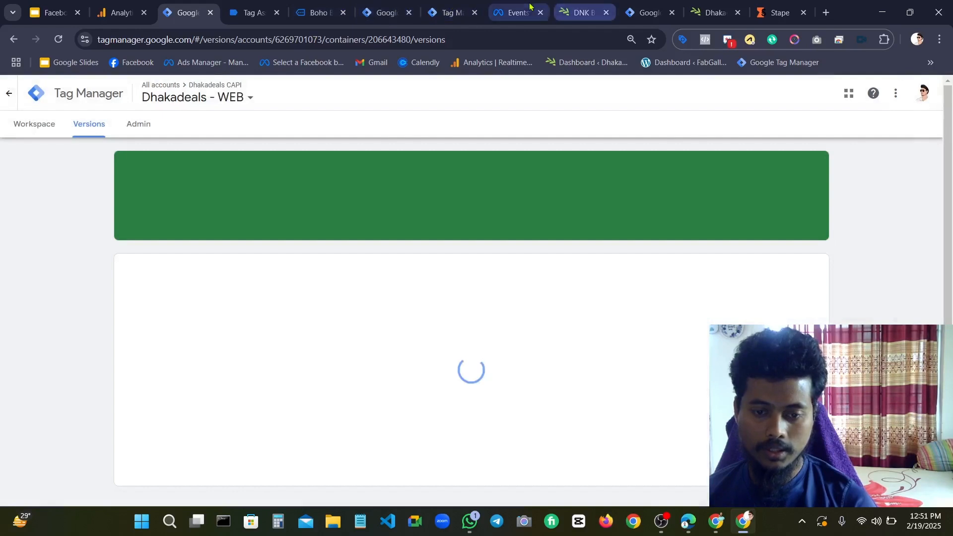
Switch to Meta Events Manager and clear the recorded test events activity of the dhakadeals.xyz dataset
click(507, 14)
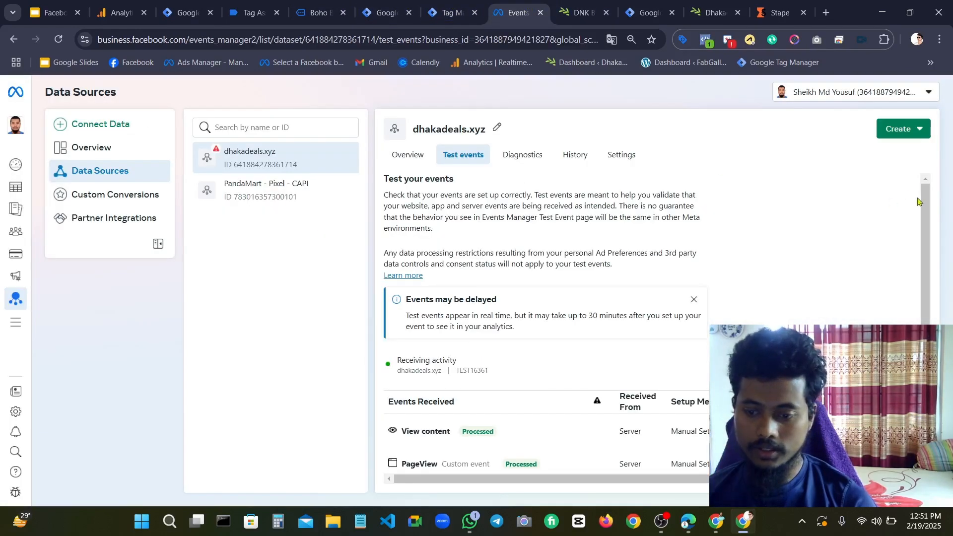
drag(926, 201, 946, 194)
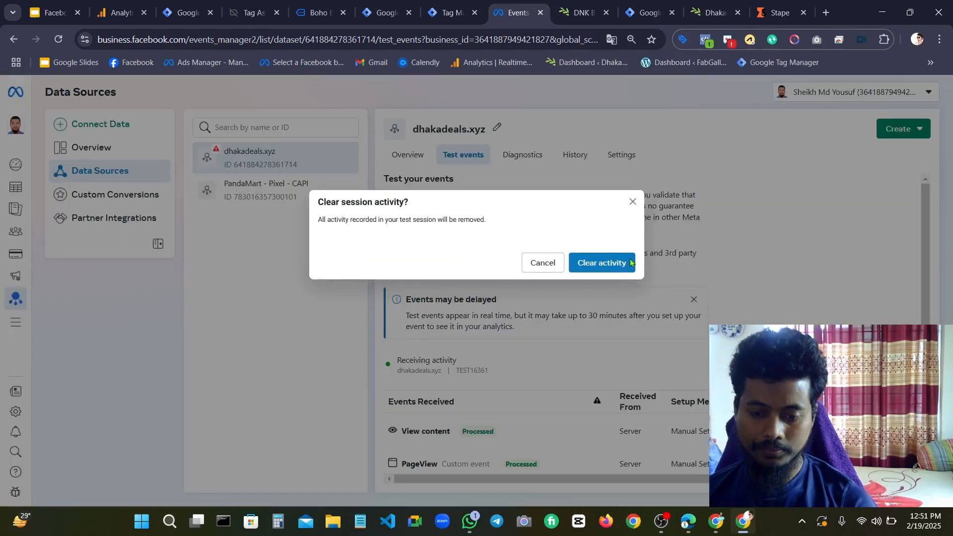
click(603, 262)
Launch the dhakadeals.xyz website from the website events test and browse its home page to generate test events
click(502, 439)
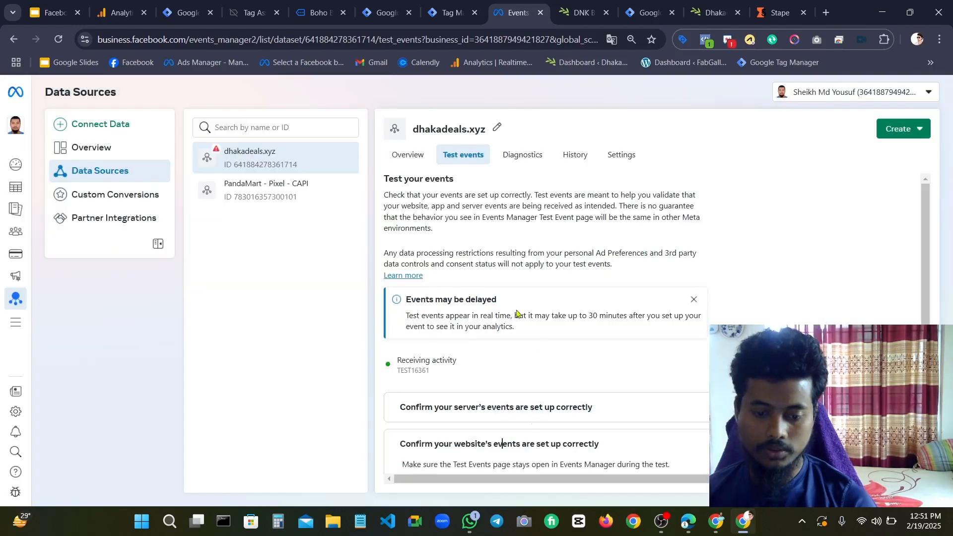
scroll(507, 395, down, 3)
click(504, 402)
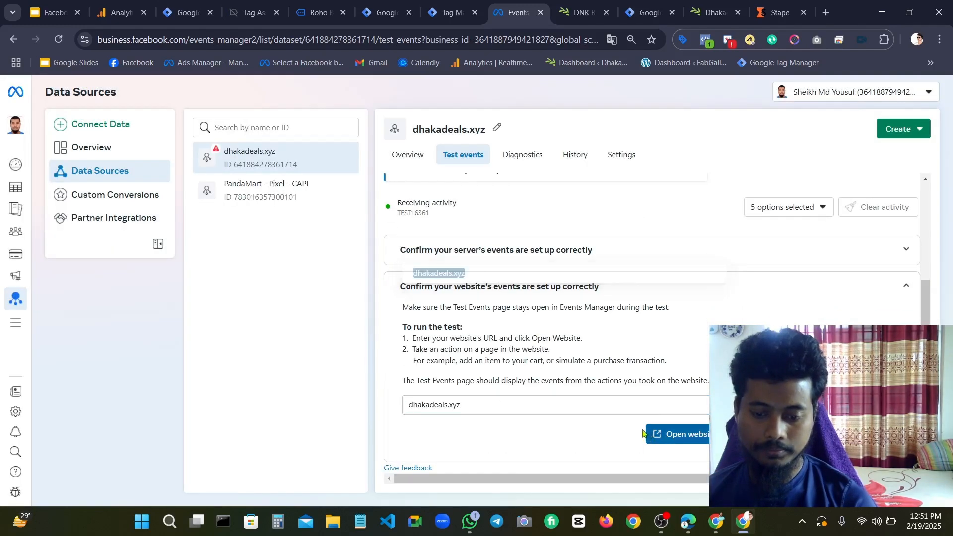
click(677, 434)
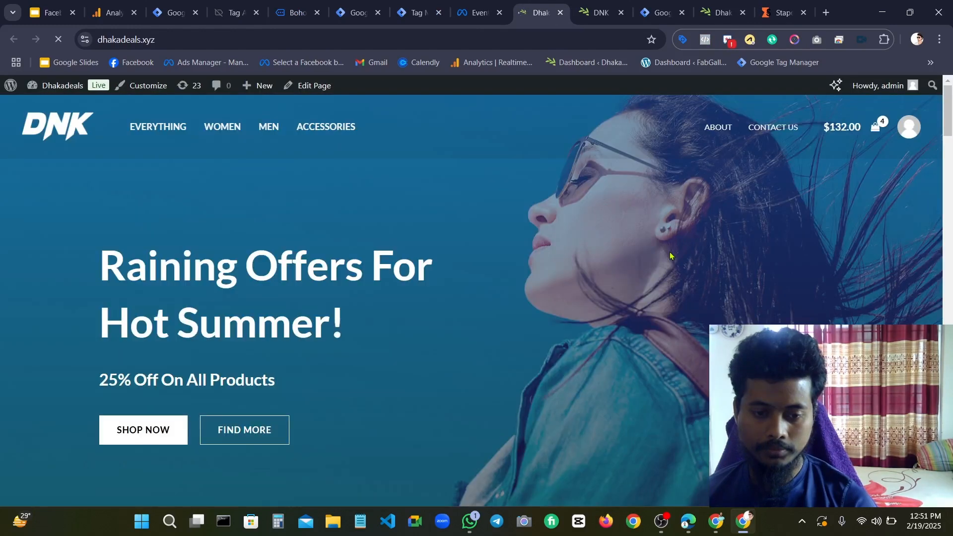
scroll(490, 198, down, 6)
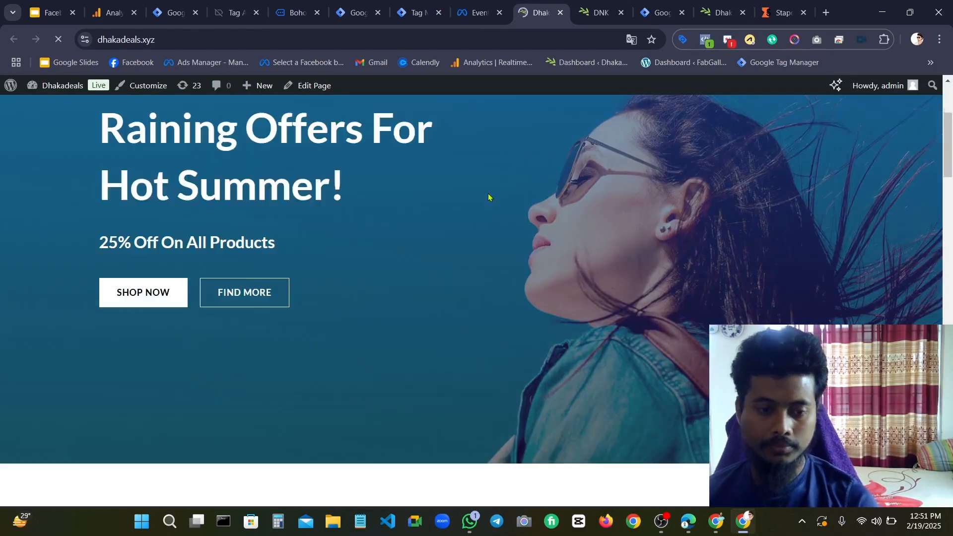
scroll(489, 197, up, 6)
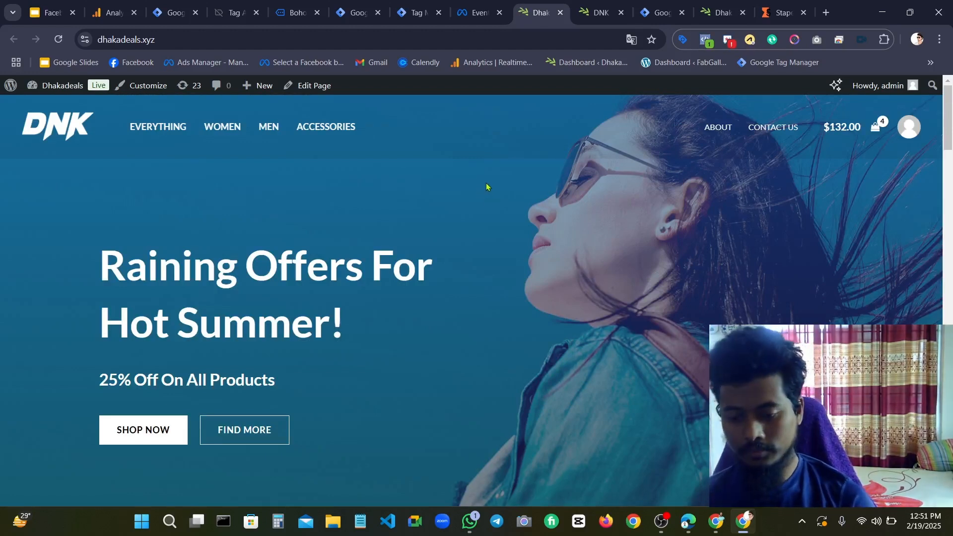
Return to the Meta test events page and check the received PageView events and their sources
click(657, 523)
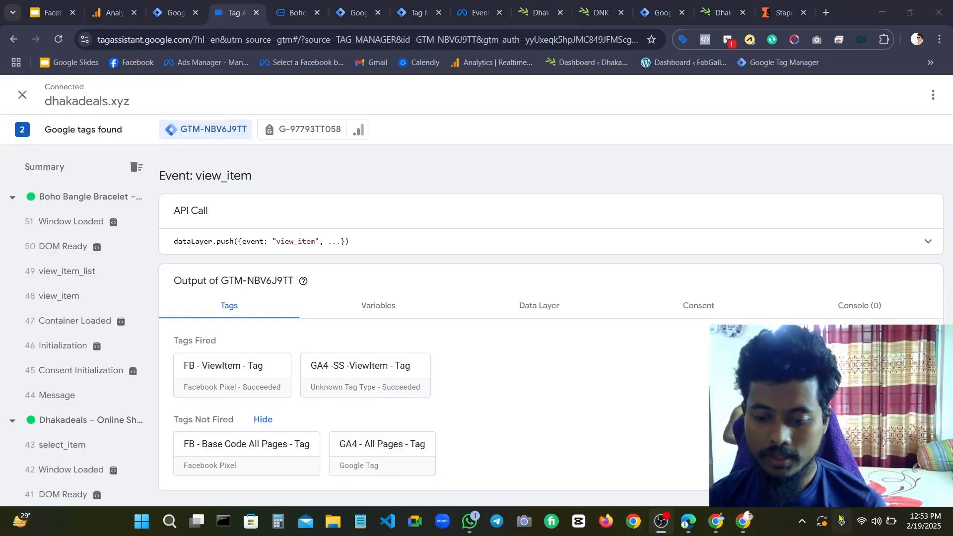
click(747, 523)
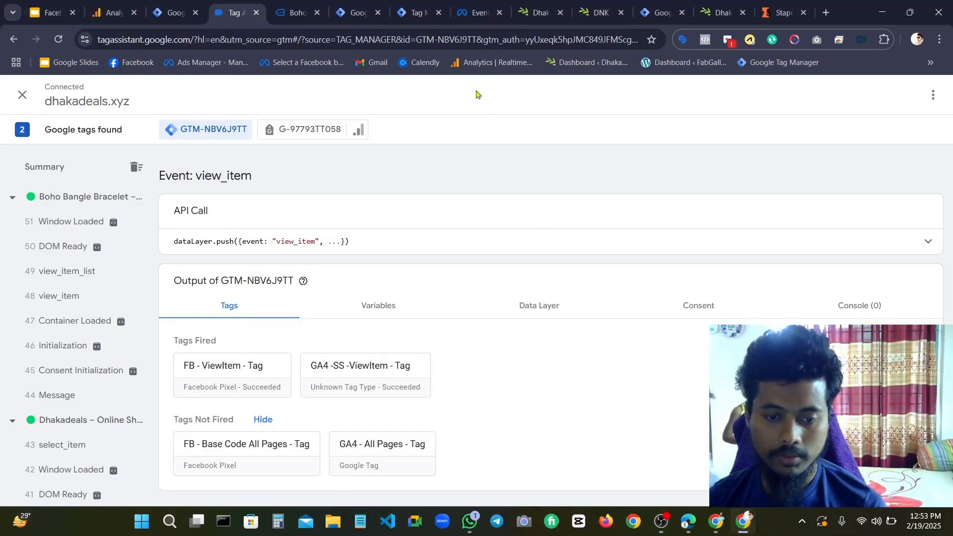
click(479, 12)
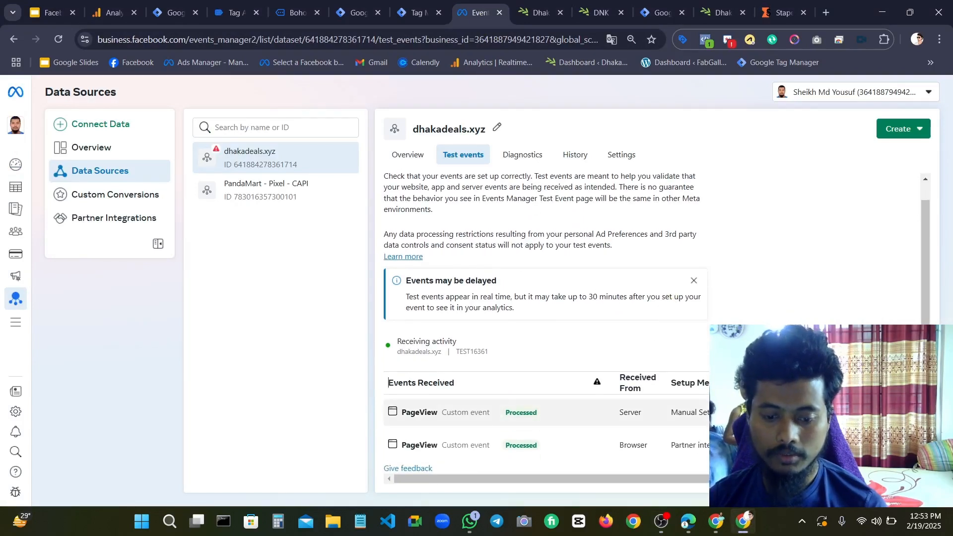
mouse_move(684, 415)
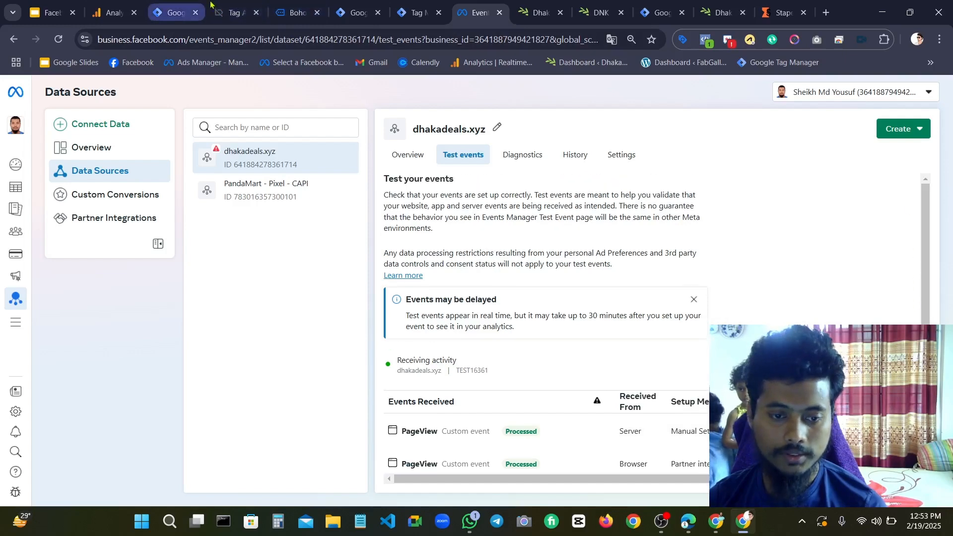
Go from the Boho Bangle Bracelet page to the store's home page and open the DNK Black Shoes product
click(230, 14)
click(899, 160)
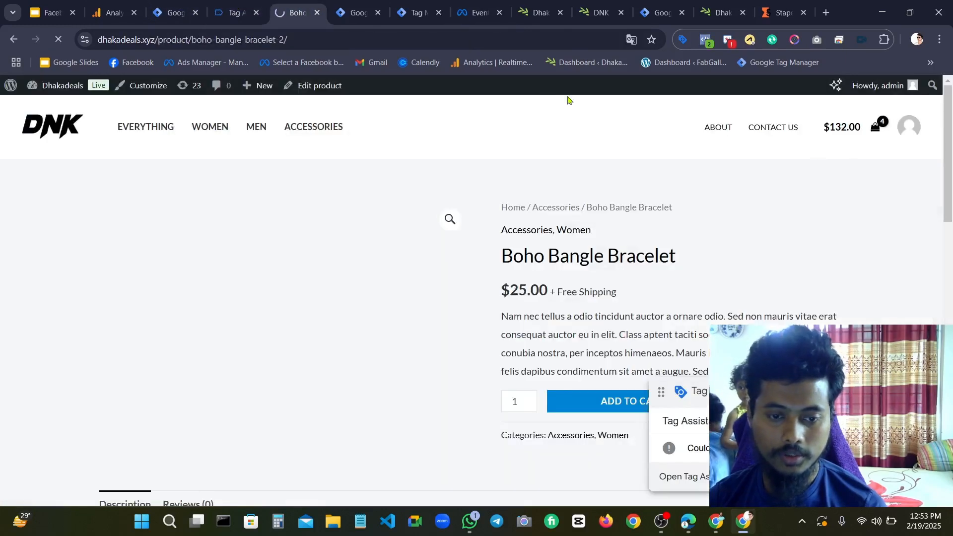
click(63, 131)
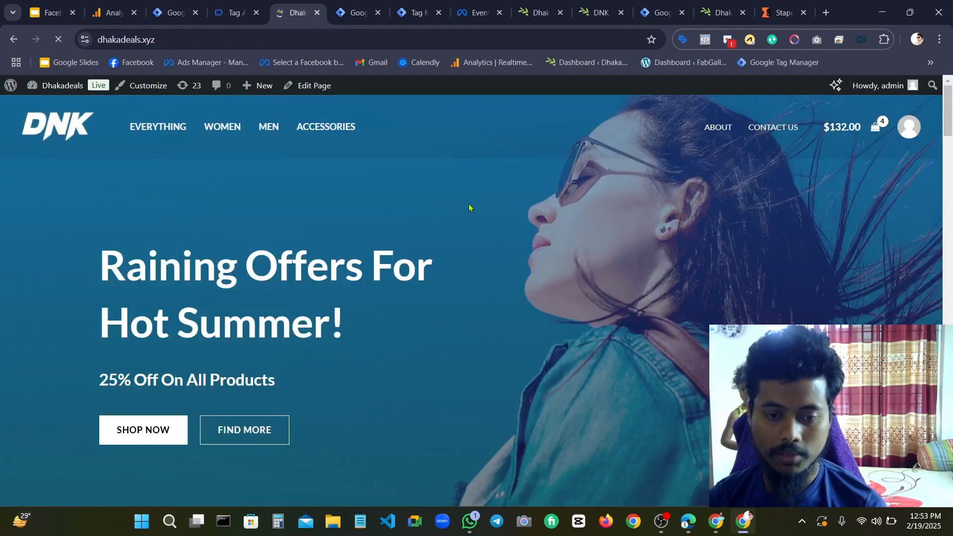
scroll(446, 217, down, 10)
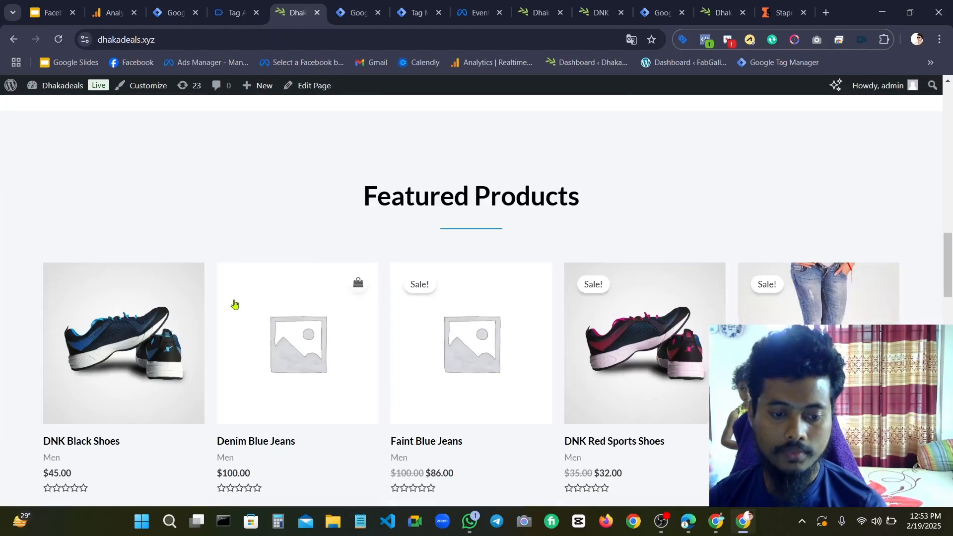
click(125, 330)
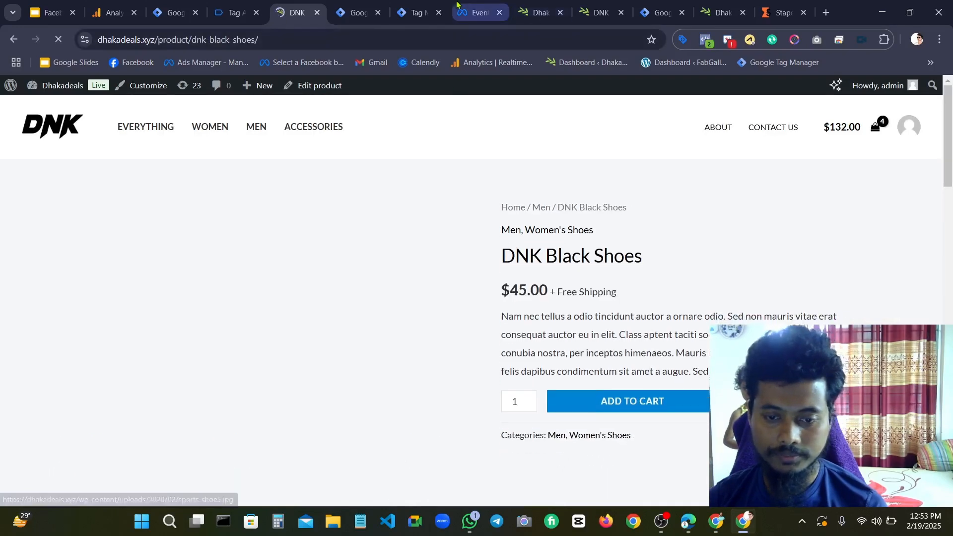
Examine the received test events in Meta Events Manager and compare the event IDs of the server and browser View content events
click(478, 13)
scroll(642, 285, down, 3)
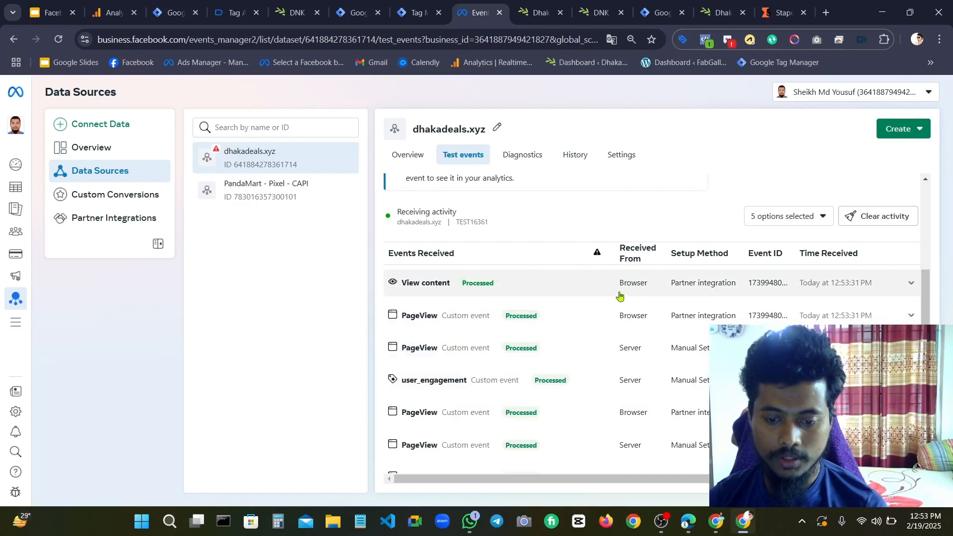
scroll(620, 297, down, 1)
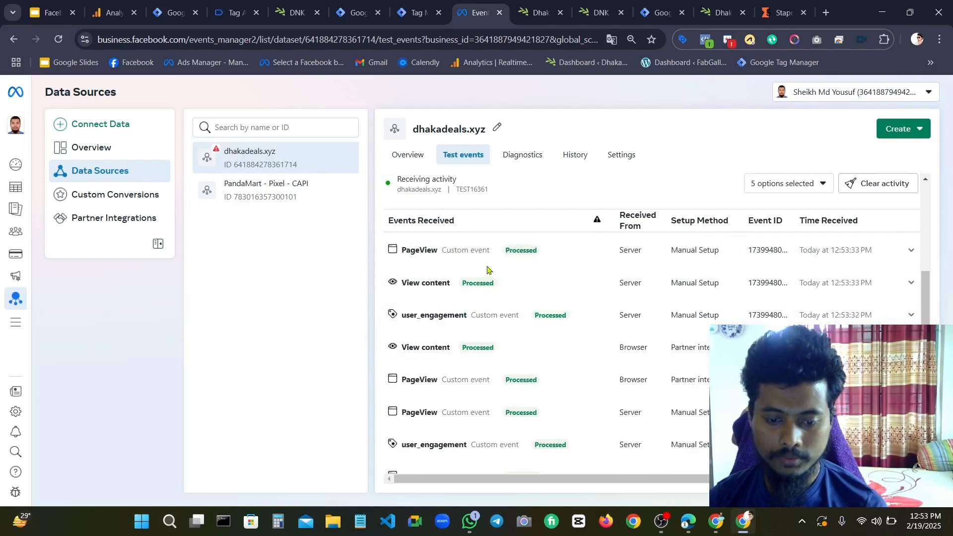
scroll(487, 270, up, 5)
scroll(534, 353, down, 7)
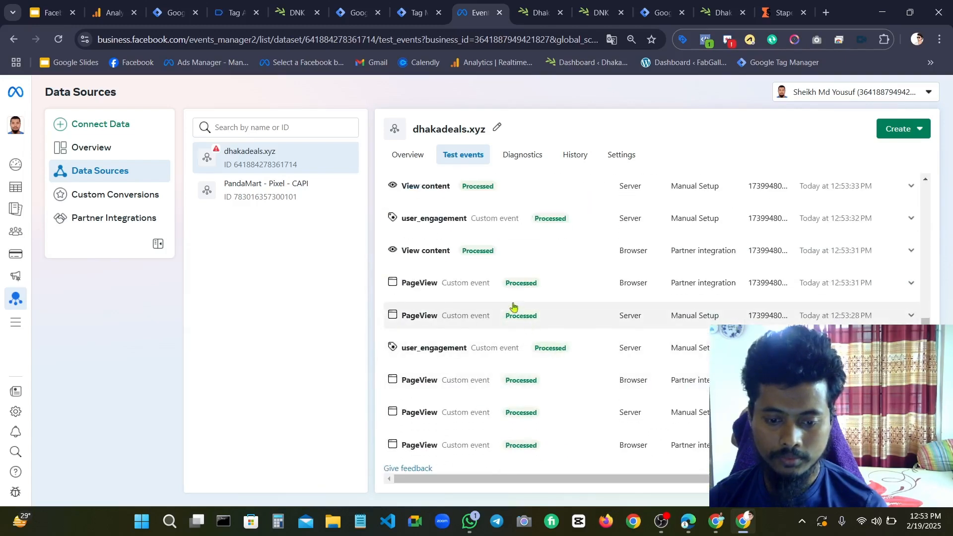
click(616, 192)
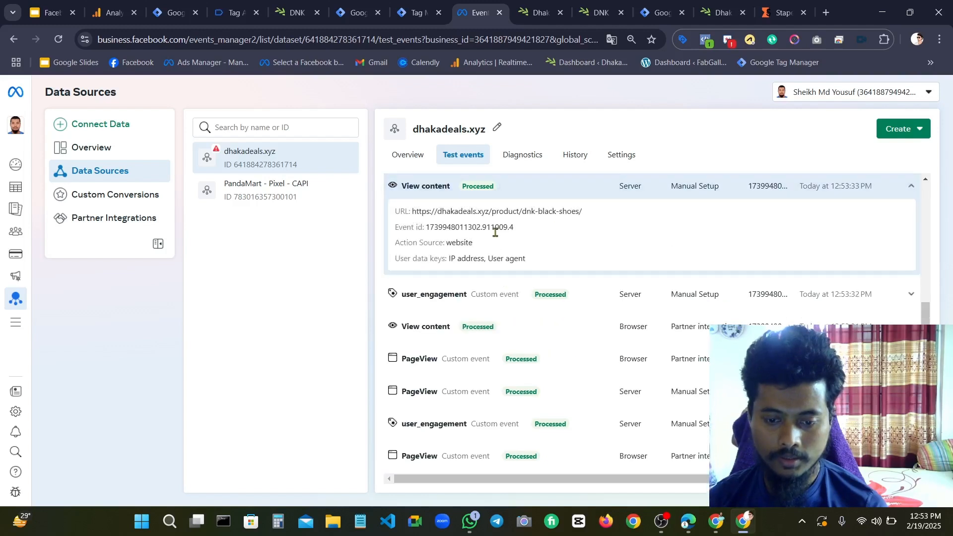
click(571, 195)
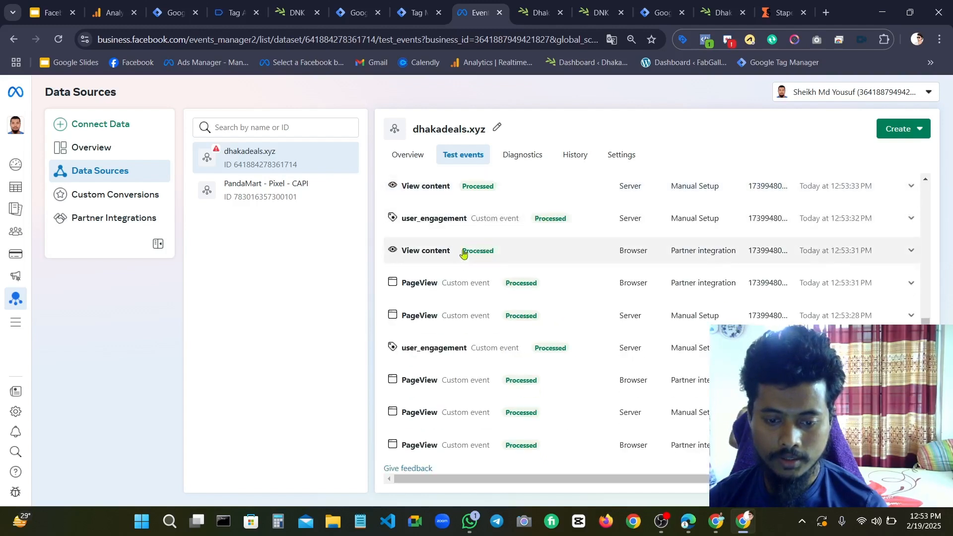
click(529, 260)
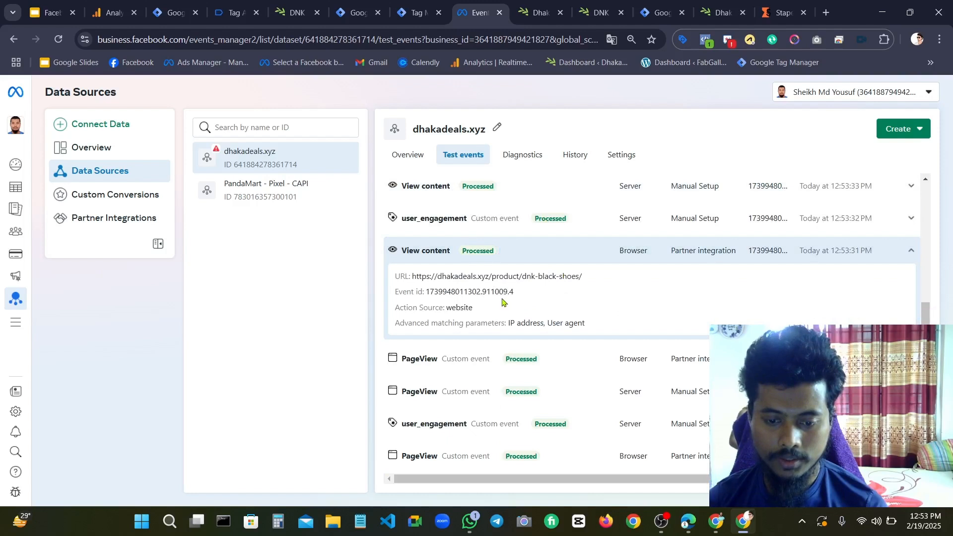
Compare the event IDs of the browser and server View content events for the DNK Black Shoes page
click(574, 257)
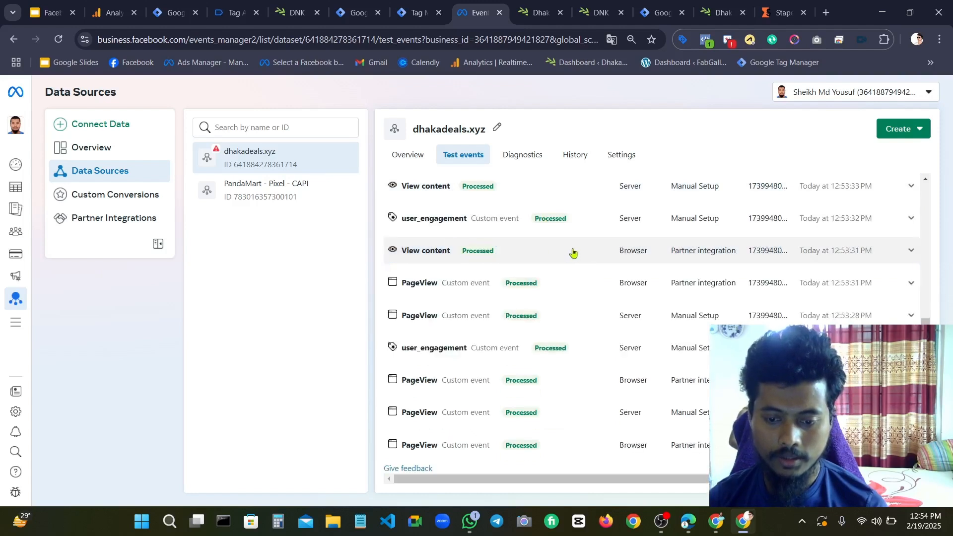
click(574, 254)
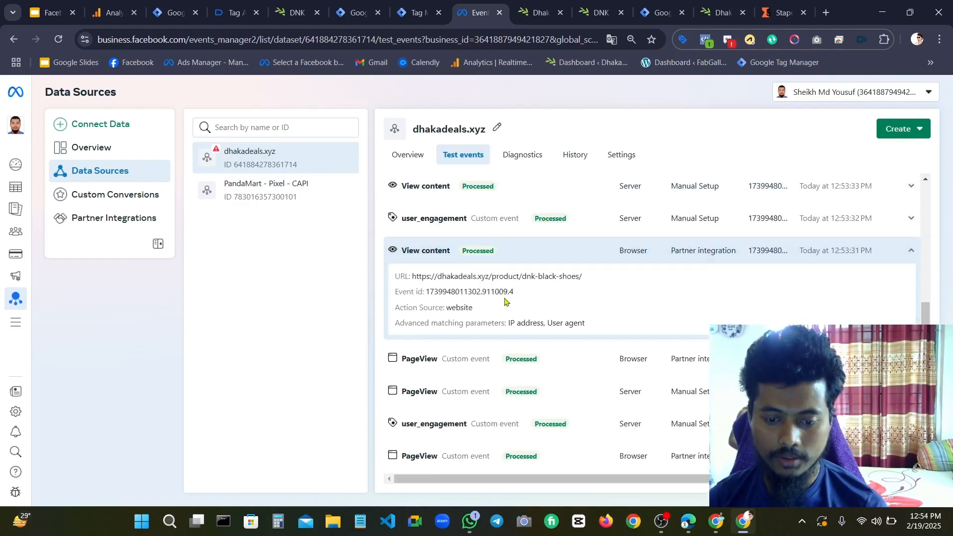
click(522, 250)
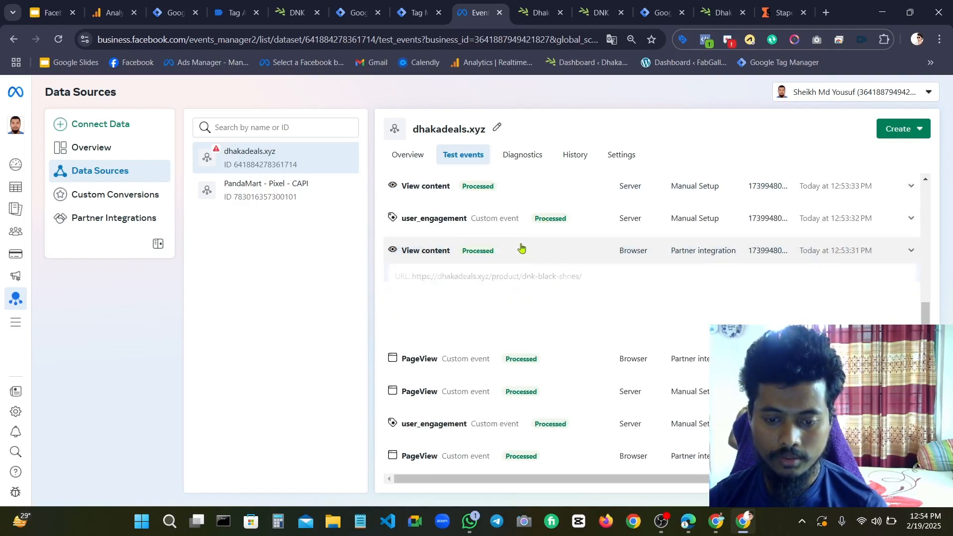
click(546, 194)
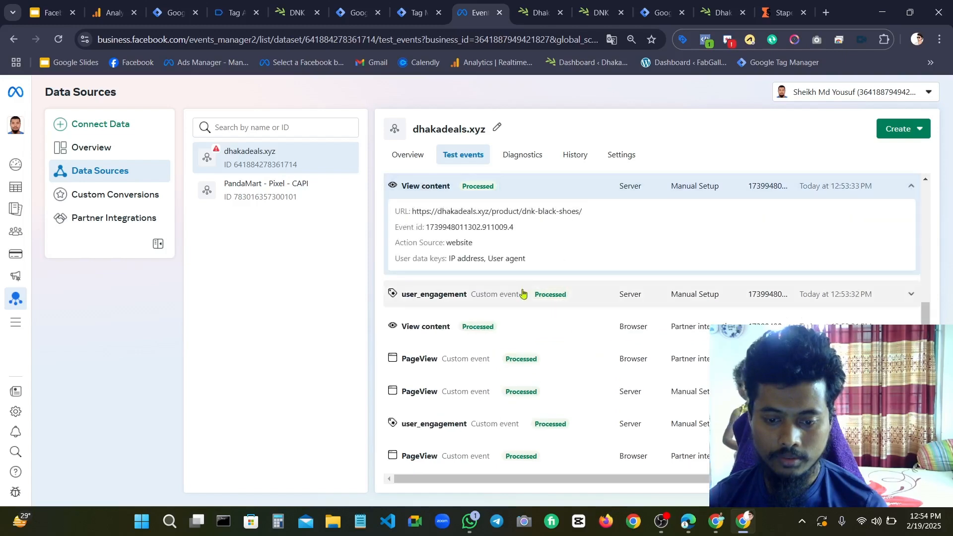
click(525, 208)
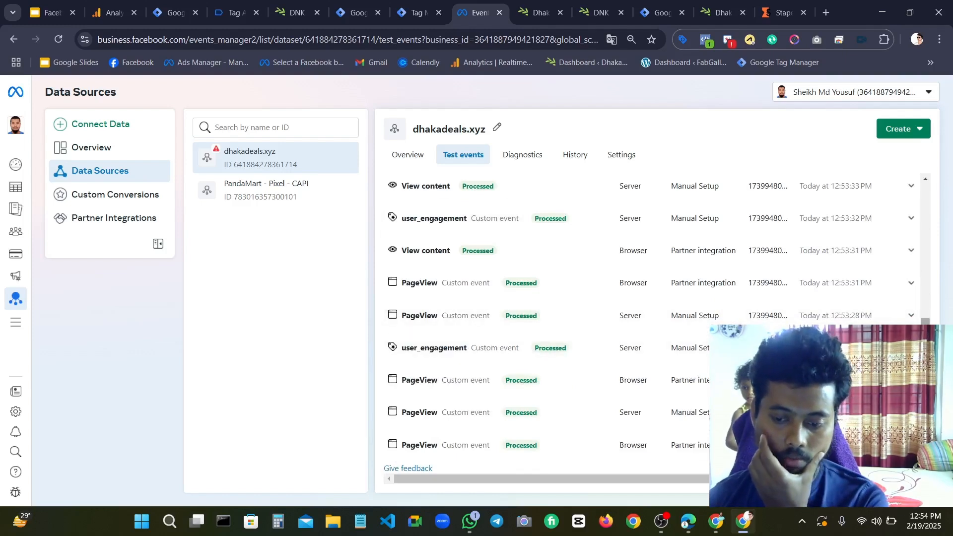
scroll(930, 269, up, 3)
scroll(930, 269, up, 2)
scroll(930, 268, down, 5)
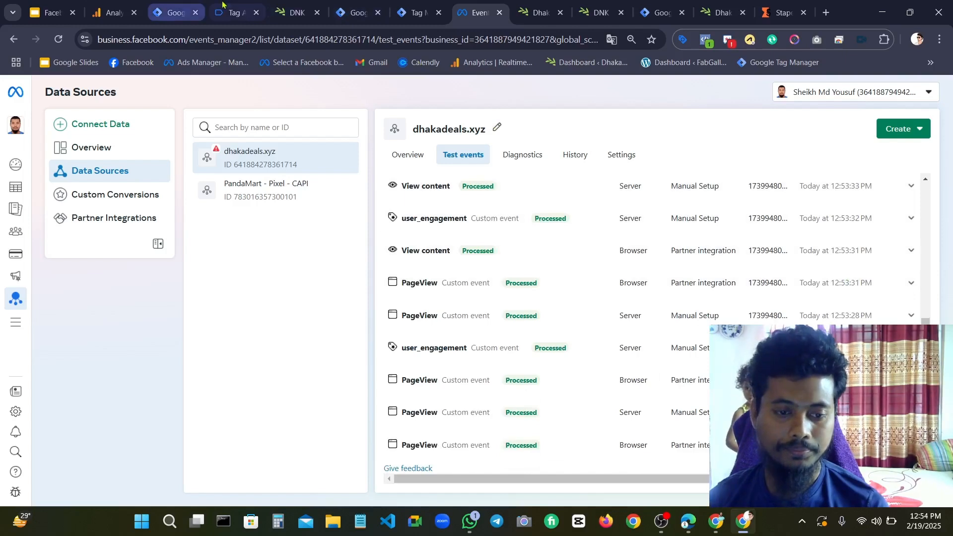
Switch to the store site, go to its home page and open the DNK Red Sports Shoes product
click(234, 12)
click(174, 12)
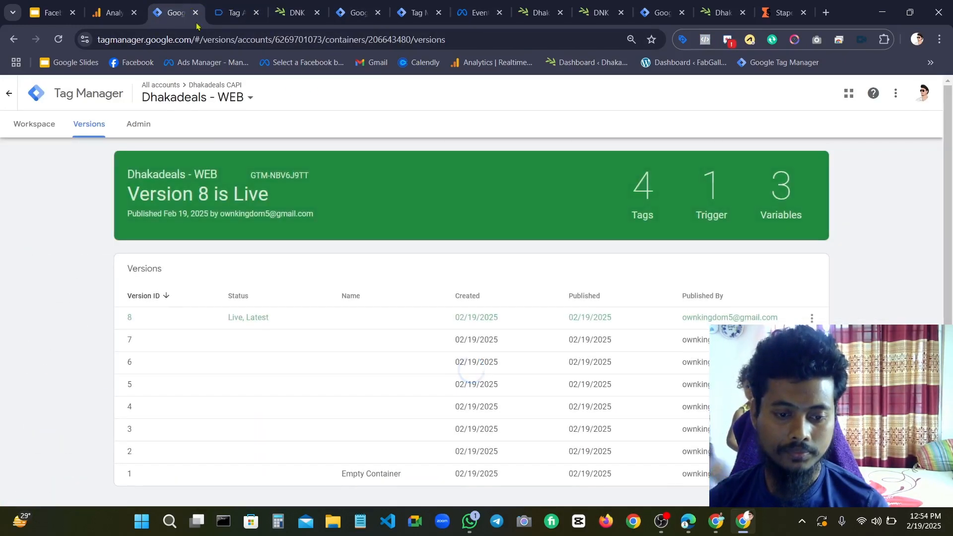
click(235, 14)
click(297, 13)
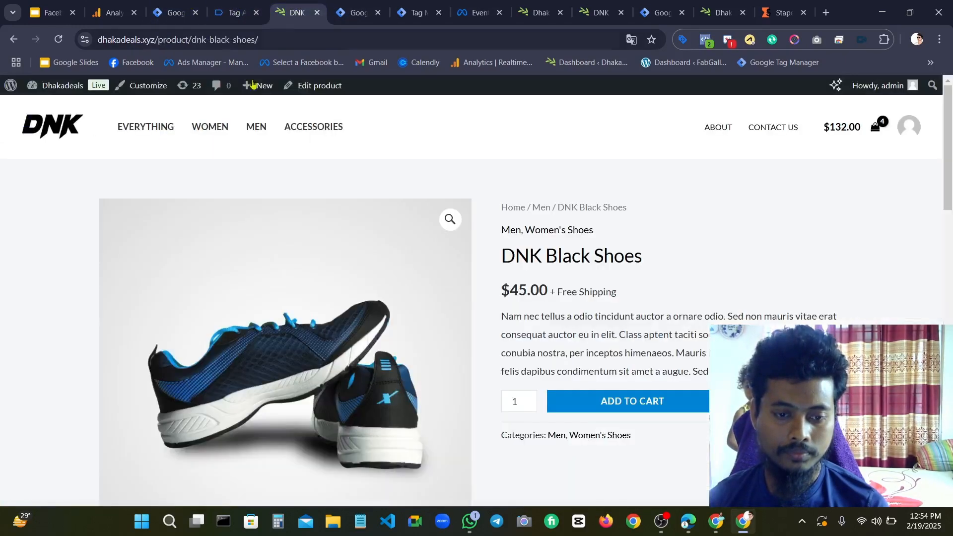
click(61, 130)
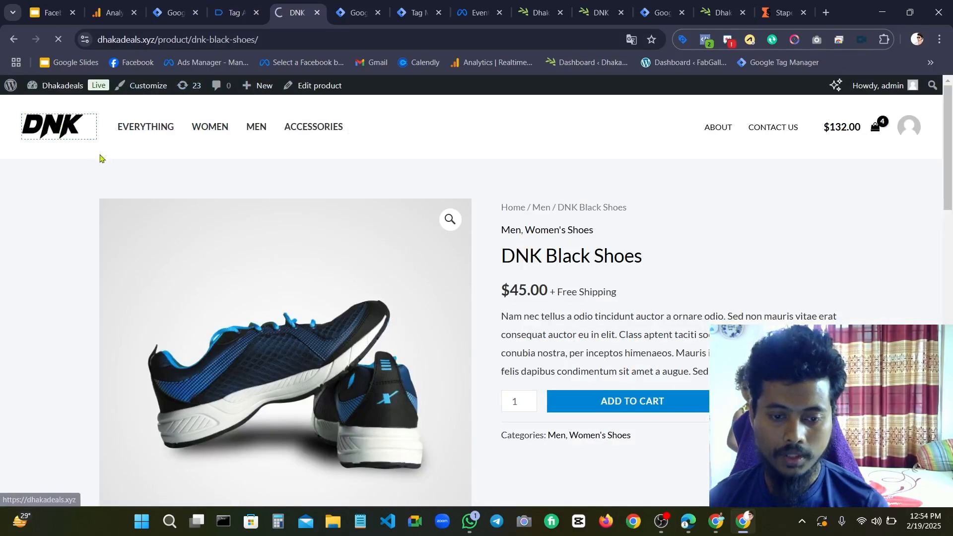
scroll(530, 283, down, 5)
scroll(529, 288, down, 3)
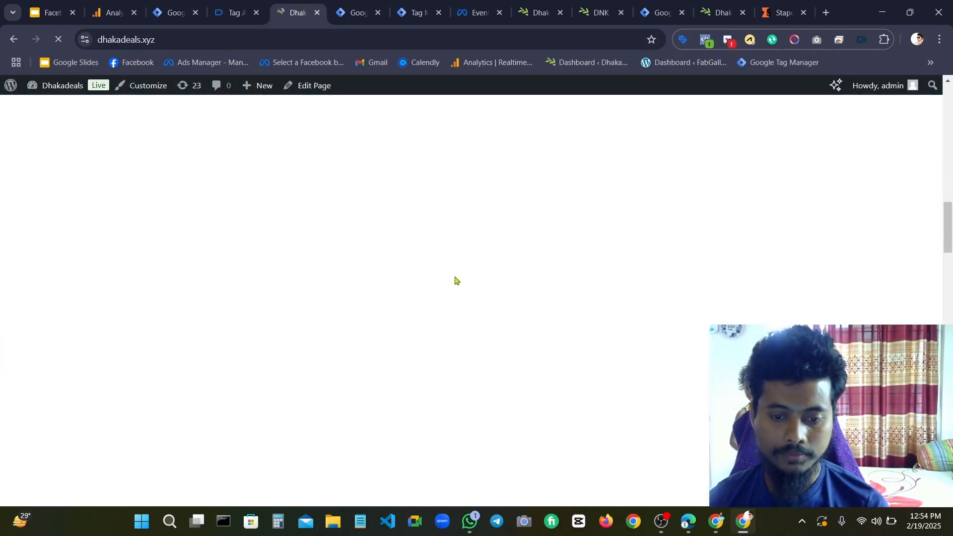
scroll(517, 319, down, 7)
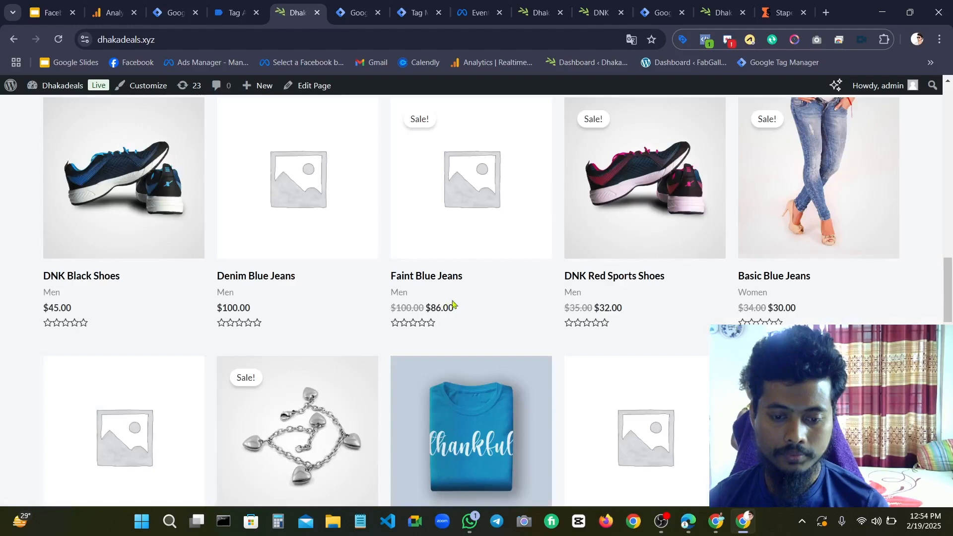
click(640, 214)
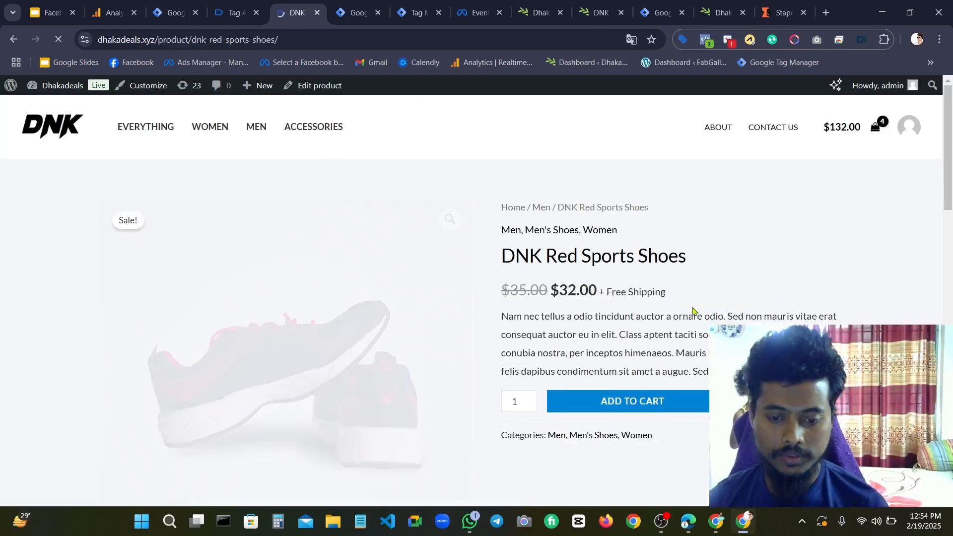
Add one pair of DNK Red Sports Shoes to the cart and view the cart
scroll(660, 330, down, 3)
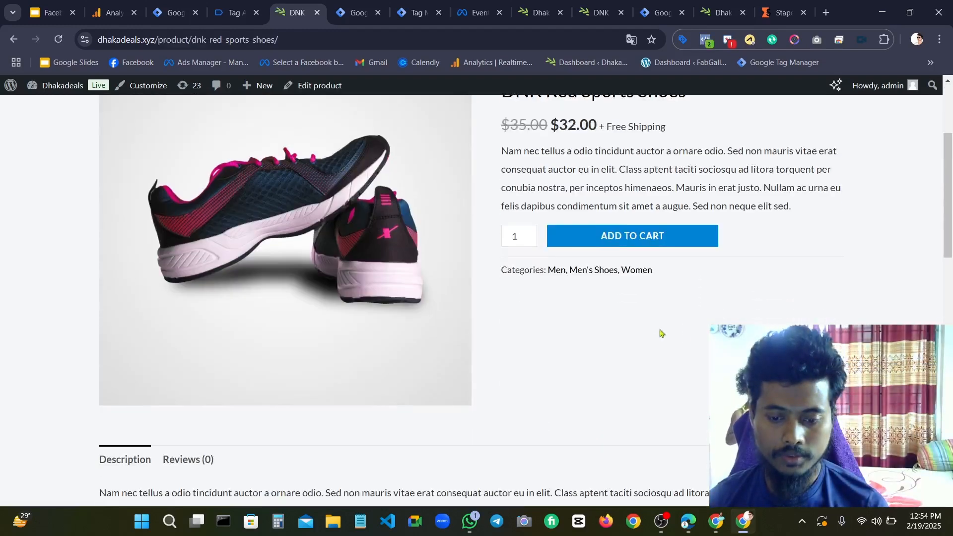
click(620, 242)
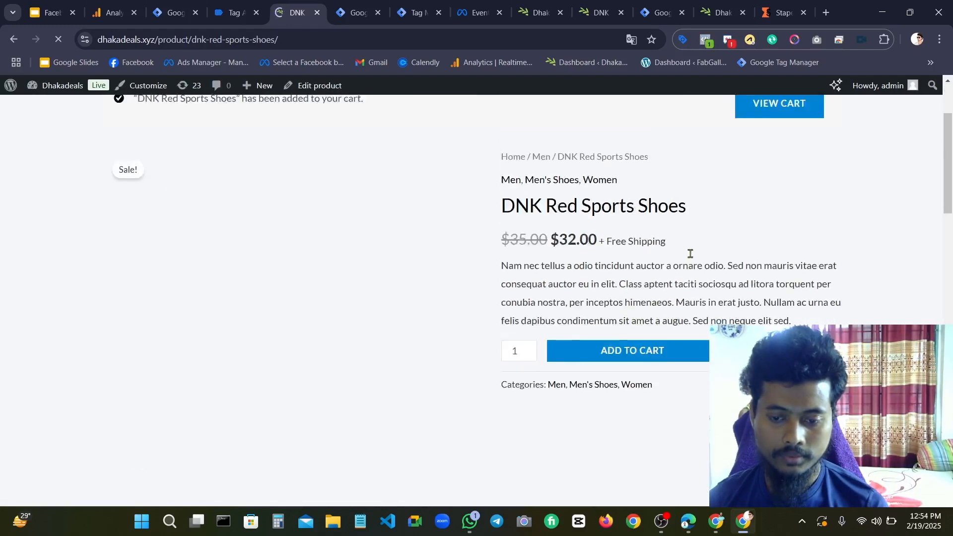
click(668, 523)
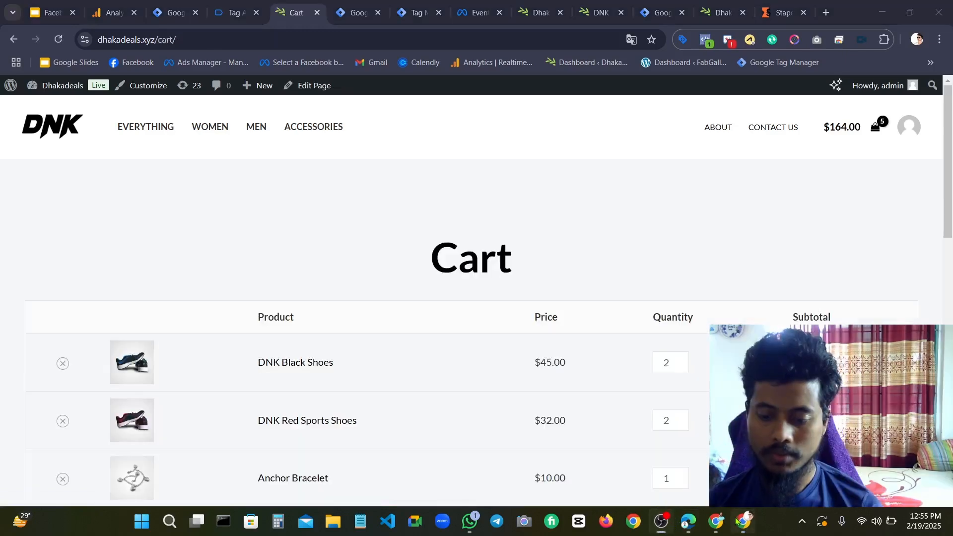
Return to the Meta test events page and examine the events received from the product and cart visits
click(478, 12)
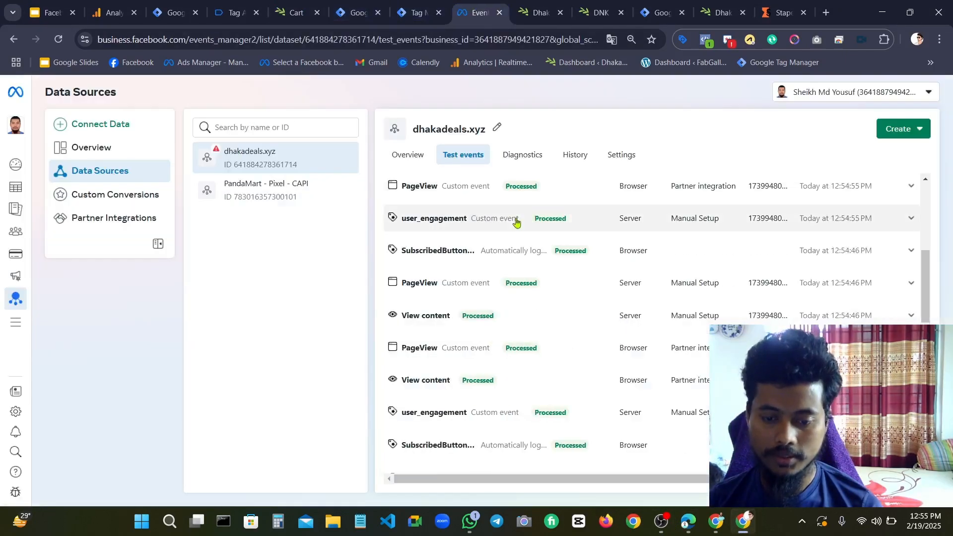
scroll(645, 298, down, 10)
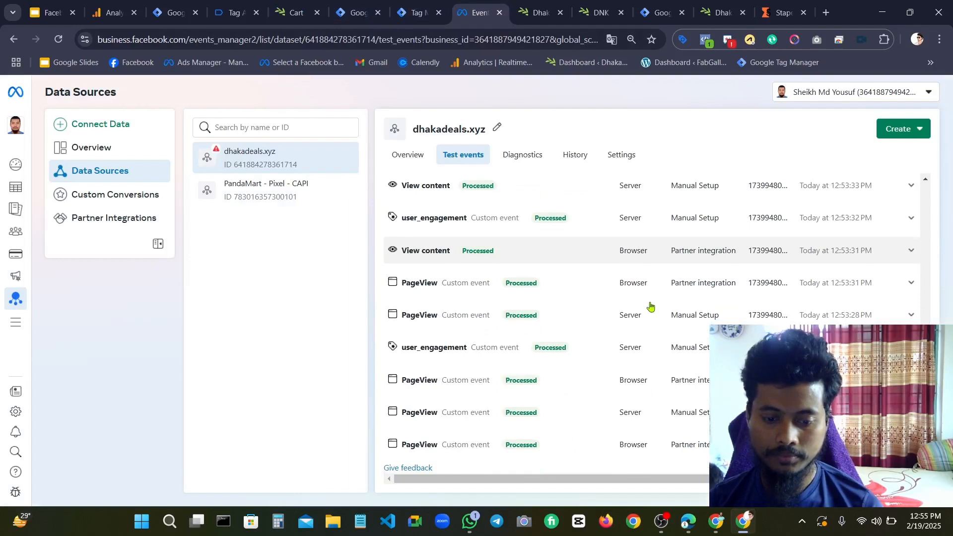
scroll(652, 305, up, 10)
scroll(653, 304, down, 10)
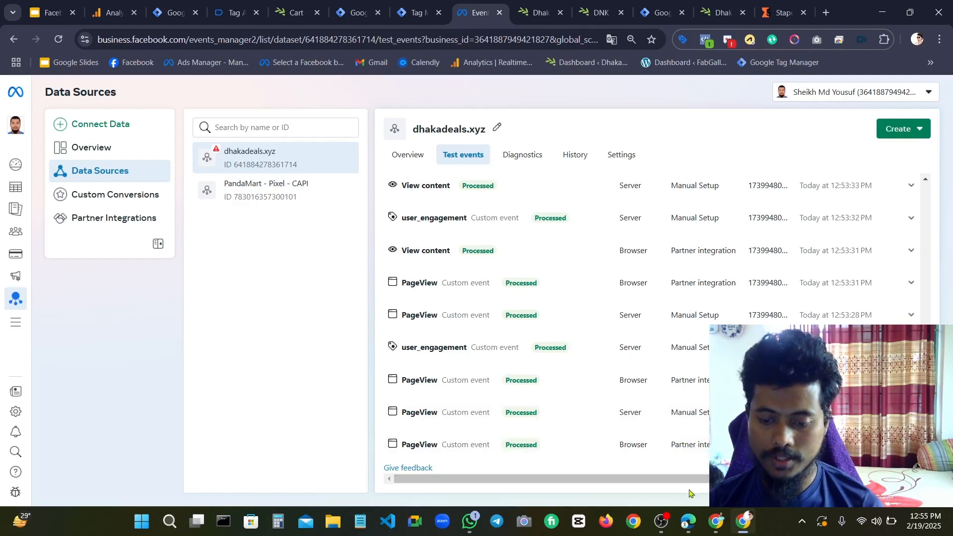
scroll(638, 270, up, 5)
scroll(619, 217, up, 6)
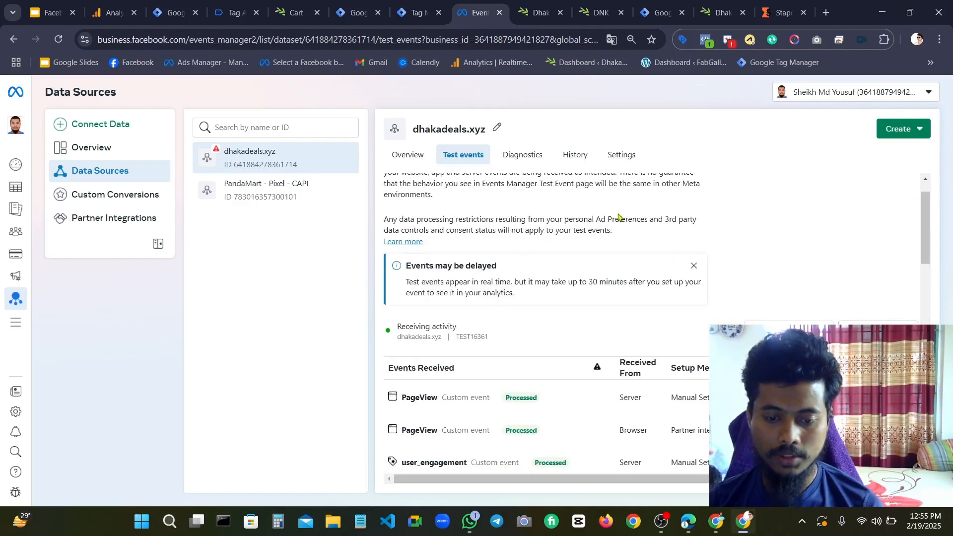
scroll(649, 279, down, 10)
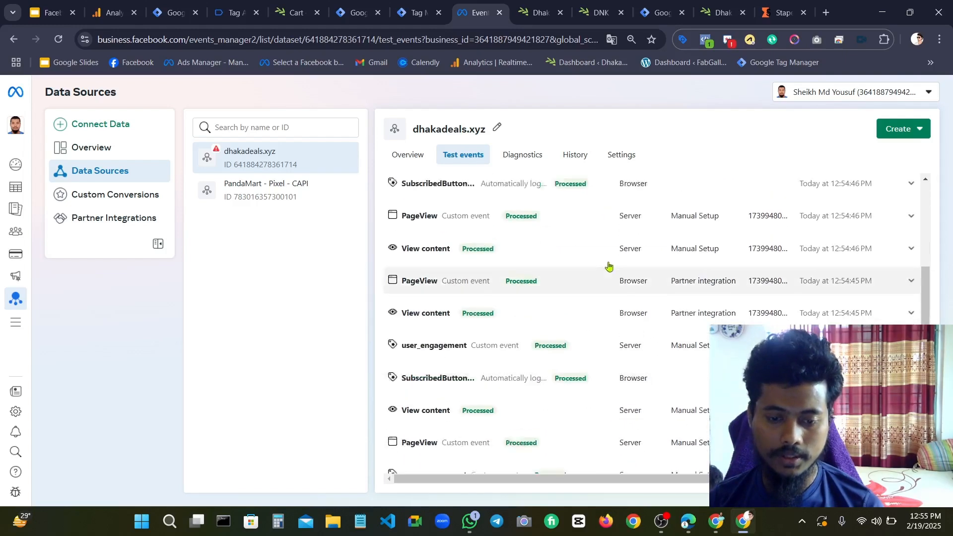
scroll(608, 268, up, 10)
click(205, 150)
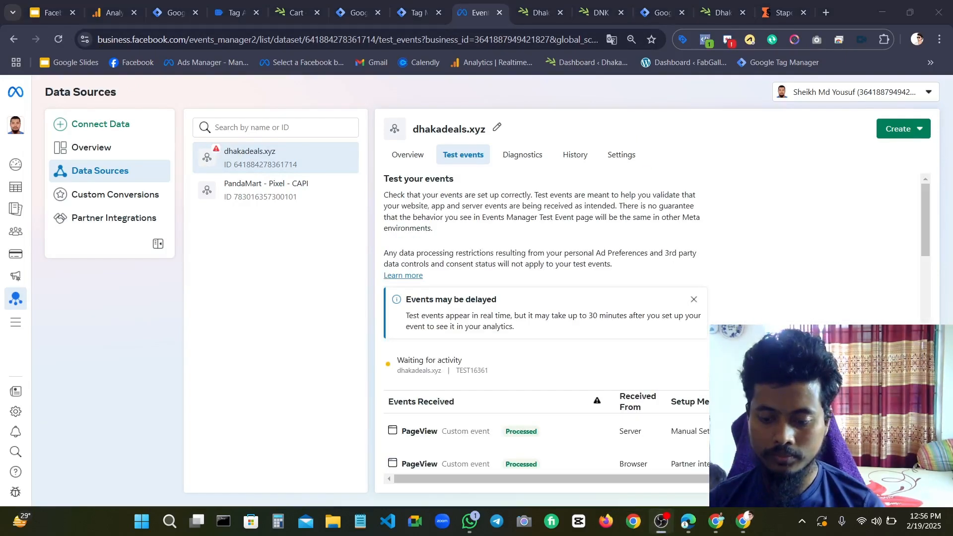
key(alt+Tab)
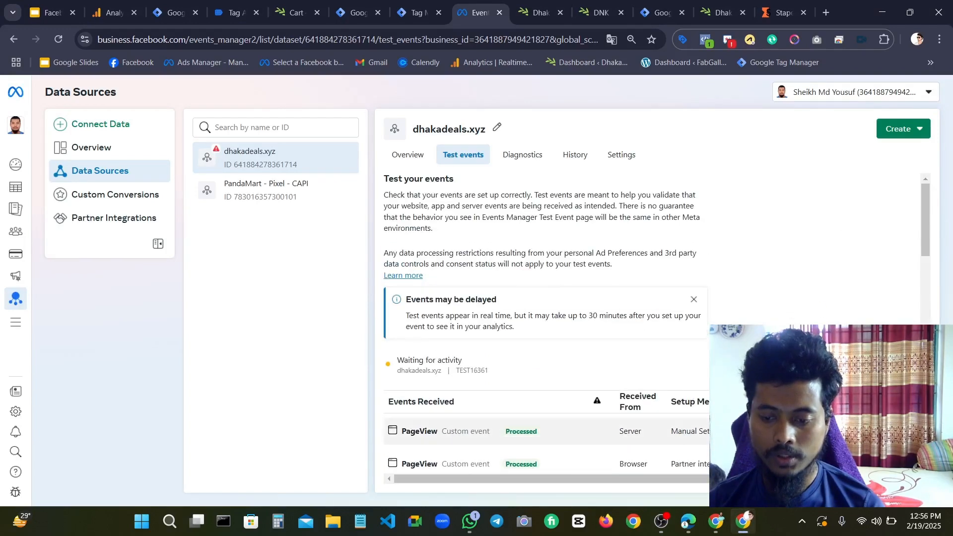
Clear the recorded test activity and launch dhakadeals.xyz from the website events test
click(893, 365)
click(627, 264)
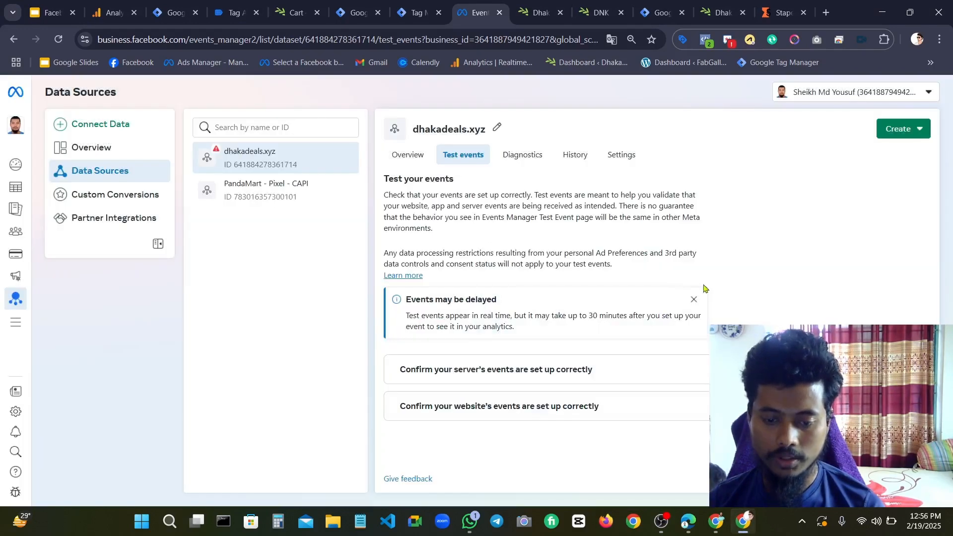
click(583, 406)
scroll(571, 392, down, 2)
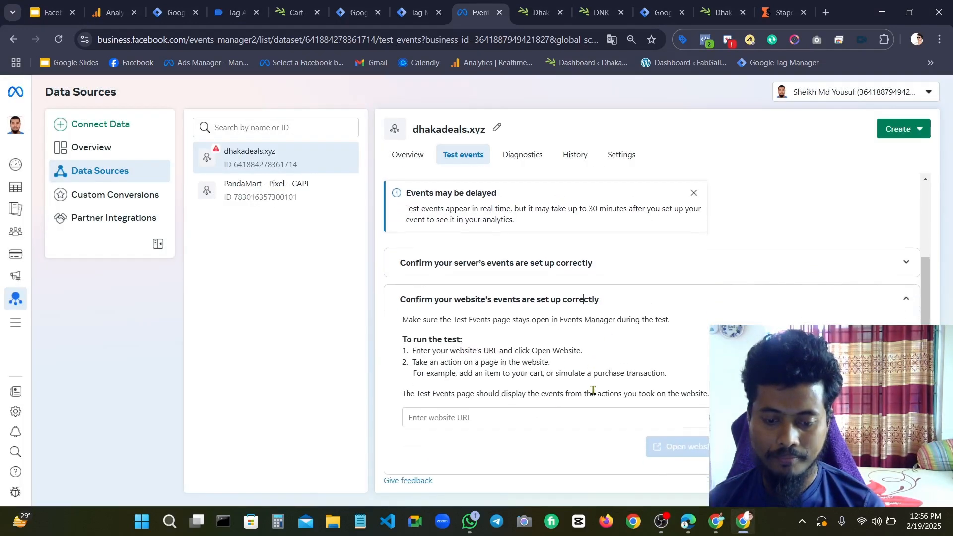
click(514, 417)
click(496, 334)
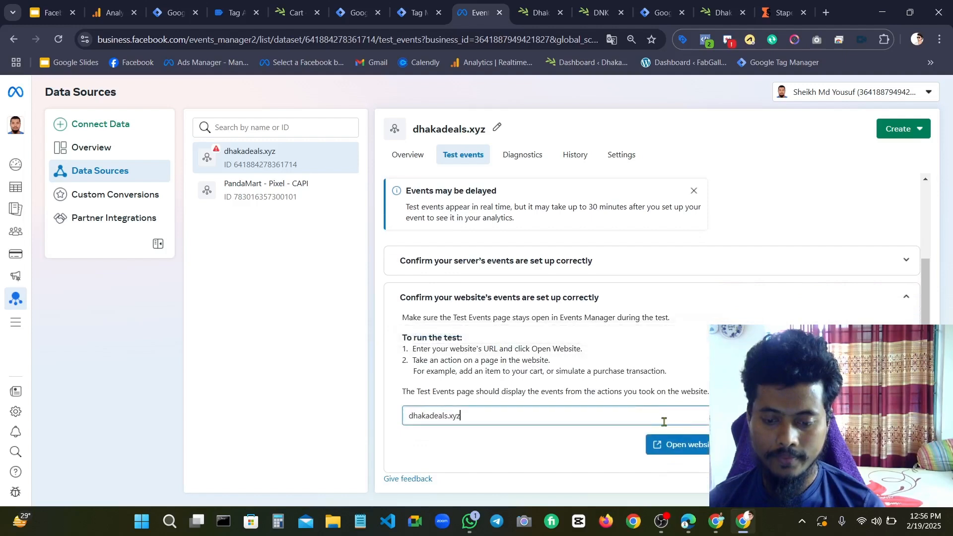
click(682, 443)
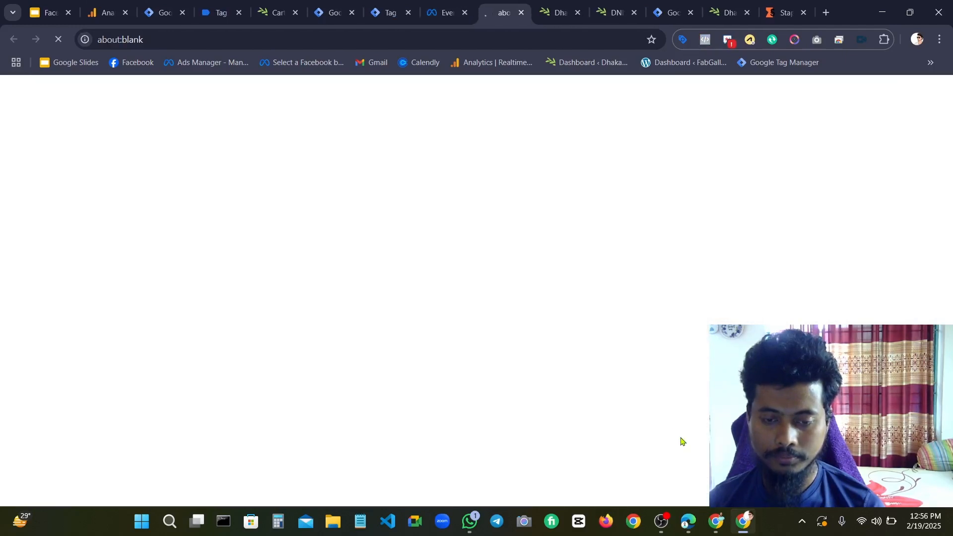
Check the PageView events received on the Meta test events page for the newly launched site
click(449, 15)
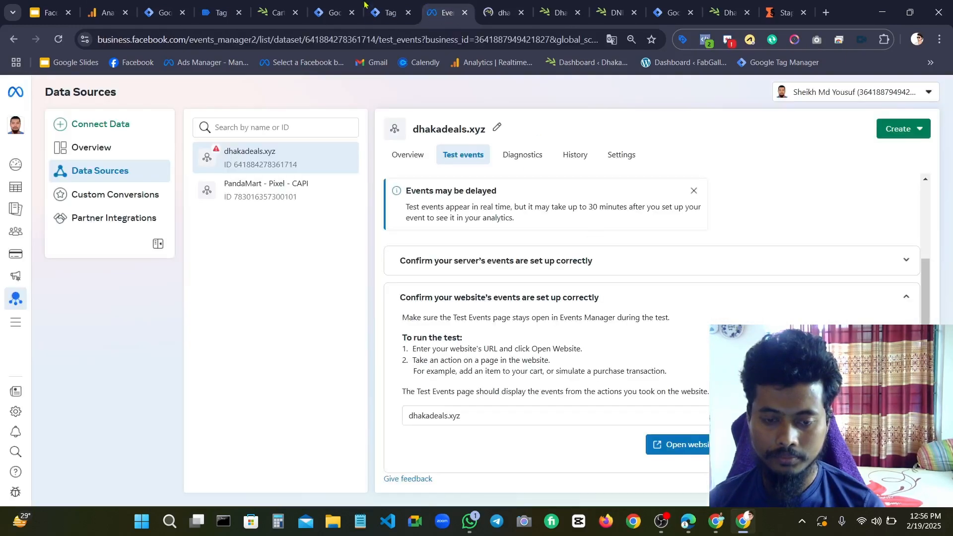
click(272, 7)
key(ctrl+shift+Tab)
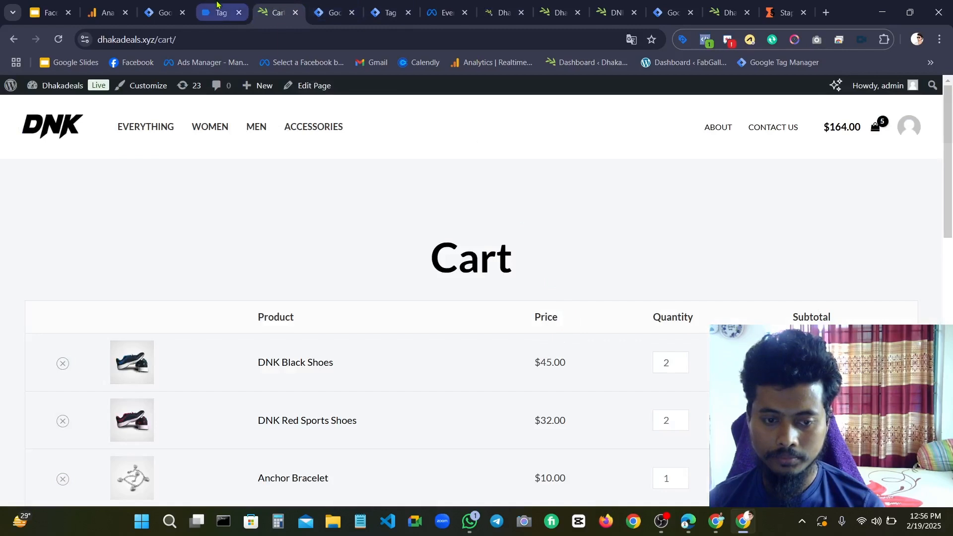
click(661, 522)
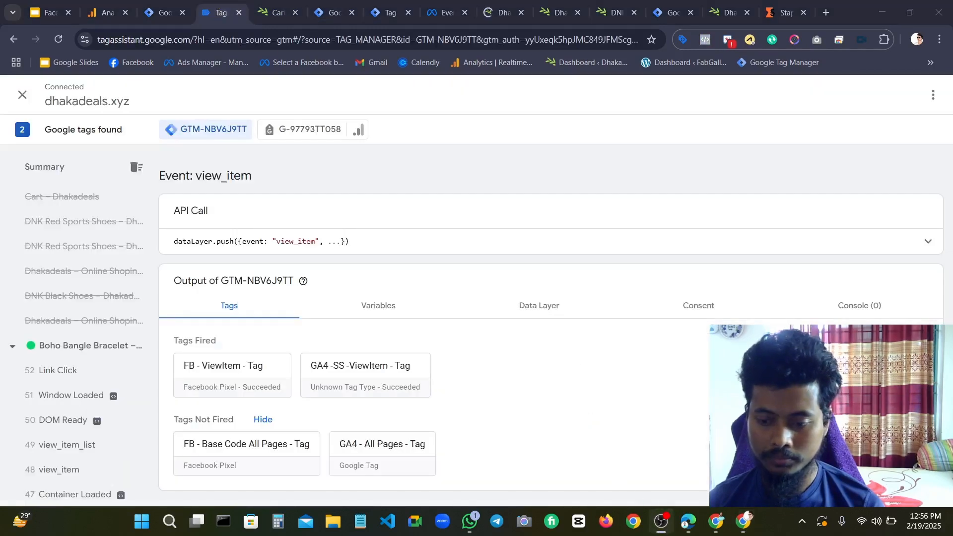
click(748, 524)
click(442, 13)
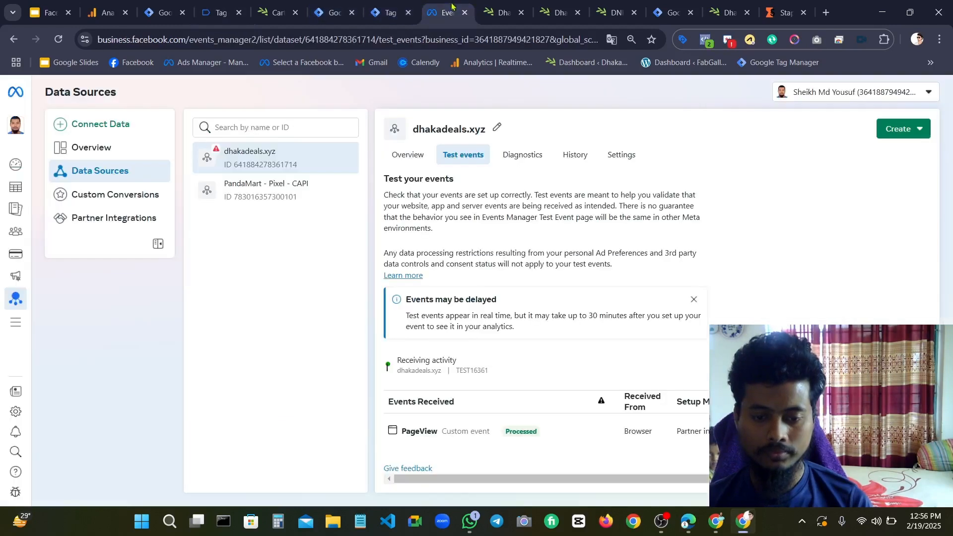
scroll(603, 331, down, 1)
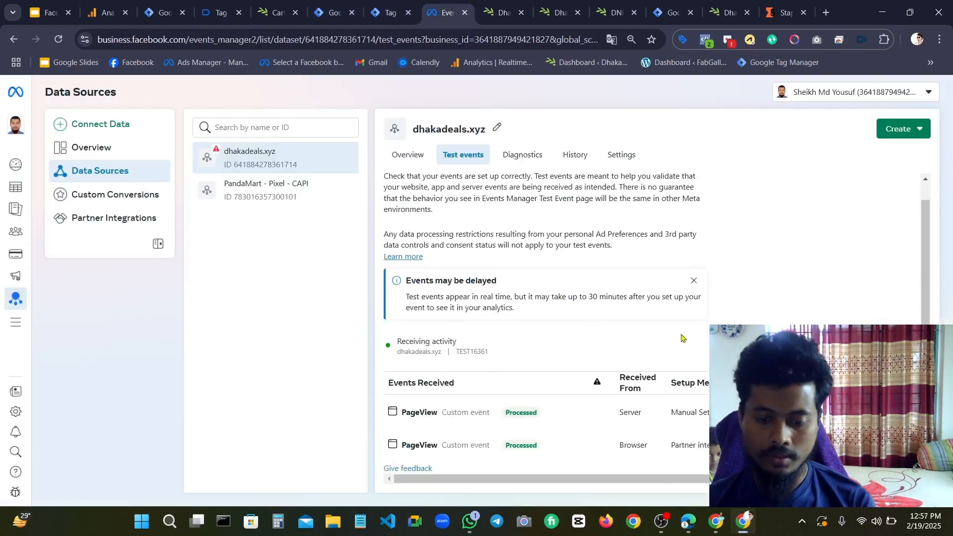
Go from the store's cart page to its home page to generate another PageView event
click(278, 5)
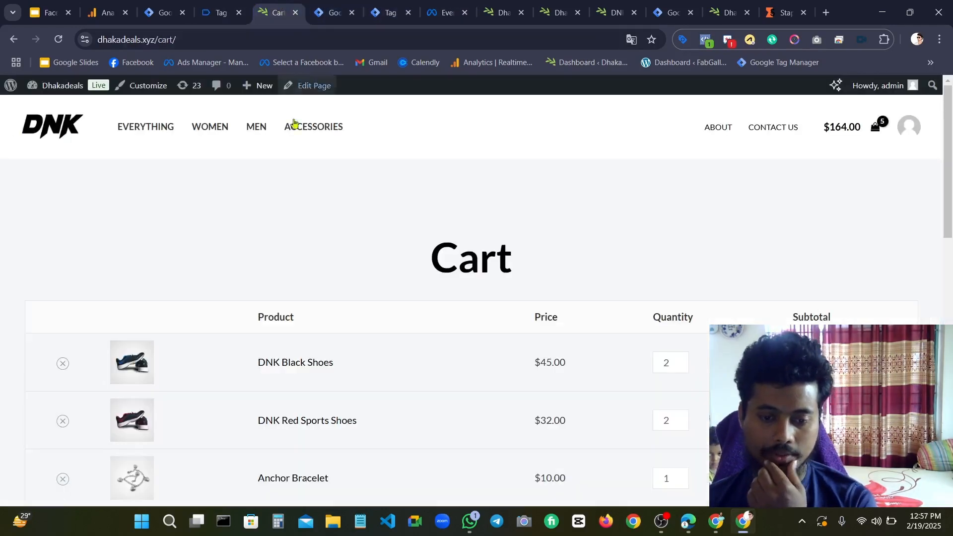
click(77, 123)
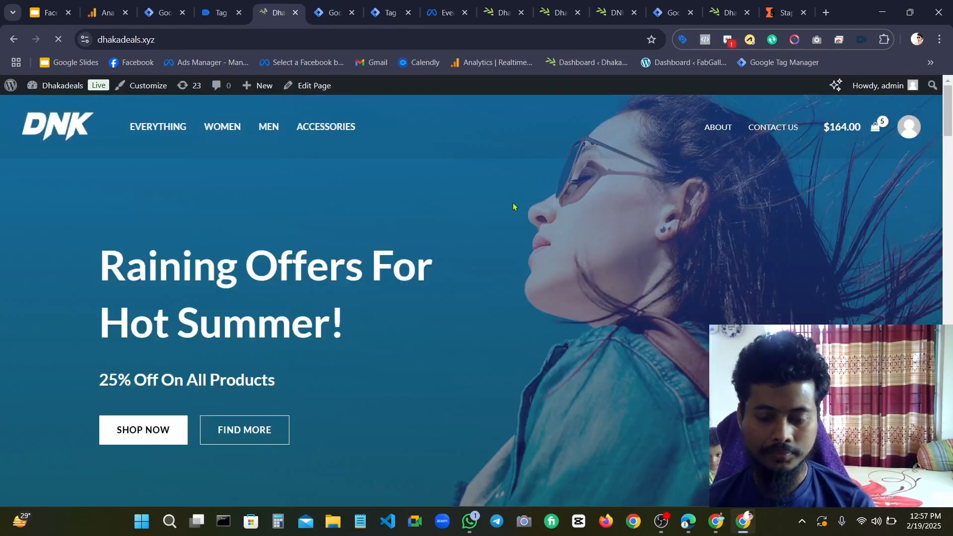
scroll(534, 215, down, 5)
Return to the Meta test events page and compare the event IDs of the latest browser and server PageView events
click(387, 4)
click(443, 11)
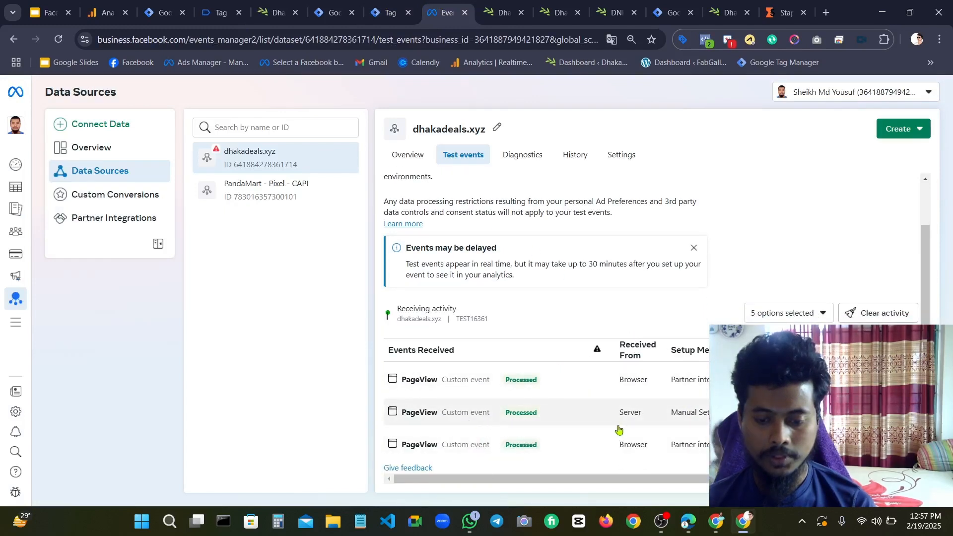
click(551, 424)
scroll(550, 417, down, 2)
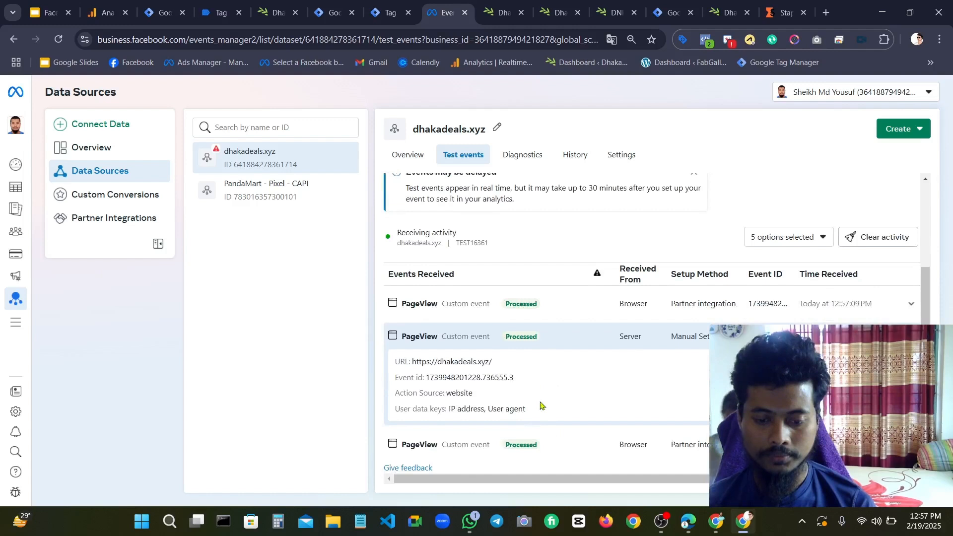
click(537, 311)
click(537, 309)
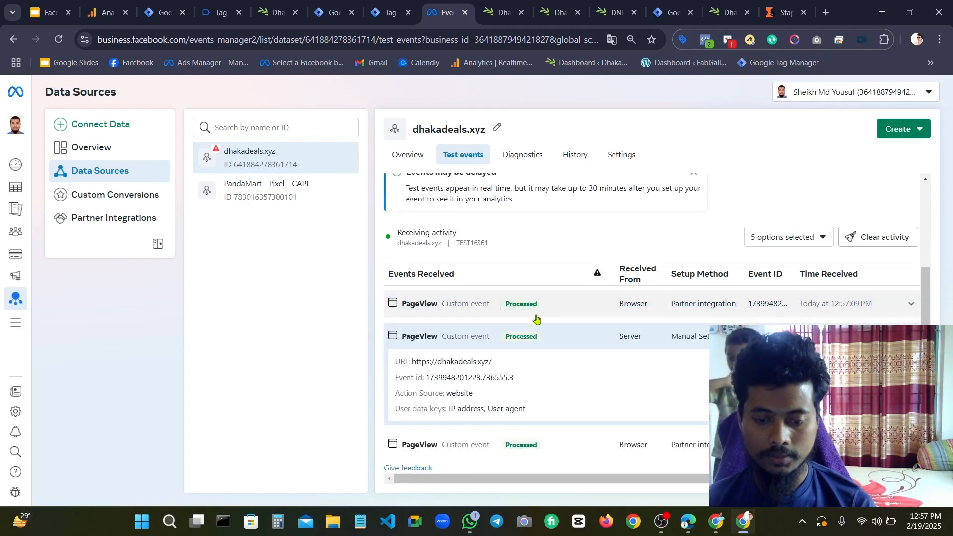
click(537, 342)
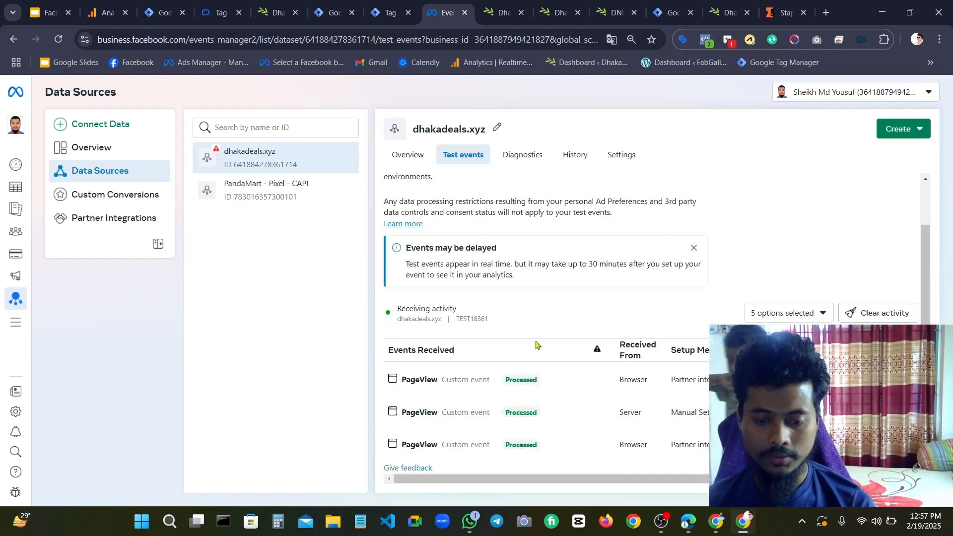
click(527, 413)
scroll(534, 404, down, 2)
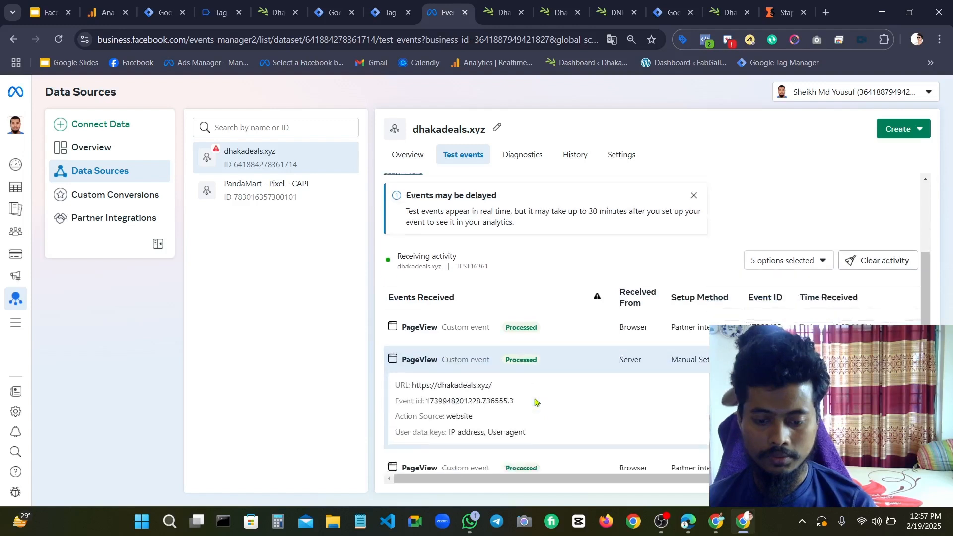
click(536, 313)
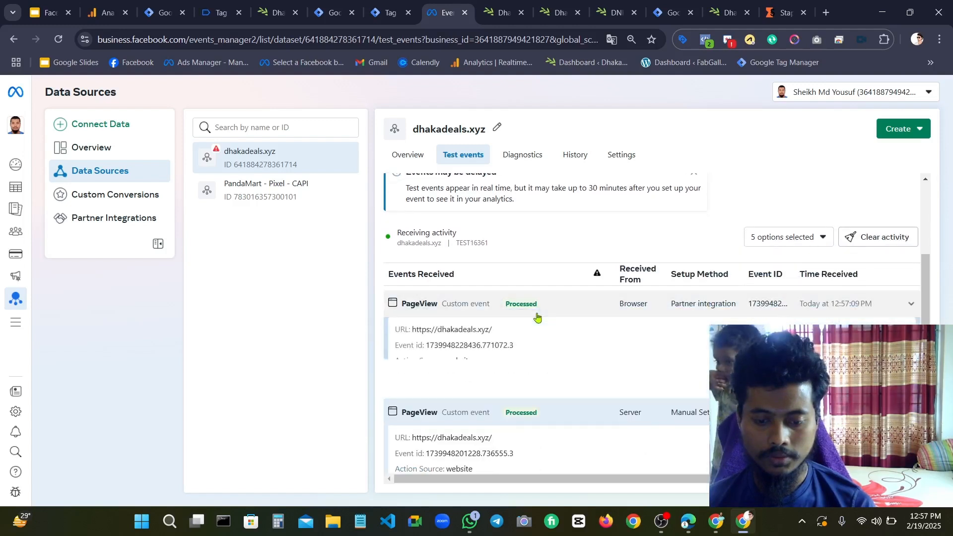
click(537, 314)
click(532, 384)
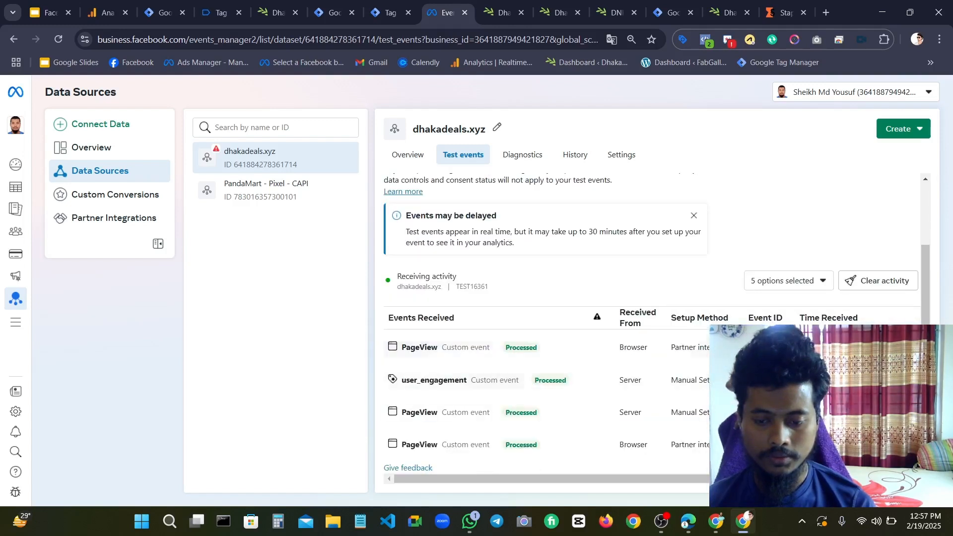
Examine the details of the earliest browser PageView in the refreshed list against the server PageView above it
drag(923, 313, 931, 255)
scroll(563, 447, down, 2)
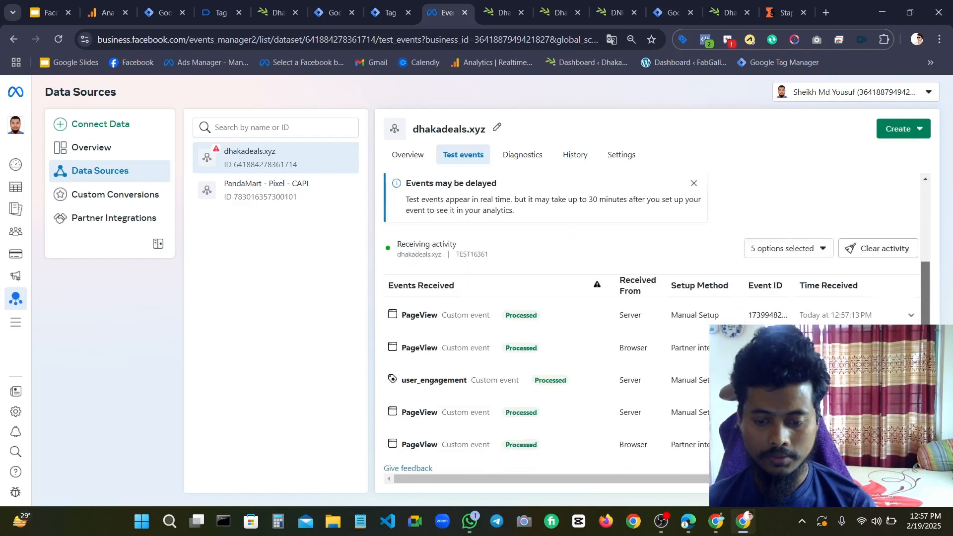
click(563, 444)
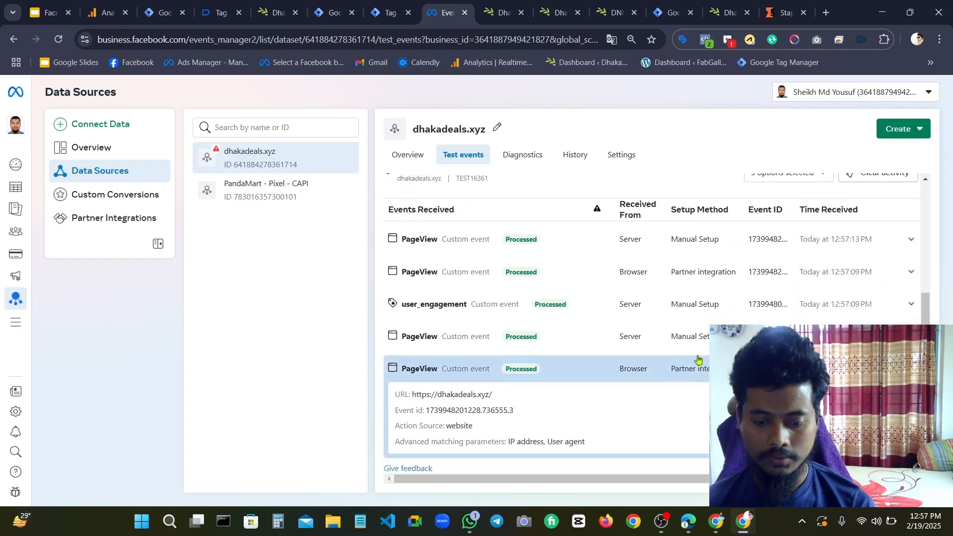
click(606, 342)
click(608, 344)
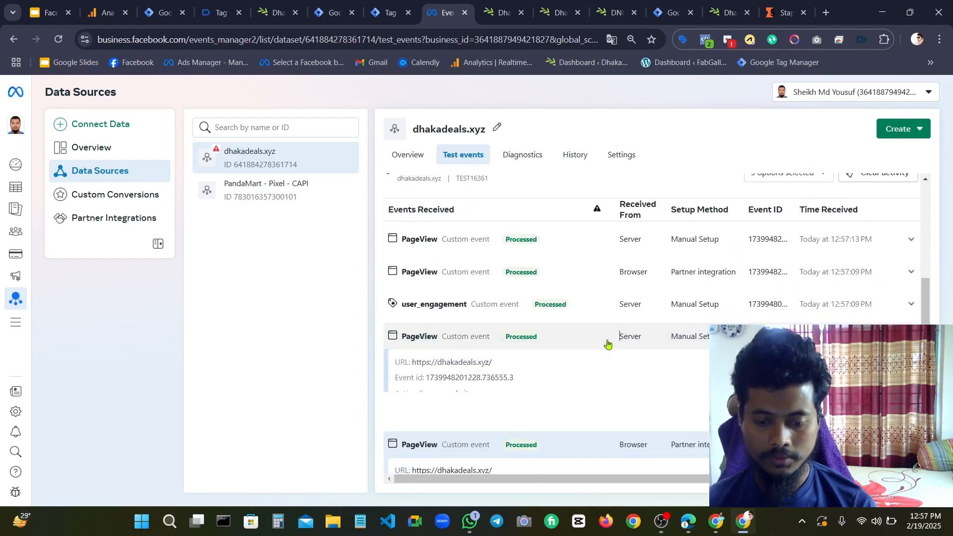
click(575, 280)
click(575, 280)
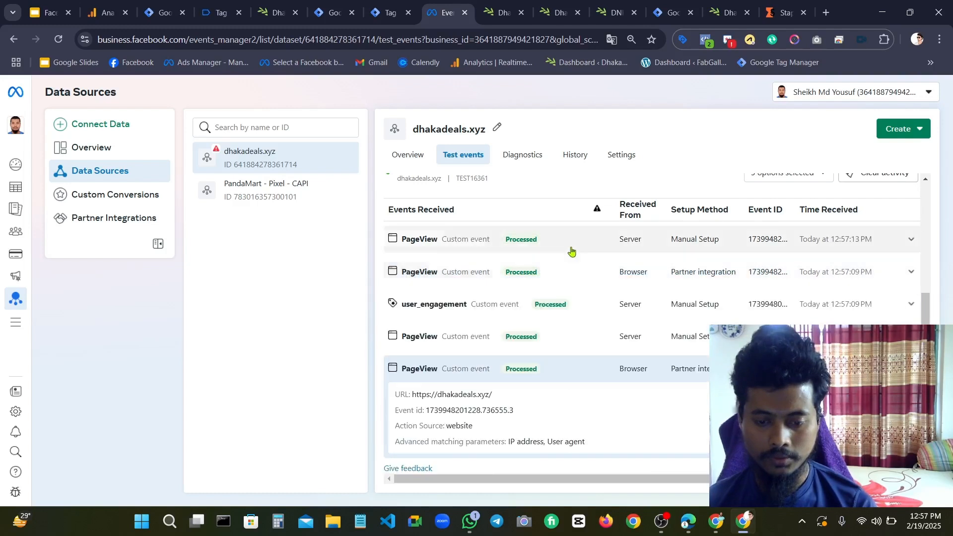
click(575, 280)
click(575, 280)
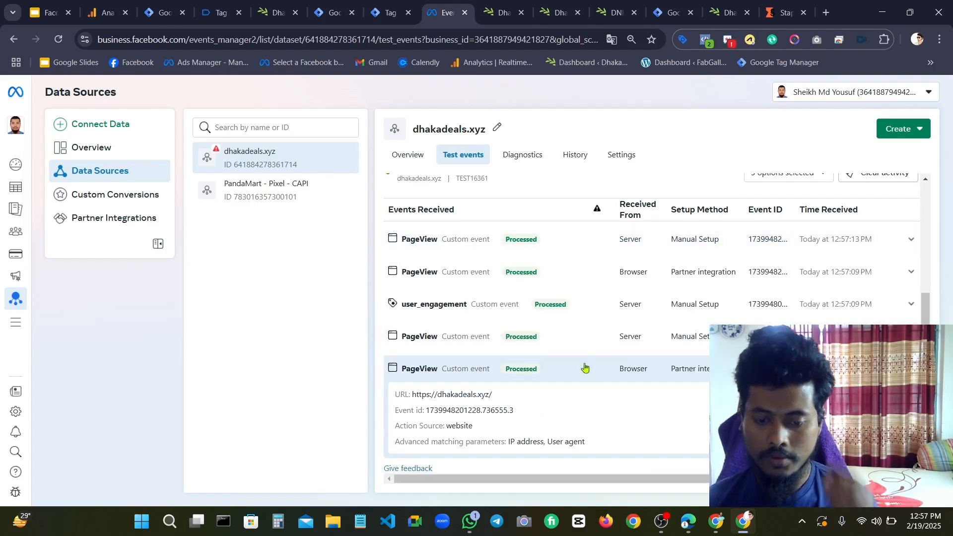
click(610, 369)
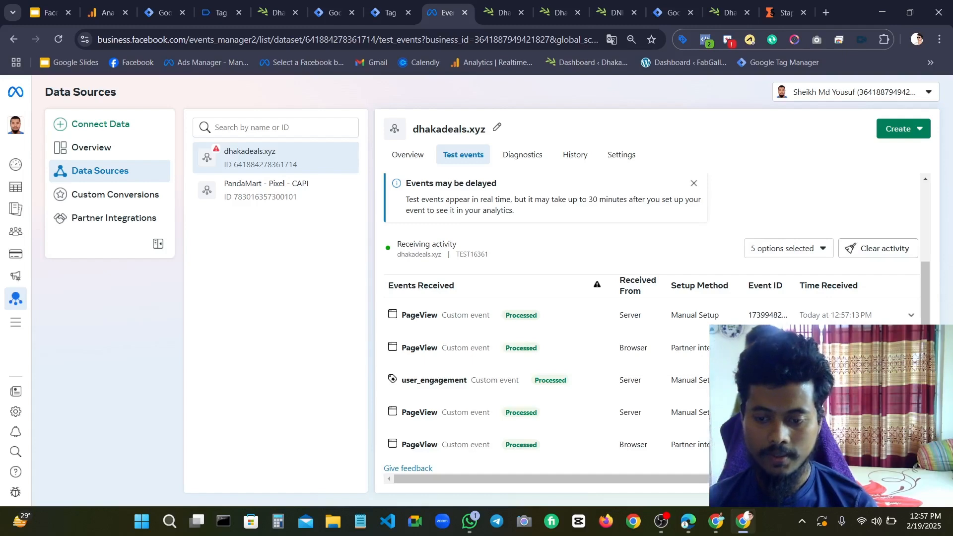
scroll(931, 286, up, 1)
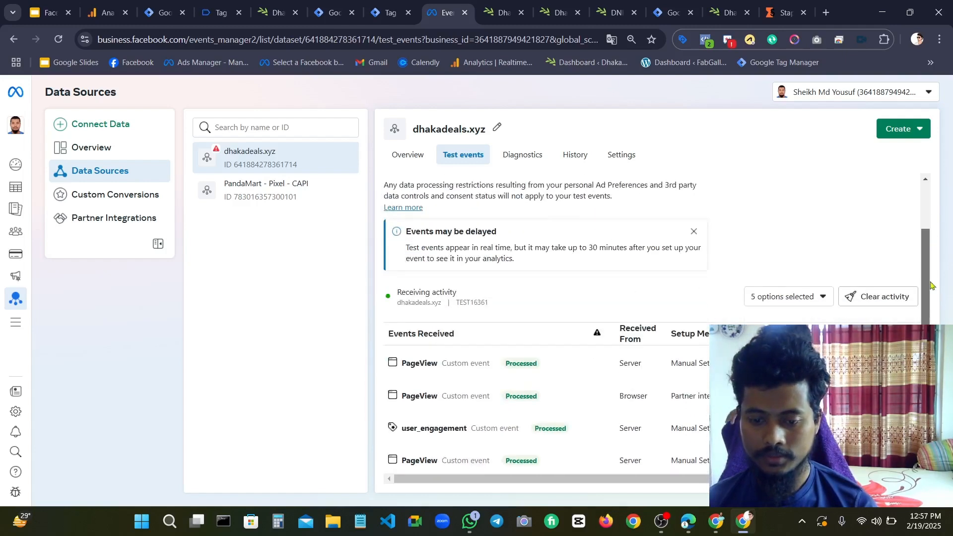
scroll(931, 285, down, 1)
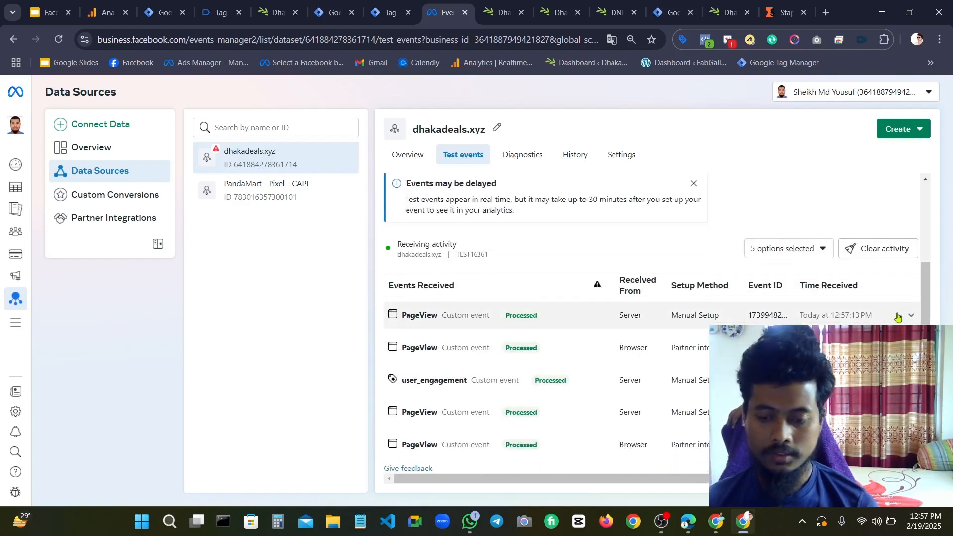
scroll(927, 251, up, 1)
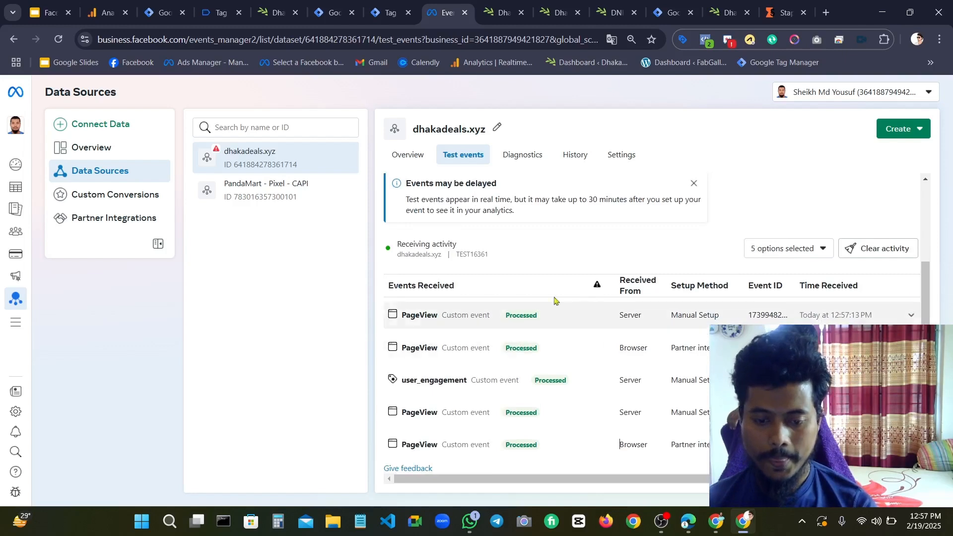
scroll(724, 317, up, 2)
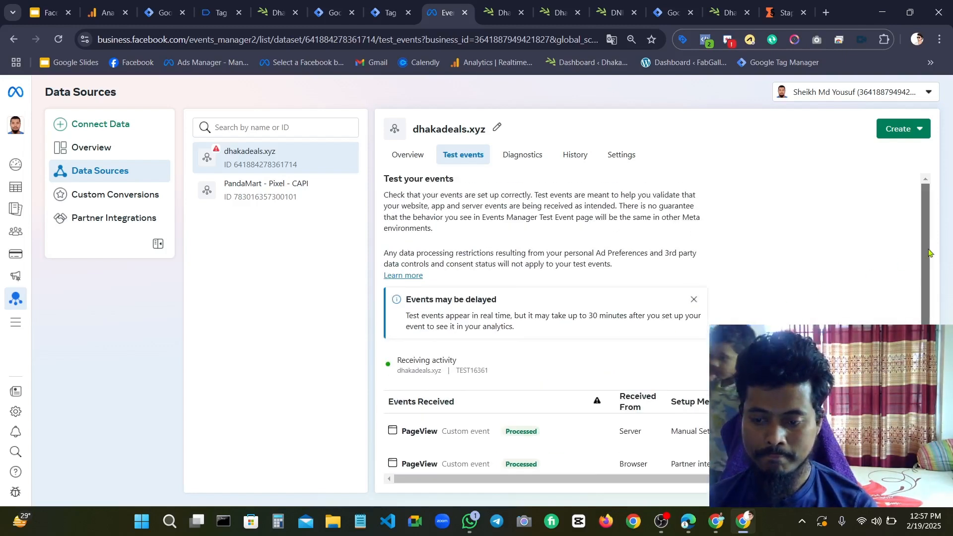
scroll(695, 387, down, 2)
scroll(674, 347, up, 2)
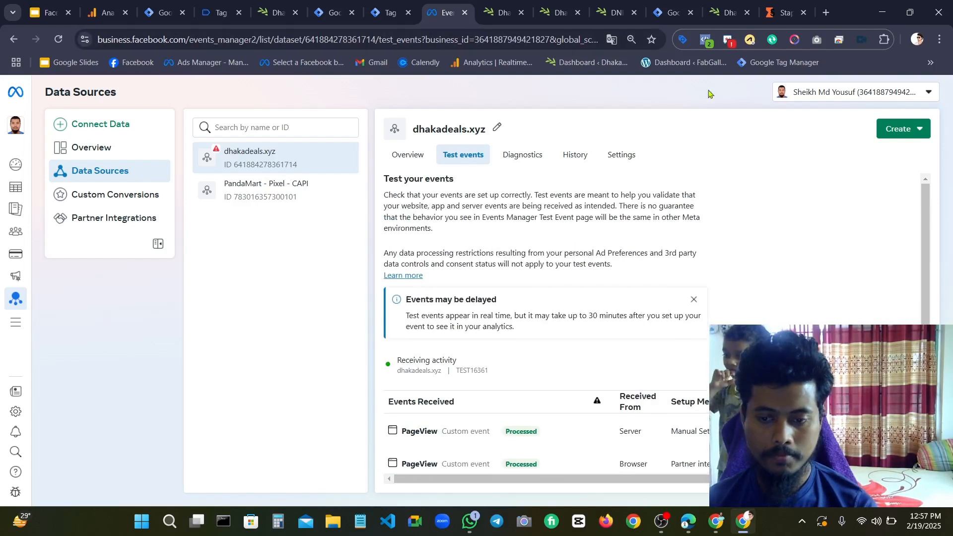
click(660, 521)
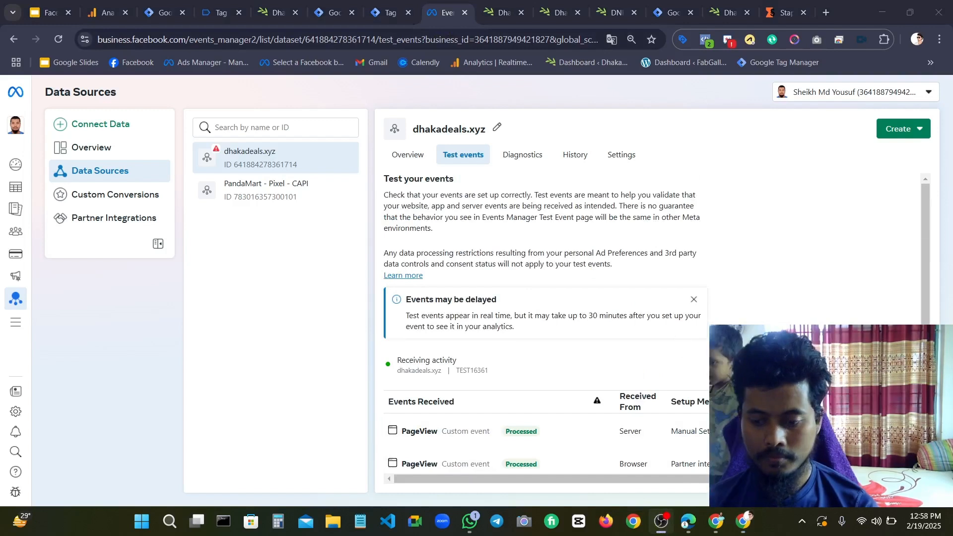
Check the event ID of the earlier browser PageView against that of its matching server PageView
click(601, 398)
scroll(601, 398, down, 2)
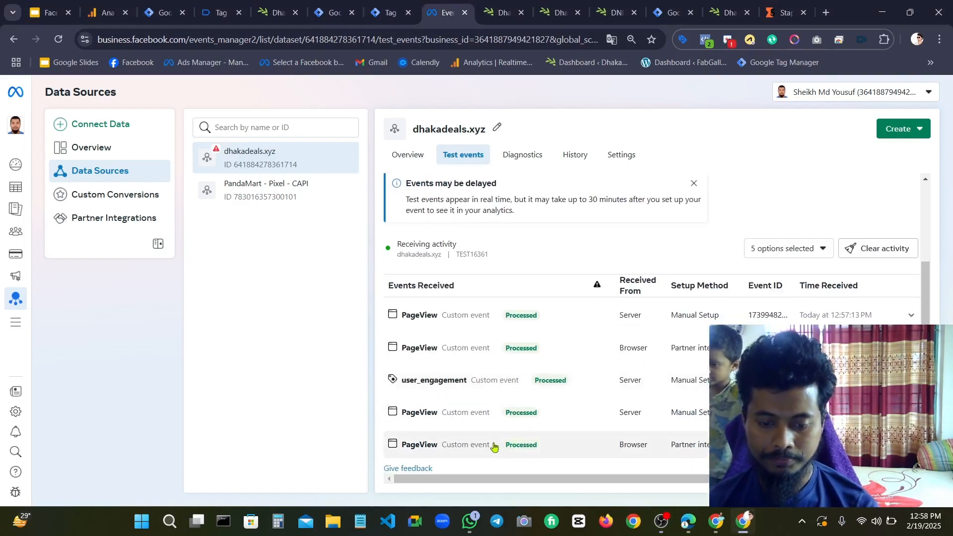
click(494, 447)
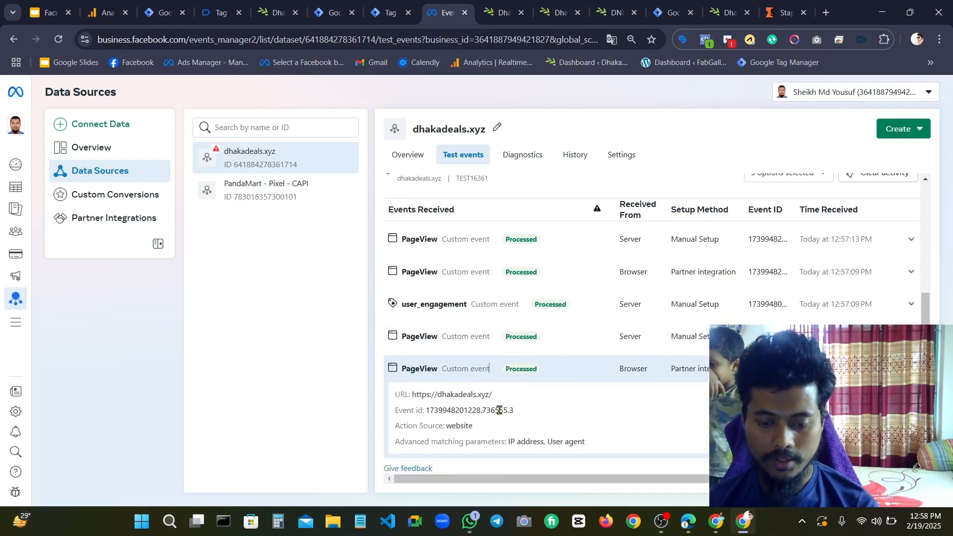
click(540, 382)
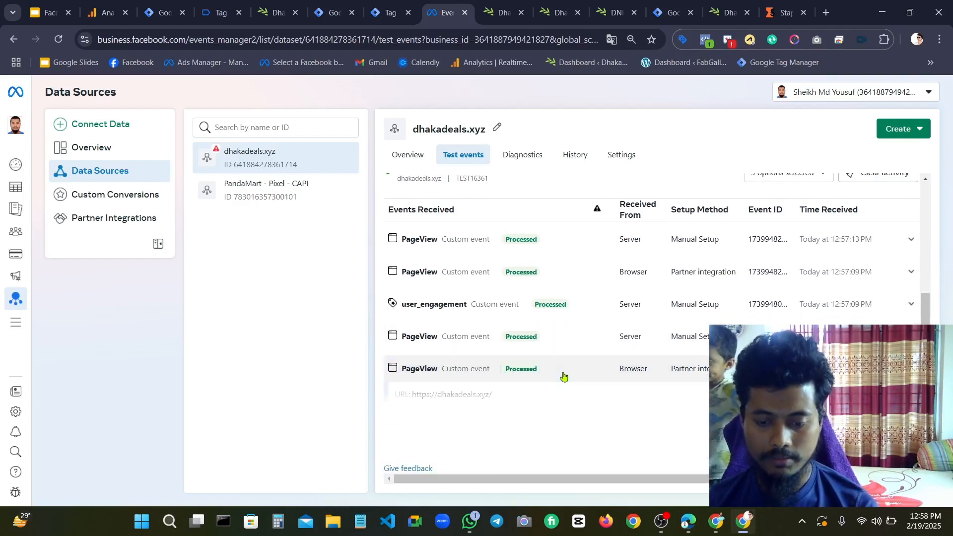
click(546, 421)
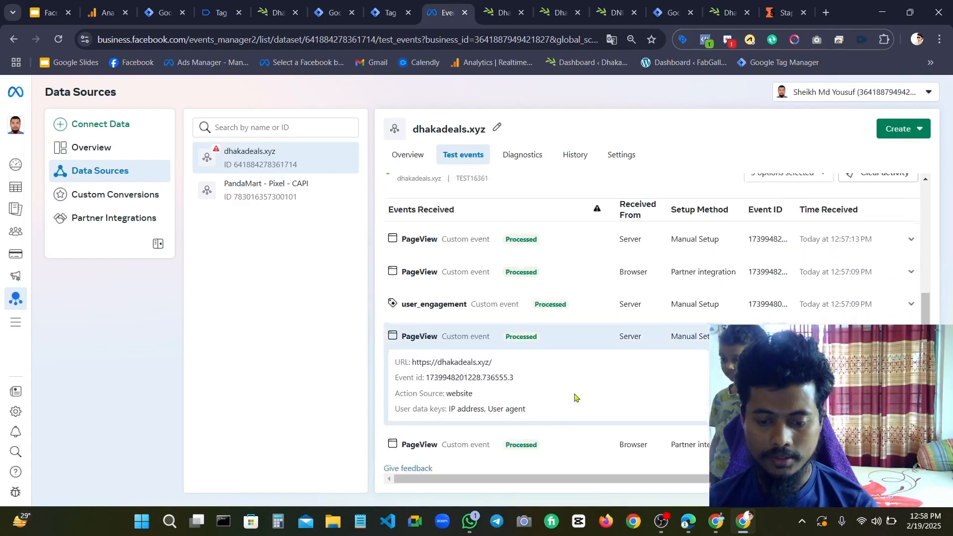
drag(502, 381, 521, 384)
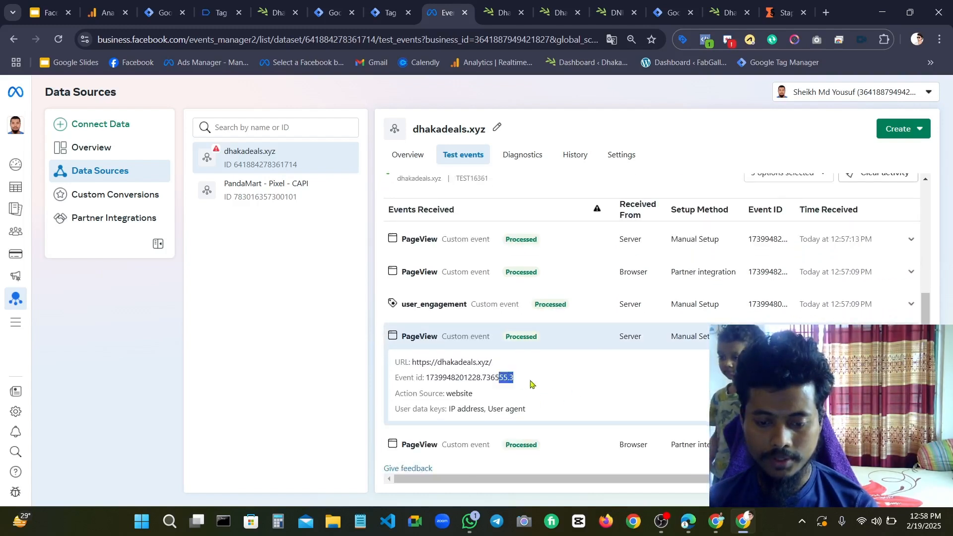
click(564, 347)
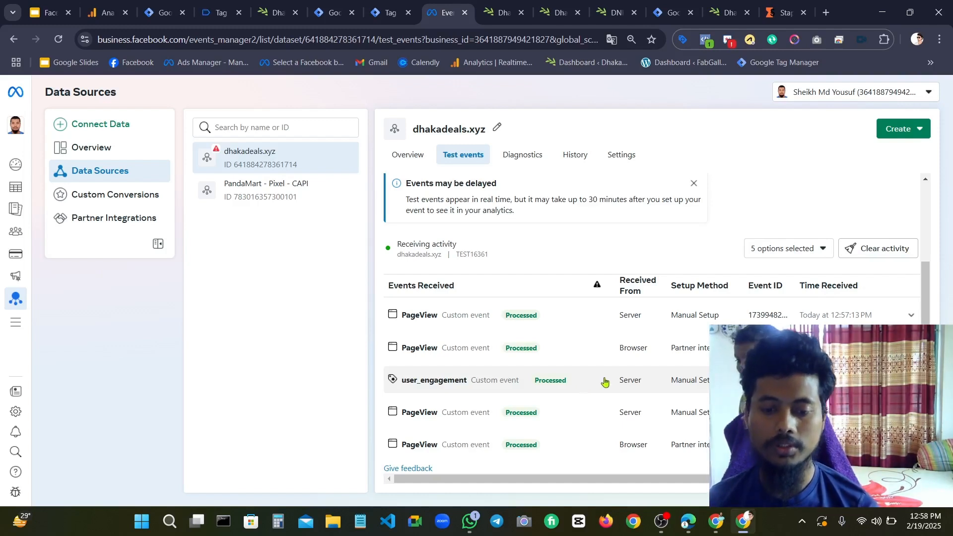
Review the older deduplicated events and examine the details of the server View content event
scroll(926, 298, up, 2)
scroll(925, 298, down, 2)
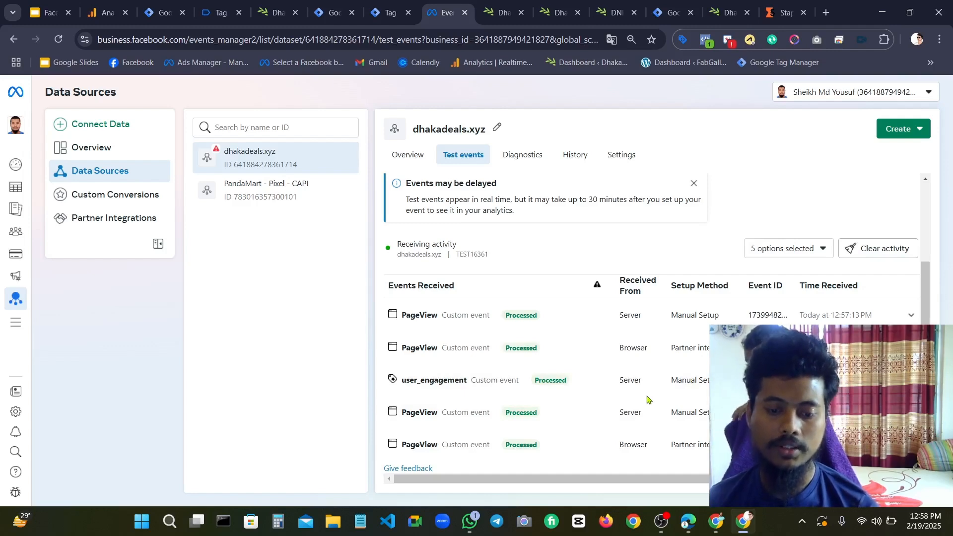
scroll(651, 397, up, 3)
scroll(663, 389, down, 3)
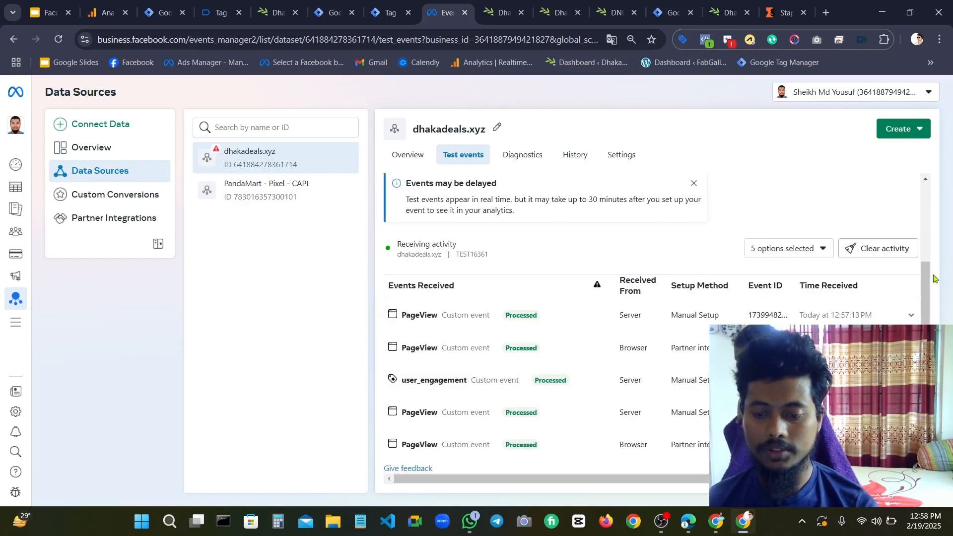
scroll(928, 279, down, 1)
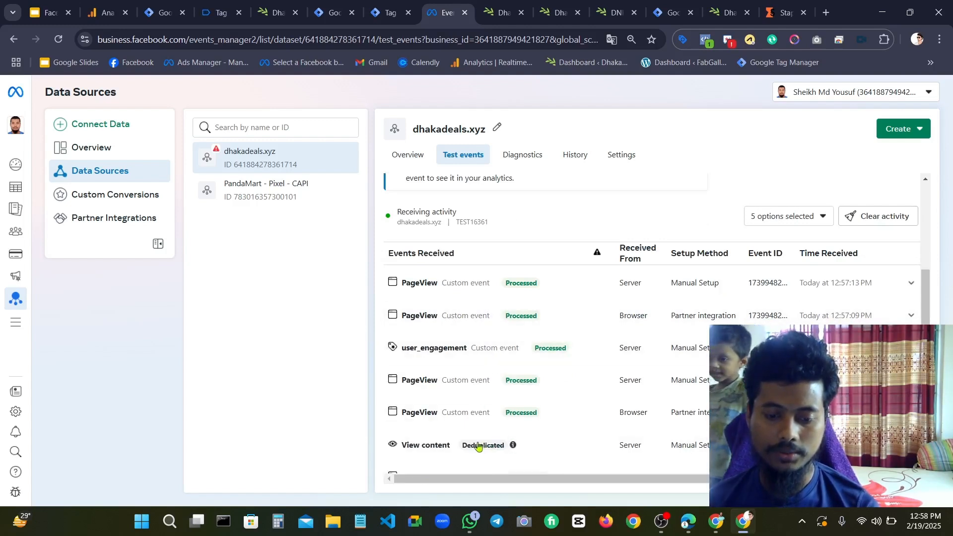
scroll(510, 368, down, 1)
scroll(510, 369, down, 1)
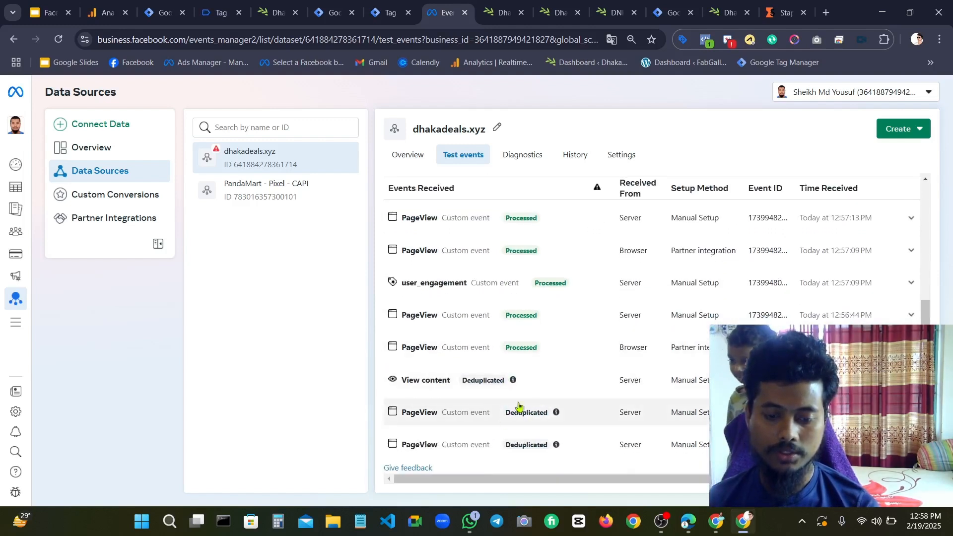
click(491, 386)
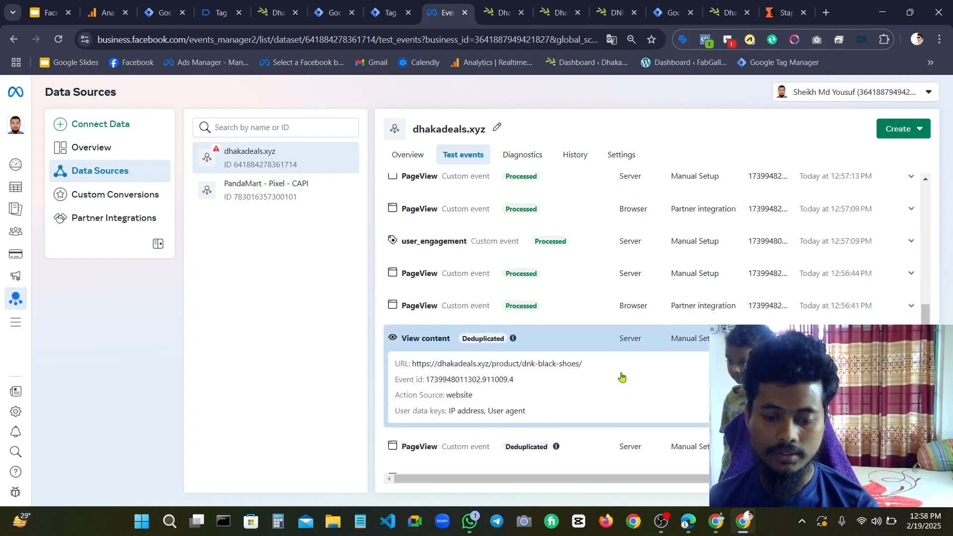
scroll(499, 318, down, 1)
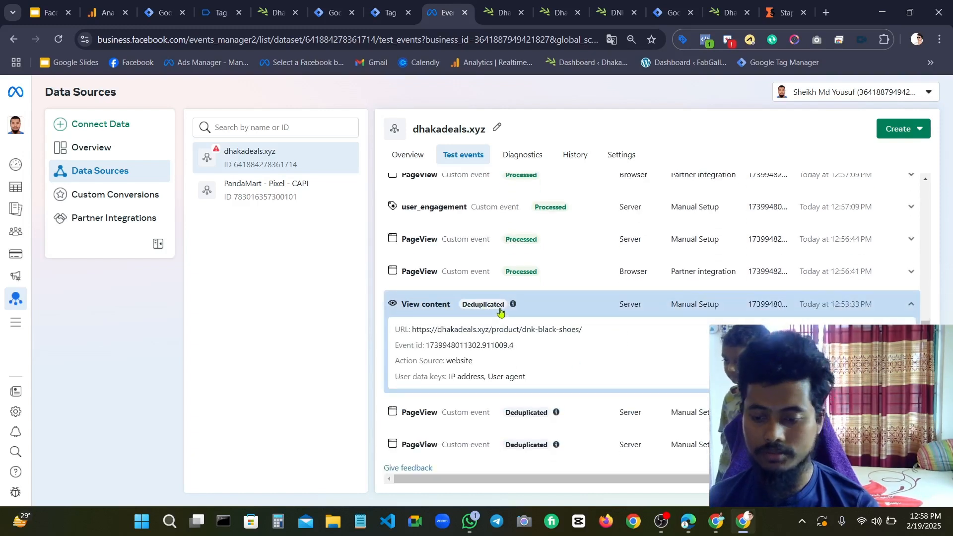
click(534, 308)
scroll(551, 278, up, 2)
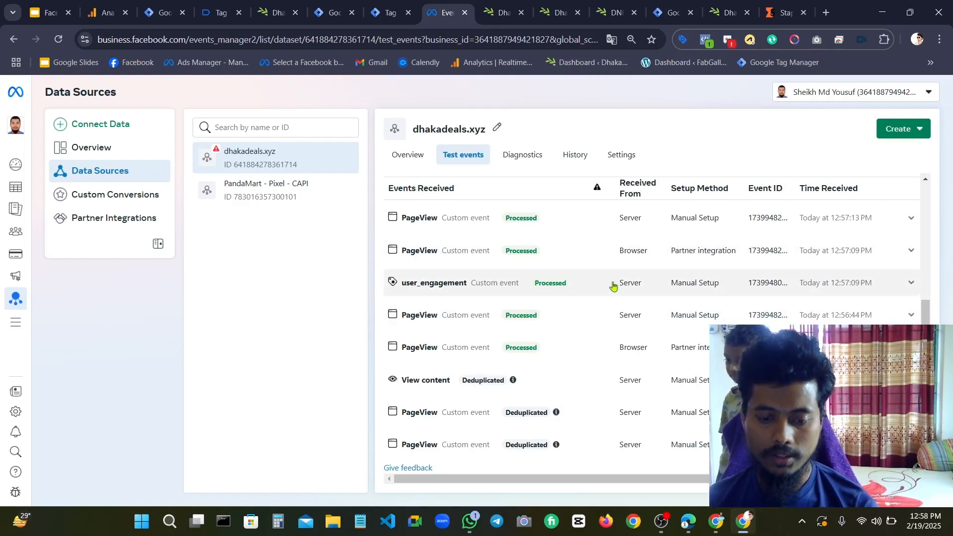
Switch to the Facebook Conversion API presentation in Google Slides and open slide 3 on primary events and deduplication
click(50, 13)
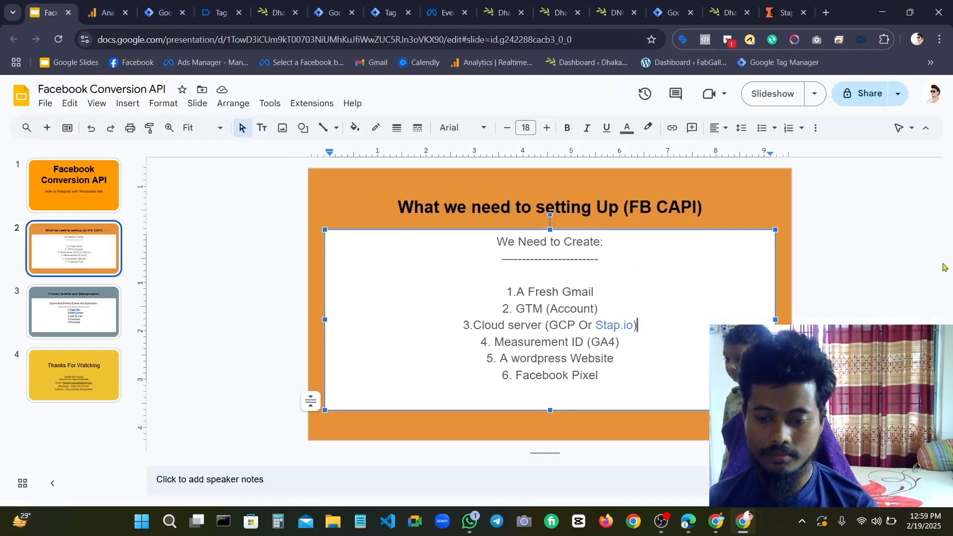
click(343, 192)
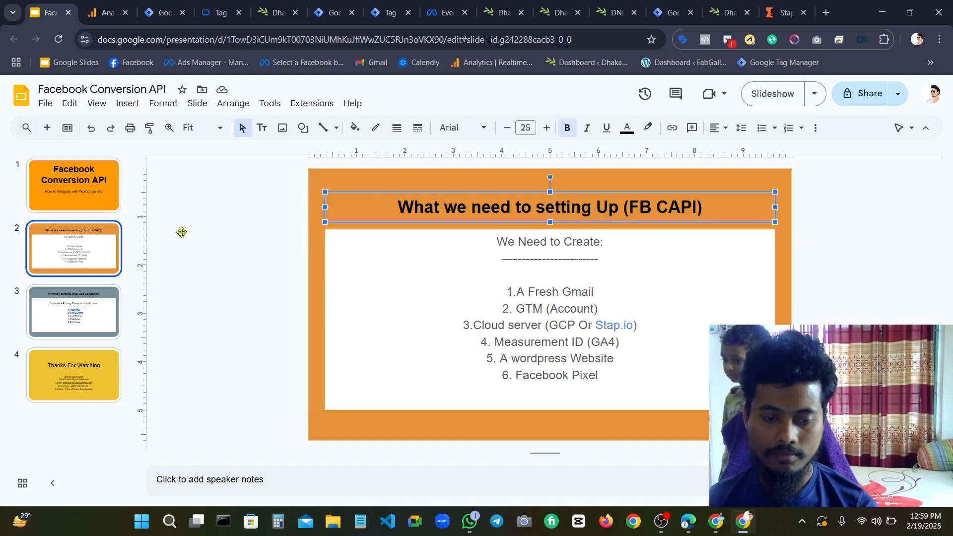
click(97, 314)
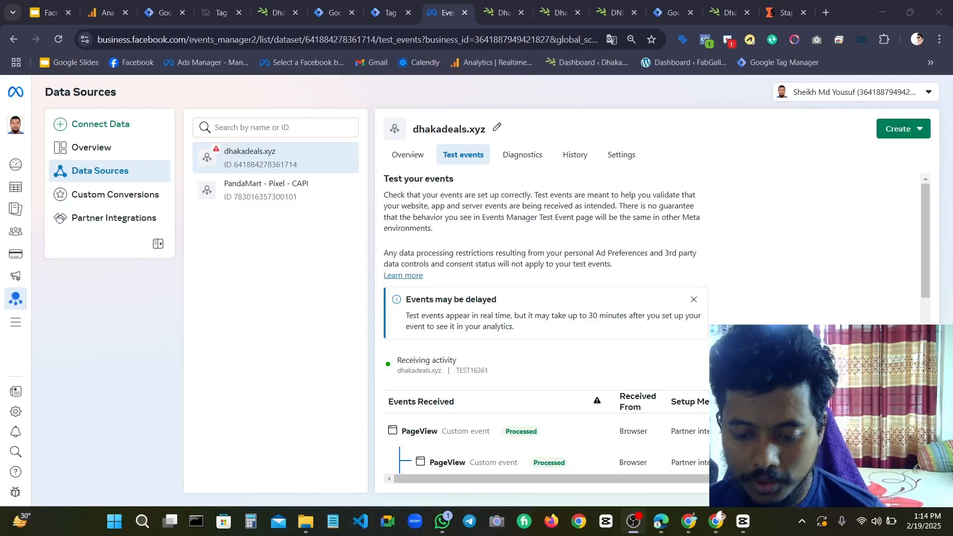
click(753, 528)
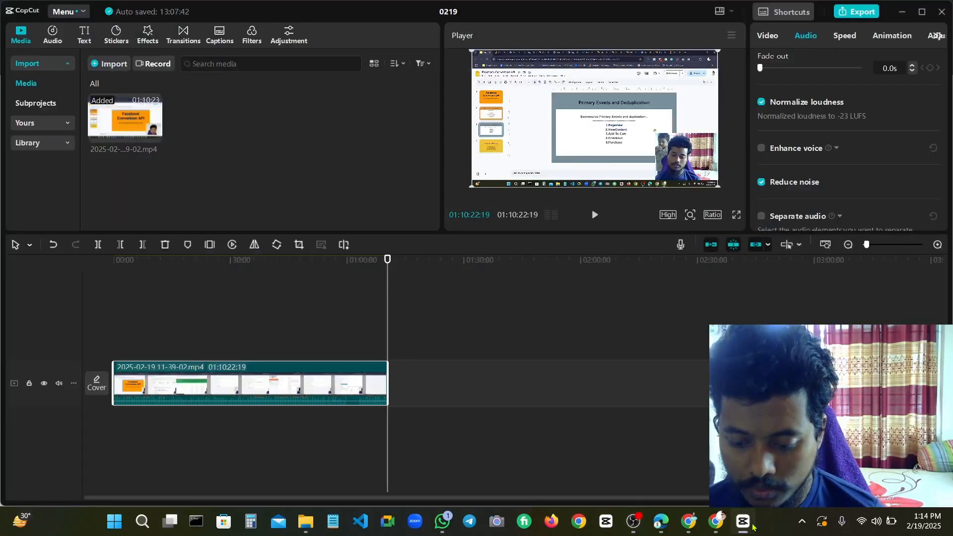
click(716, 527)
click(689, 529)
click(661, 527)
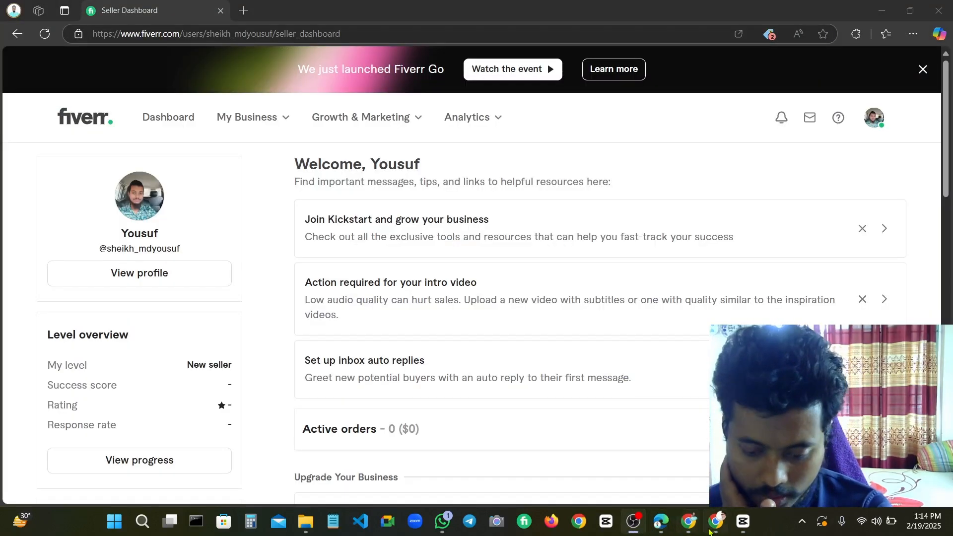
click(715, 528)
Reload the Dhakadeals homepage and look for its new PageView in the Events Manager test events
scroll(621, 294, down, 5)
scroll(625, 294, up, 6)
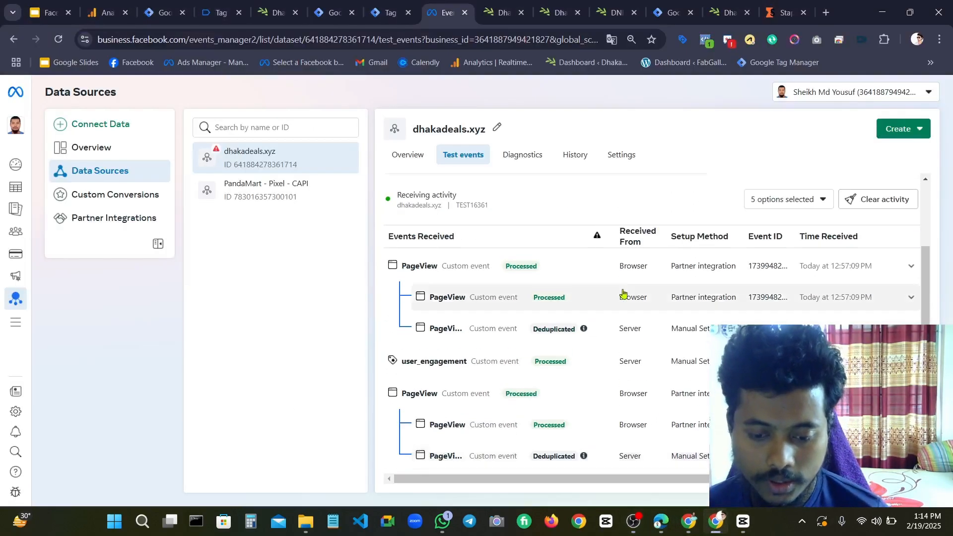
click(275, 12)
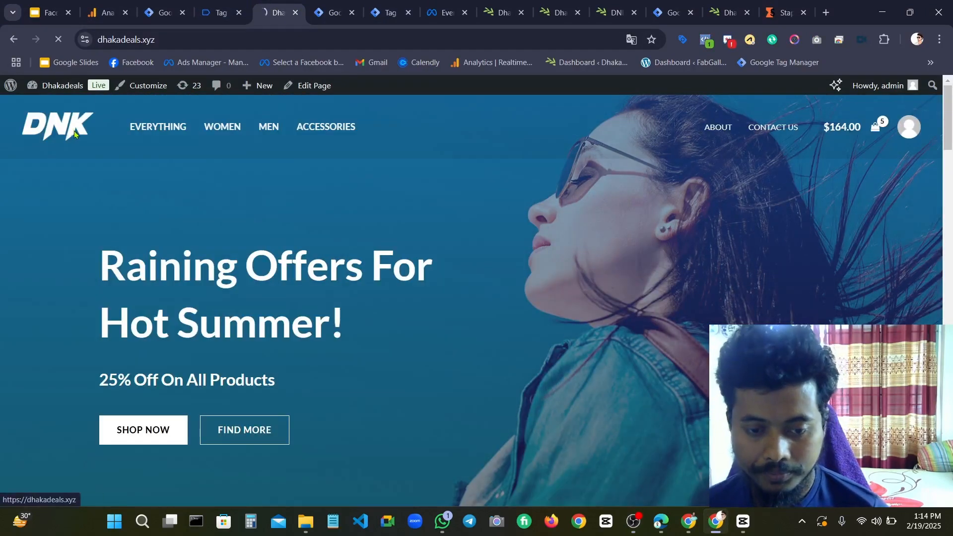
click(446, 13)
scroll(568, 236, down, 7)
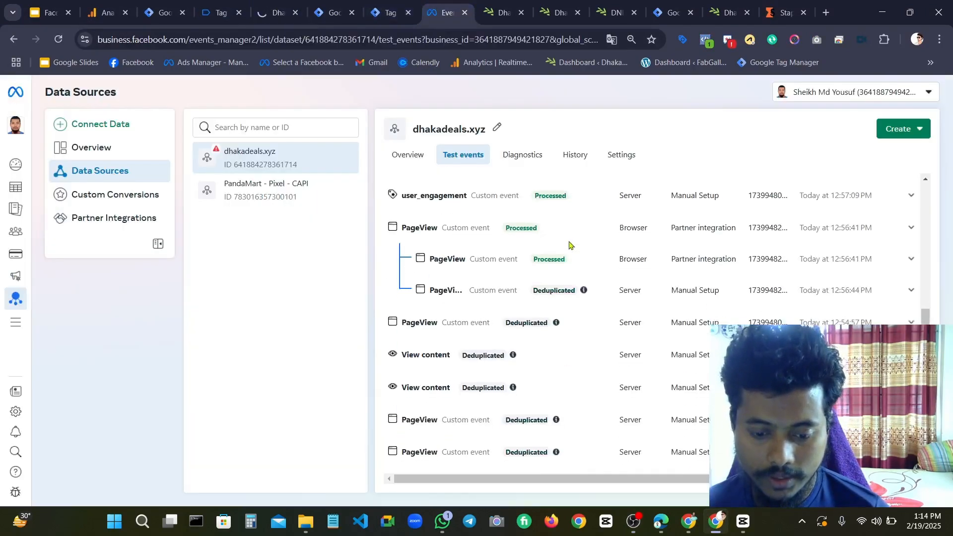
scroll(573, 243, up, 7)
scroll(578, 253, down, 5)
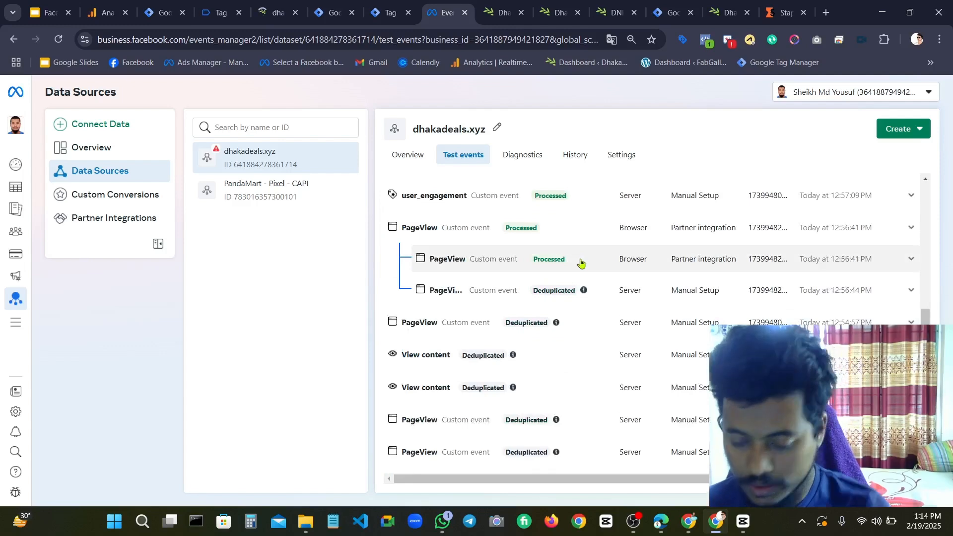
scroll(583, 263, up, 5)
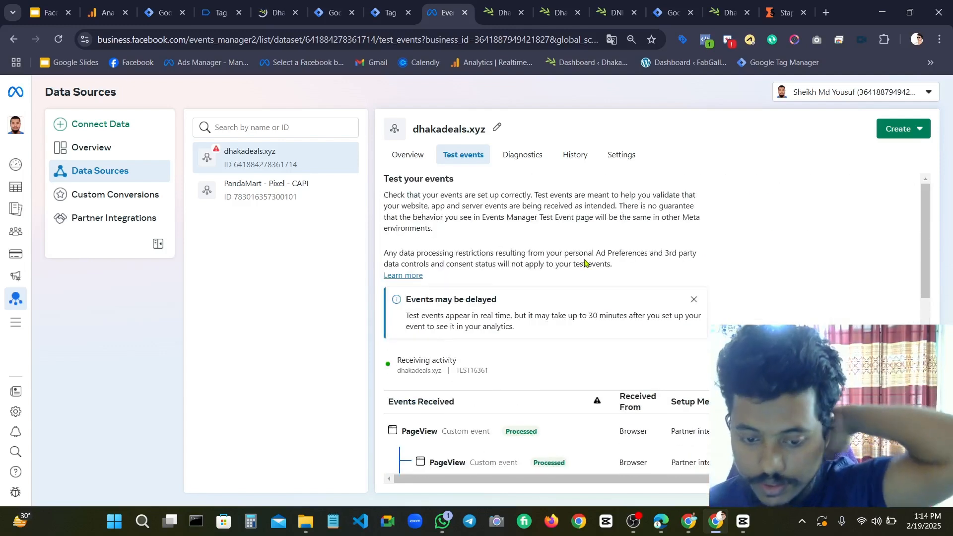
Open the DNK Black Shoes product page from the Dhakadeals homepage to trigger a View content event
click(262, 6)
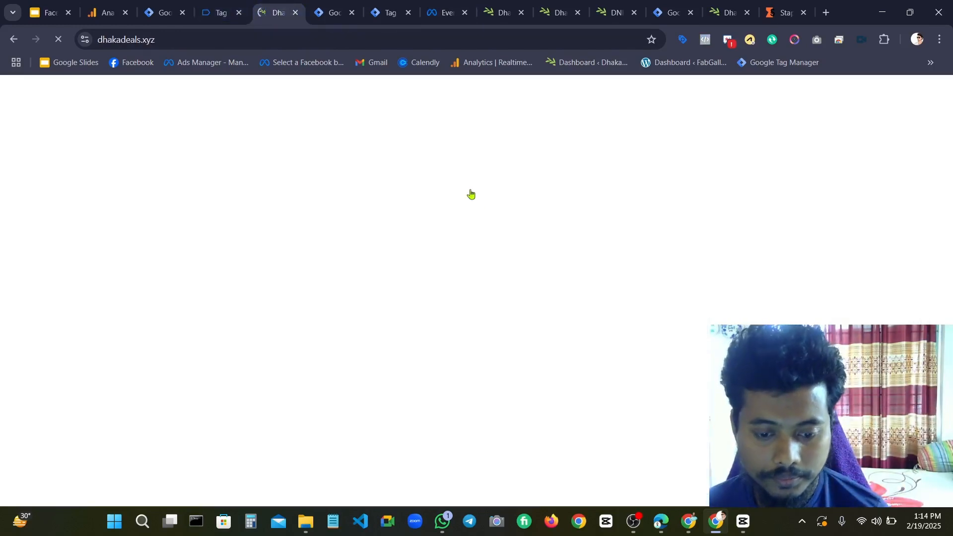
scroll(413, 260, down, 15)
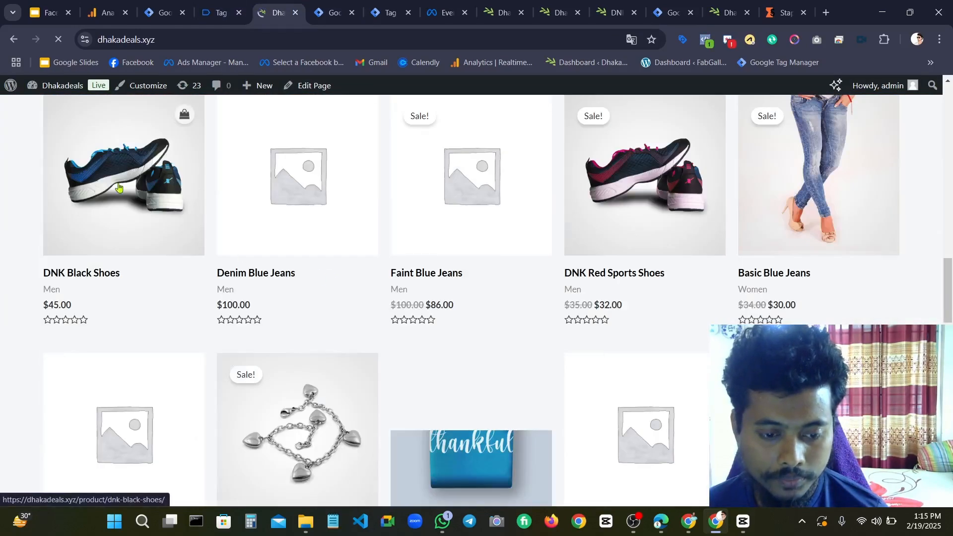
click(119, 187)
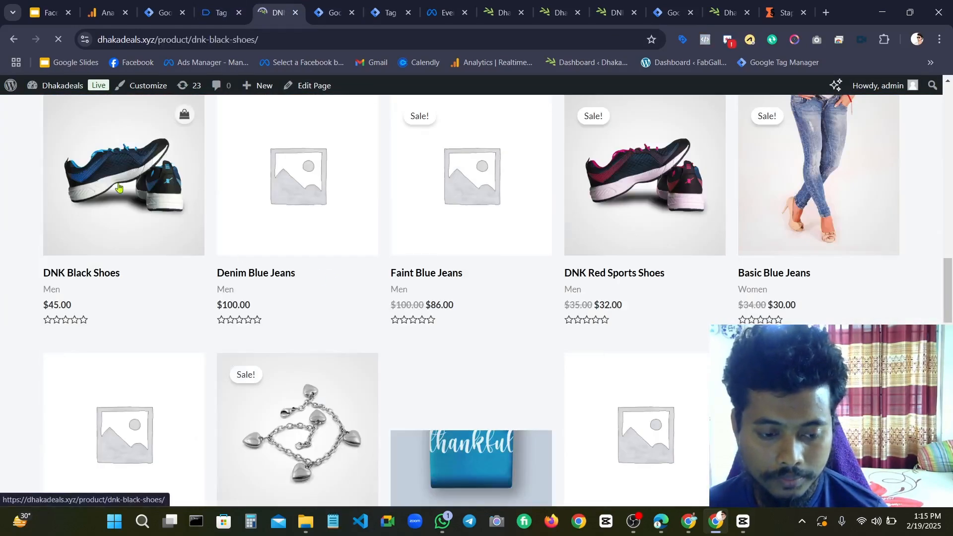
scroll(595, 293, down, 5)
scroll(561, 296, up, 6)
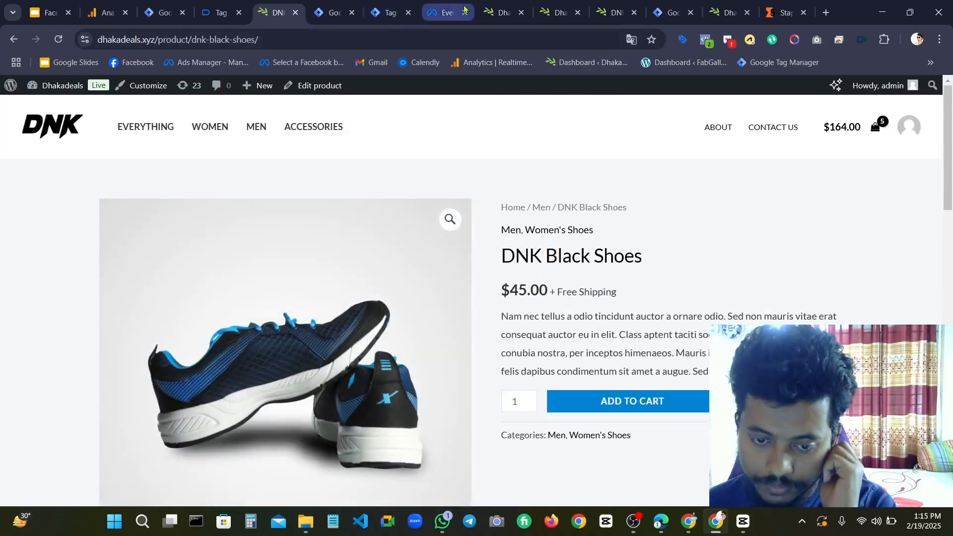
Check the Events Manager test events for browser and server PageView and View content events from the product visit
click(444, 13)
scroll(598, 291, down, 5)
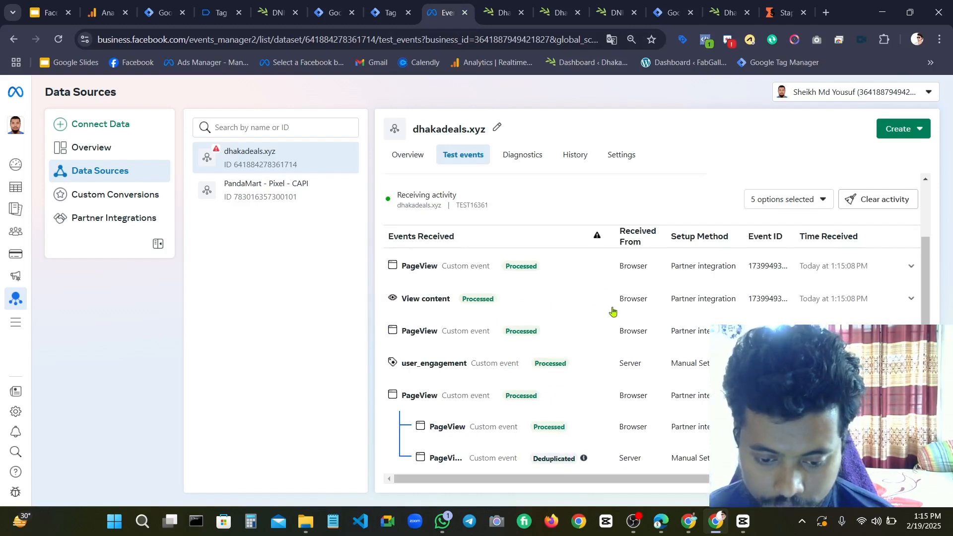
scroll(539, 367, down, 5)
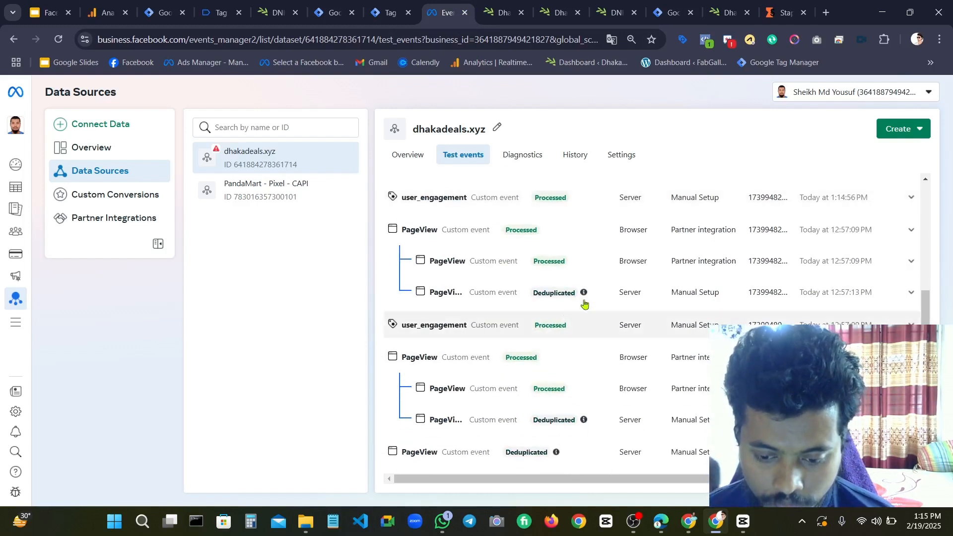
scroll(502, 286, up, 8)
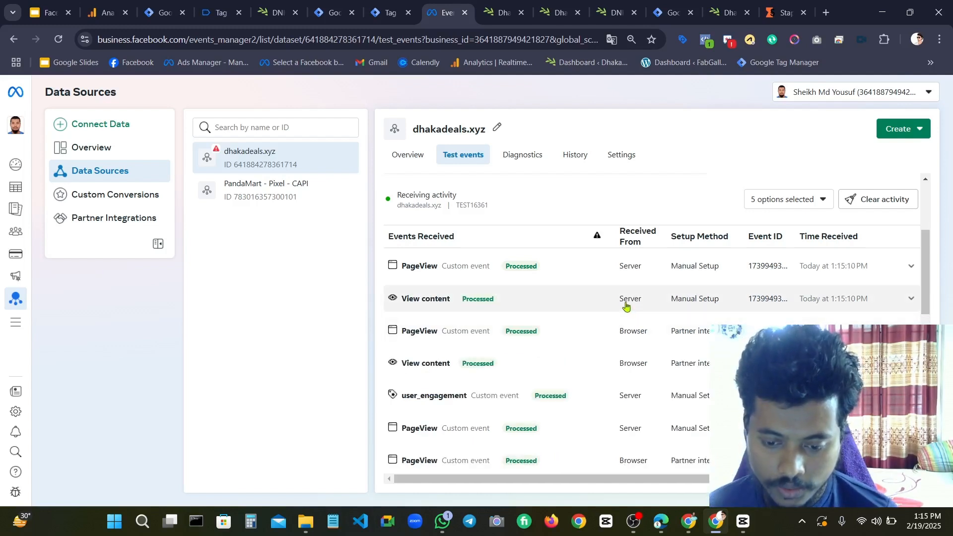
click(627, 306)
click(628, 304)
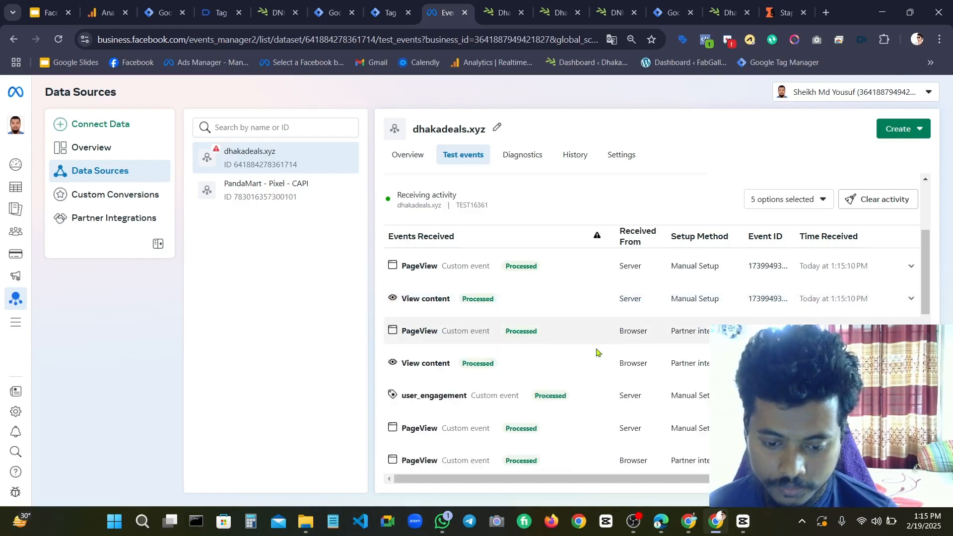
click(596, 371)
click(596, 371)
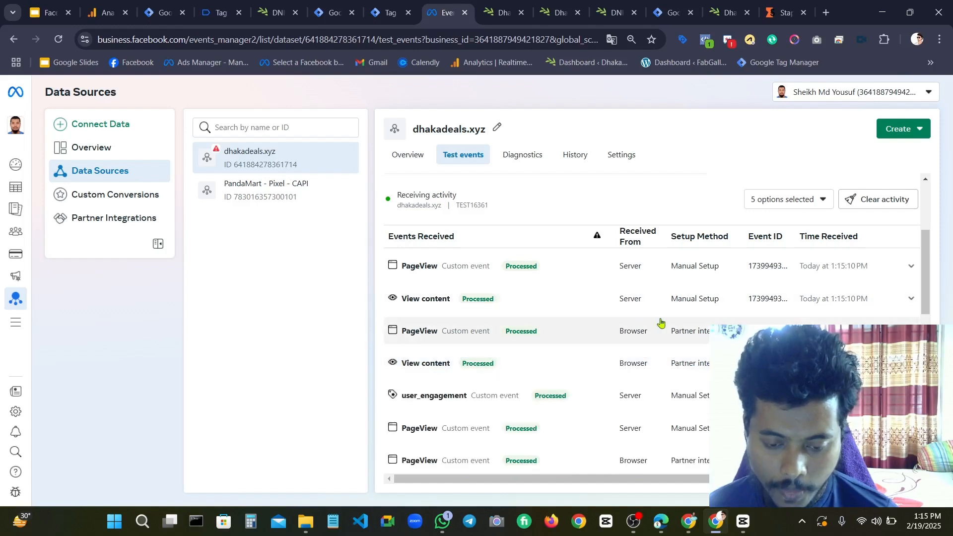
Review the newest test events down to the earlier PageView groups, checking their status and source
scroll(663, 324, down, 3)
scroll(664, 323, up, 3)
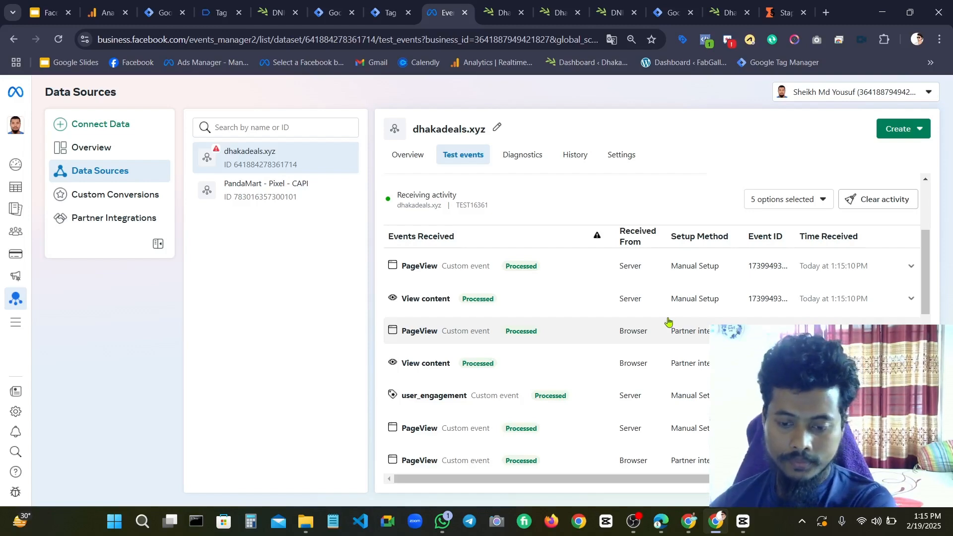
scroll(668, 322, down, 3)
scroll(665, 323, up, 6)
scroll(660, 329, down, 6)
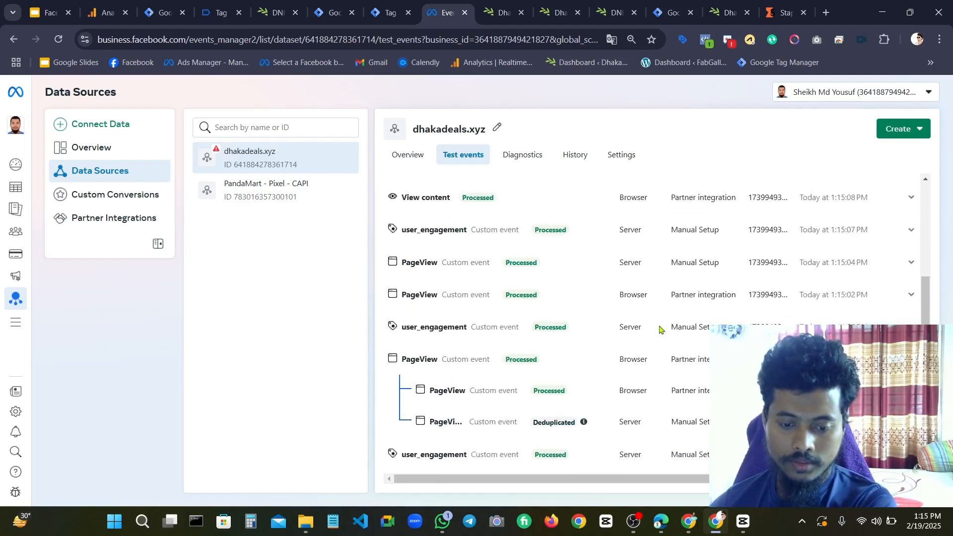
scroll(659, 330, up, 5)
scroll(658, 330, down, 5)
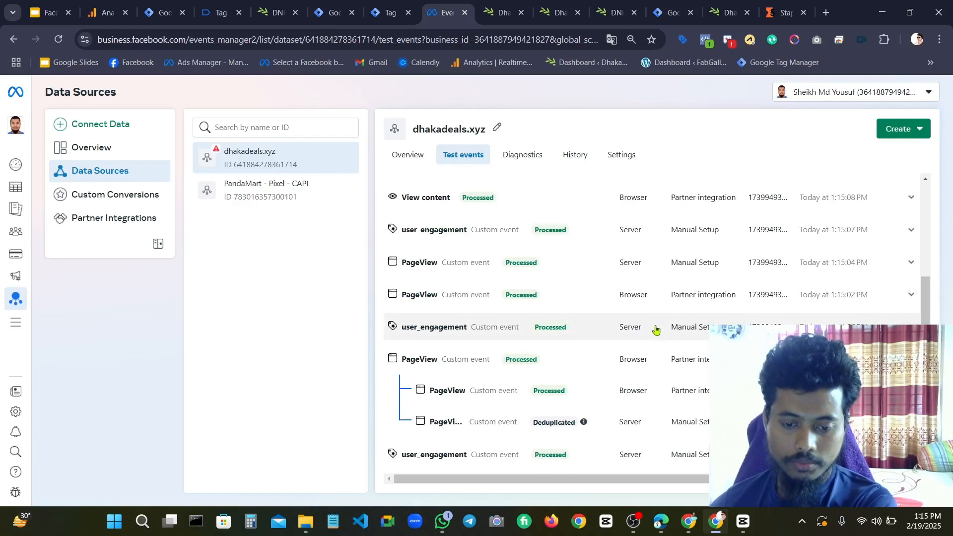
scroll(656, 329, up, 5)
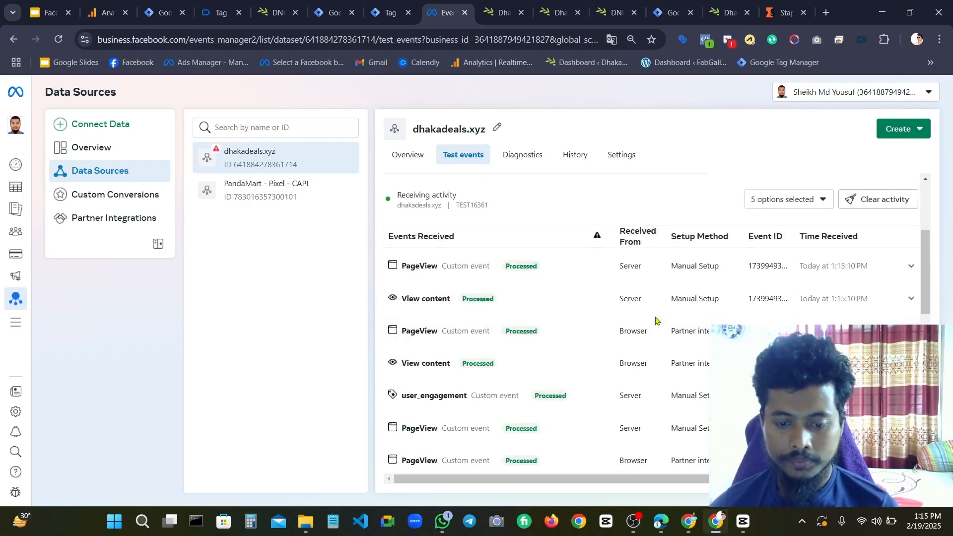
scroll(657, 320, down, 5)
scroll(666, 313, up, 5)
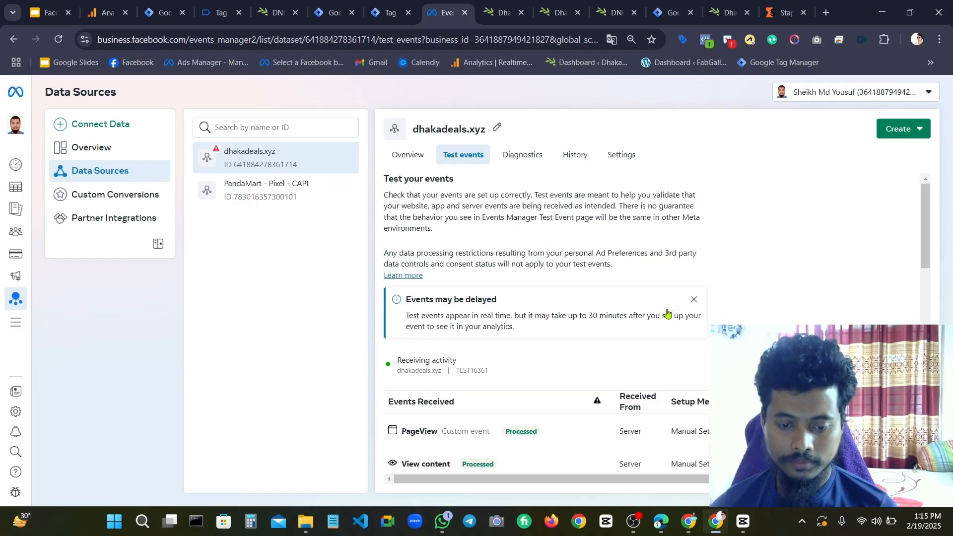
Compare the newest PageView and View content events with the older deduplicated server events at the end of the list
scroll(655, 318, down, 6)
scroll(650, 318, down, 5)
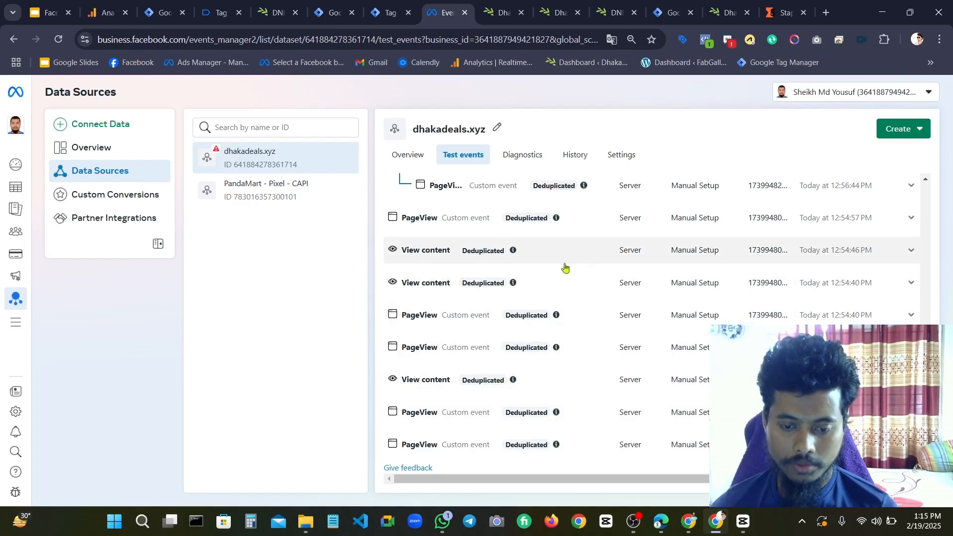
scroll(473, 253, up, 3)
scroll(577, 334, up, 5)
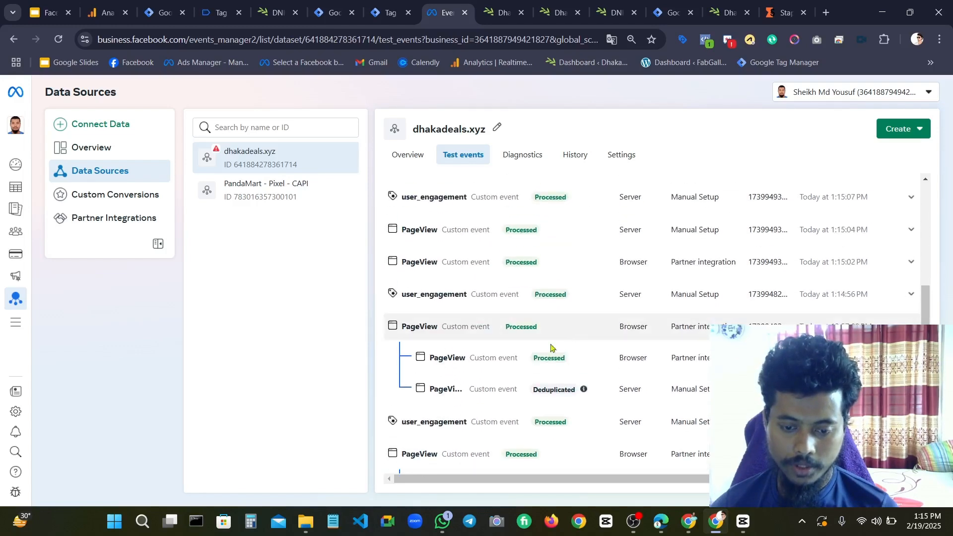
scroll(505, 341, up, 2)
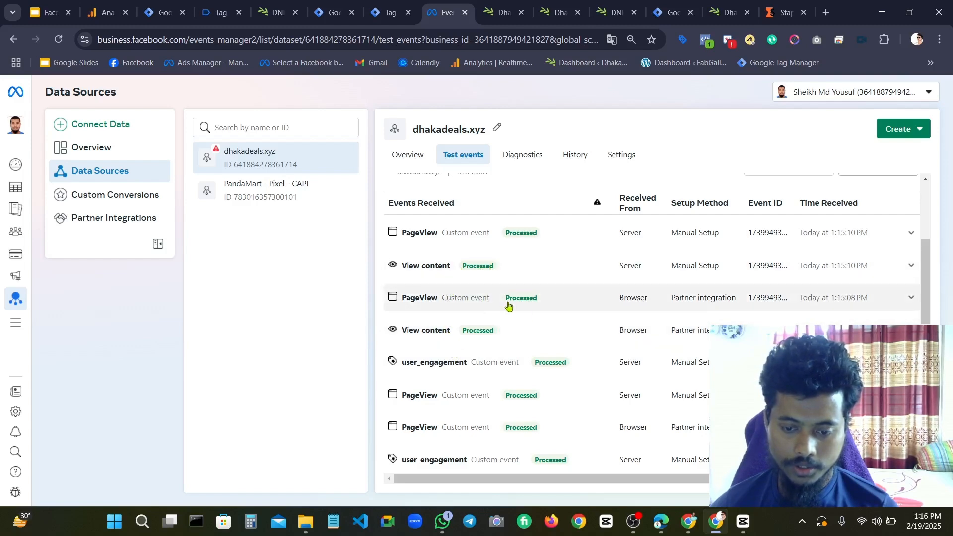
scroll(515, 276, down, 8)
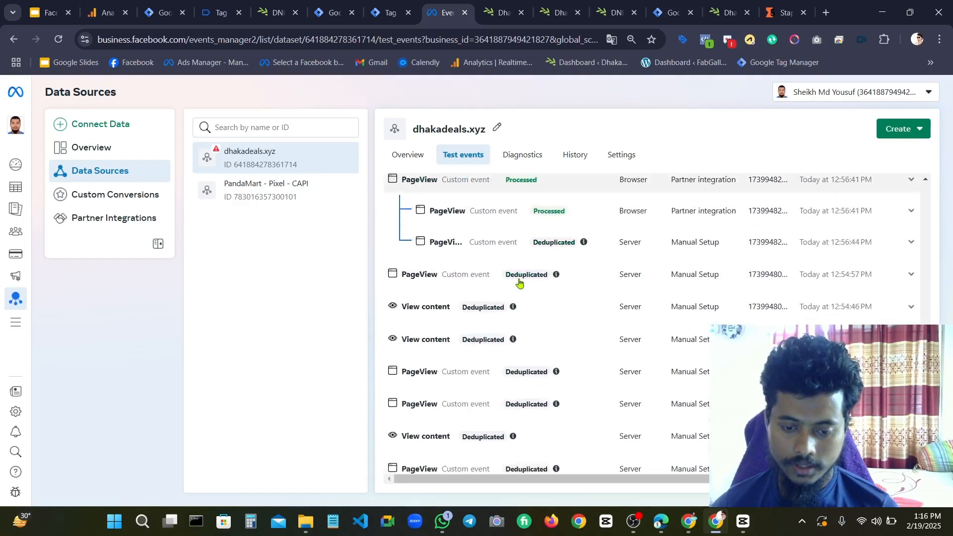
scroll(540, 258, up, 11)
scroll(541, 268, down, 10)
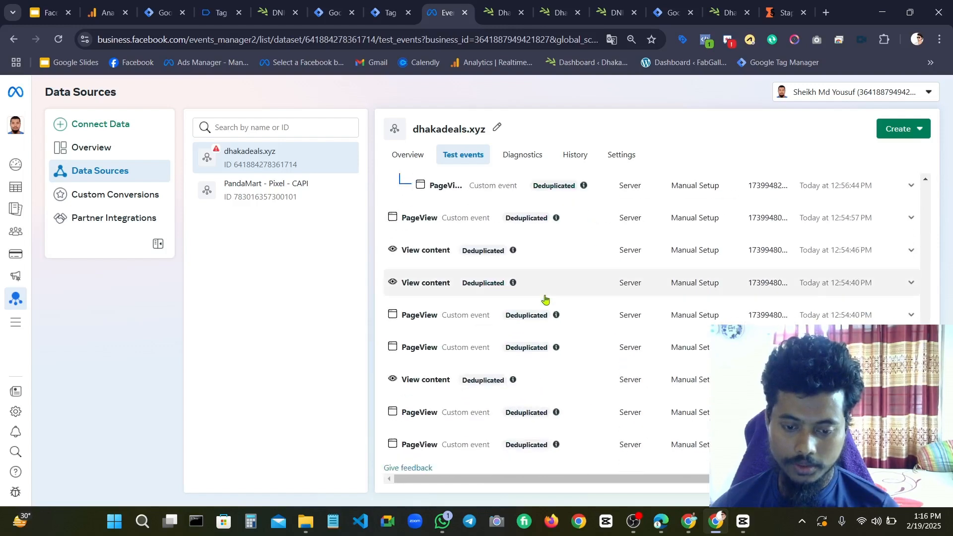
scroll(557, 318, up, 5)
scroll(558, 318, up, 5)
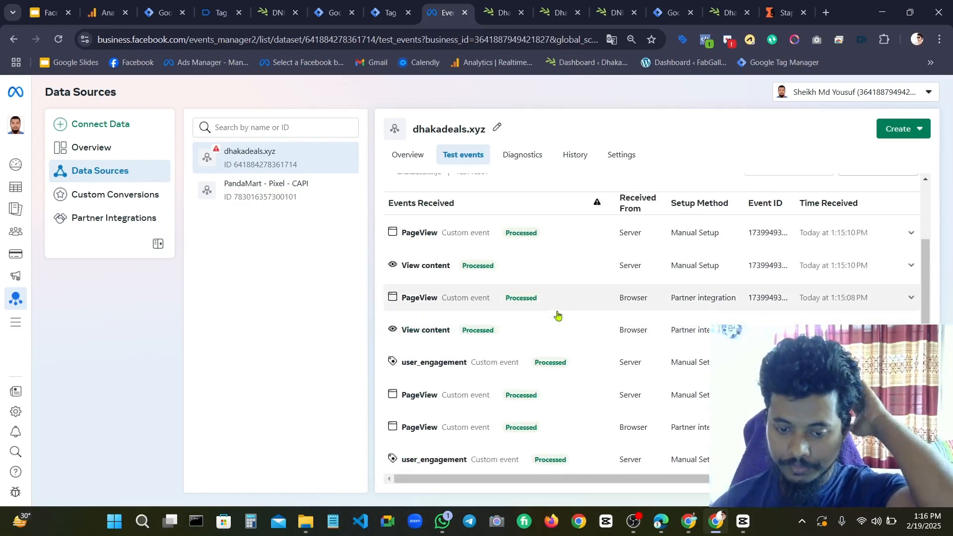
scroll(557, 315, down, 10)
scroll(558, 313, up, 8)
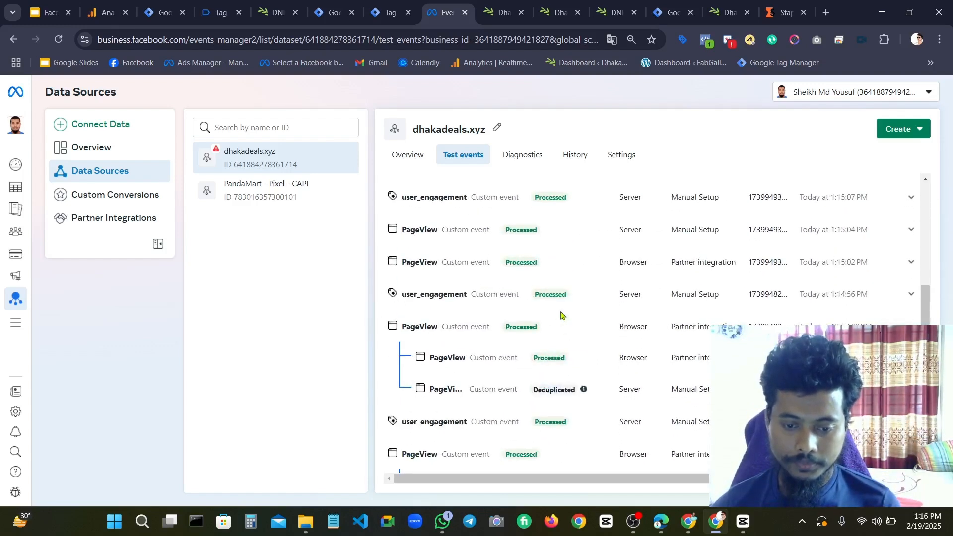
scroll(561, 316, down, 3)
scroll(561, 315, down, 5)
scroll(562, 315, up, 5)
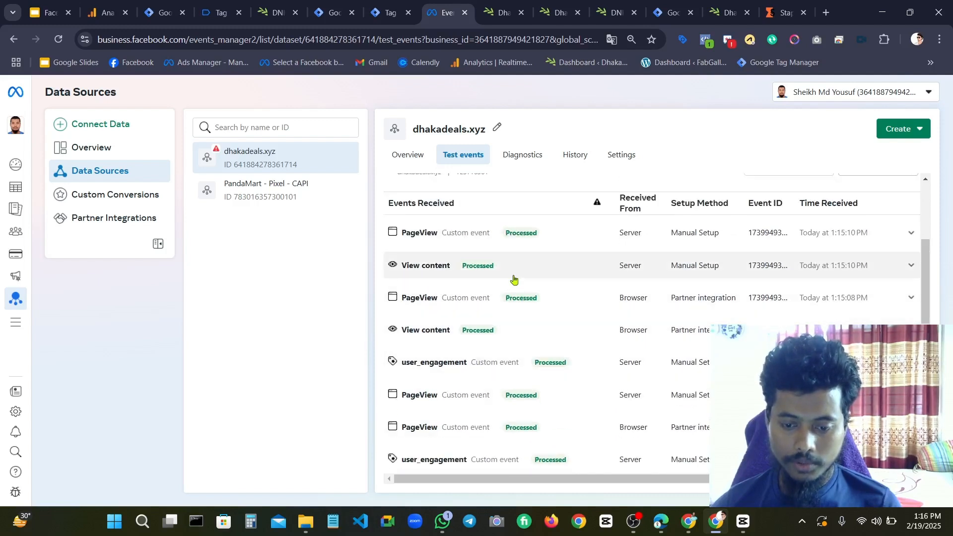
Compare the event ID of the latest browser View content event with that of its server counterpart
click(482, 331)
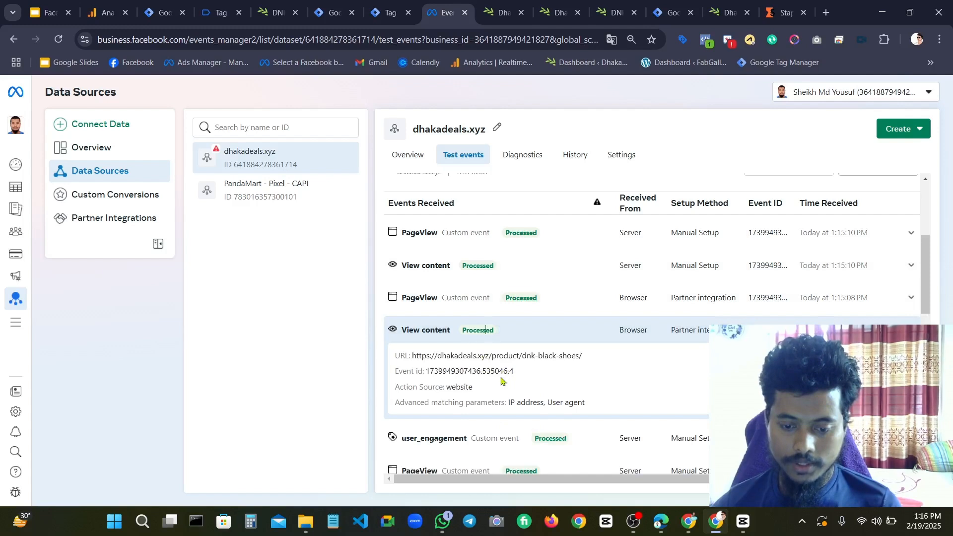
drag(495, 267, 468, 270)
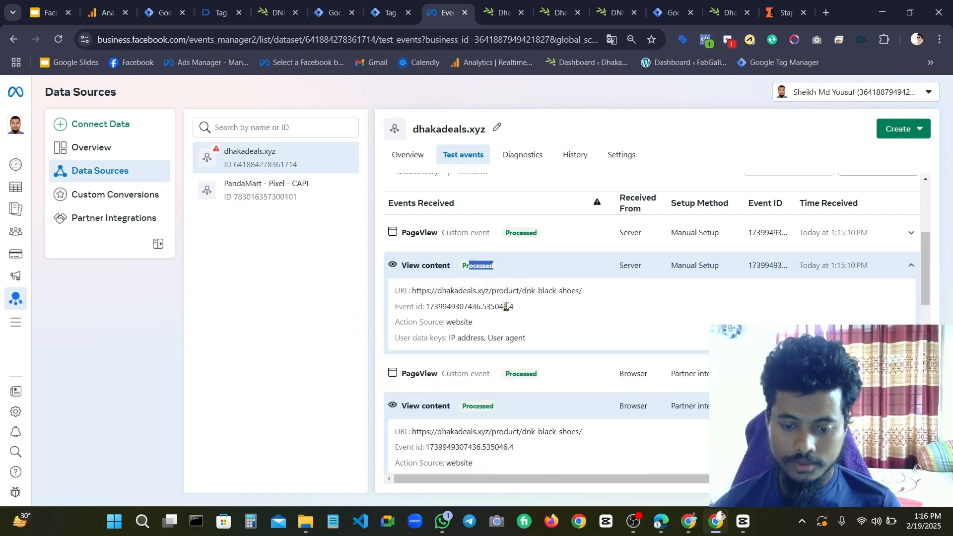
click(505, 288)
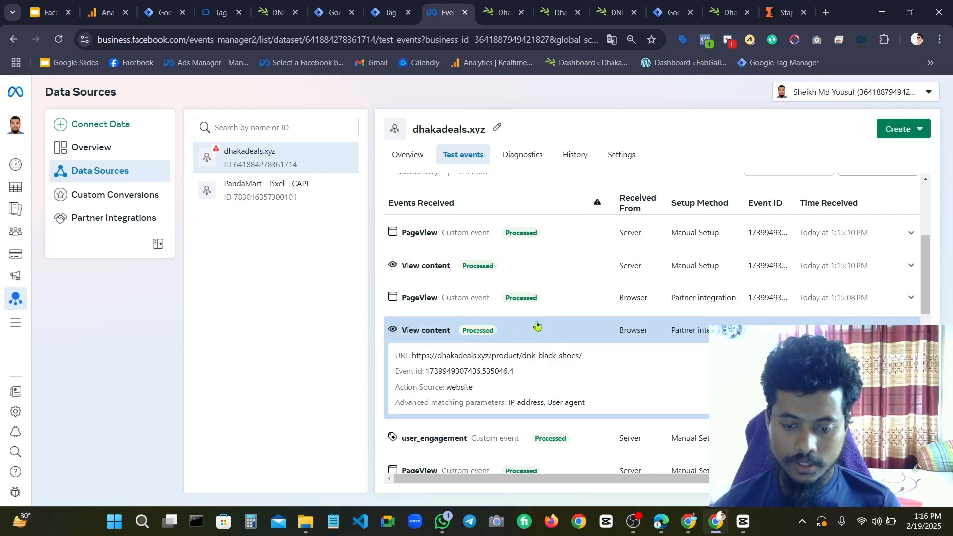
click(555, 335)
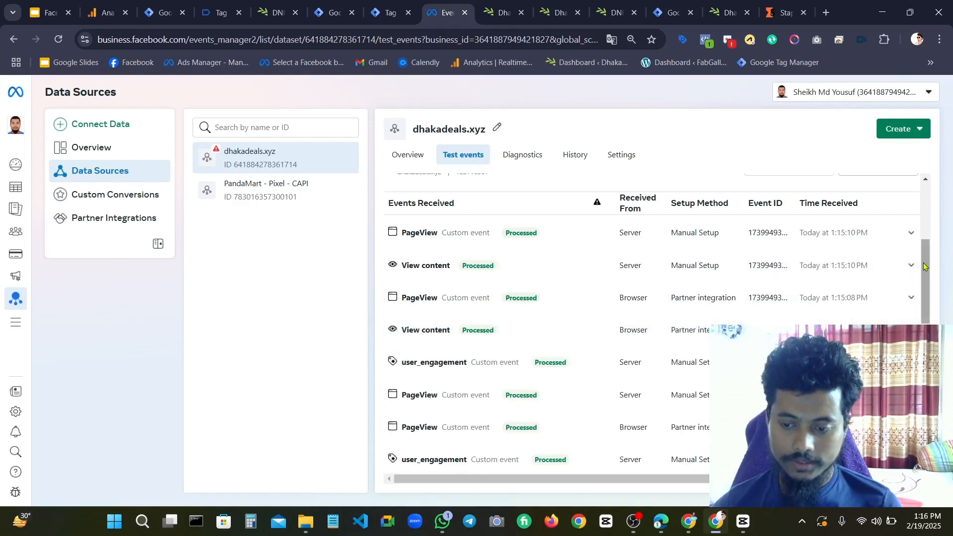
Recheck the latest browser and server events against the earlier grouped PageViews for deduplication
scroll(927, 261, up, 2)
scroll(927, 261, down, 2)
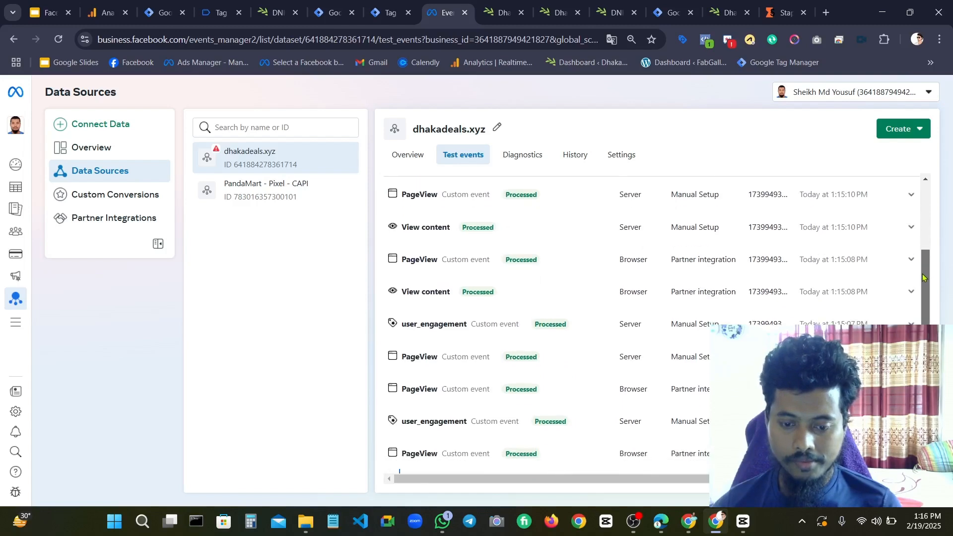
scroll(575, 293, down, 3)
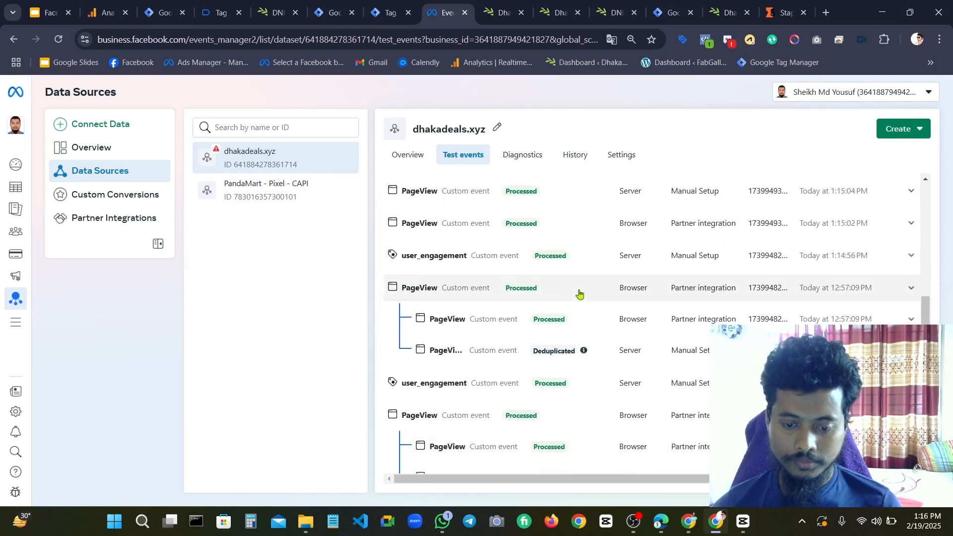
scroll(497, 293, up, 5)
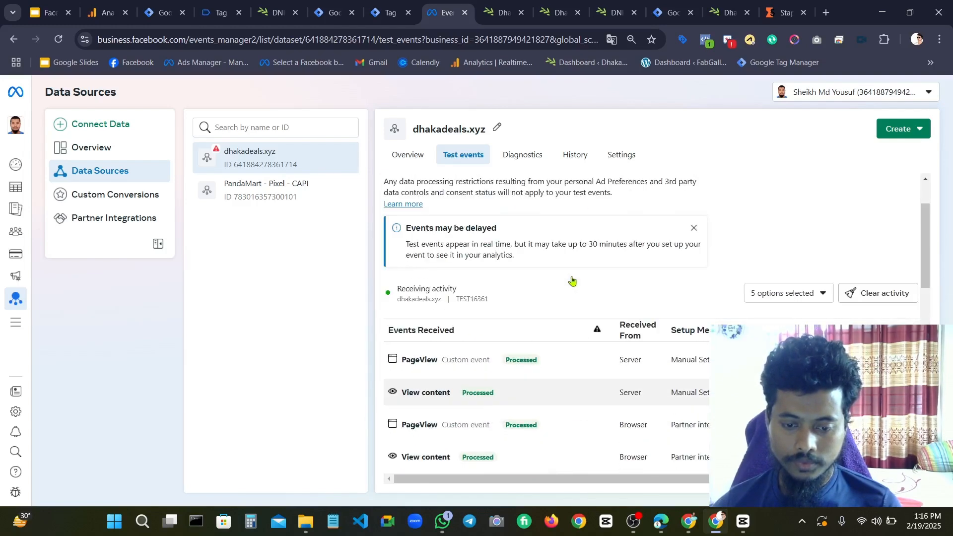
scroll(576, 280, down, 2)
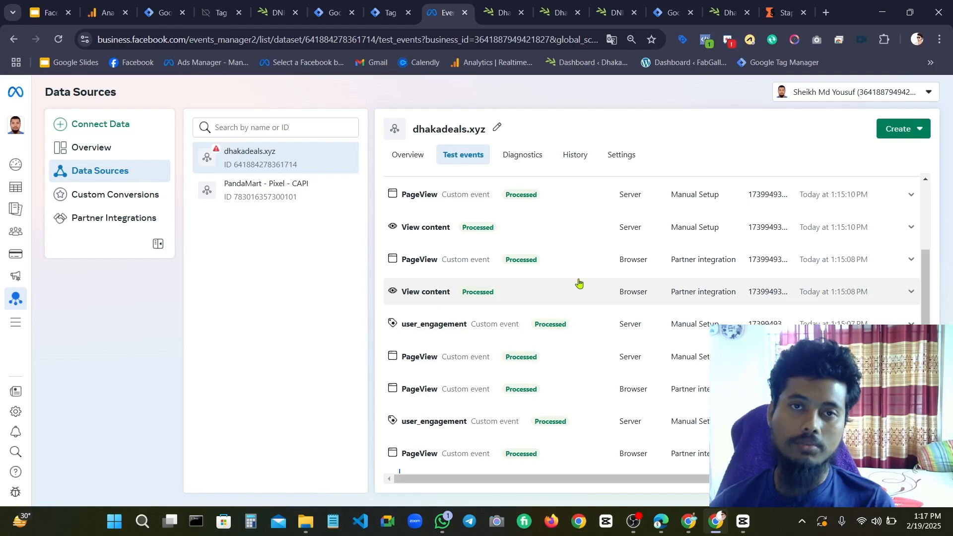
scroll(606, 300, down, 10)
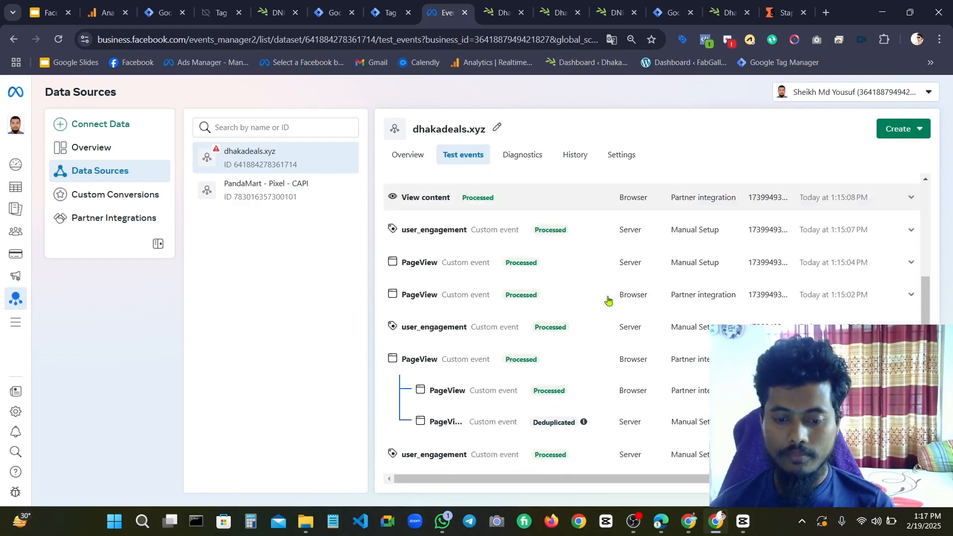